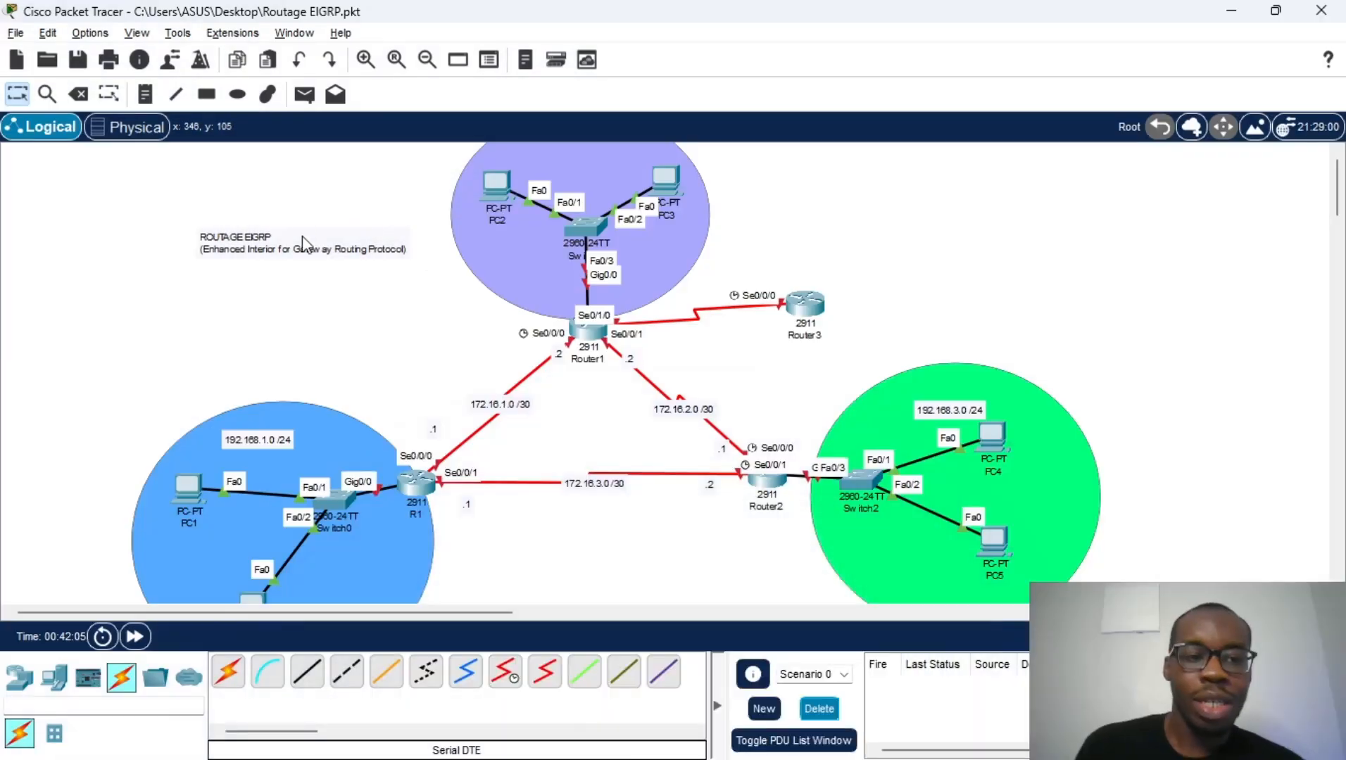
pyautogui.doubleClick(321, 250)
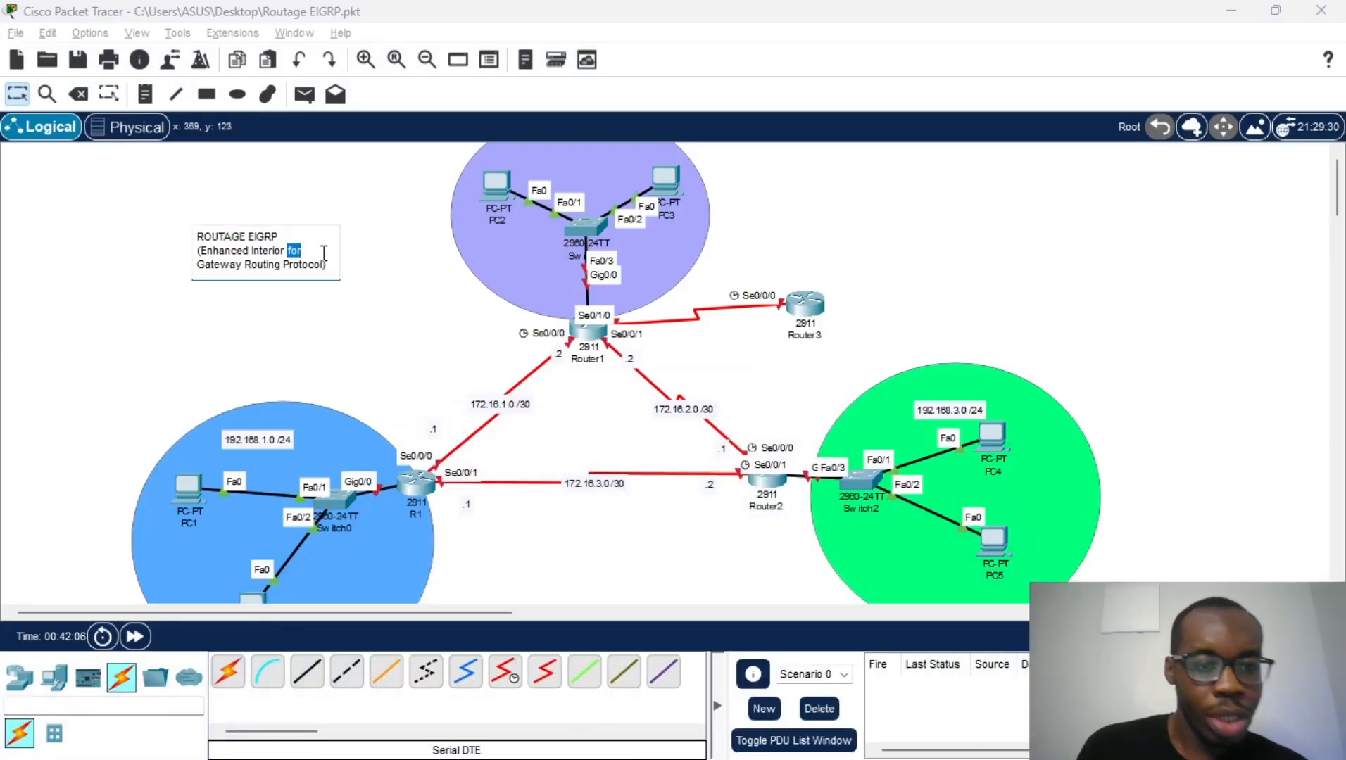
pyautogui.click(375, 273)
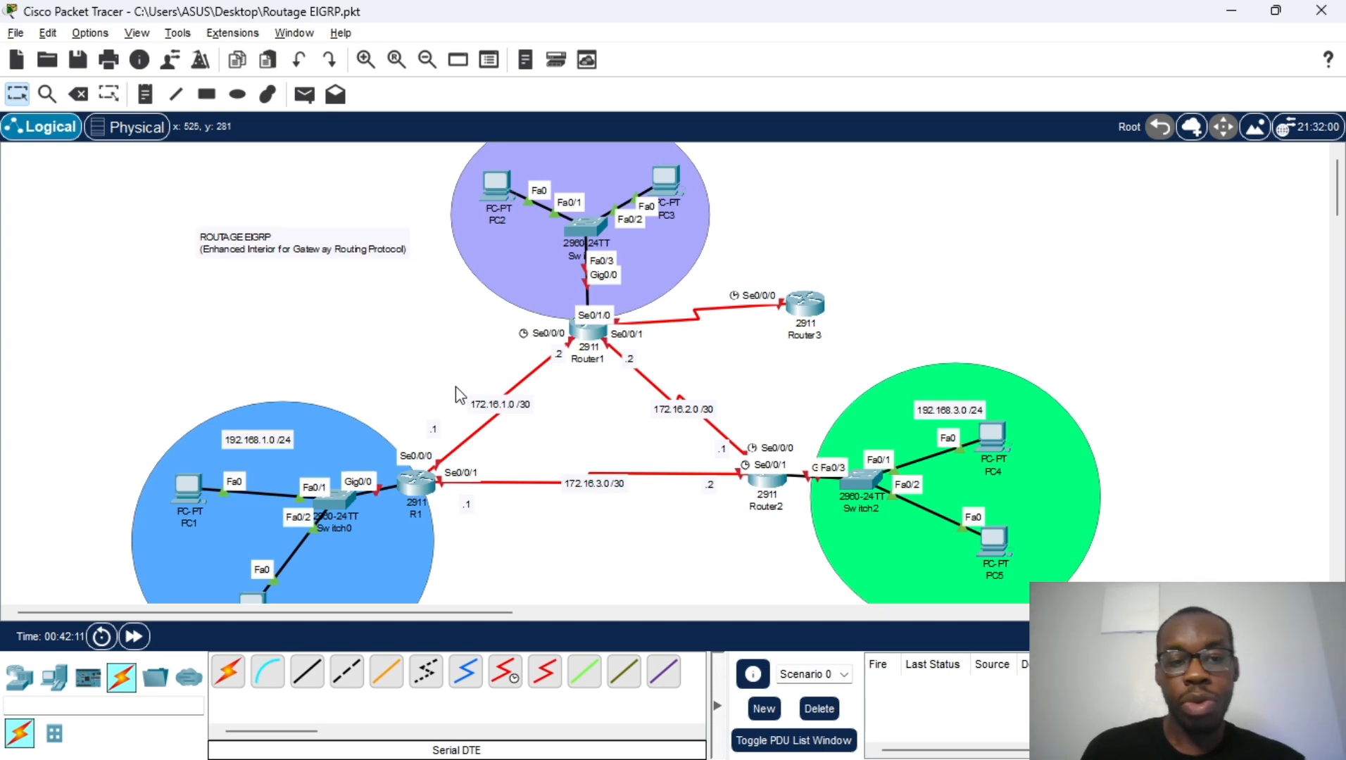
pyautogui.scroll(-1, 422, 400)
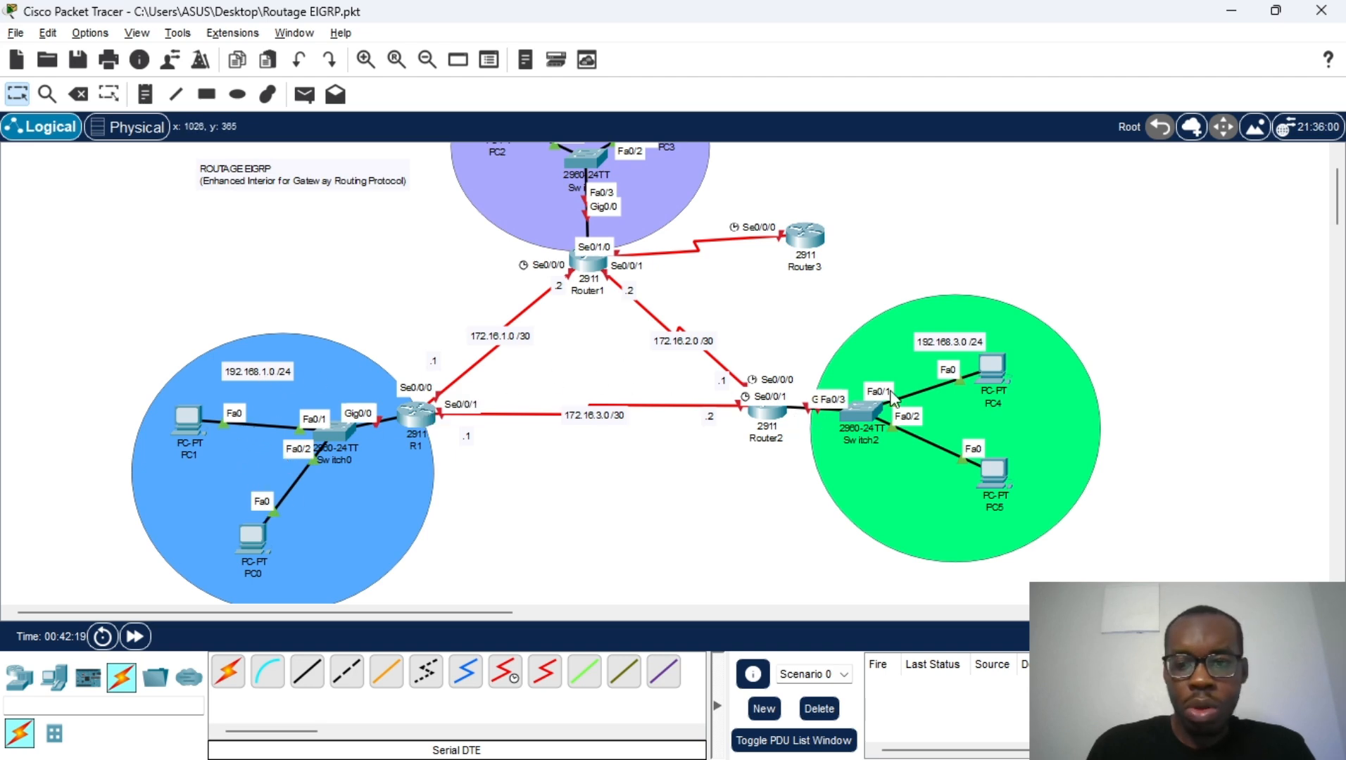
pyautogui.scroll(2, 830, 355)
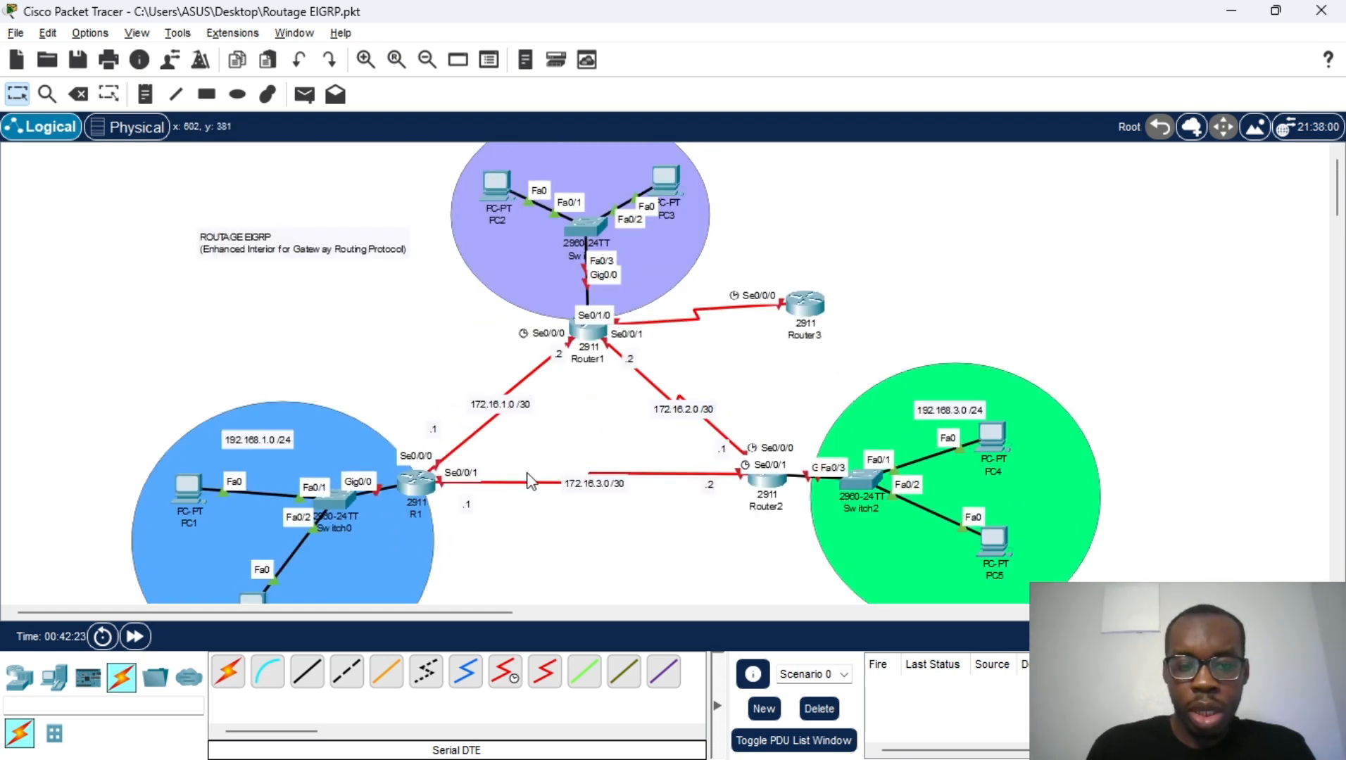
# Rename Router1 as R2 and Router2 as R3 in the topology
pyautogui.click(593, 361)
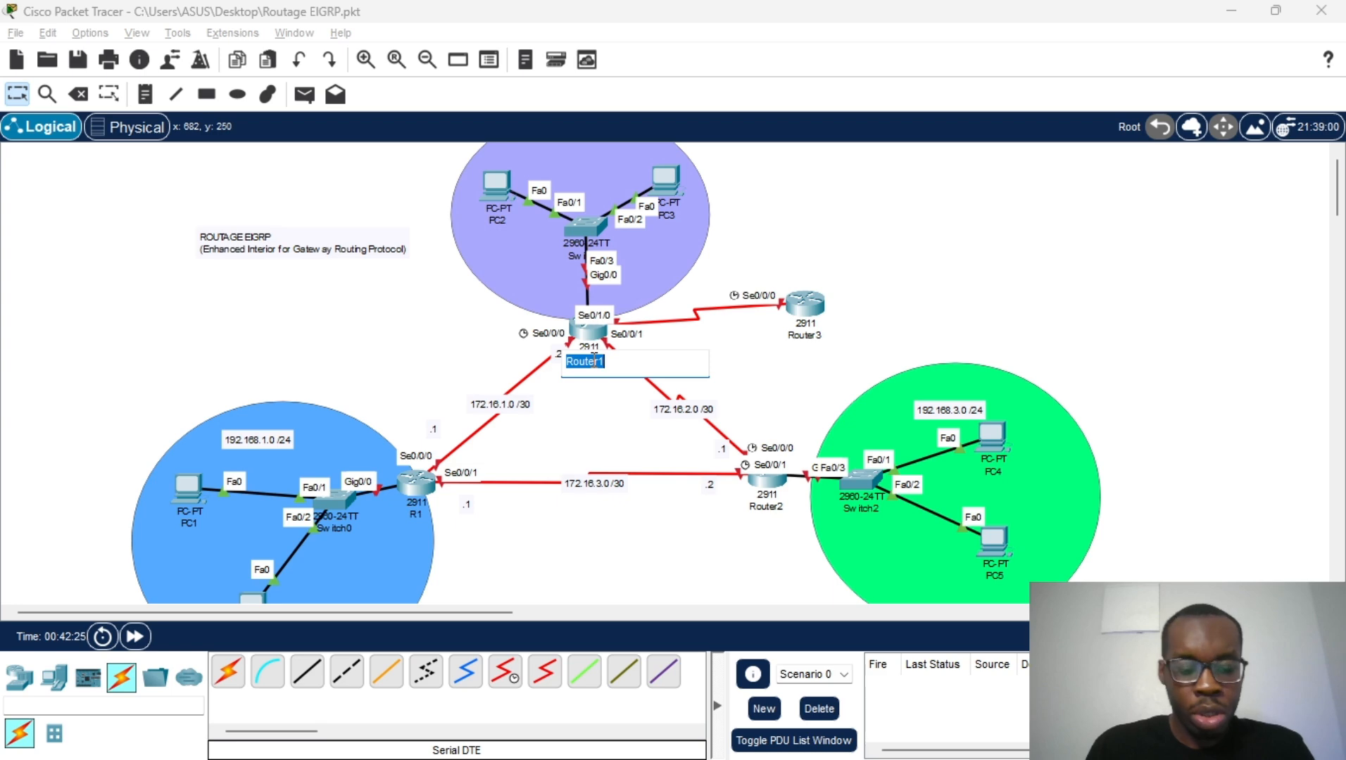
pyautogui.write('R2')
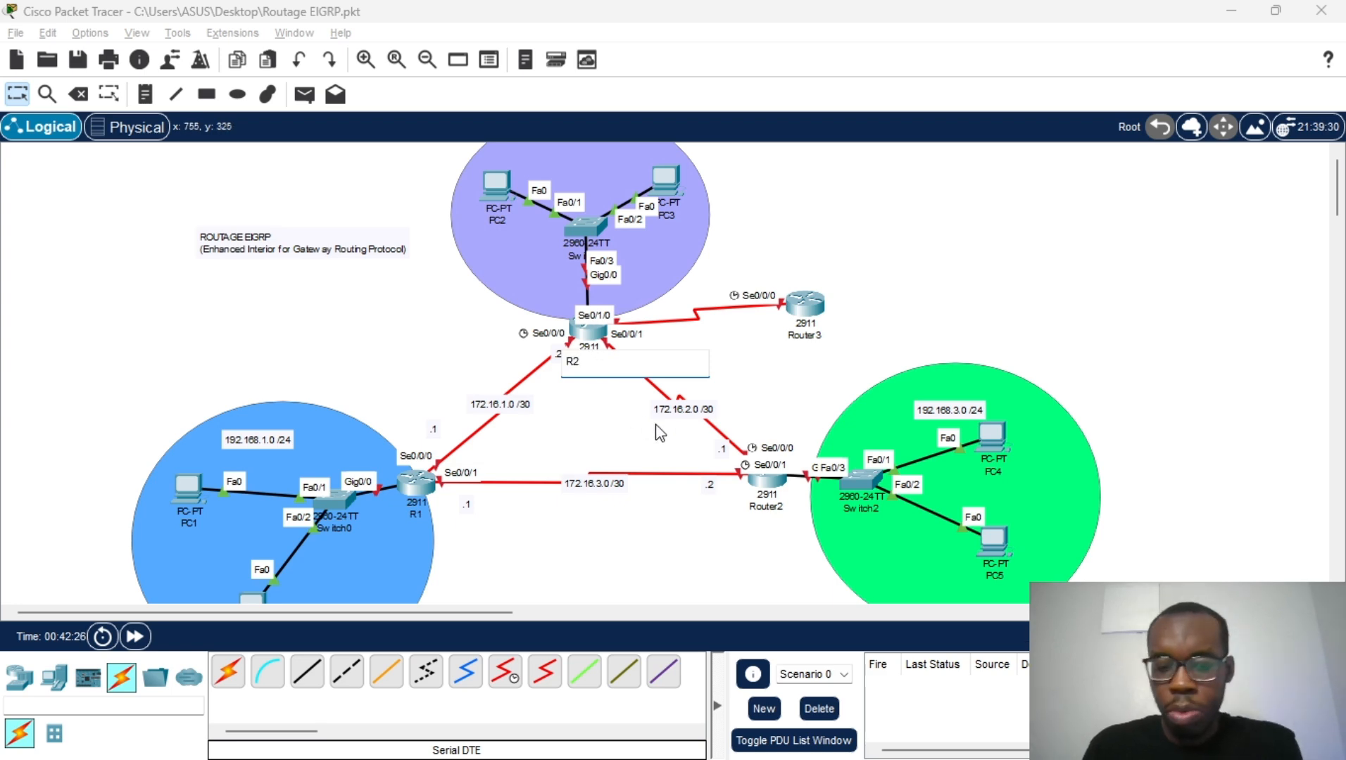
pyautogui.click(781, 509)
pyautogui.write('R')
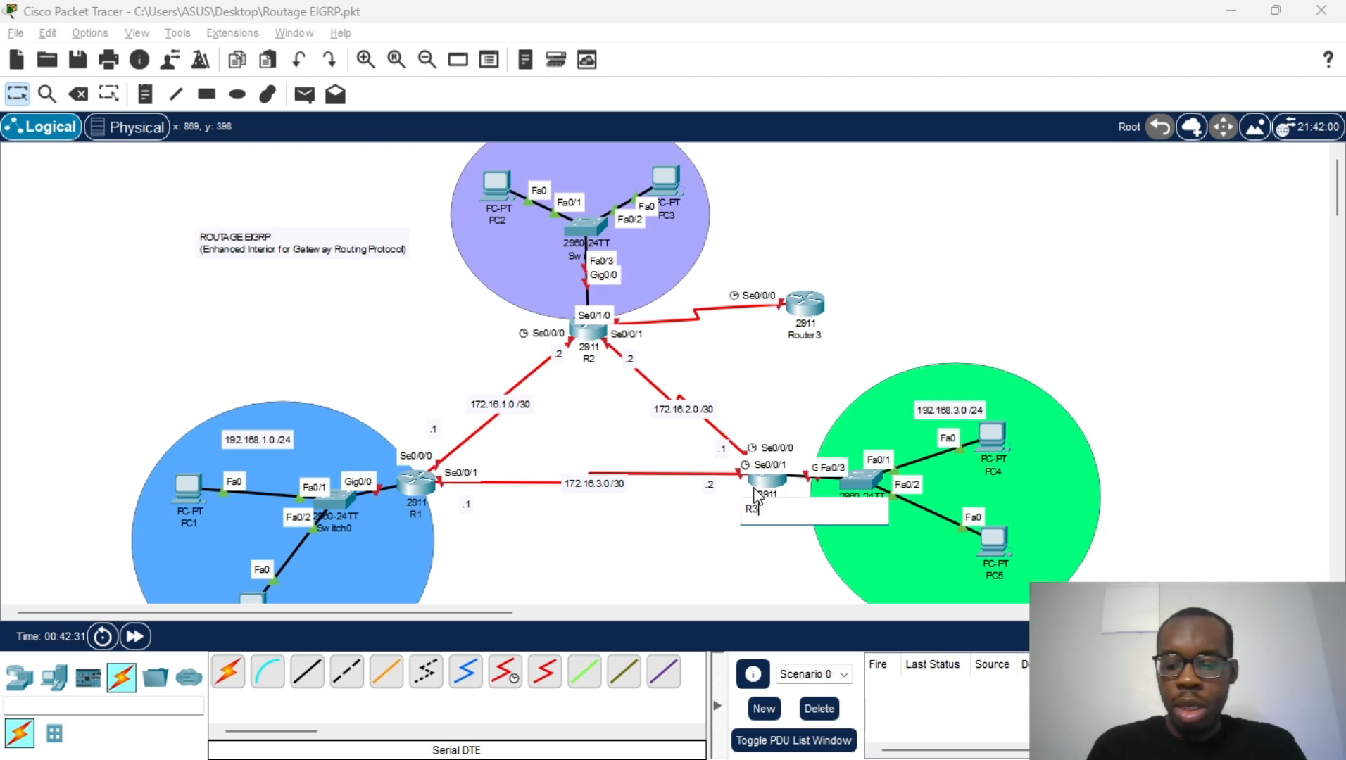
pyautogui.write('3')
pyautogui.press('Return')
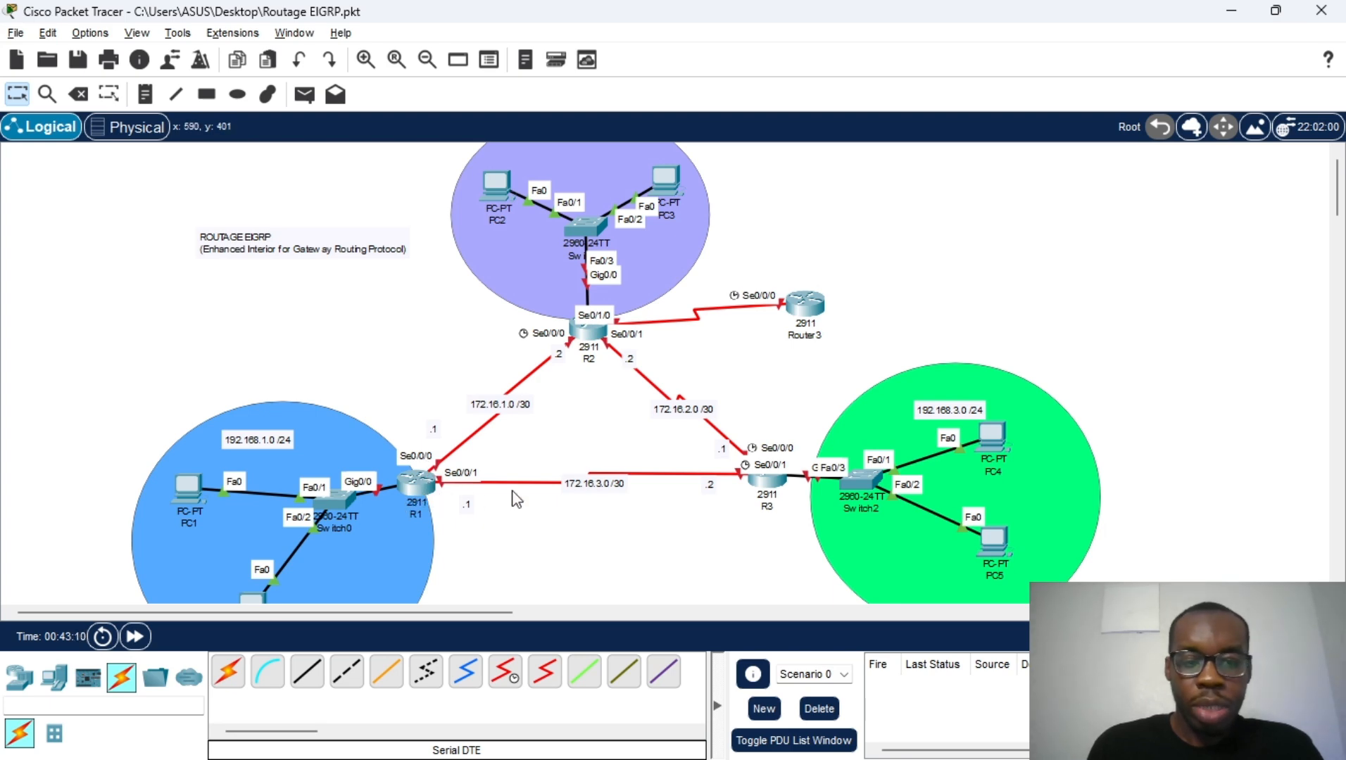
pyautogui.click(422, 489)
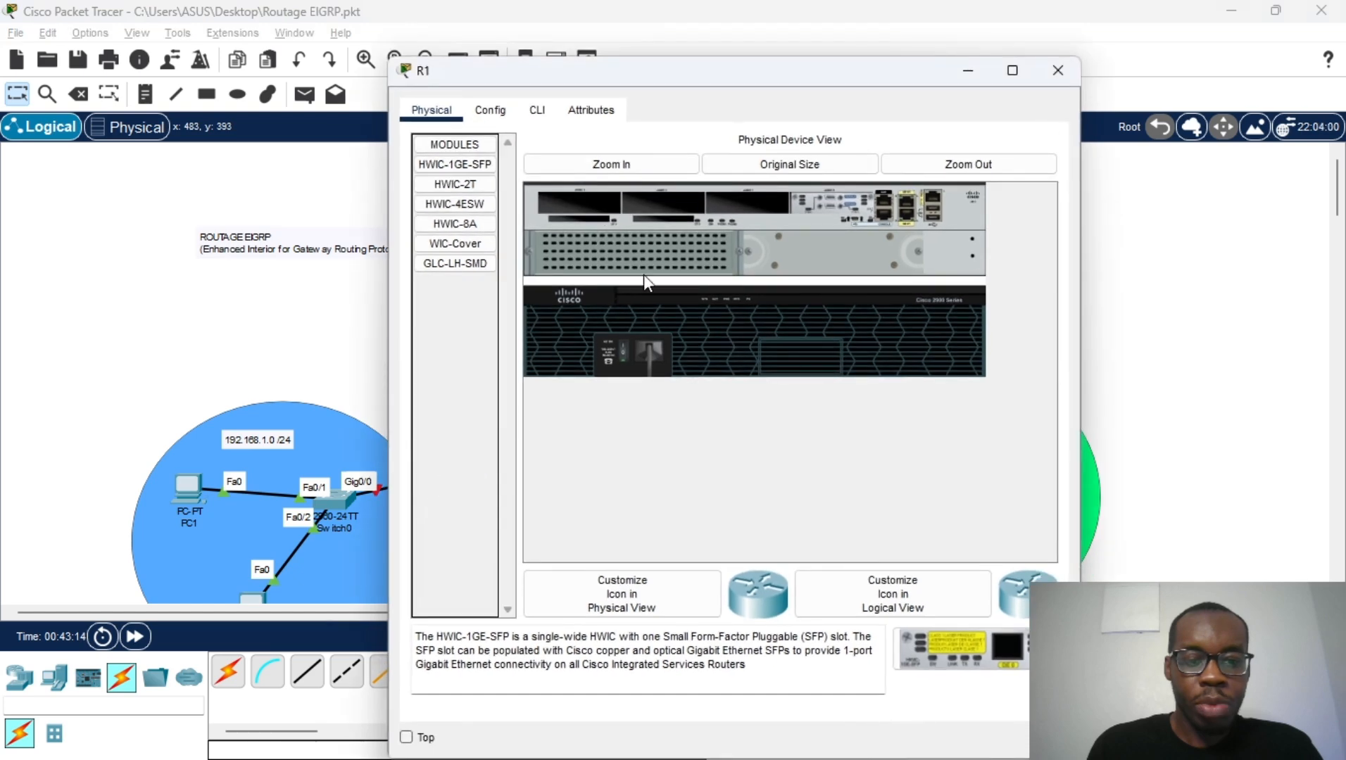
pyautogui.click(1050, 67)
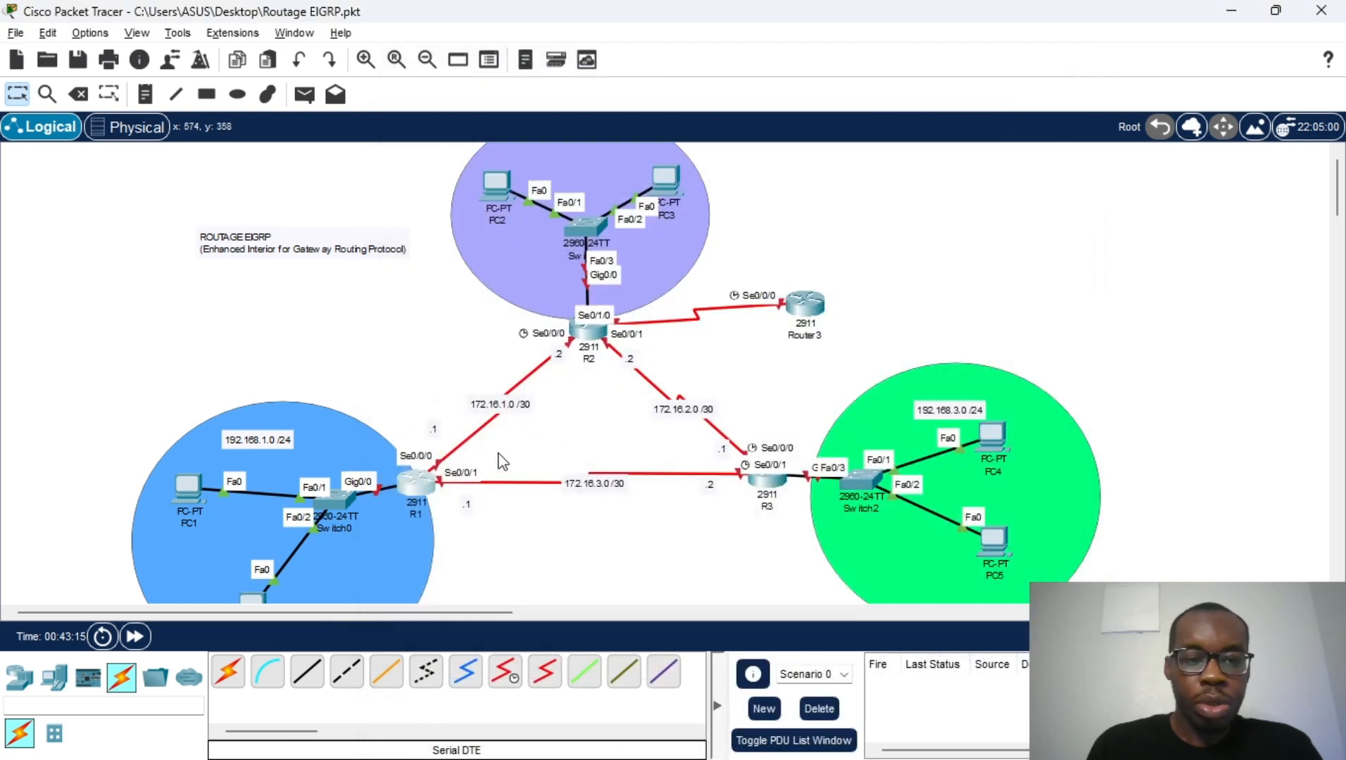
pyautogui.click(431, 488)
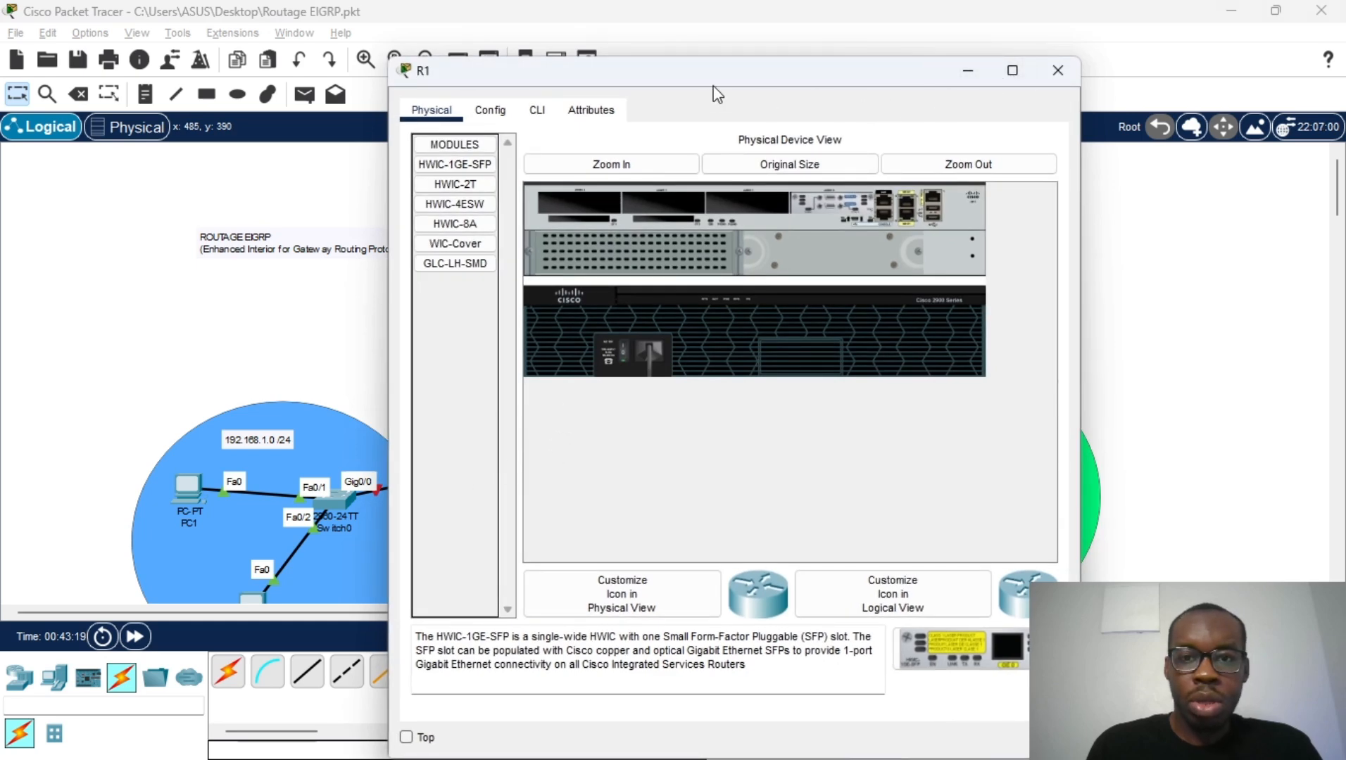
pyautogui.moveTo(718, 91); pyautogui.dragTo(1061, 74)
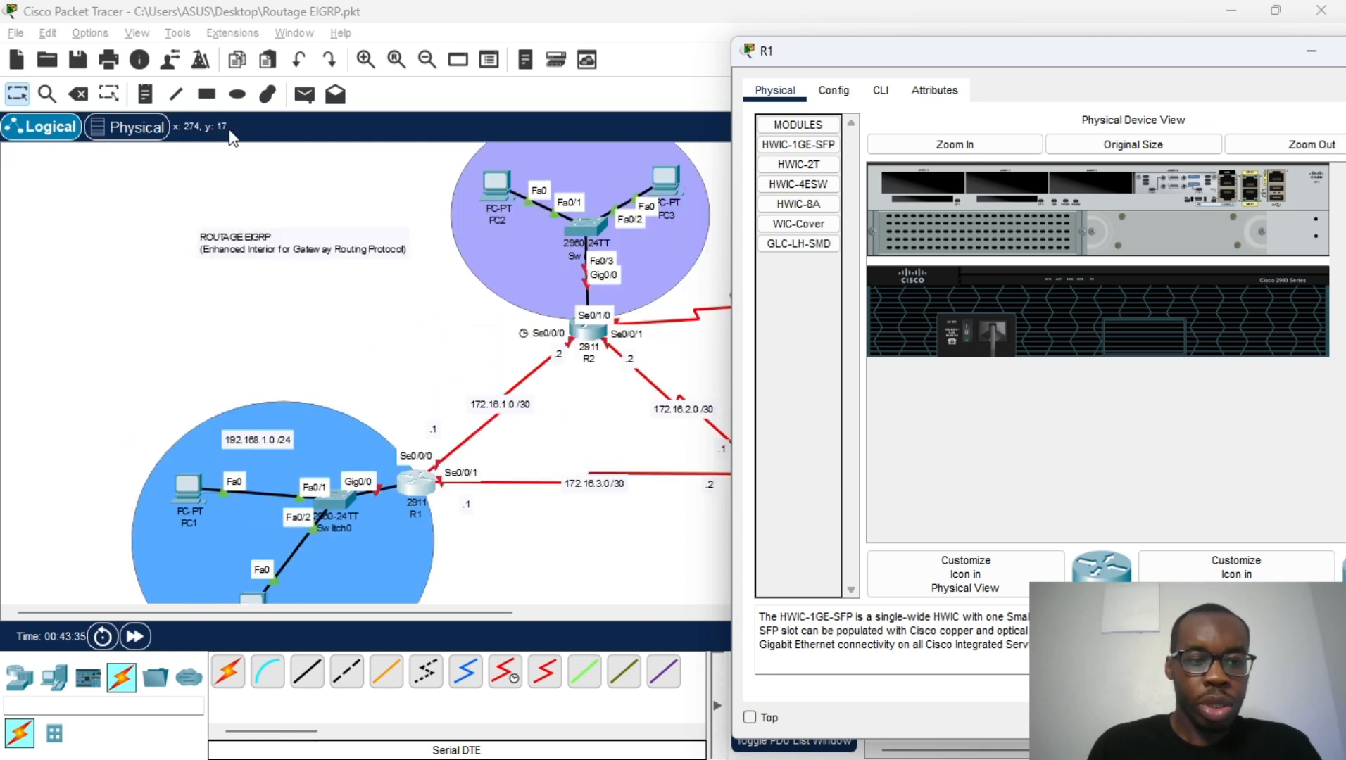
# Add the network label "192.168.2.0 /24" as a note inside the purple LAN area above R2
pyautogui.click(145, 95)
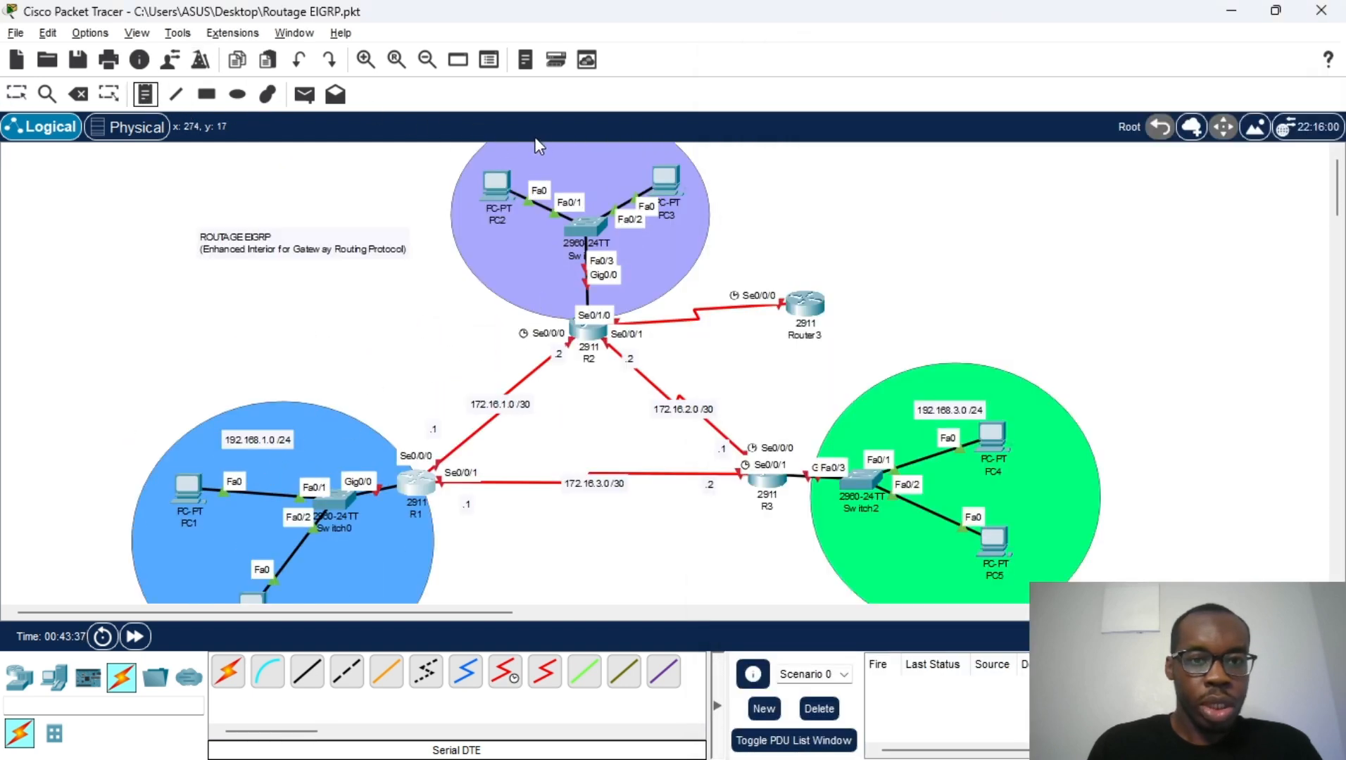
pyautogui.click(559, 167)
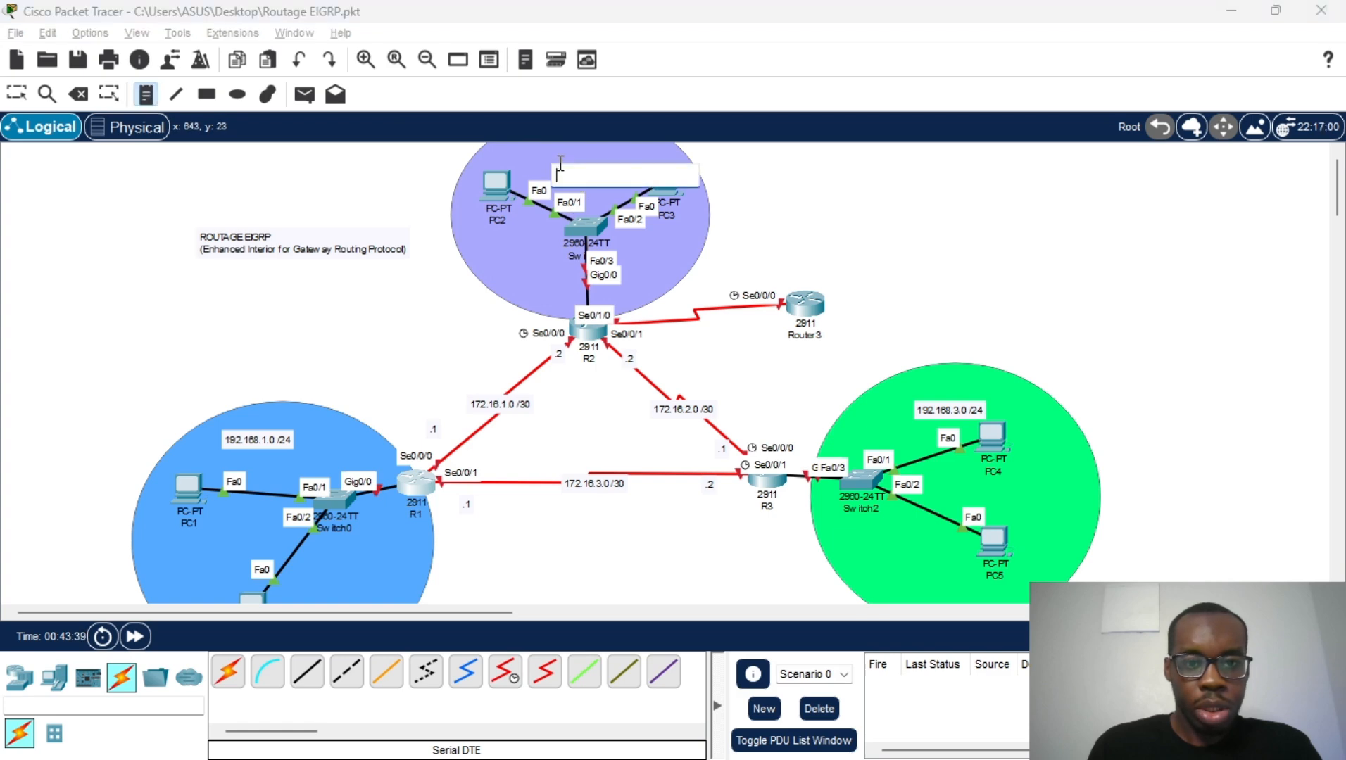
pyautogui.write('192.16')
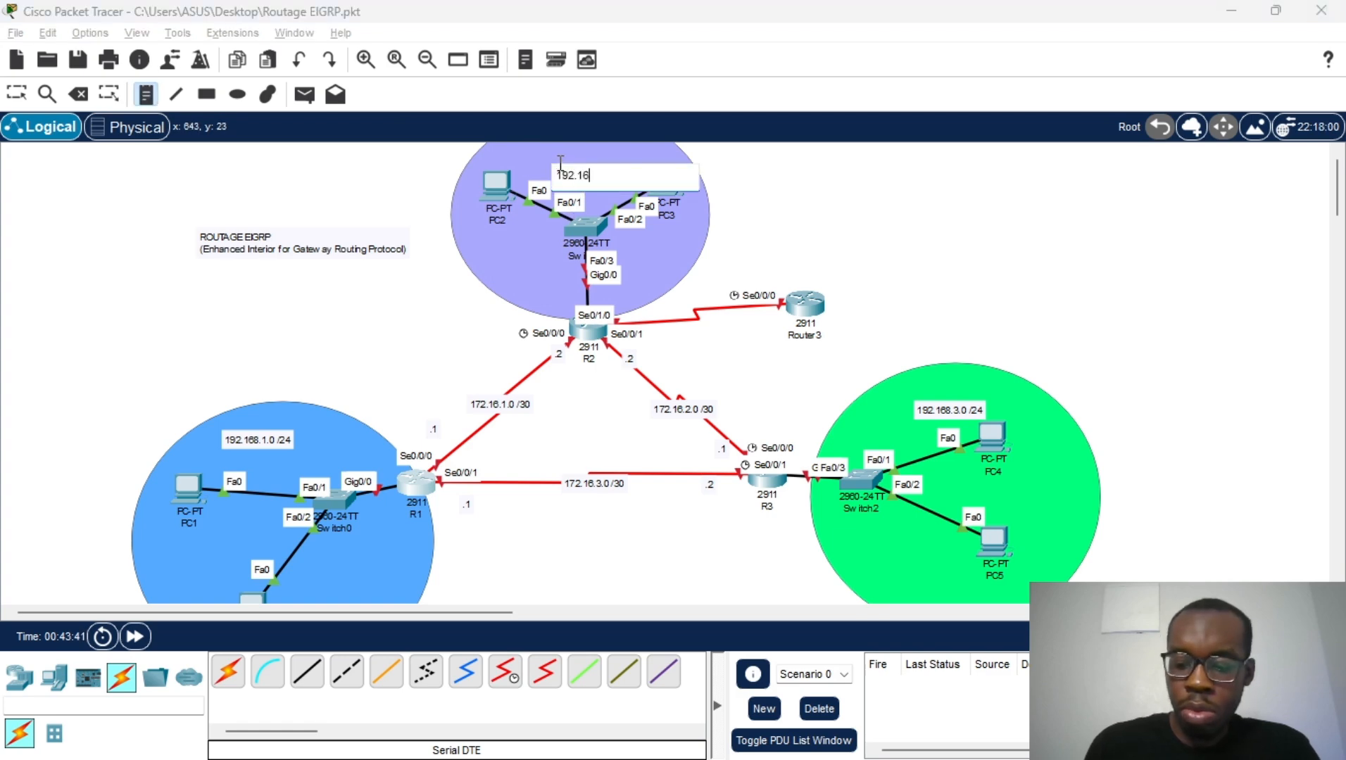
pyautogui.write('8.2')
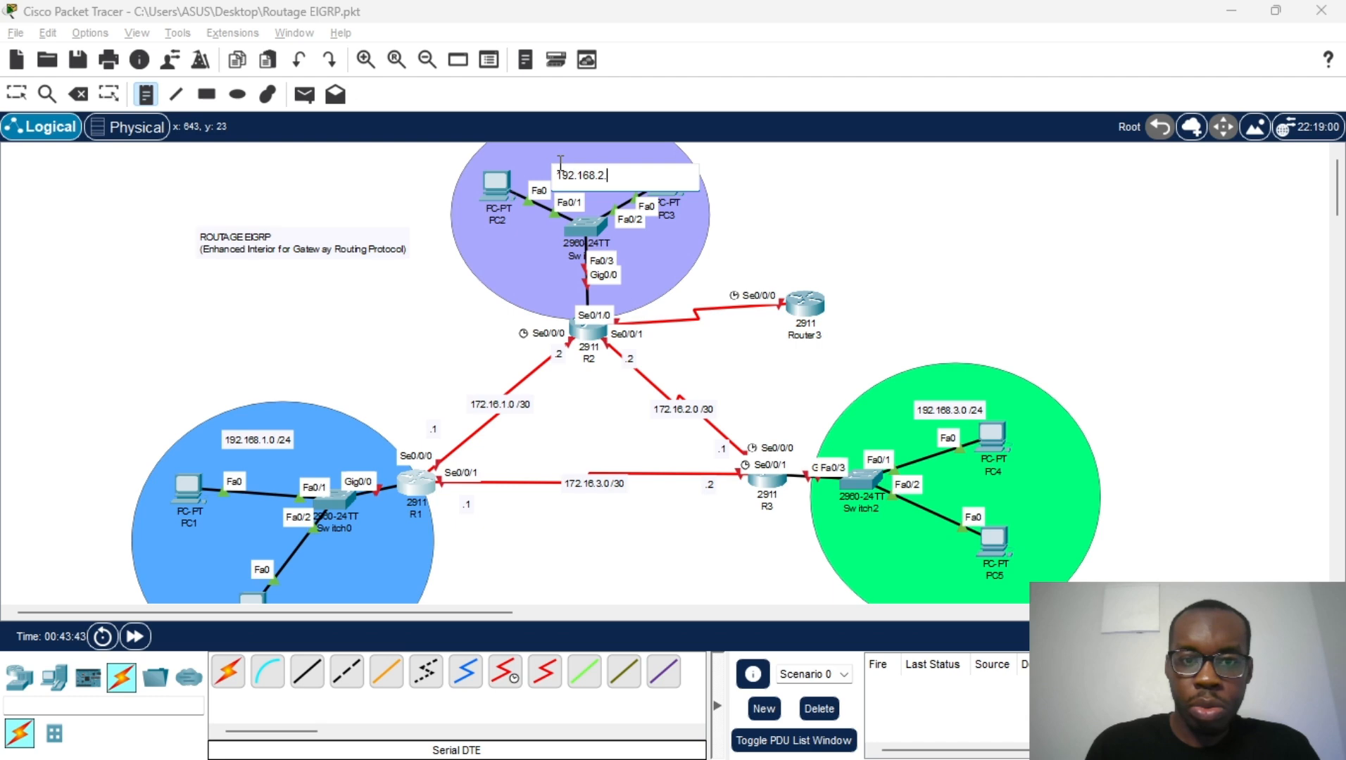
pyautogui.write('.0 /24')
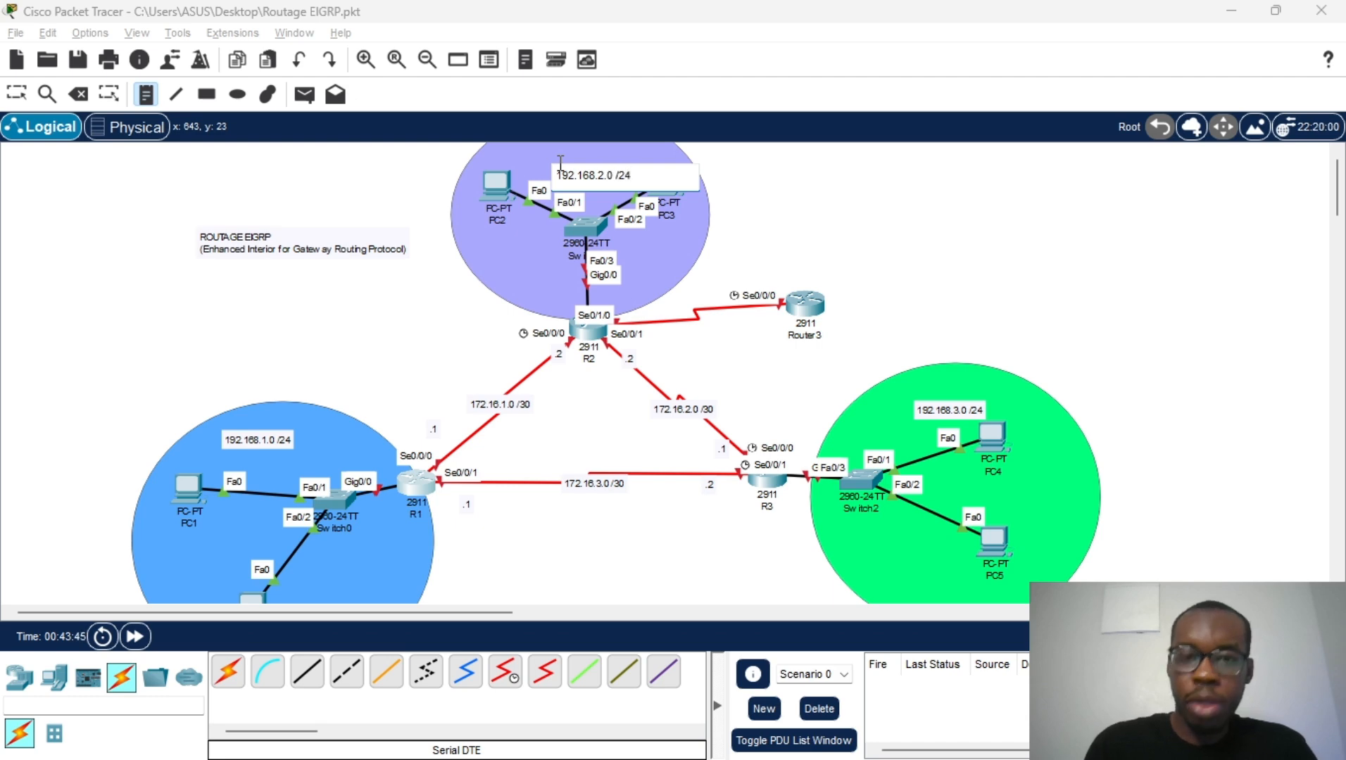
pyautogui.click(720, 259)
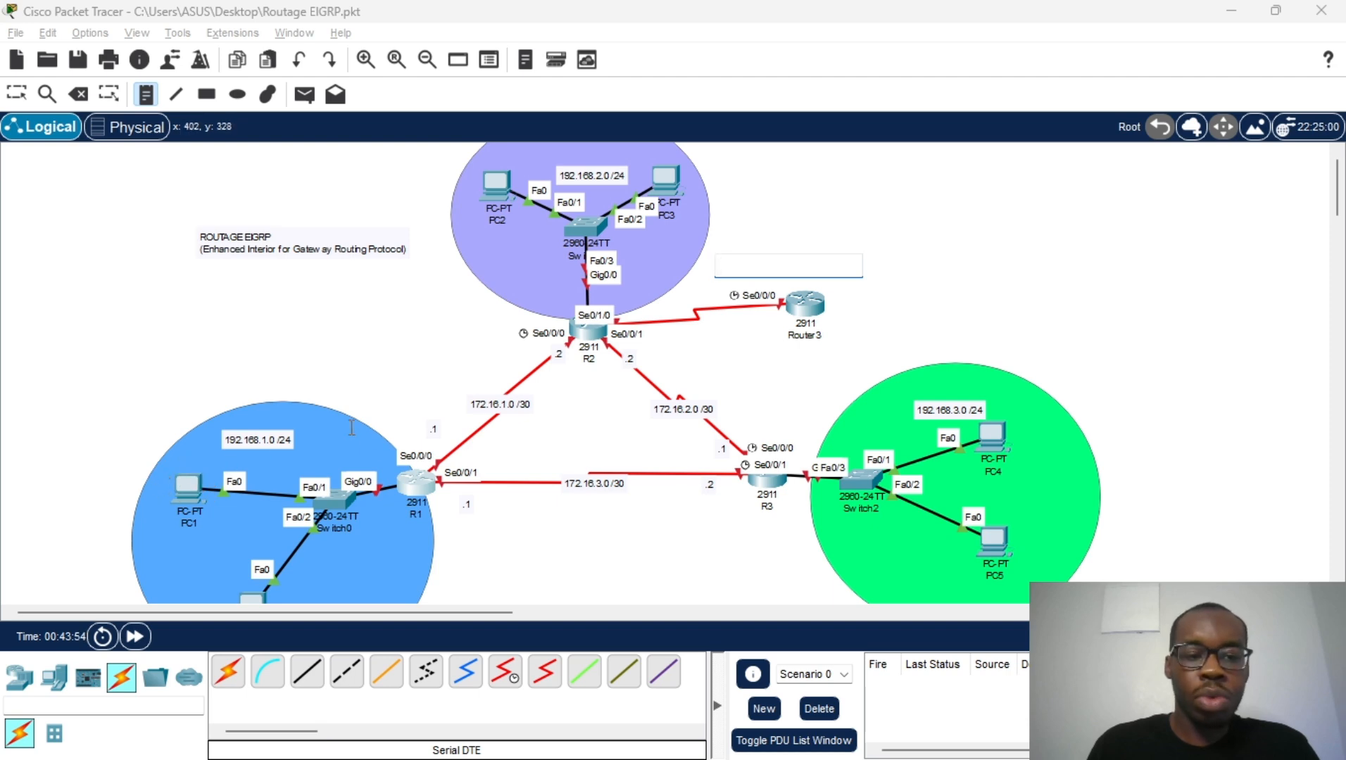
pyautogui.click(16, 93)
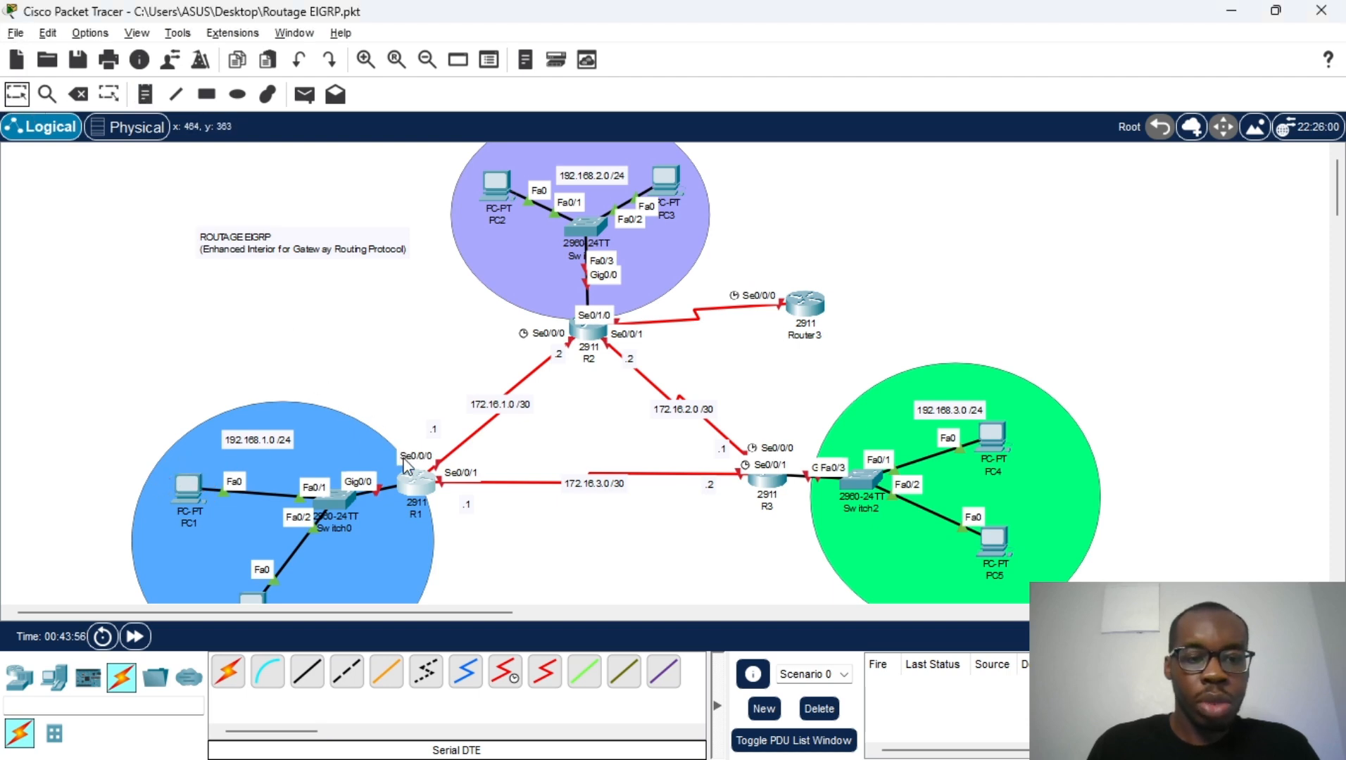
# Open R1's command line, answer no to the initial configuration dialog and bring up the router prompt
pyautogui.click(408, 487)
pyautogui.click(881, 91)
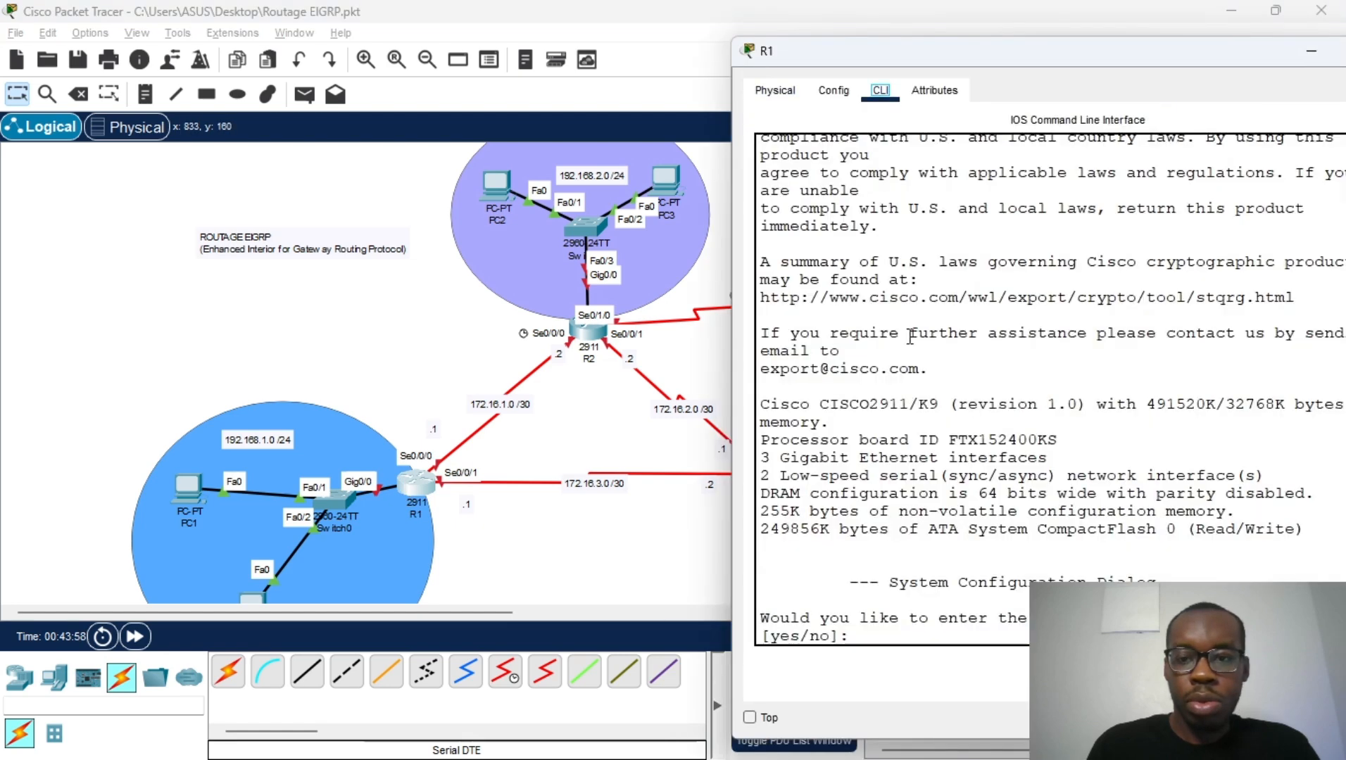
pyautogui.press('Return')
pyautogui.write('no')
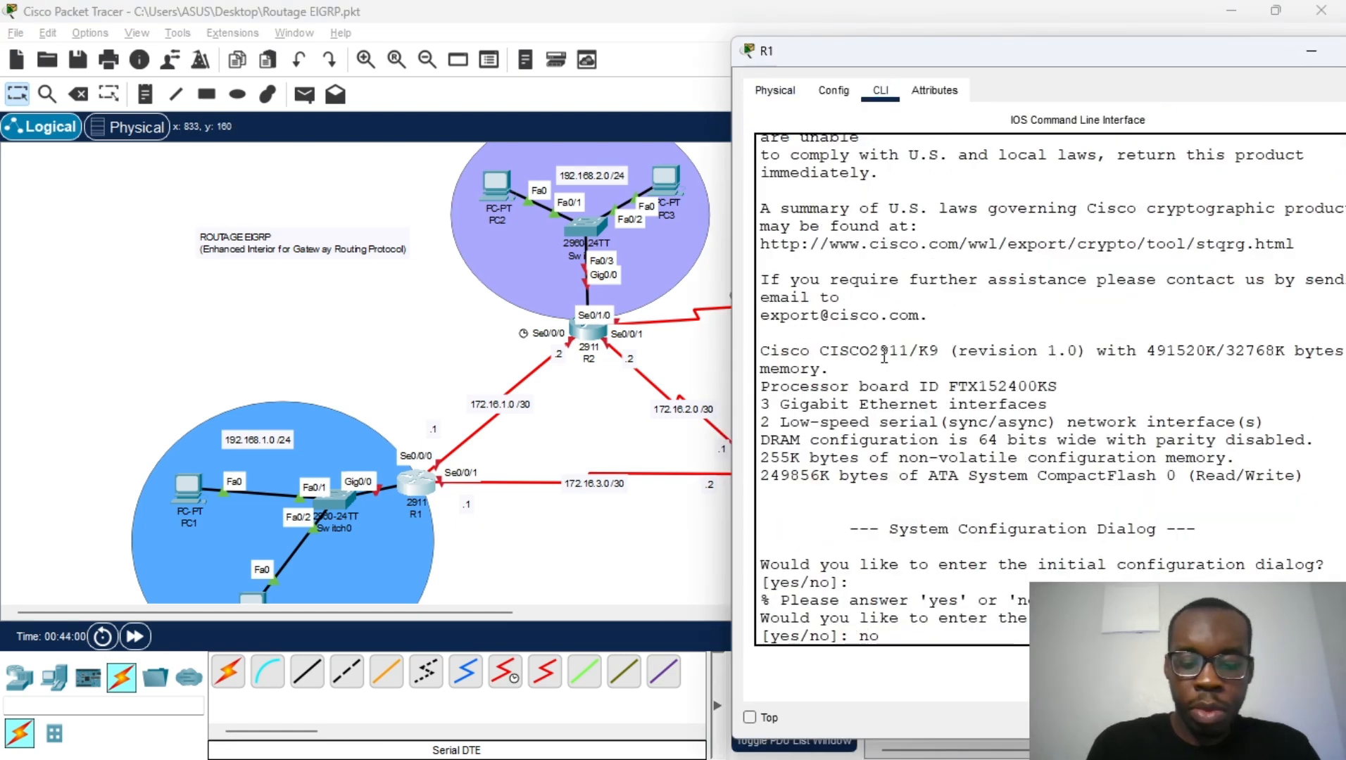
pyautogui.press('Return')
pyautogui.moveTo(962, 46); pyautogui.dragTo(834, 46)
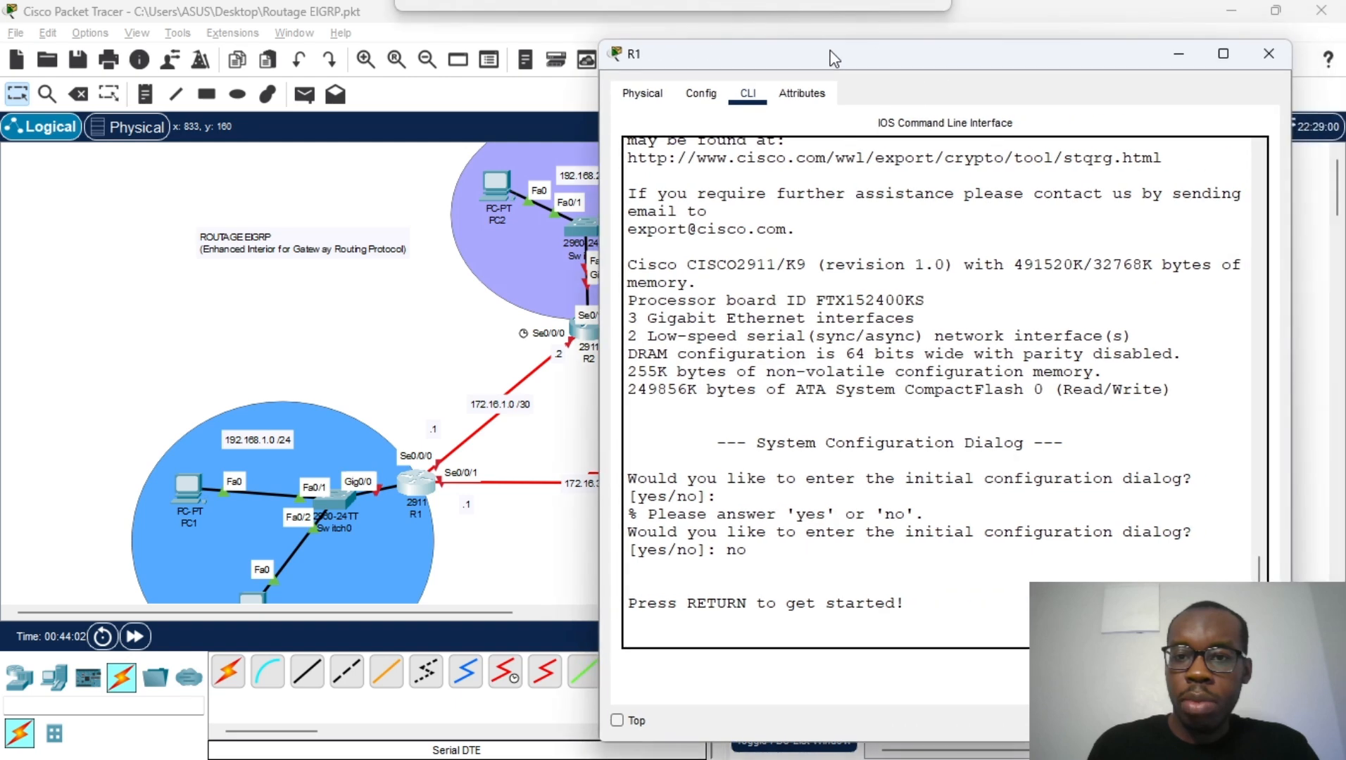
pyautogui.moveTo(989, 397); pyautogui.dragTo(989, 445)
pyautogui.press('Return')
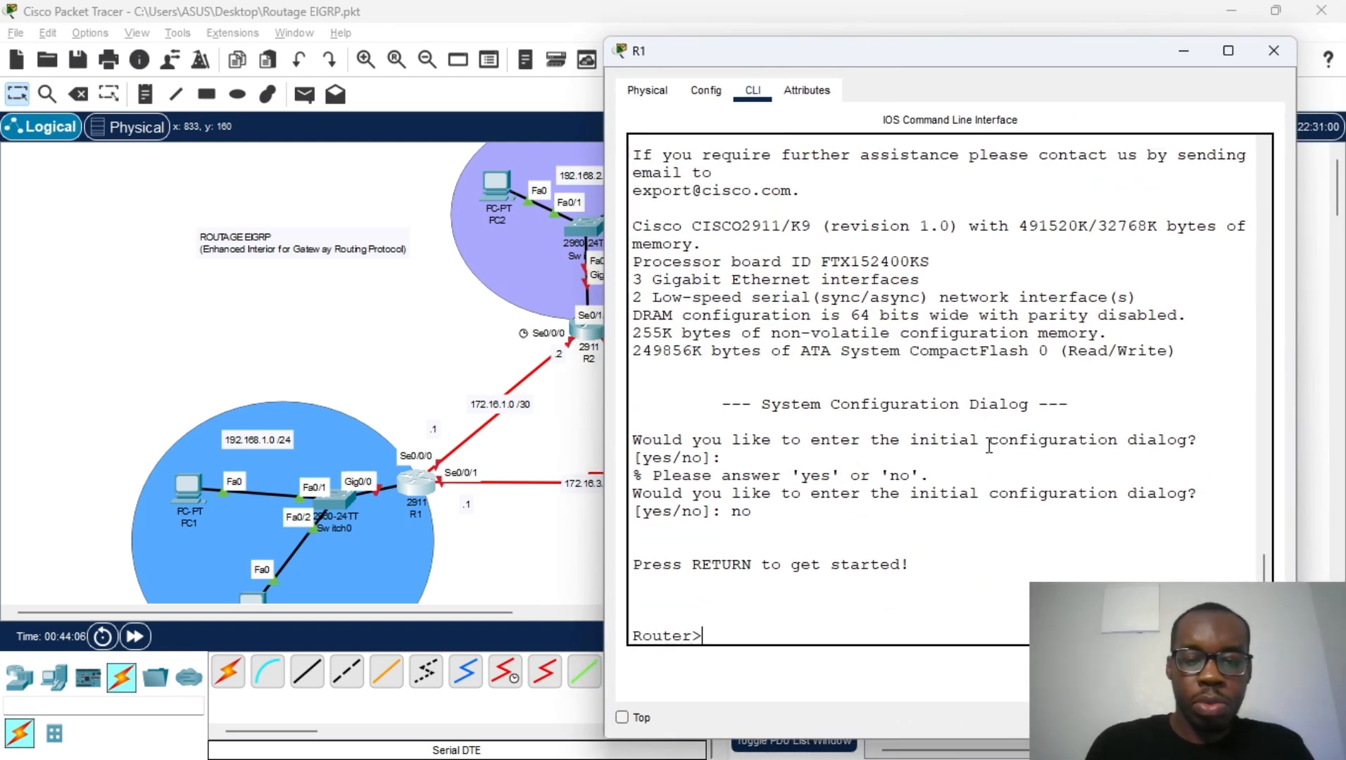
# Enter privileged mode on R1 with en and start global configuration with conf t
pyautogui.write('en')
pyautogui.press('Return')
pyautogui.write('con')
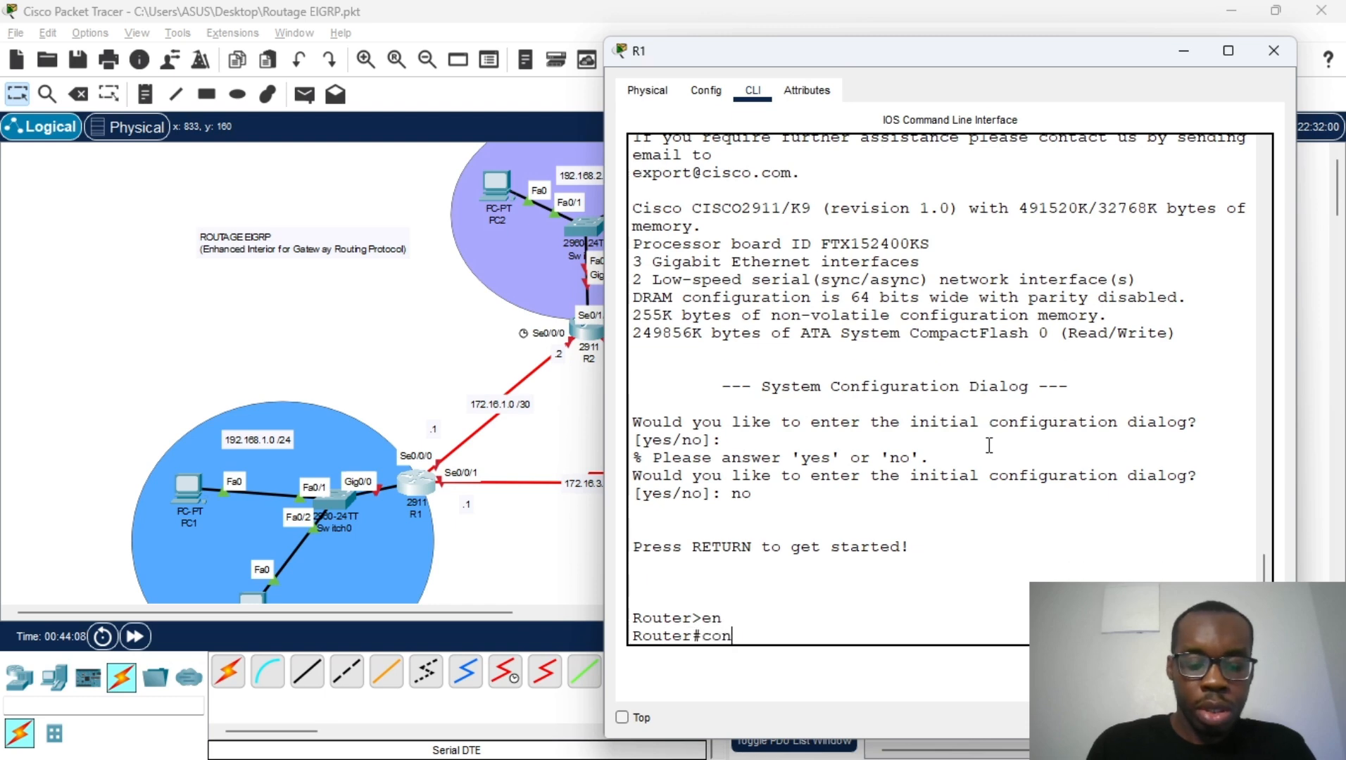
pyautogui.write('f t')
pyautogui.press('Return')
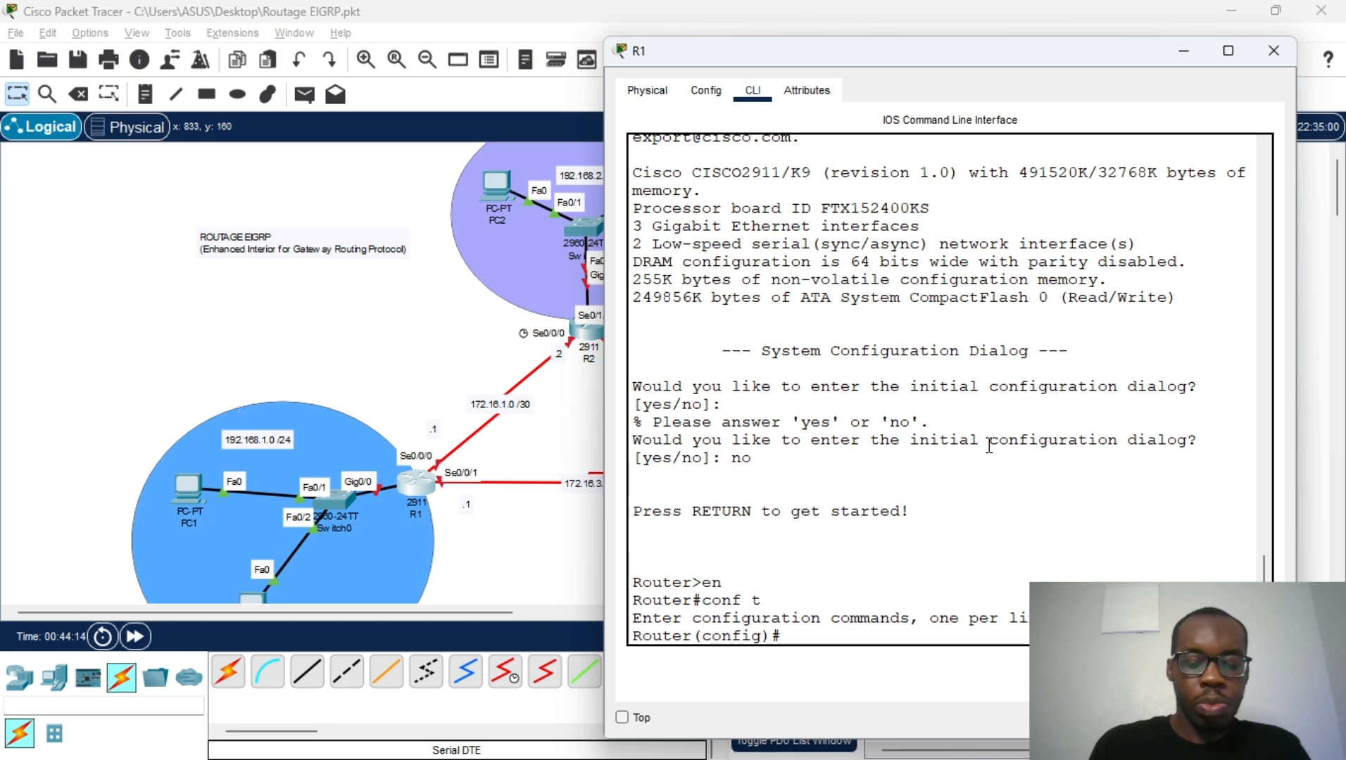
# Set the router's hostname to R1
pyautogui.write('hos')
pyautogui.press('Tab')
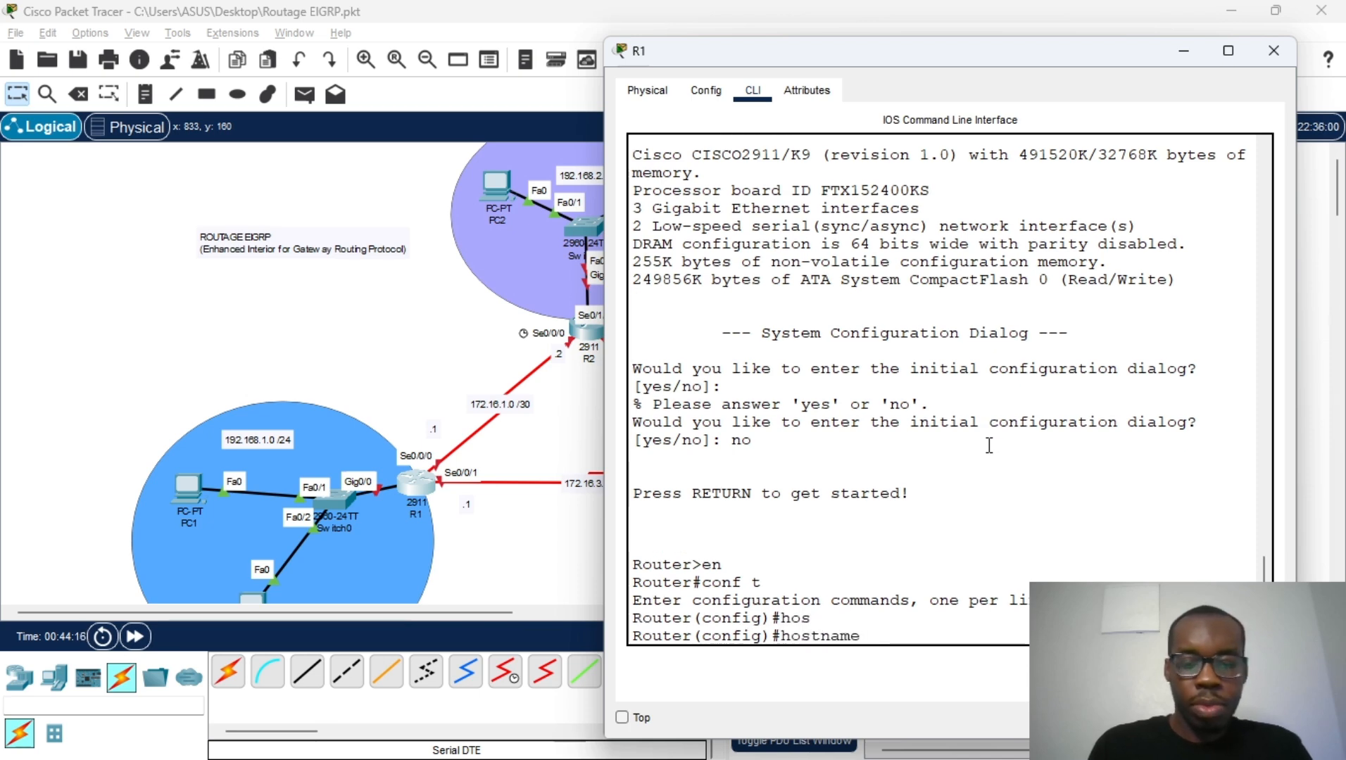
pyautogui.write('R1')
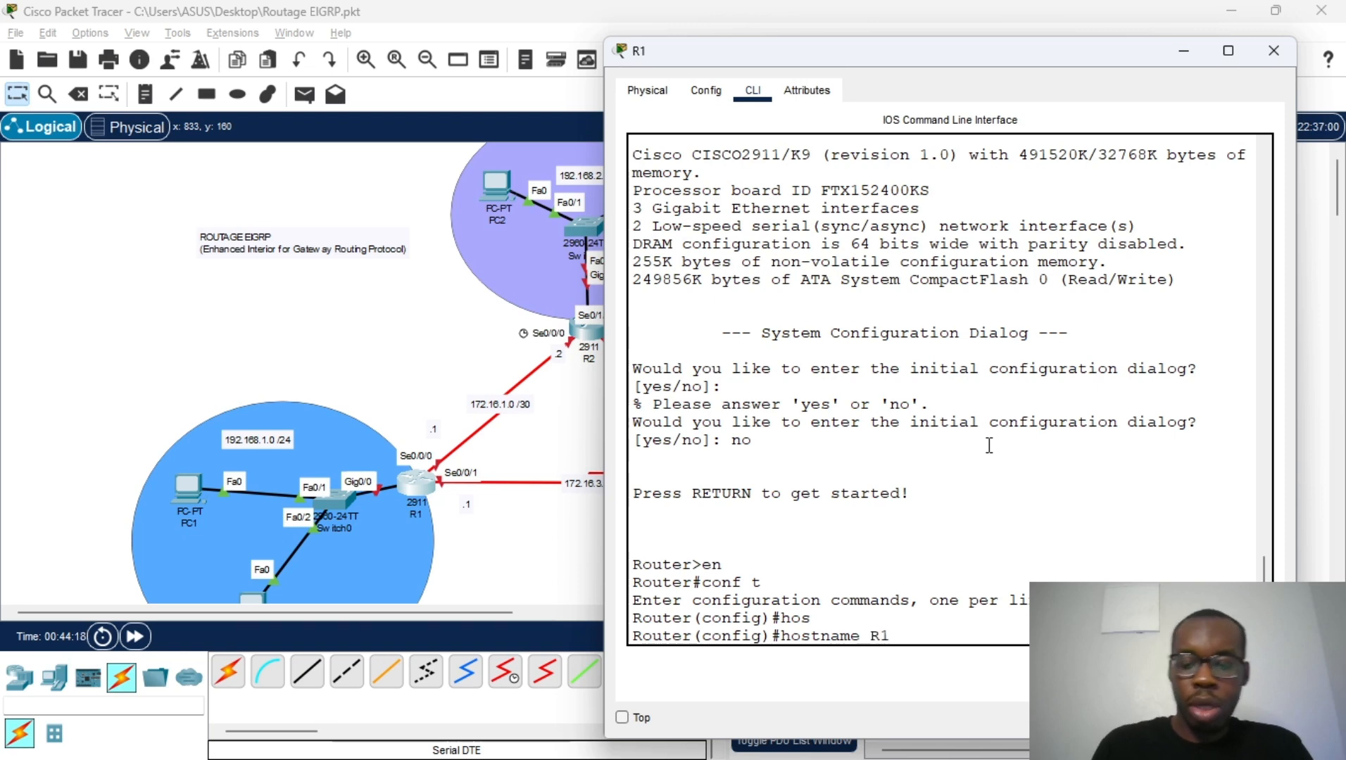
pyautogui.press('Return')
pyautogui.press('Return')
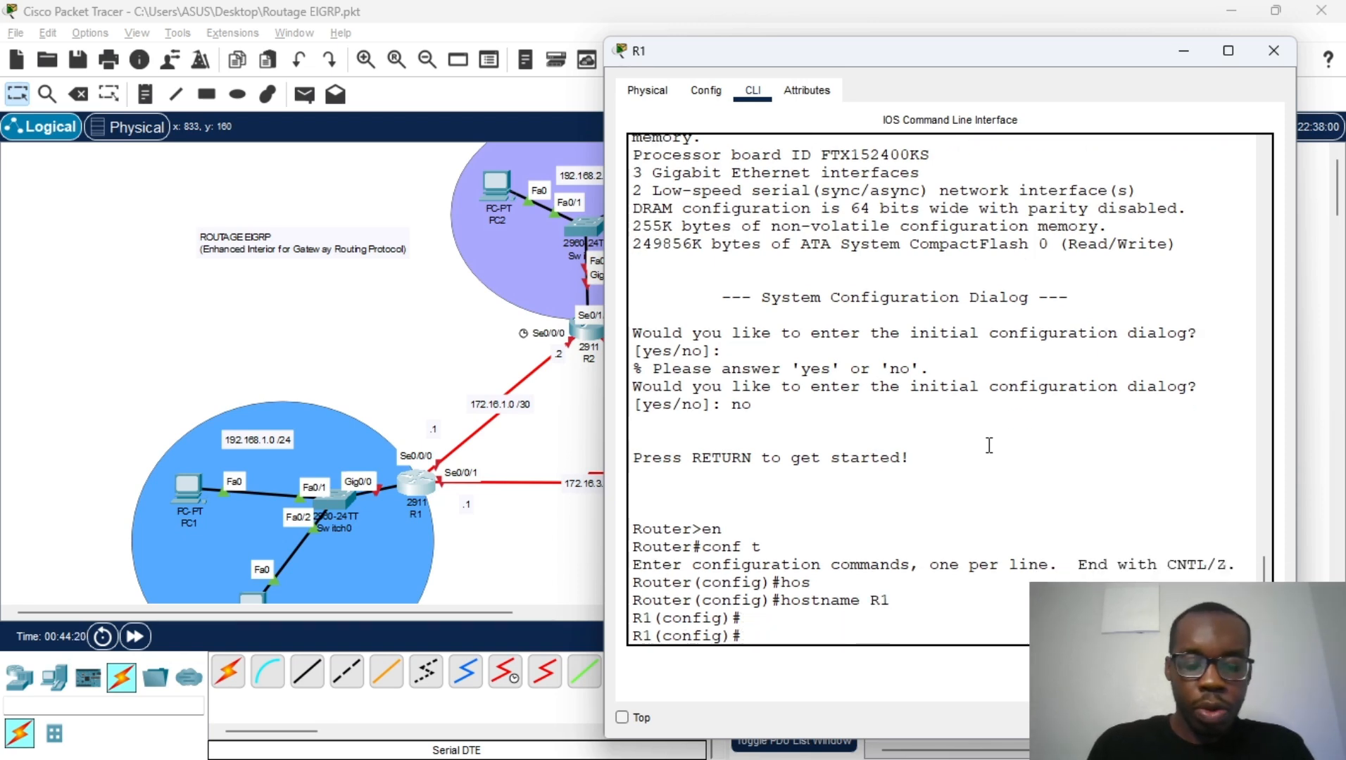
pyautogui.write('ip ro')
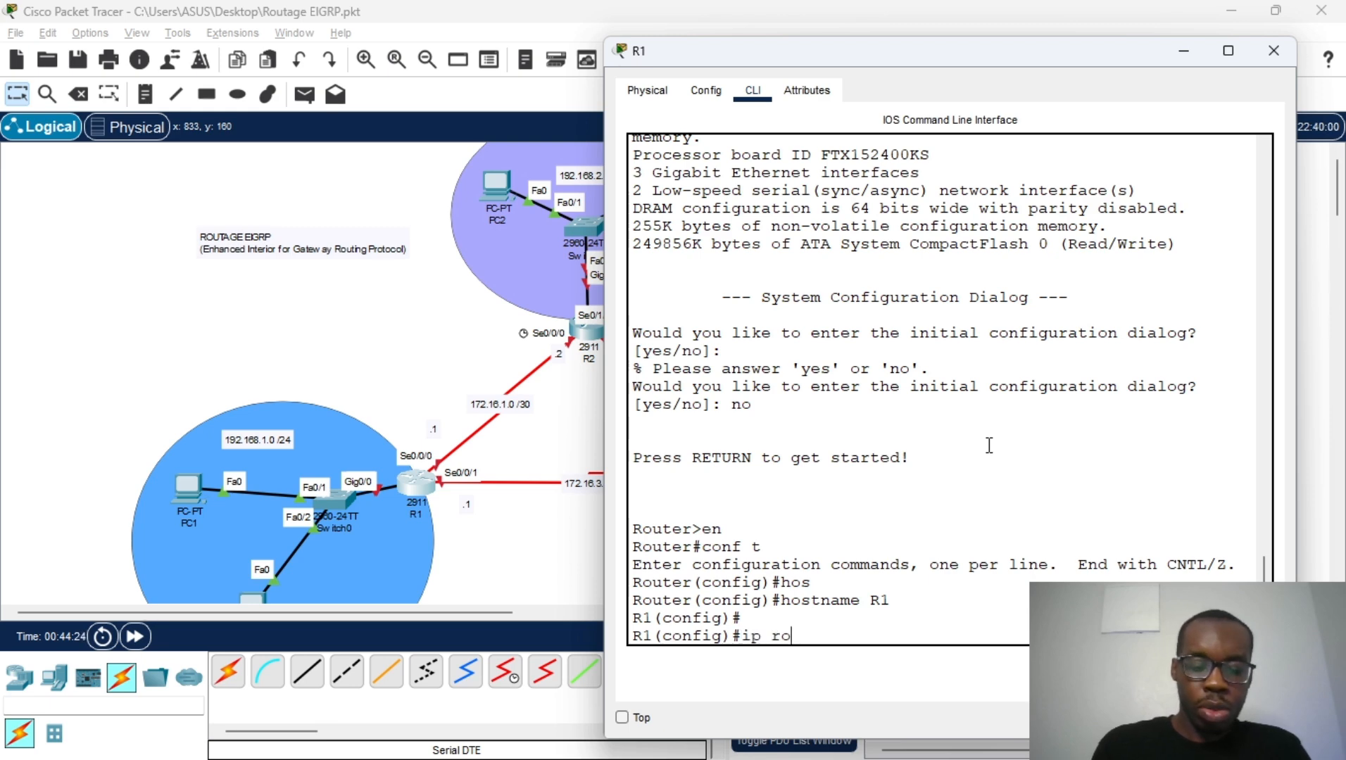
pyautogui.press('BackSpace')
pyautogui.press('BackSpace')
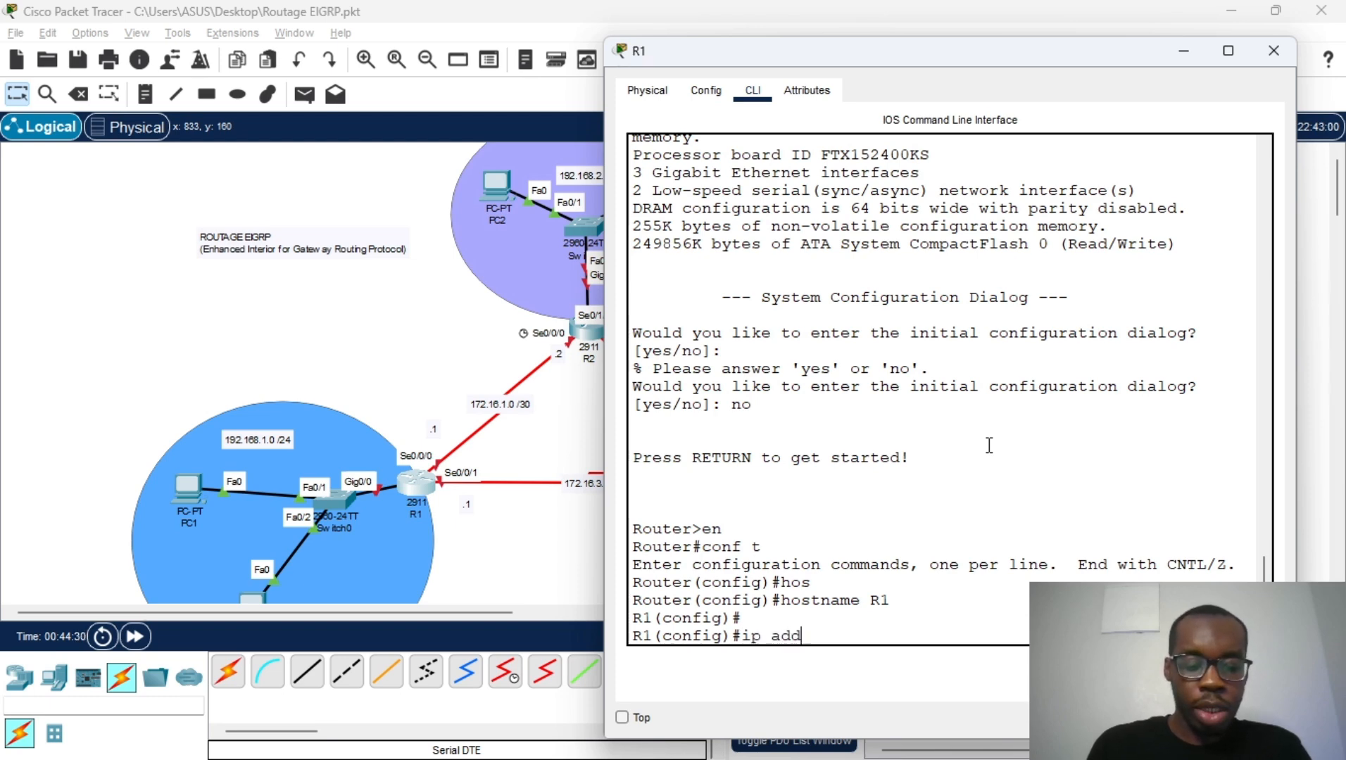
pyautogui.press('BackSpace')
pyautogui.press('BackSpace')
# Enter interface configuration mode on R1 for the LAN port with int g 0/0
pyautogui.write('int')
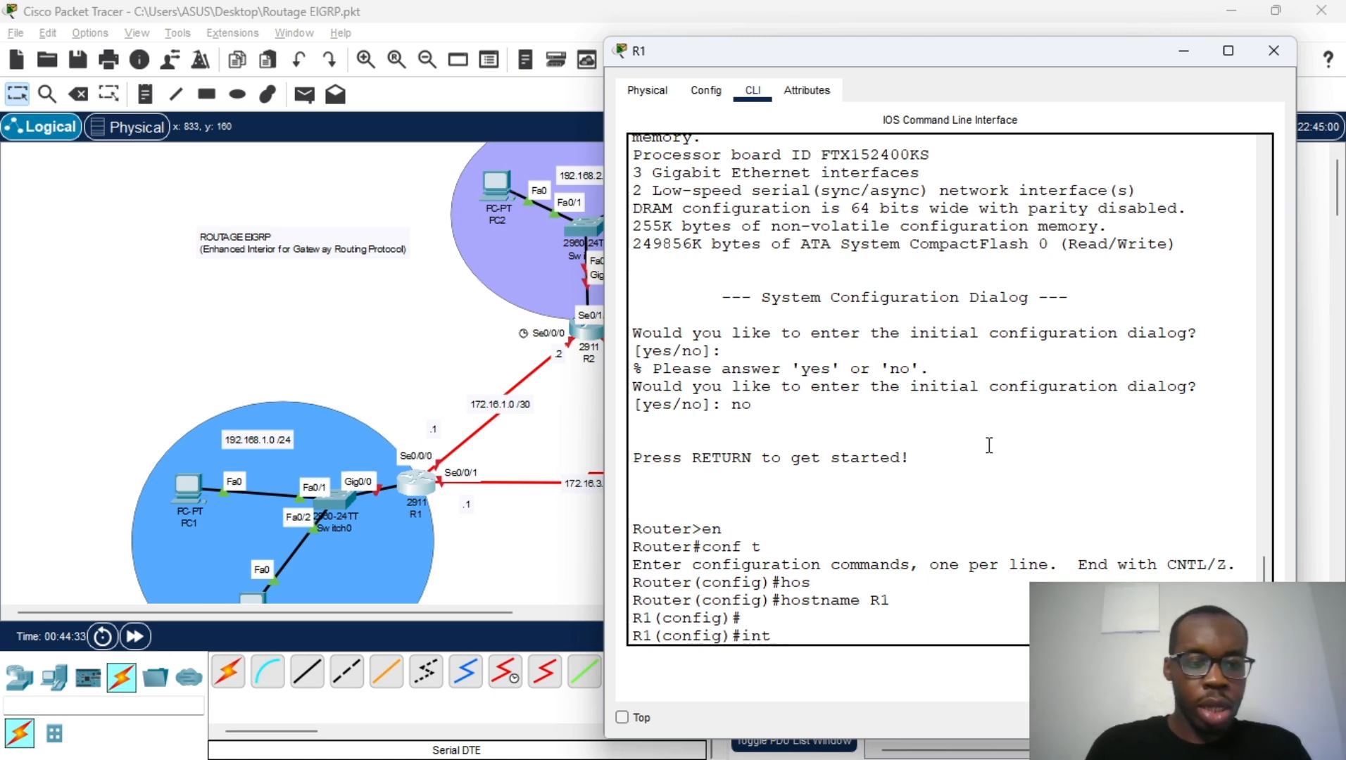
pyautogui.write(' d 0/0')
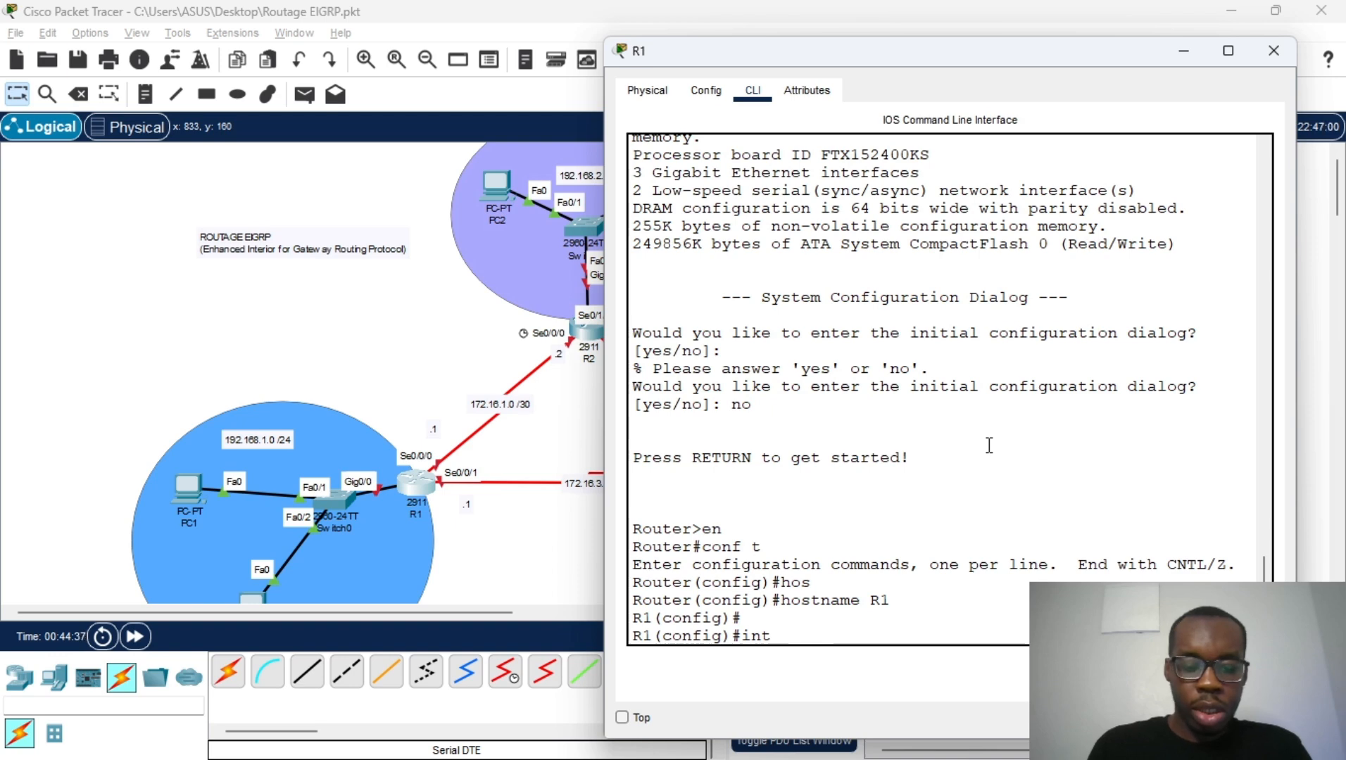
pyautogui.press('Return')
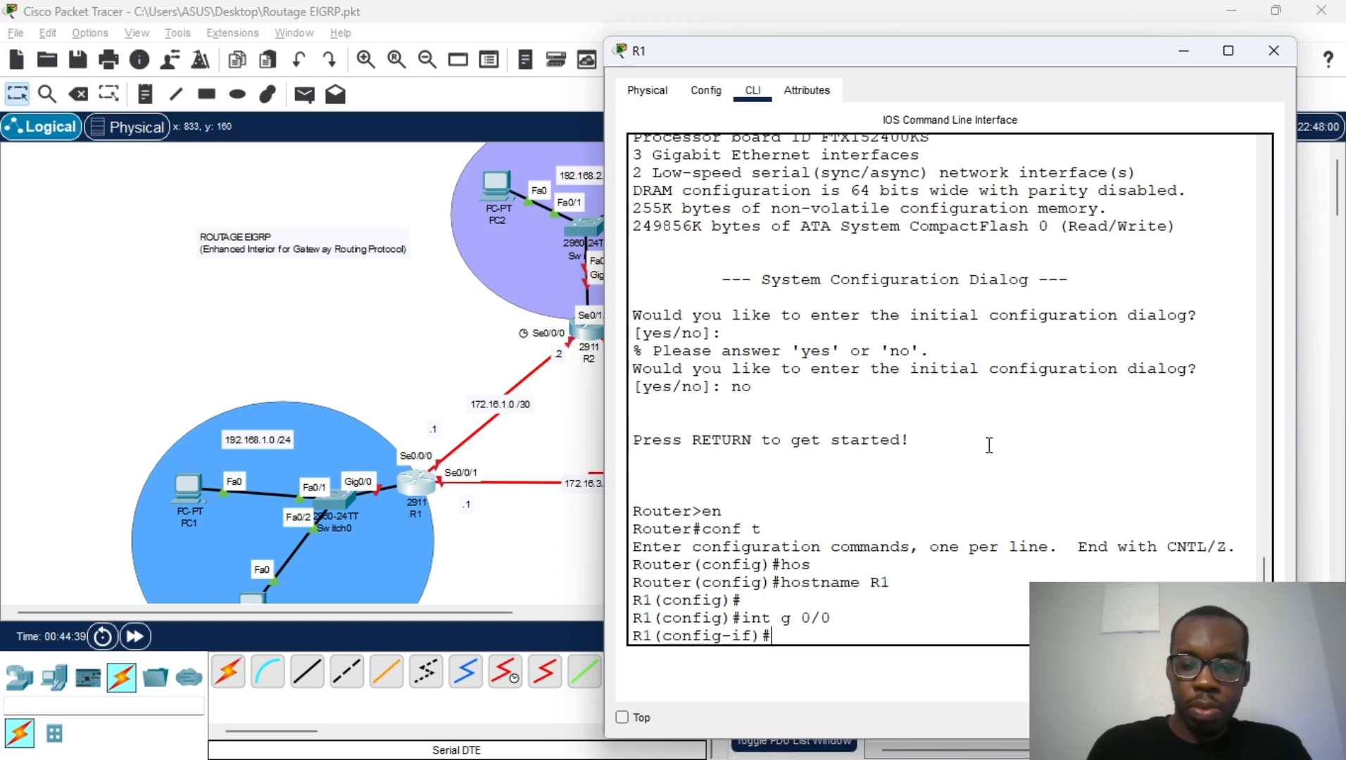
# Assign IP address 192.168.1.1 with mask 255.255.255.0 to R1's GigabitEthernet0/0 interface and enable it with no sh
pyautogui.write('ip a')
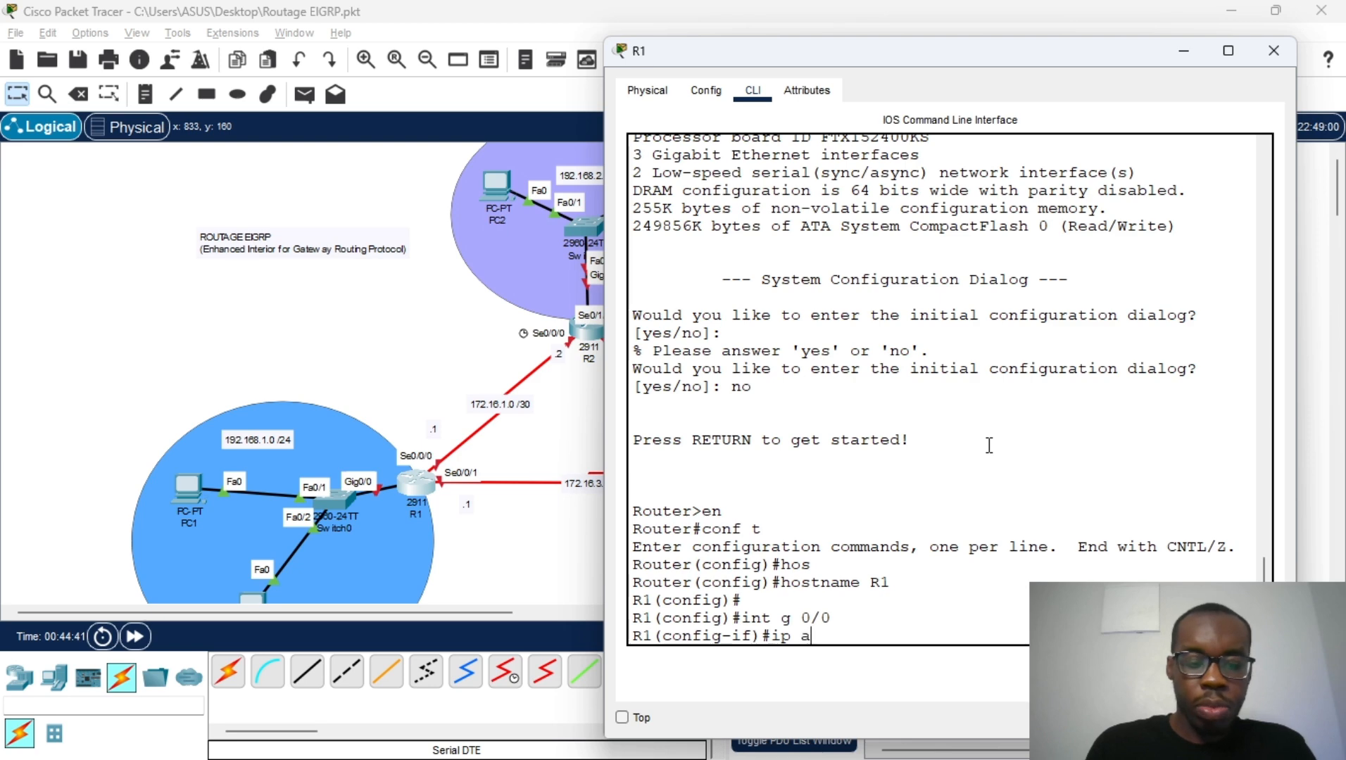
pyautogui.write('dd')
pyautogui.press('Tab')
pyautogui.write('192')
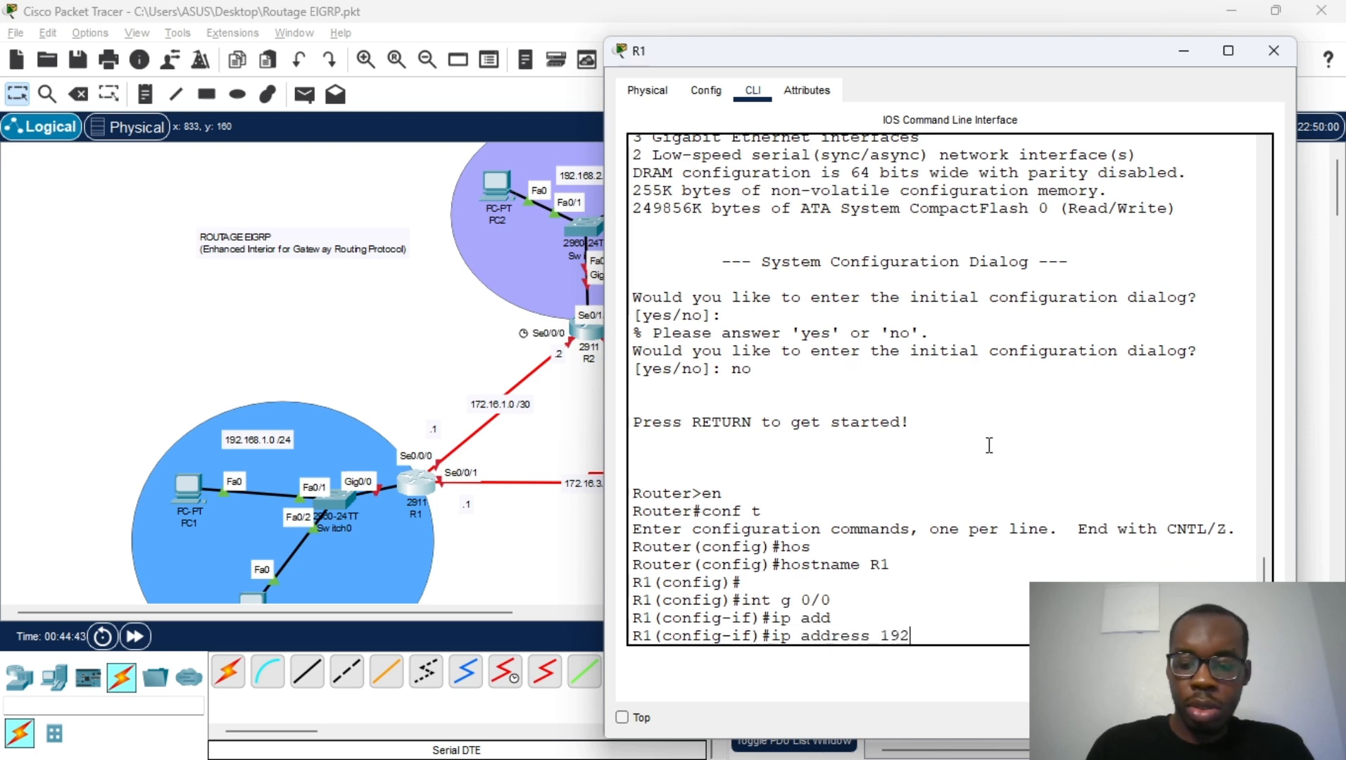
pyautogui.write('.168.1.')
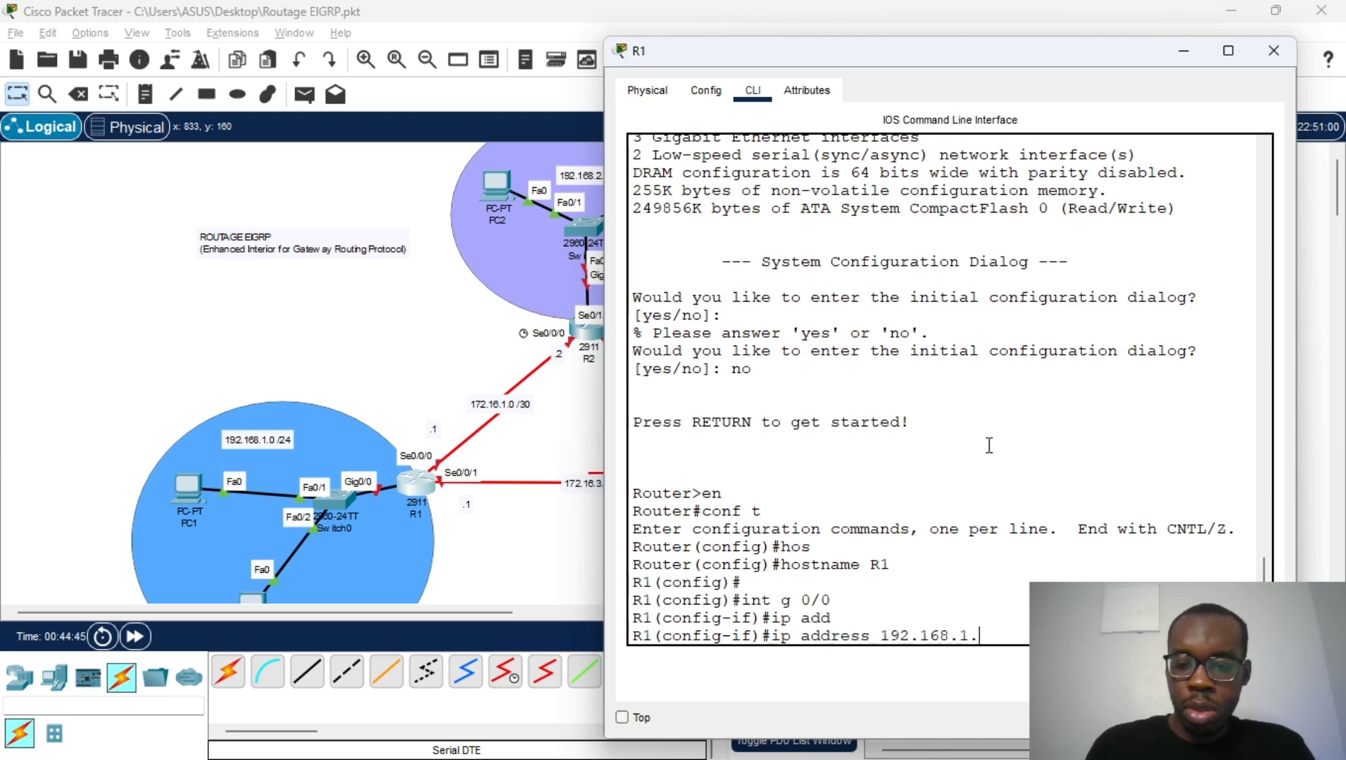
pyautogui.write('0')
pyautogui.press('BackSpace')
pyautogui.press('BackSpace')
pyautogui.write('1 255')
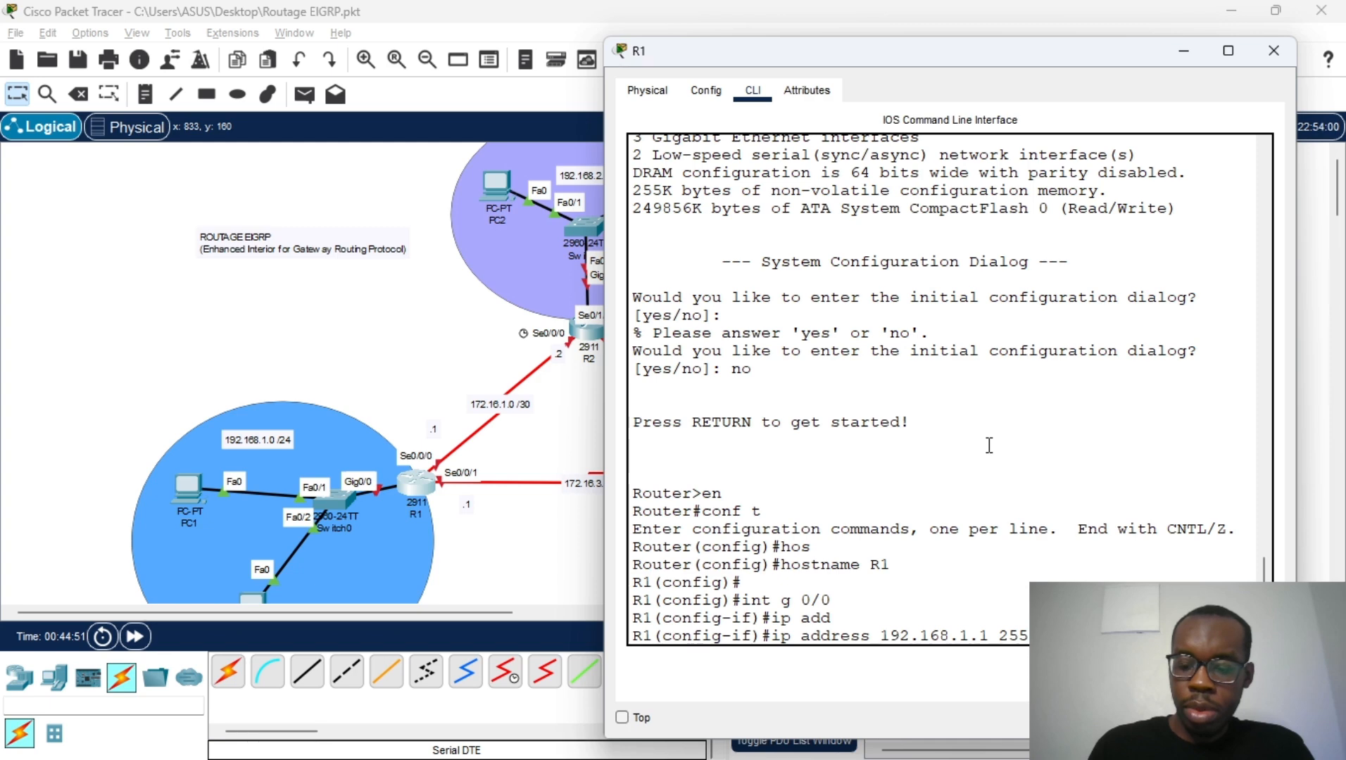
pyautogui.press('Return')
pyautogui.write('no sh')
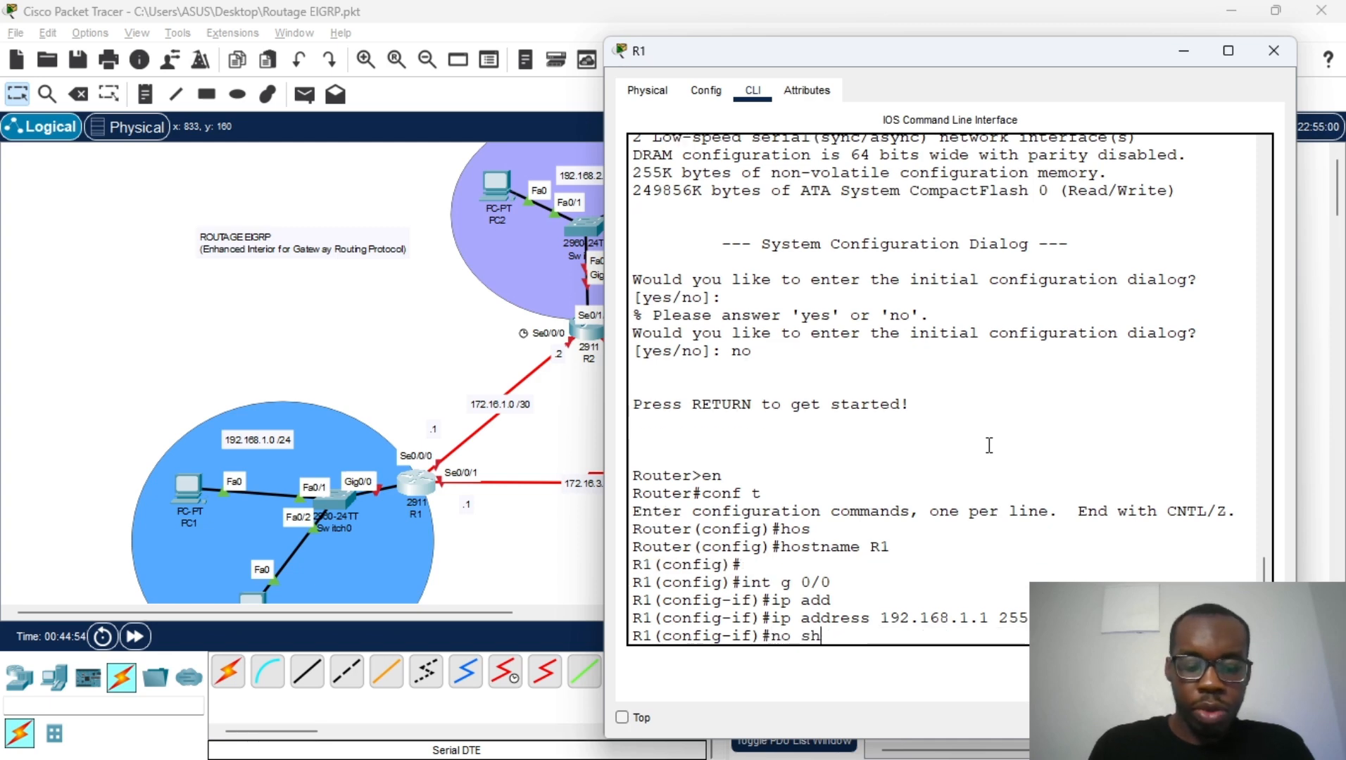
pyautogui.press('Return')
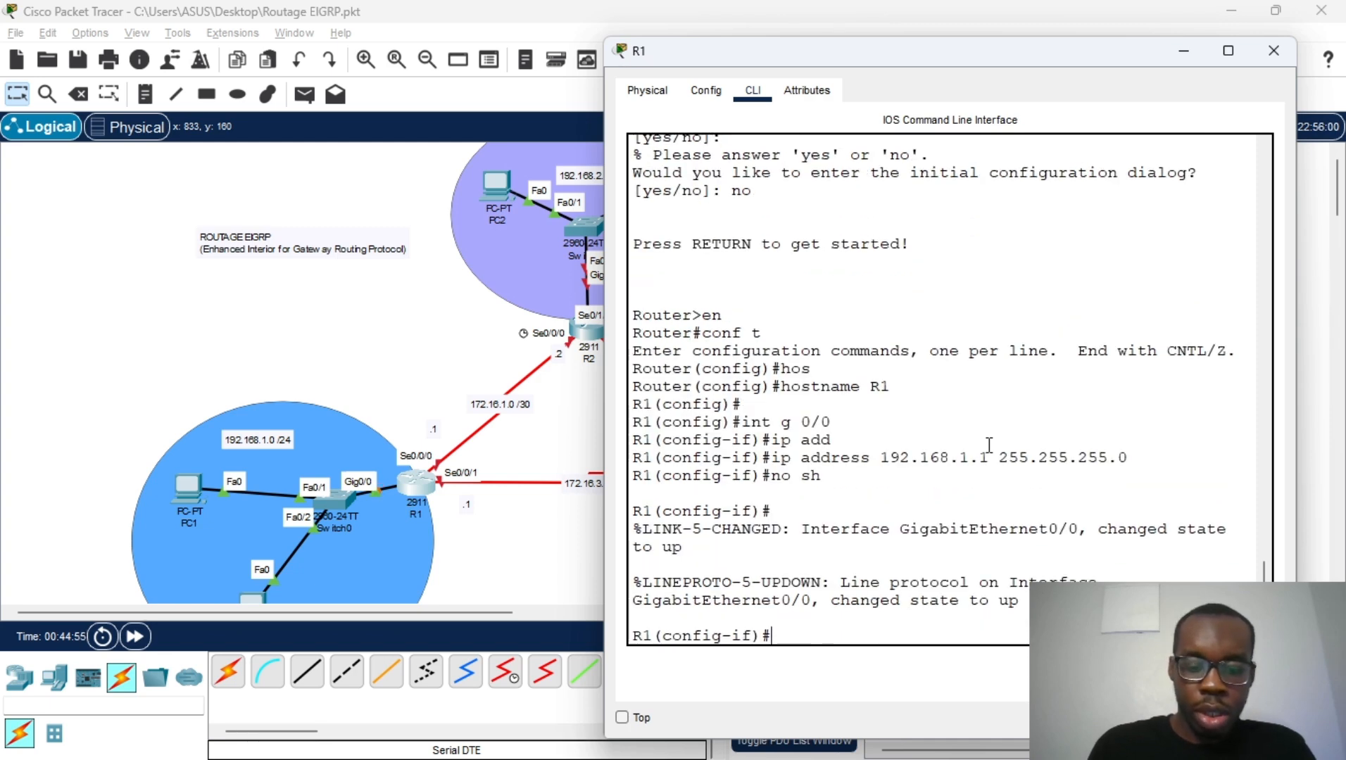
# Enter interface se 0/0/0 on R1 and assign it IP address 172.16.1.1 with mask 255.255.255.252
pyautogui.write('ip')
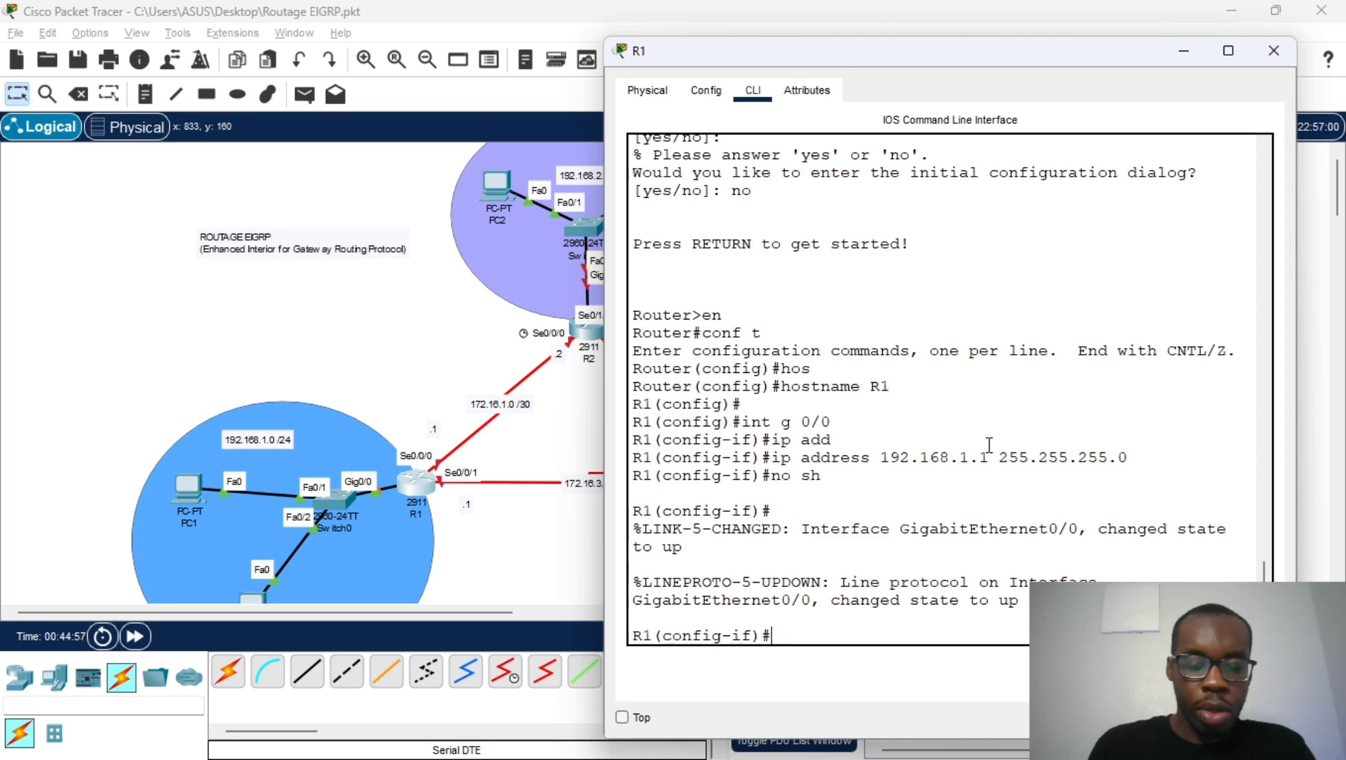
pyautogui.write('t se ')
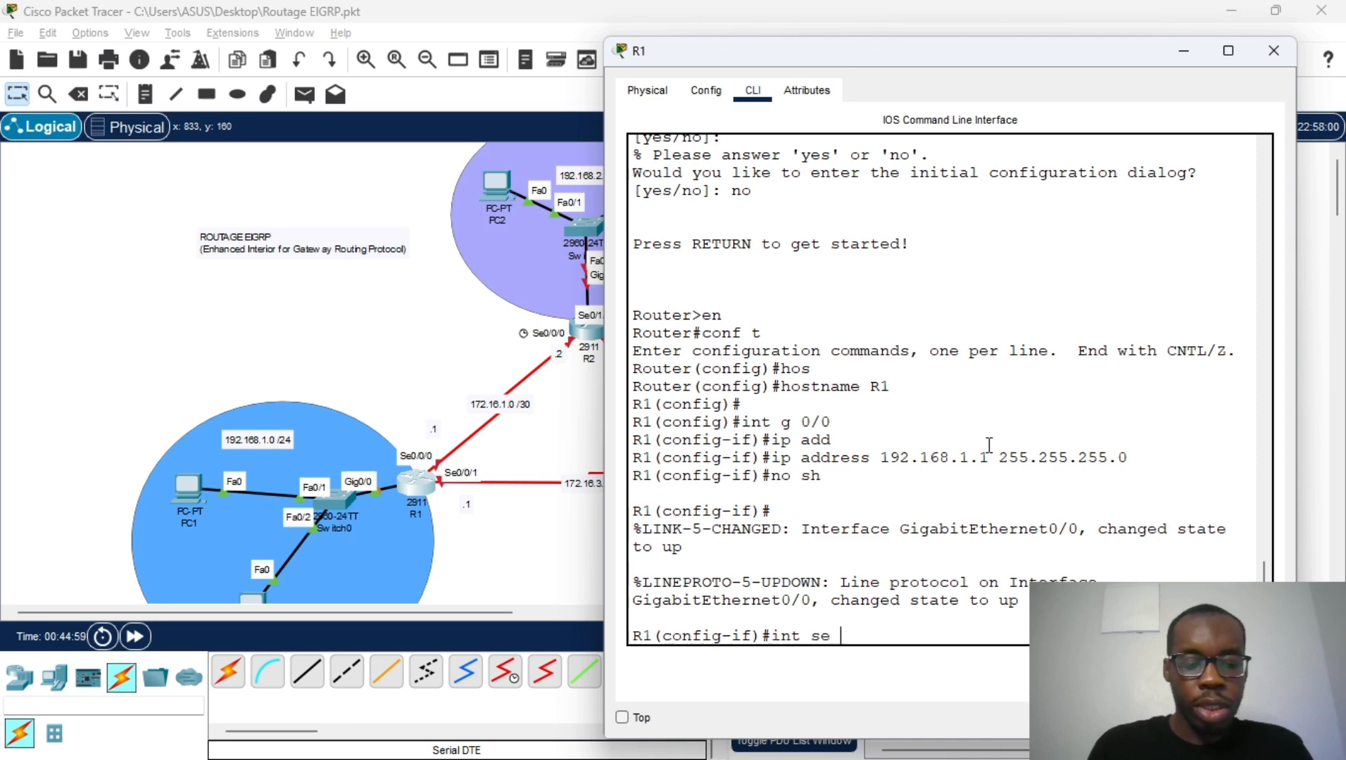
pyautogui.write('00/0/')
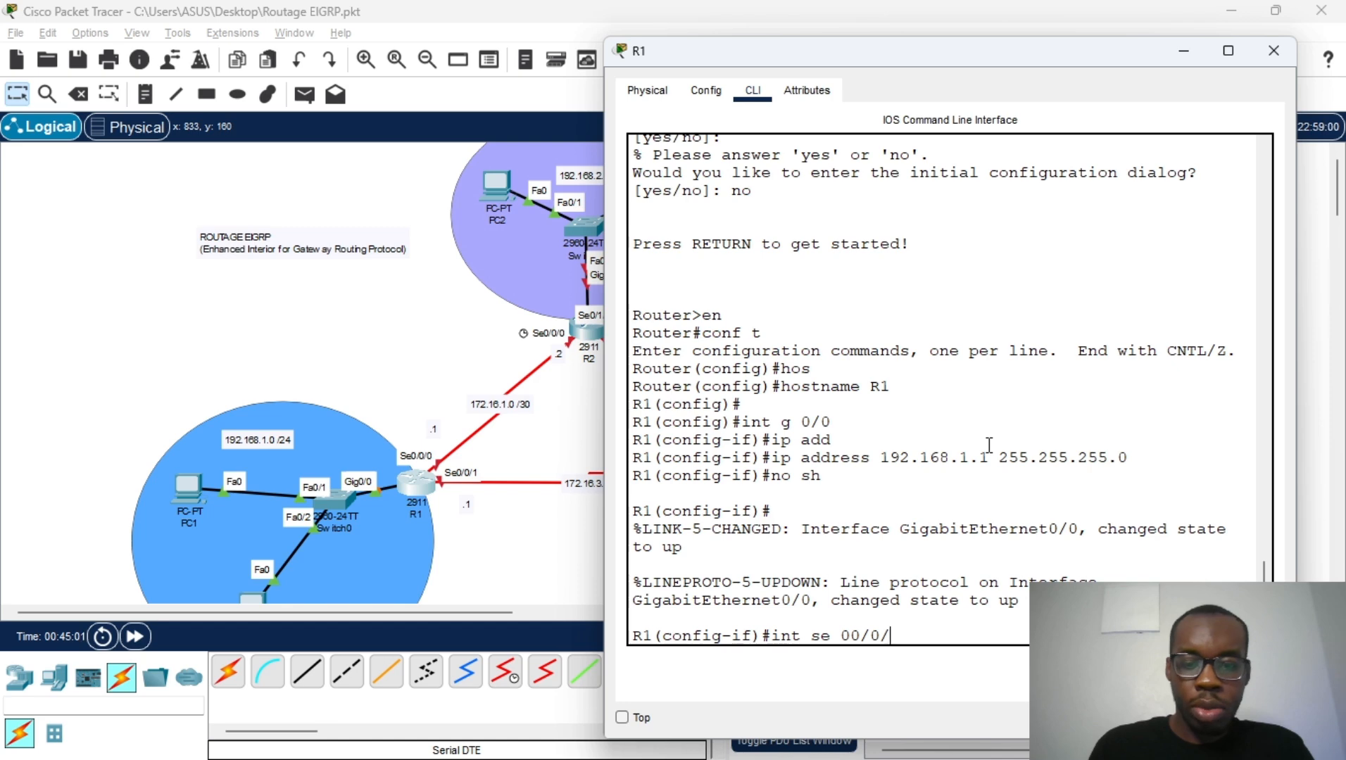
pyautogui.write('0')
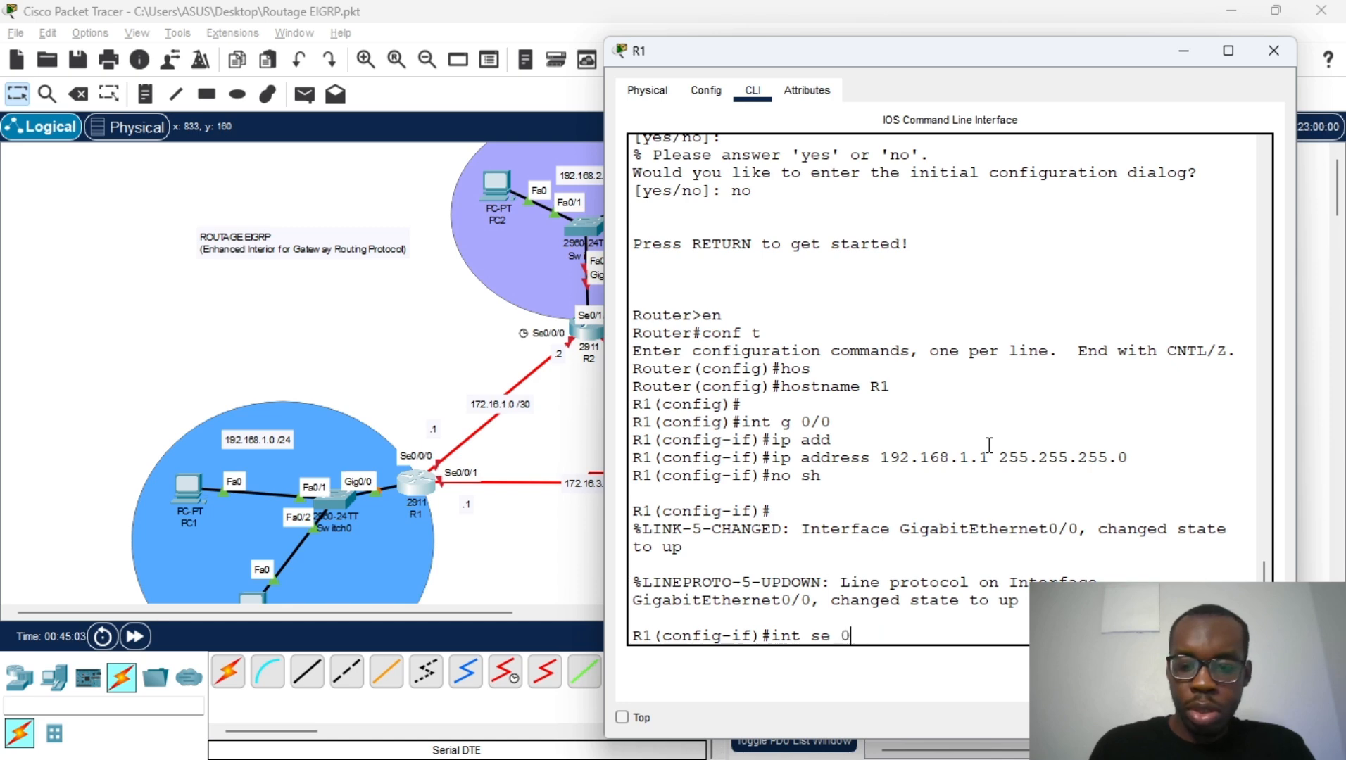
pyautogui.press('Return')
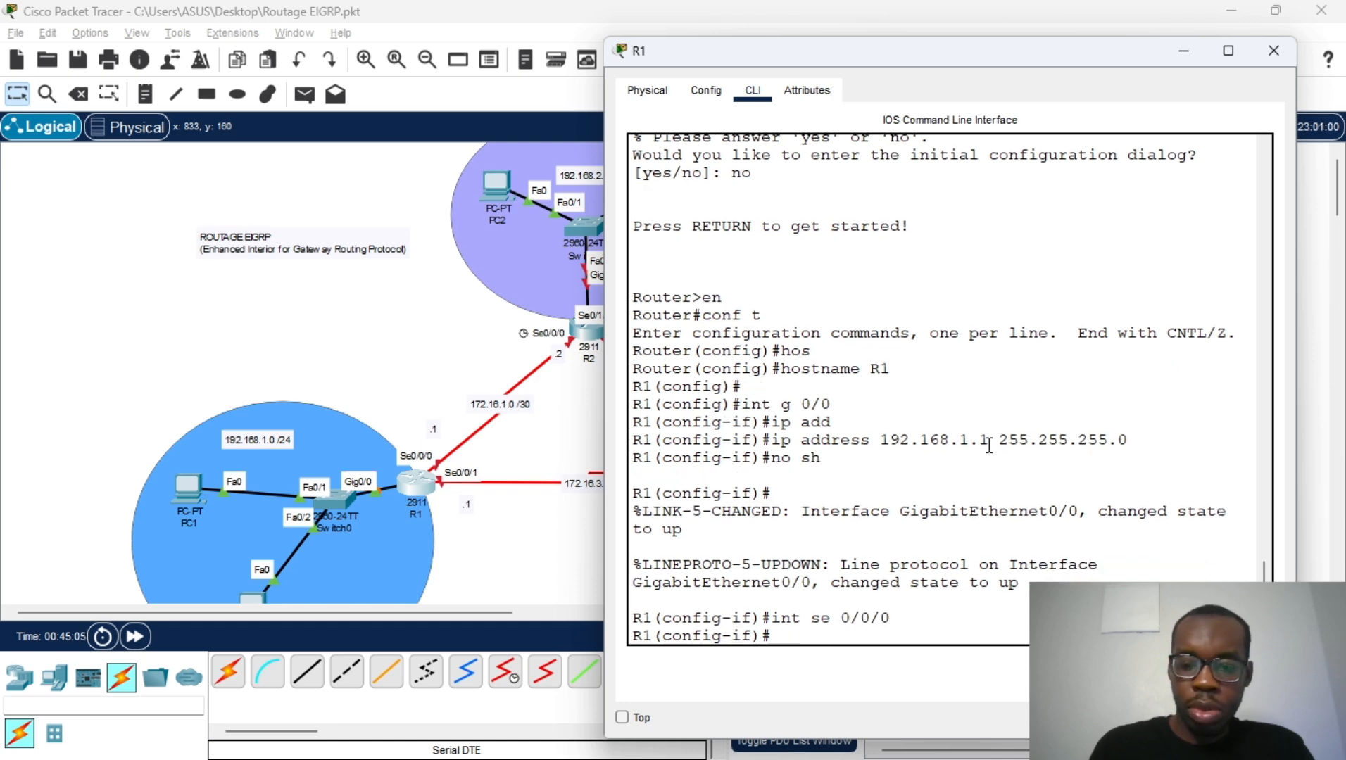
pyautogui.write('ip ad')
pyautogui.press('Tab')
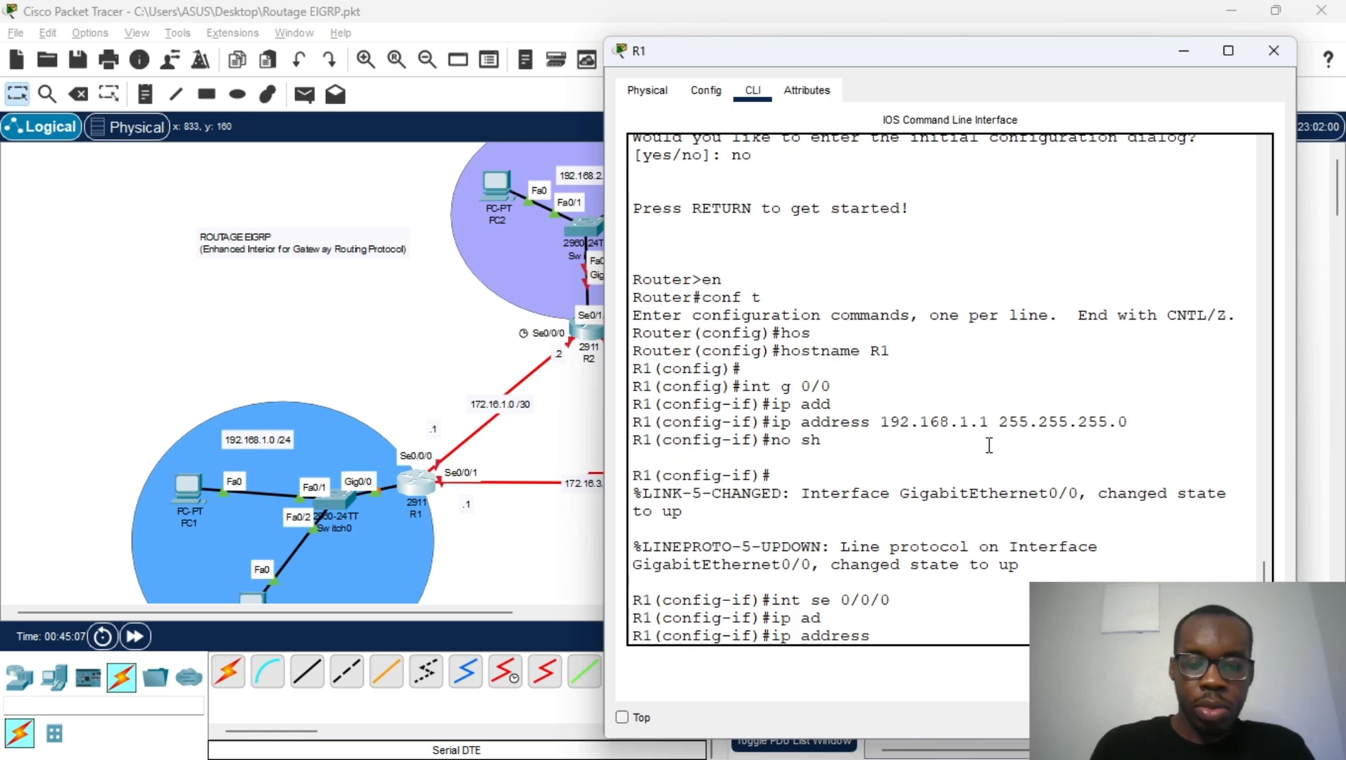
pyautogui.write('172.16.1.')
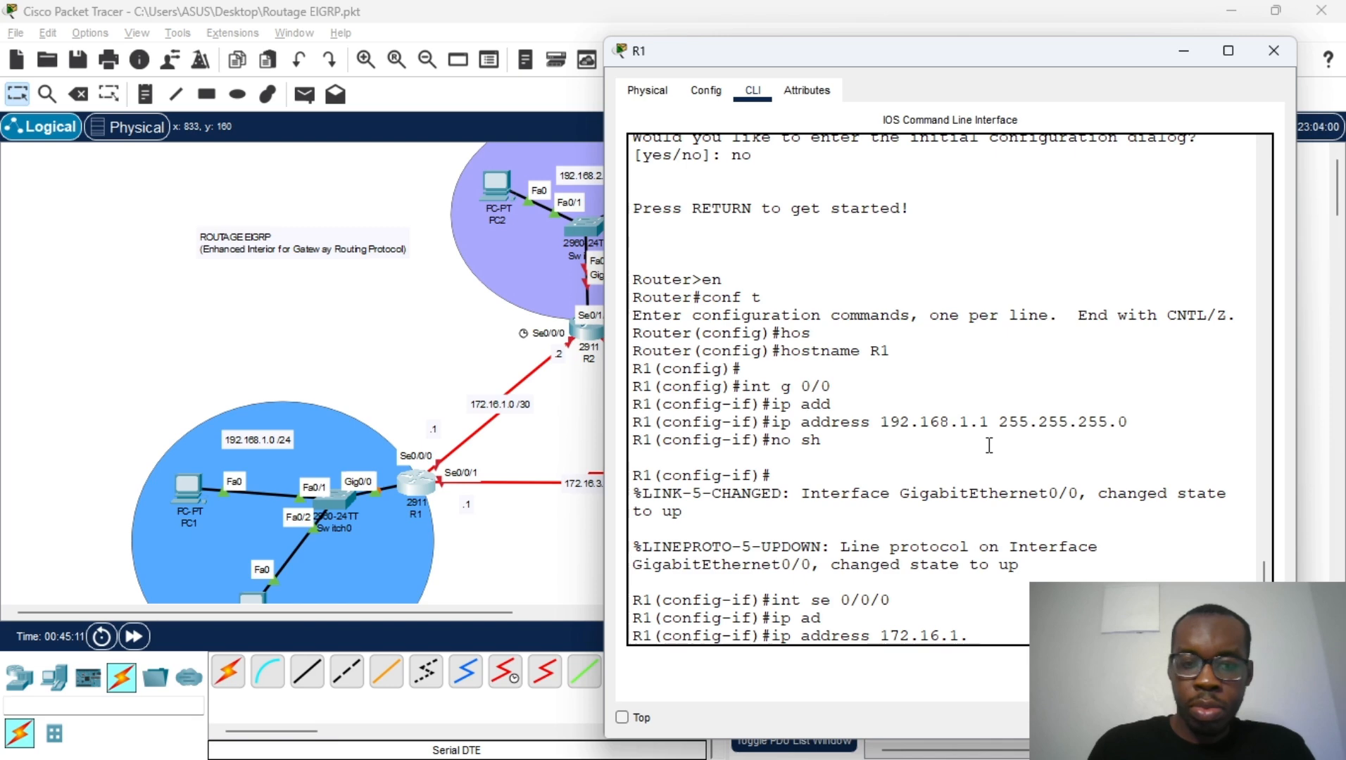
pyautogui.write('1 255.')
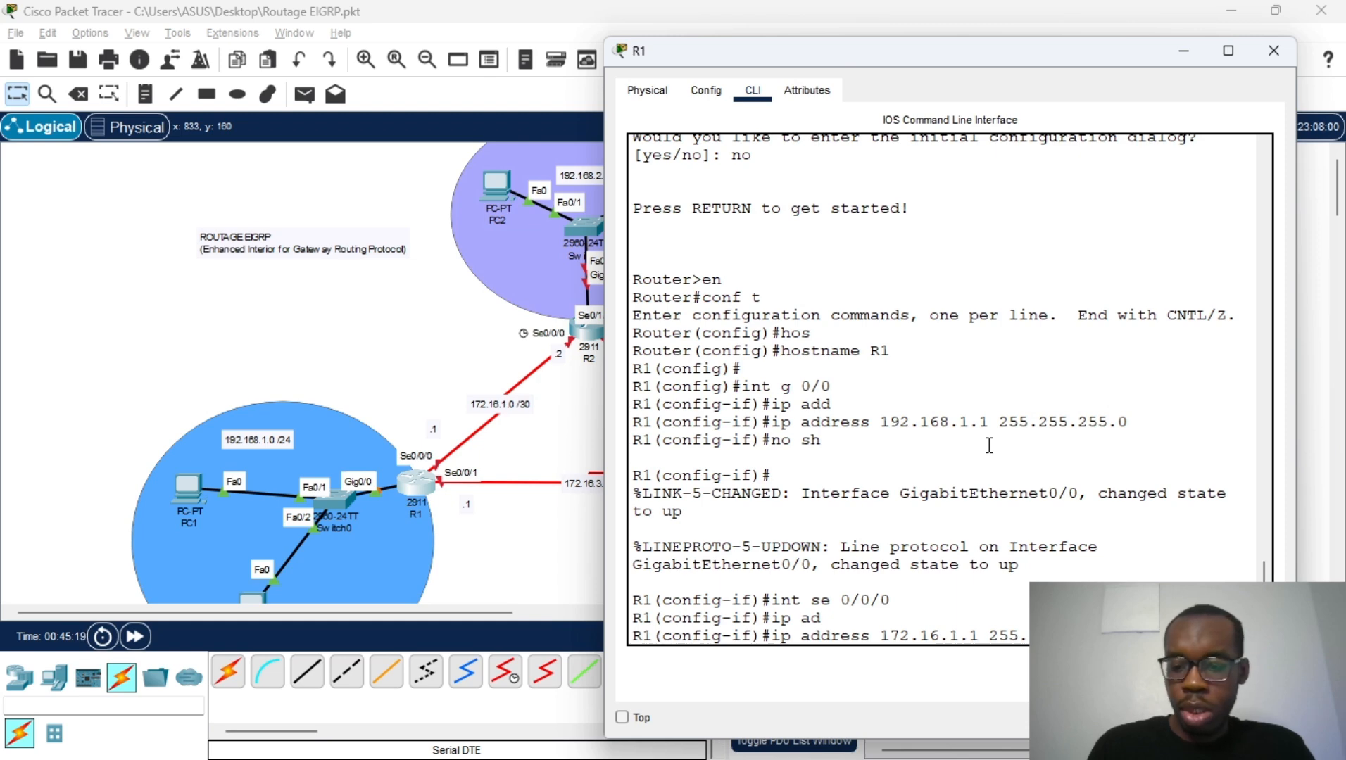
pyautogui.press('Return')
# Enable R1's Serial0/0/0 interface with no sh and return to global configuration mode with ex
pyautogui.write('no sh')
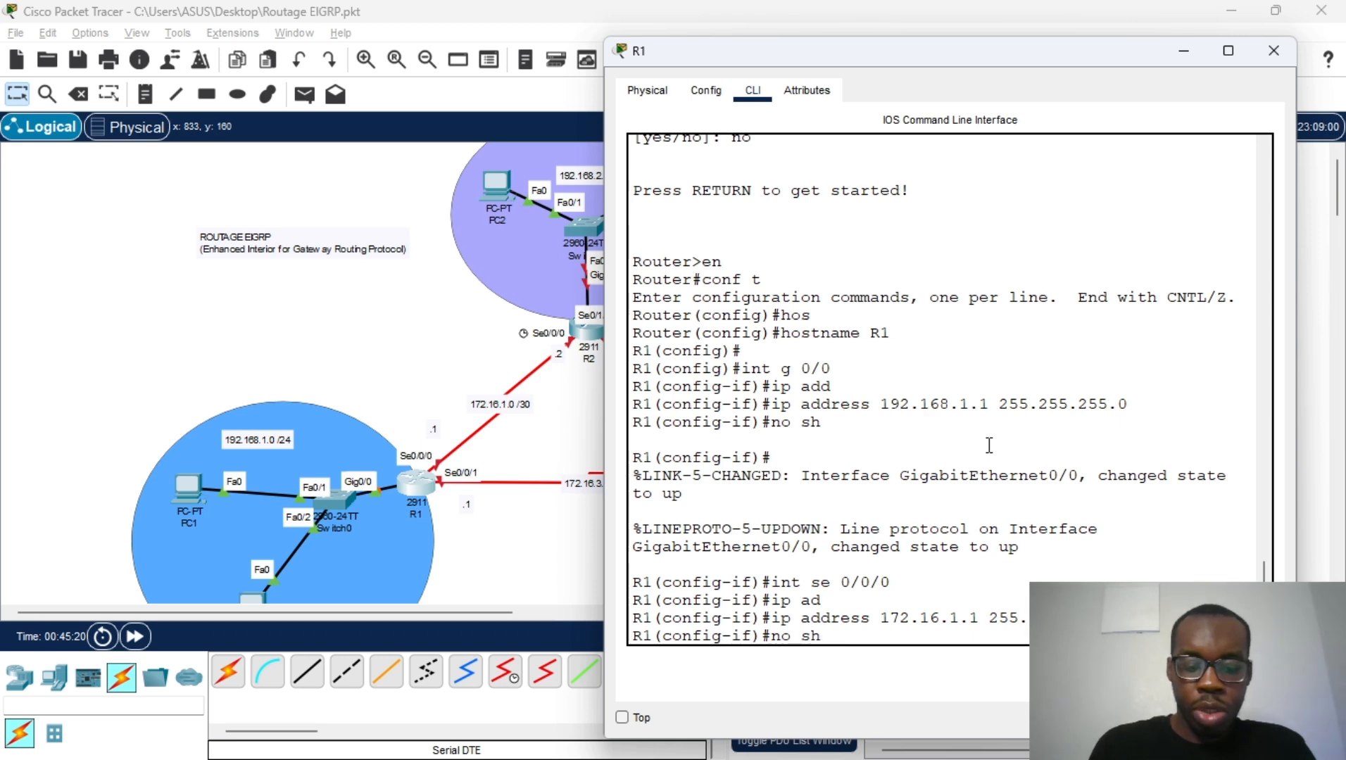
pyautogui.press('Return')
pyautogui.press('Return')
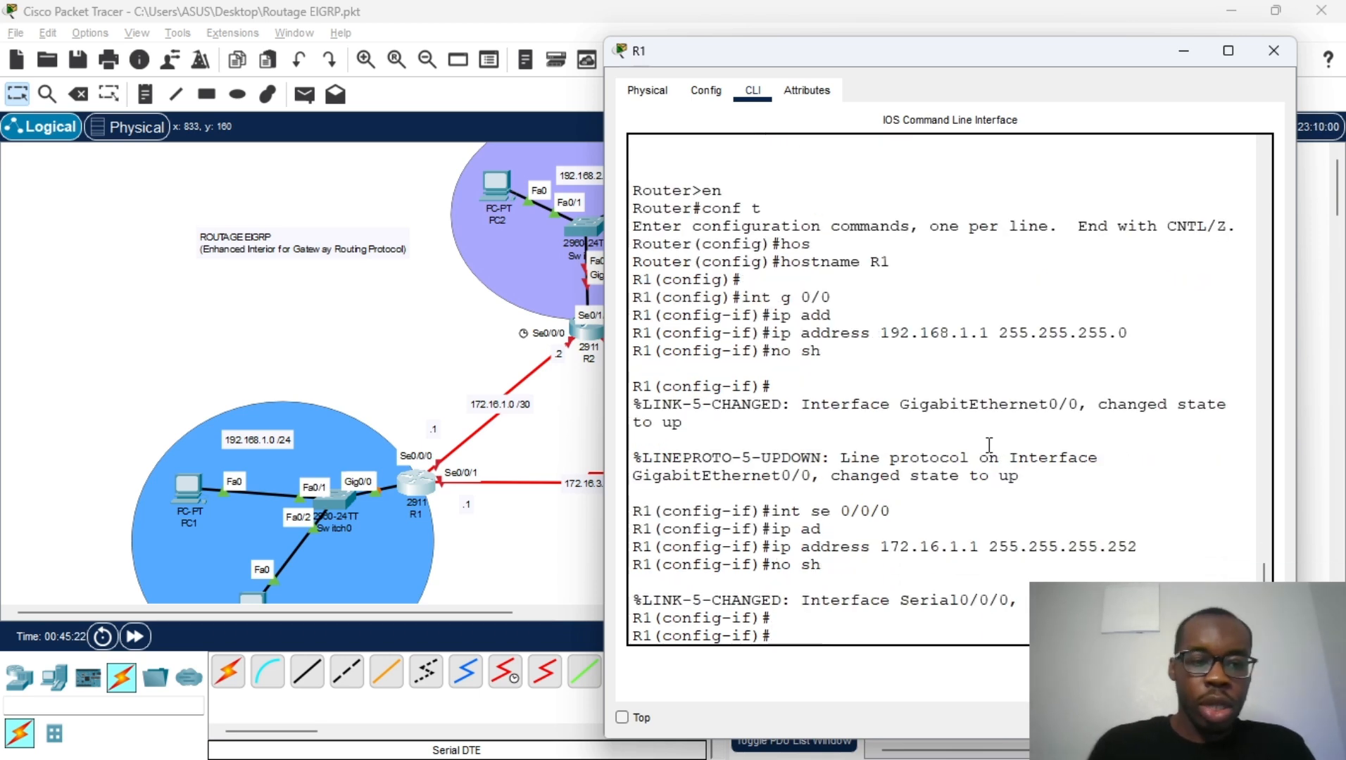
pyautogui.write('ex')
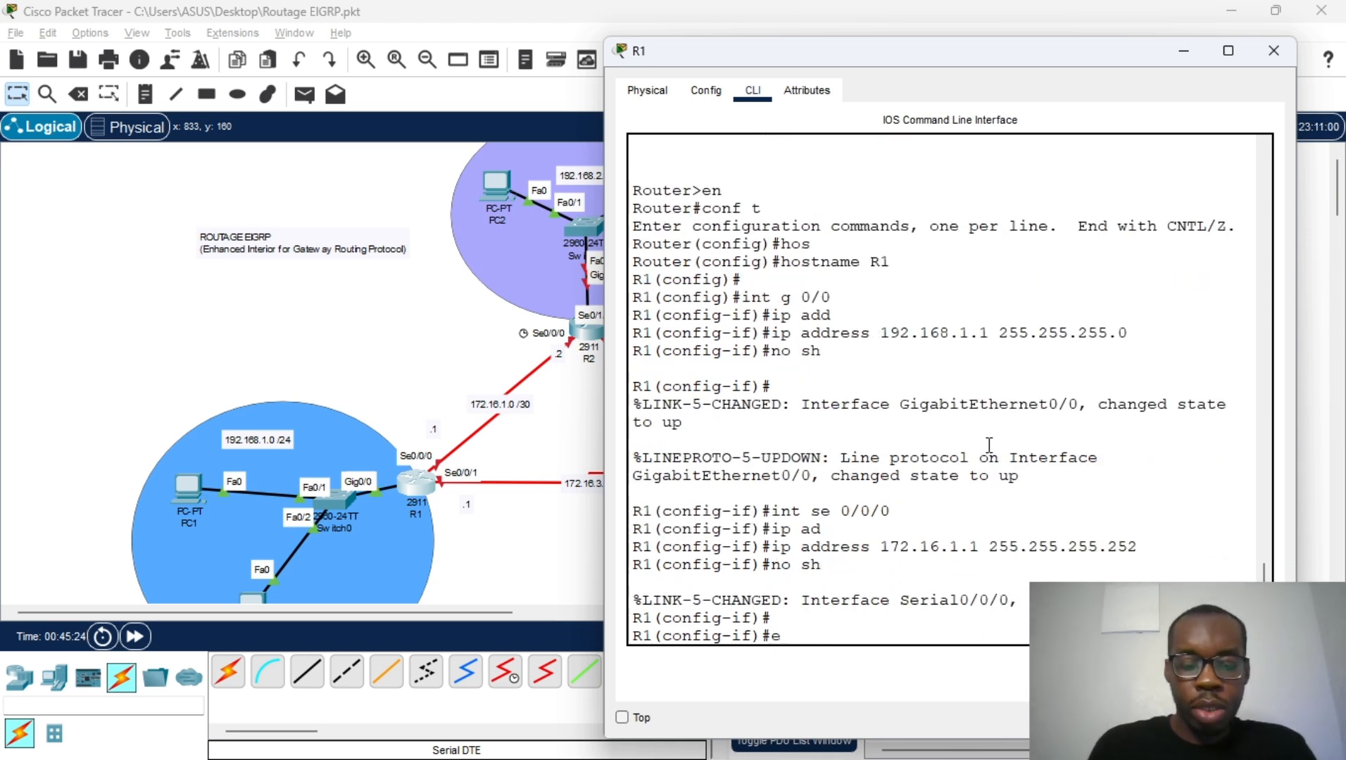
pyautogui.press('Return')
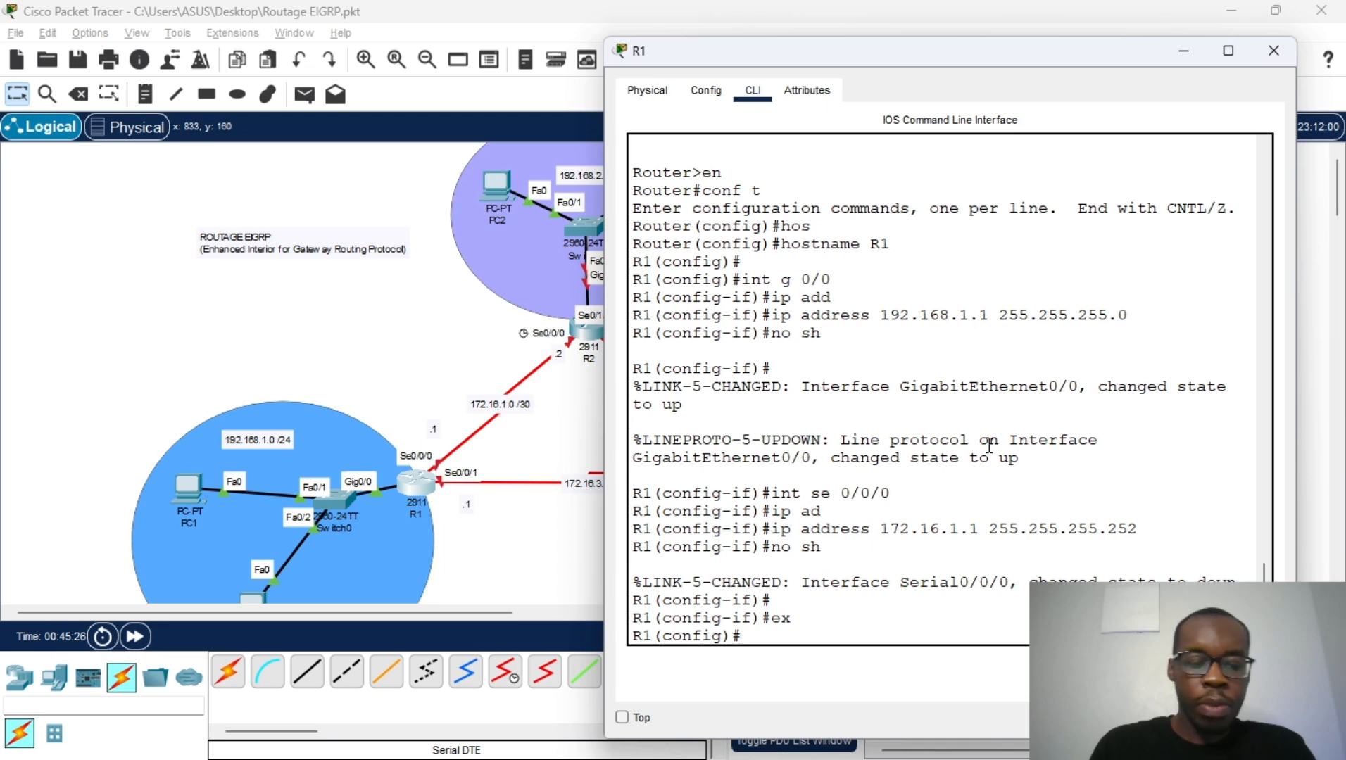
# Display R1's routing table with do sh ip route and examine the directly connected 192.168.1.0 entry
pyautogui.write('ip route')
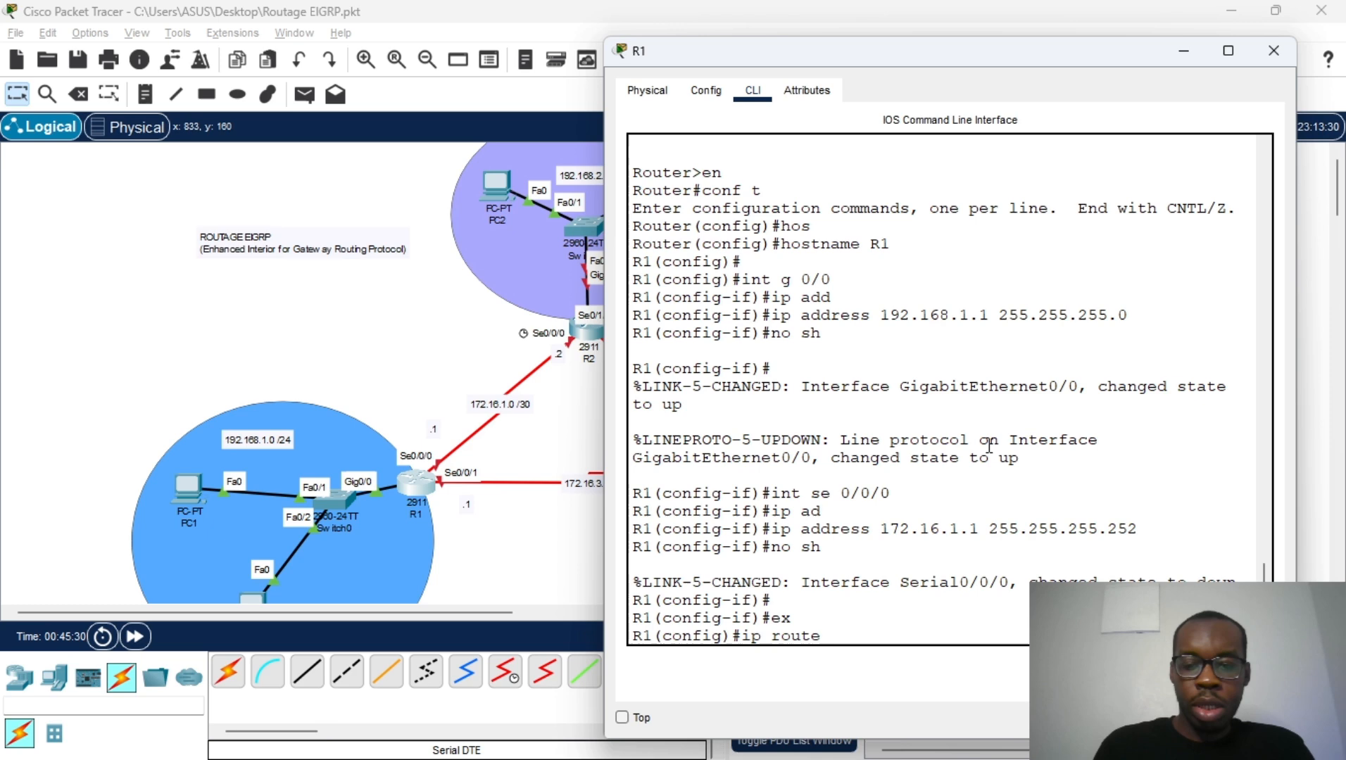
pyautogui.press('Return')
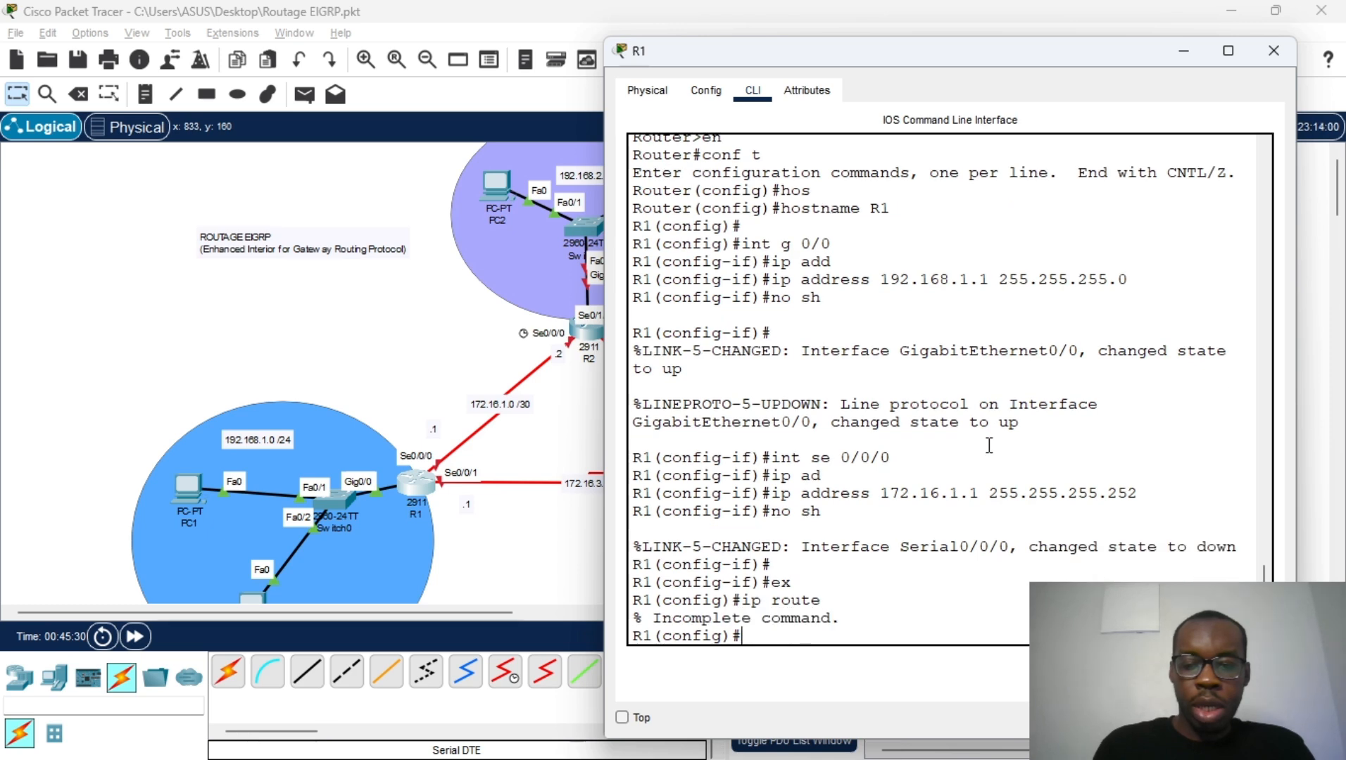
pyautogui.write('do sh')
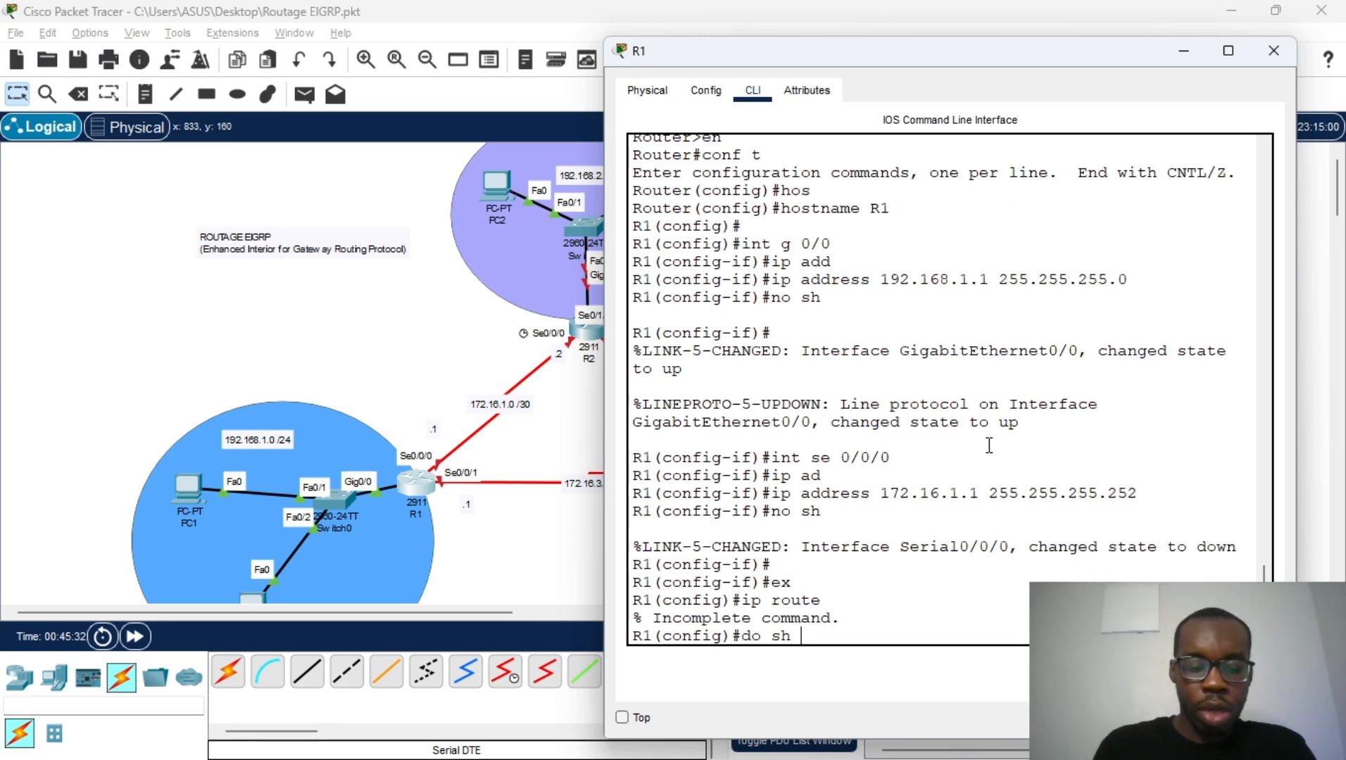
pyautogui.write(' ip route')
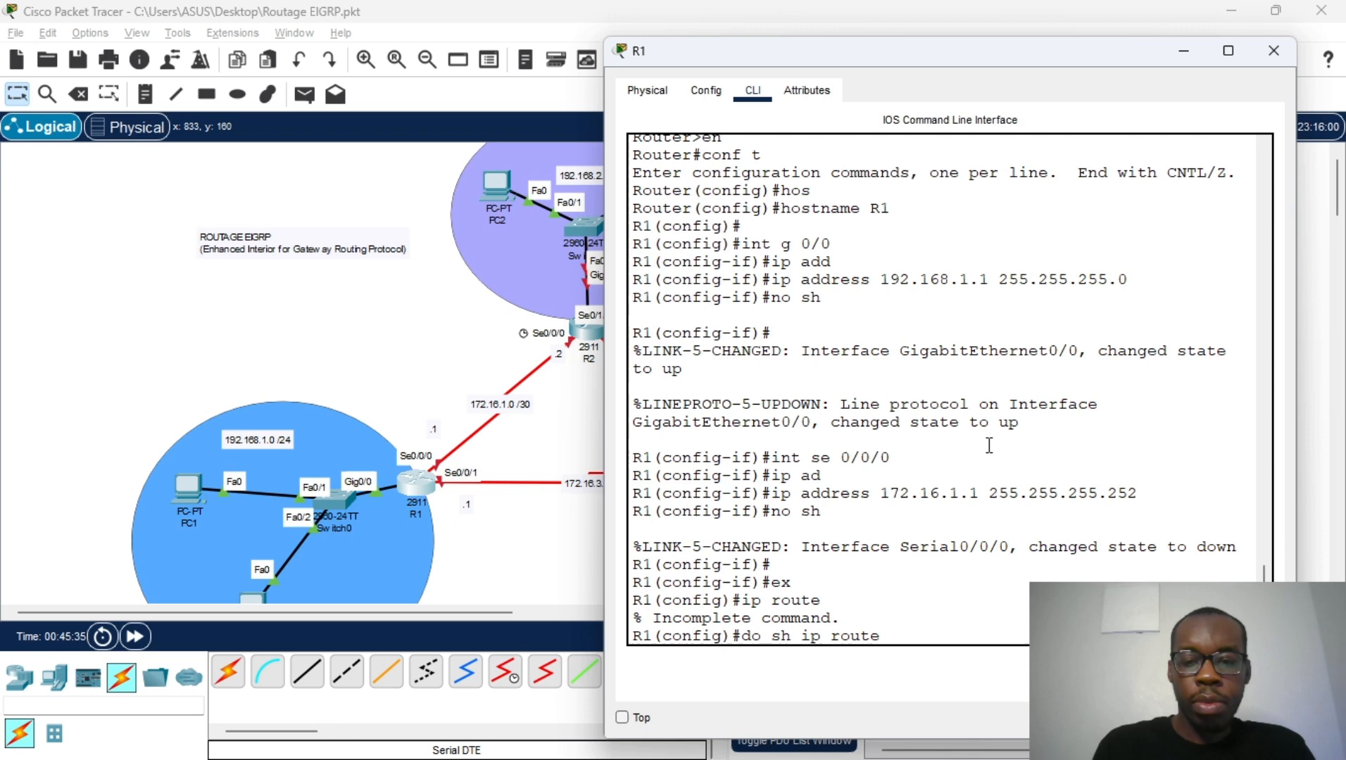
pyautogui.press('Return')
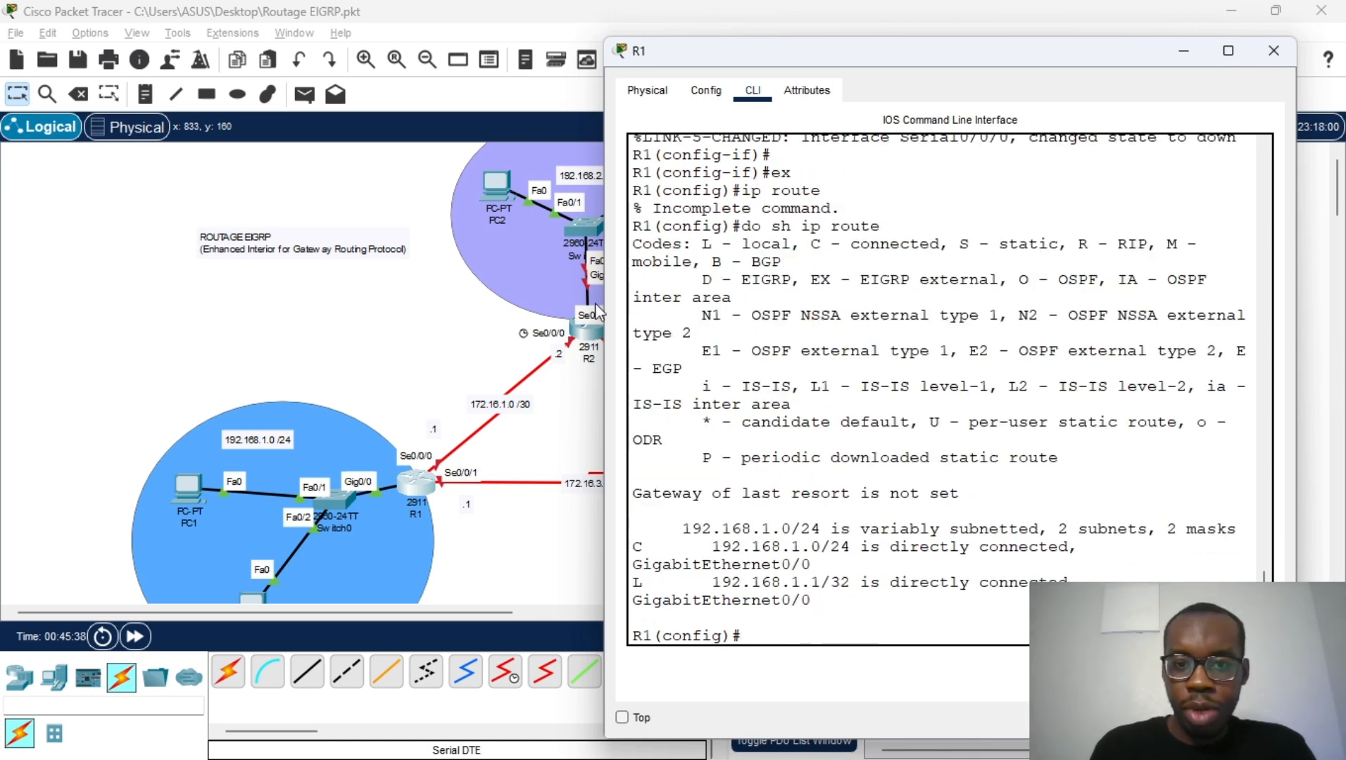
pyautogui.moveTo(605, 308); pyautogui.dragTo(516, 307)
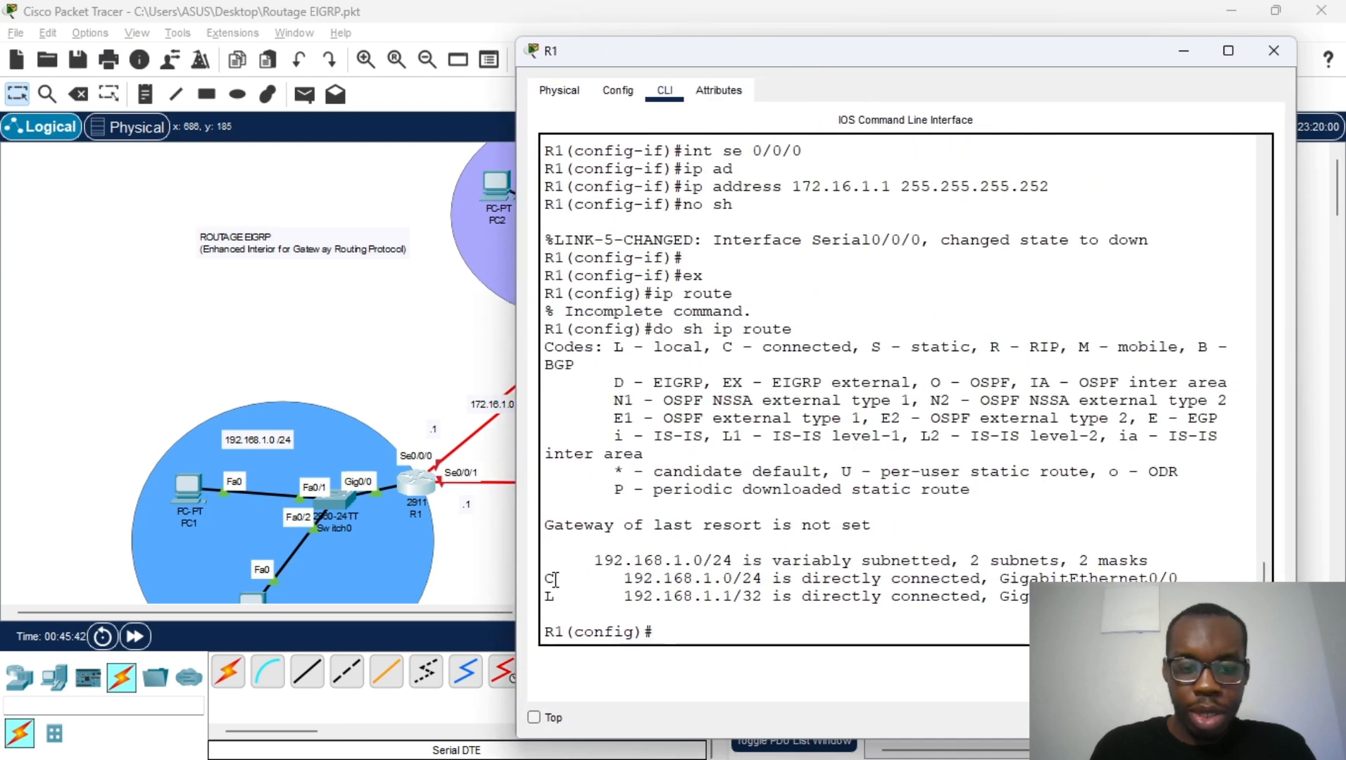
pyautogui.moveTo(545, 578); pyautogui.dragTo(730, 575)
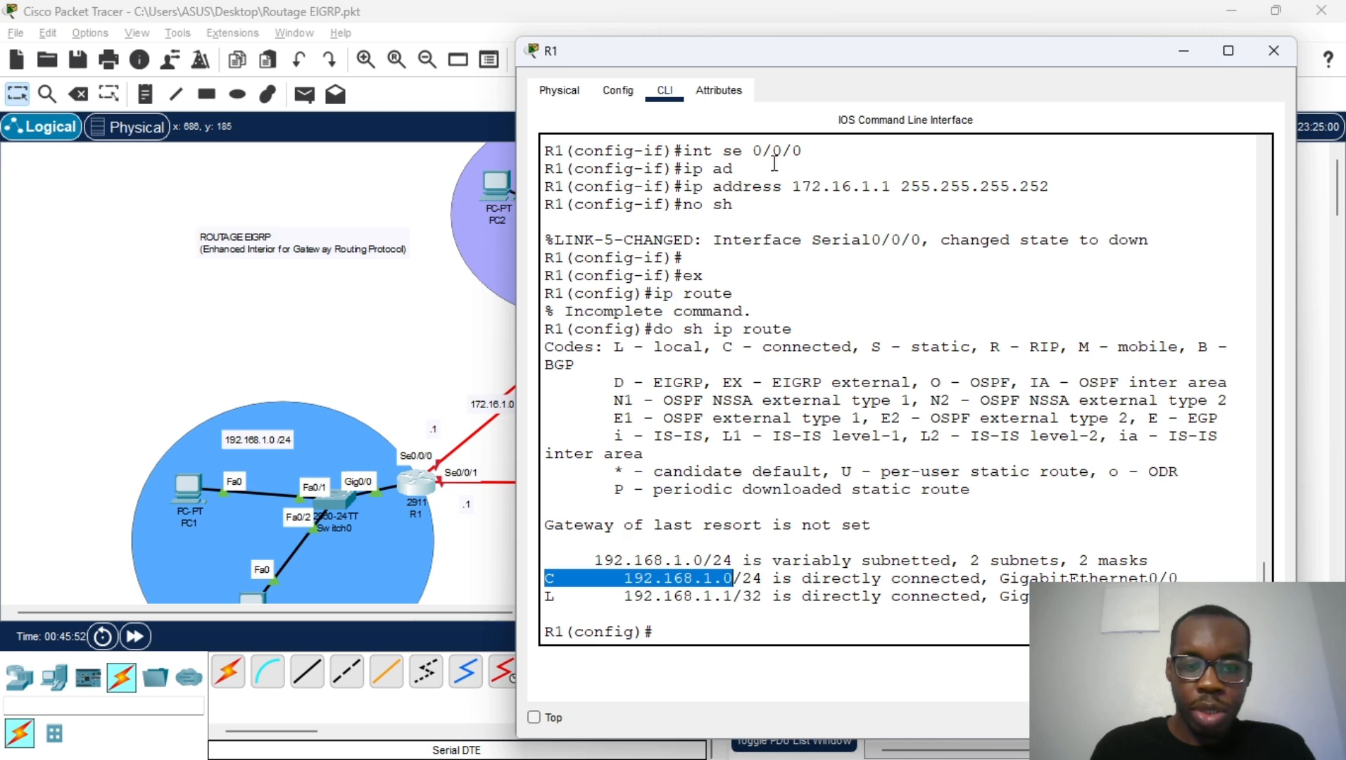
# Arrange R1's command line beside the topology and examine the links between R1, R2 and R3
pyautogui.moveTo(765, 54); pyautogui.dragTo(836, 47)
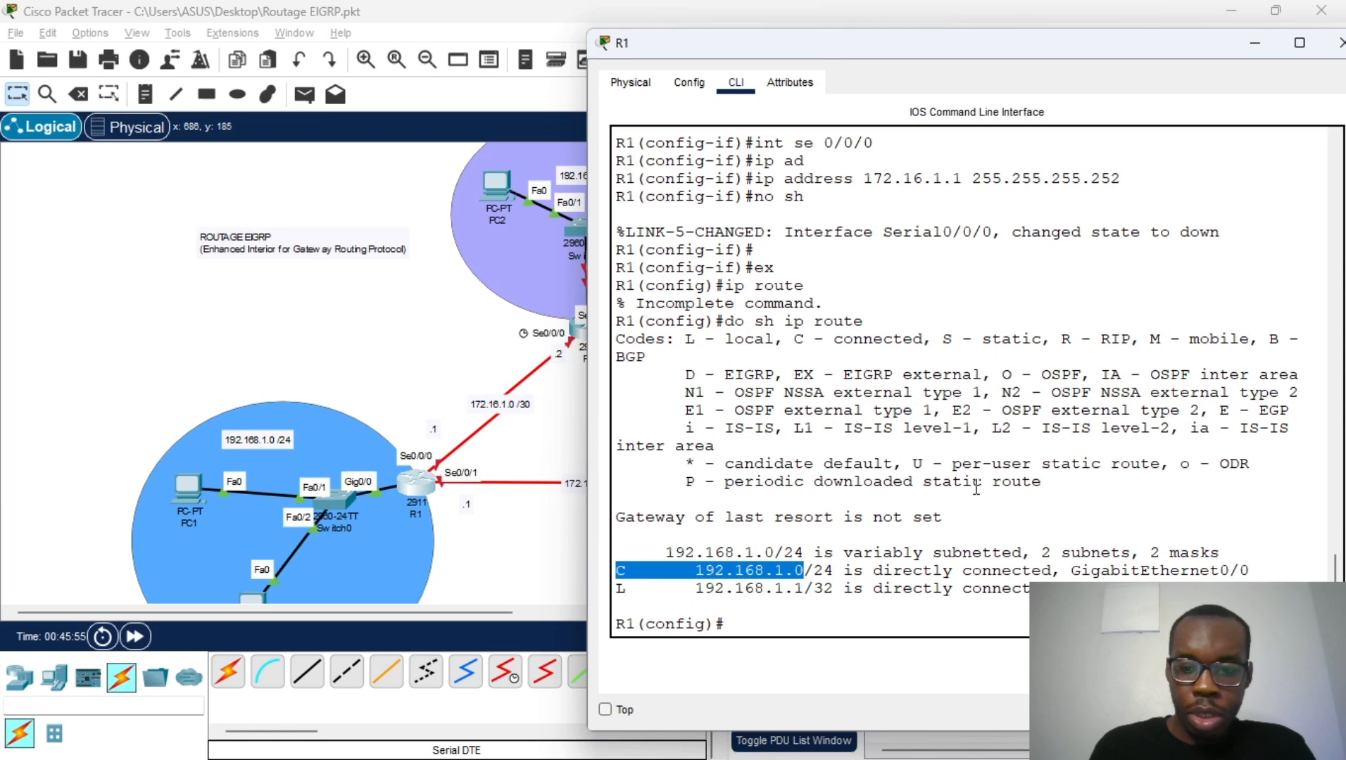
pyautogui.scroll(1, 954, 503)
pyautogui.scroll(-1, 810, 408)
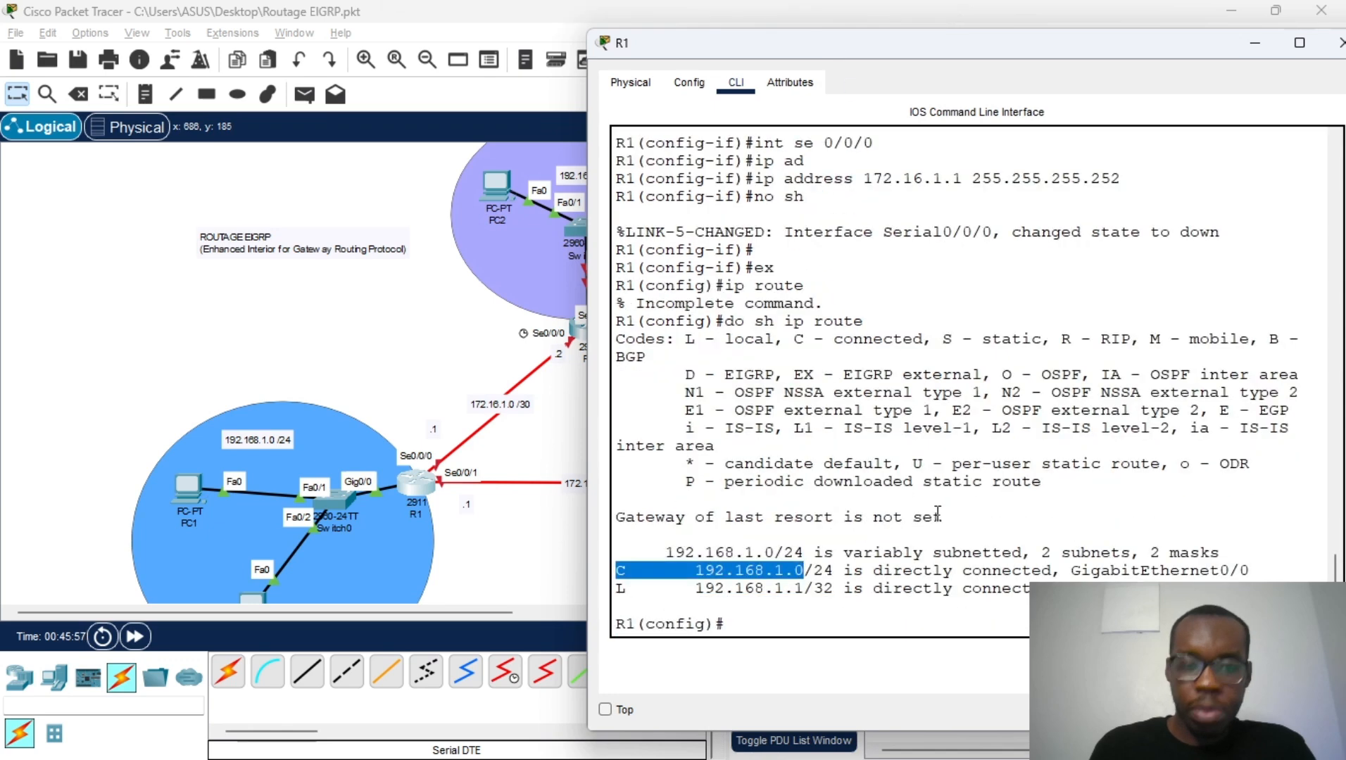
pyautogui.moveTo(406, 611); pyautogui.dragTo(502, 616)
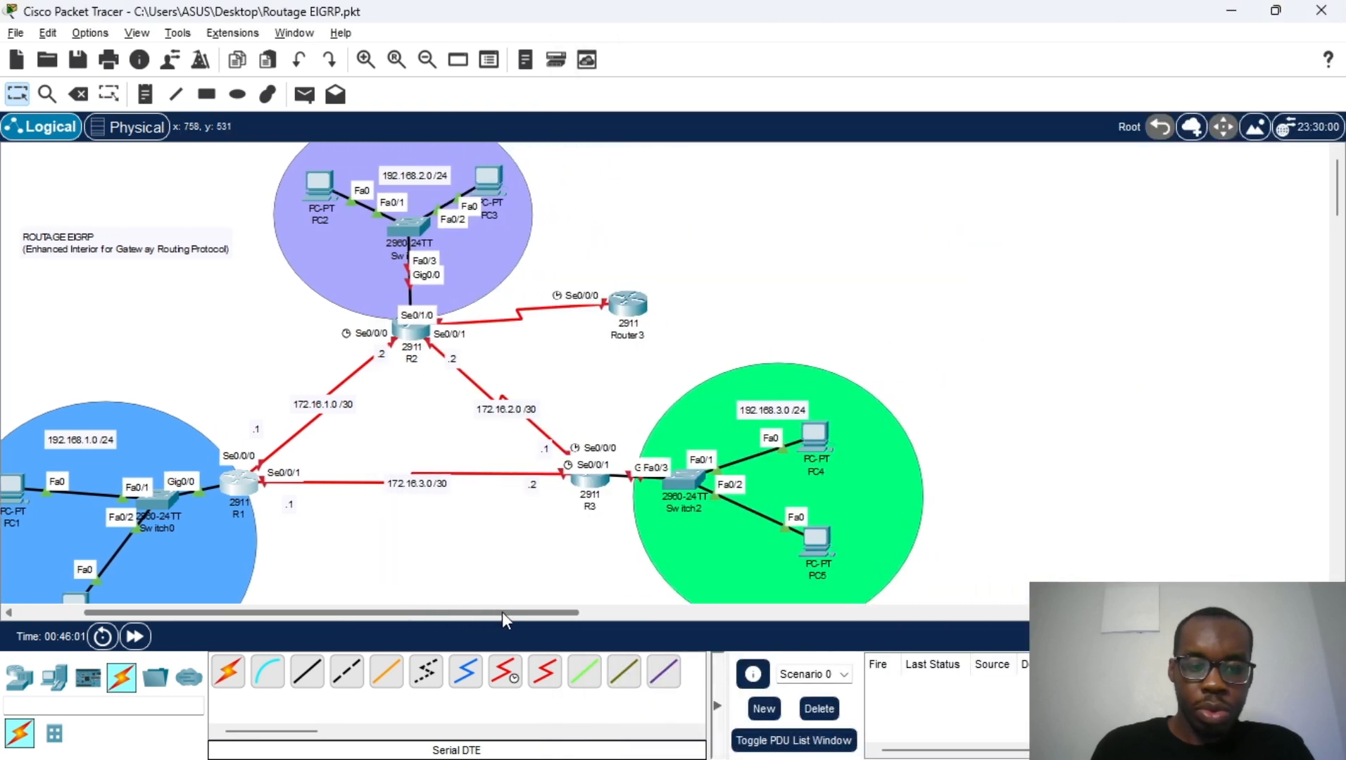
pyautogui.click(255, 488)
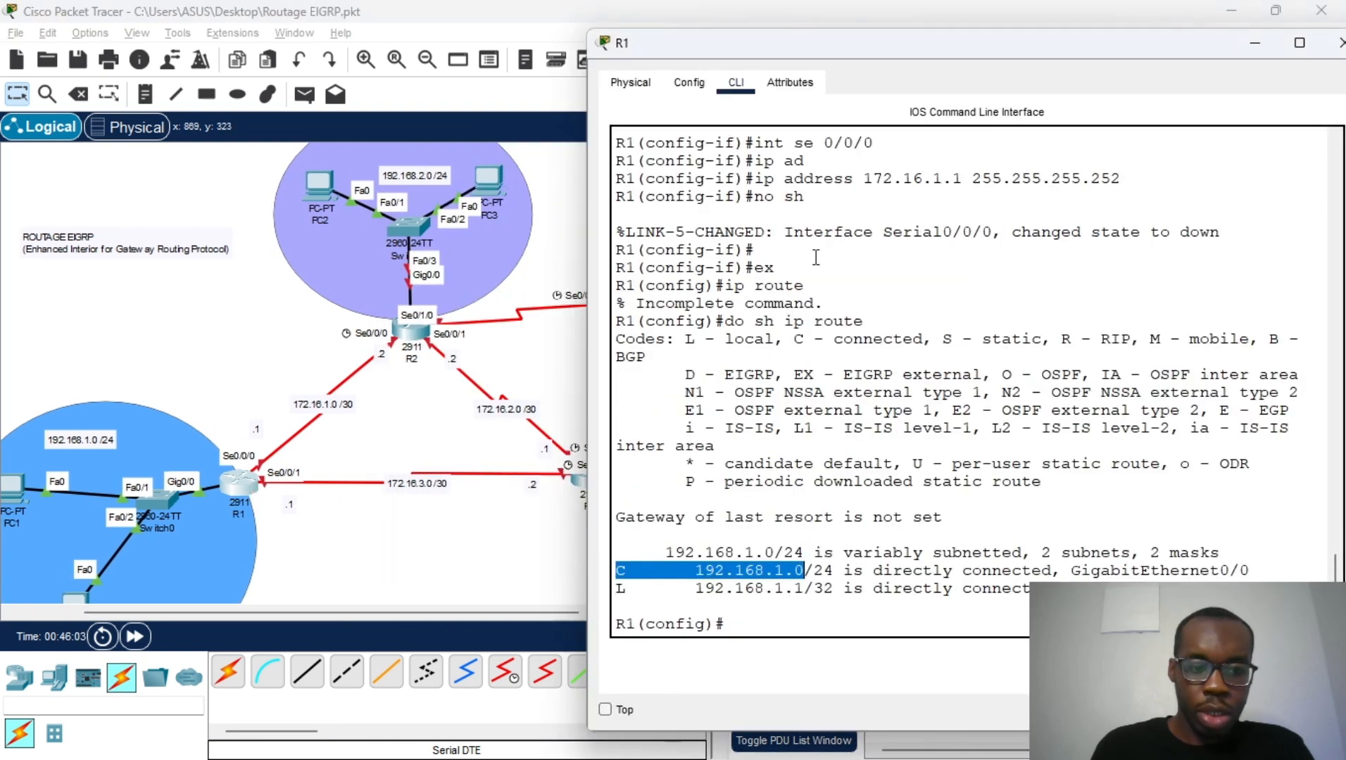
pyautogui.moveTo(847, 54); pyautogui.dragTo(867, 52)
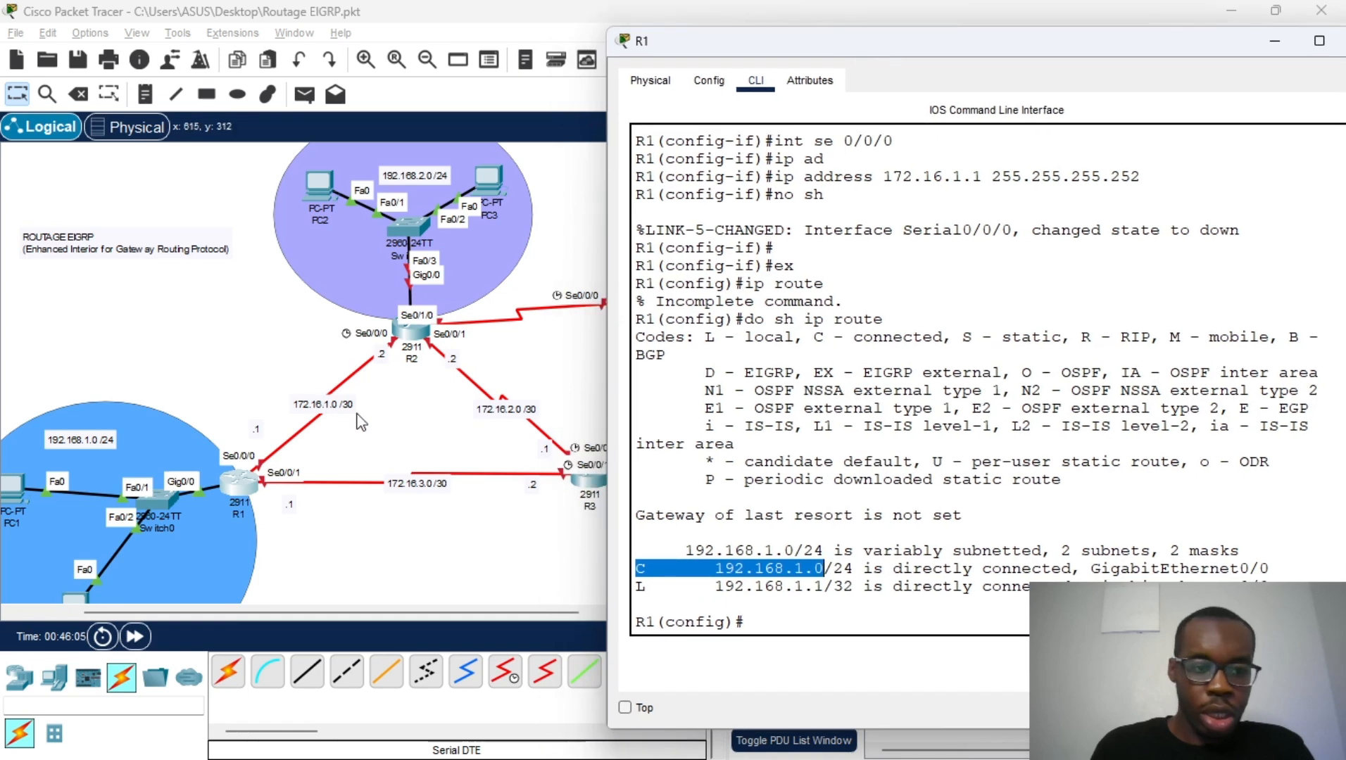
# Check the accepted EIGRP autonomous system range on R1 and start the EIGRP process with router eigrp 1
pyautogui.click(892, 616)
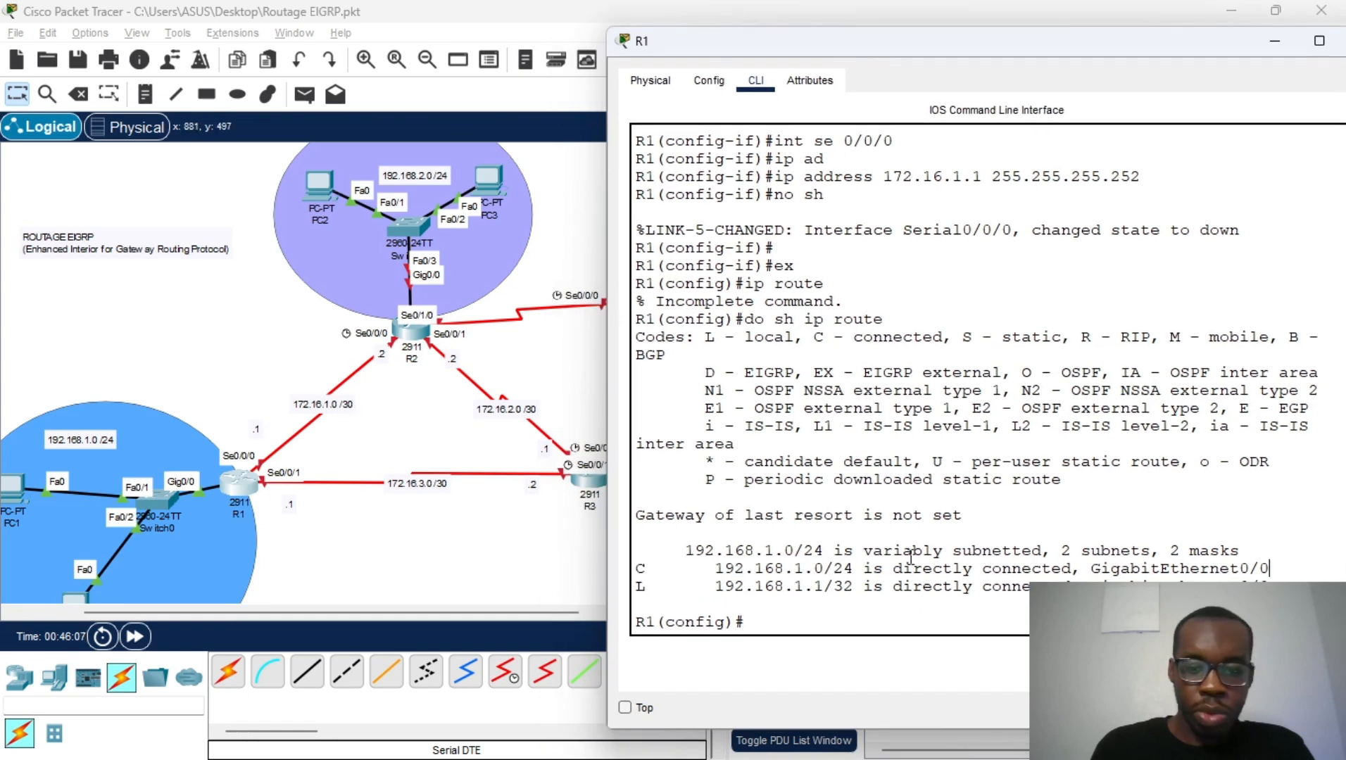
pyautogui.press('Return')
pyautogui.write('route')
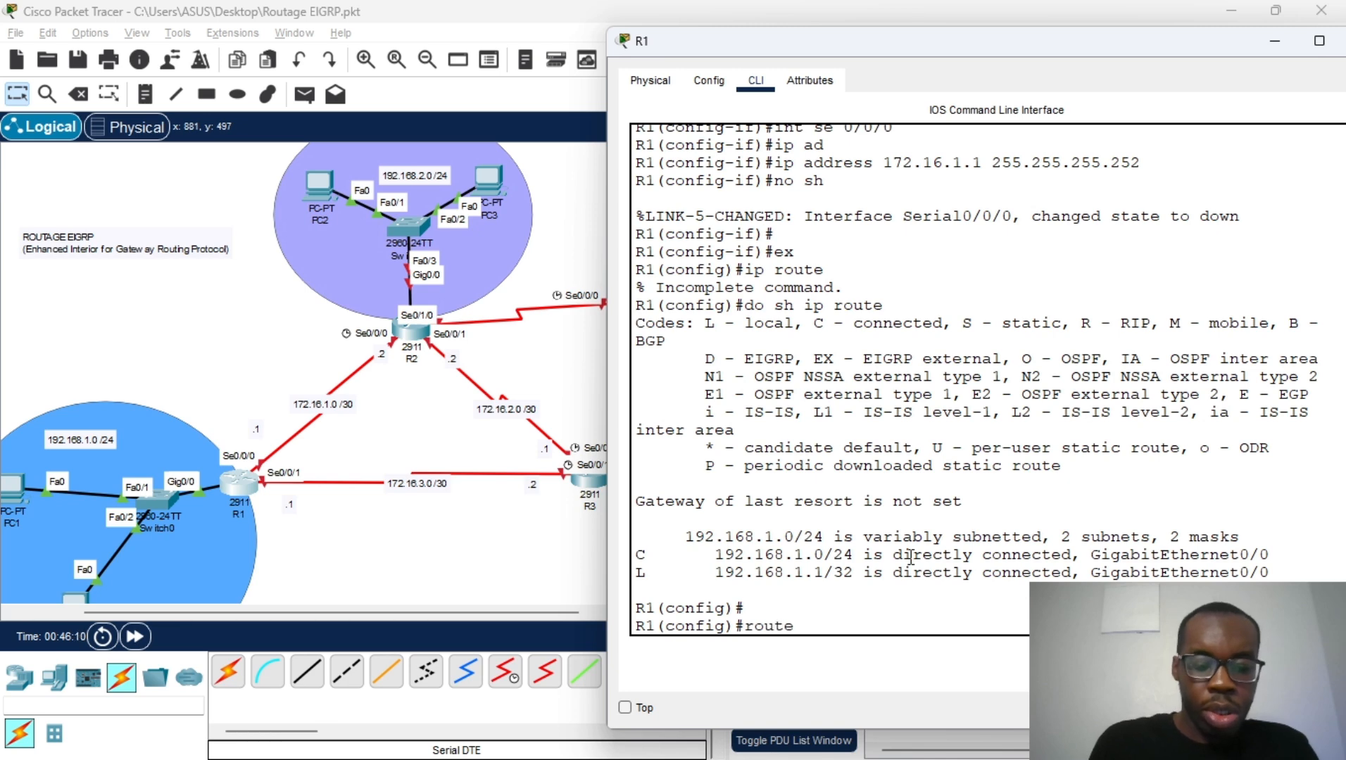
pyautogui.press('Tab')
pyautogui.write('ei')
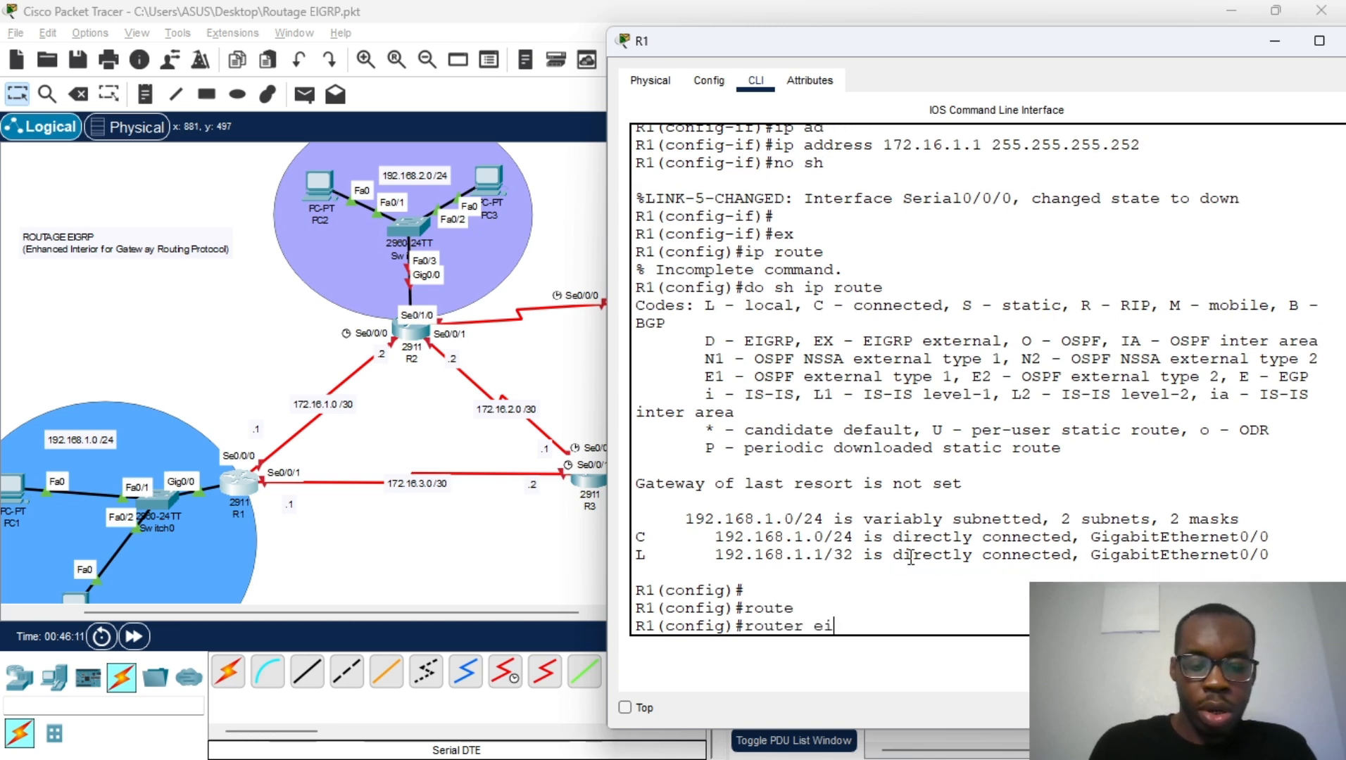
pyautogui.press('Tab')
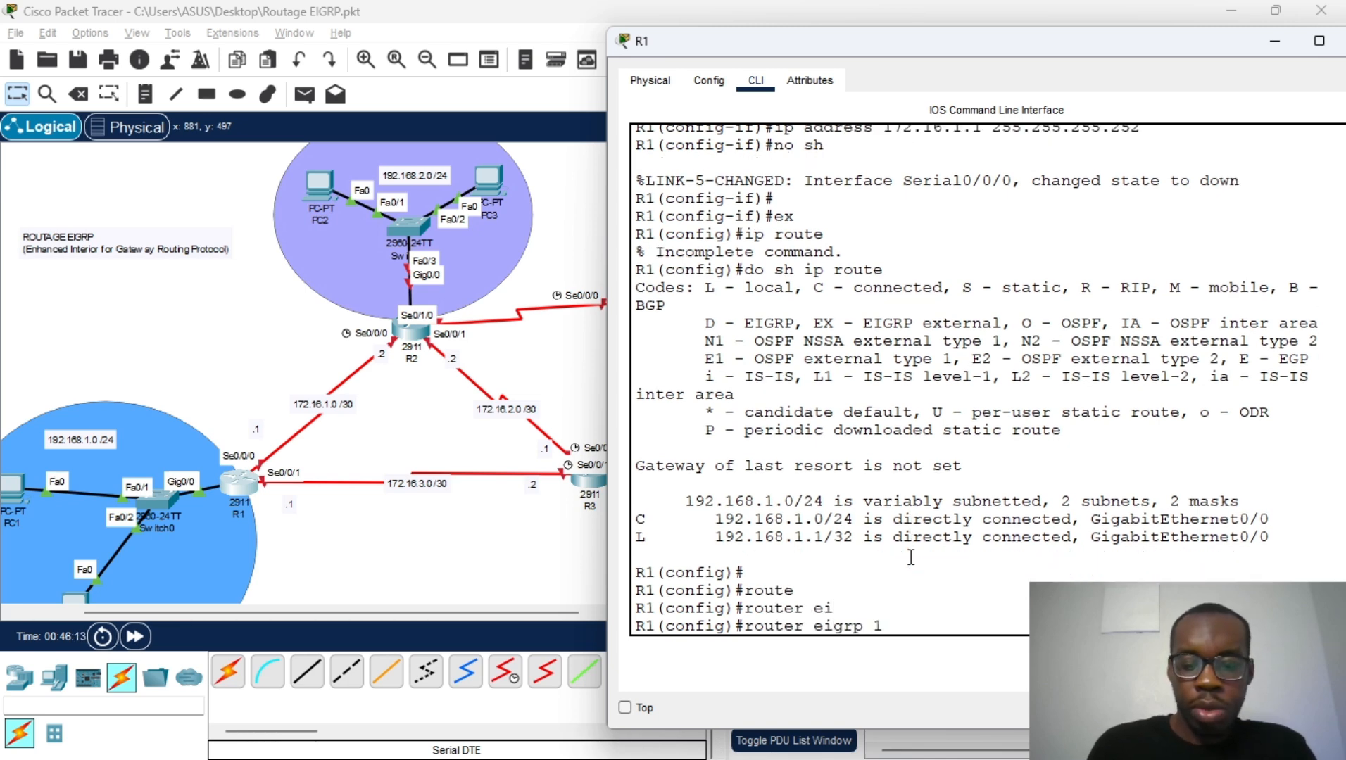
pyautogui.write('?')
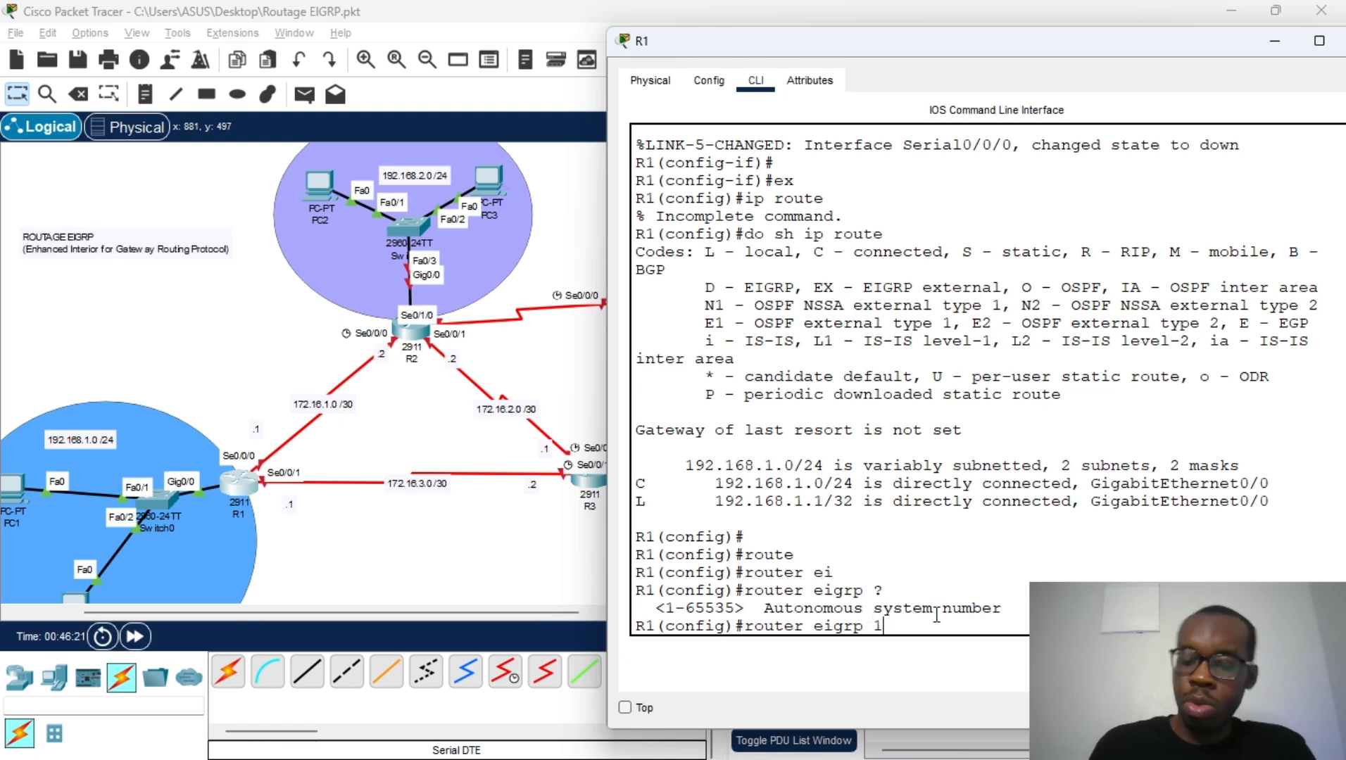
pyautogui.write('1')
pyautogui.press('Return')
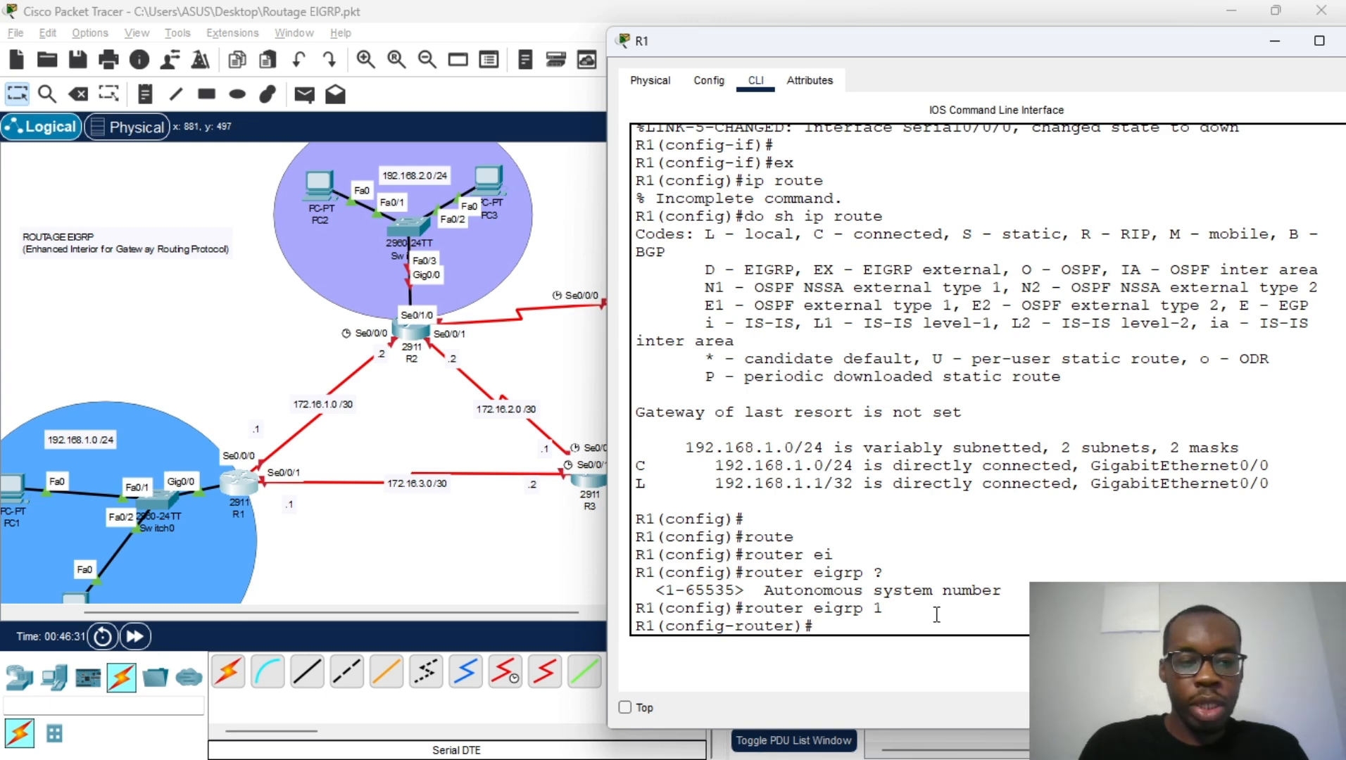
# Advertise R1's LAN in EIGRP 1 with network 192.168.1.0 and wildcard mask 0.0.0.255
pyautogui.write('net')
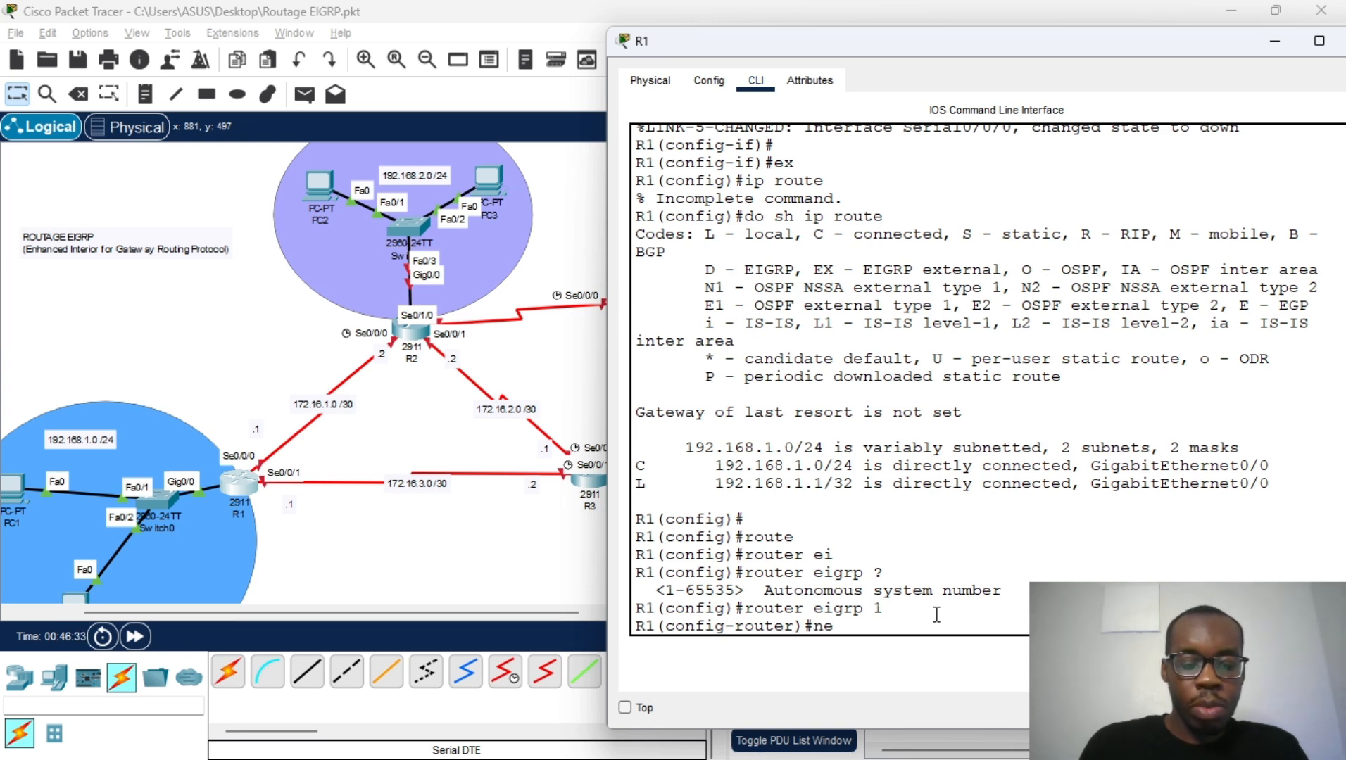
pyautogui.press('Tab')
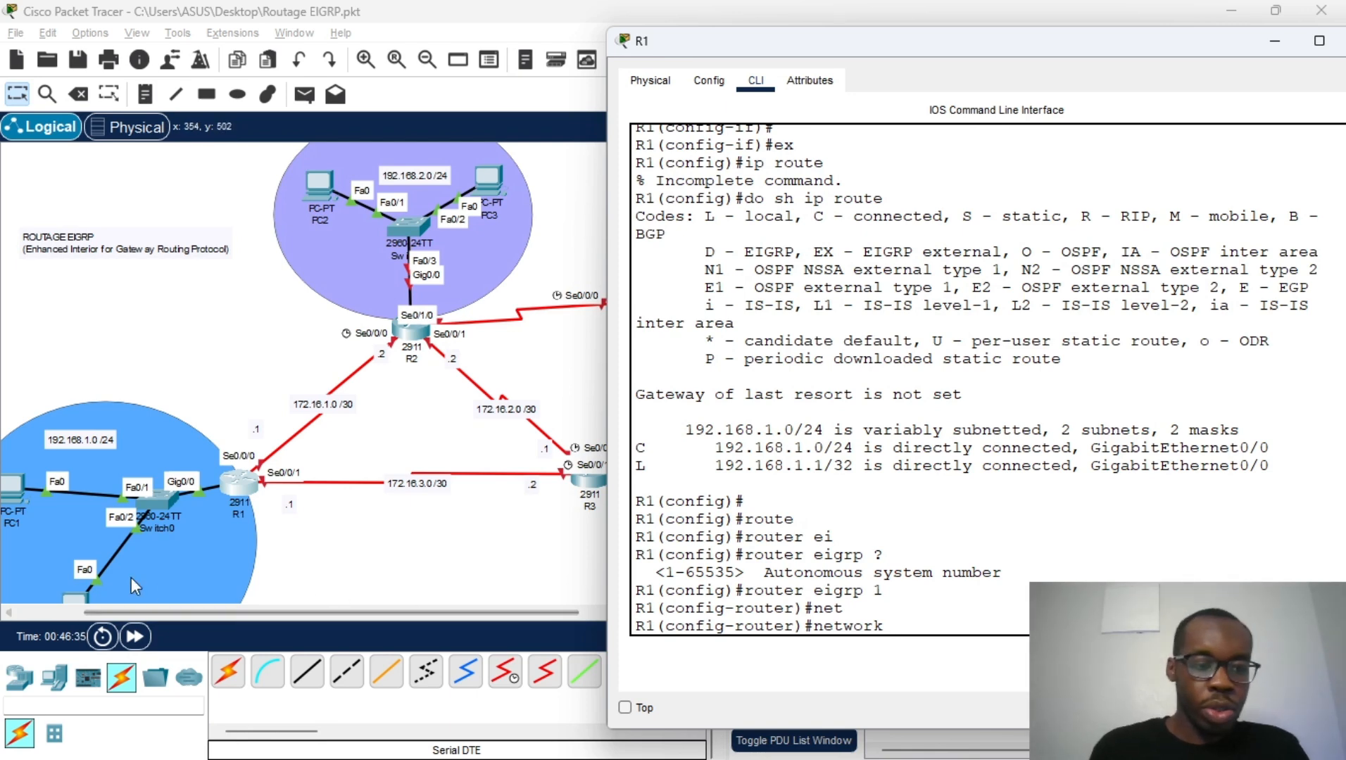
pyautogui.click(1129, 584)
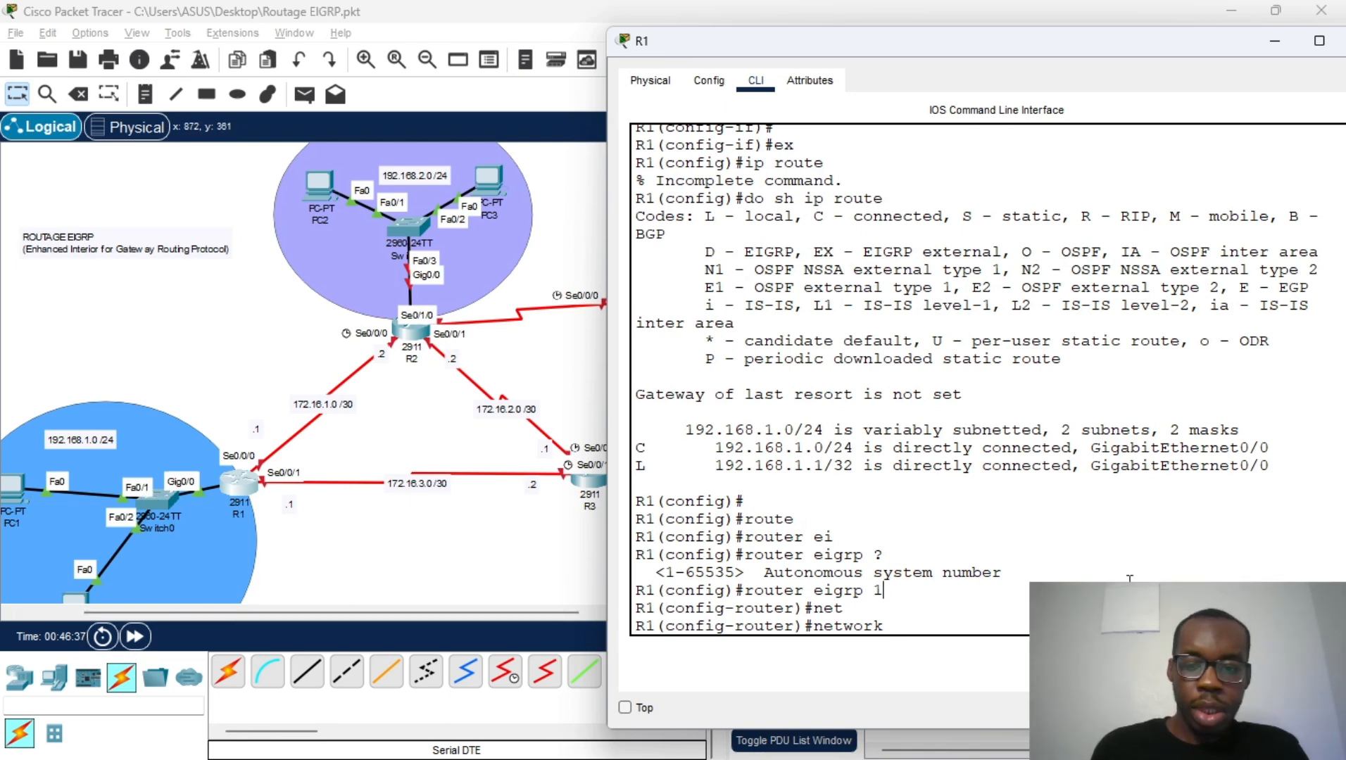
pyautogui.write('1')
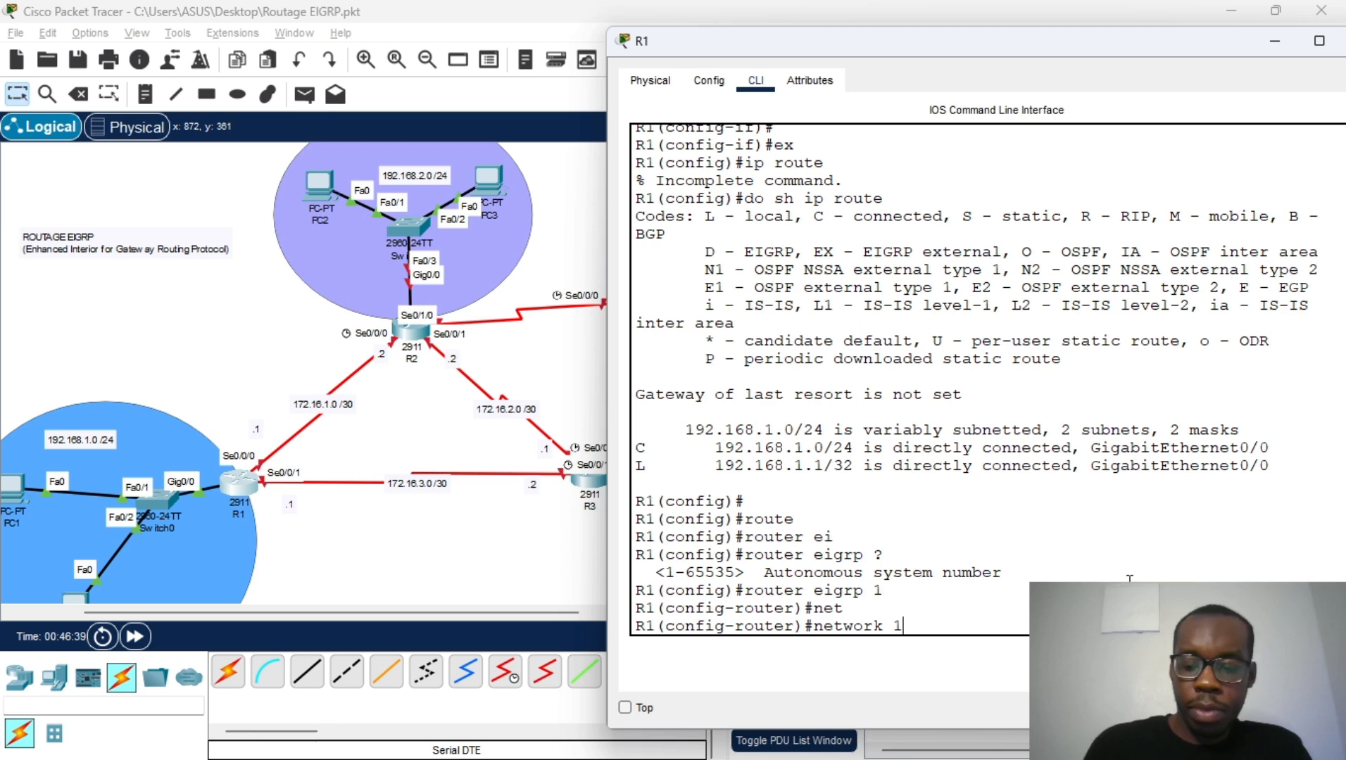
pyautogui.write('92.168.')
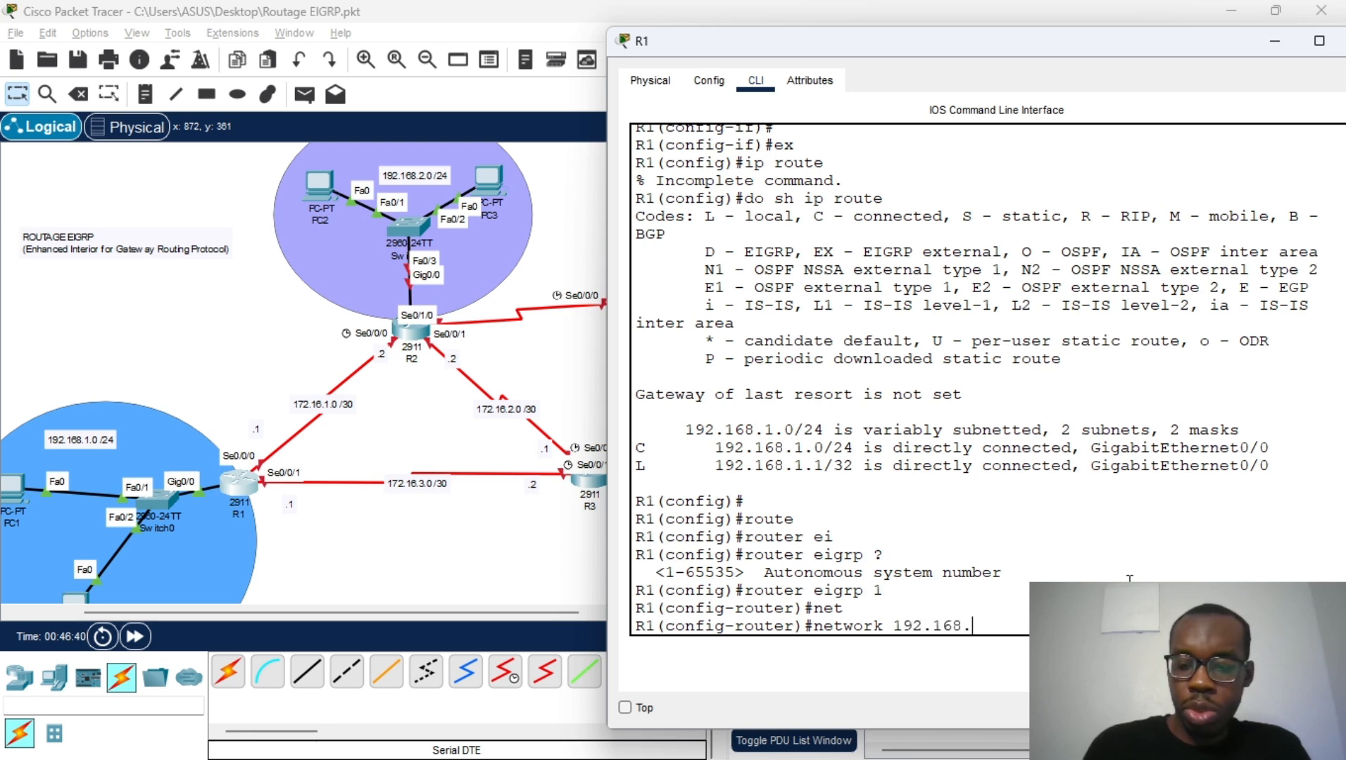
pyautogui.write('1.0 2')
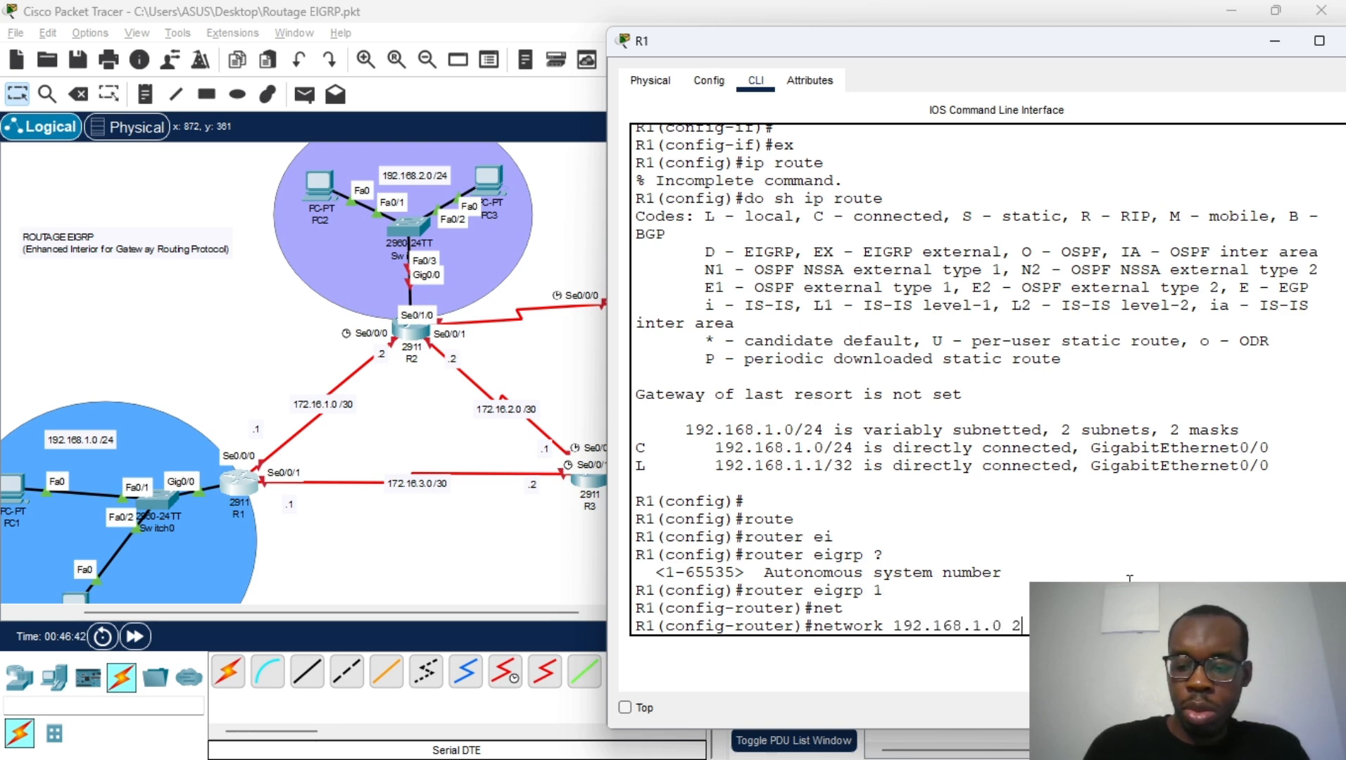
pyautogui.press('BackSpace')
pyautogui.write('0.')
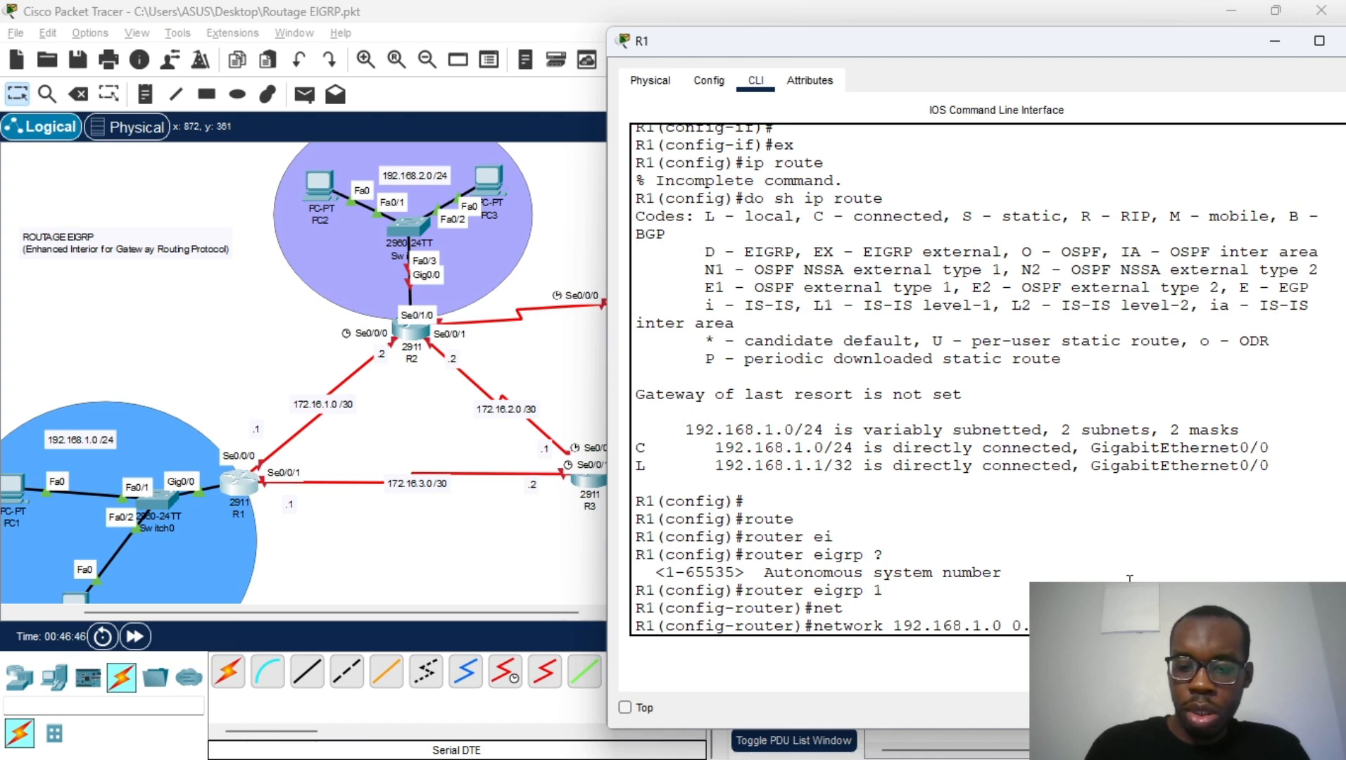
pyautogui.press('Return')
# Advertise the R1–R2 link in EIGRP 1 with network 172.16.1.0 and wildcard mask 0.0.0.3
pyautogui.write('netw')
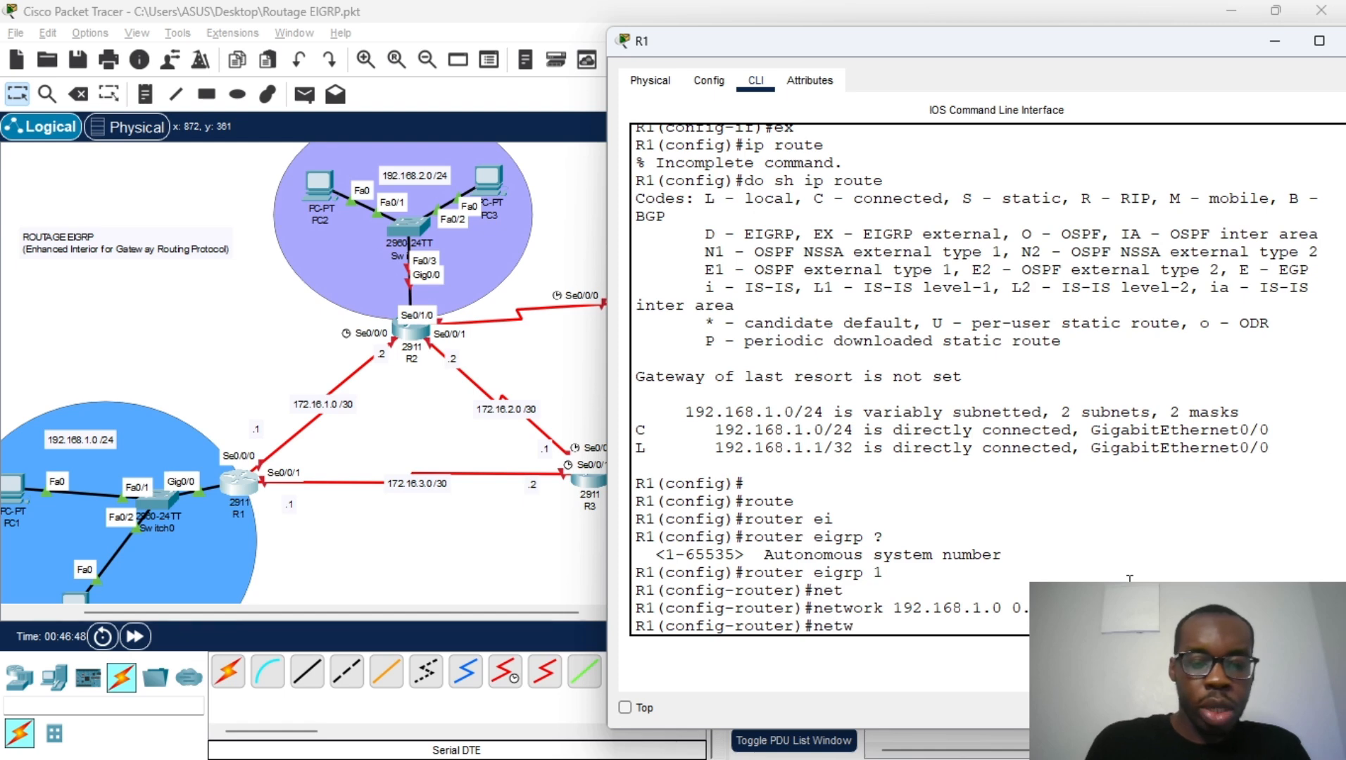
pyautogui.write('or')
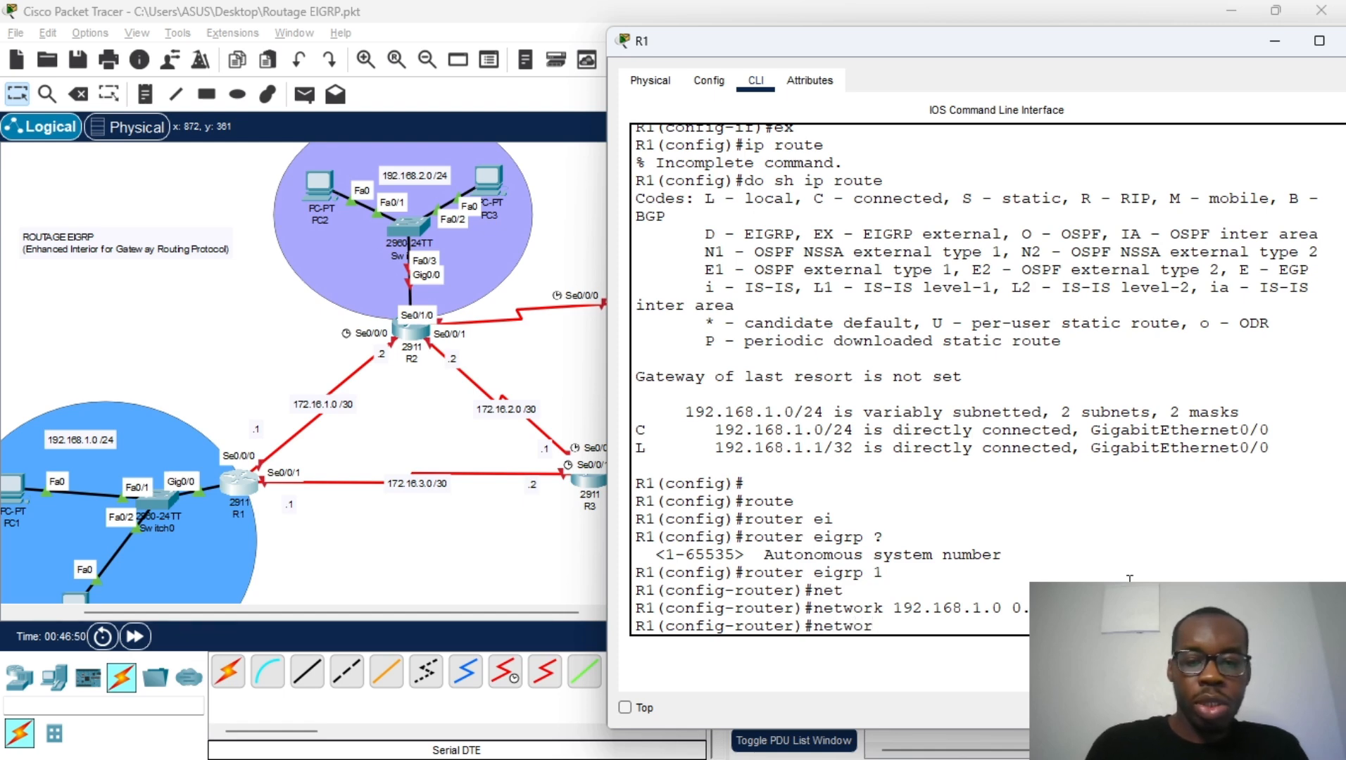
pyautogui.write('k')
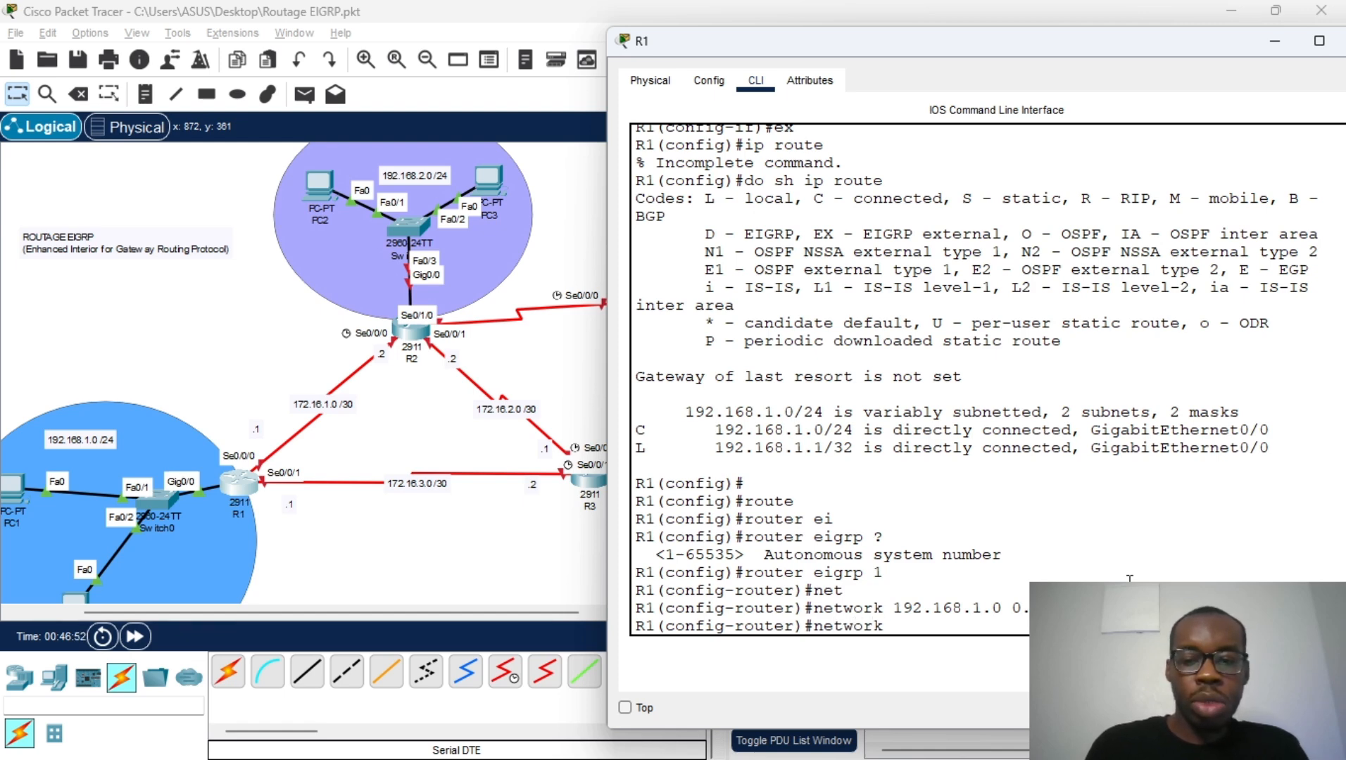
pyautogui.write(' 172.16.1.')
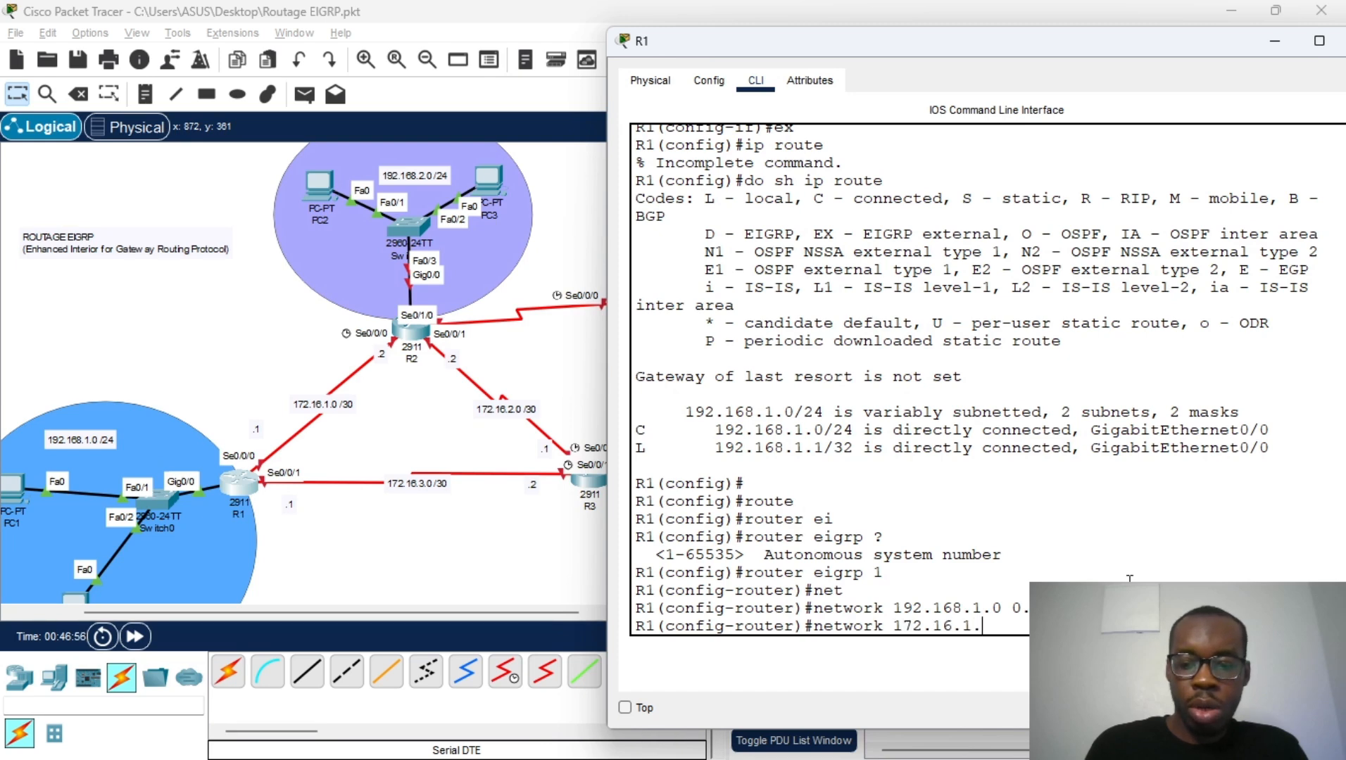
pyautogui.write('0 0.0')
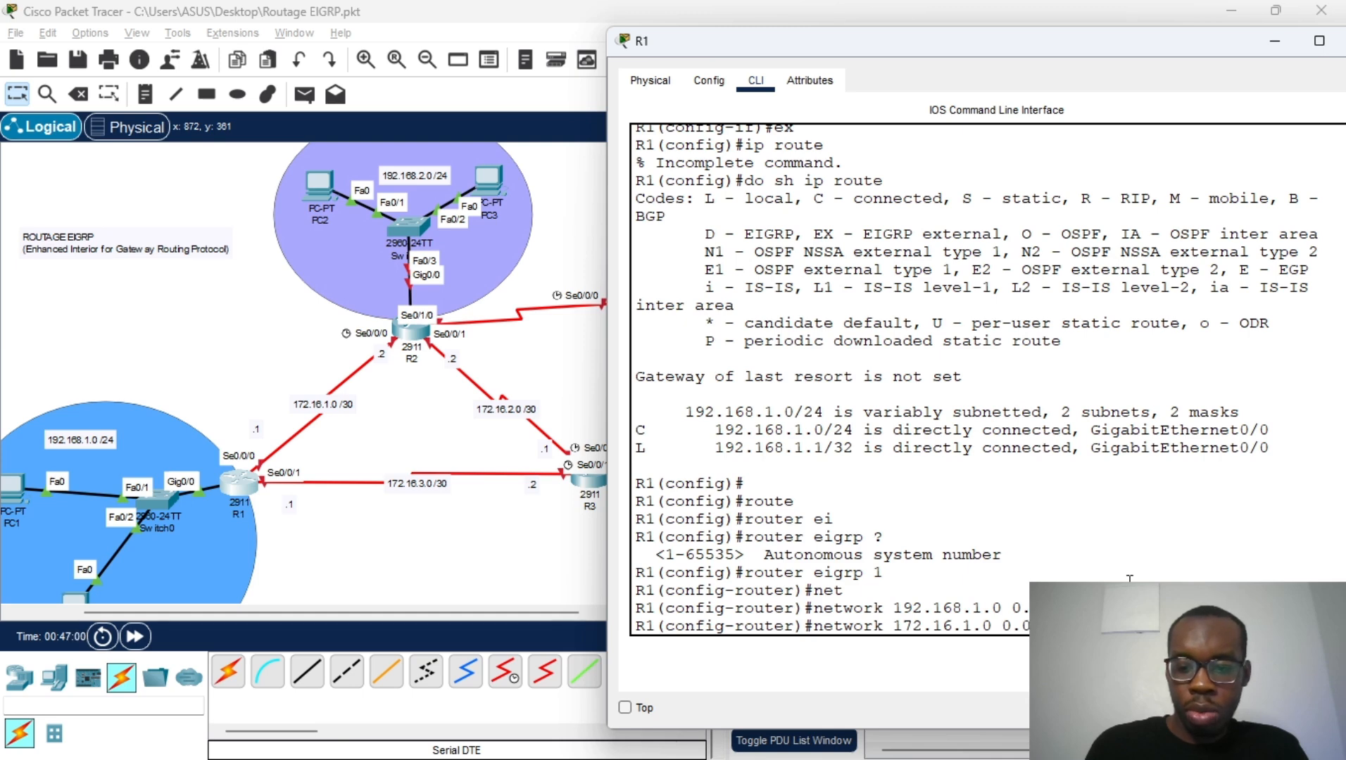
pyautogui.press('Return')
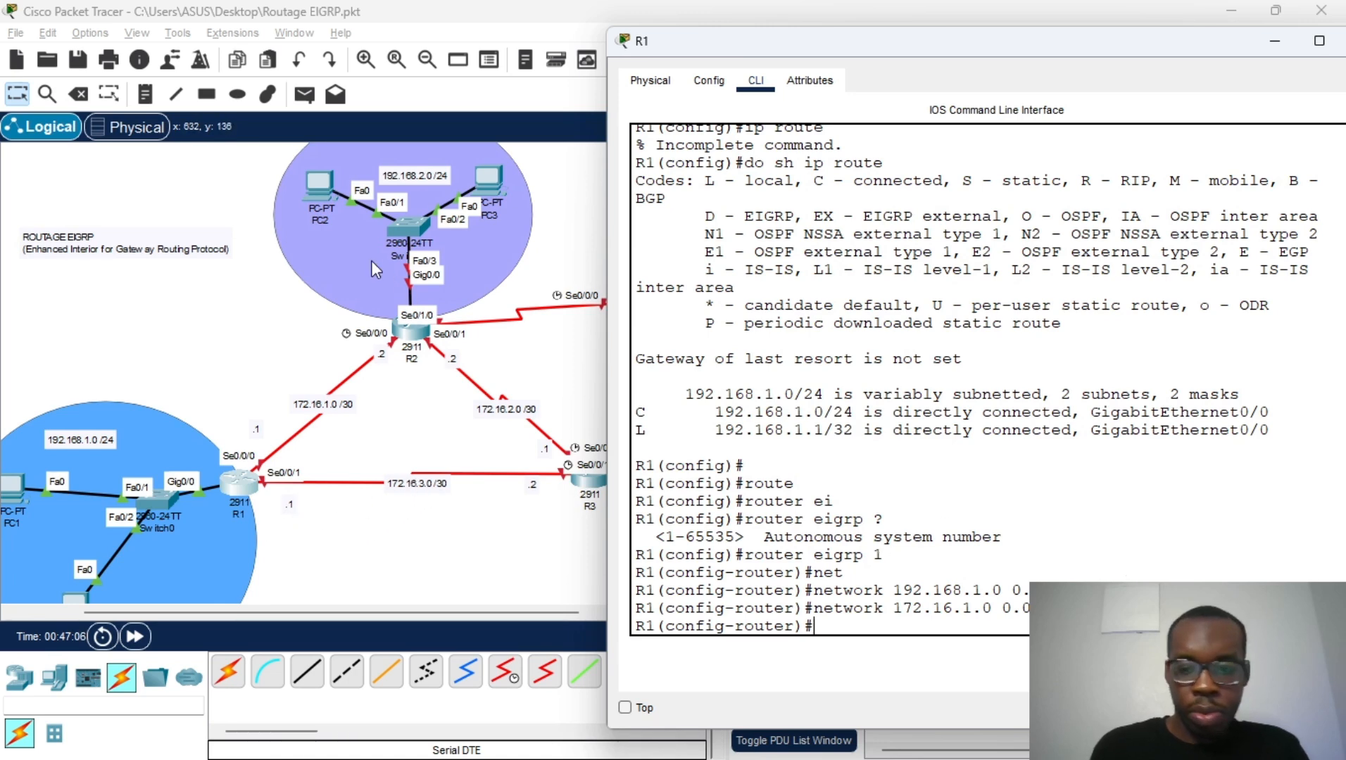
# Advertise the R1–R3 link in EIGRP 1 by reusing the previous network command with address 172.16.3.1 and wildcard mask 0.0.0.3
pyautogui.press('Up')
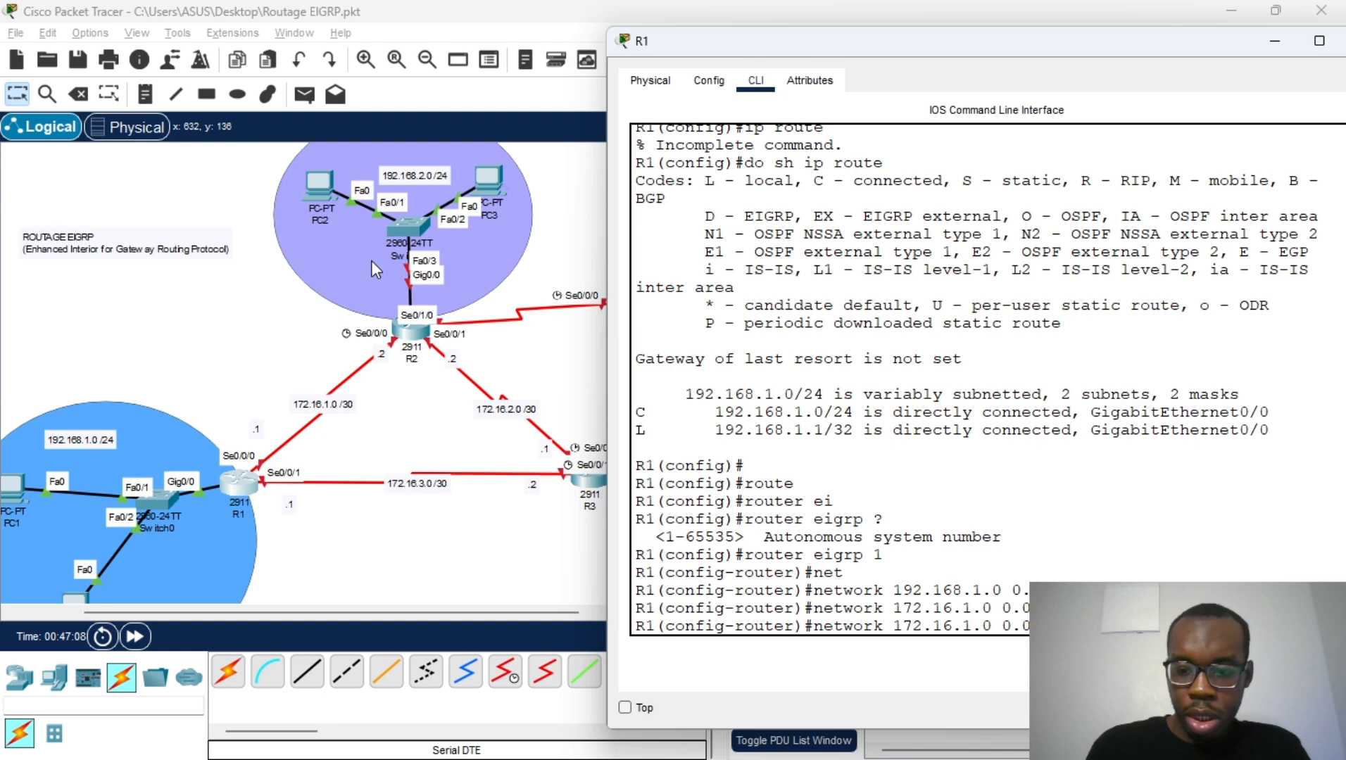
pyautogui.press('BackSpace')
pyautogui.press('BackSpace')
pyautogui.press('BackSpace')
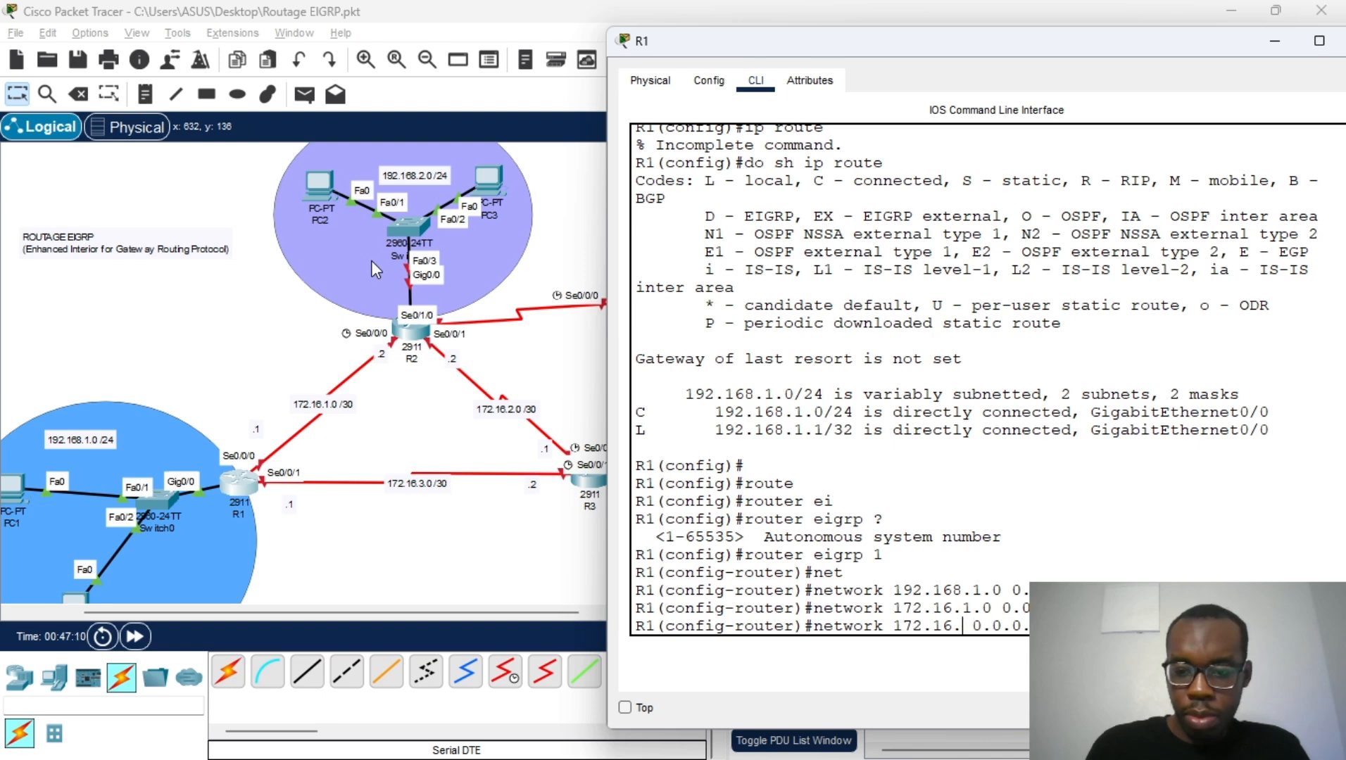
pyautogui.write('3.1')
pyautogui.press('Return')
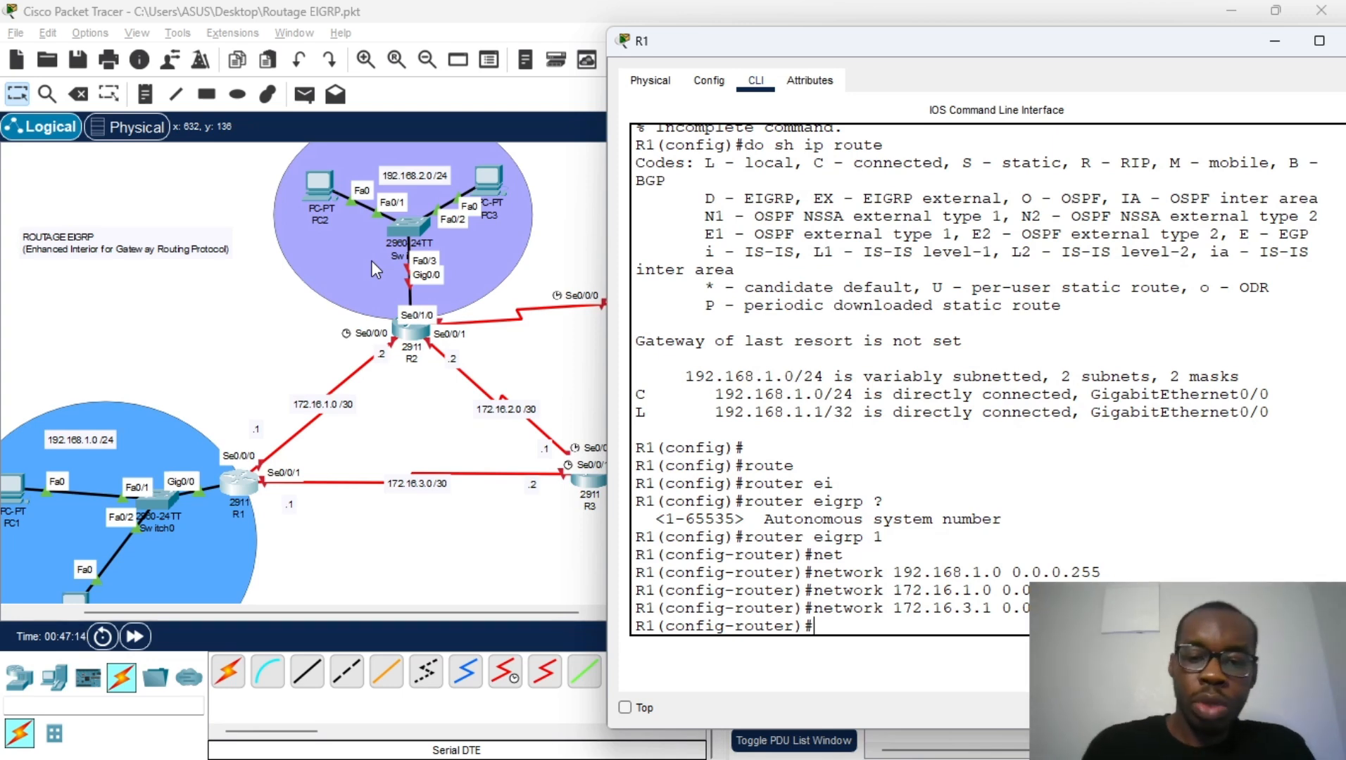
# List the commands available in R1's EIGRP configuration mode and examine their descriptions
pyautogui.write('?')
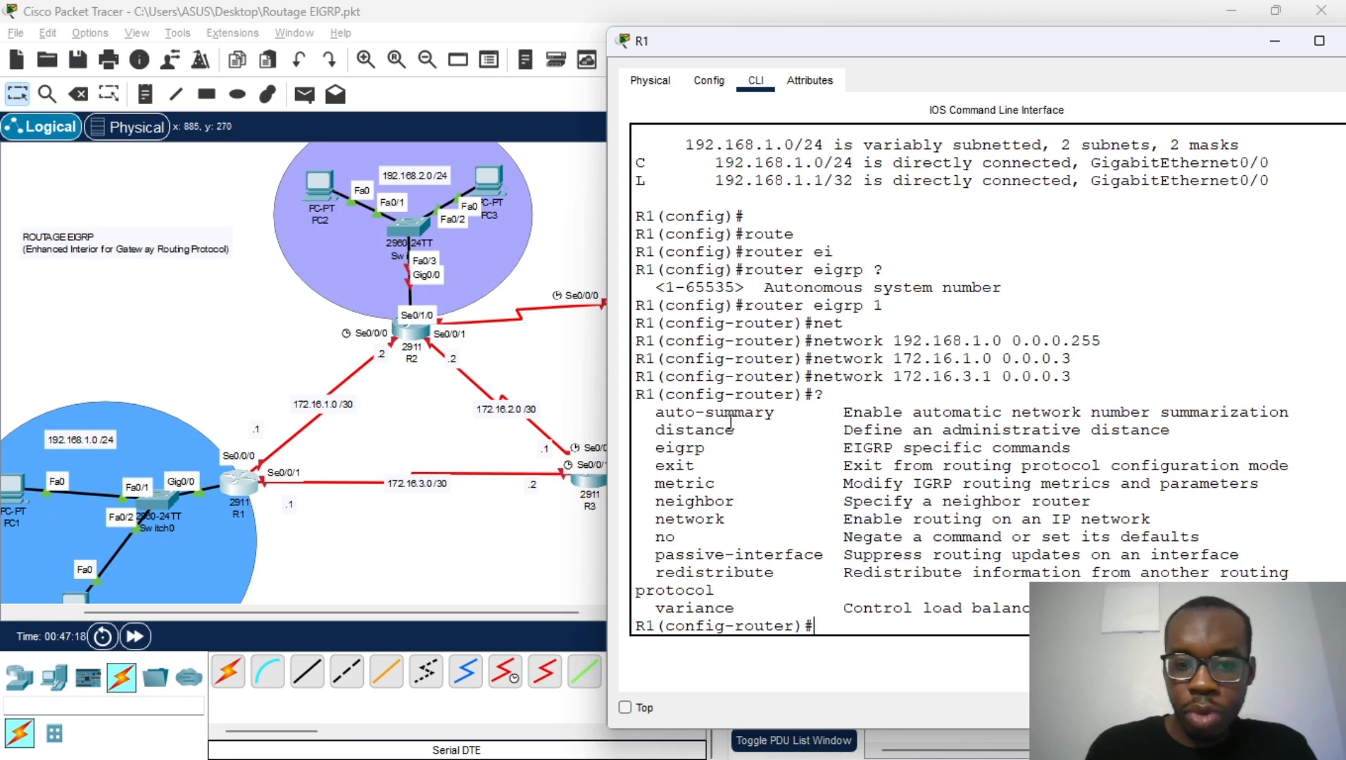
pyautogui.scroll(-1, 730, 482)
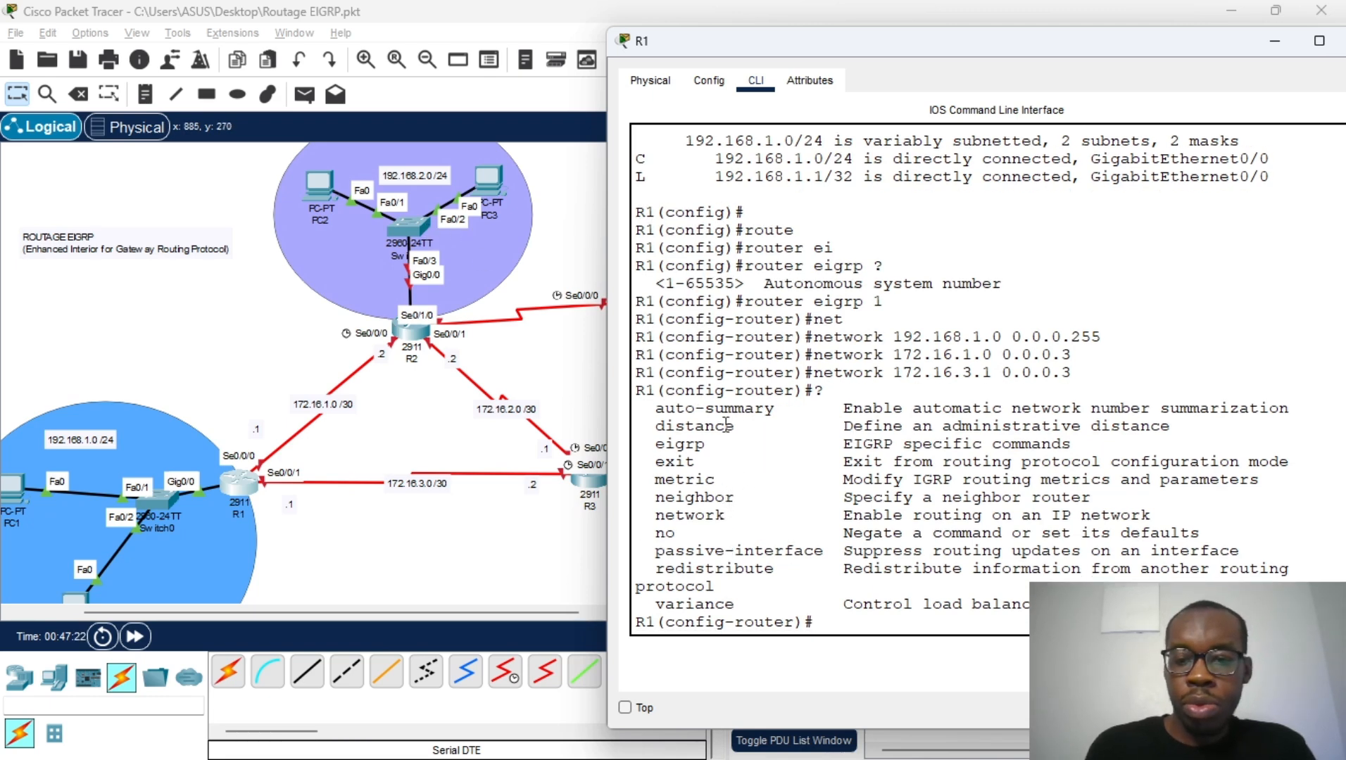
pyautogui.moveTo(766, 397); pyautogui.dragTo(775, 393)
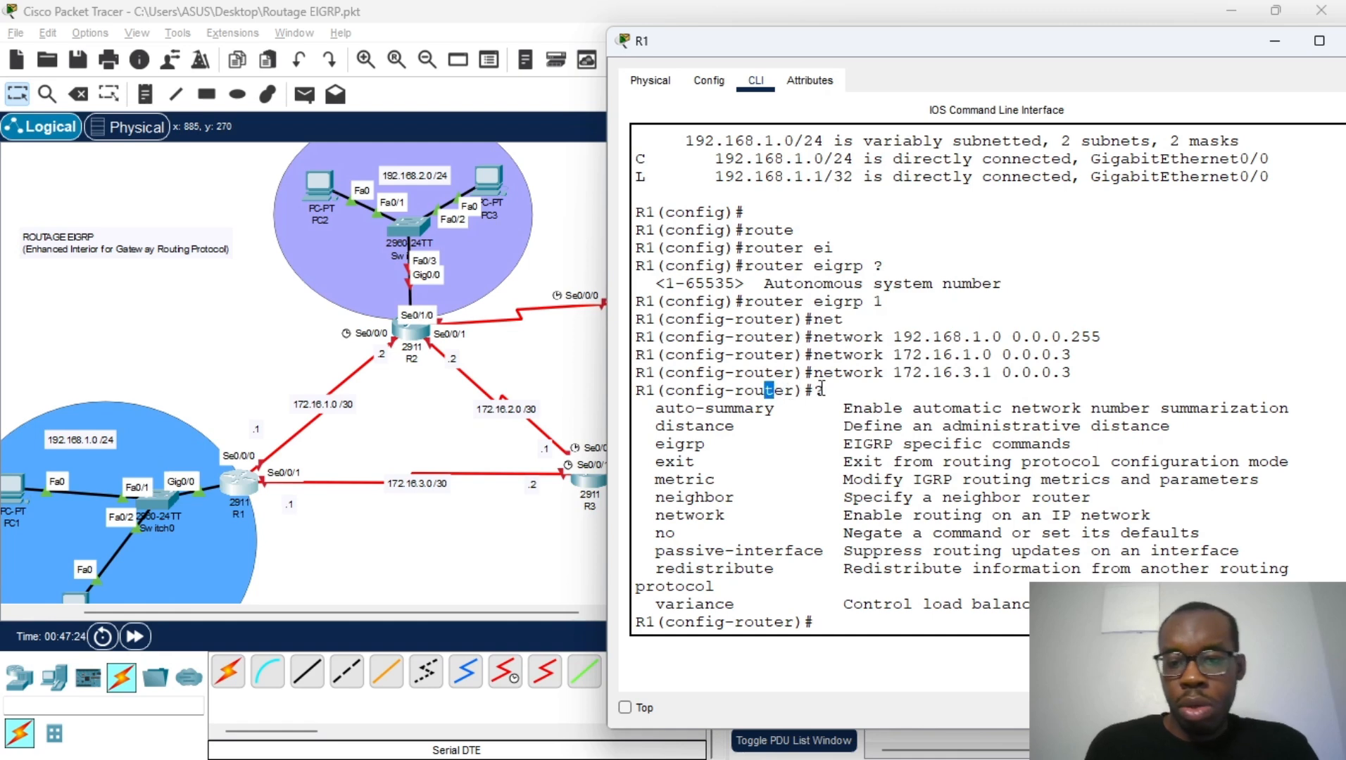
pyautogui.click(827, 382)
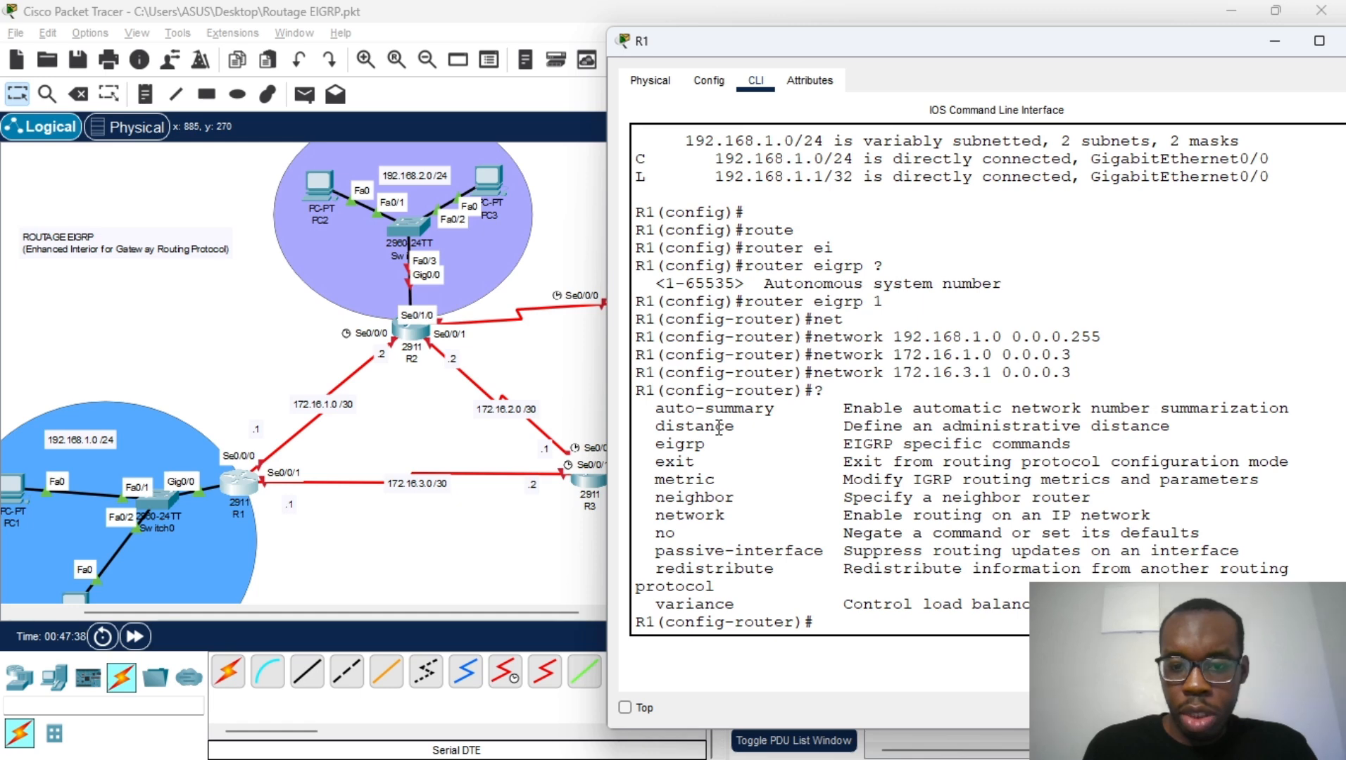
# Set R1's EIGRP router ID to 1.1.1.1, checking the command's options along the way, and return to global configuration mode
pyautogui.press('Return')
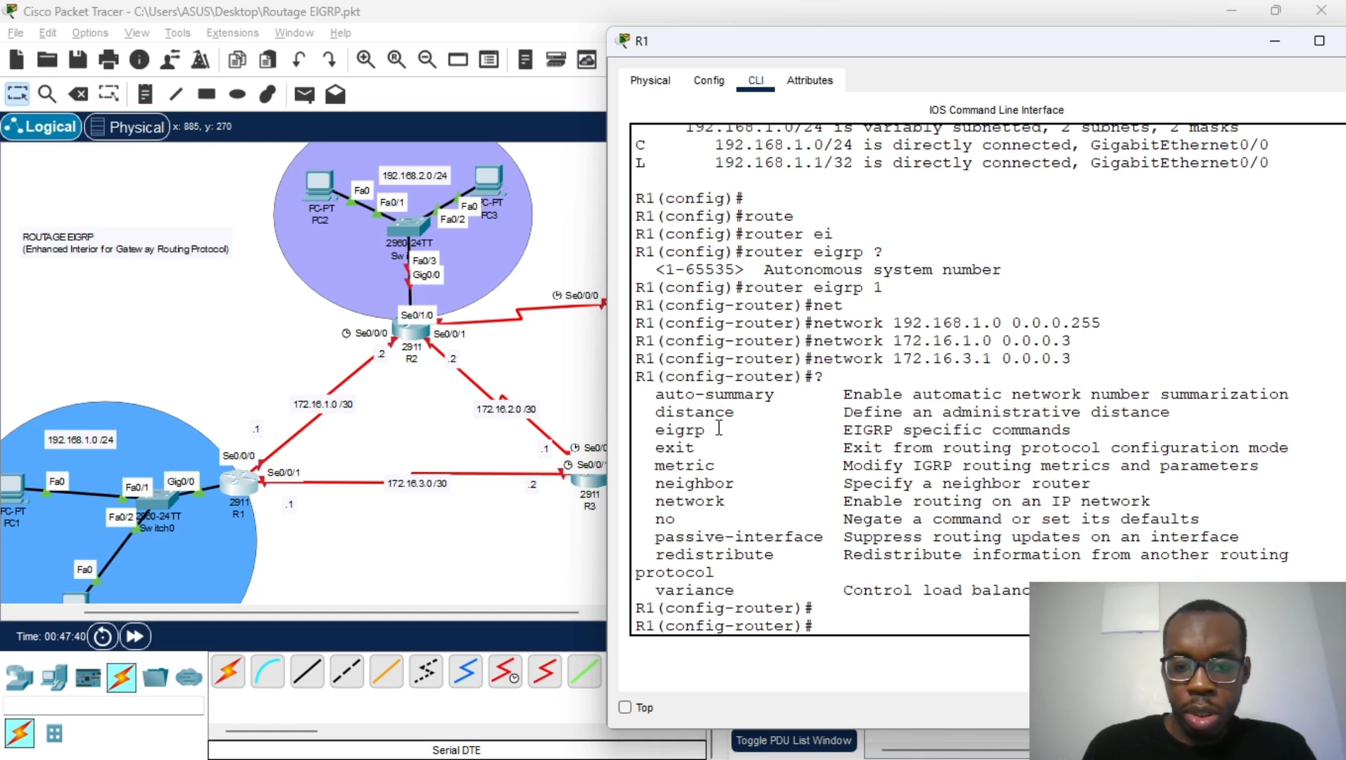
pyautogui.write('ei')
pyautogui.press('Tab')
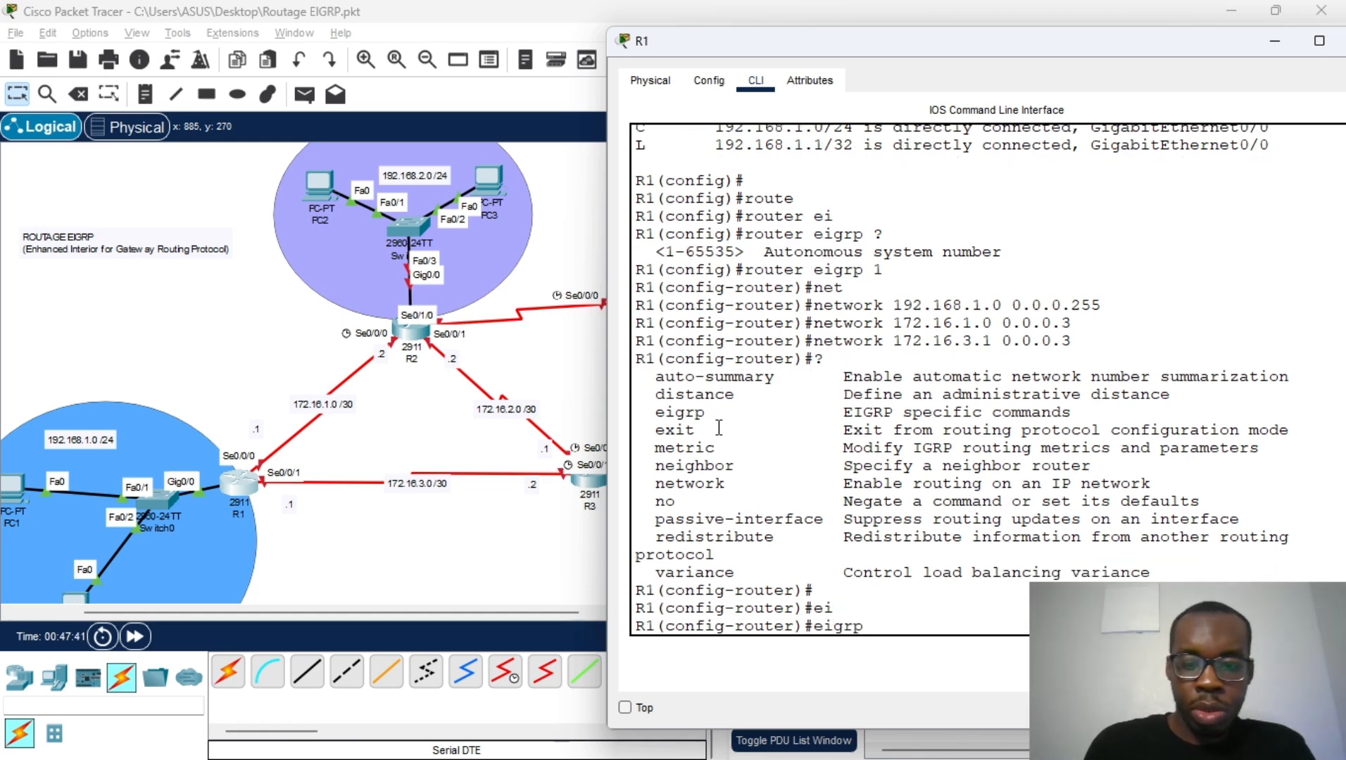
pyautogui.write('?')
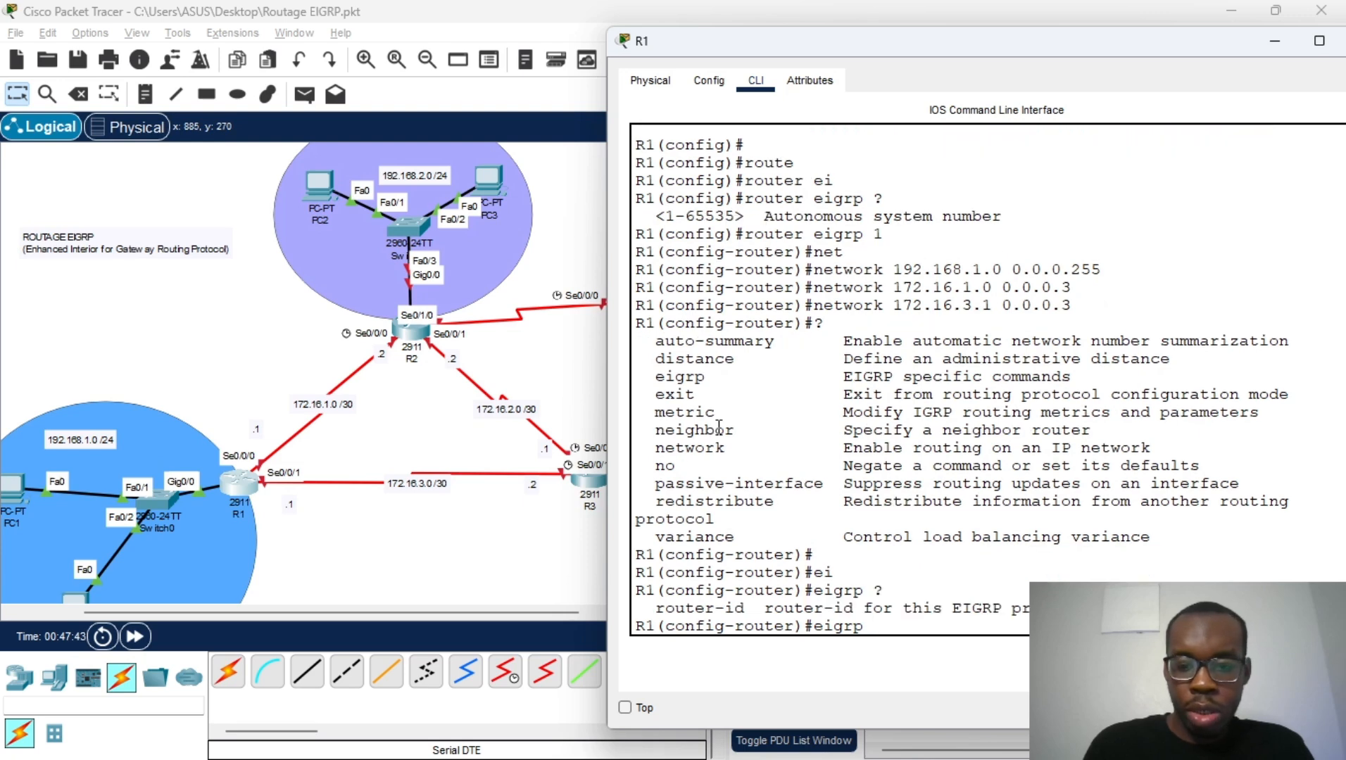
pyautogui.write('rou')
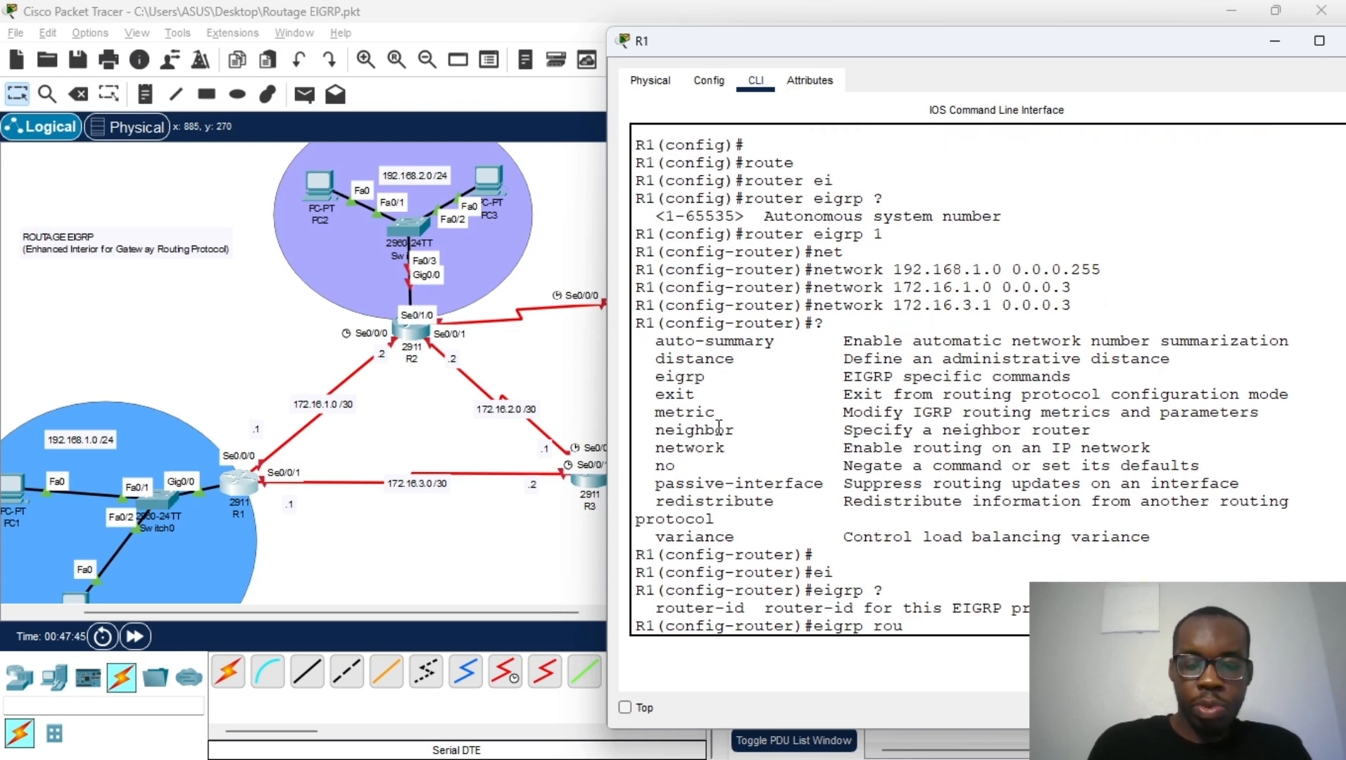
pyautogui.press('Tab')
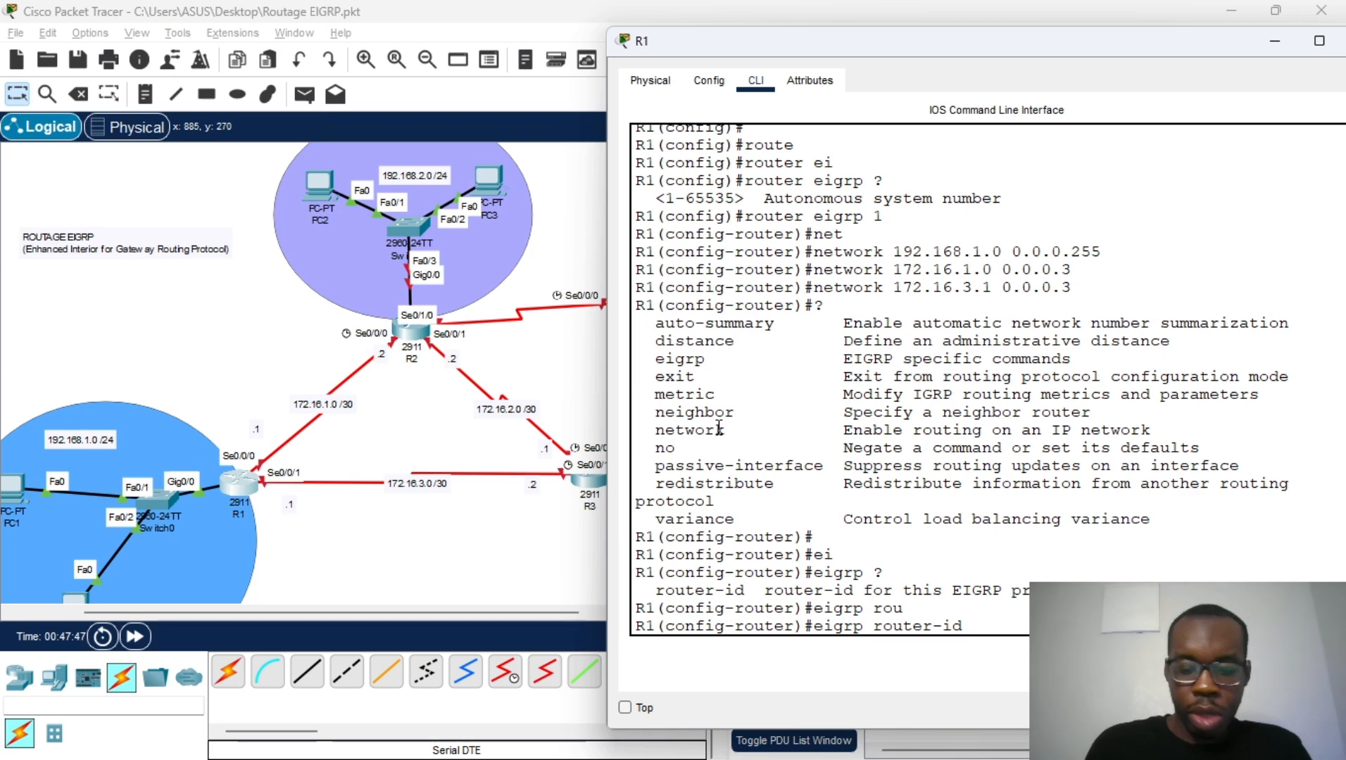
pyautogui.write('?')
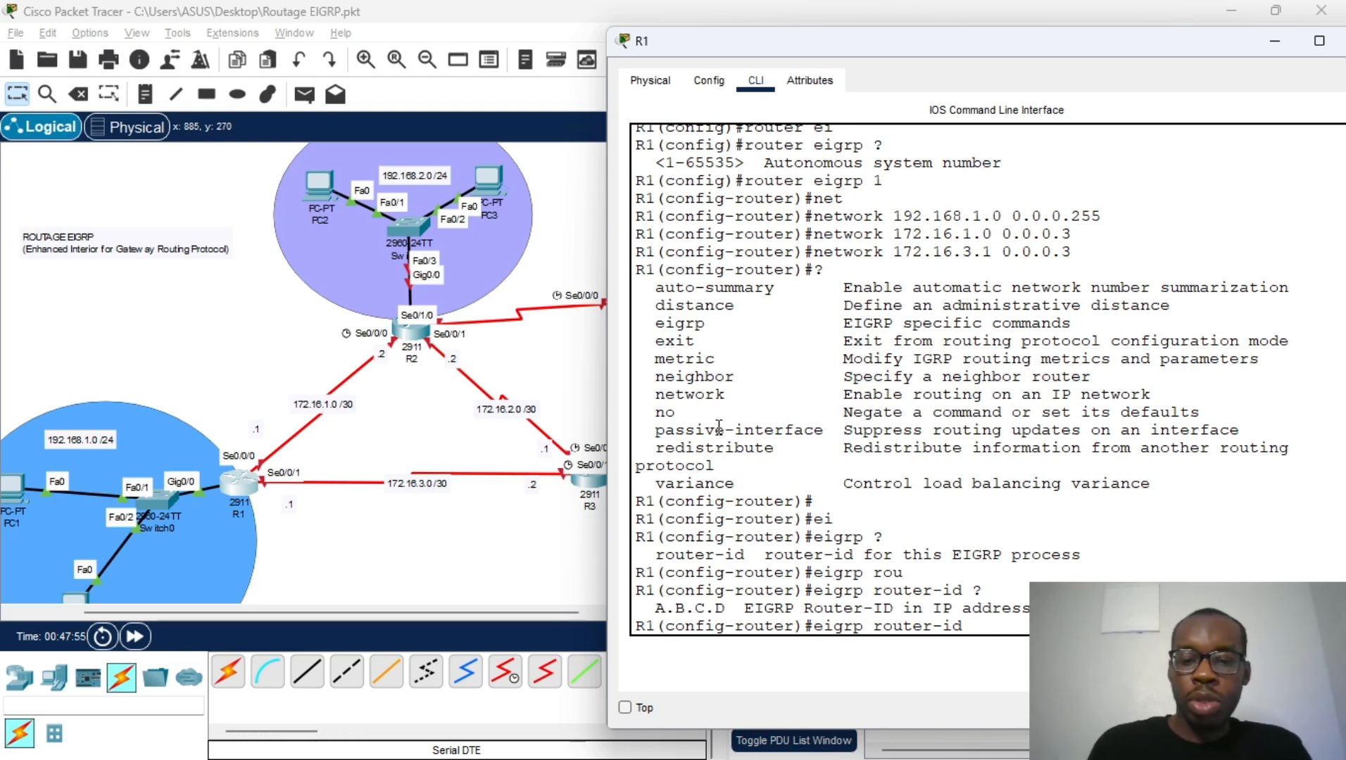
pyautogui.write('1')
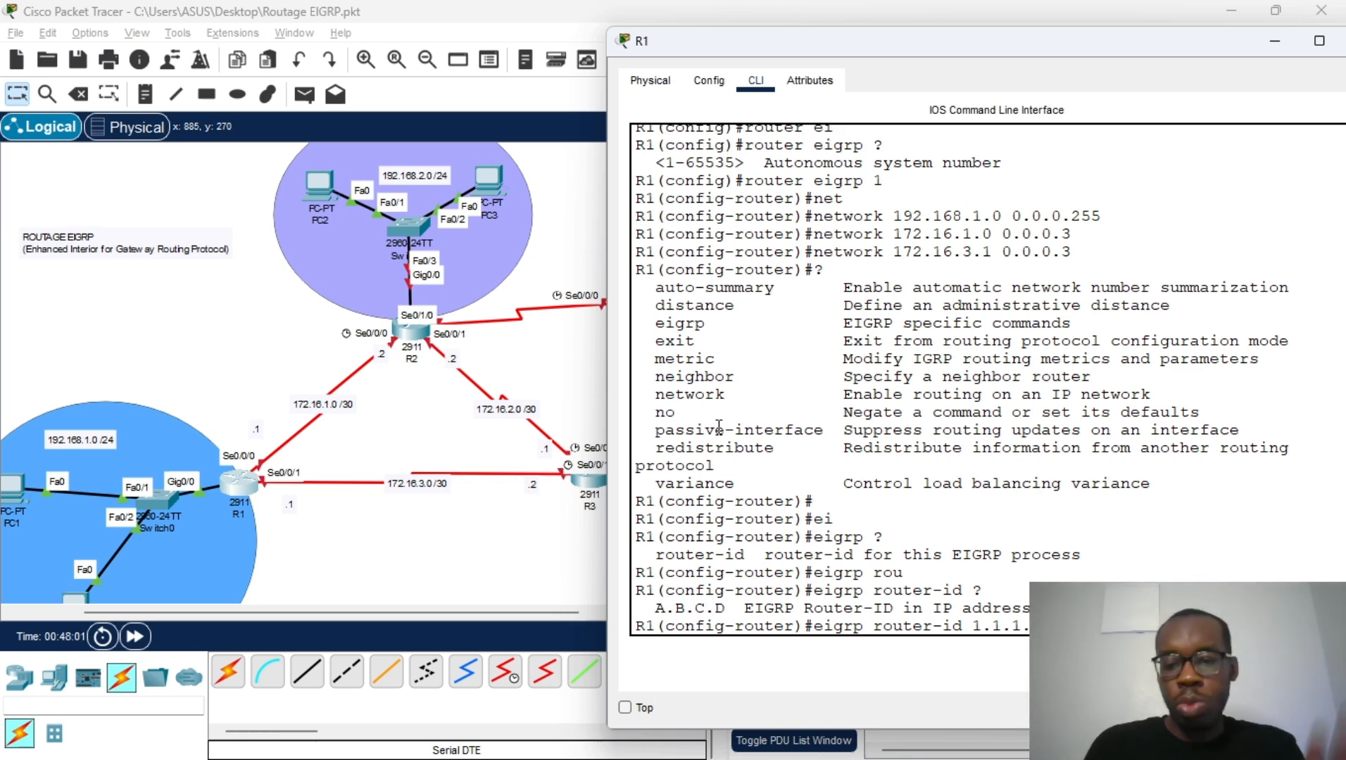
pyautogui.press('Return')
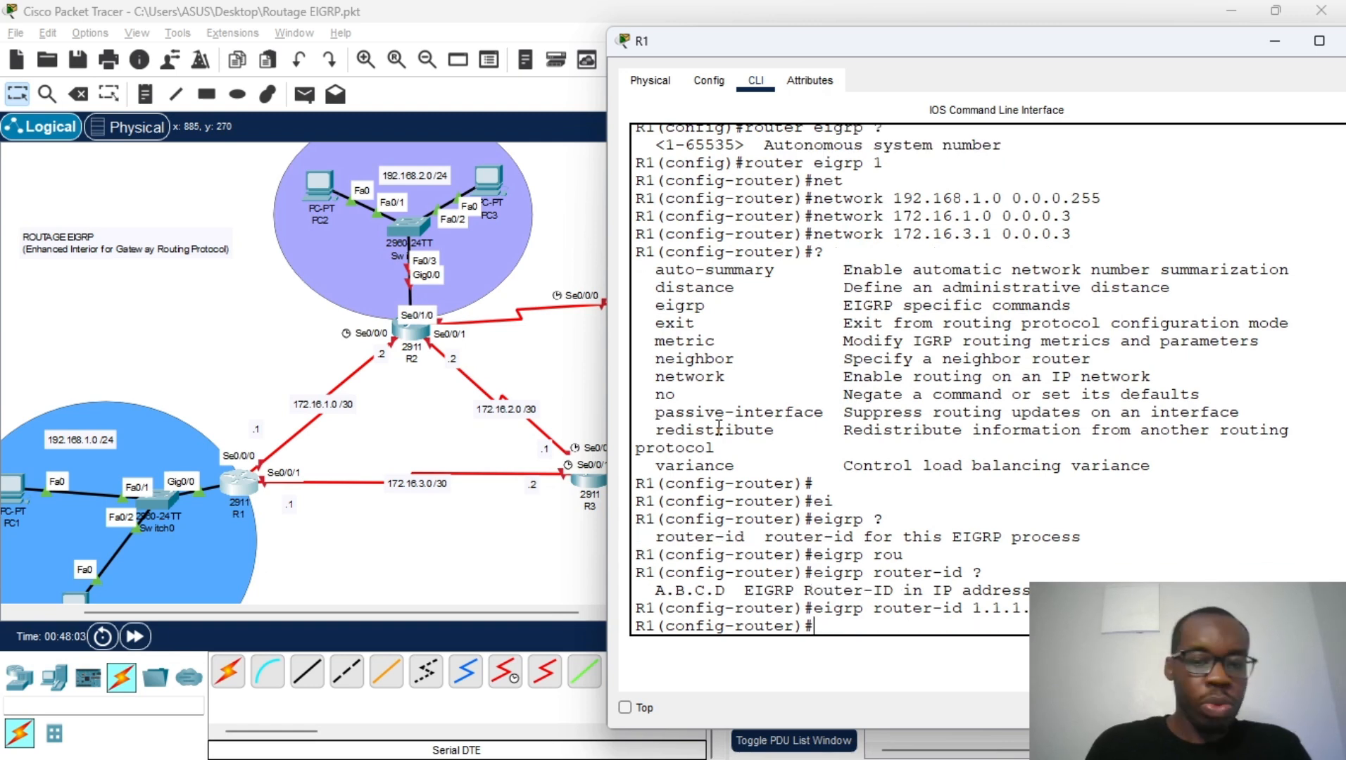
pyautogui.write('ex')
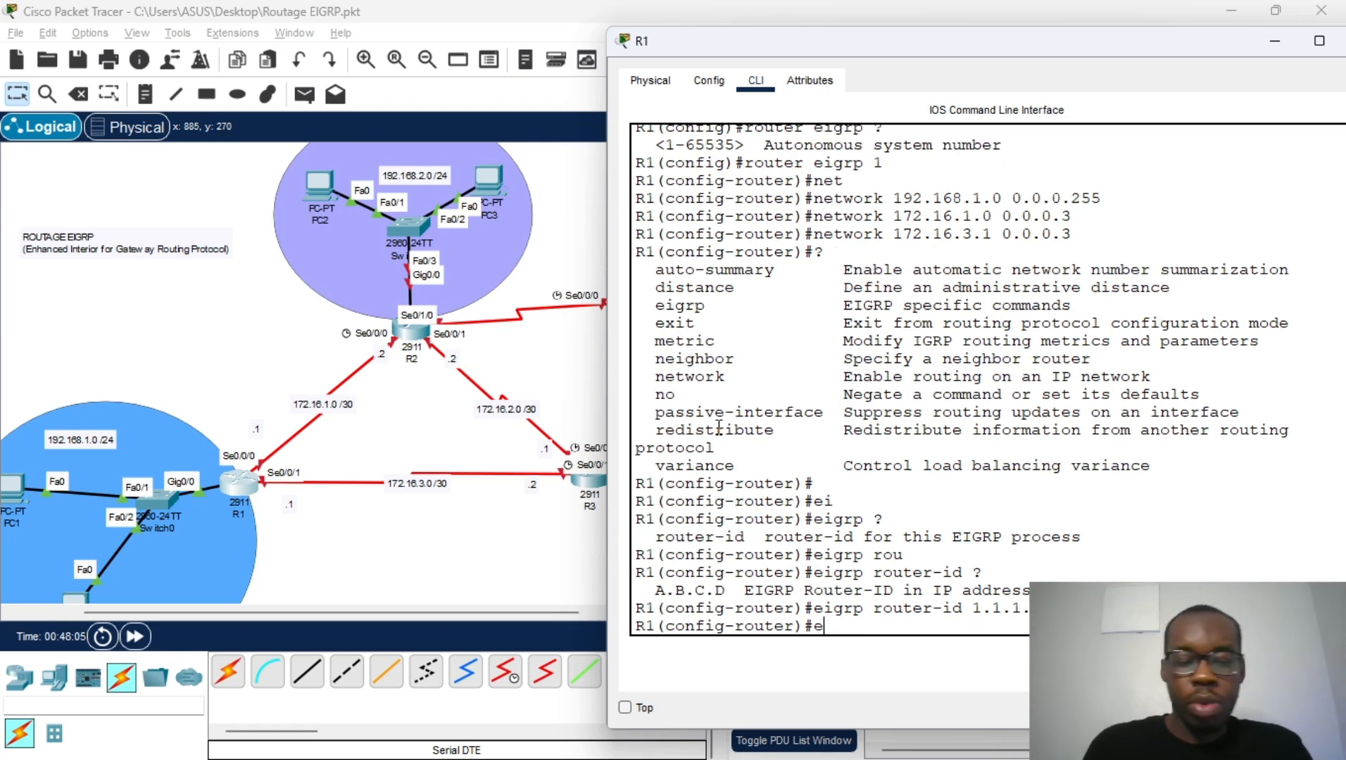
pyautogui.press('Return')
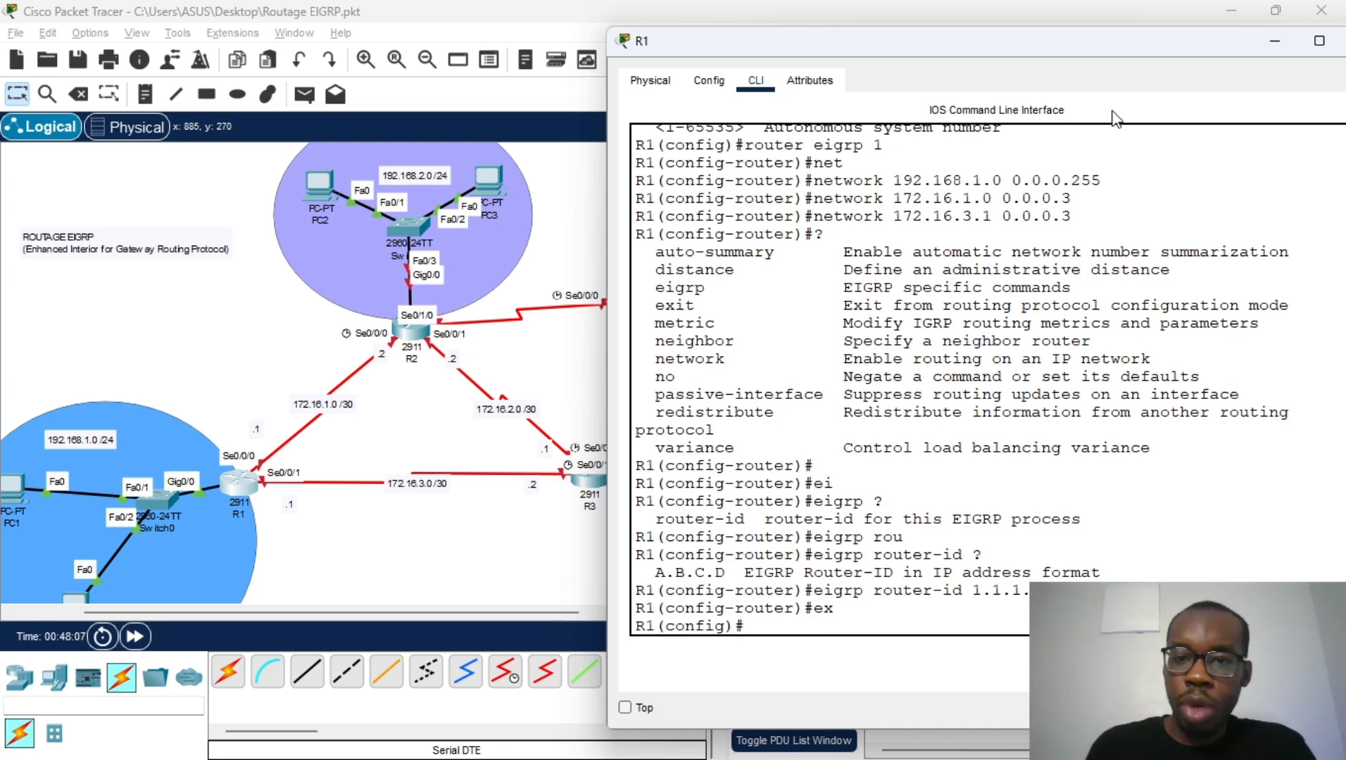
# Close and reopen R1's command line, and review the EIGRP commands already entered there
pyautogui.moveTo(1099, 49); pyautogui.dragTo(995, 74)
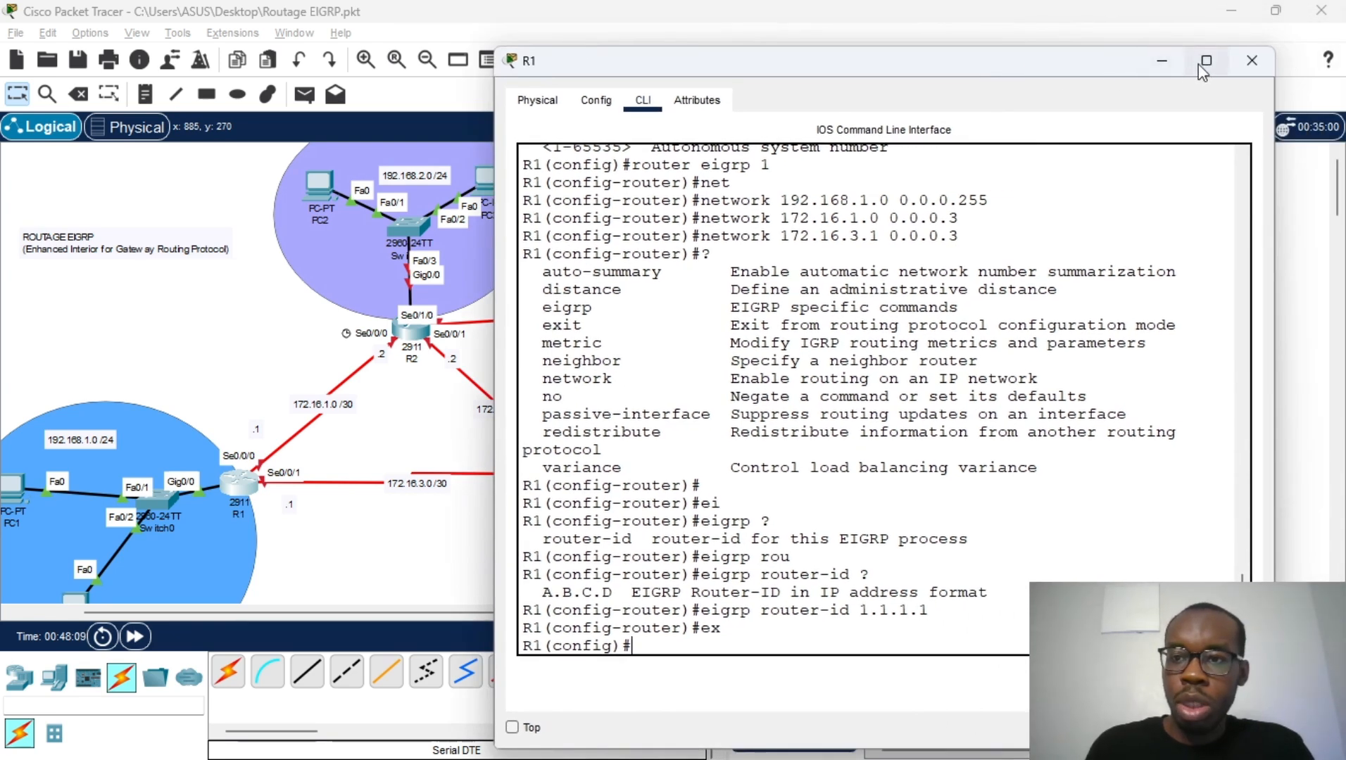
pyautogui.click(1243, 65)
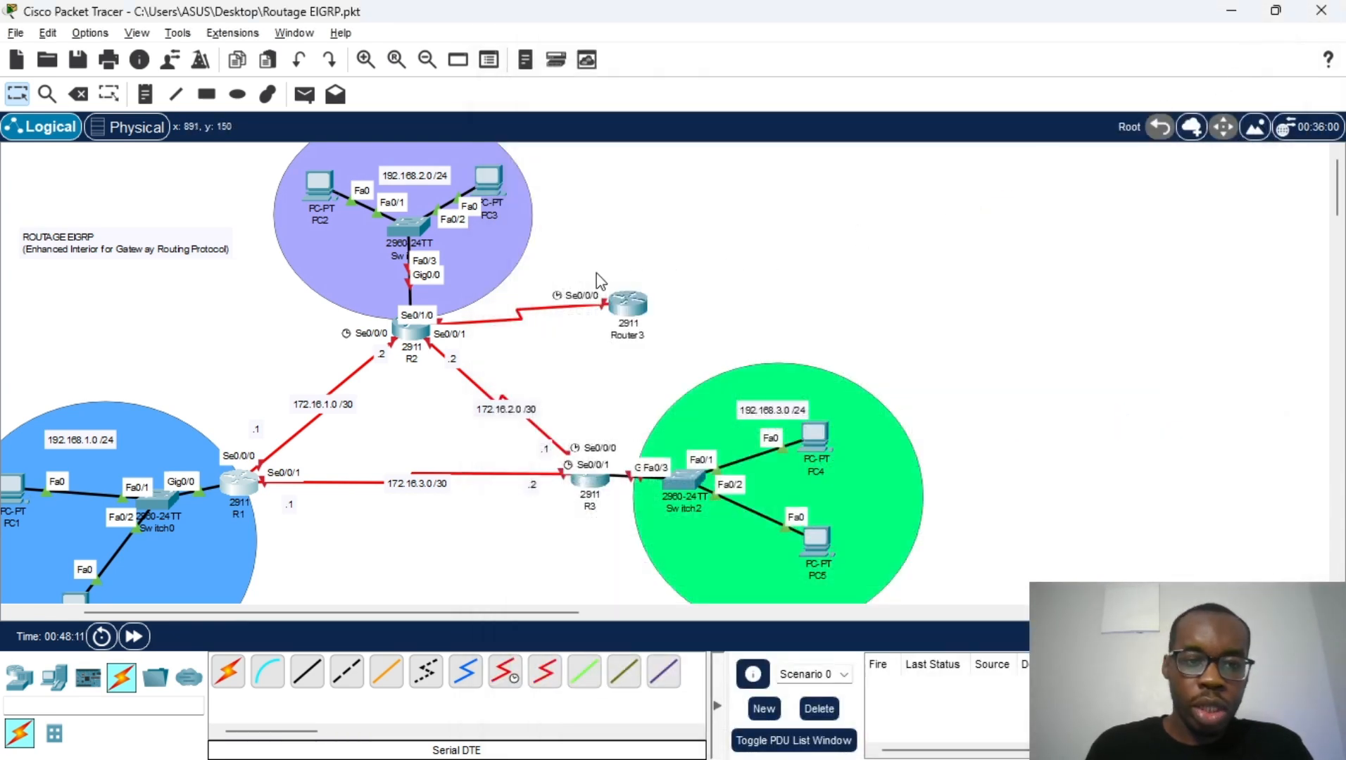
pyautogui.click(248, 495)
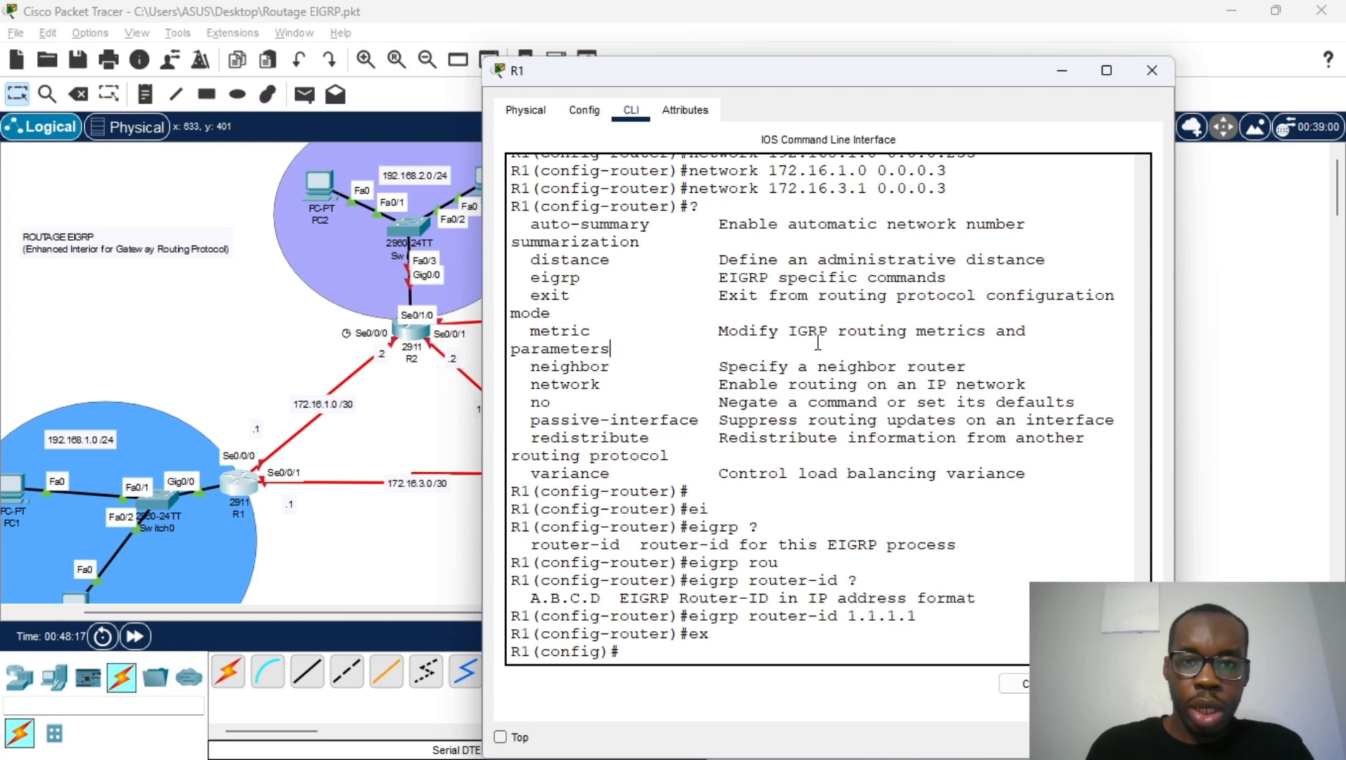
pyautogui.press('Return')
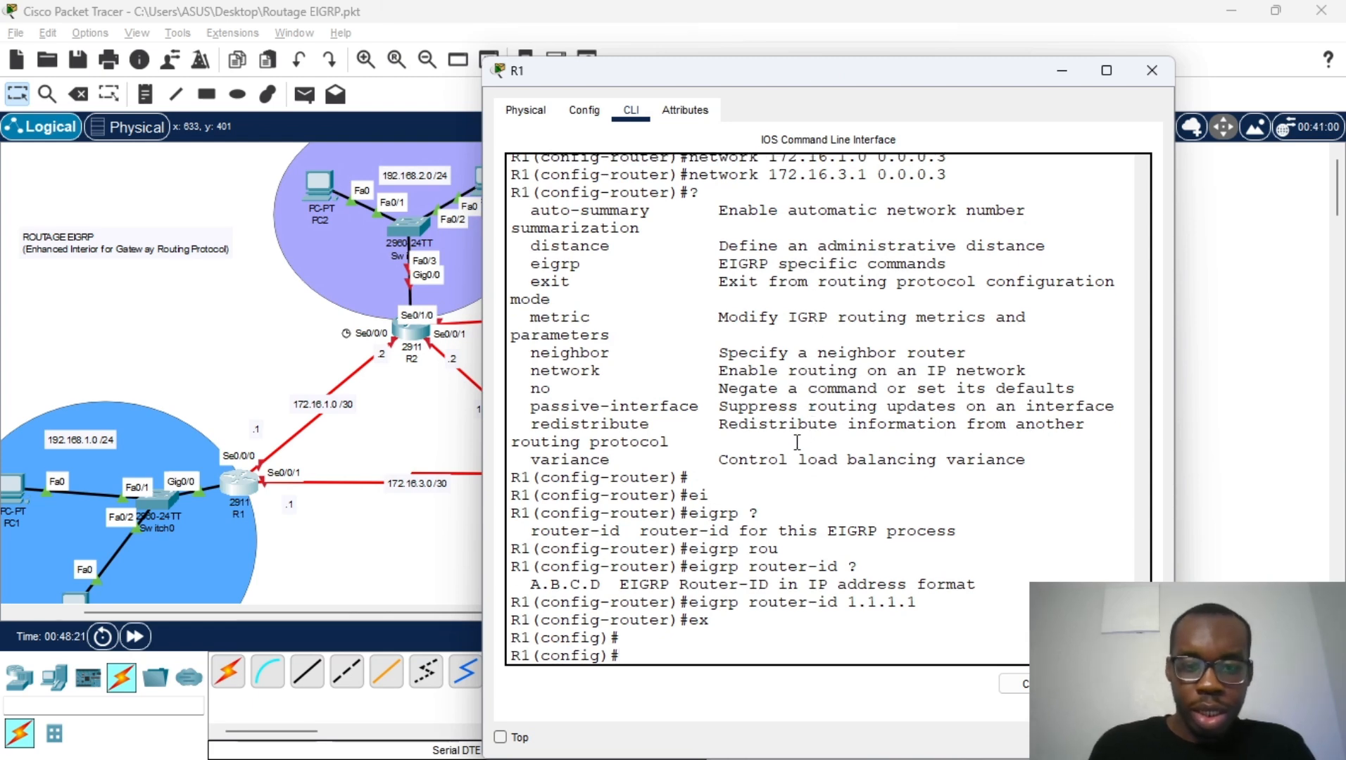
pyautogui.scroll(2, 785, 438)
pyautogui.scroll(1, 784, 429)
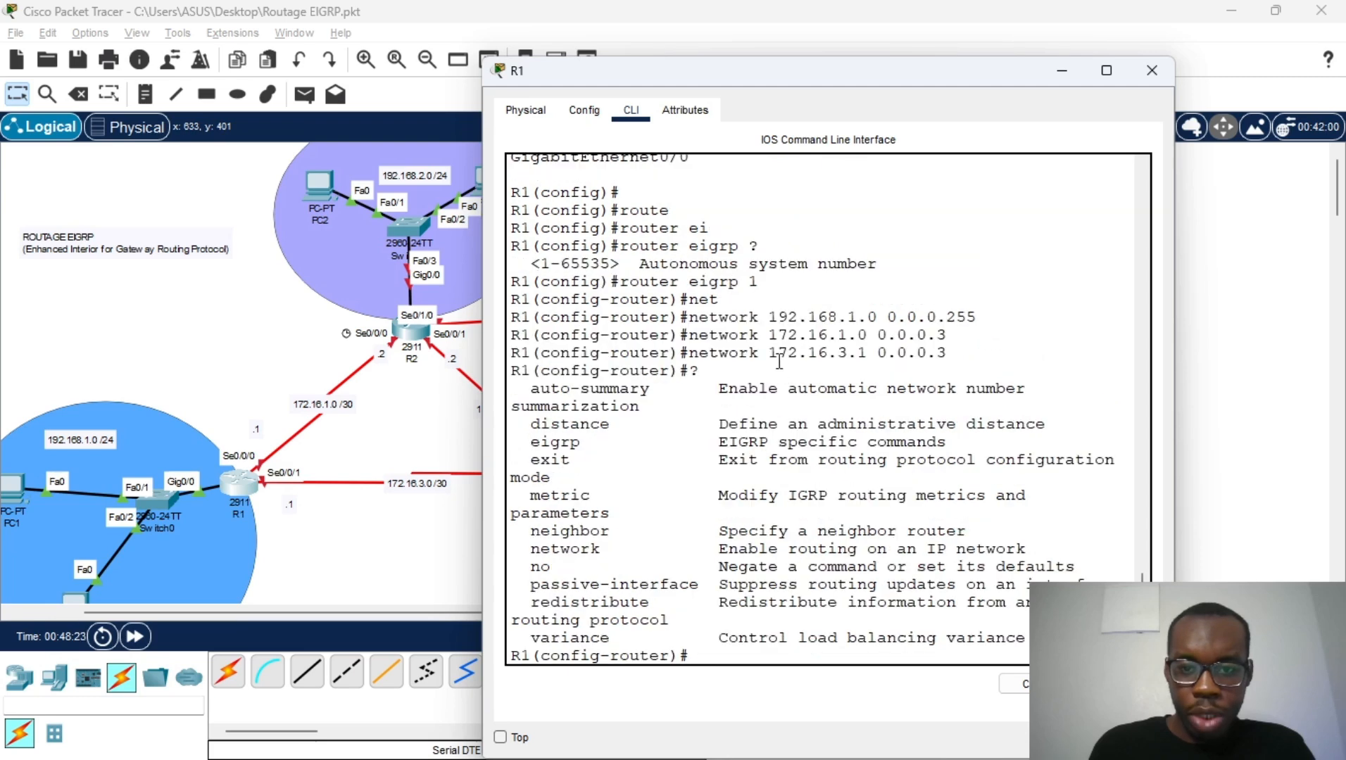
pyautogui.scroll(-3, 779, 359)
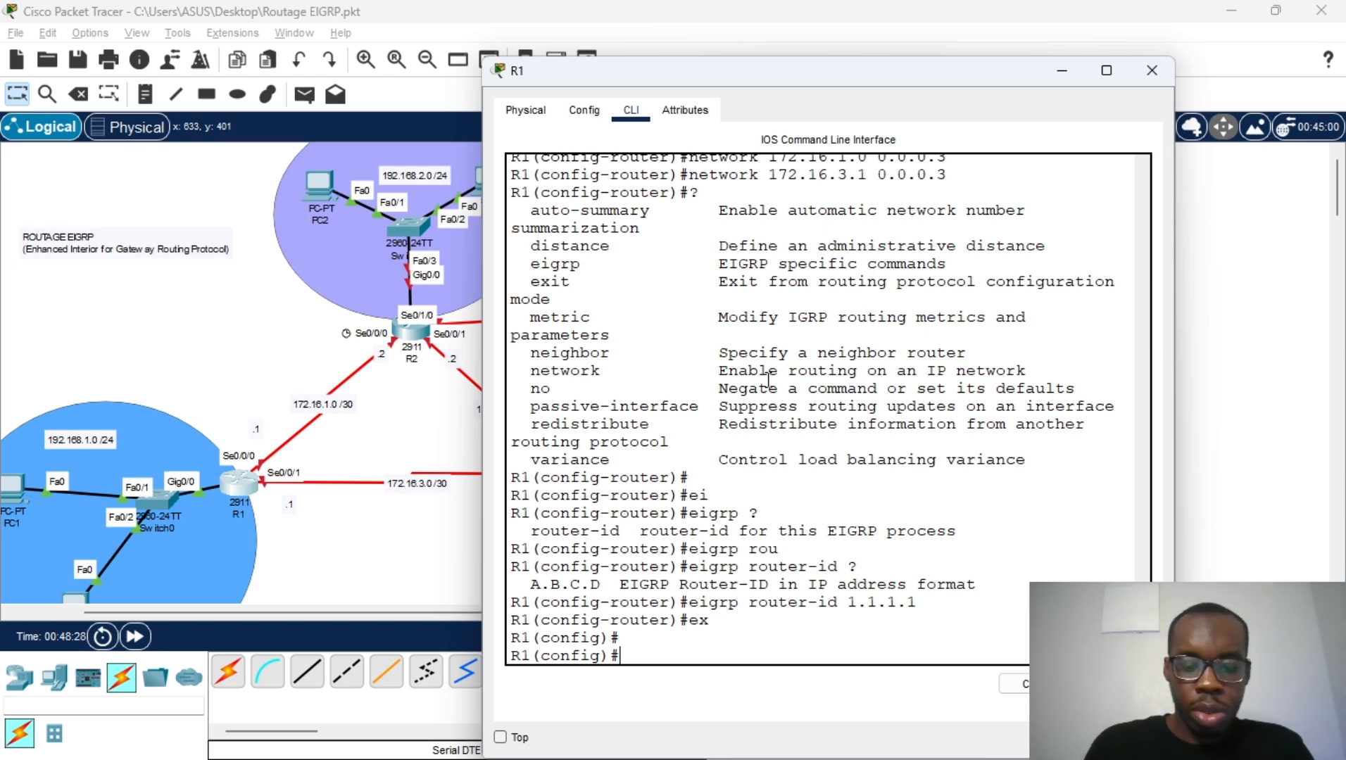
# Display R1's running configuration from configuration mode and examine the interface settings up to the router eigrp 1 section
pyautogui.press('BackSpace')
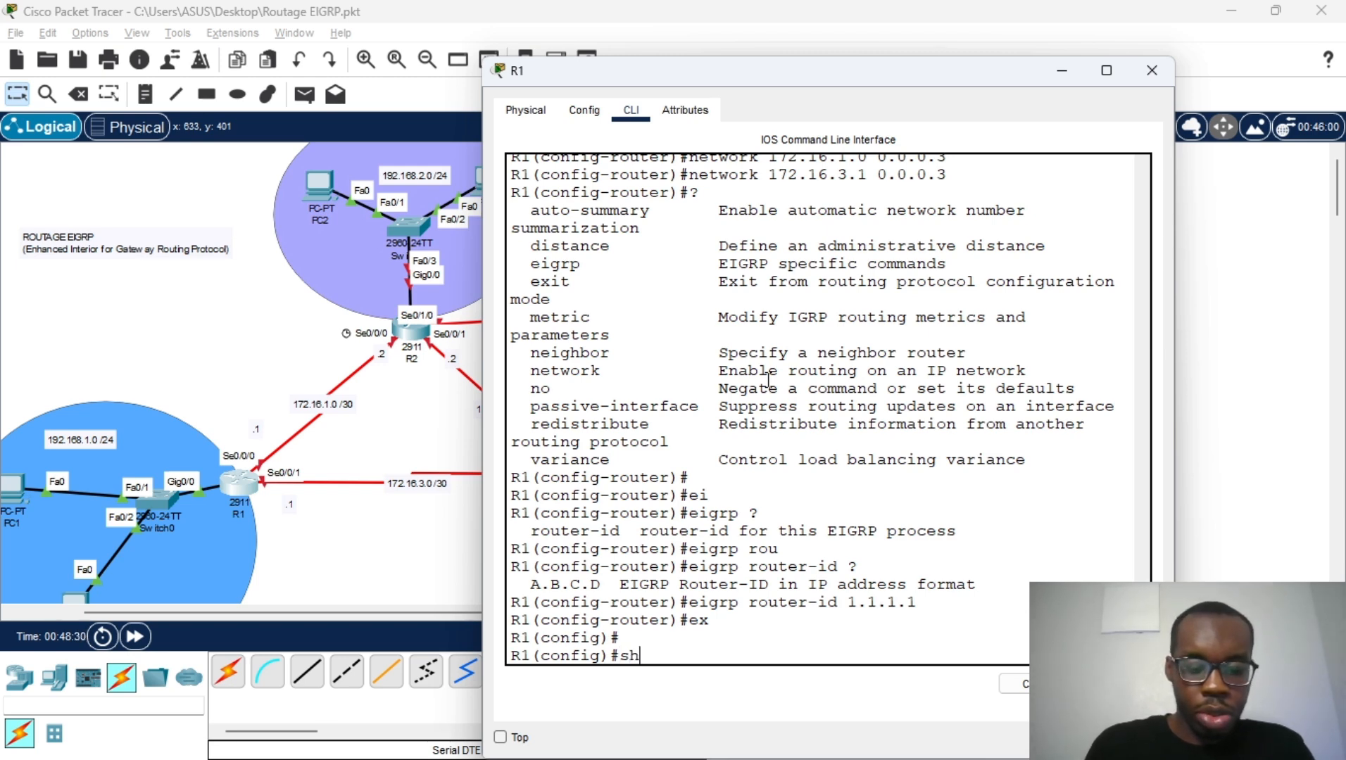
pyautogui.write('do s')
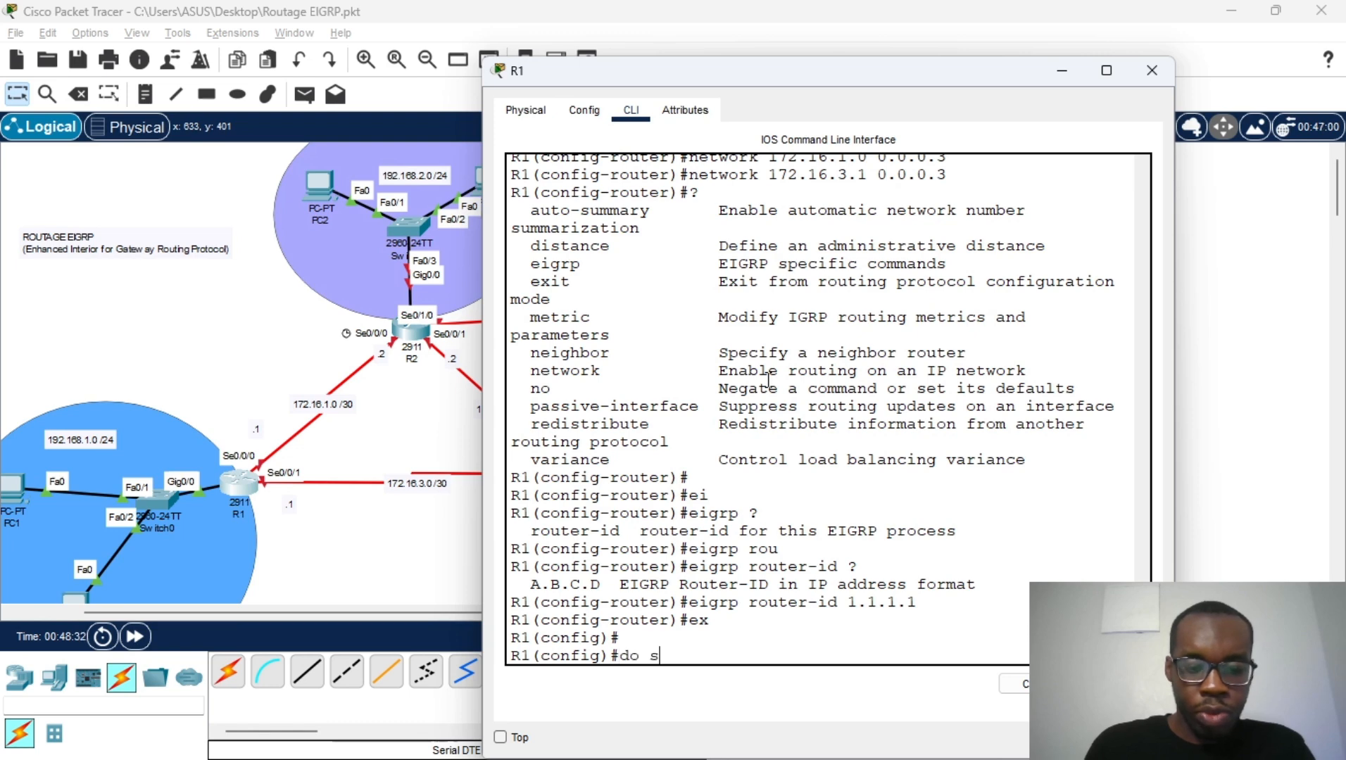
pyautogui.write('h run')
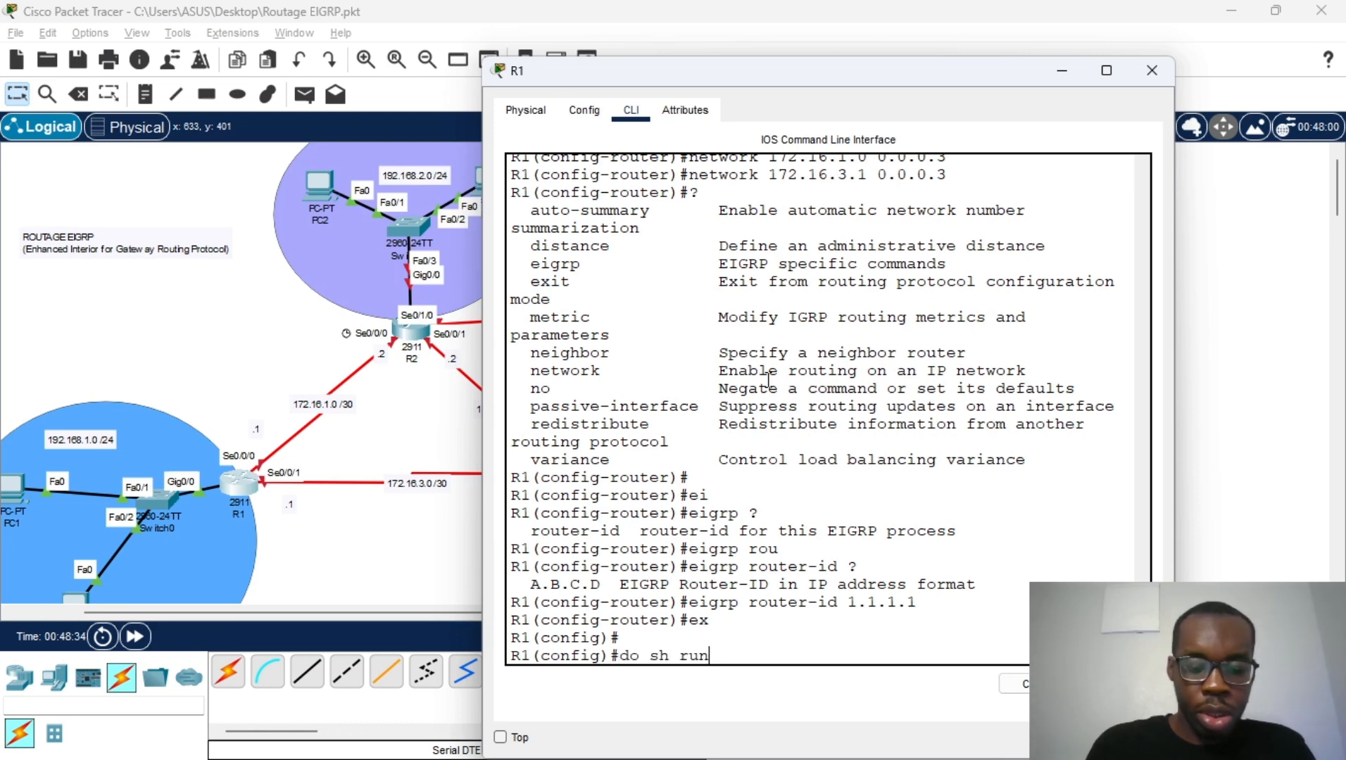
pyautogui.press('Return')
pyautogui.press('space')
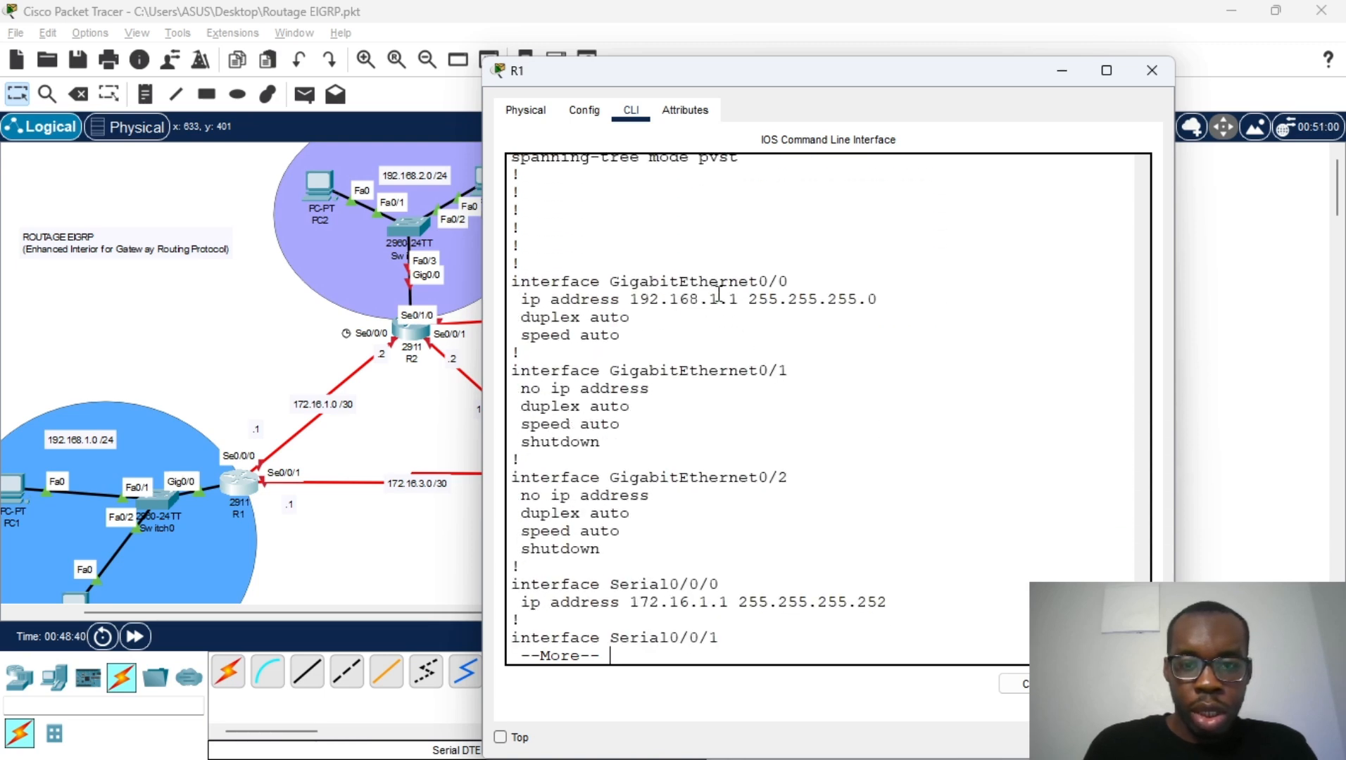
pyautogui.press('Return')
pyautogui.press('Return')
pyautogui.press('Return')
pyautogui.press('Return')
pyautogui.press('Return')
pyautogui.press('Return')
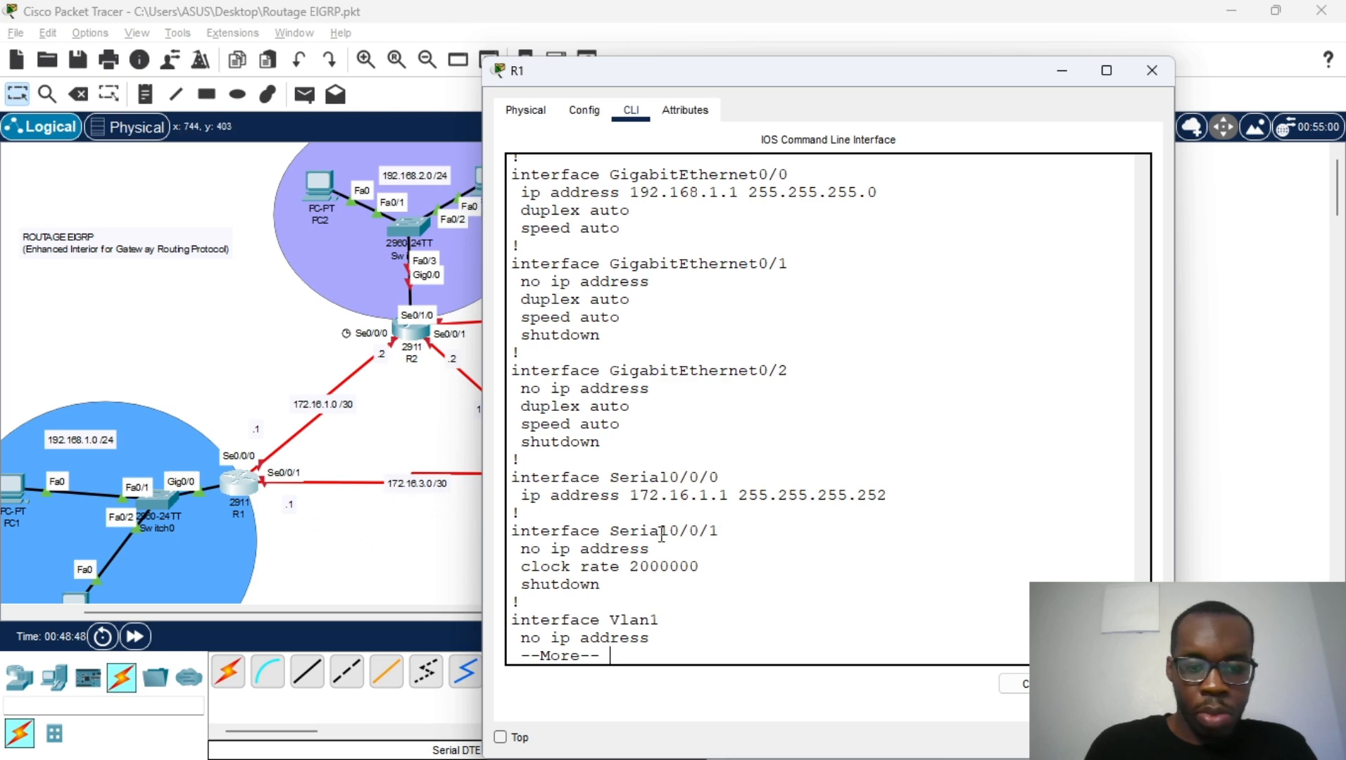
pyautogui.press('Return')
pyautogui.press('Return')
pyautogui.press('Return')
pyautogui.write('q')
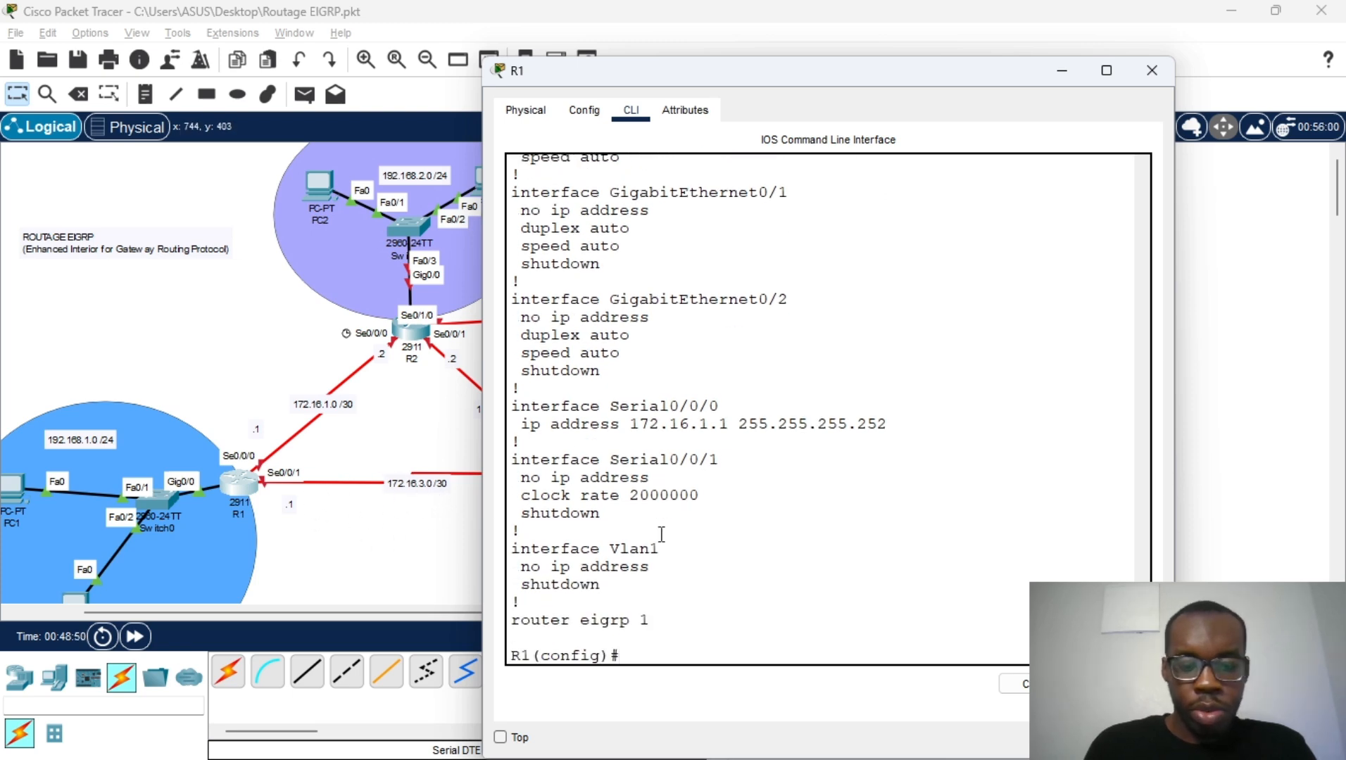
# Assign IP address 172.16.3.1 with mask 255.255.255.252 to R1's interface Serial0/0/1 and enable the interface
pyautogui.write('int ')
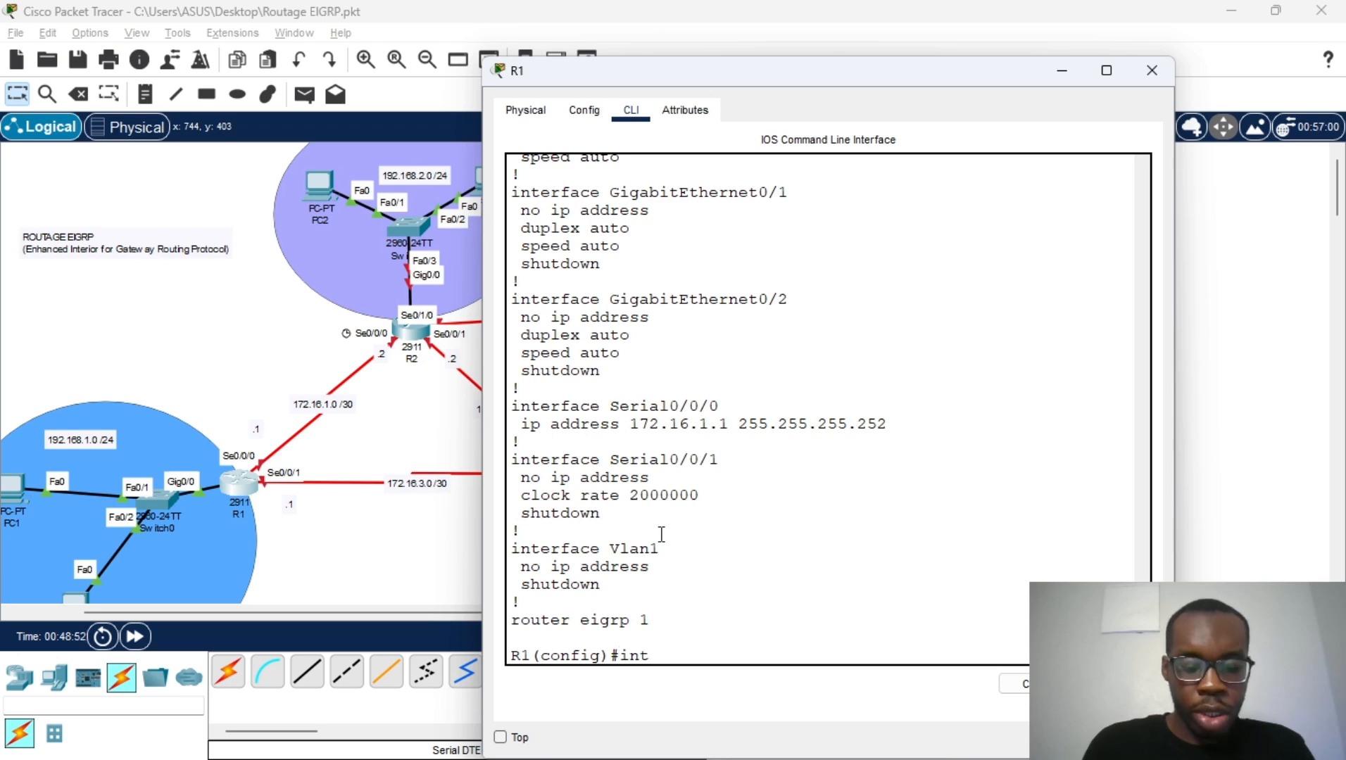
pyautogui.write('se')
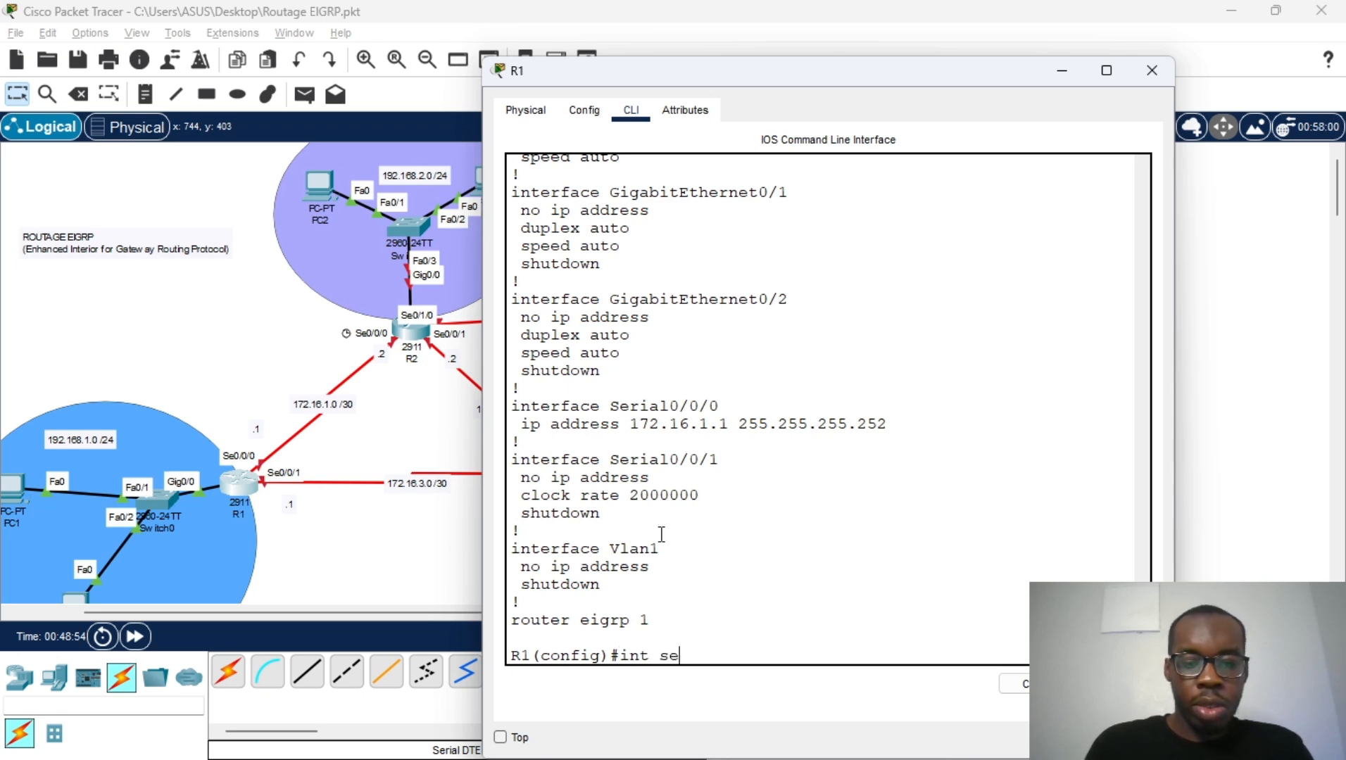
pyautogui.write(' 0/0')
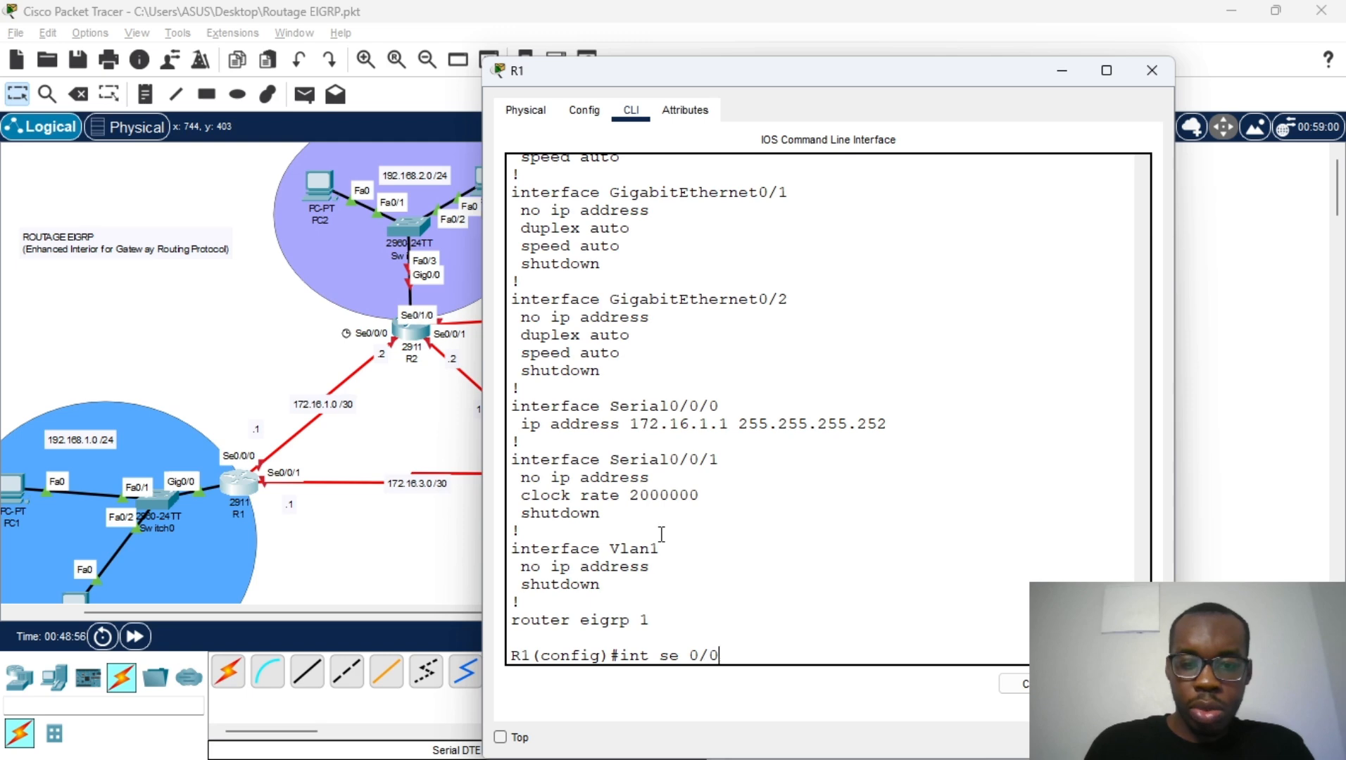
pyautogui.write('/1')
pyautogui.press('Return')
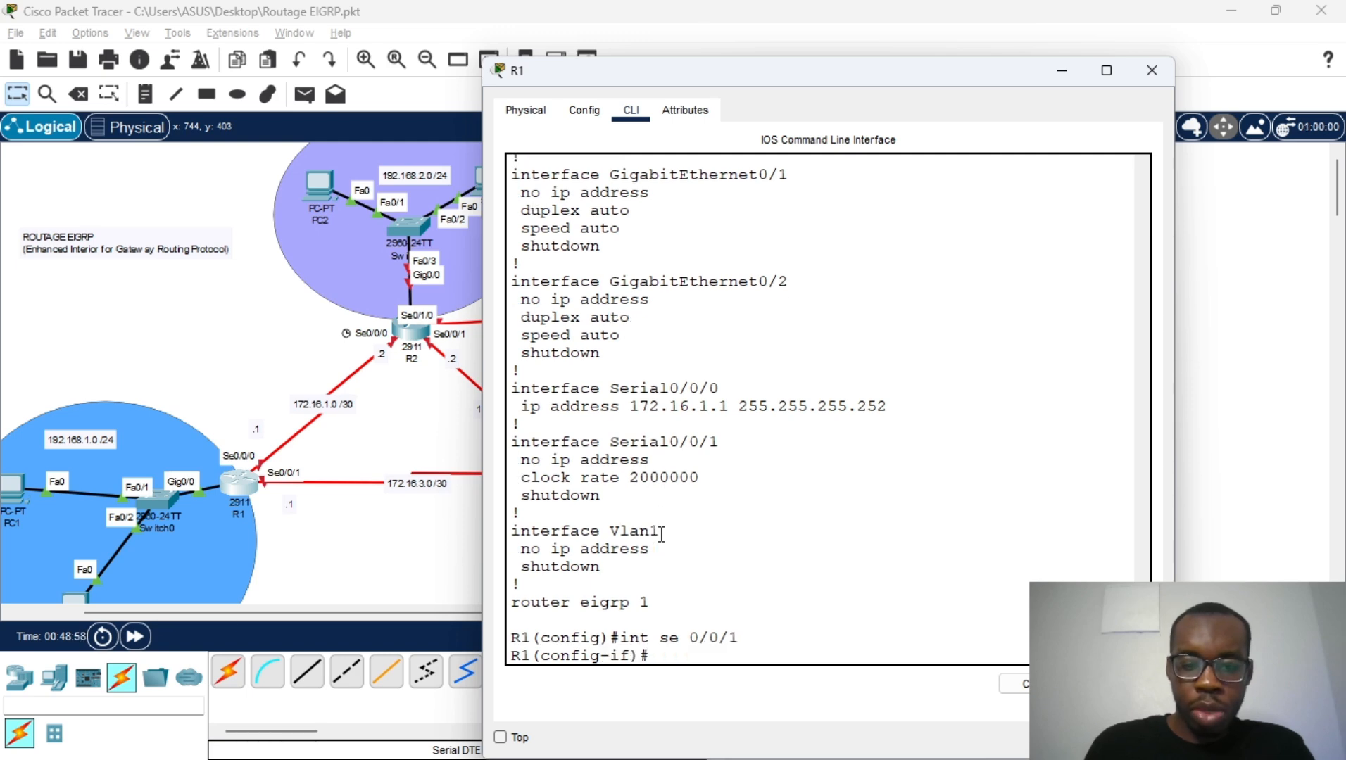
pyautogui.write('ip add')
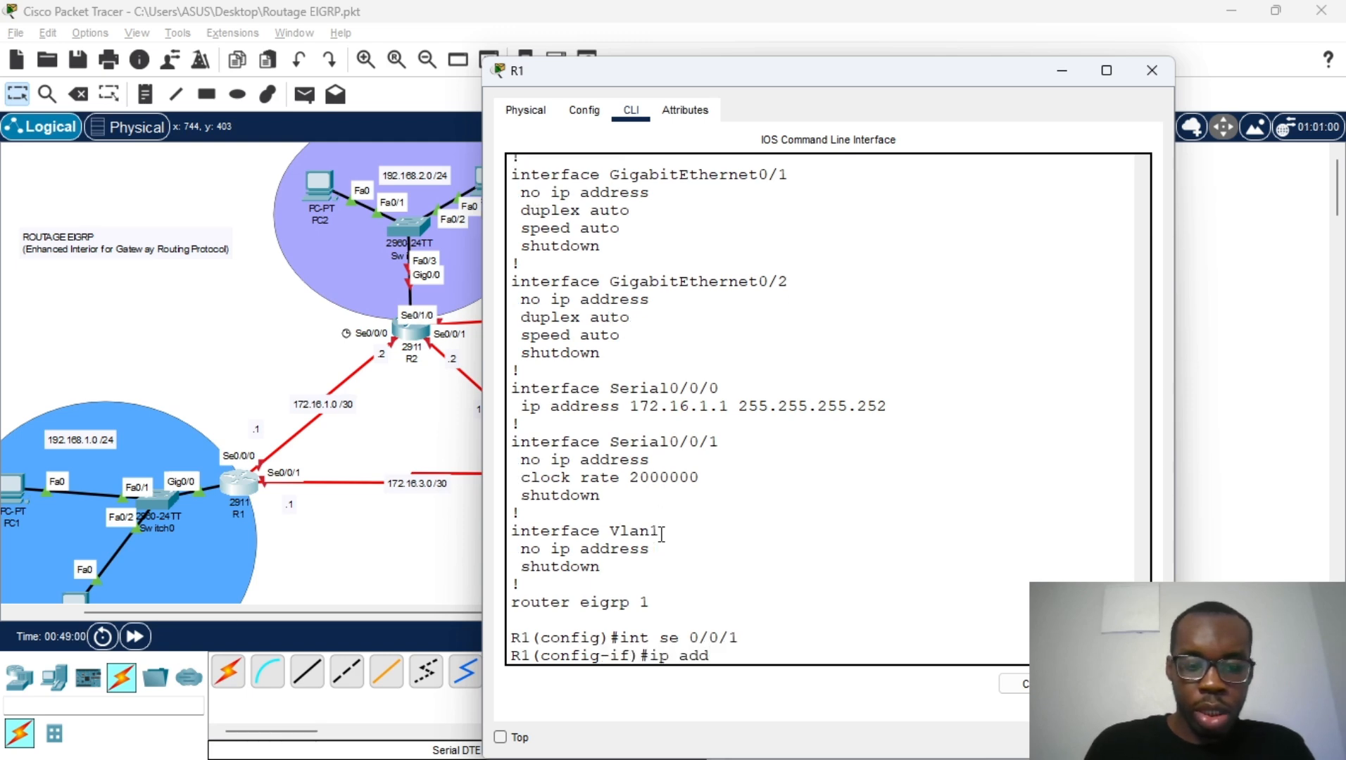
pyautogui.press('Tab')
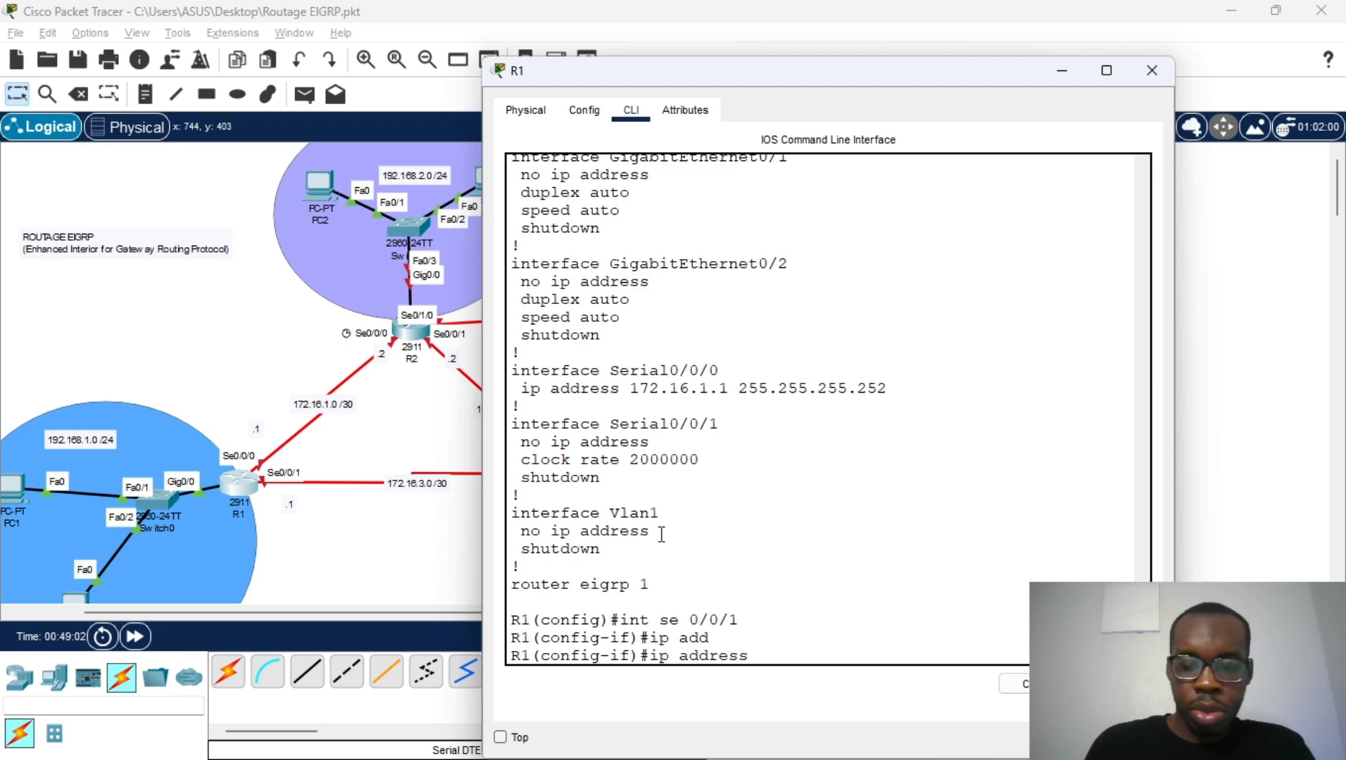
pyautogui.write('172.16')
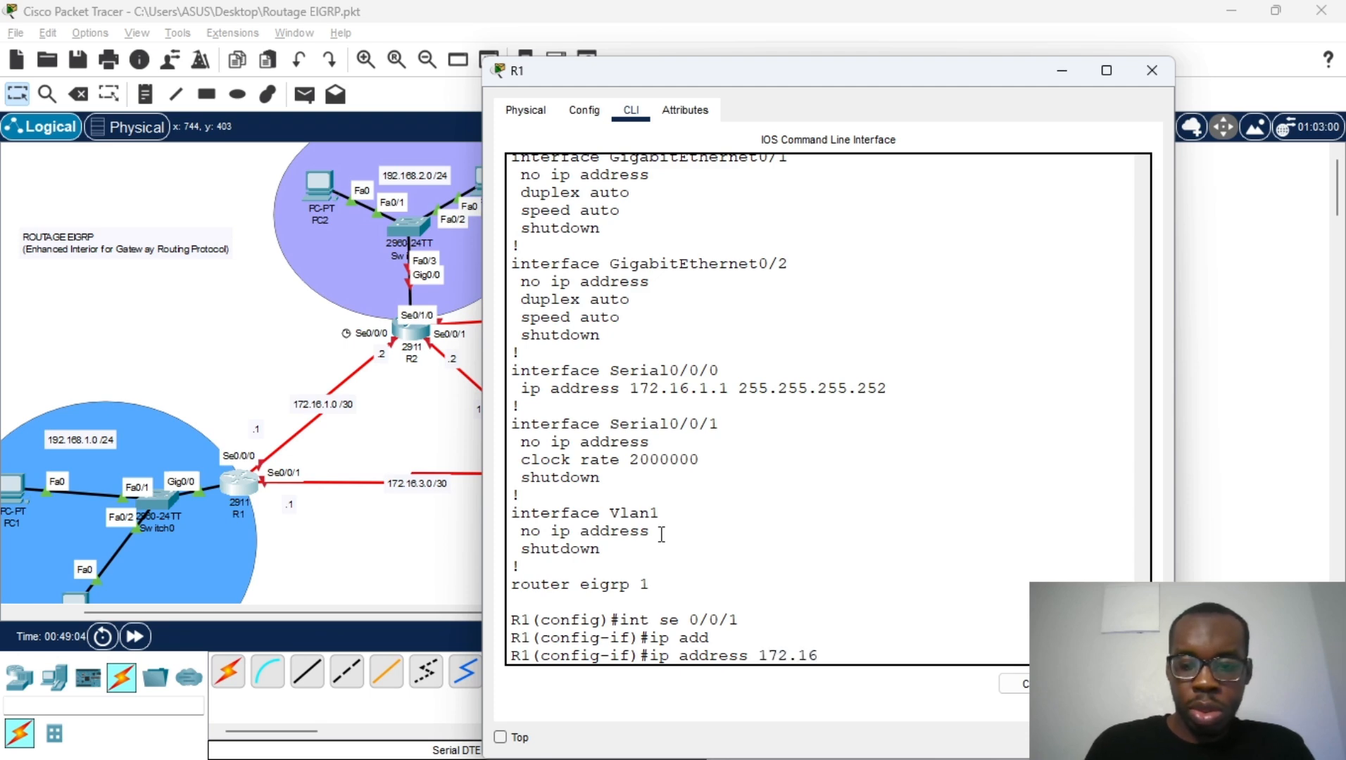
pyautogui.write('.3.1')
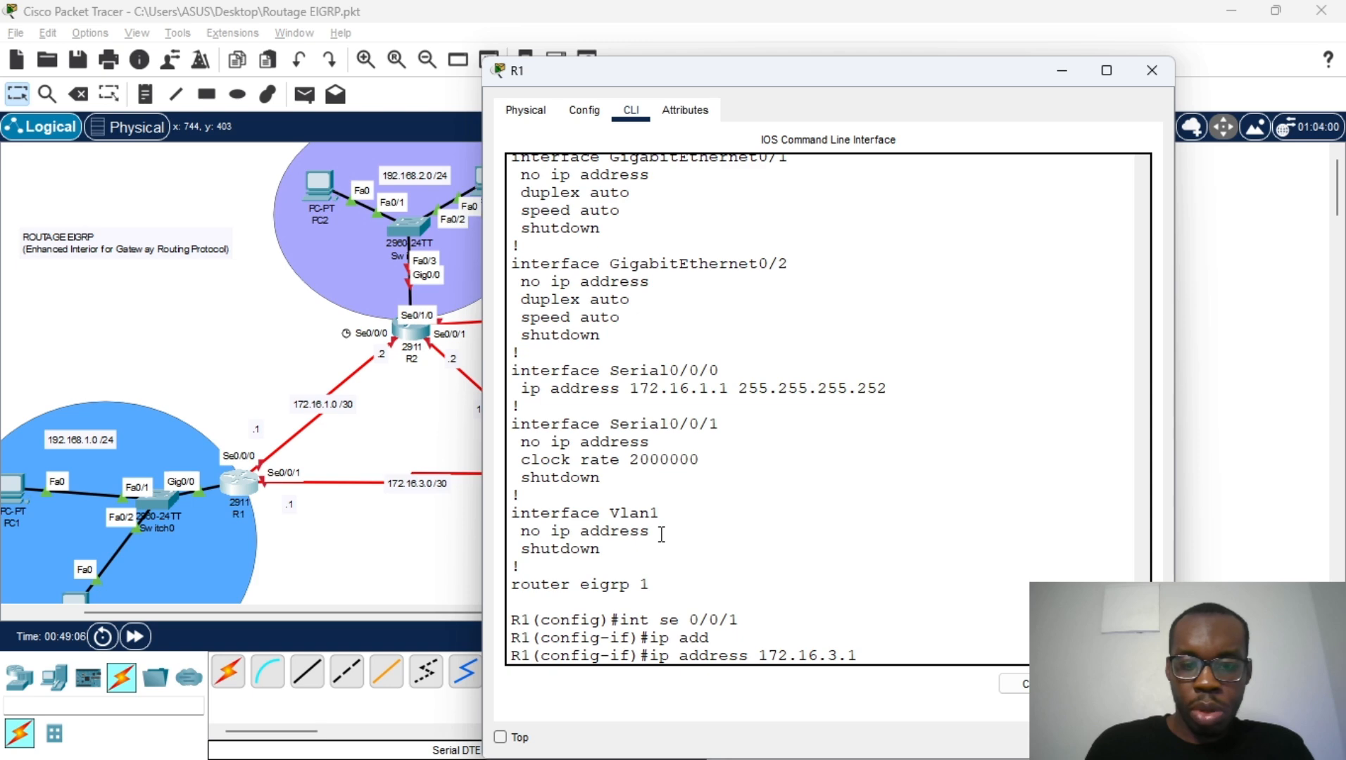
pyautogui.write(' 02')
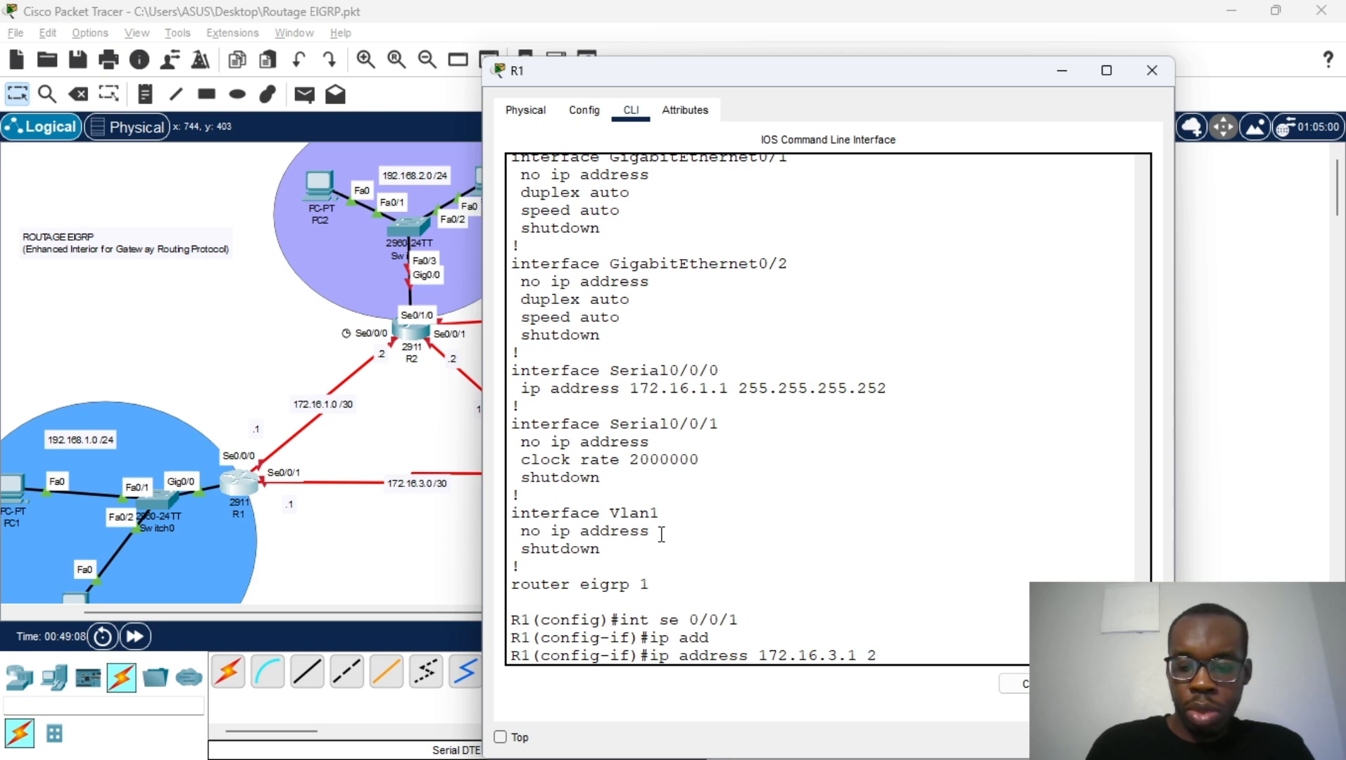
pyautogui.write('55.255.25')
pyautogui.write('252')
pyautogui.press('Return')
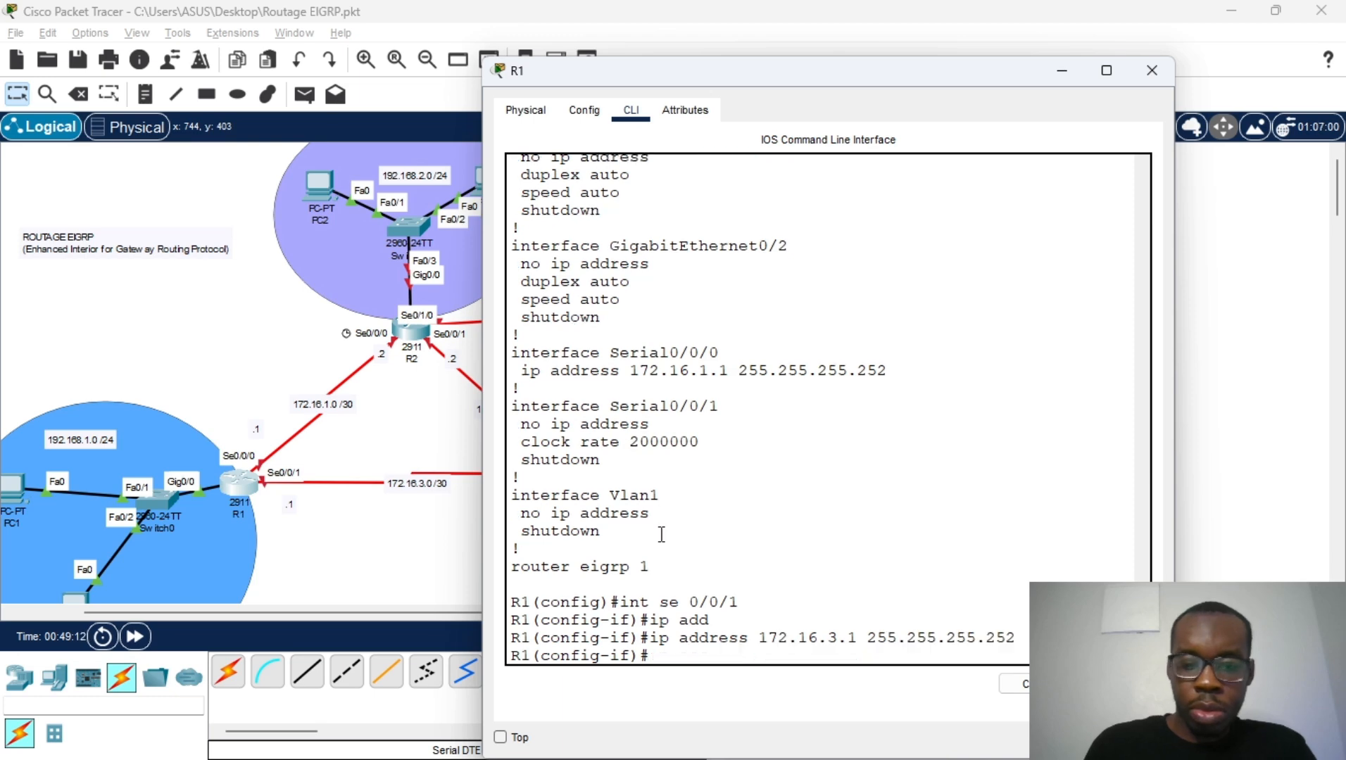
pyautogui.write('no sh')
pyautogui.press('Return')
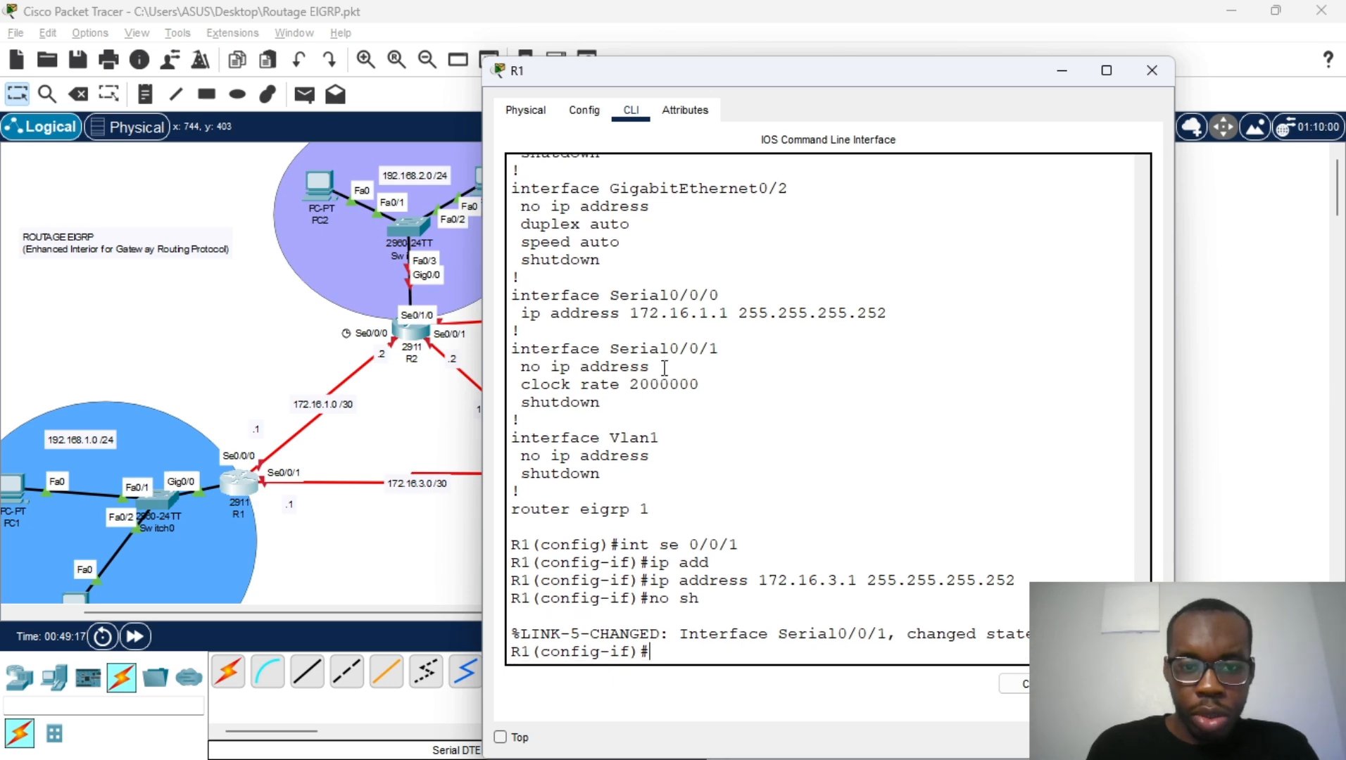
# Examine the shutdown entries of R1's interfaces in the running configuration output already displayed
pyautogui.scroll(3, 665, 369)
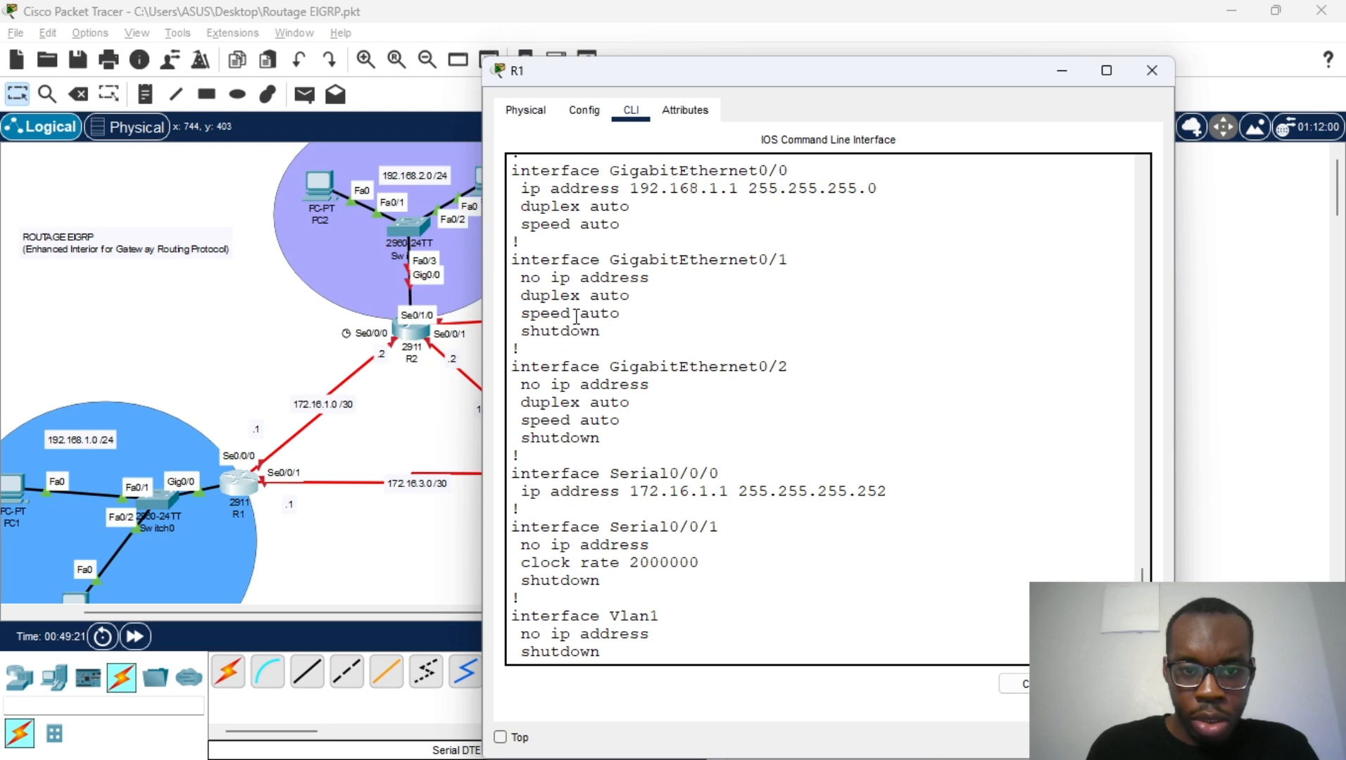
pyautogui.moveTo(601, 335); pyautogui.dragTo(540, 331)
pyautogui.scroll(1, 626, 289)
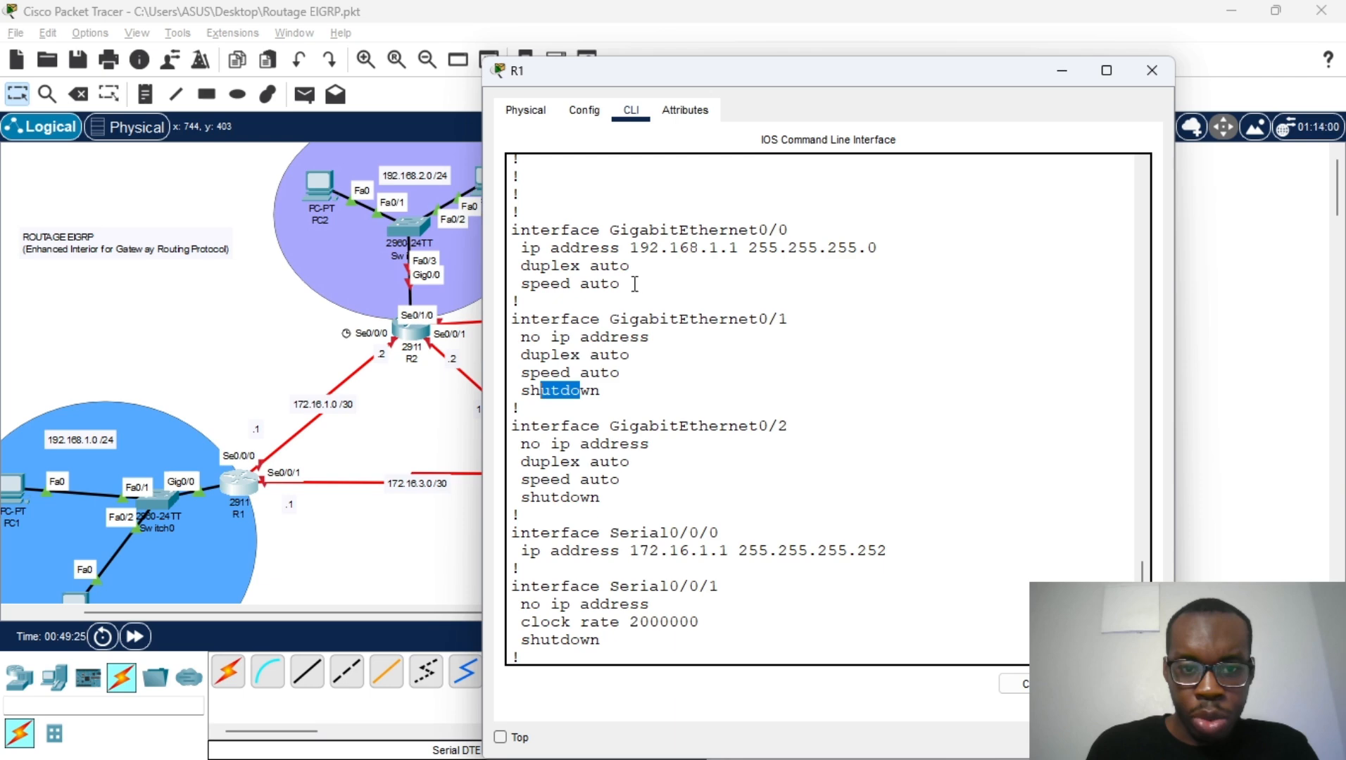
# Check the Serial0/0/0 entry in R1's displayed configuration, save R1's configuration with do wr and close its window
pyautogui.scroll(-2, 594, 304)
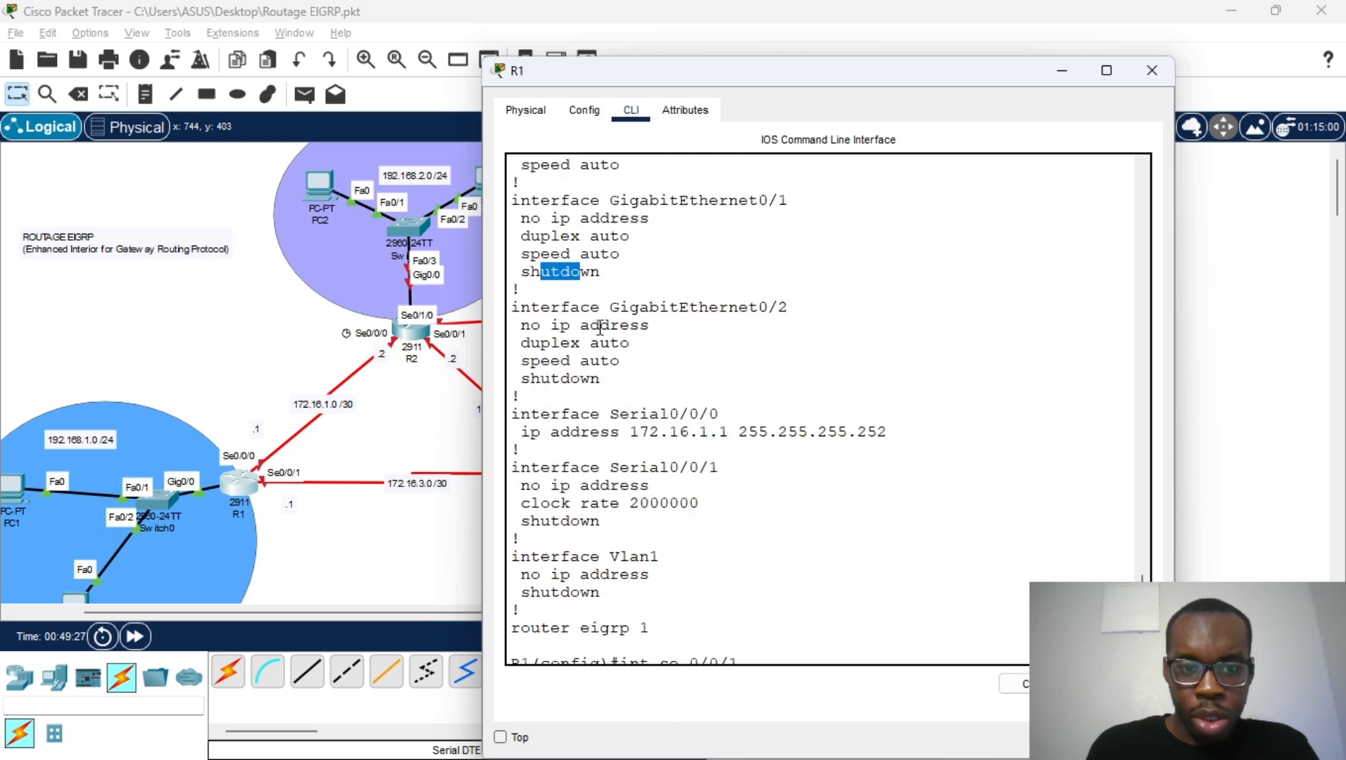
pyautogui.scroll(-1, 602, 328)
pyautogui.press('Return')
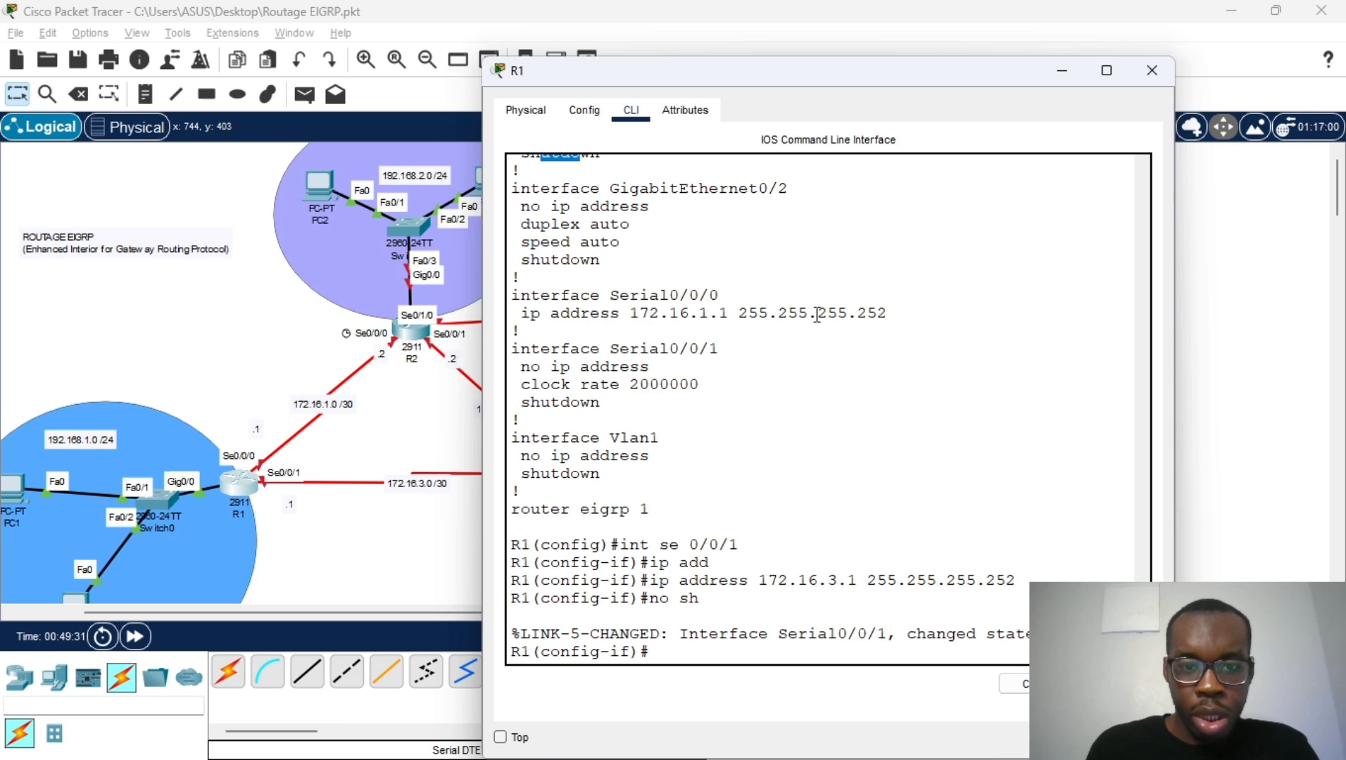
pyautogui.moveTo(817, 312); pyautogui.dragTo(550, 316)
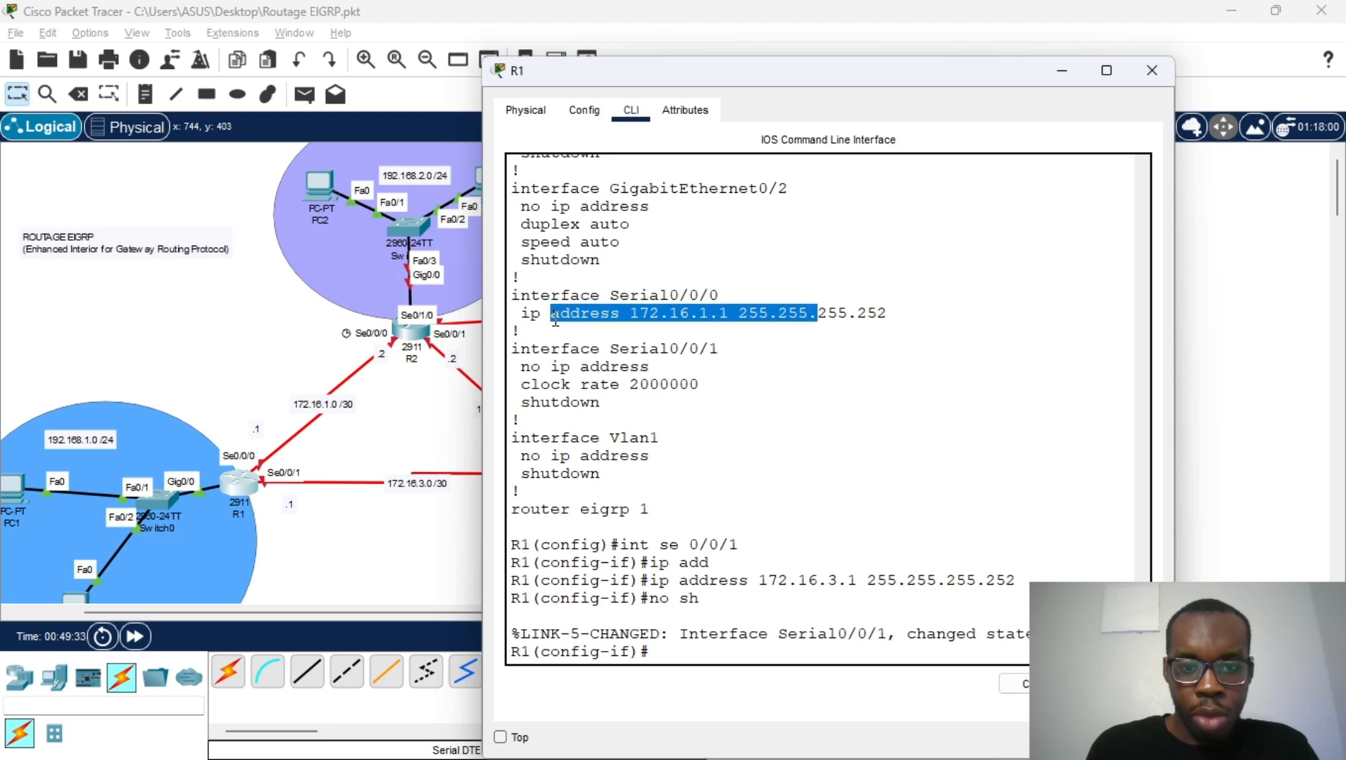
pyautogui.click(737, 473)
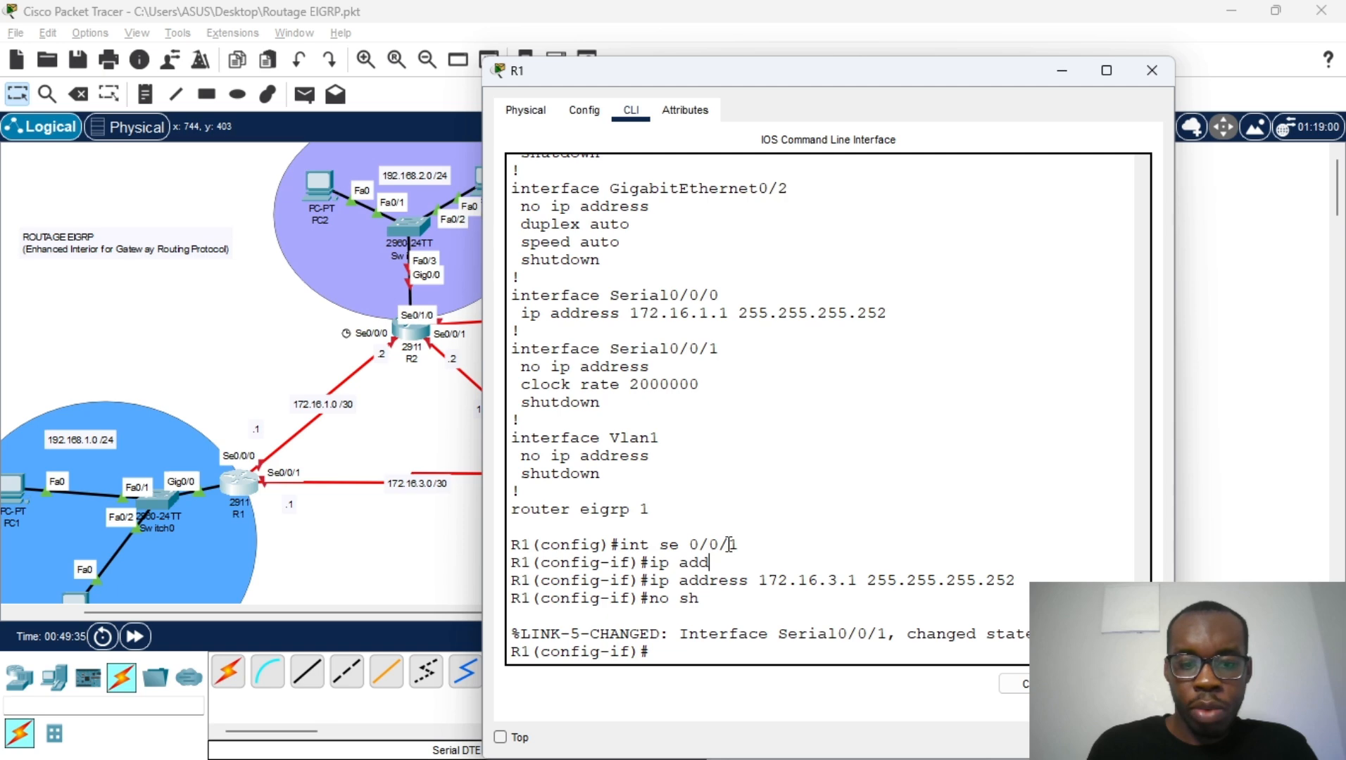
pyautogui.press('Return')
pyautogui.write('do')
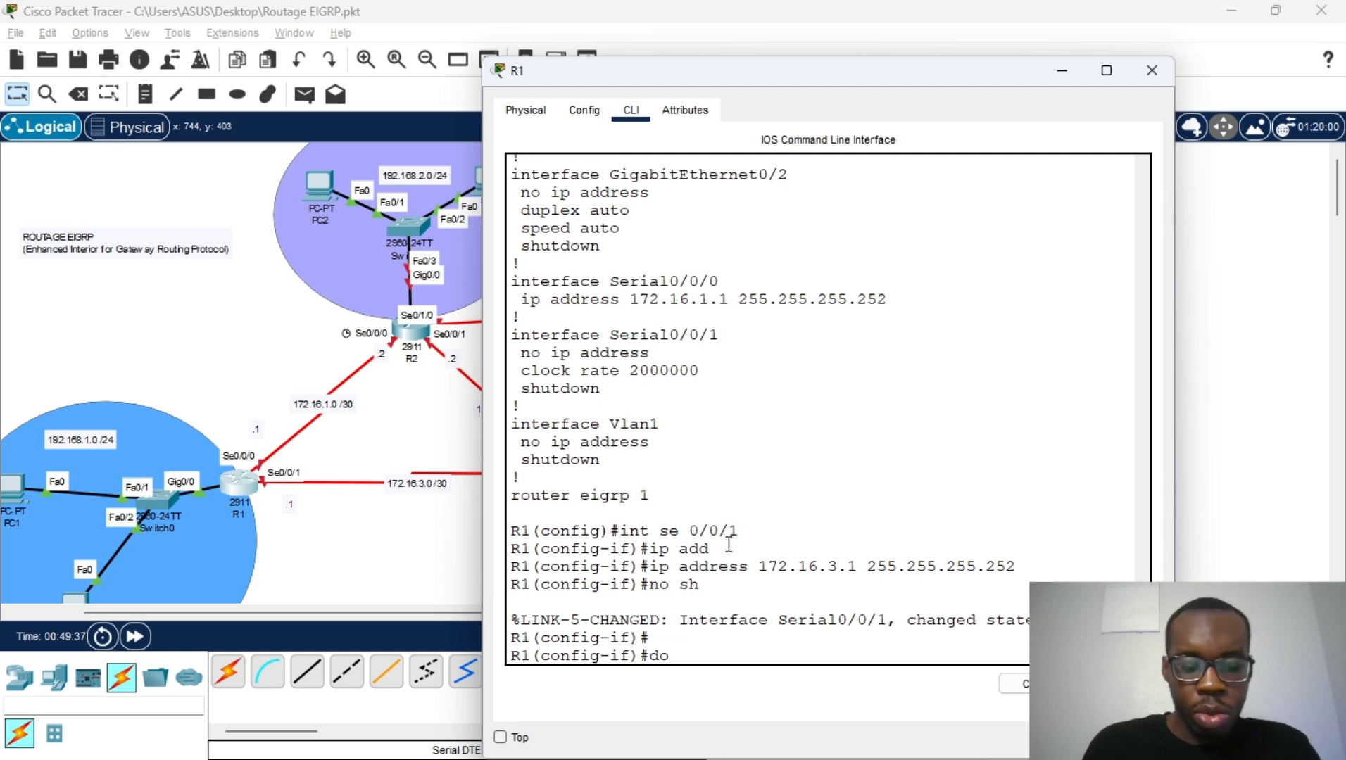
pyautogui.write(' wr')
pyautogui.press('Return')
pyautogui.press('Return')
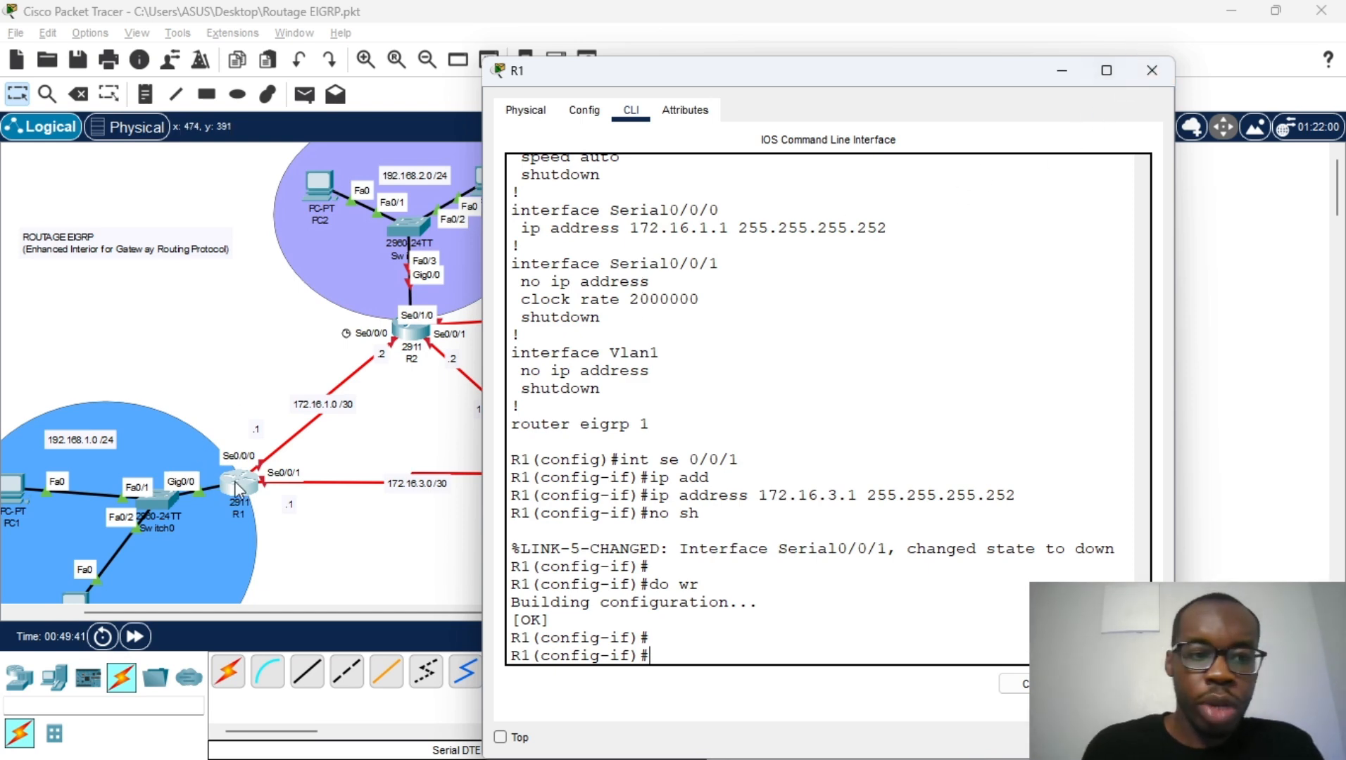
pyautogui.click(1144, 70)
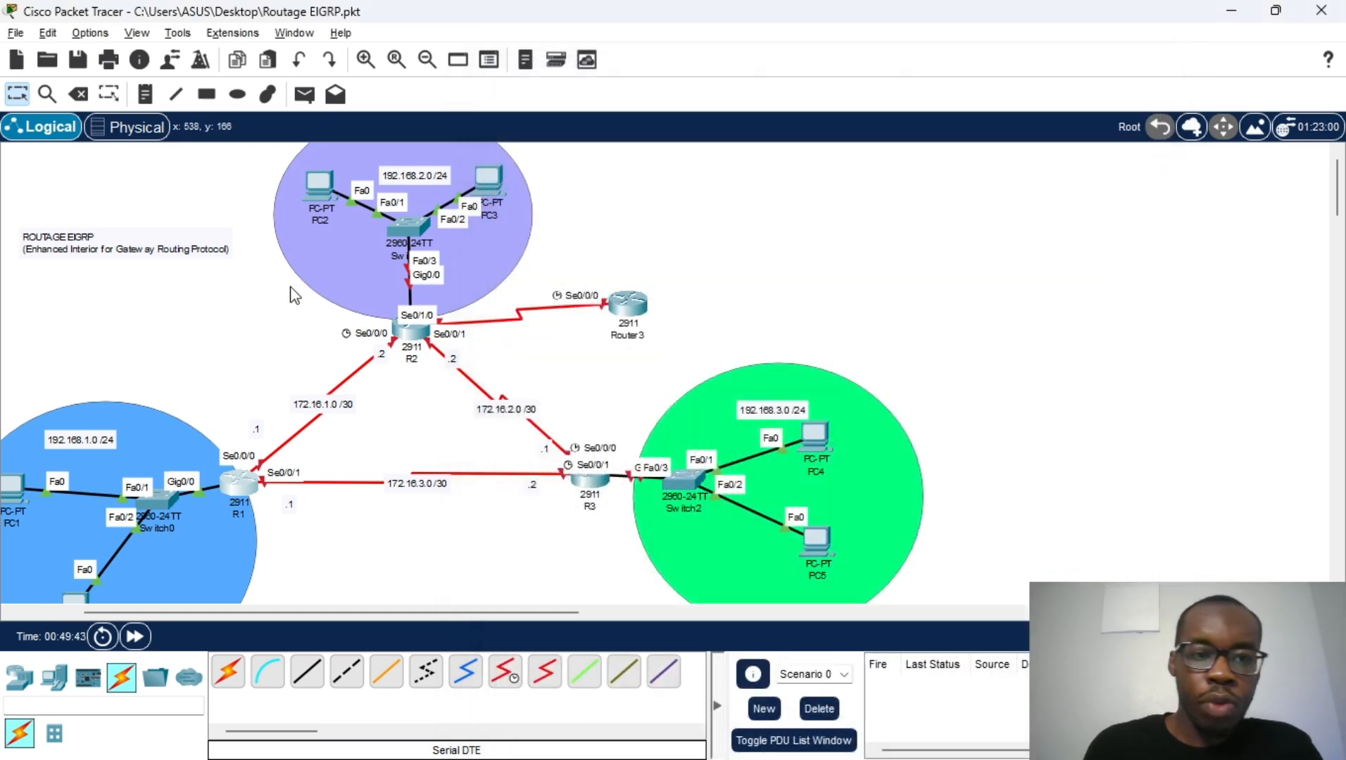
# Open R2's command line and decline the initial configuration dialog
pyautogui.click(402, 343)
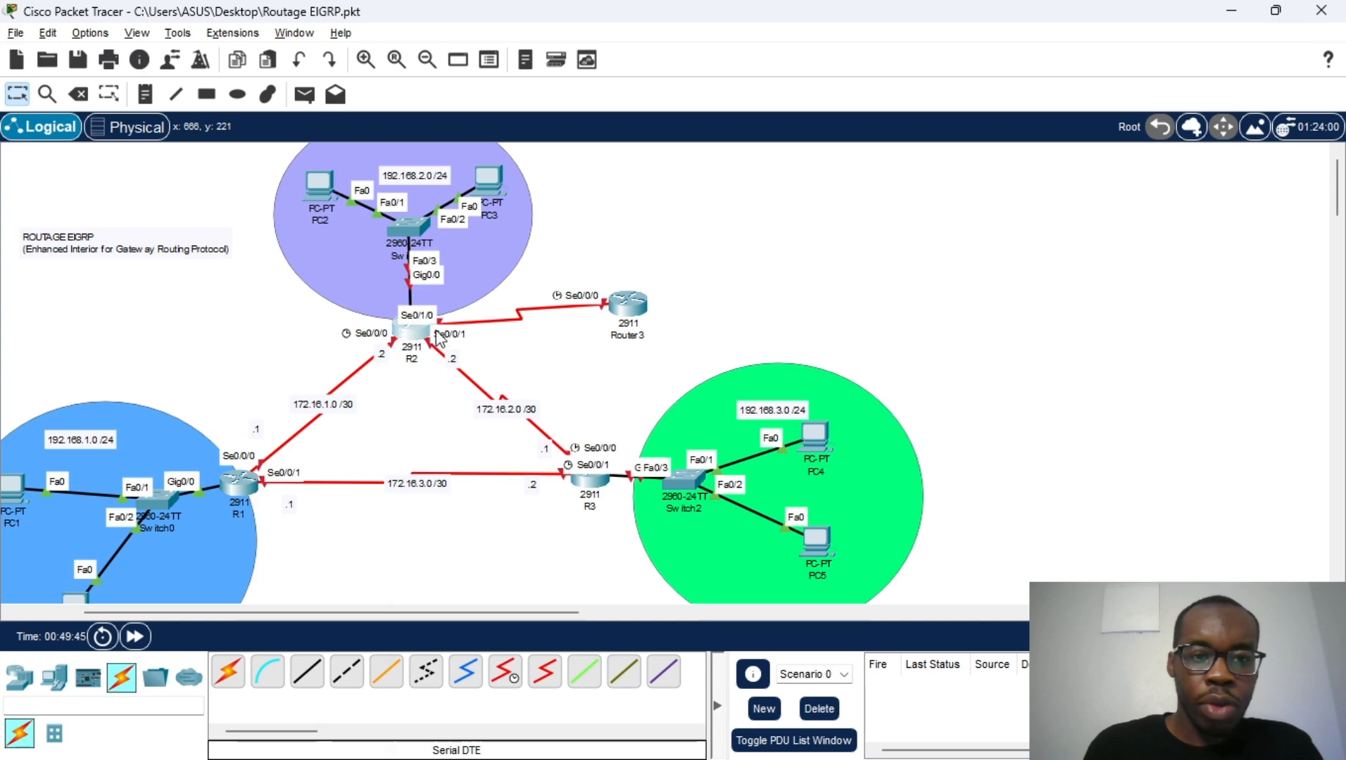
pyautogui.click(536, 110)
pyautogui.click(699, 434)
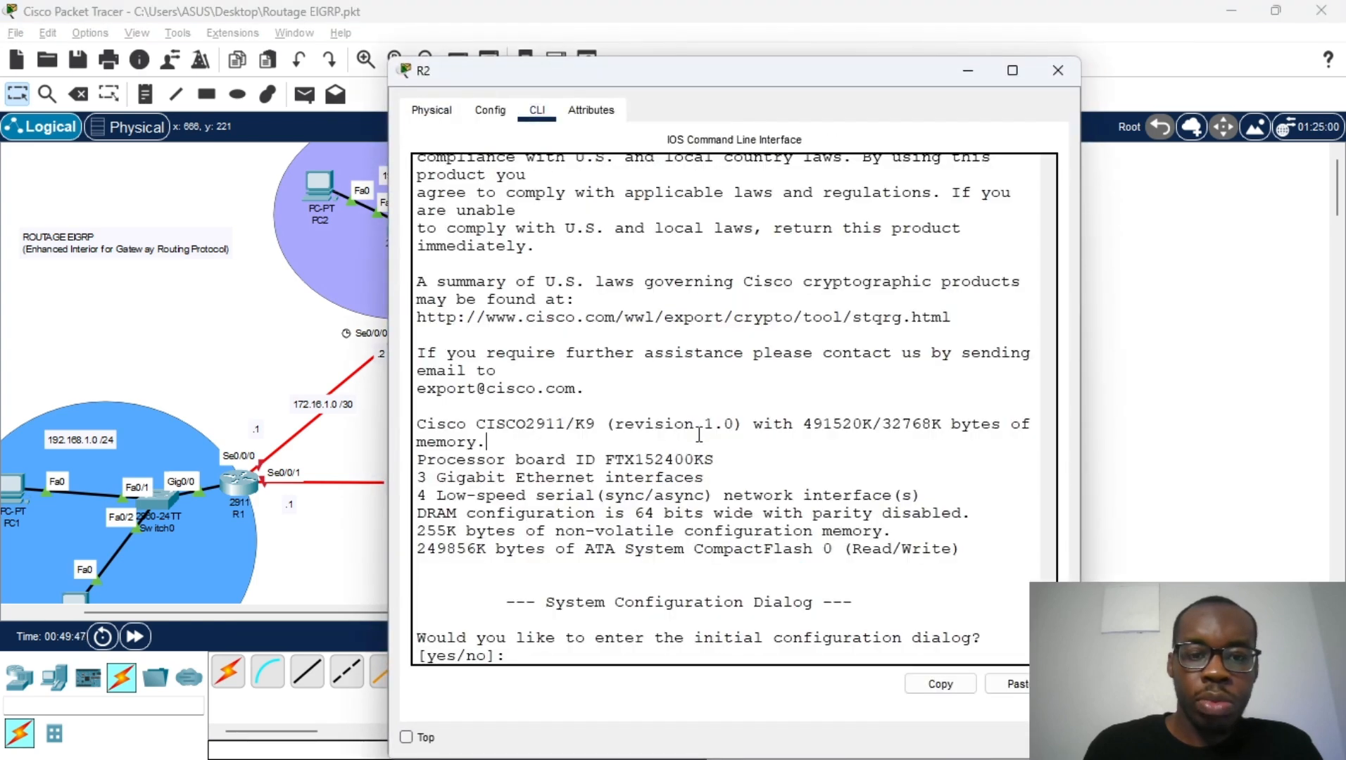
pyautogui.write('np')
pyautogui.press('BackSpace')
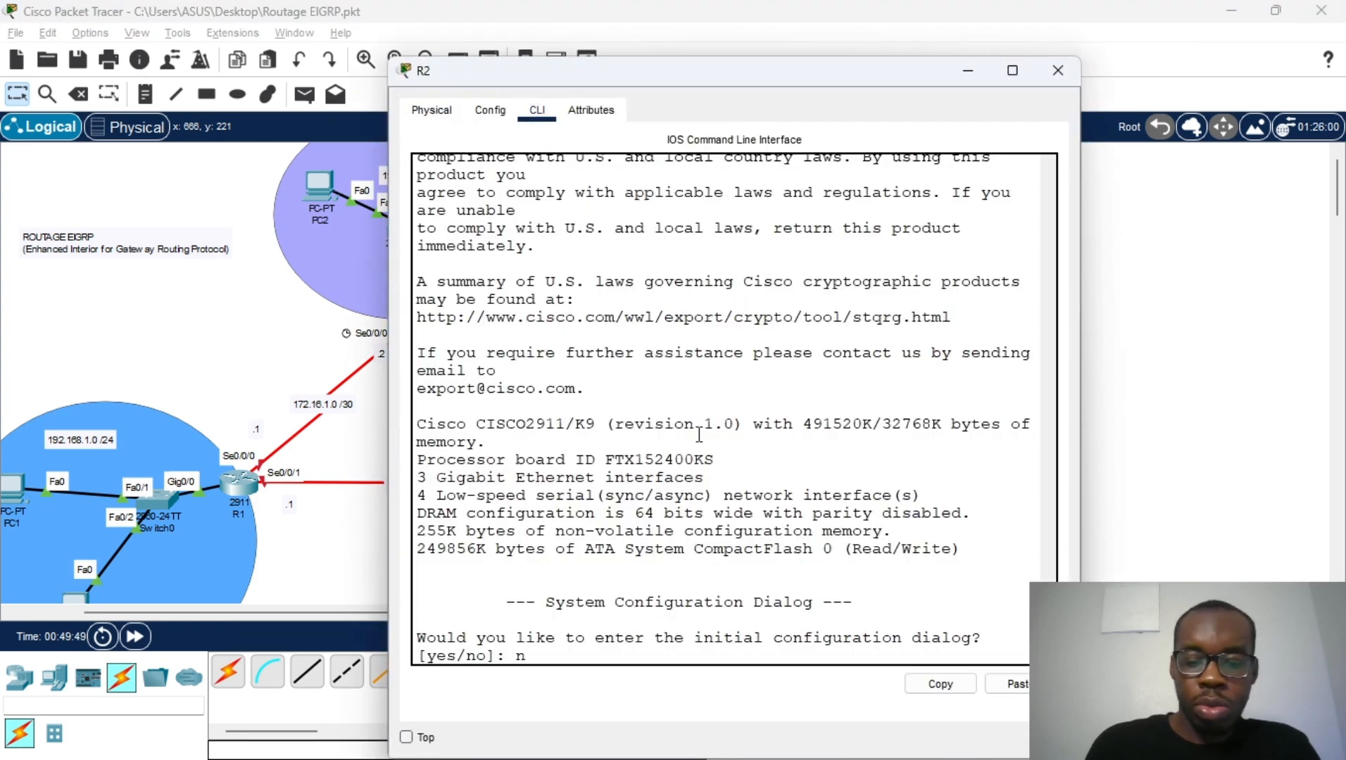
pyautogui.write('o')
pyautogui.press('Return')
pyautogui.press('Return')
pyautogui.press('Return')
# Enter privileged mode and global configuration mode on R2
pyautogui.write('en')
pyautogui.press('Return')
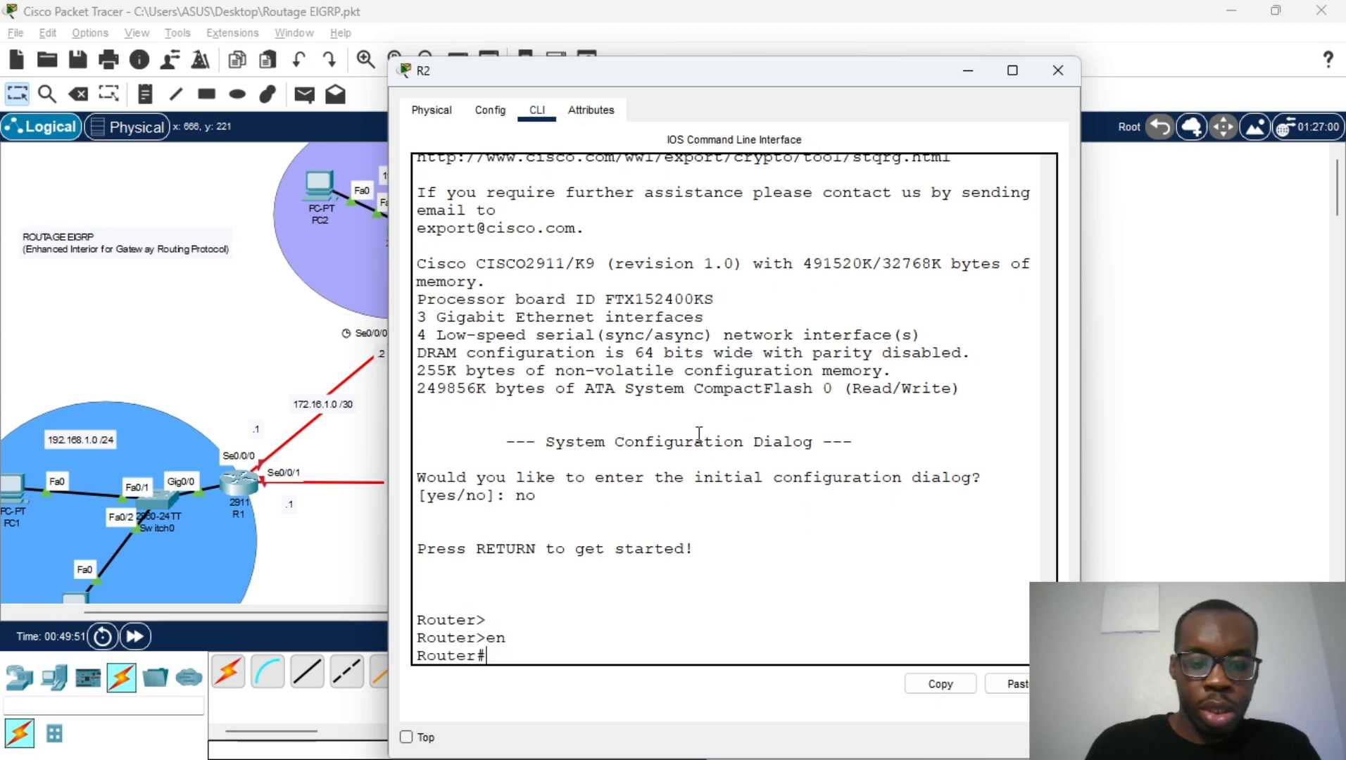
pyautogui.write('conf t')
pyautogui.press('Return')
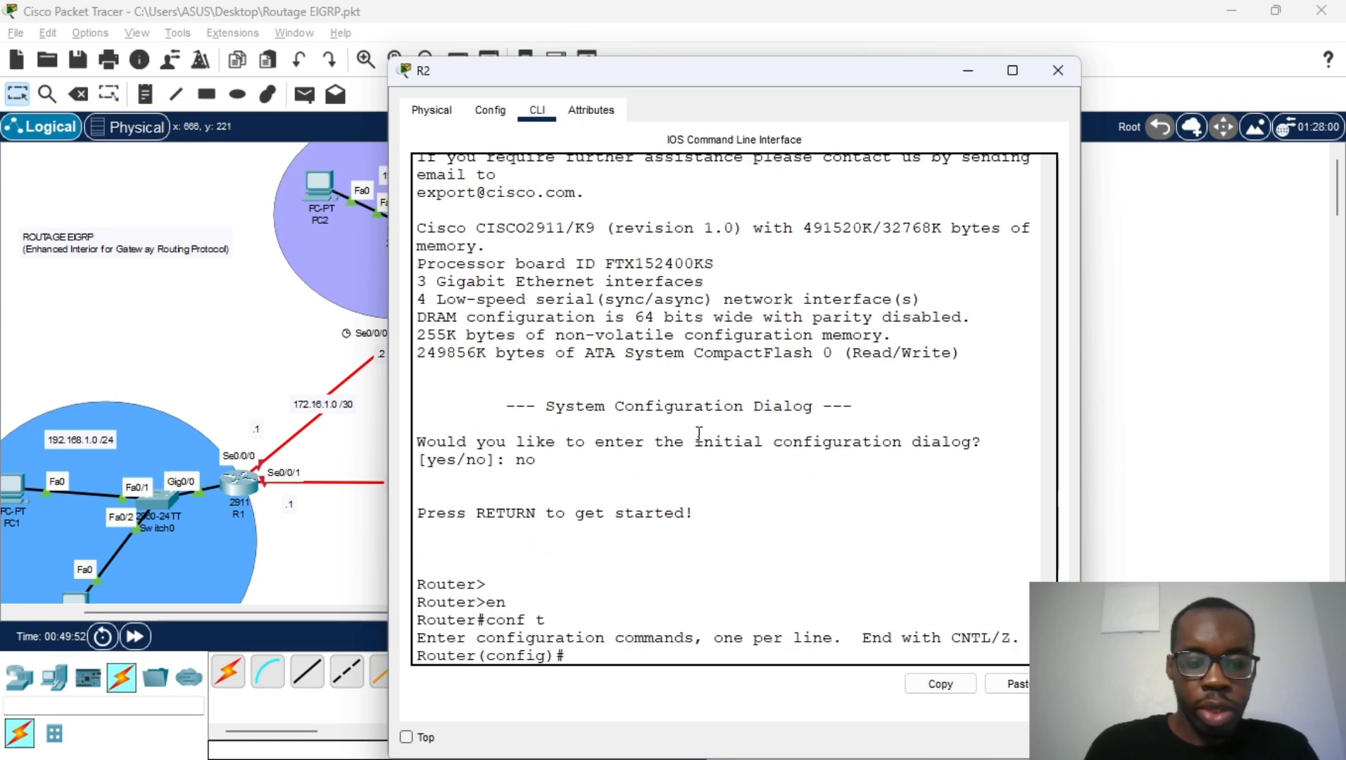
# Try to enter interface configuration for FastEthernet 0/0 on R2
pyautogui.write('i')
pyautogui.write('nt')
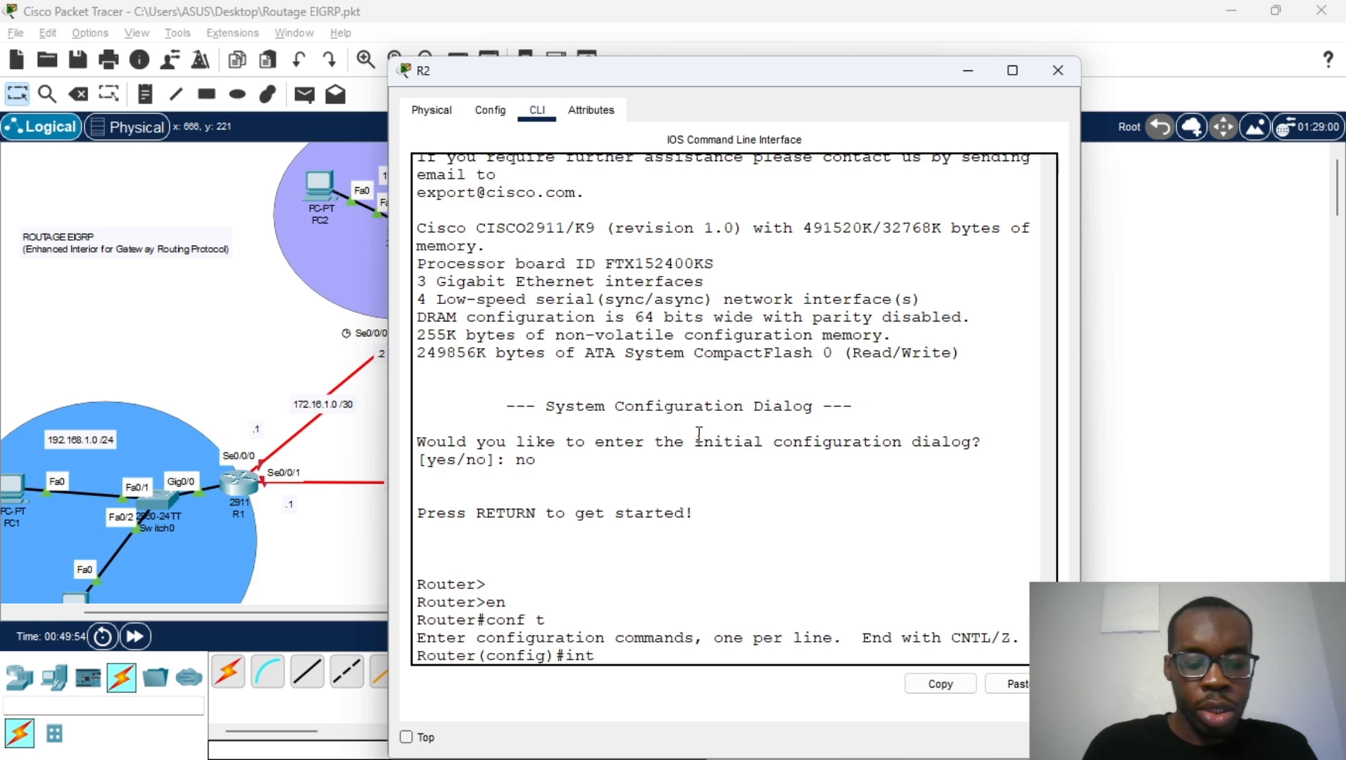
pyautogui.write(' fa 0/0')
pyautogui.press('Return')
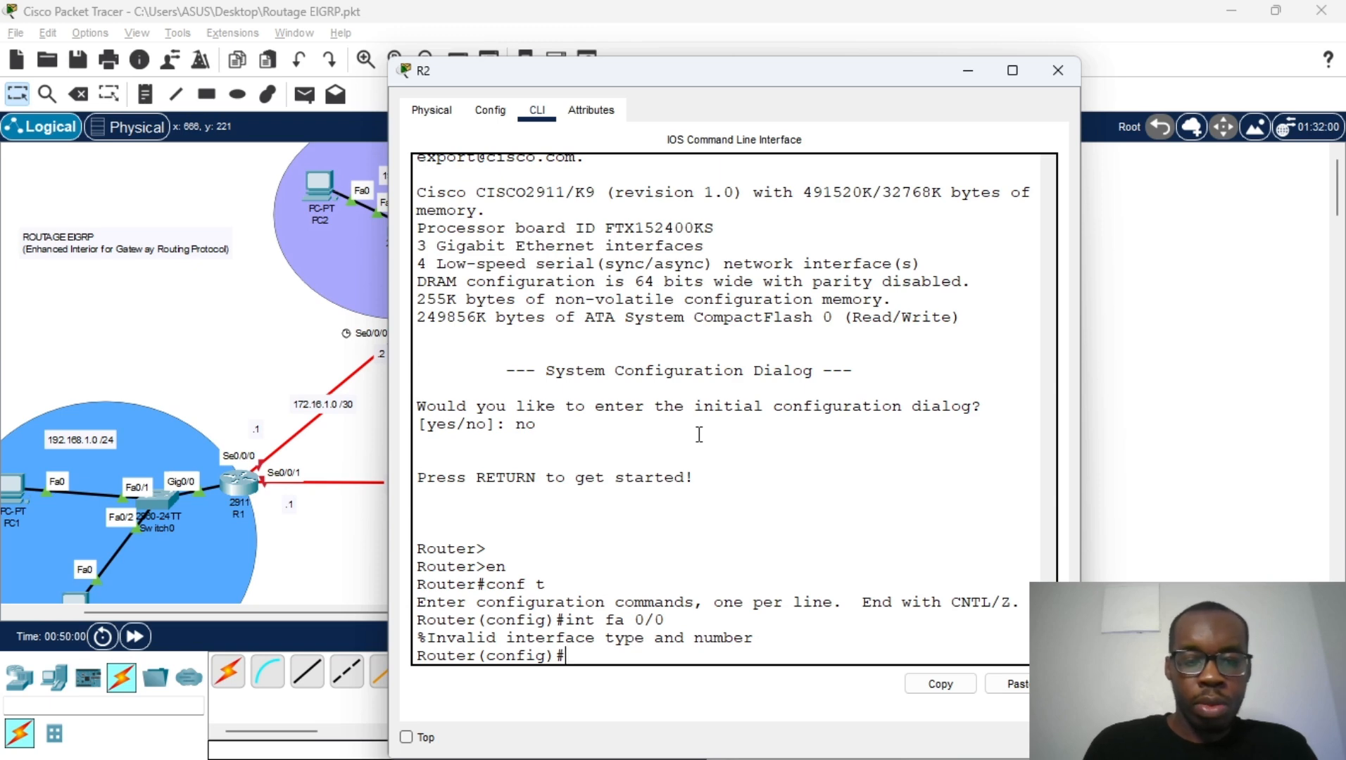
# Enter interface configuration for GigabitEthernet 0/0 on R2
pyautogui.write('i')
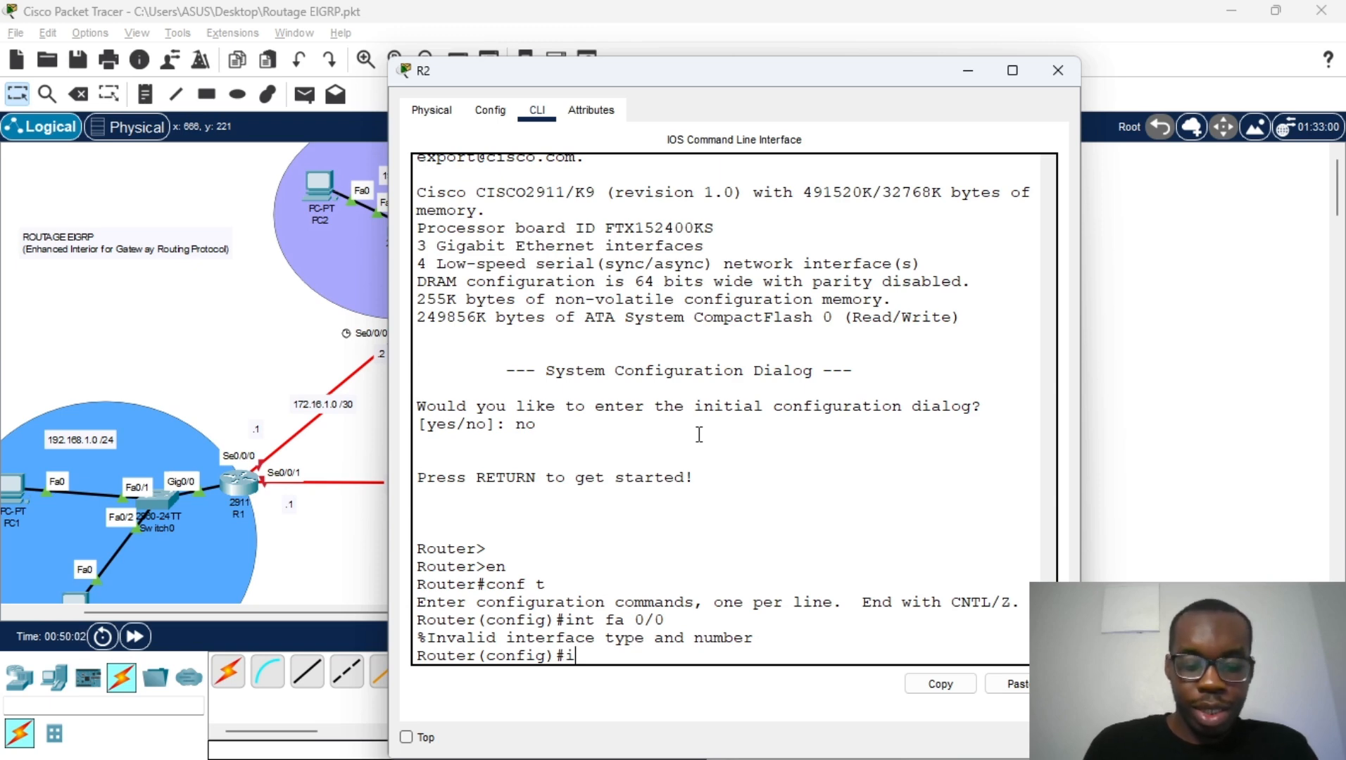
pyautogui.write('nt g 0/0')
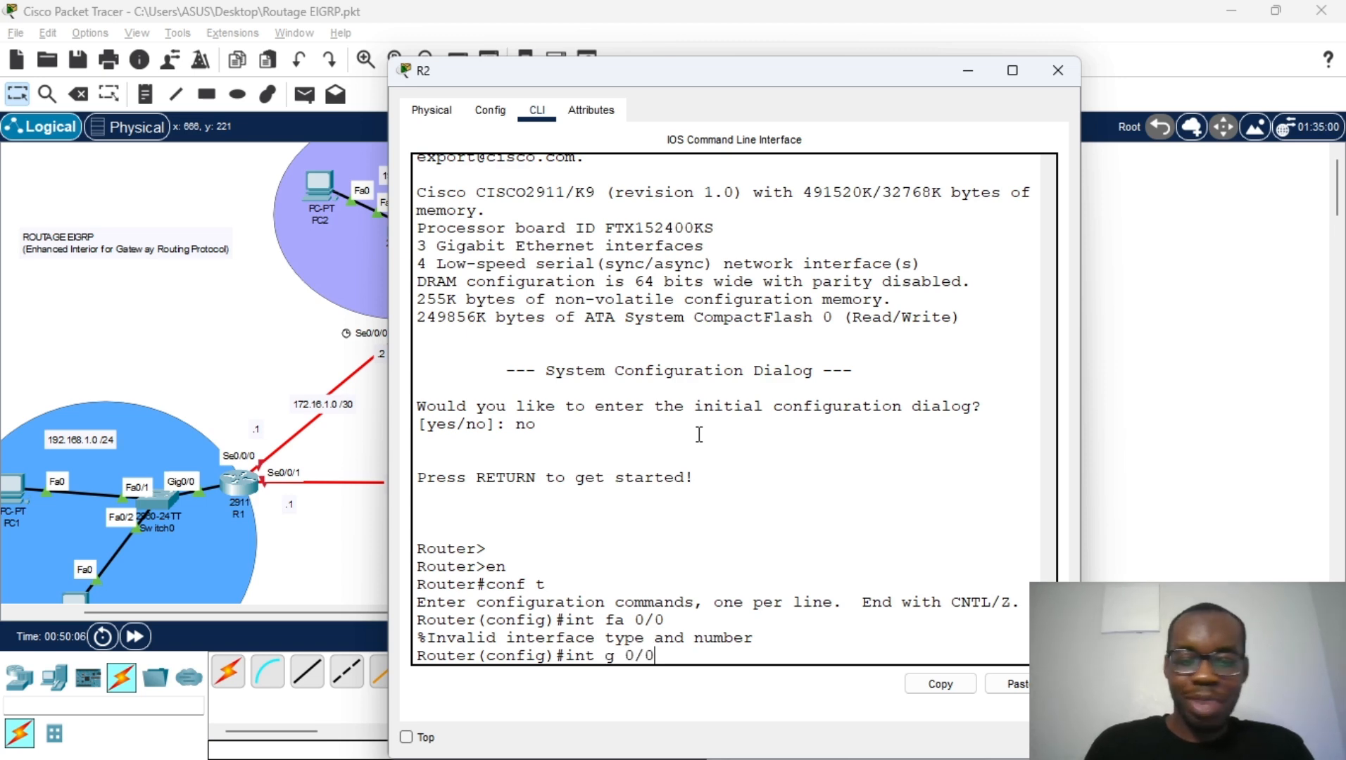
pyautogui.press('Return')
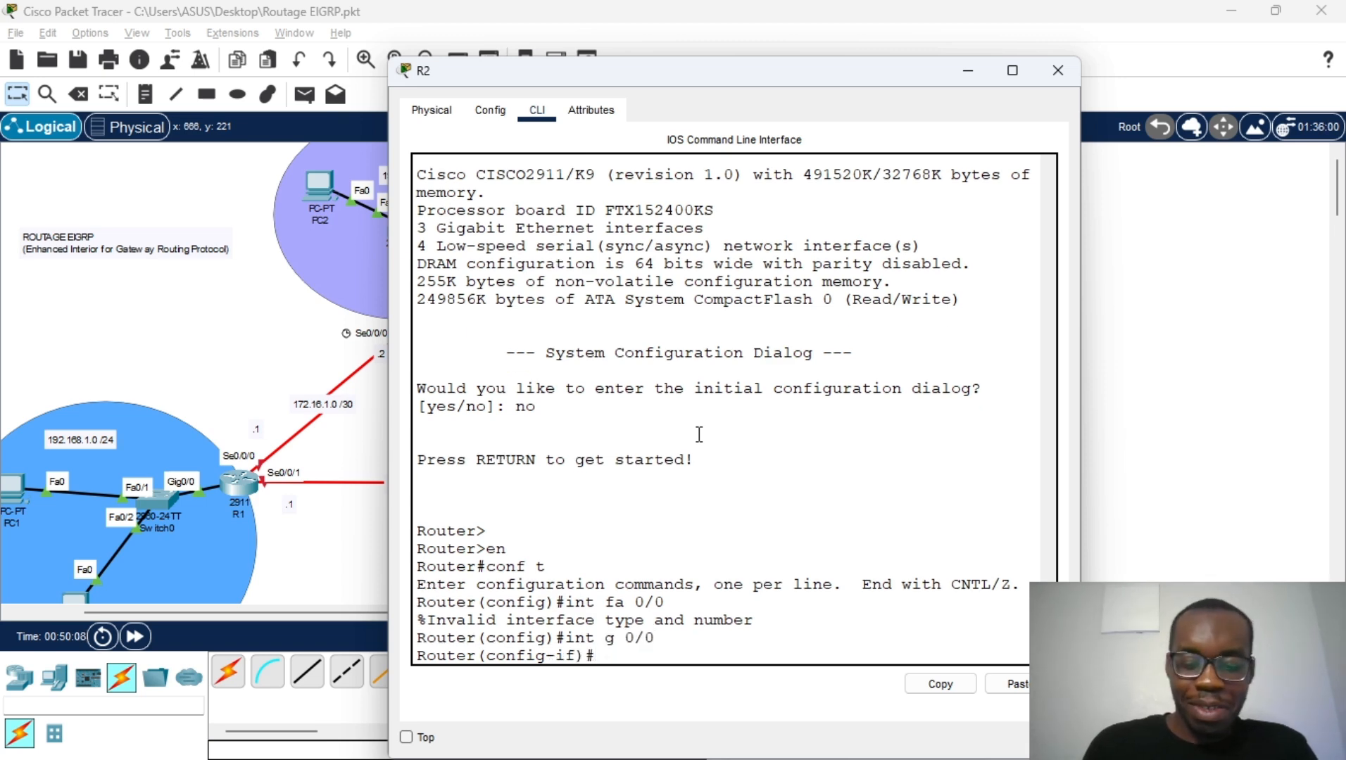
# Try to assign IP address 192.168.2.0 with mask 255.255.255.0 to R2's GigabitEthernet 0/0
pyautogui.write('ip add 1')
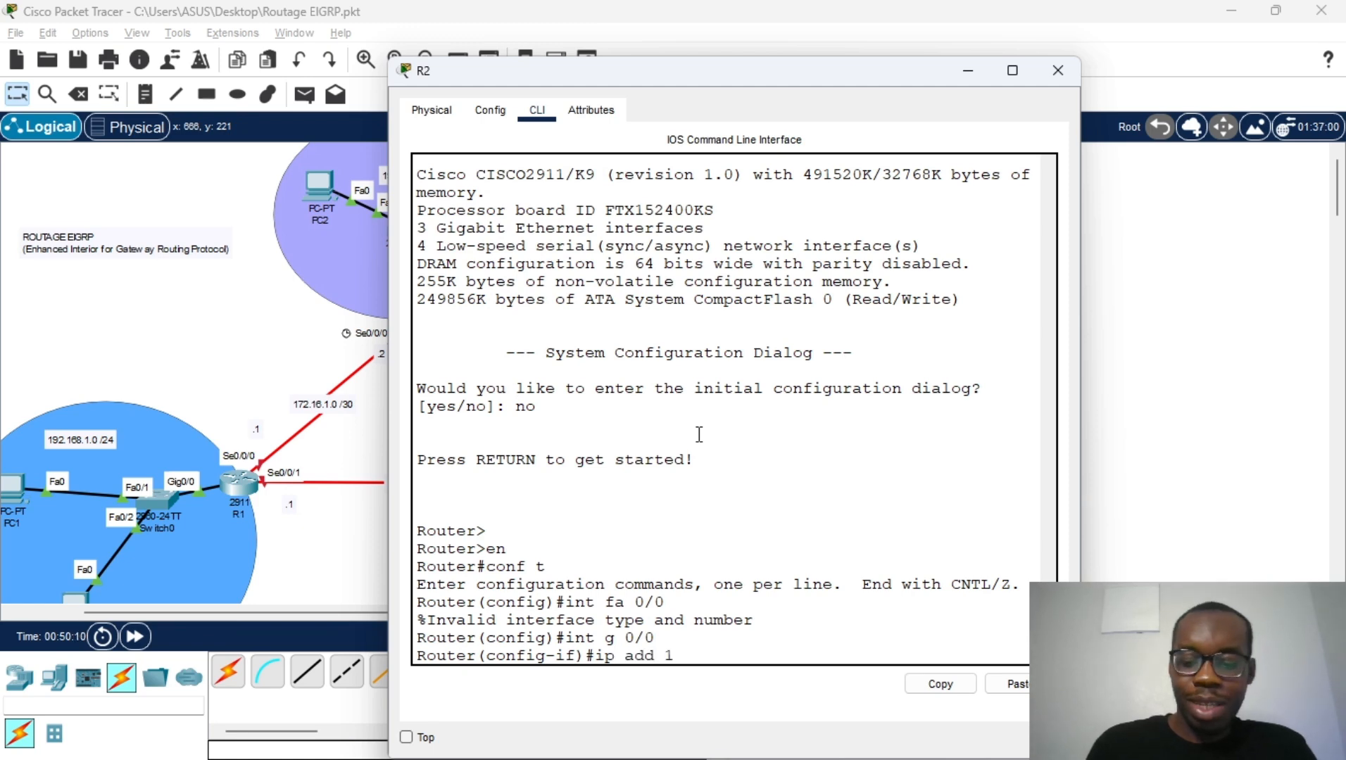
pyautogui.write('92.168.')
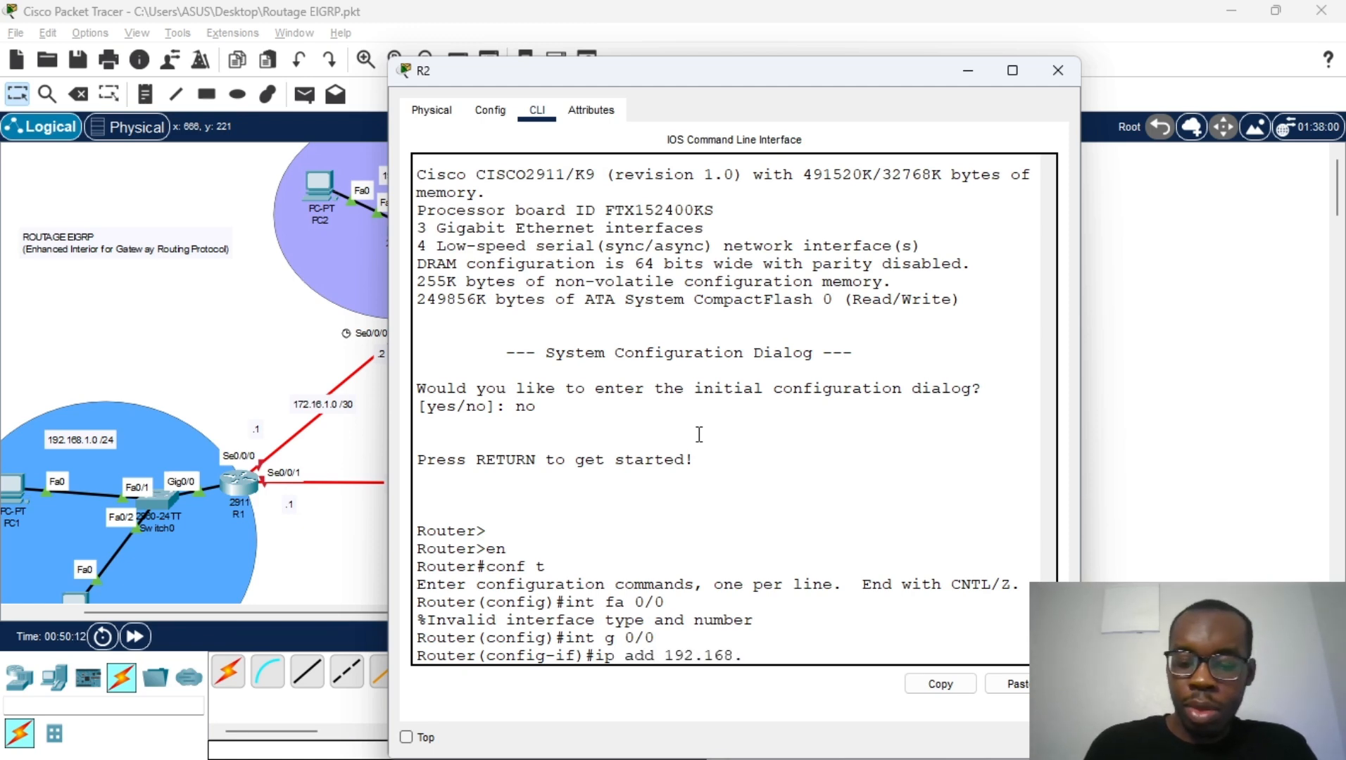
pyautogui.write('2.0 ')
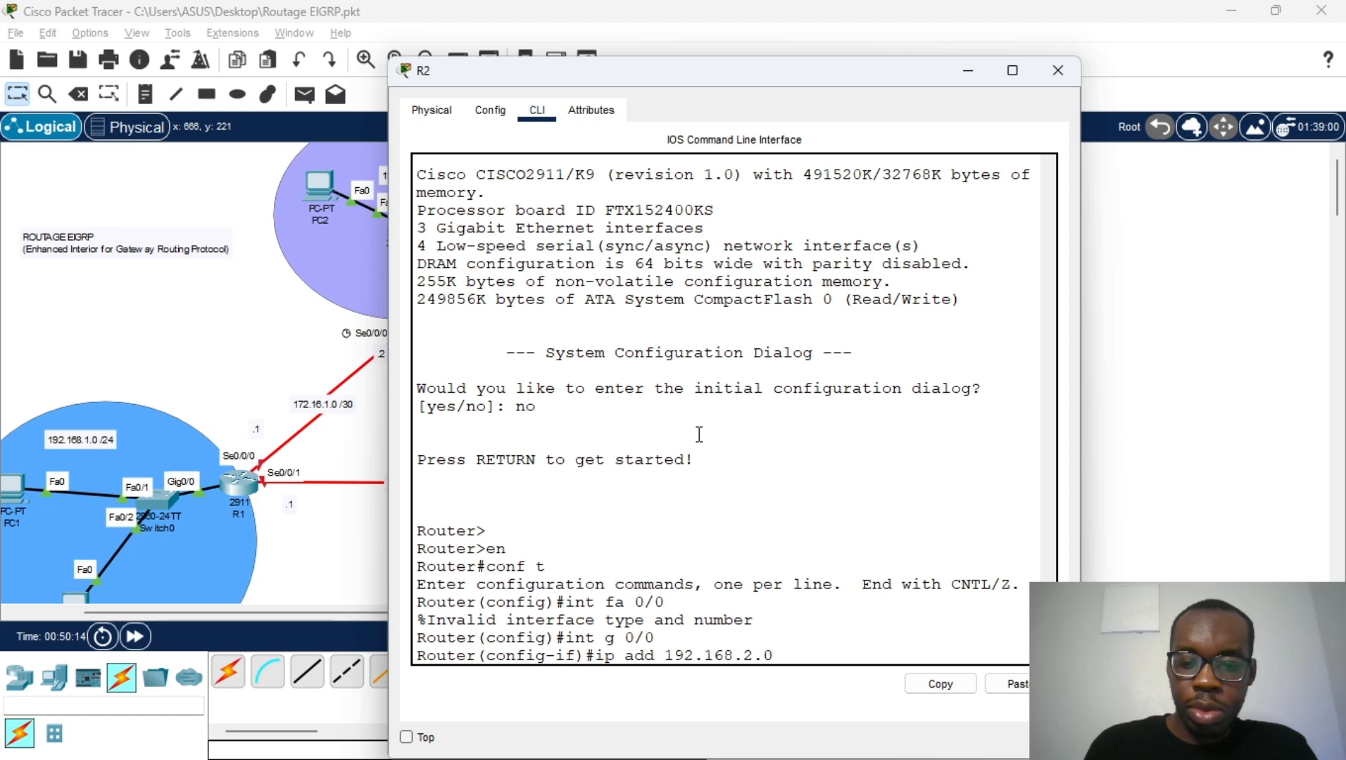
pyautogui.write('255.25')
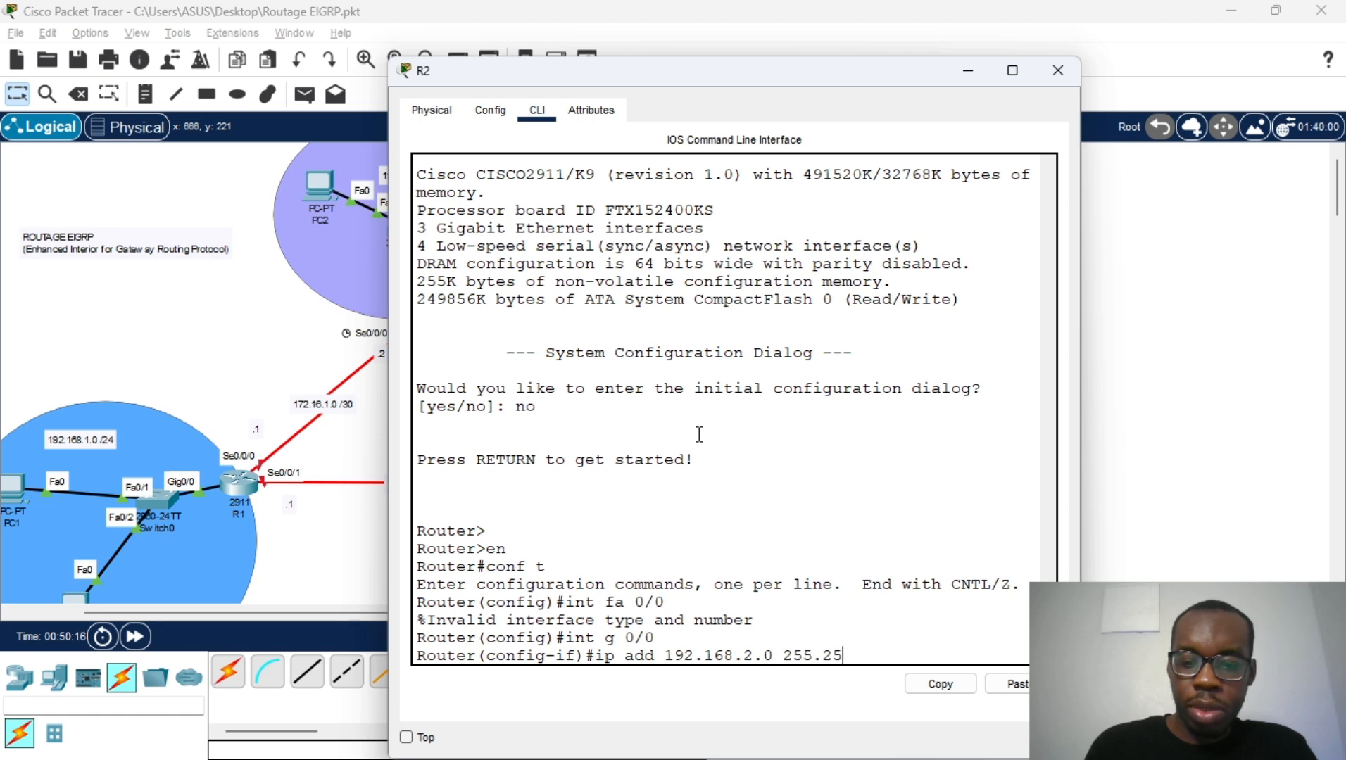
pyautogui.write('5.255')
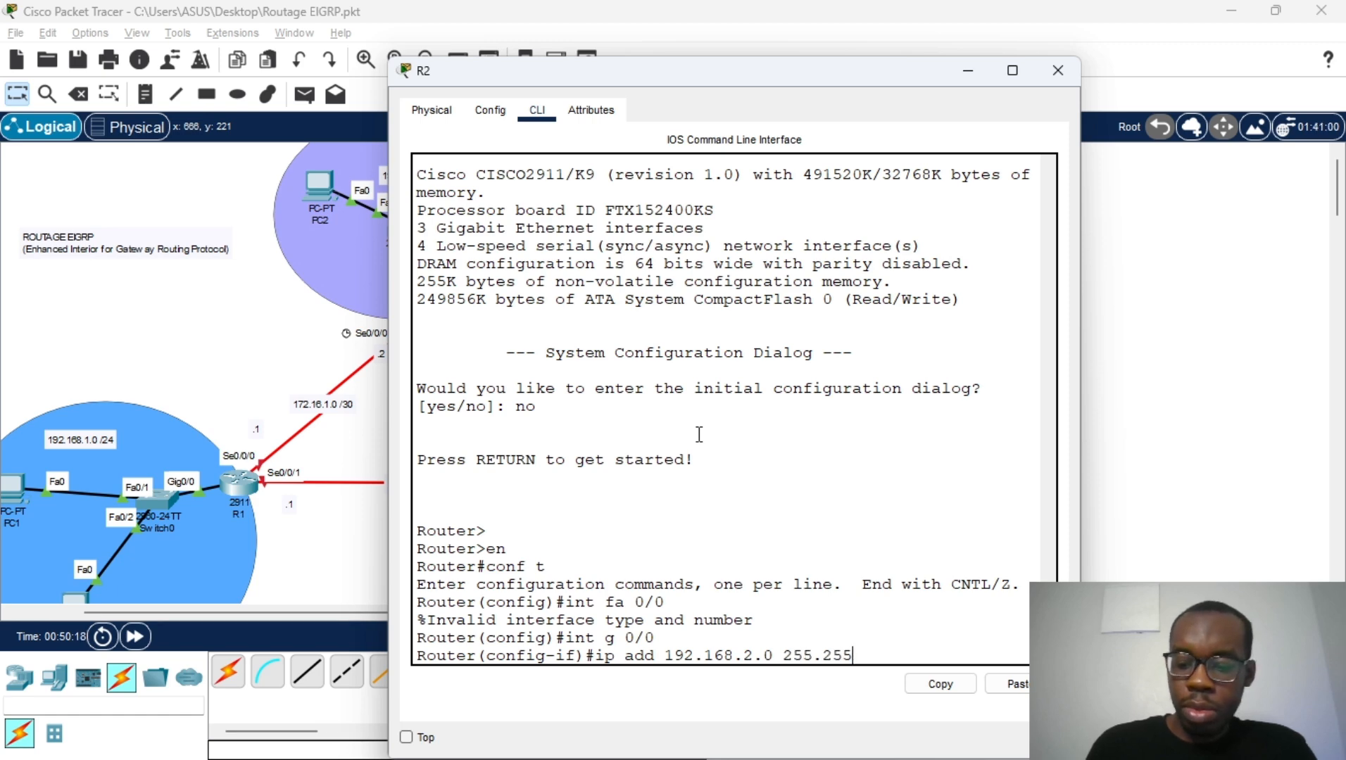
pyautogui.write('.0')
pyautogui.press('Return')
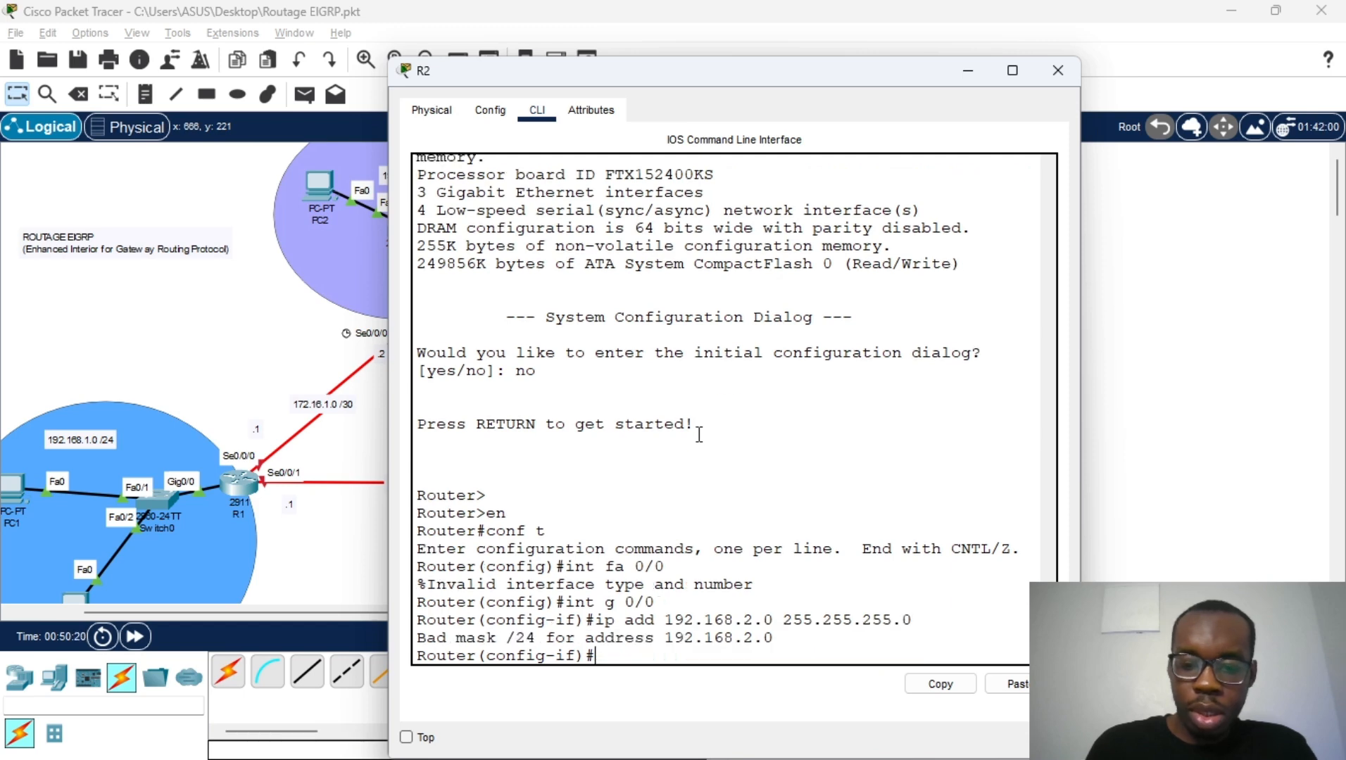
# Assign IP address 192.168.2.1 with mask 255.255.255.0 to R2's GigabitEthernet 0/0 and enable the interface
pyautogui.press('Up')
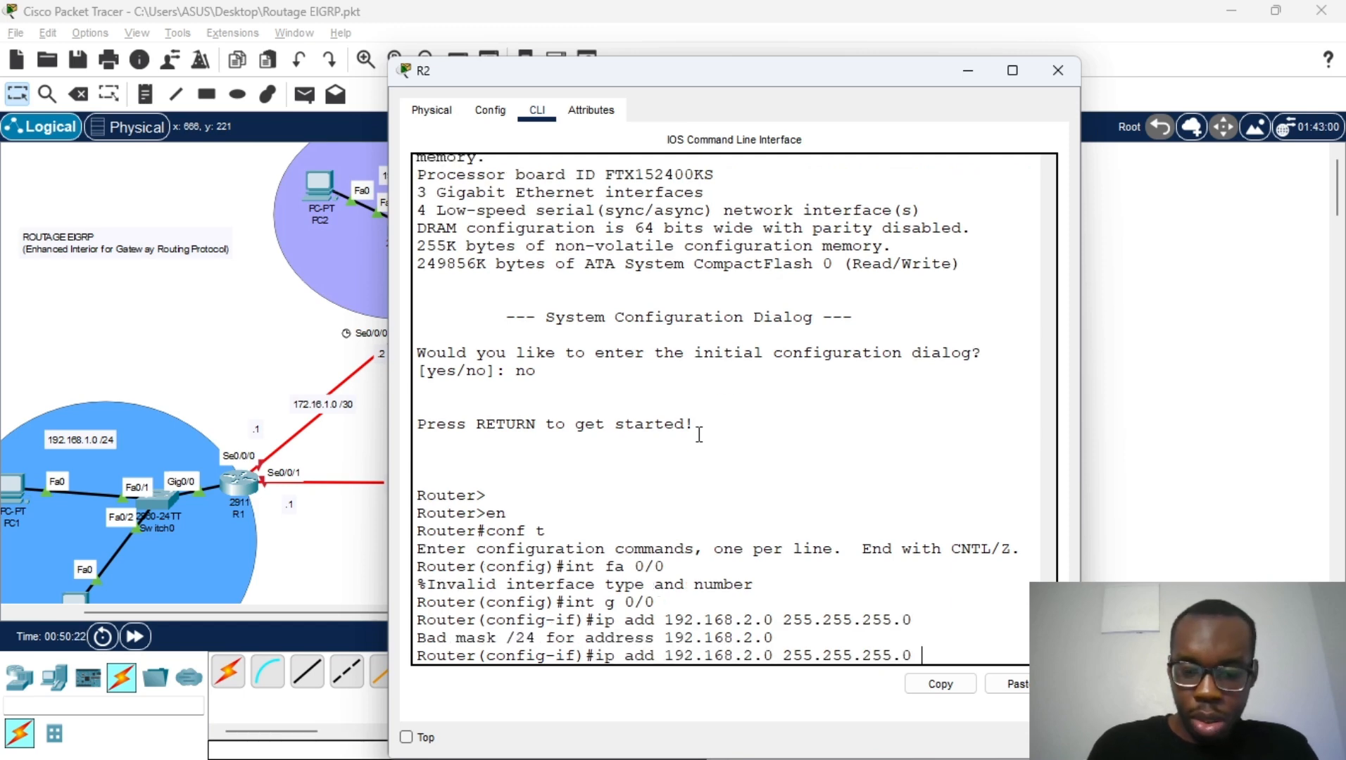
pyautogui.press('Left')
pyautogui.press('BackSpace')
pyautogui.press('BackSpace')
pyautogui.press('BackSpace')
pyautogui.press('BackSpace')
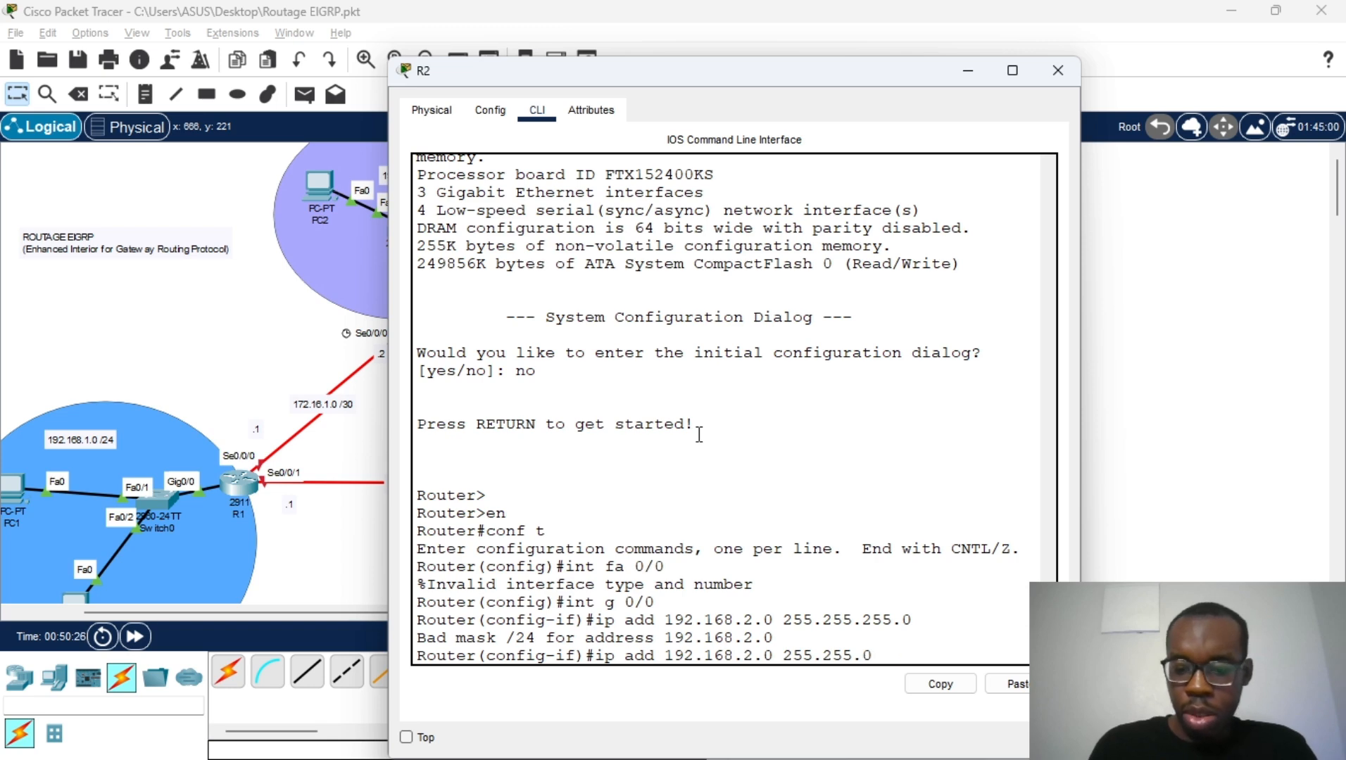
pyautogui.write('255.')
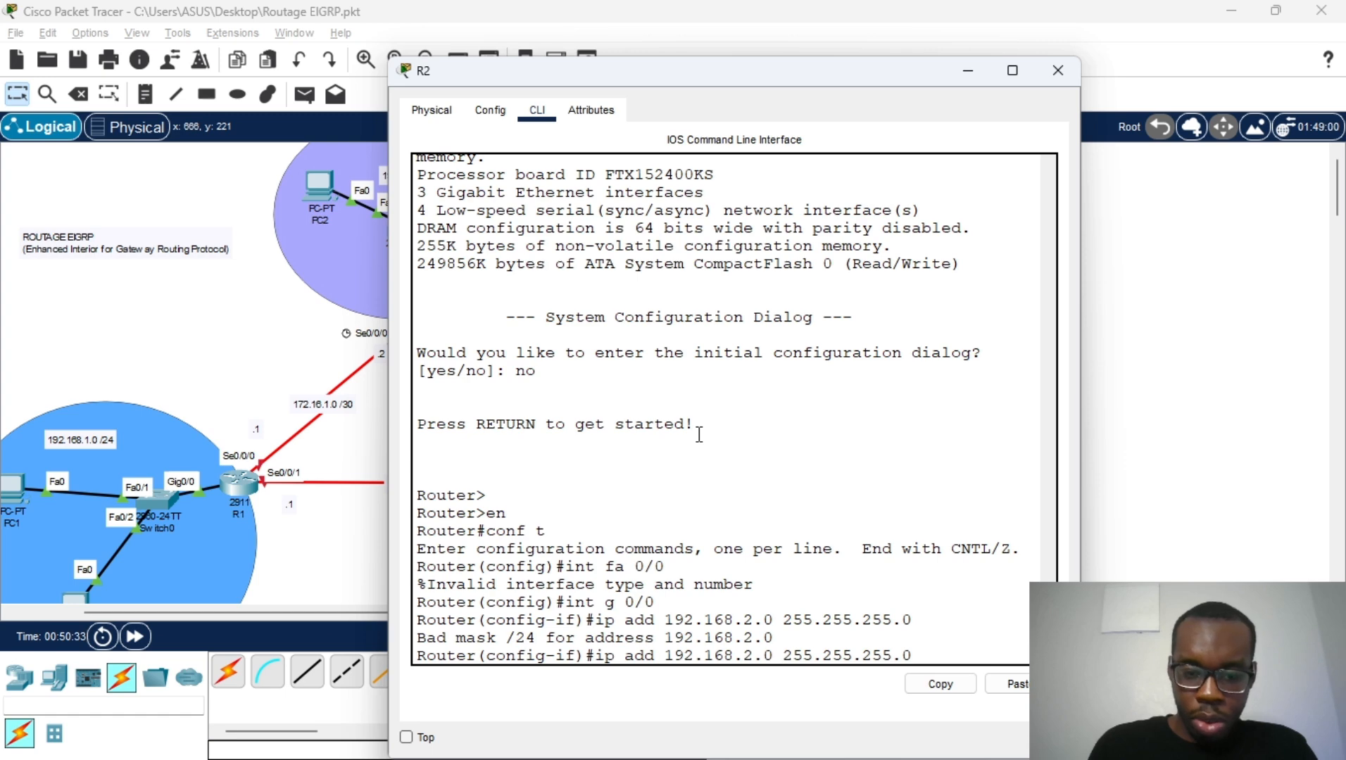
pyautogui.press('BackSpace')
pyautogui.write('1')
pyautogui.press('Return')
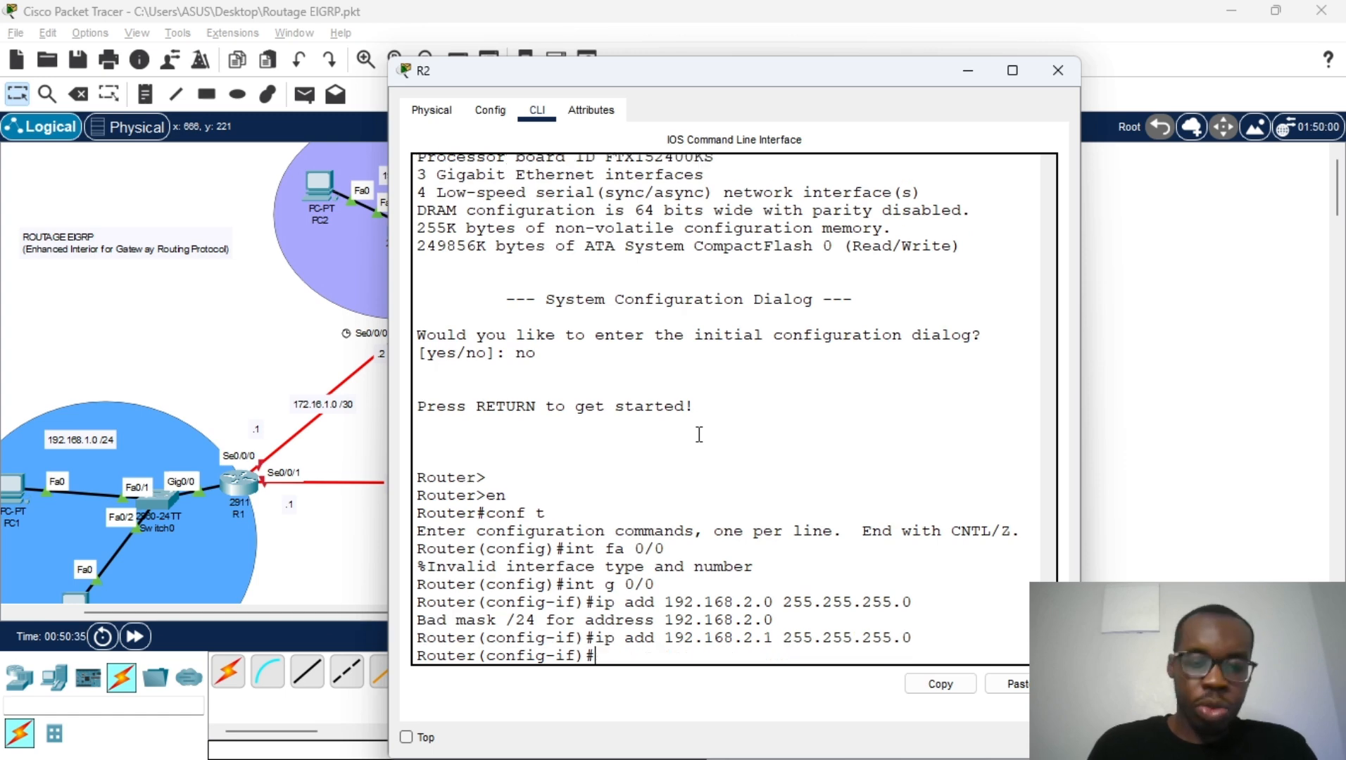
pyautogui.write('no sh')
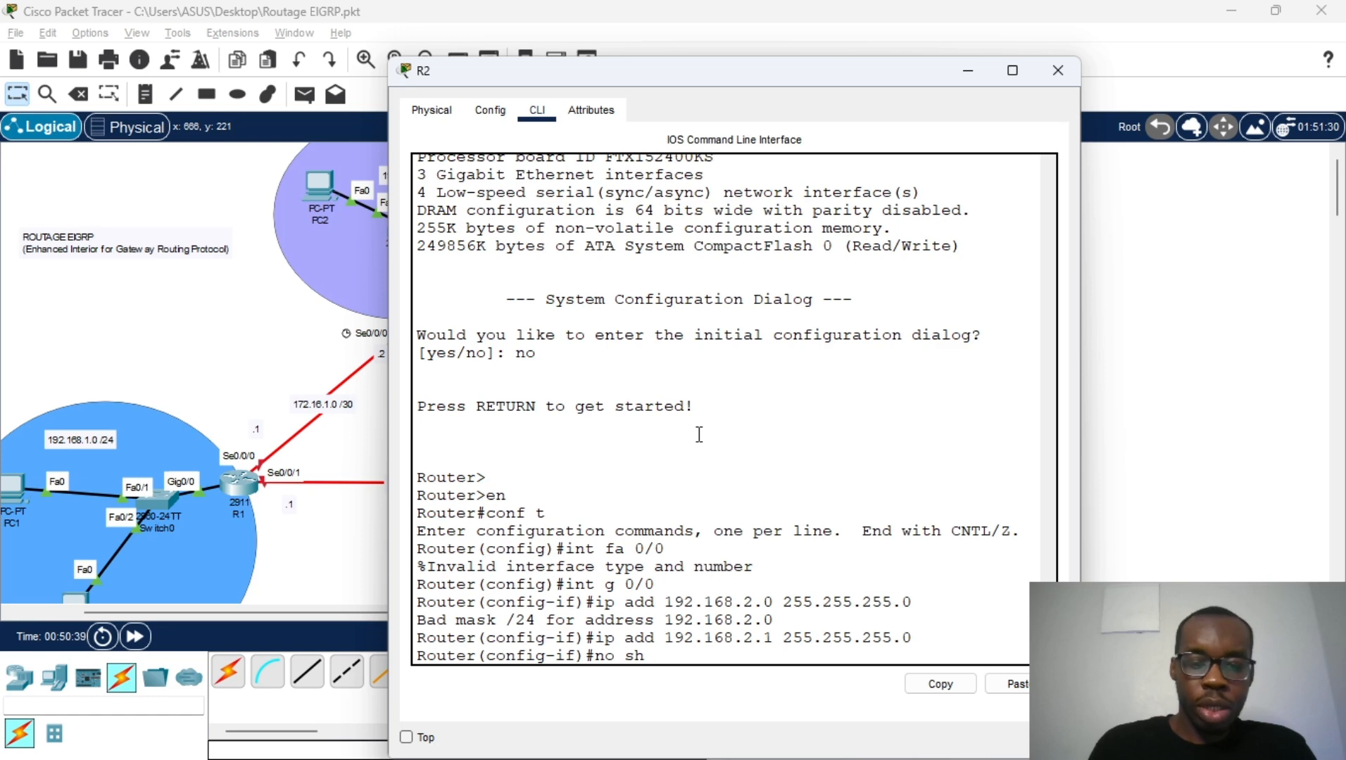
pyautogui.press('Return')
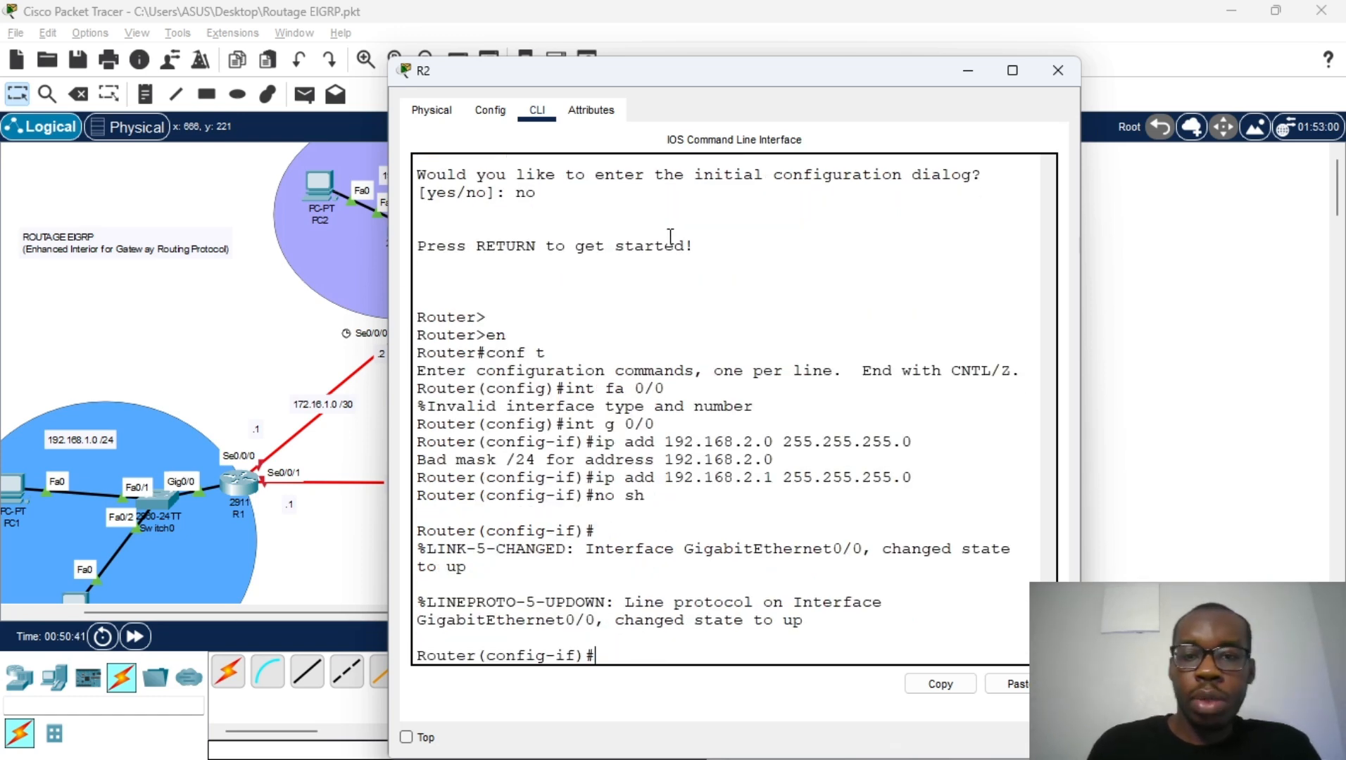
# Enter interface configuration for Serial 0/0/0 on R2
pyautogui.moveTo(796, 77); pyautogui.dragTo(1012, 73)
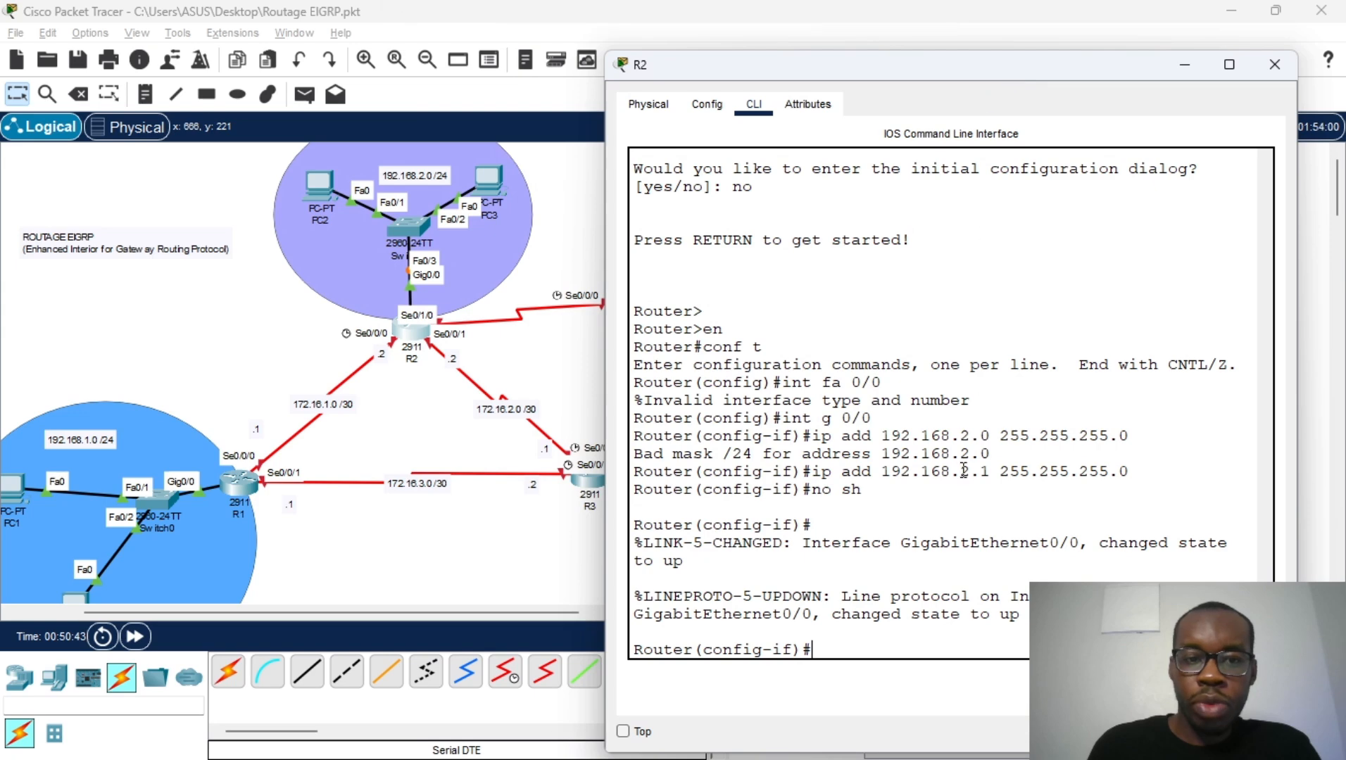
pyautogui.press('Return')
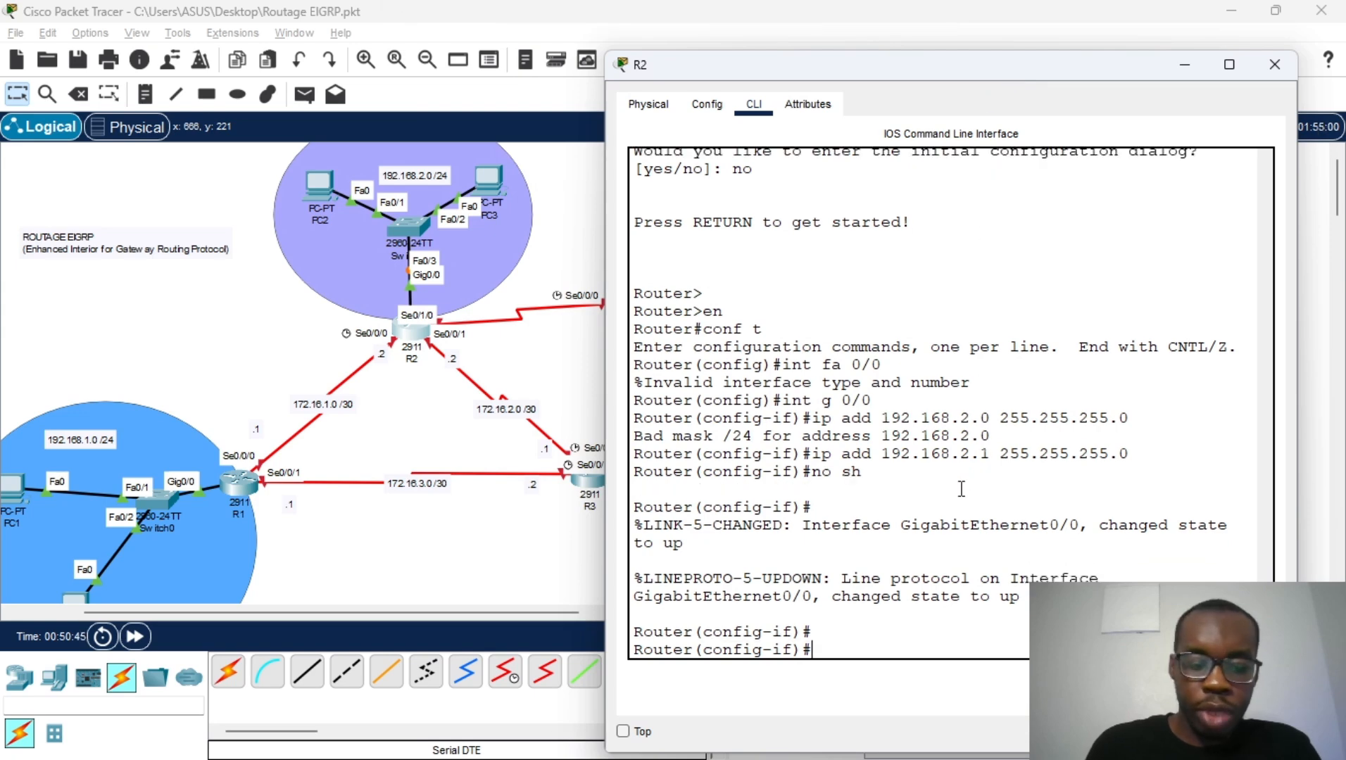
pyautogui.write('int se')
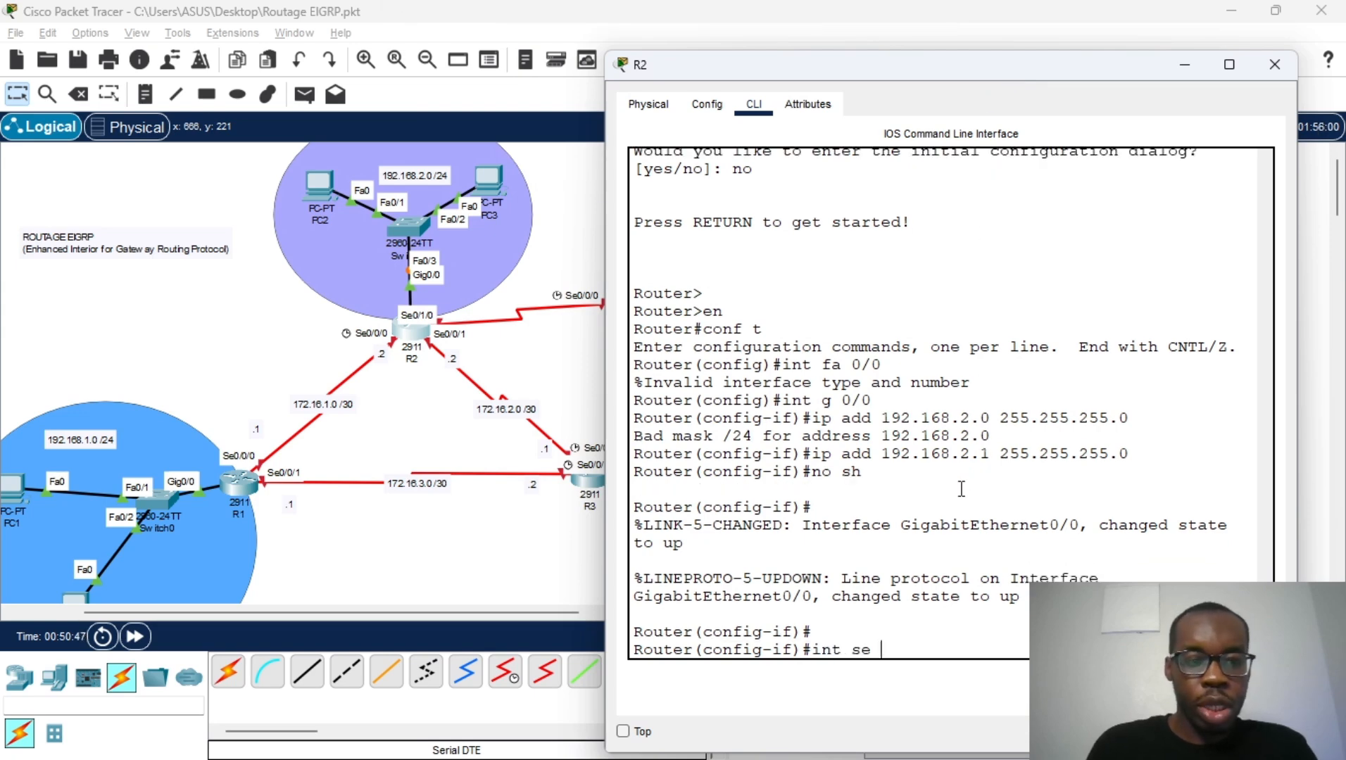
pyautogui.write(' 0/0/0')
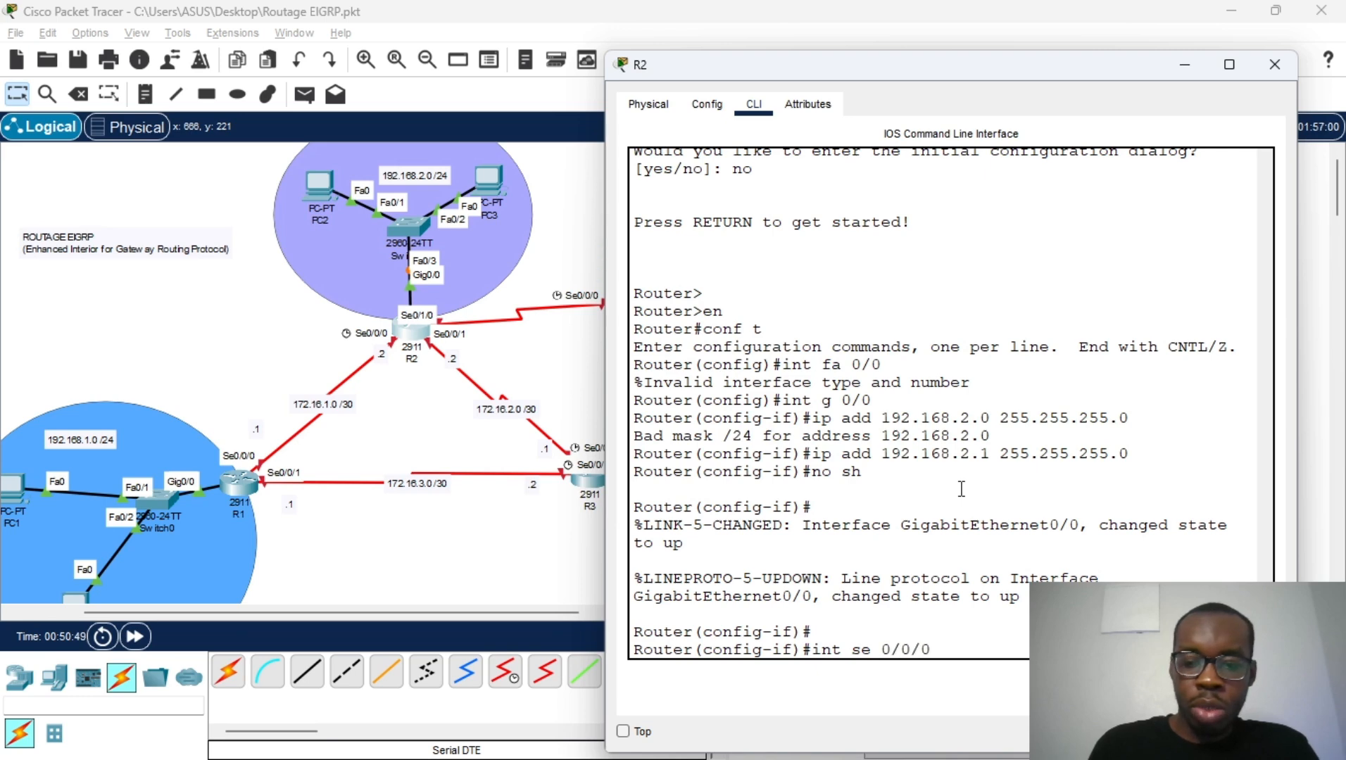
pyautogui.press('Return')
# Assign IP address 172.16.1.2 with mask 255.255.255.252 to R2's Serial 0/0/0
pyautogui.write('ipa')
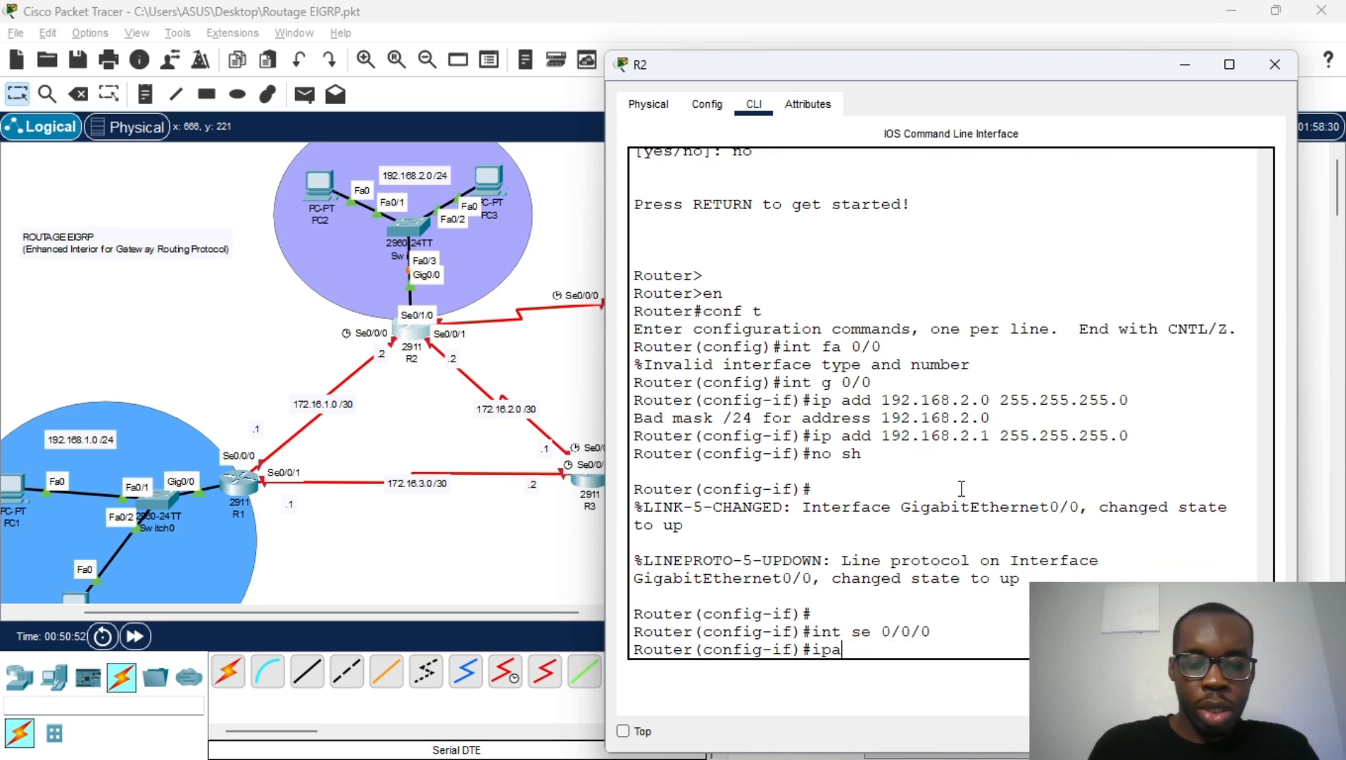
pyautogui.press('BackSpace')
pyautogui.write('a')
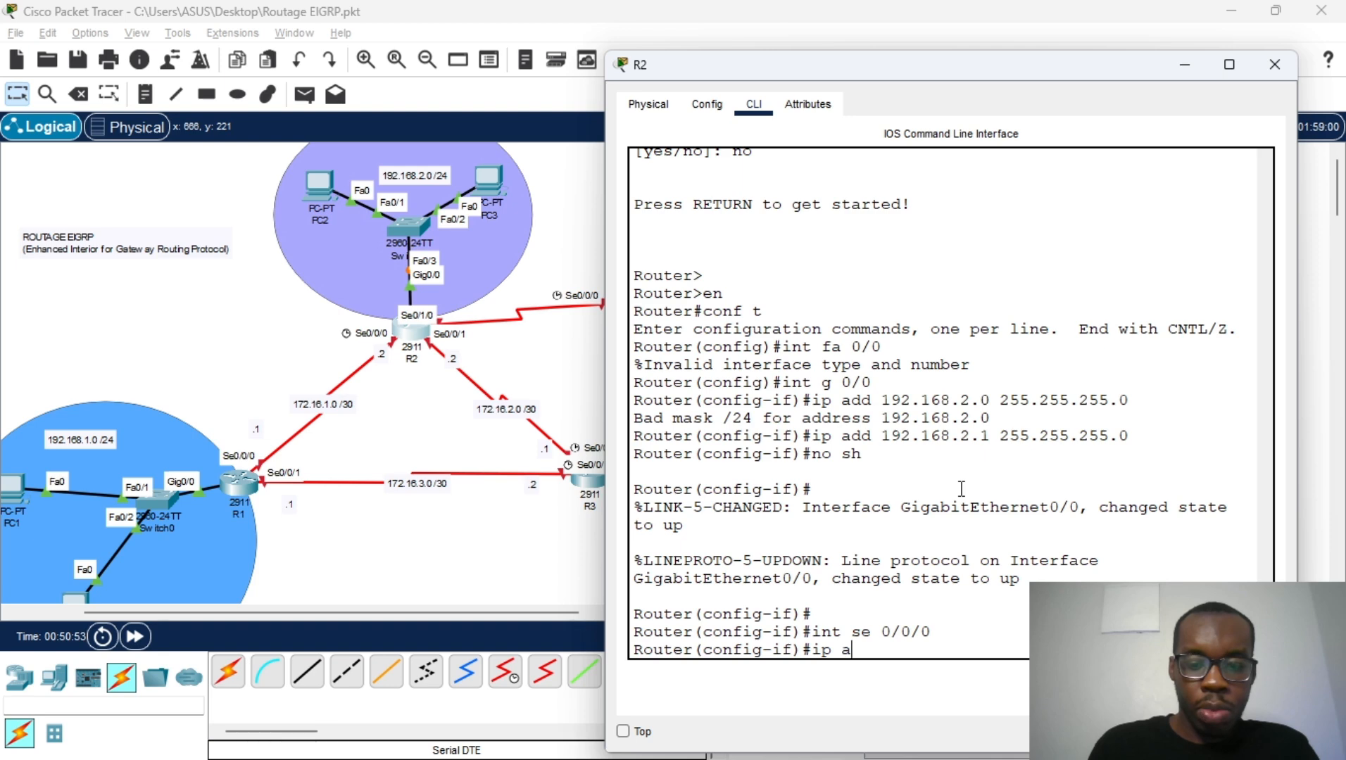
pyautogui.write('dd 172.')
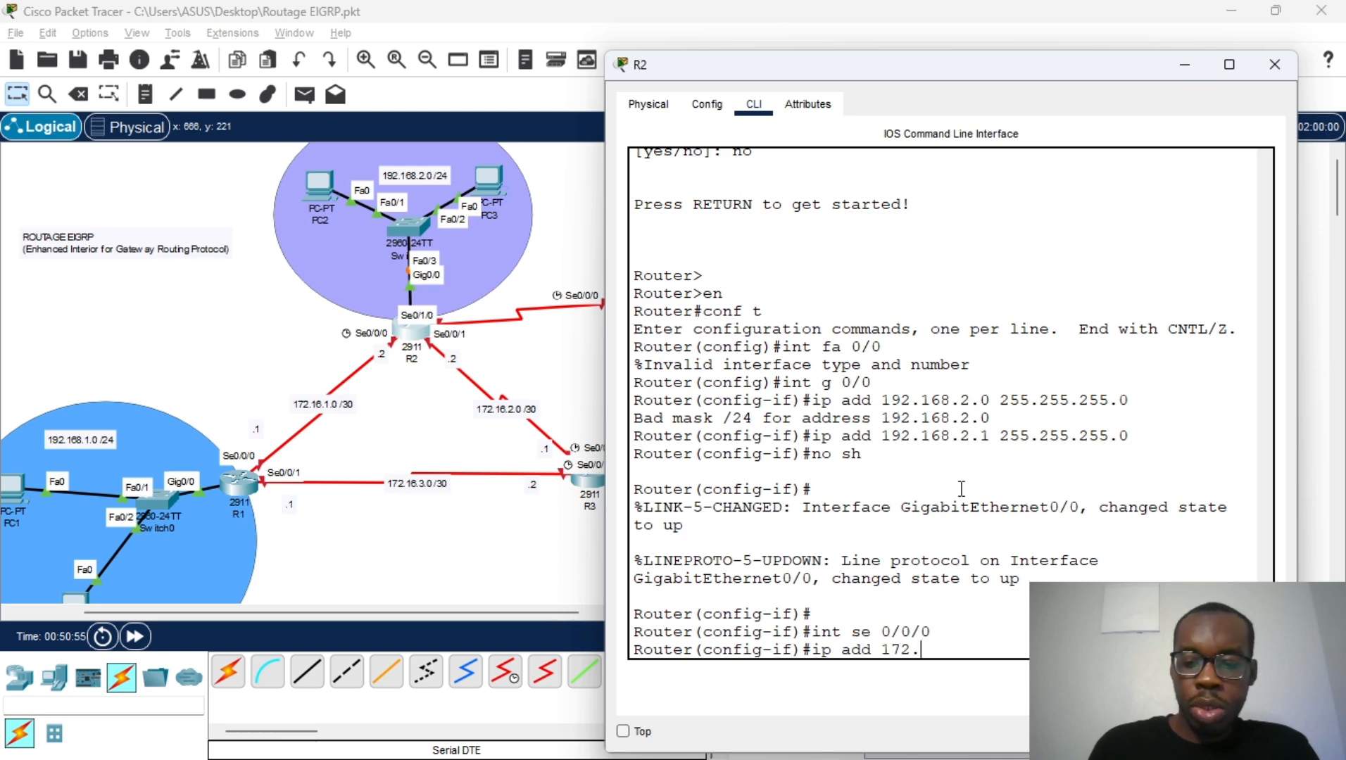
pyautogui.write('16.1.')
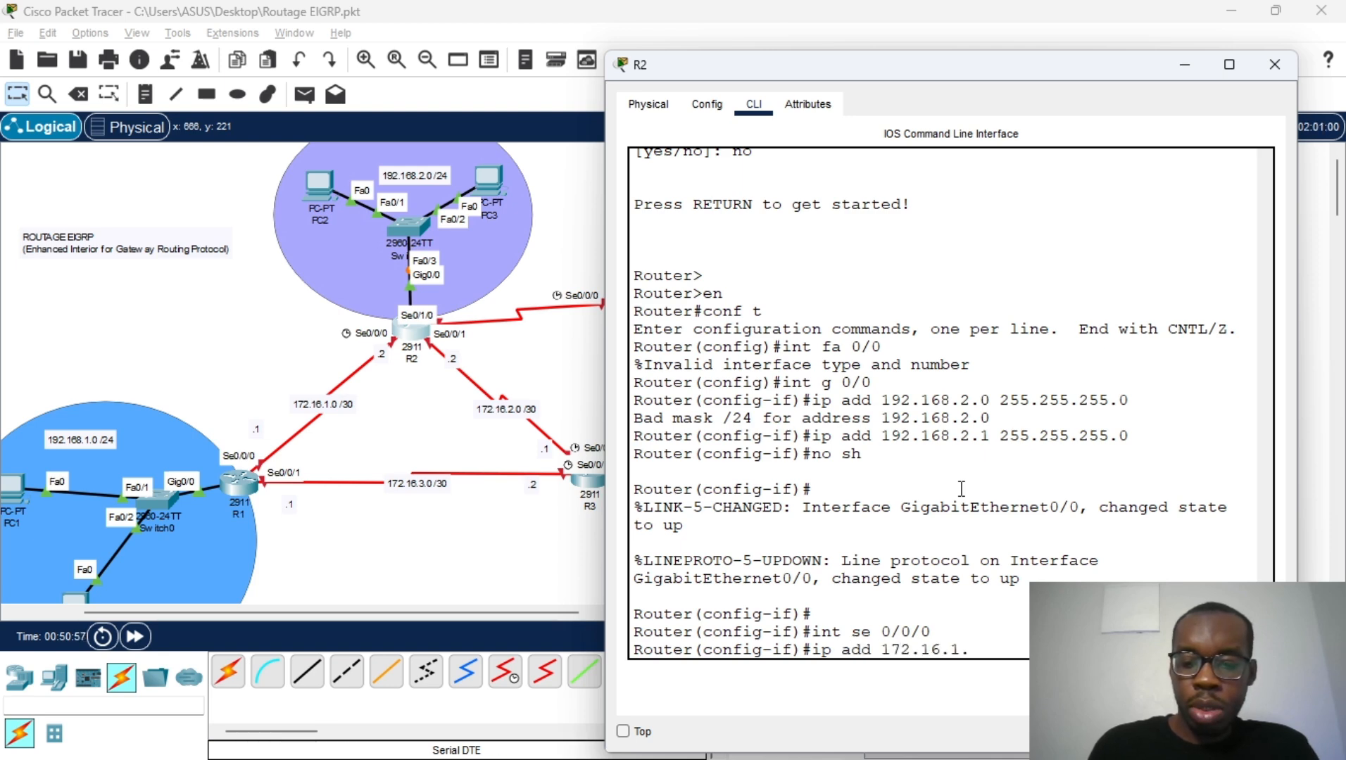
pyautogui.write('2')
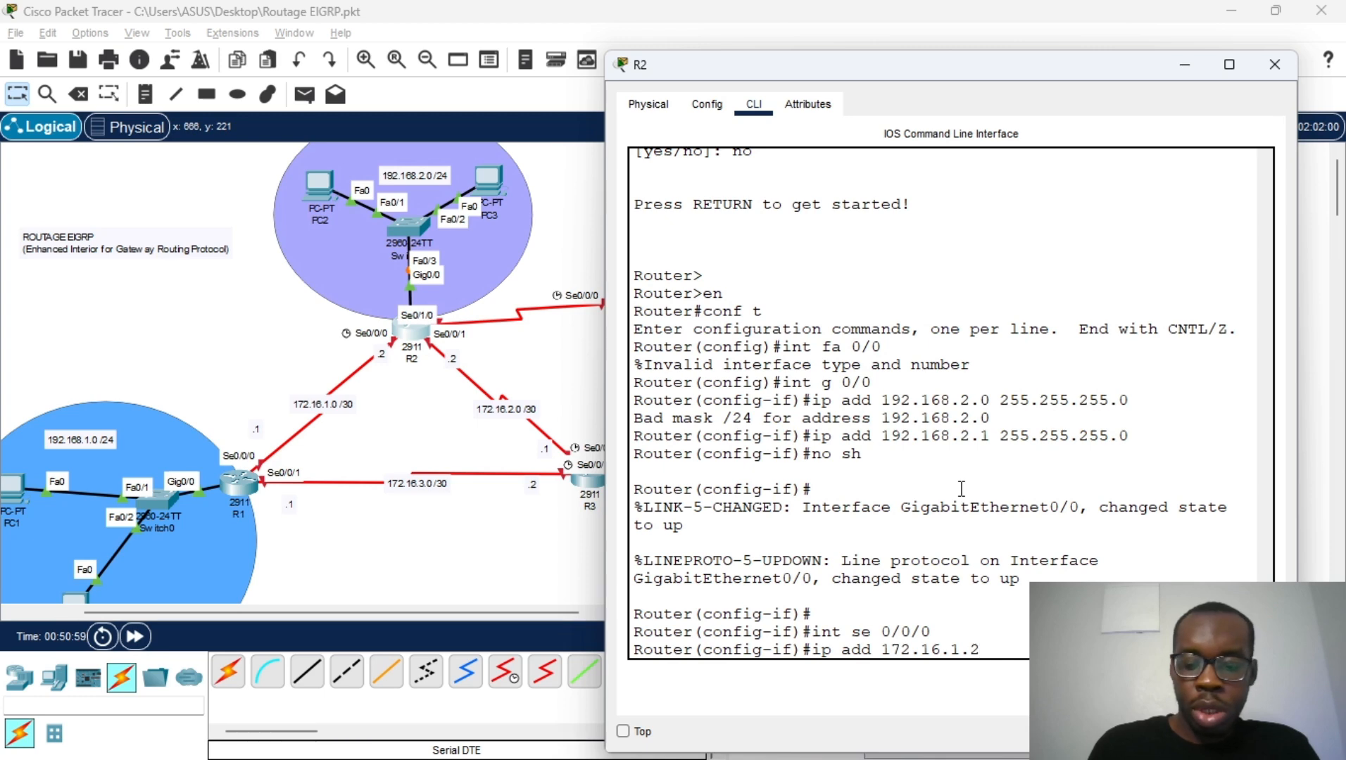
pyautogui.write(' 255.')
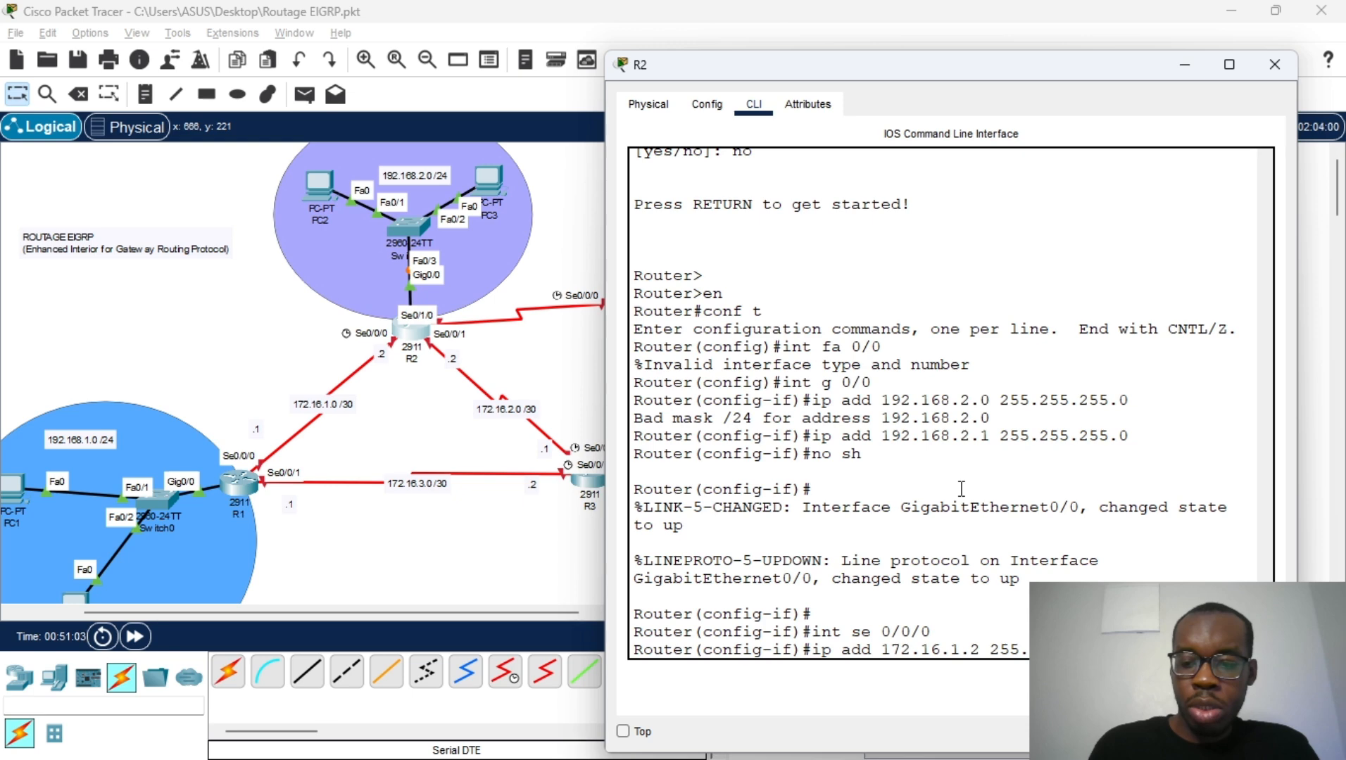
pyautogui.press('Return')
# Enable R2's Serial 0/0/0 interface with no shutdown
pyautogui.write('no')
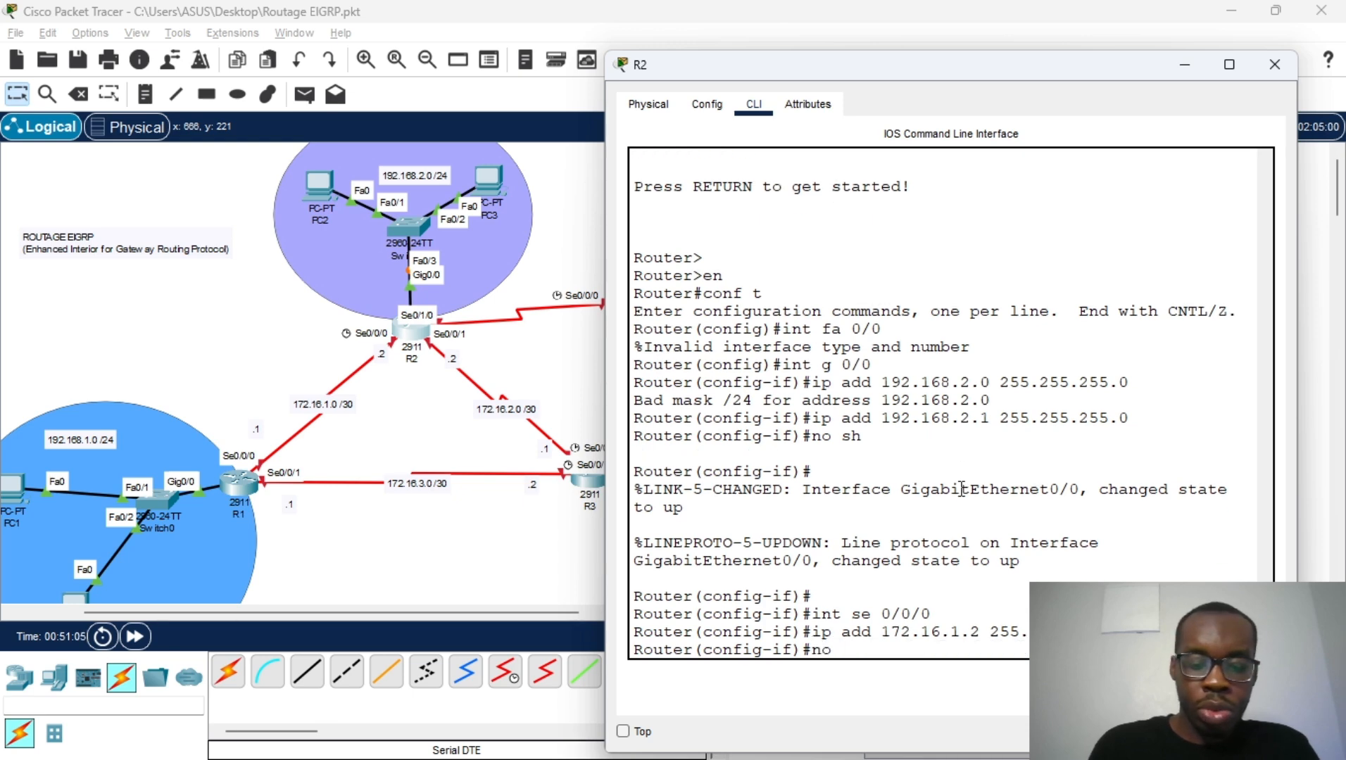
pyautogui.write(' sh')
pyautogui.press('Return')
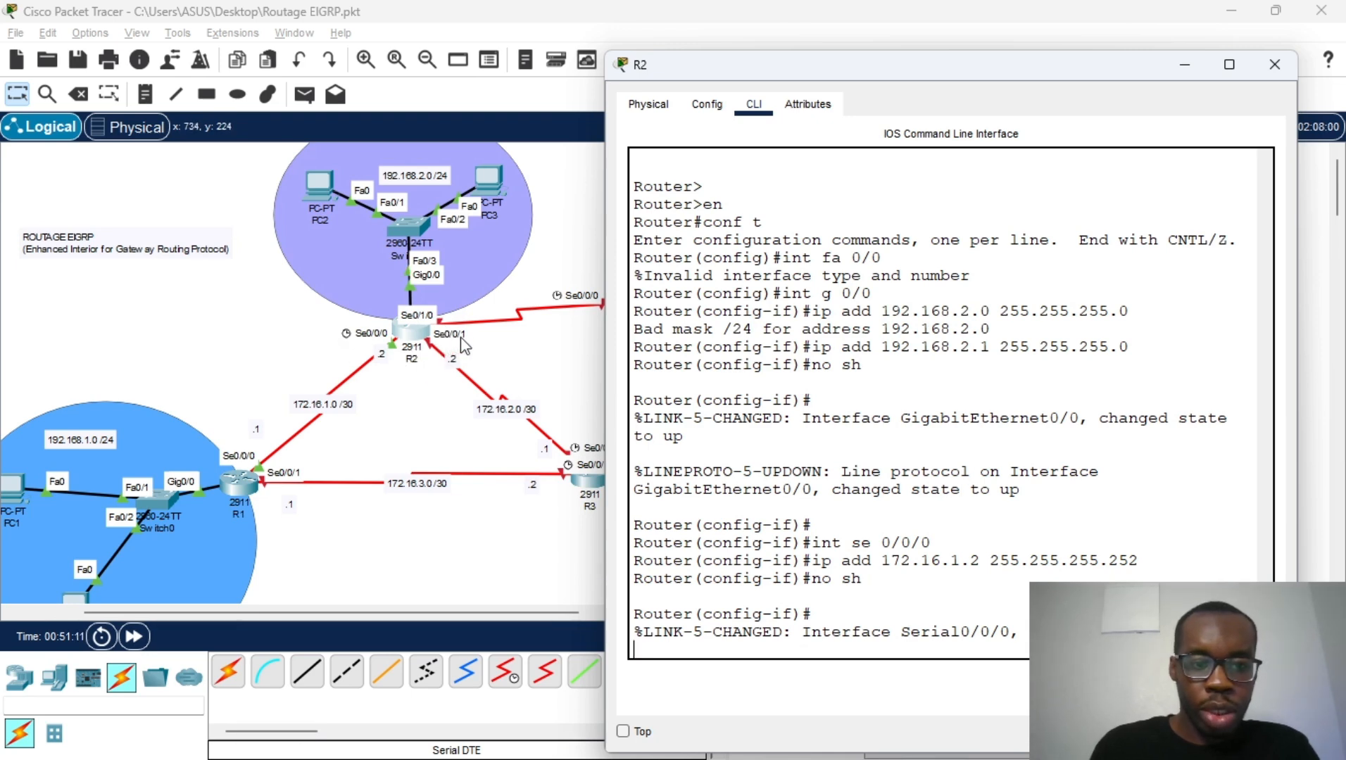
pyautogui.press('Return')
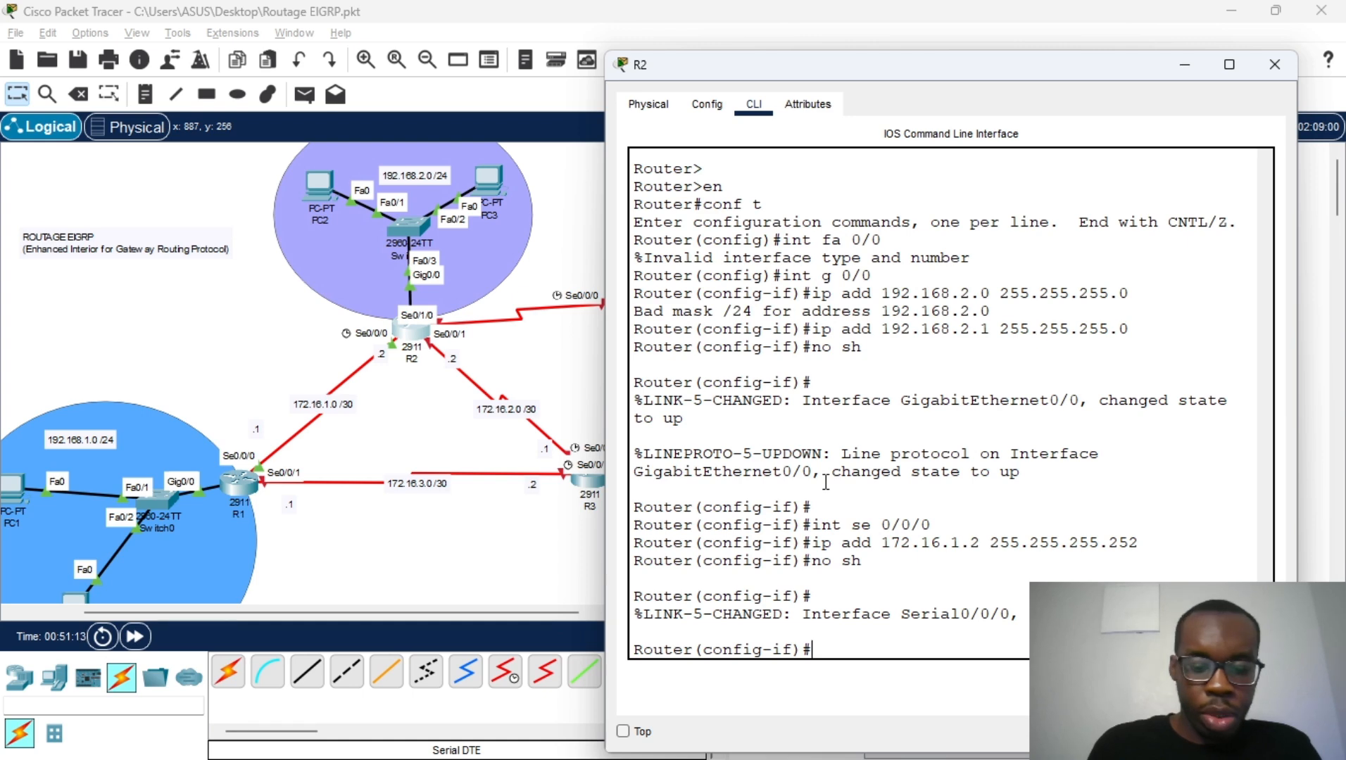
# Enter interface configuration for Serial 0/0/1 on R2
pyautogui.write('int se')
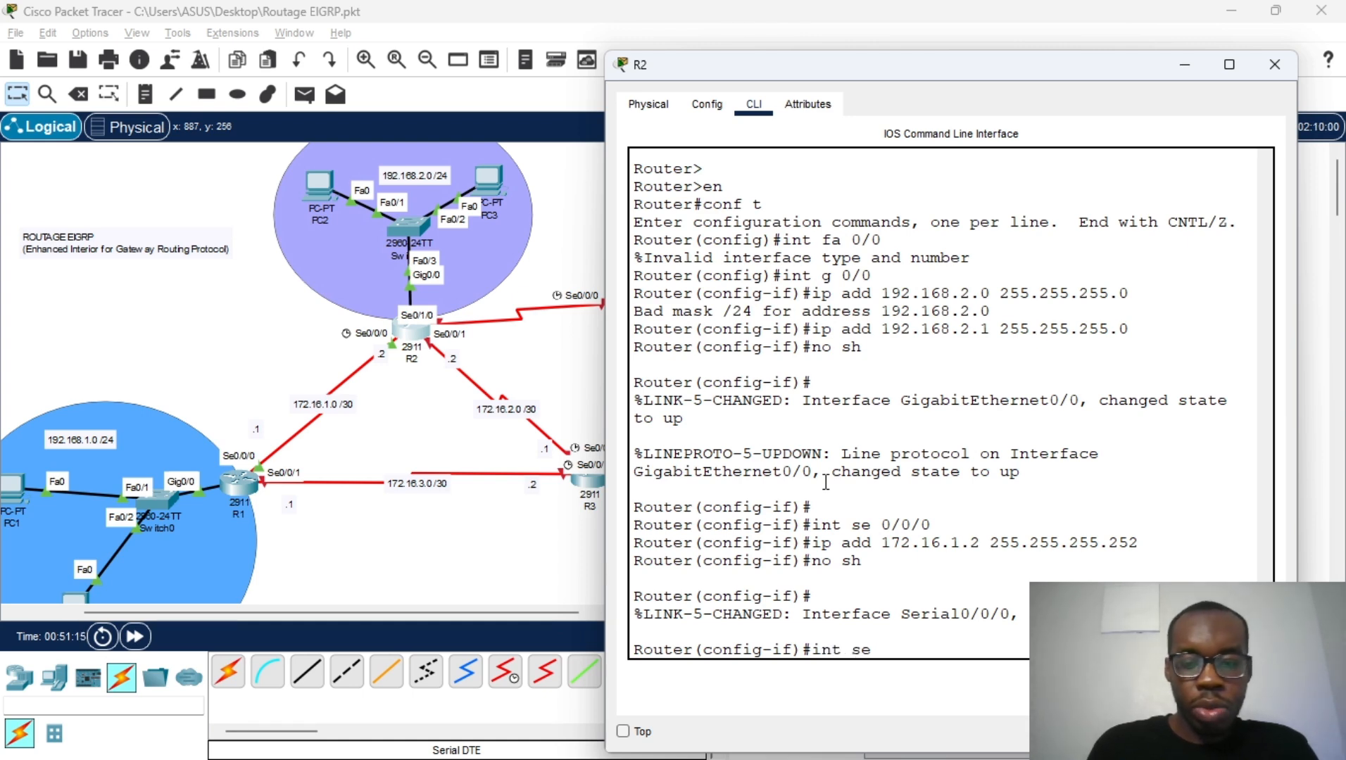
pyautogui.write(' 0 /0/')
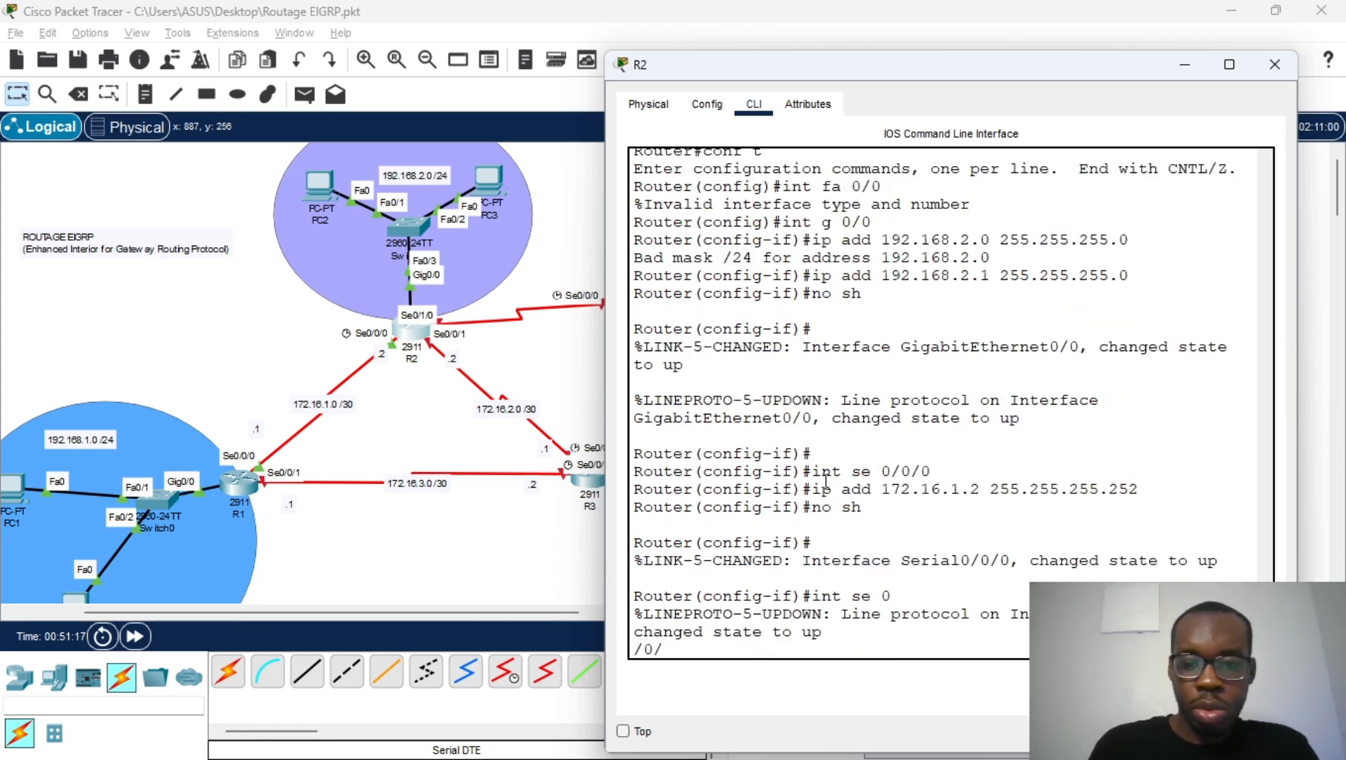
pyautogui.write('1')
pyautogui.press('Return')
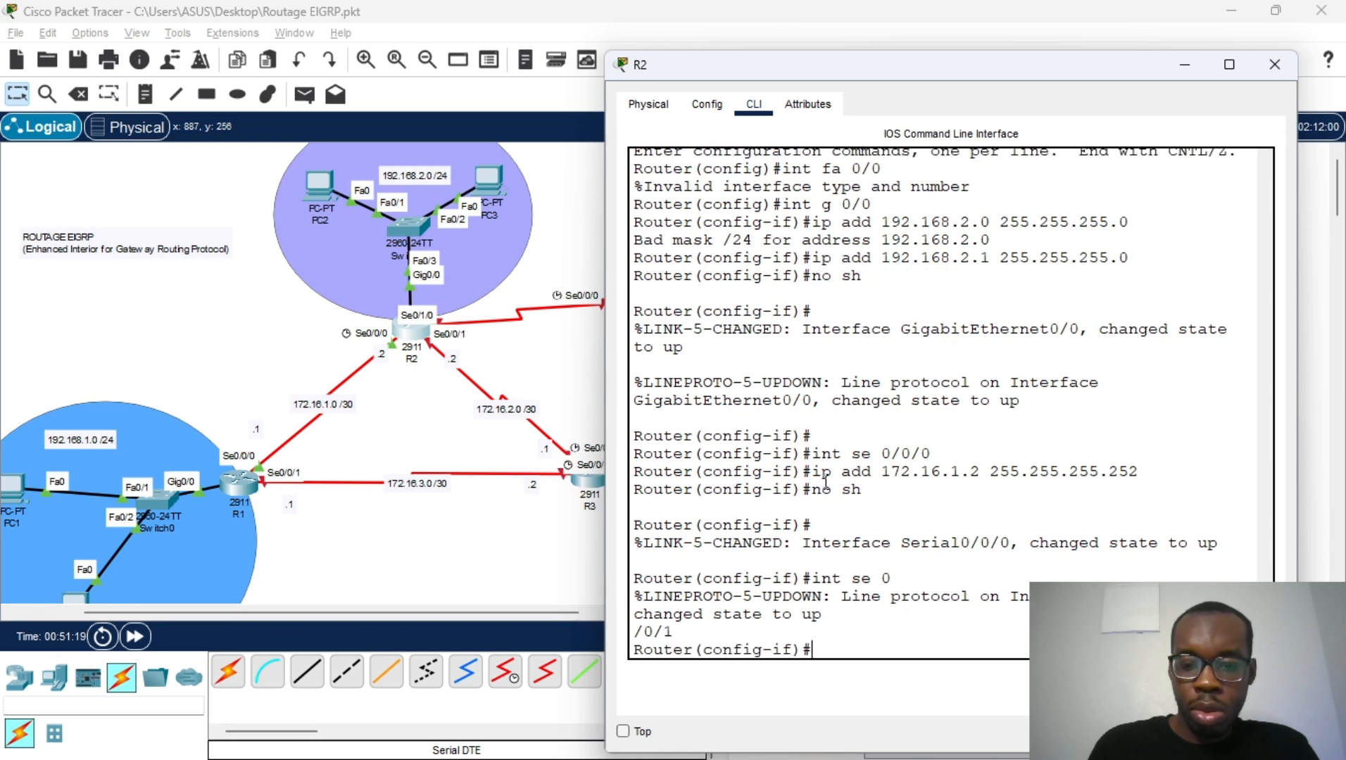
pyautogui.press('Up')
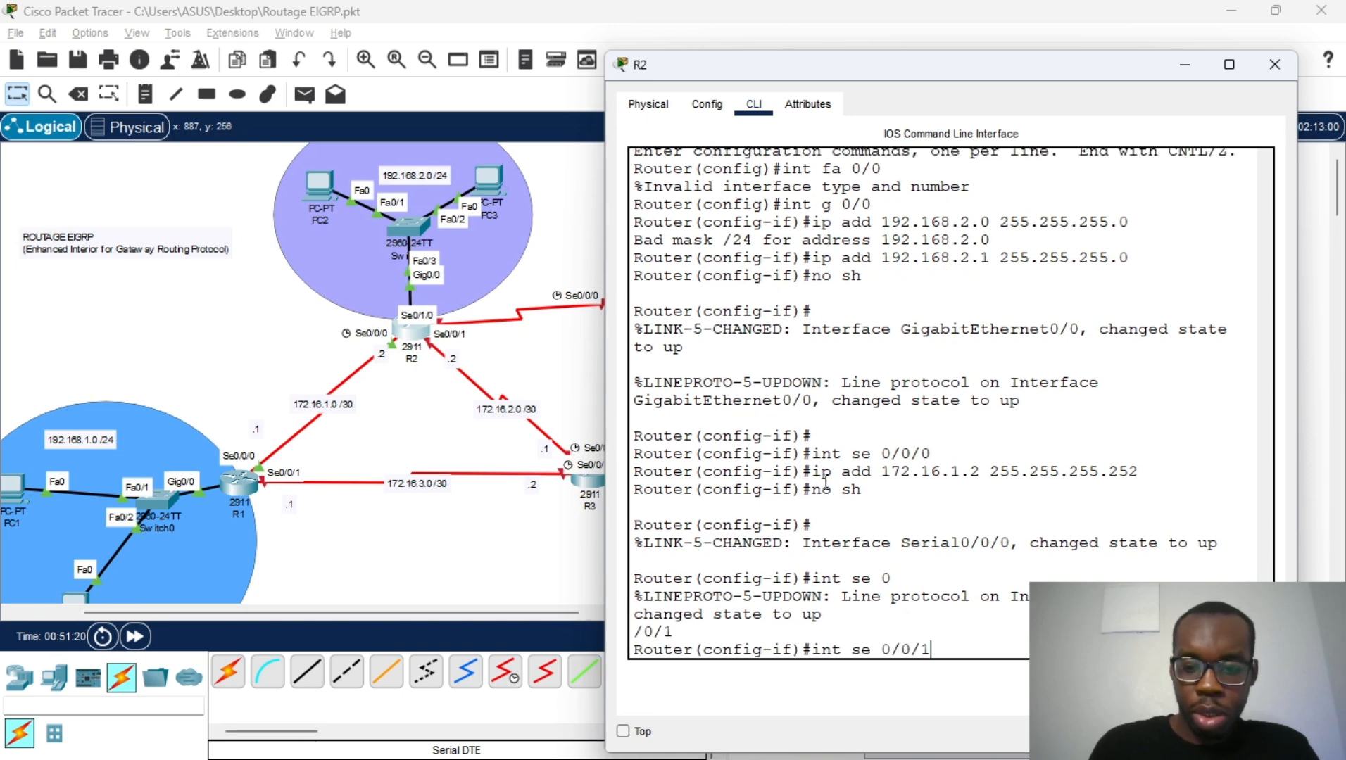
pyautogui.press('Return')
# Assign IP address 172.16.2.2 with mask 255.255.255.252 to R2's Serial 0/0/1
pyautogui.write('i')
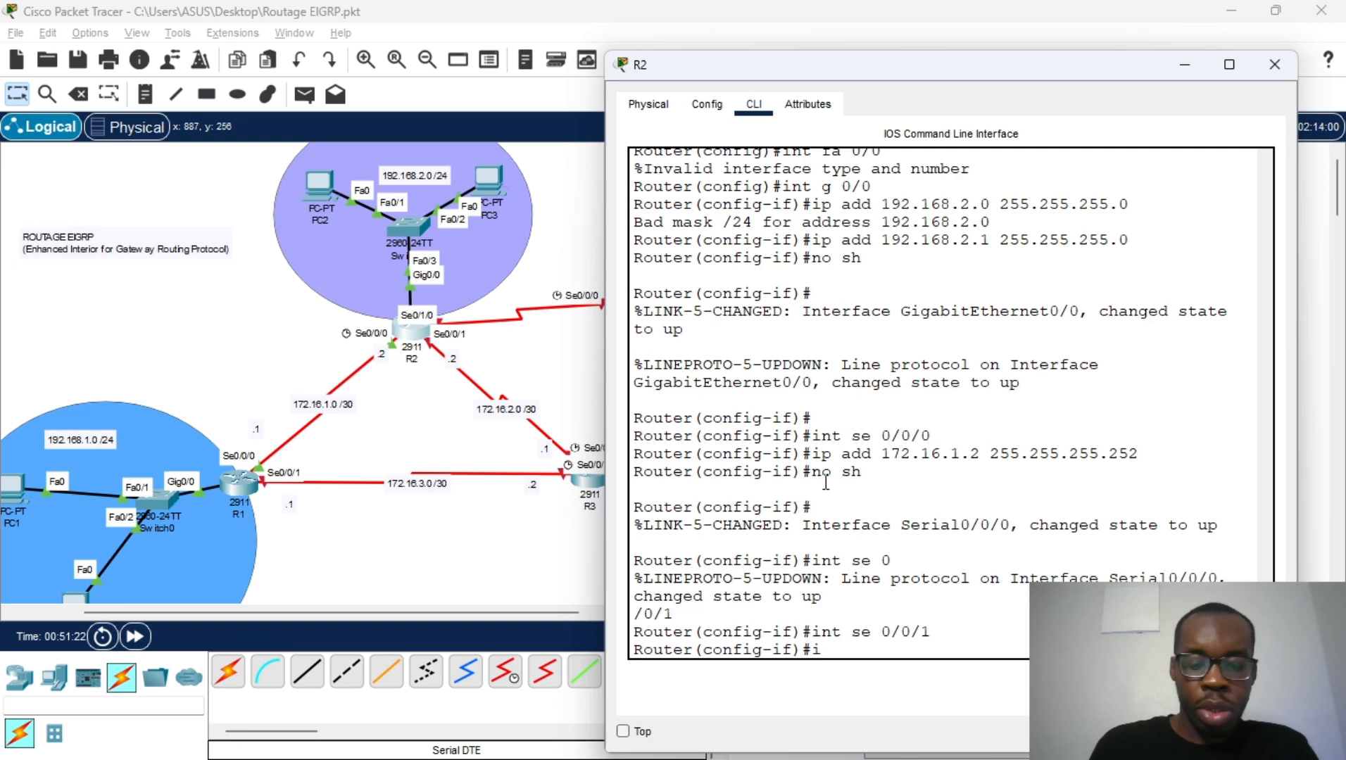
pyautogui.write('p add')
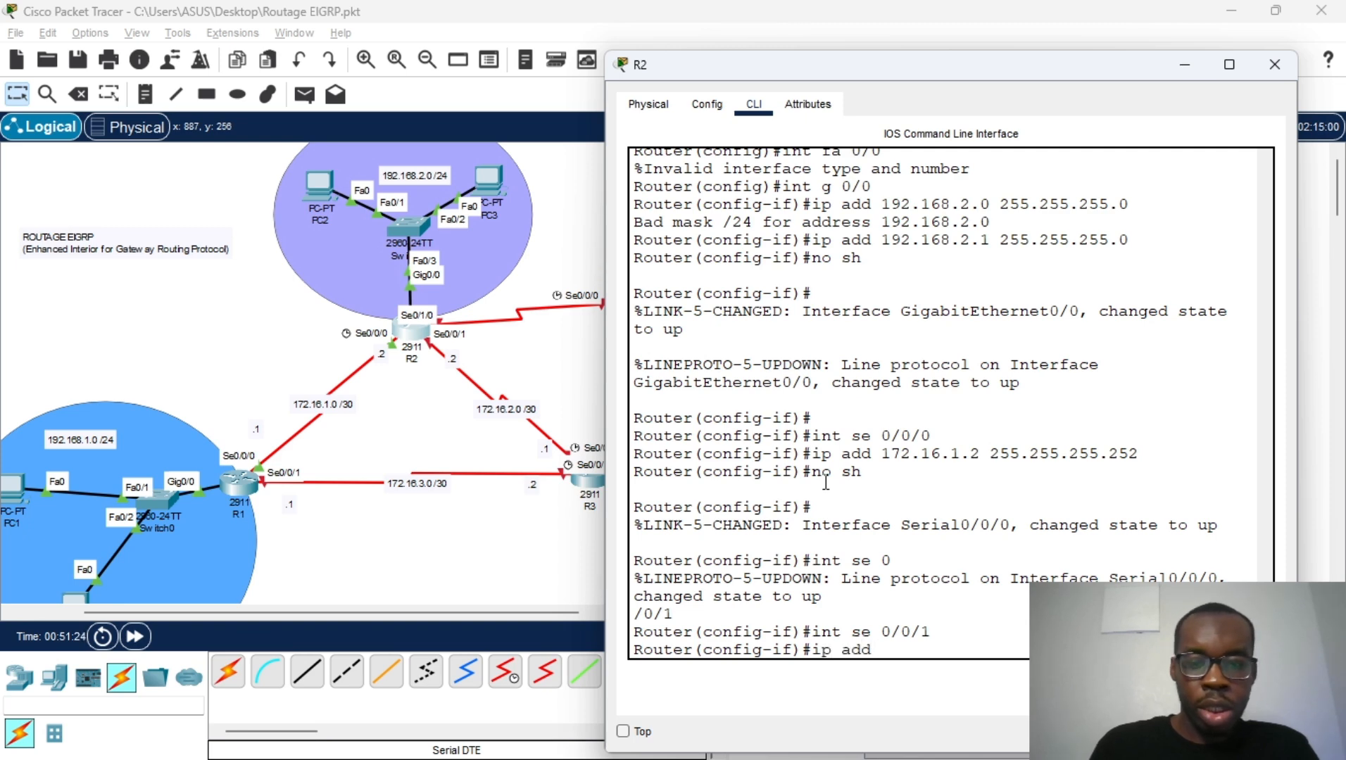
pyautogui.write(' 172.1')
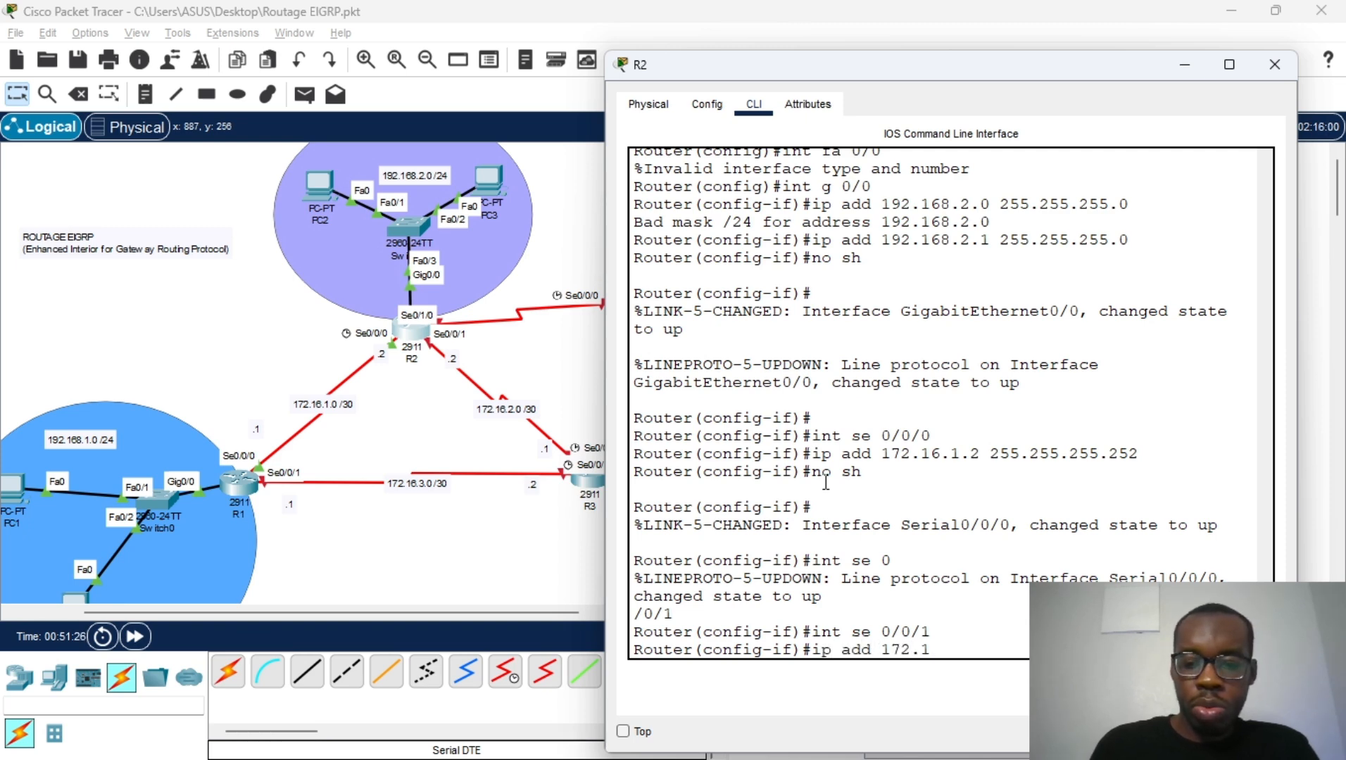
pyautogui.write('6.2')
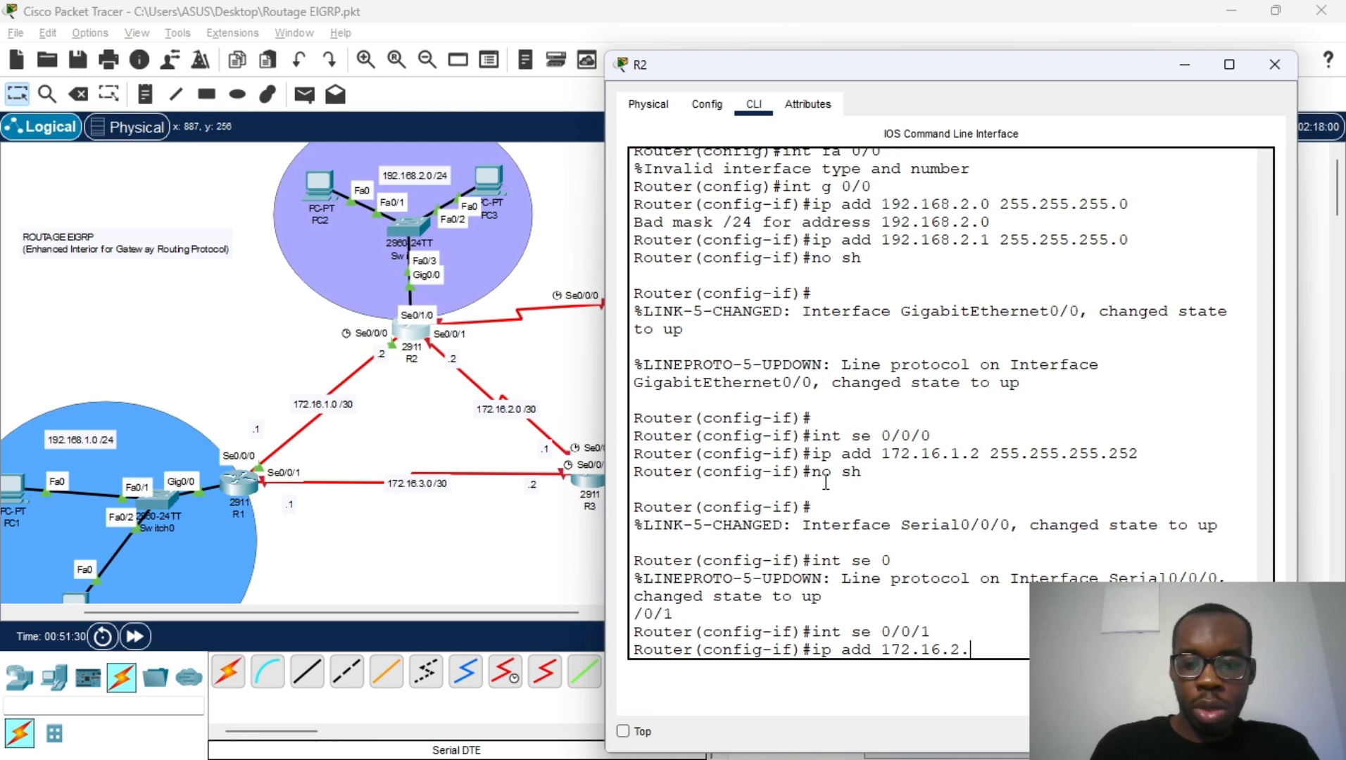
pyautogui.write('.2 255.')
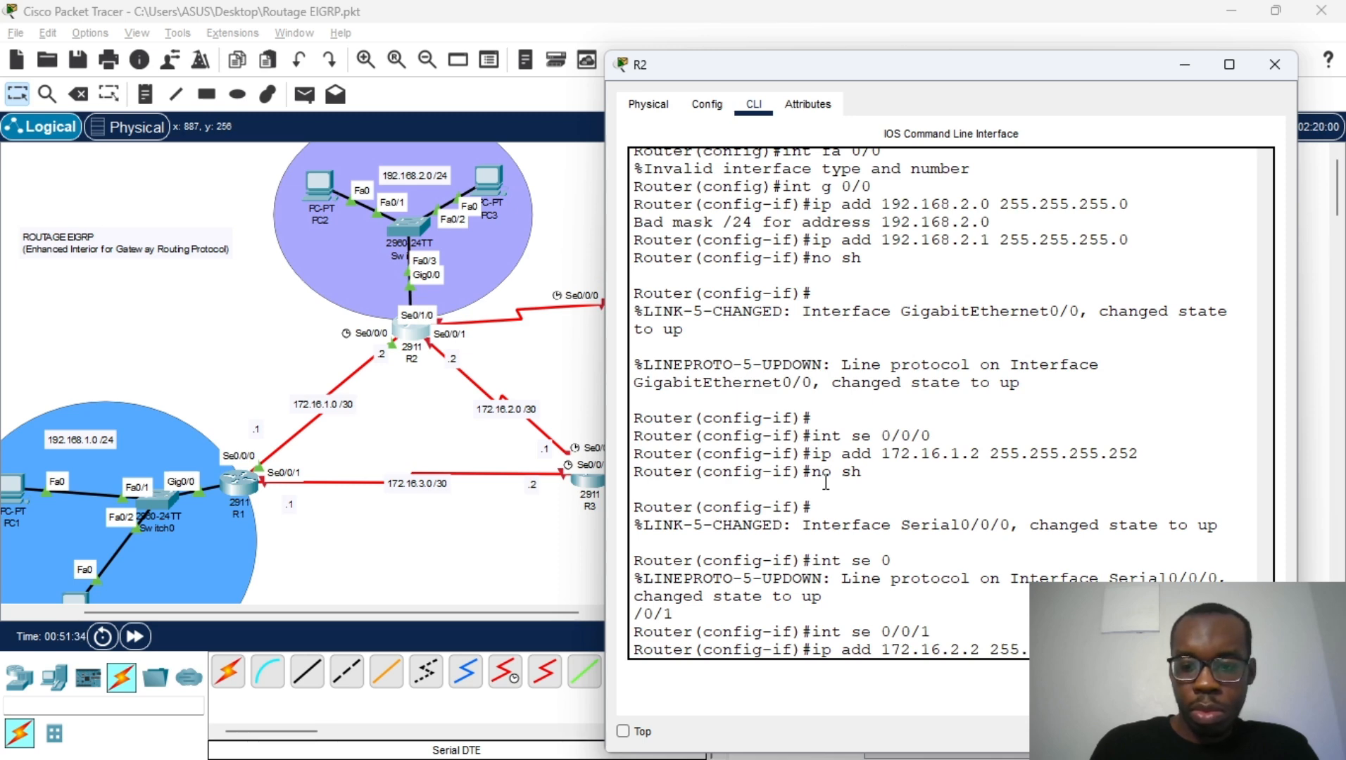
pyautogui.press('Return')
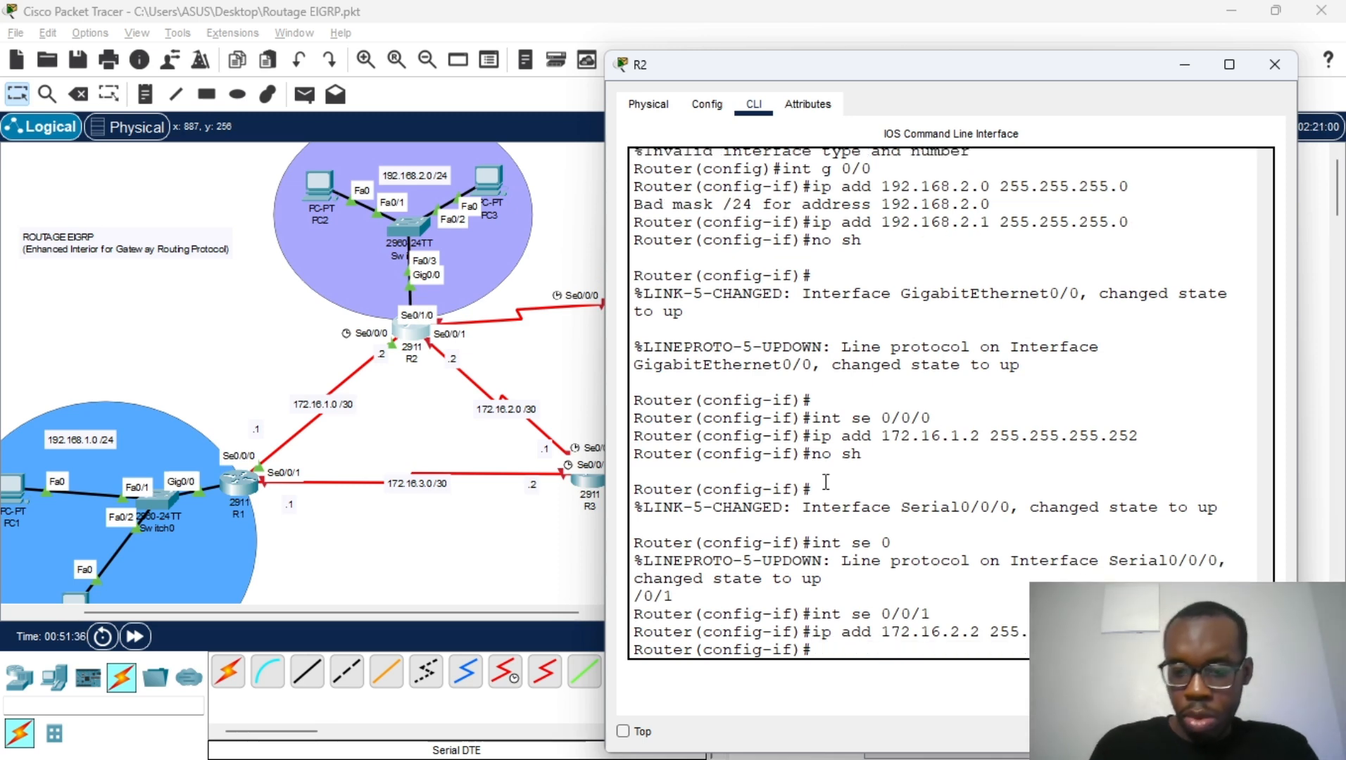
# Enable R2's Serial 0/0/1 interface with no shutdown
pyautogui.write('no sh')
pyautogui.press('Return')
pyautogui.press('Return')
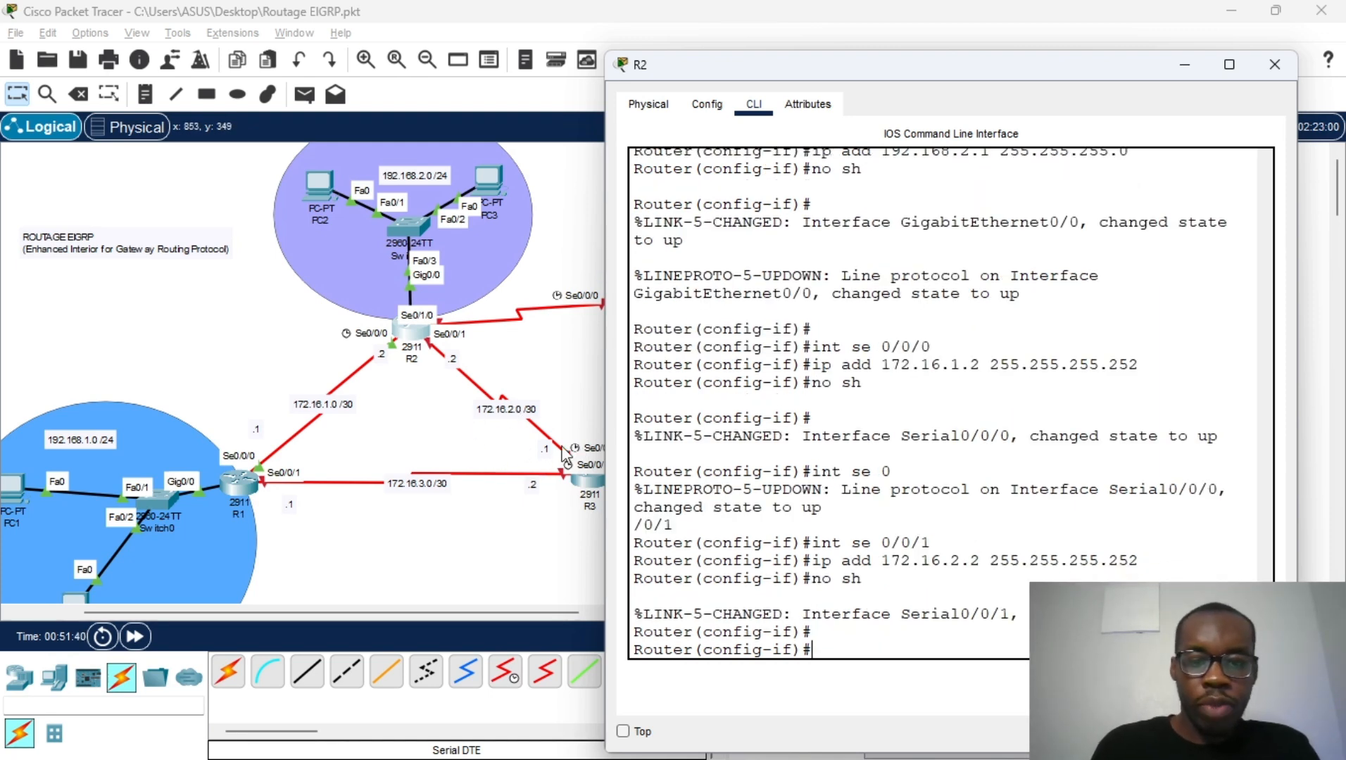
pyautogui.click(1184, 64)
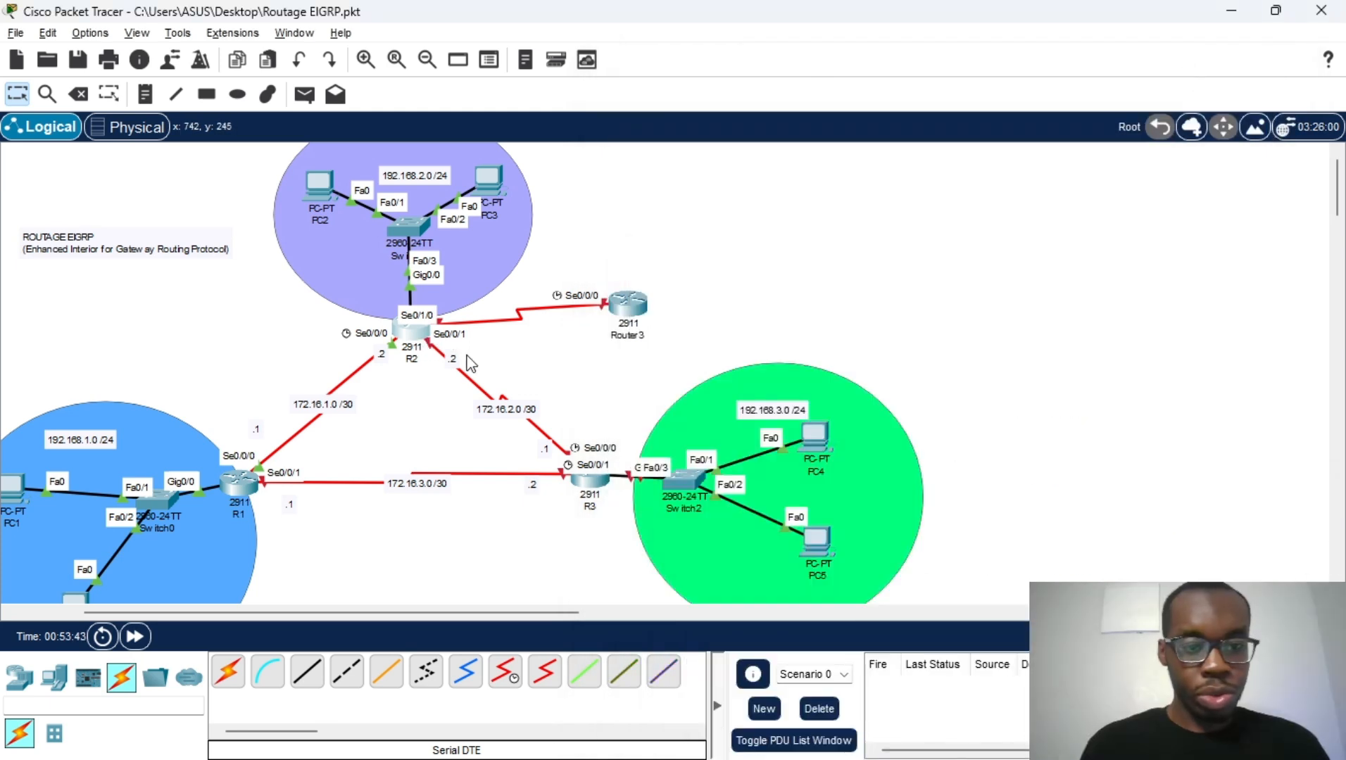
pyautogui.click(409, 337)
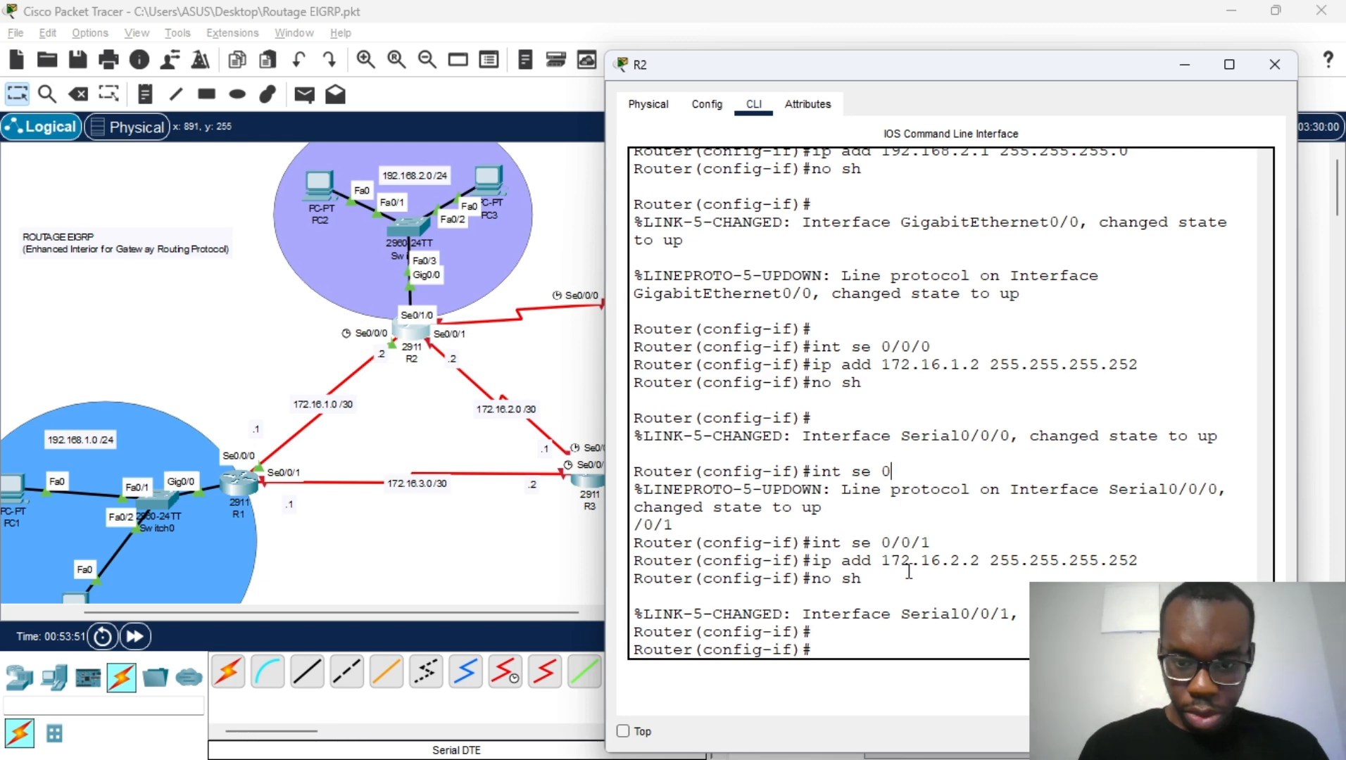
pyautogui.scroll(-1, 907, 611)
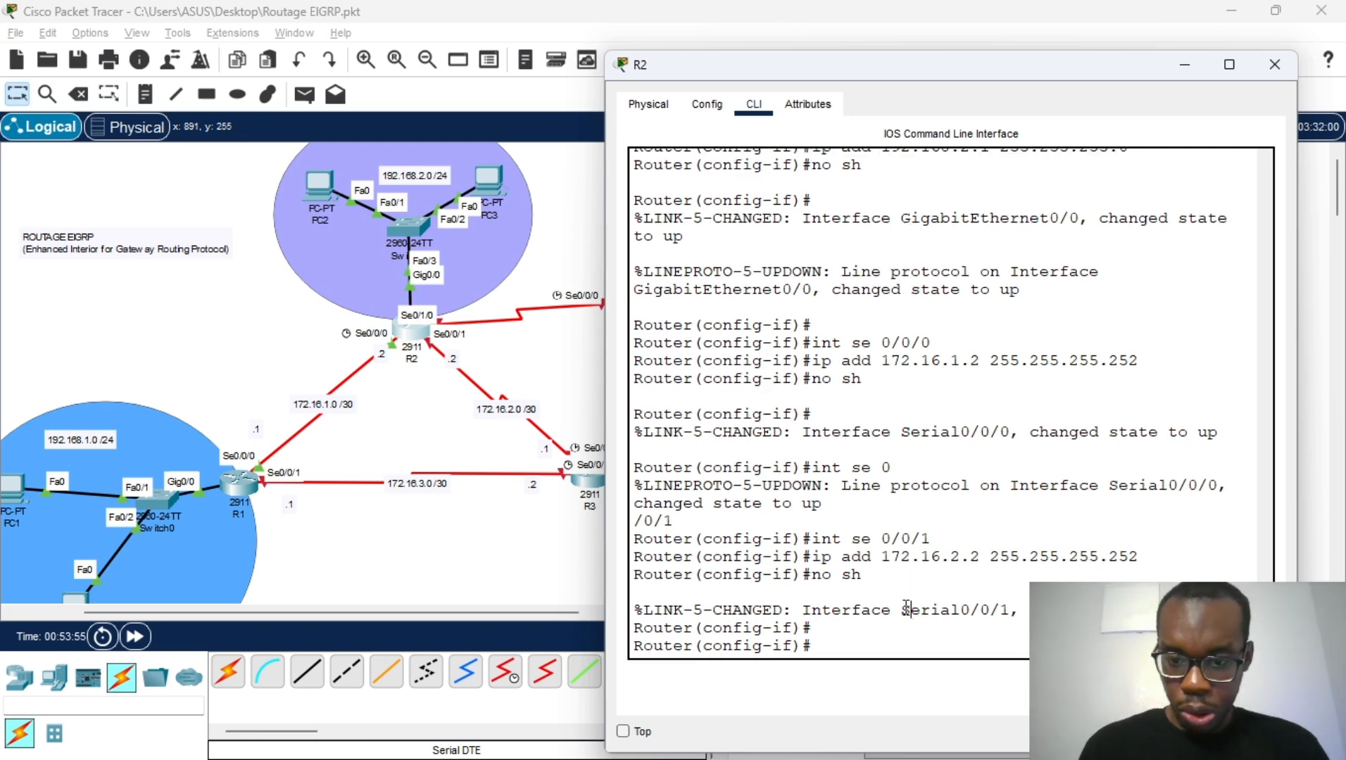
pyautogui.press('Return')
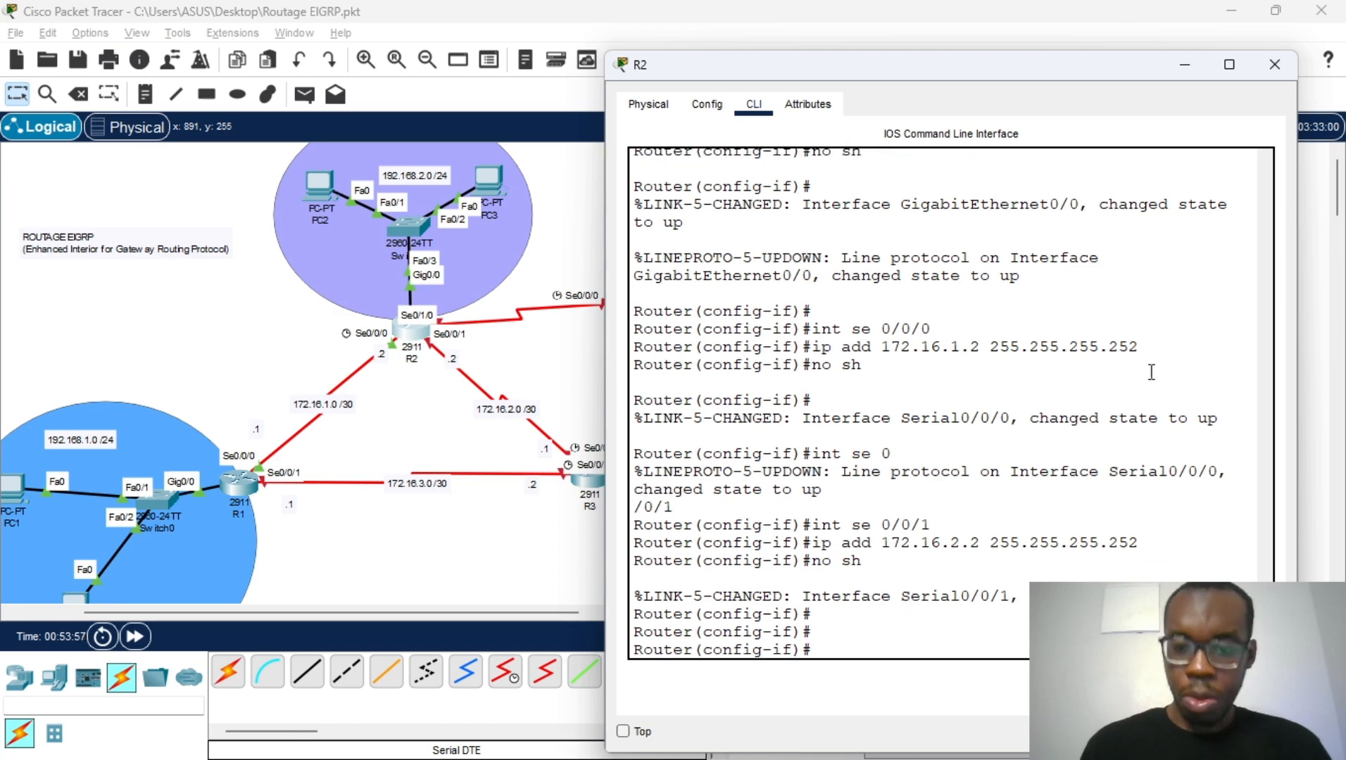
# Close R2's window, open R3's command line and decline its initial configuration dialog
pyautogui.click(1275, 64)
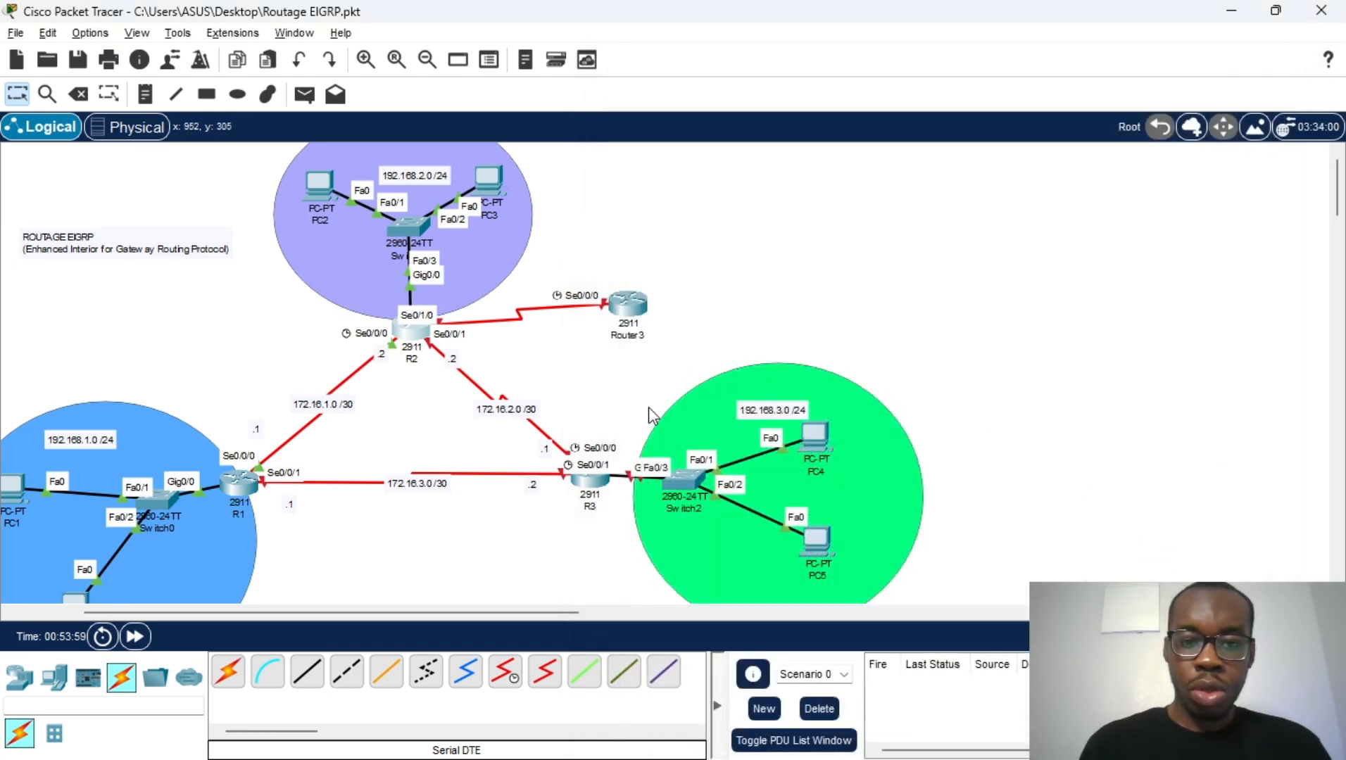
pyautogui.click(597, 490)
pyautogui.click(536, 113)
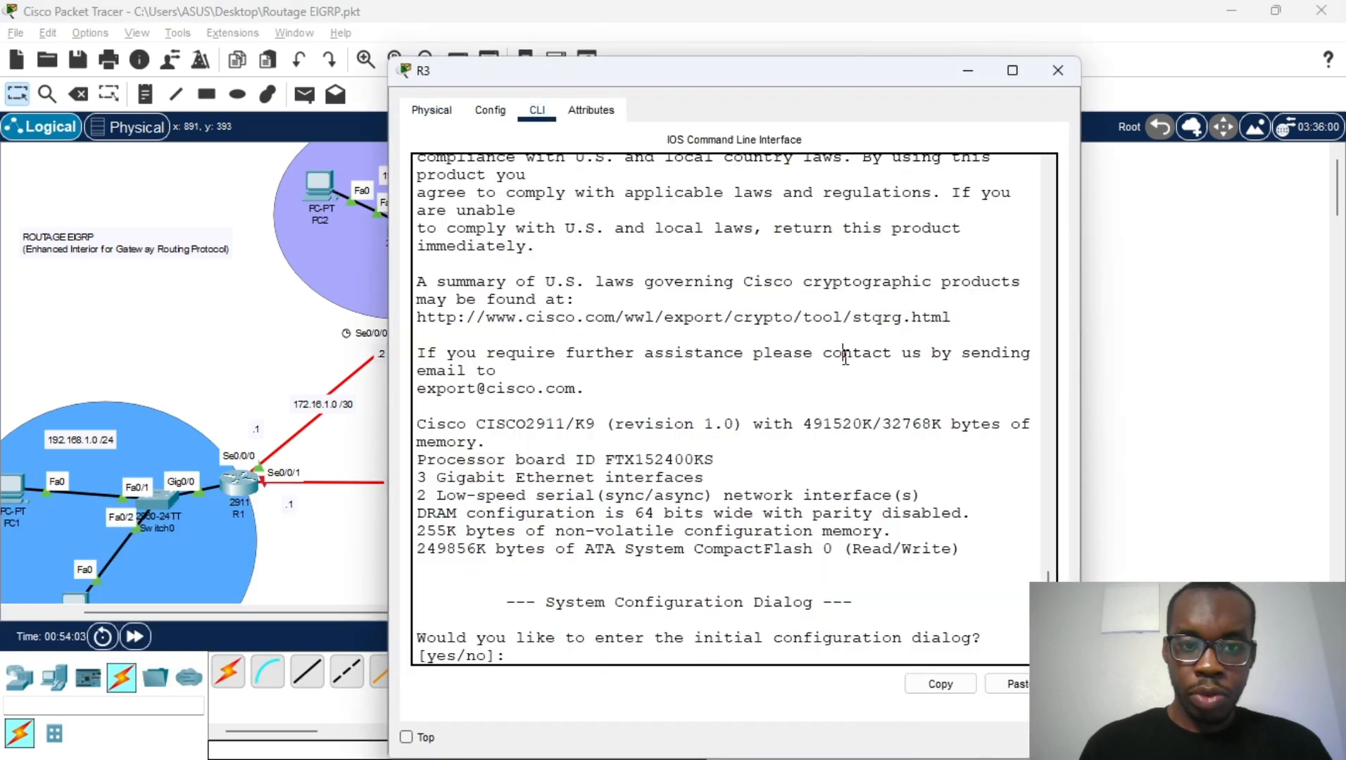
pyautogui.press('Return')
pyautogui.write('no')
pyautogui.press('Return')
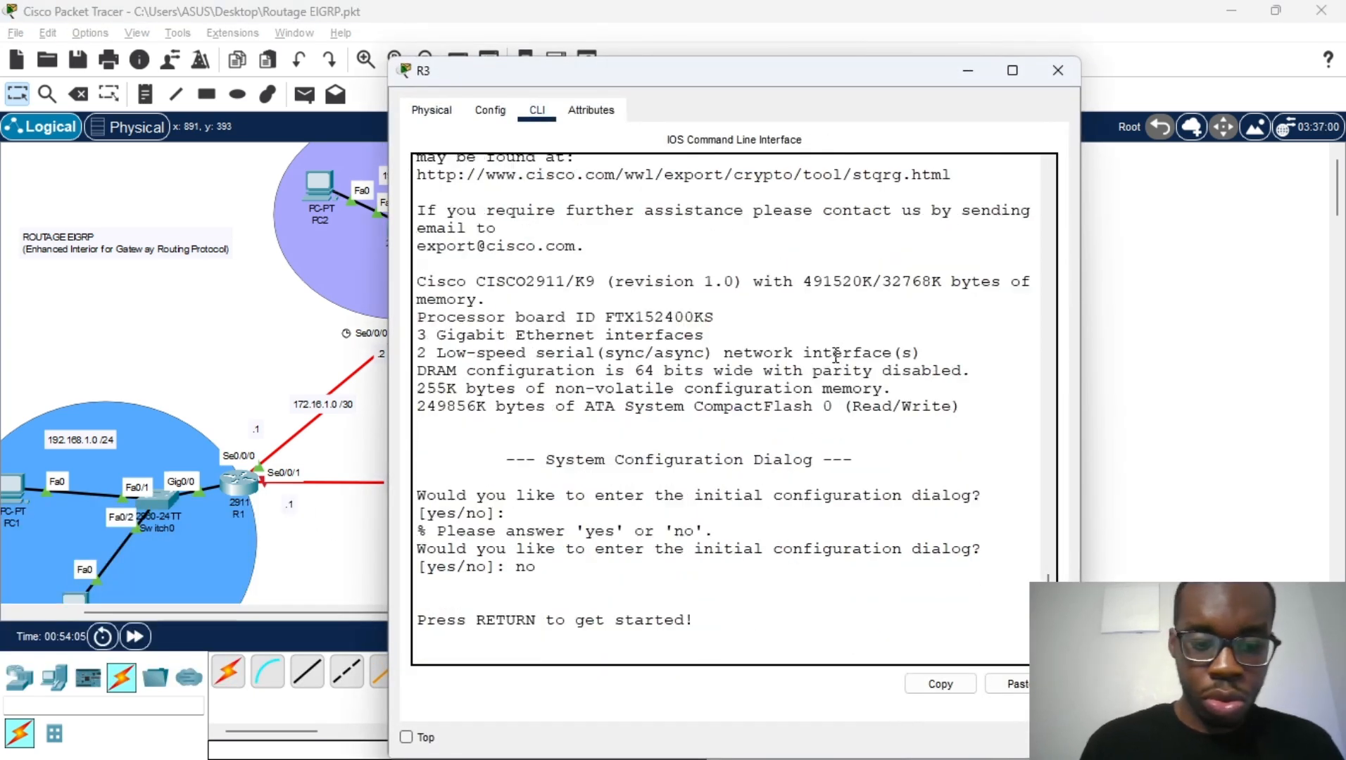
pyautogui.press('Return')
# Enter global configuration mode on R3 and set the hostname to R3
pyautogui.write('en')
pyautogui.press('Return')
pyautogui.write('conf t')
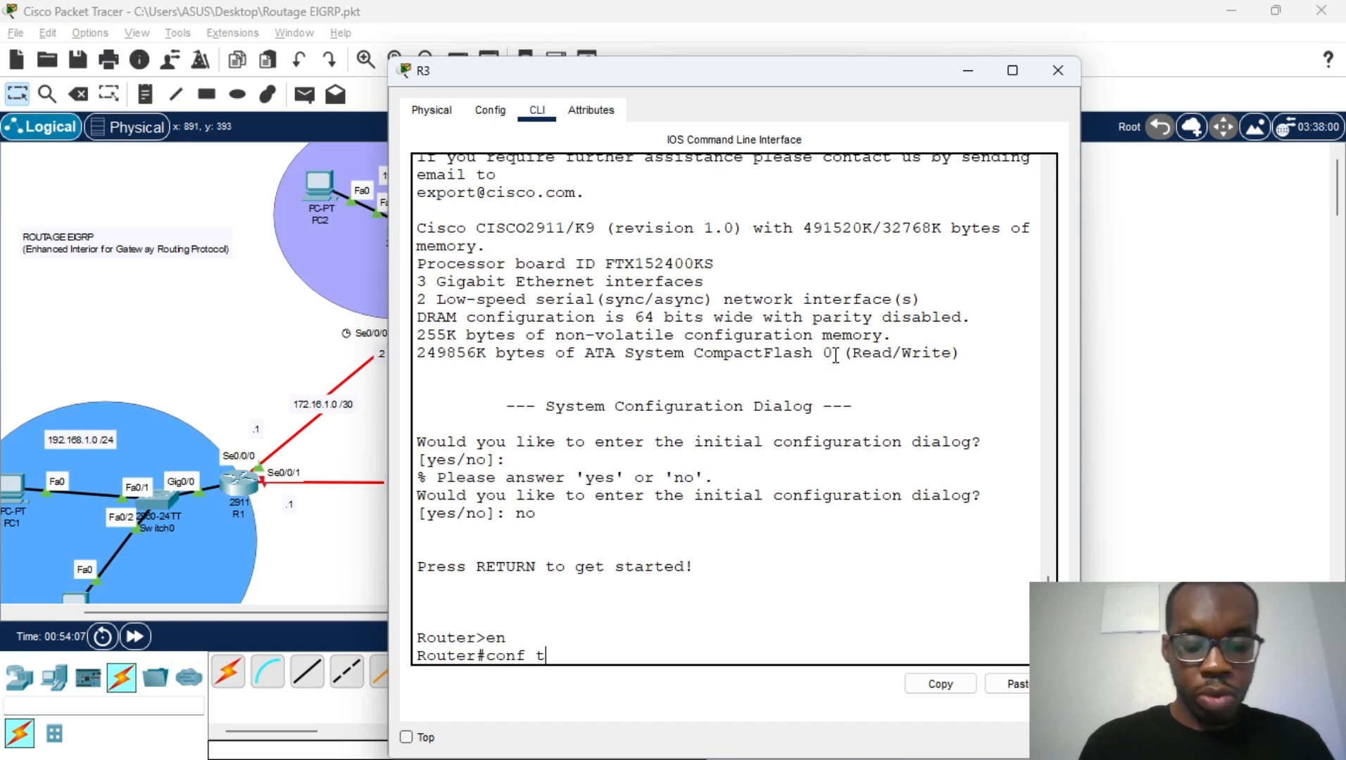
pyautogui.press('Return')
pyautogui.write('host')
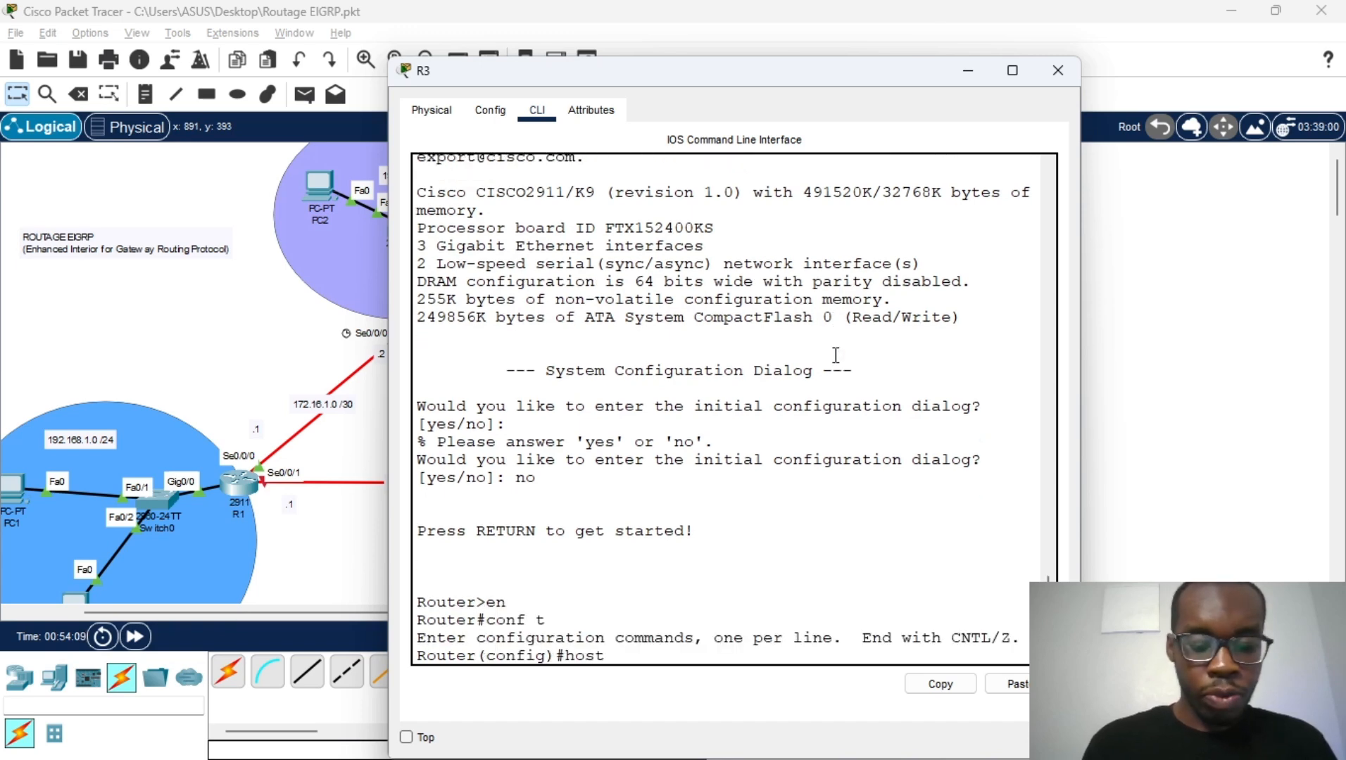
pyautogui.write('n R3')
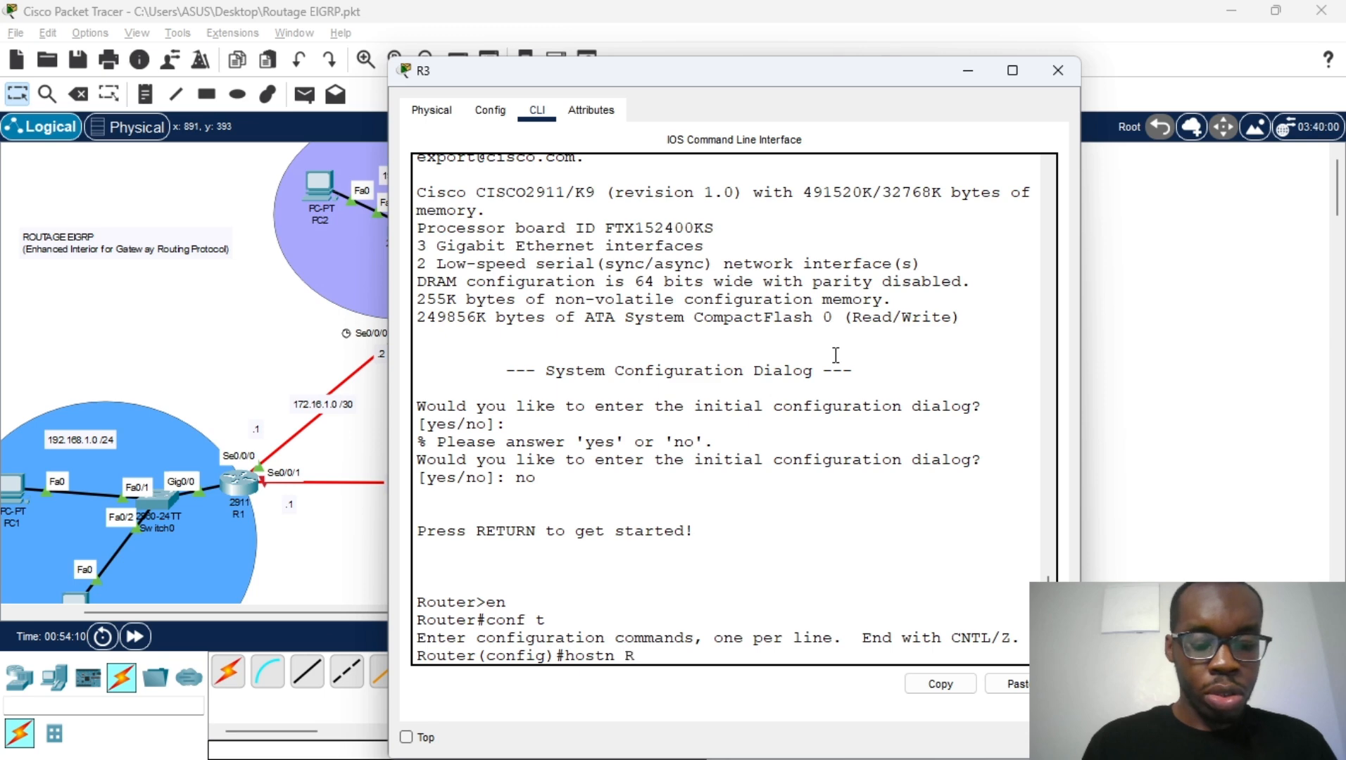
pyautogui.press('Return')
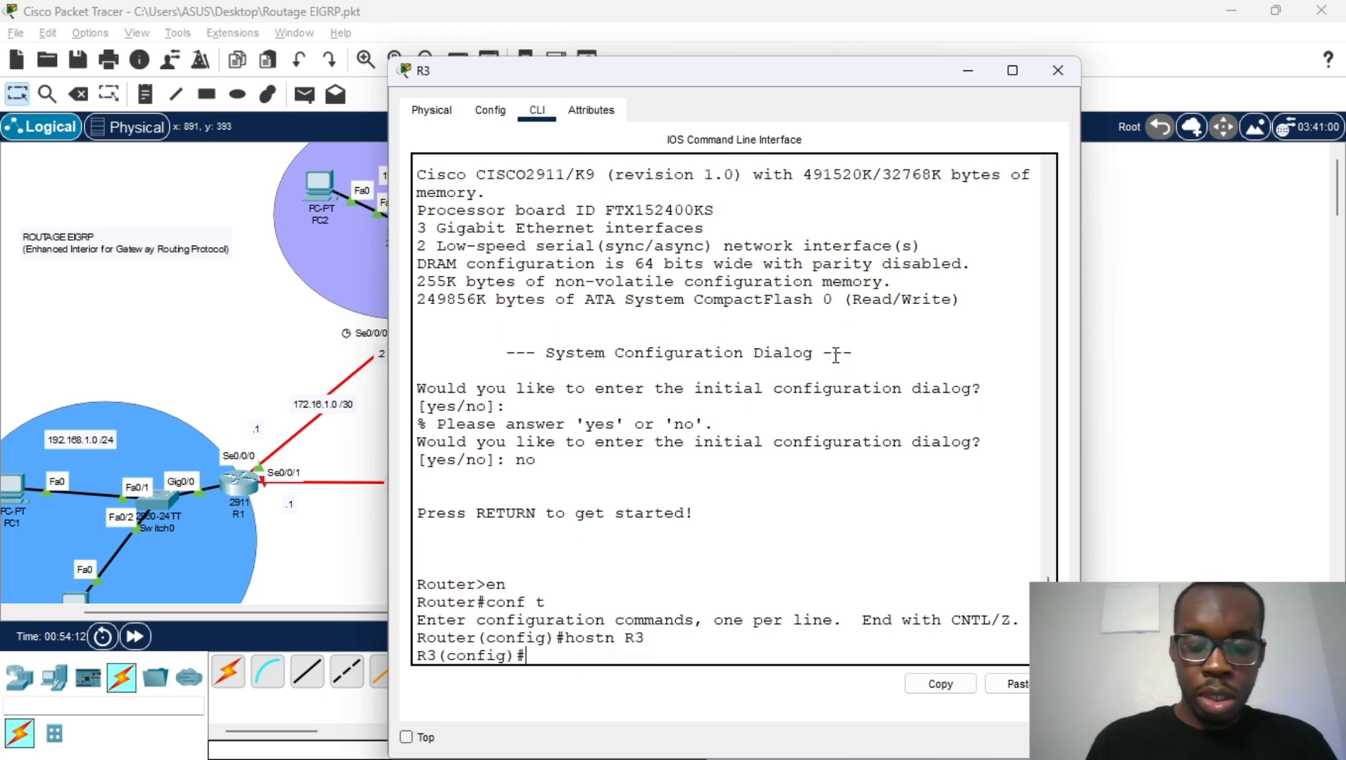
# Assign IP address 192.168.3.1 with mask 255.255.255.0 to R3's GigabitEthernet 0/0 interface
pyautogui.write('in')
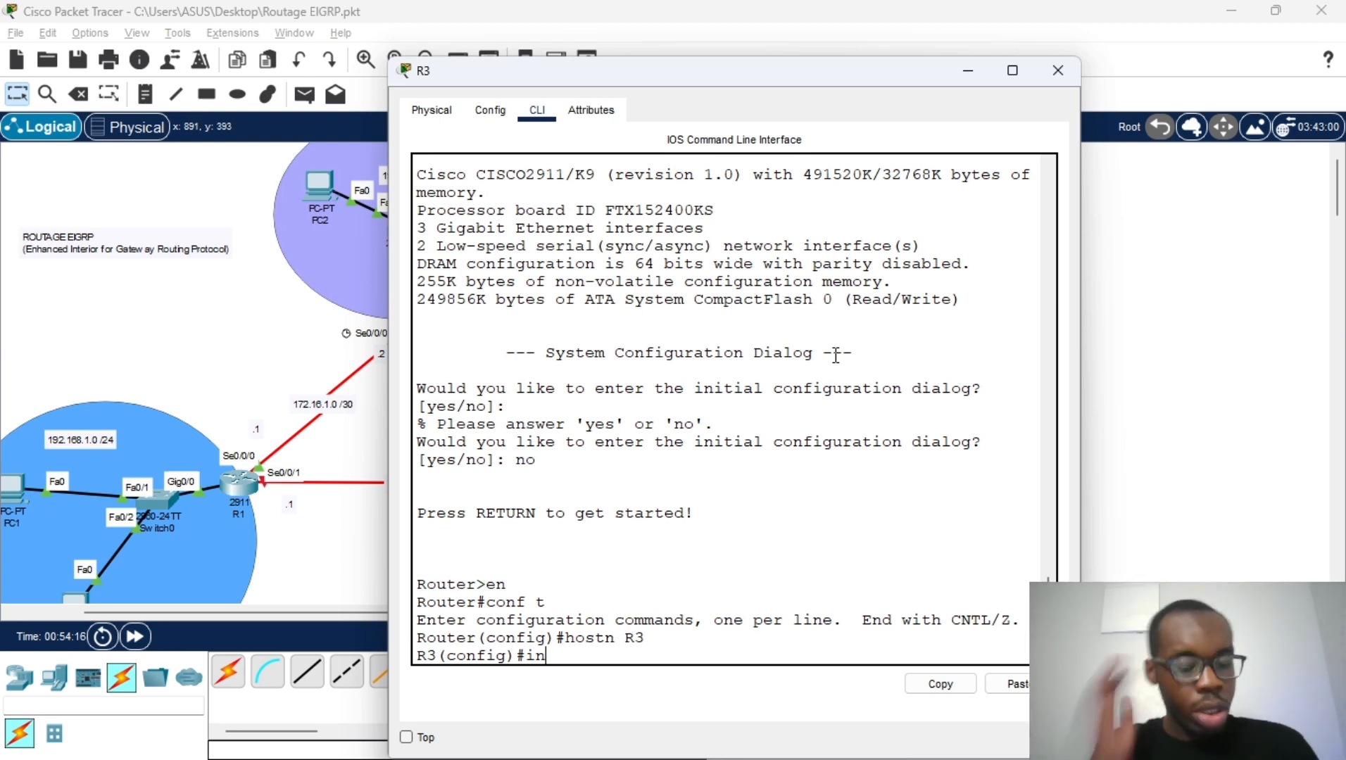
pyautogui.write('t g 0/0')
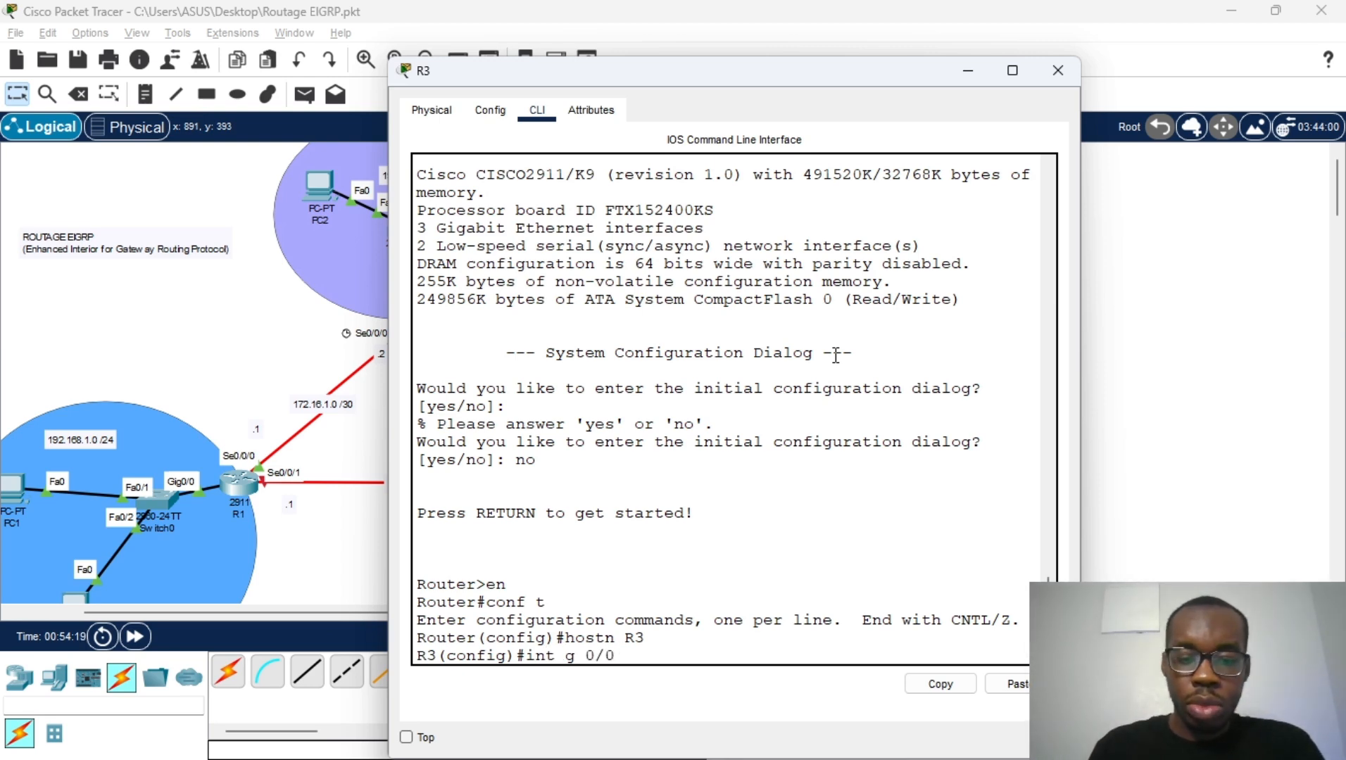
pyautogui.press('Return')
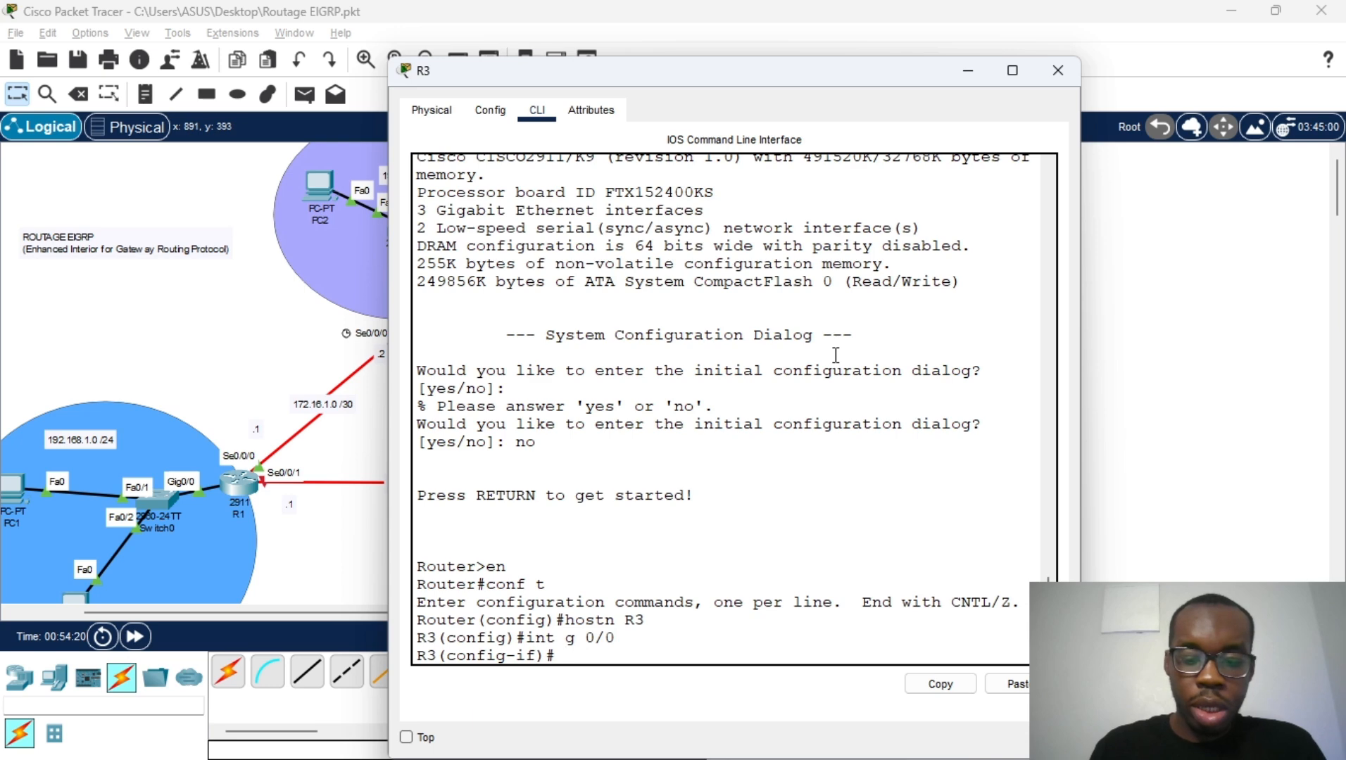
pyautogui.write('ip add')
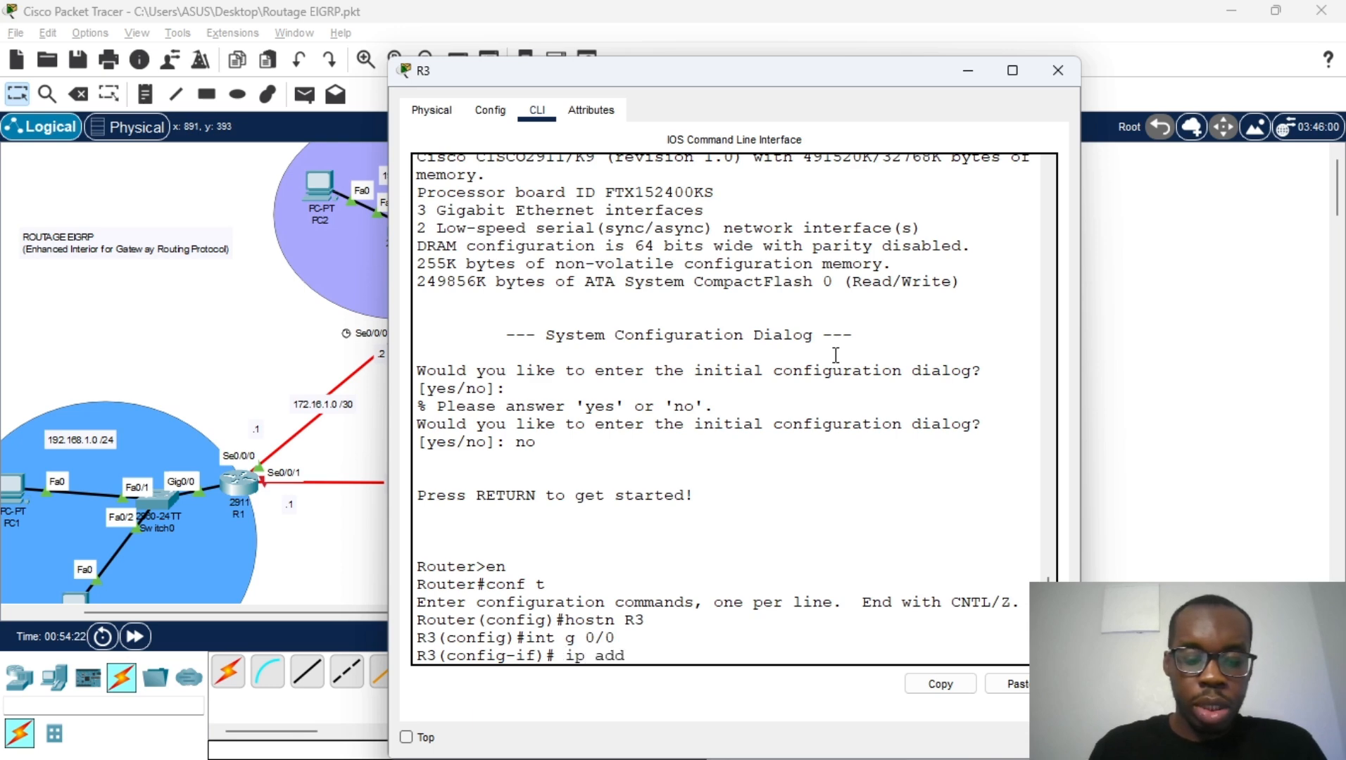
pyautogui.press('Tab')
pyautogui.write('19')
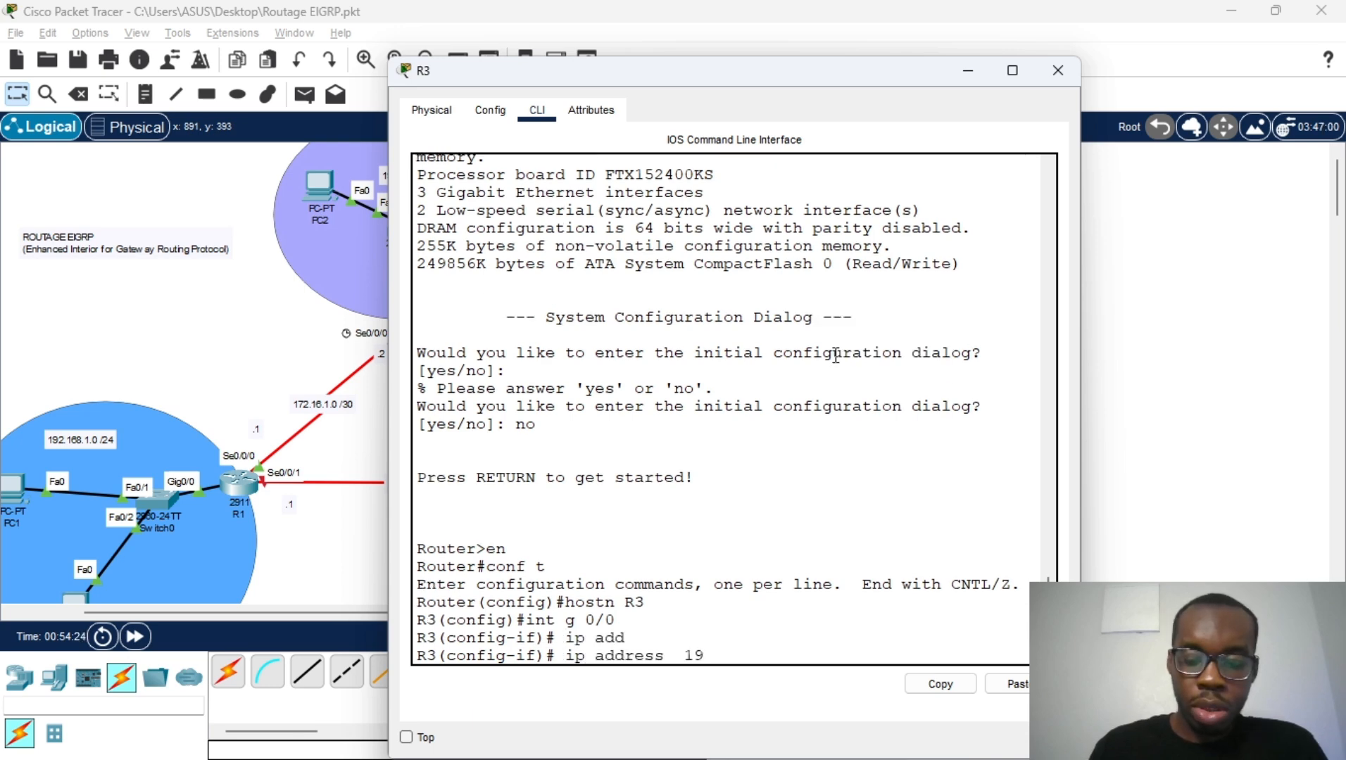
pyautogui.write('2.')
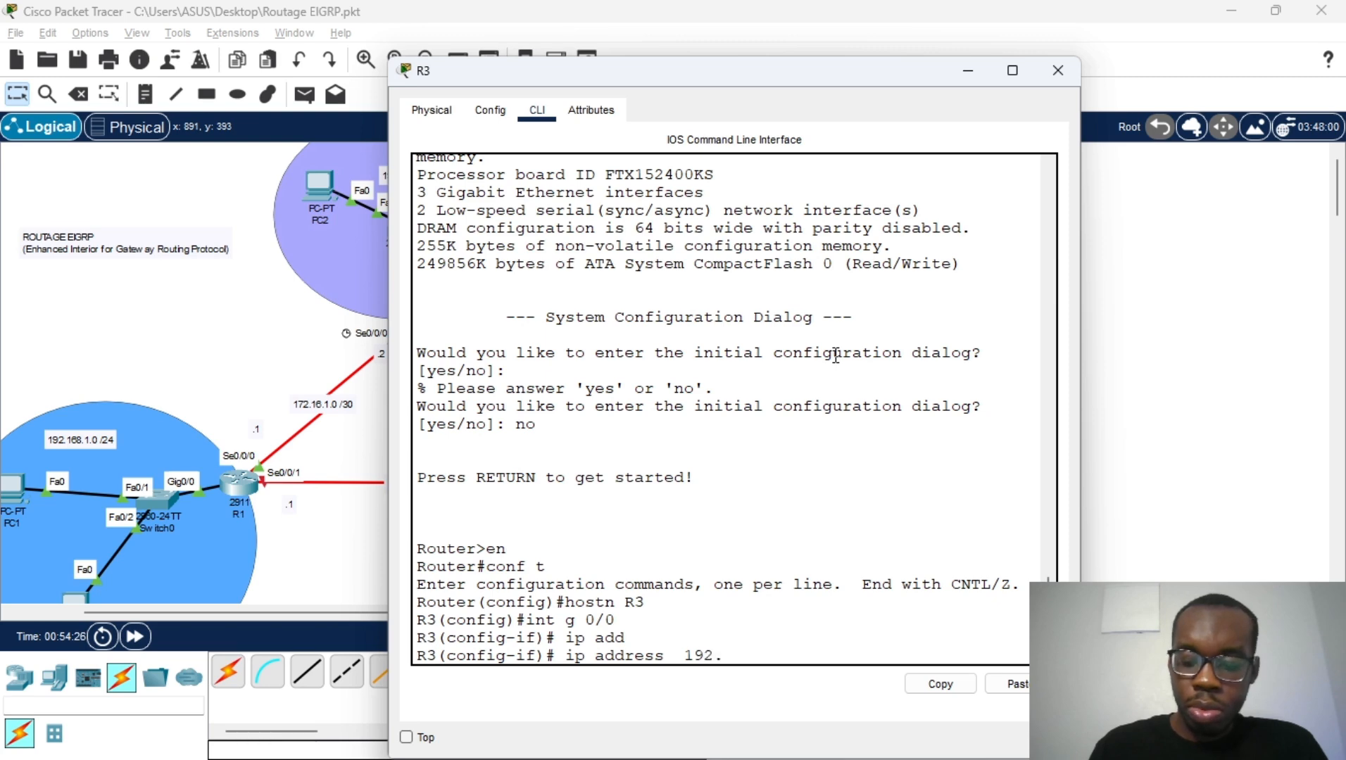
pyautogui.write('168.3')
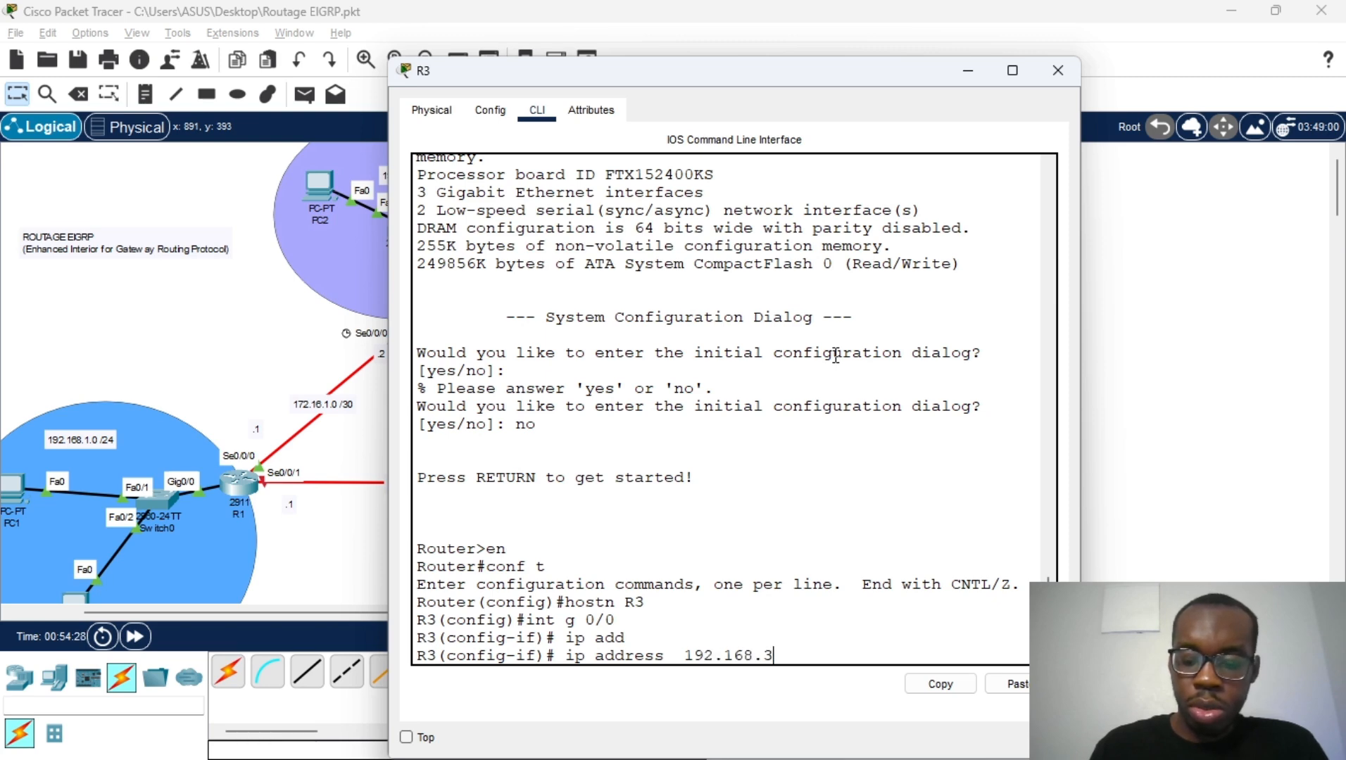
pyautogui.write('11')
pyautogui.press('BackSpace')
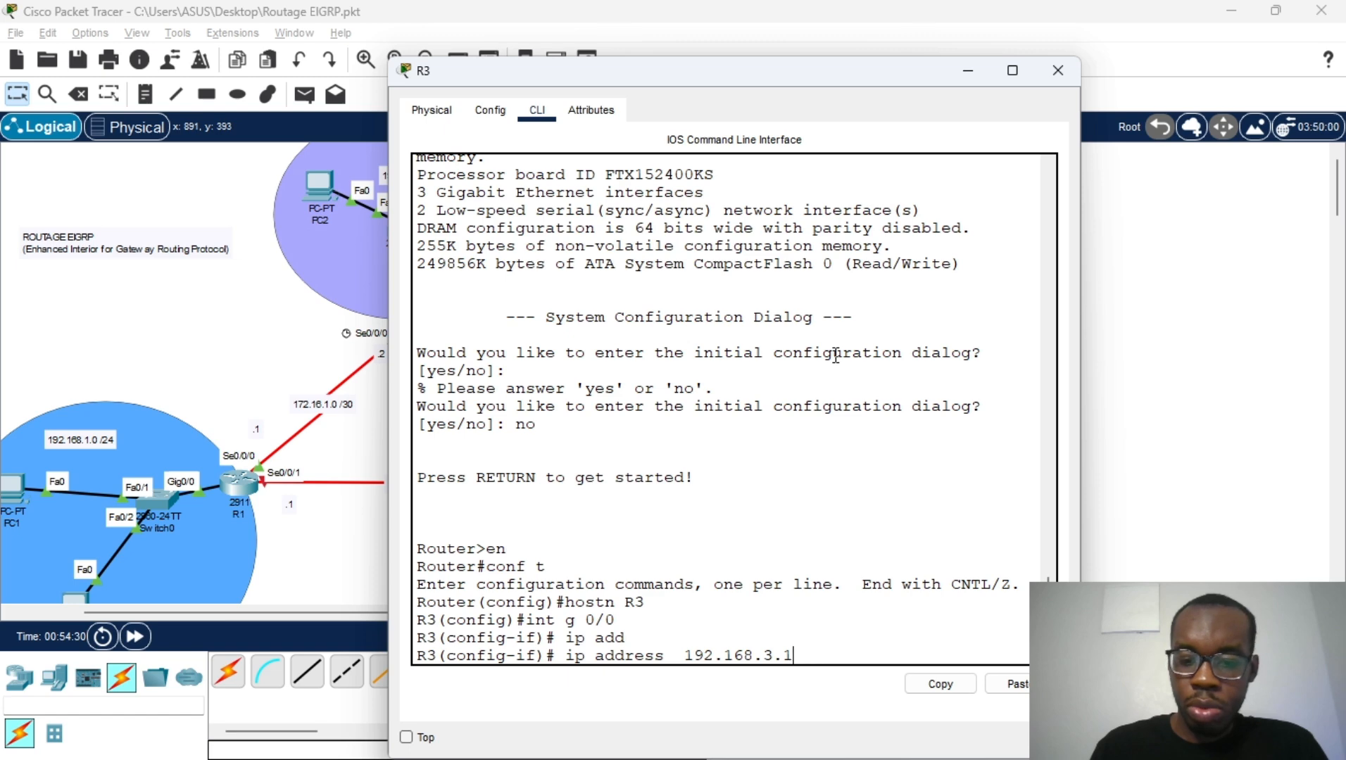
pyautogui.write('255.255')
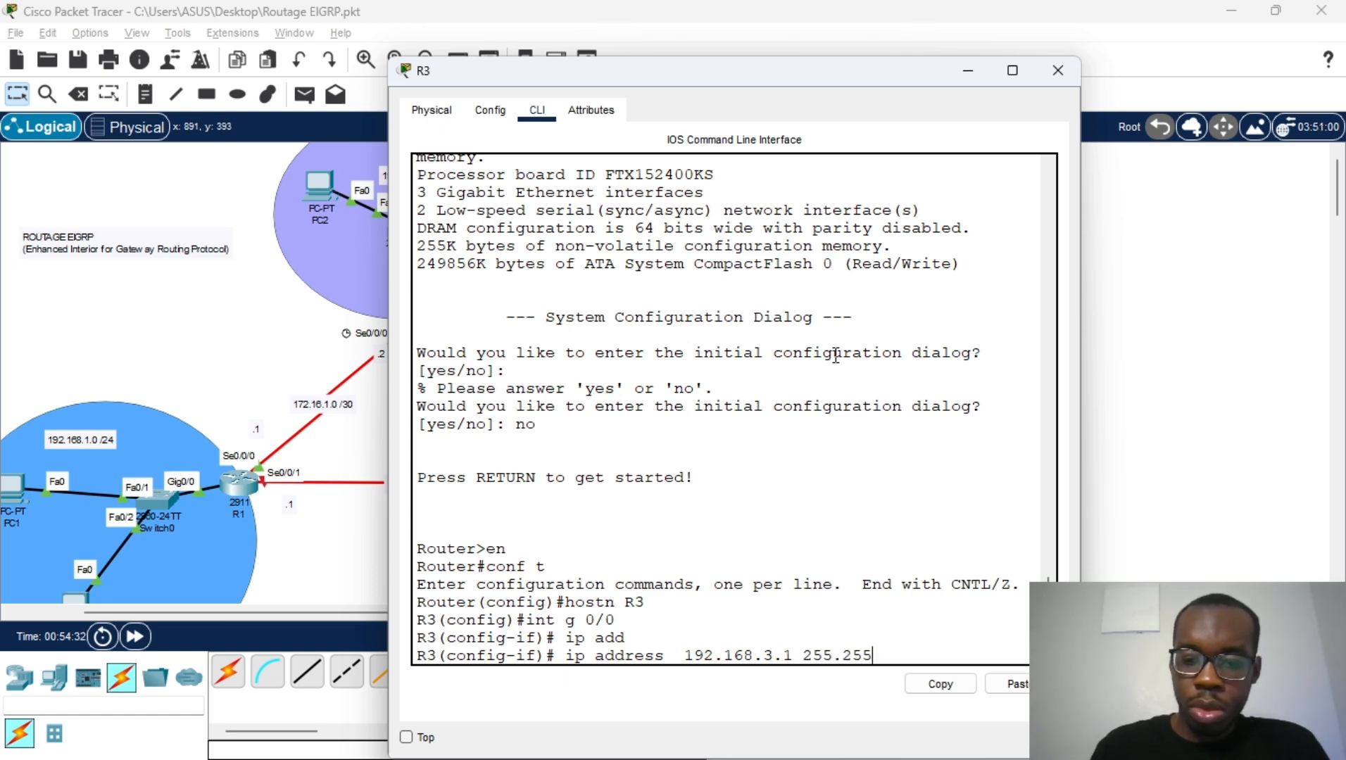
pyautogui.write('.255.0')
pyautogui.press('Return')
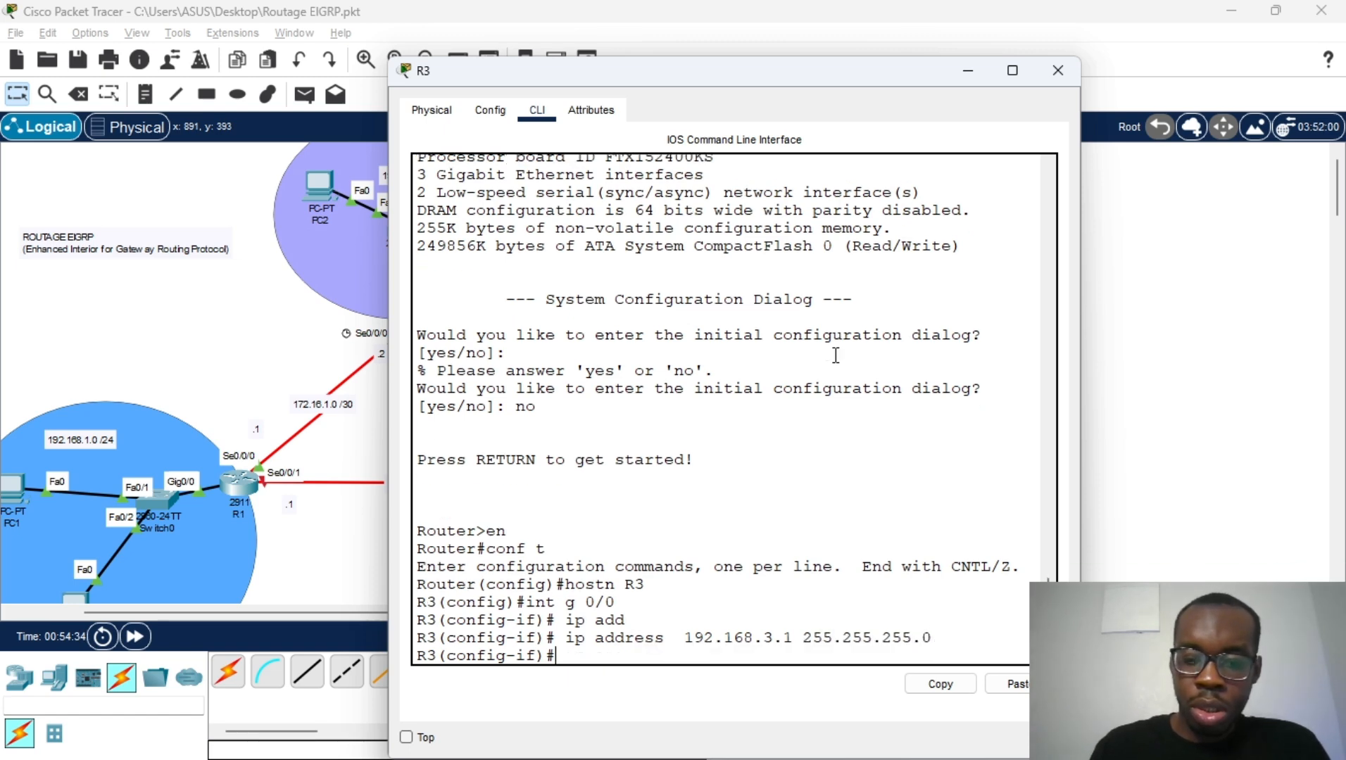
# Enable R3's GigabitEthernet 0/0 interface with no shutdown
pyautogui.write('no sh')
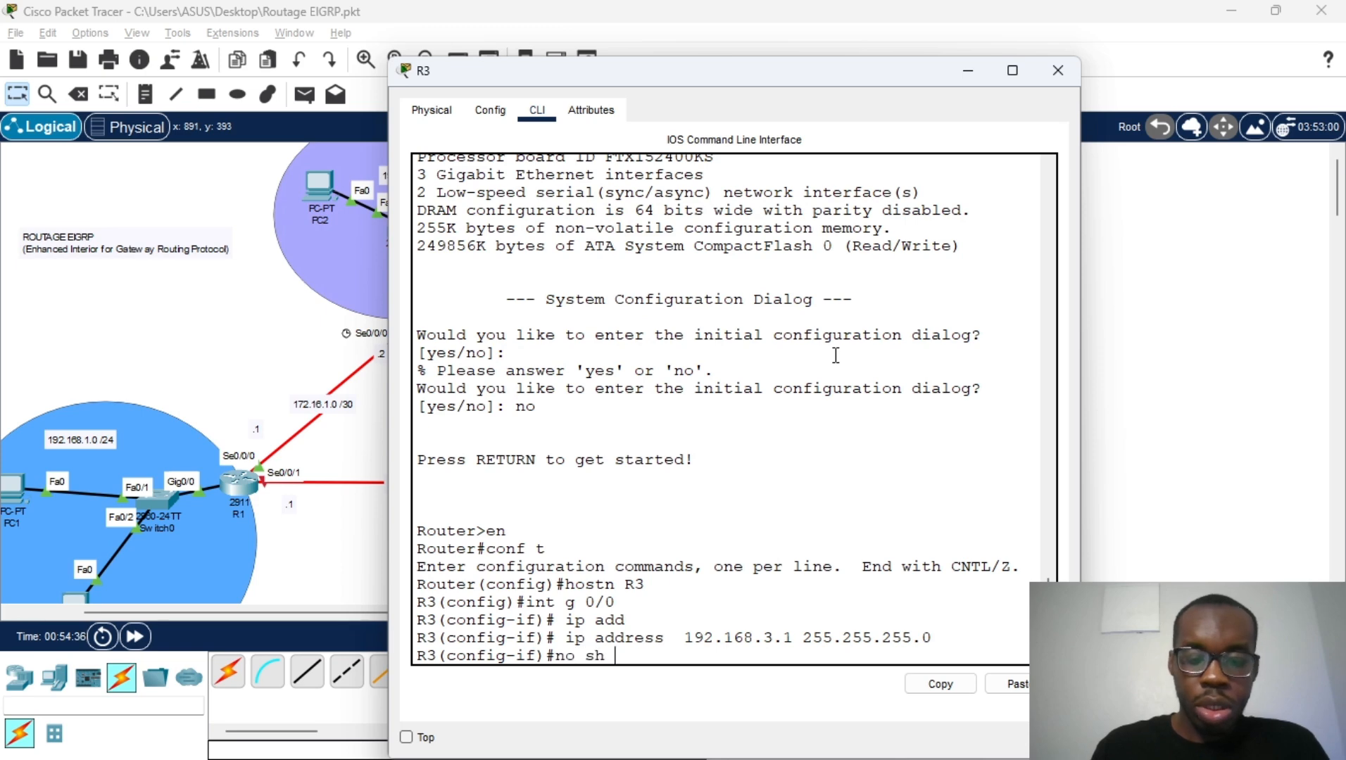
pyautogui.press('Return')
pyautogui.write('e')
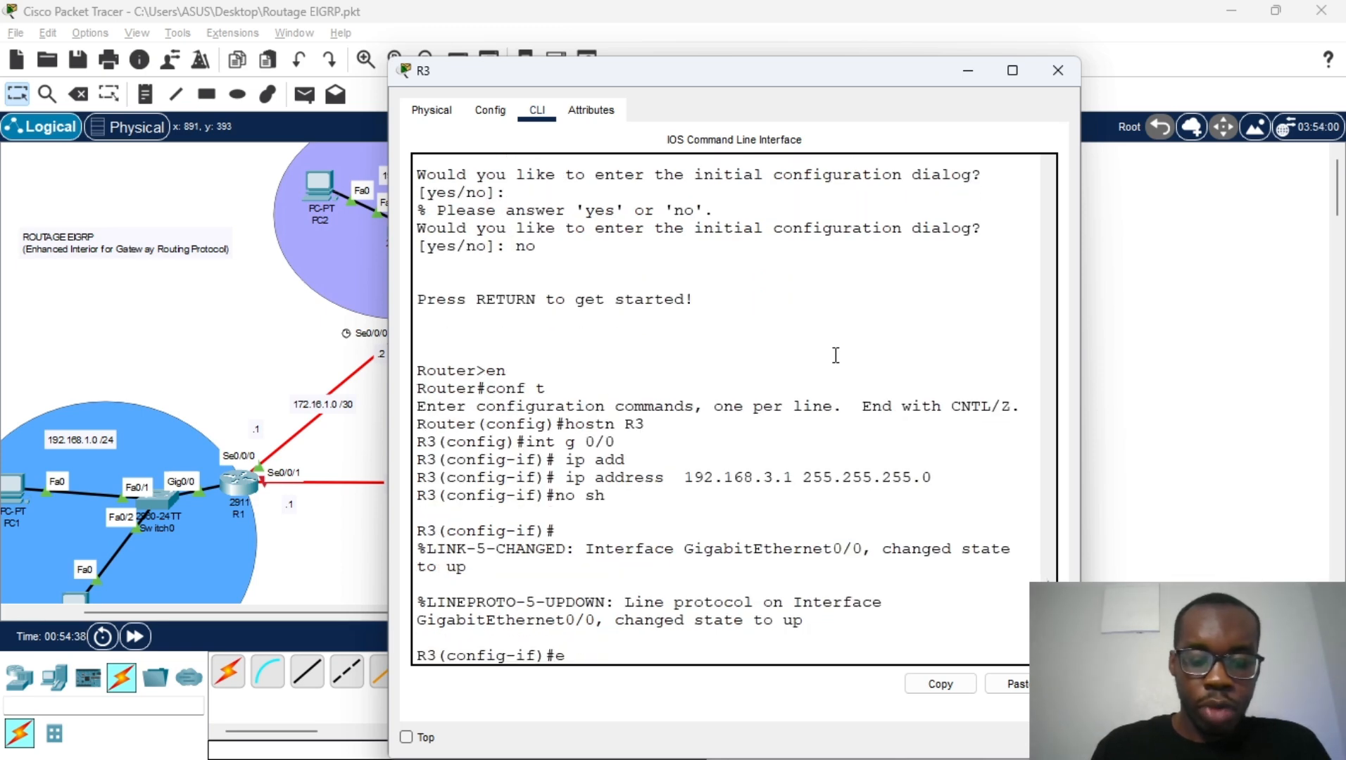
pyautogui.press('BackSpace')
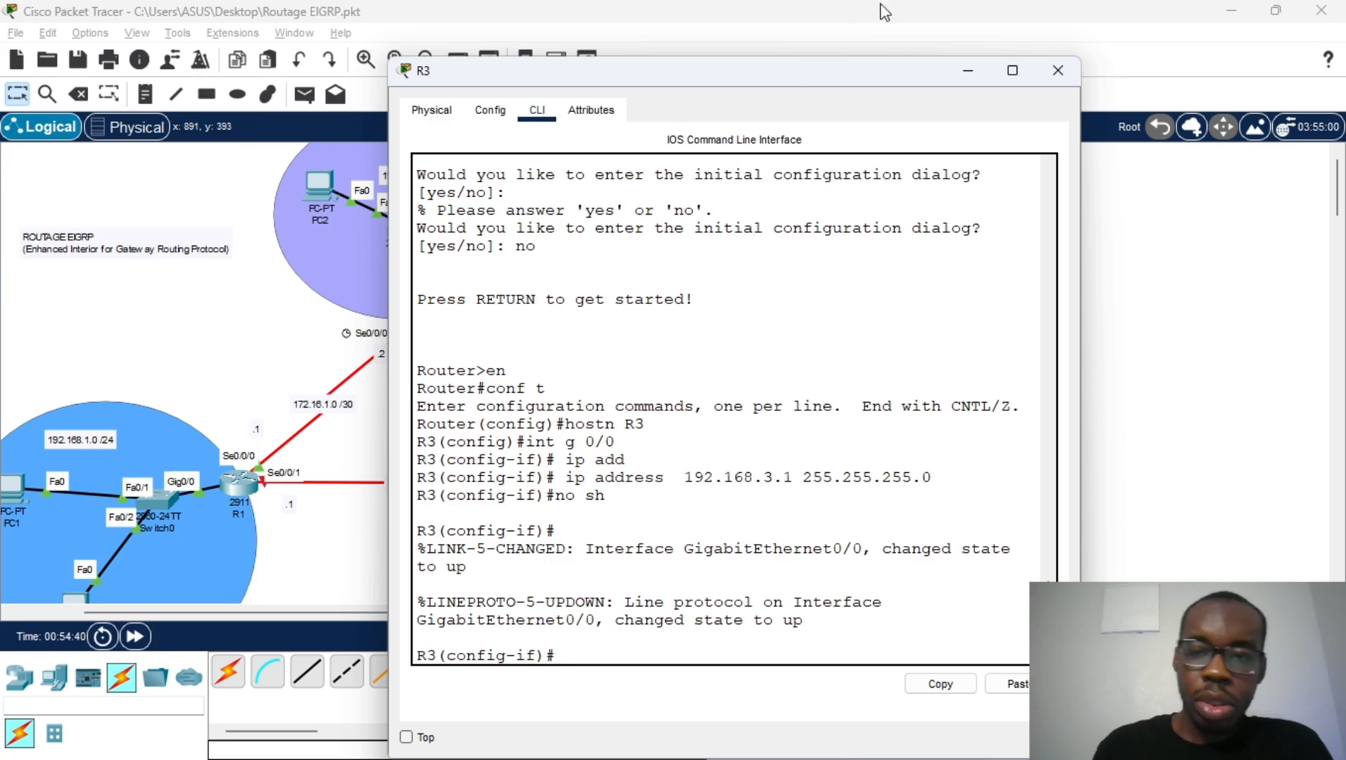
# Arrange R3's command-line window beside the part of the topology containing R3's serial links
pyautogui.moveTo(831, 79); pyautogui.dragTo(1141, 106)
pyautogui.moveTo(531, 602); pyautogui.dragTo(617, 630)
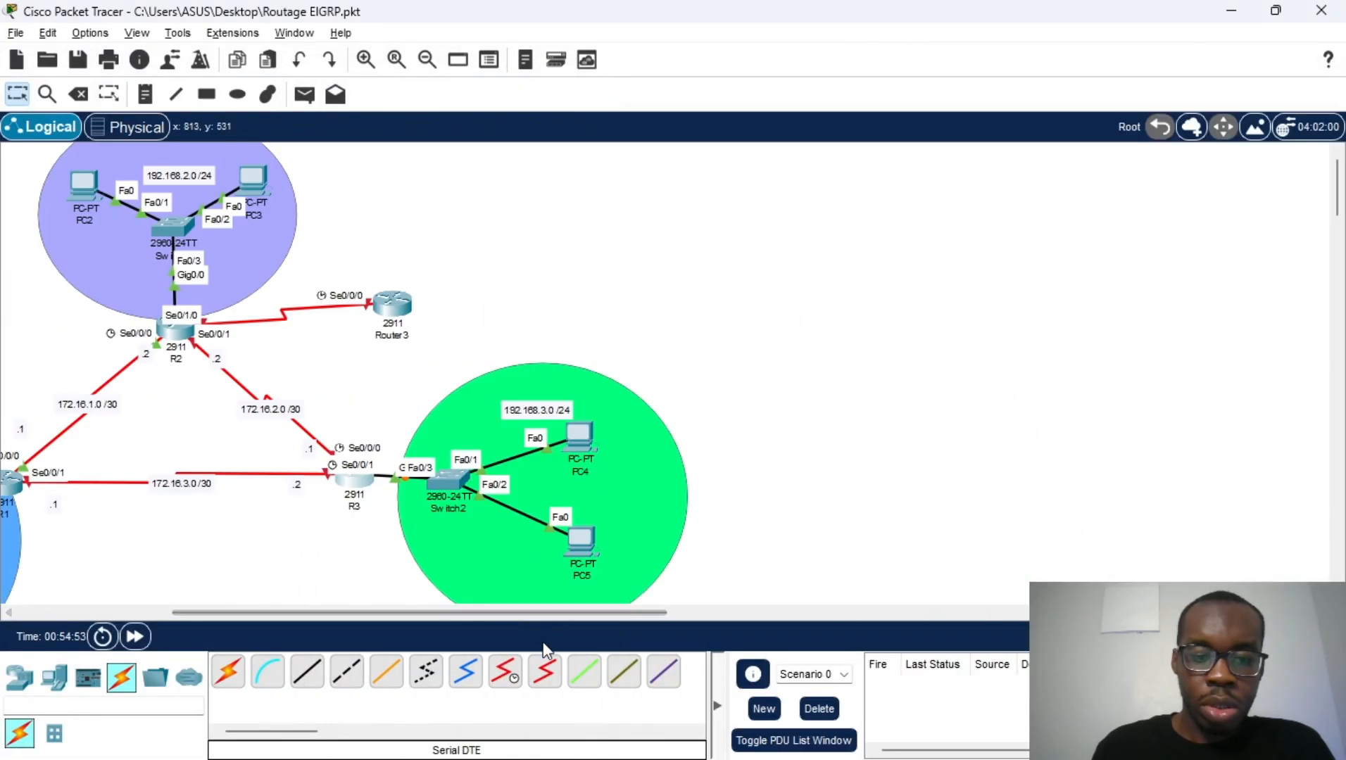
pyautogui.click(362, 489)
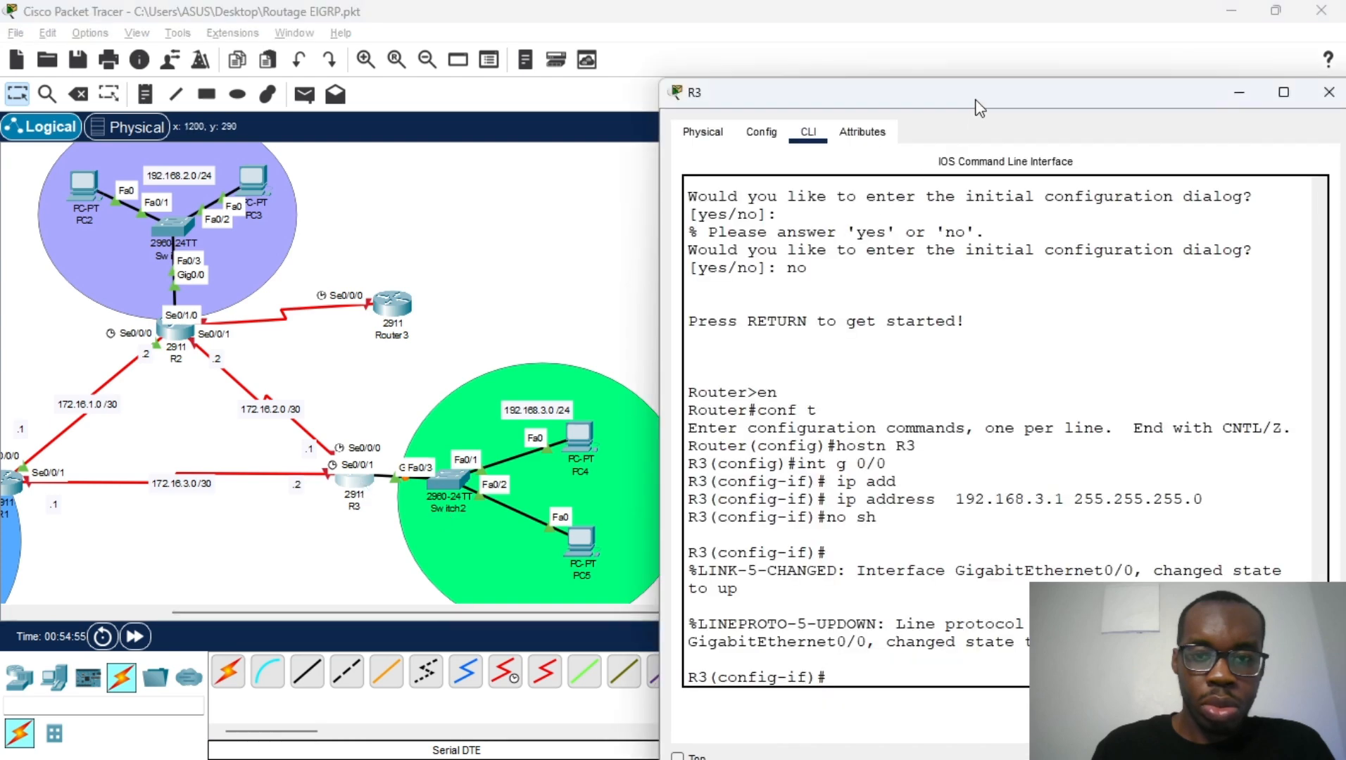
pyautogui.moveTo(975, 99); pyautogui.dragTo(919, 73)
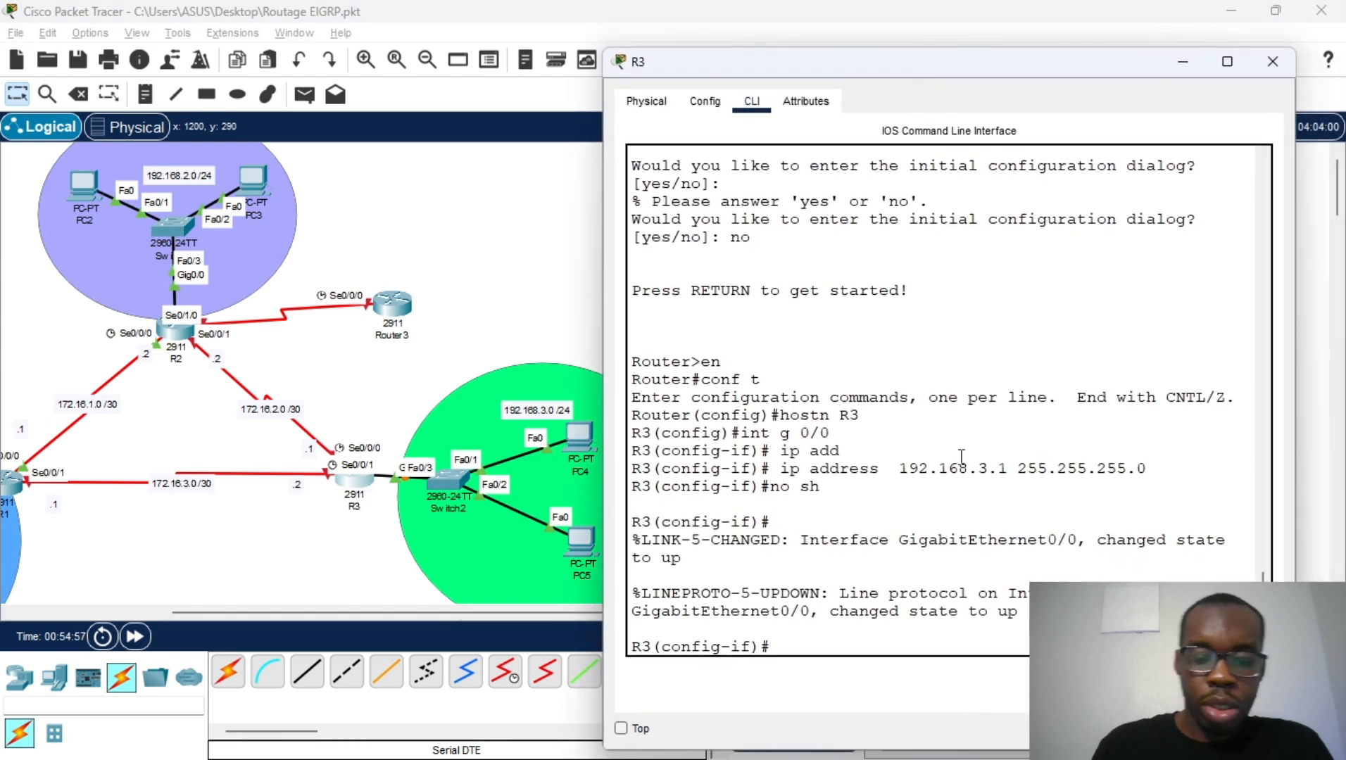
# Leave GigabitEthernet 0/0 configuration and assign IP address 172.16.3.1 with mask 255.255.255.252 to R3's Serial 0/0/0
pyautogui.write('ex')
pyautogui.press('Return')
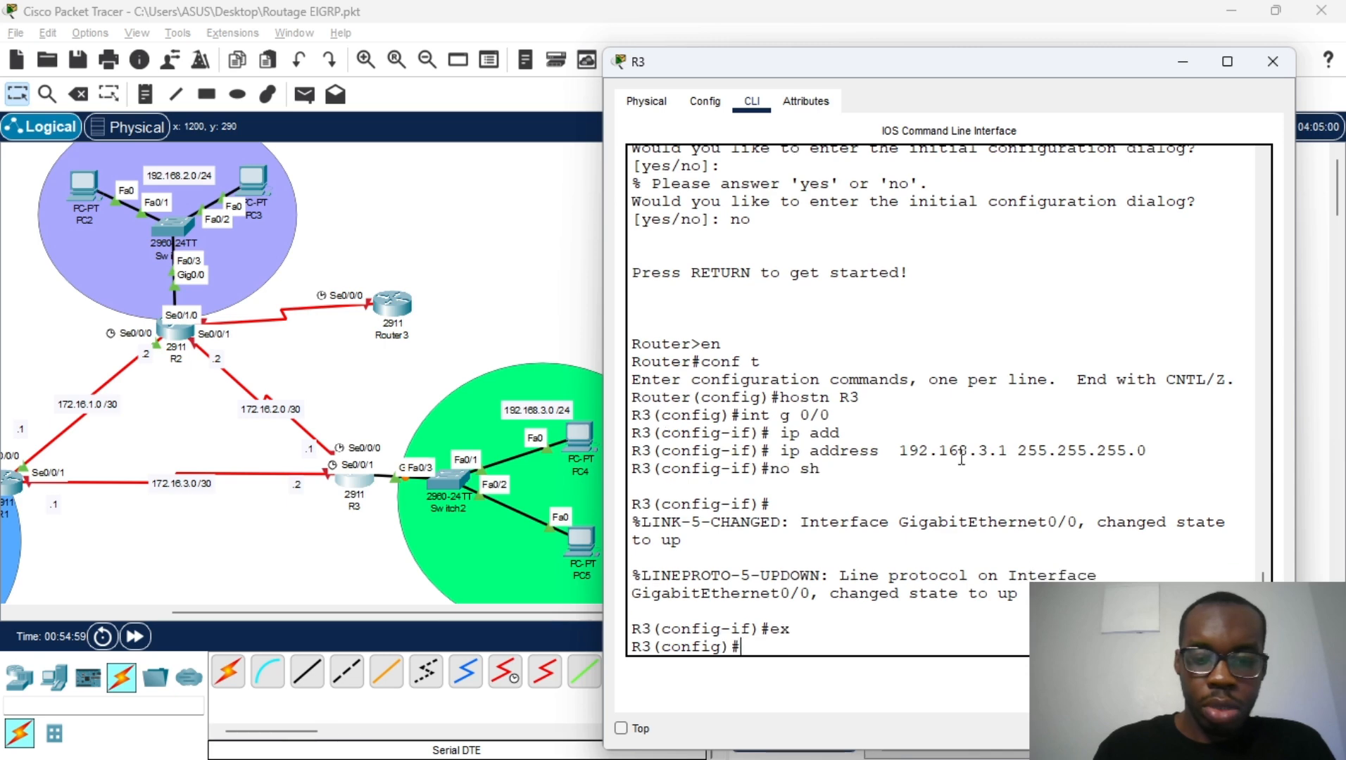
pyautogui.write('int se')
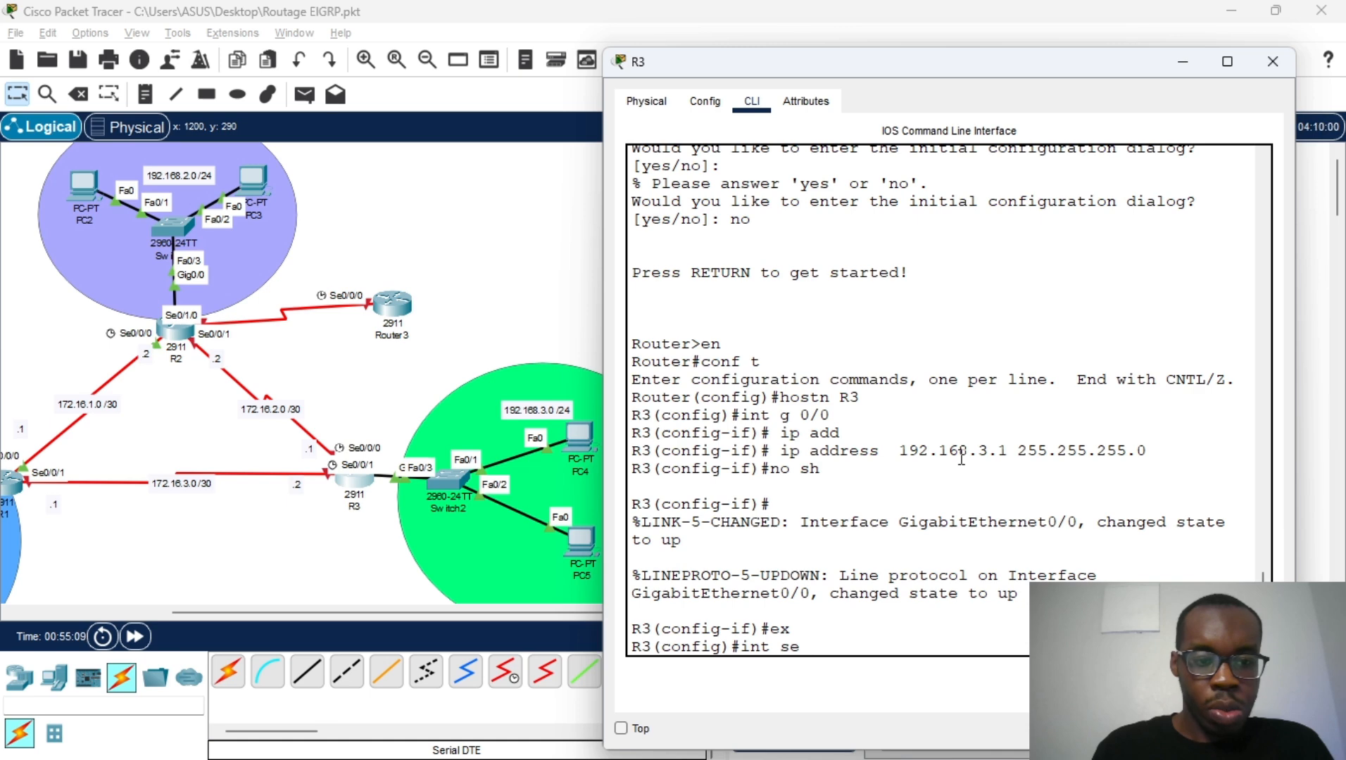
pyautogui.write('0')
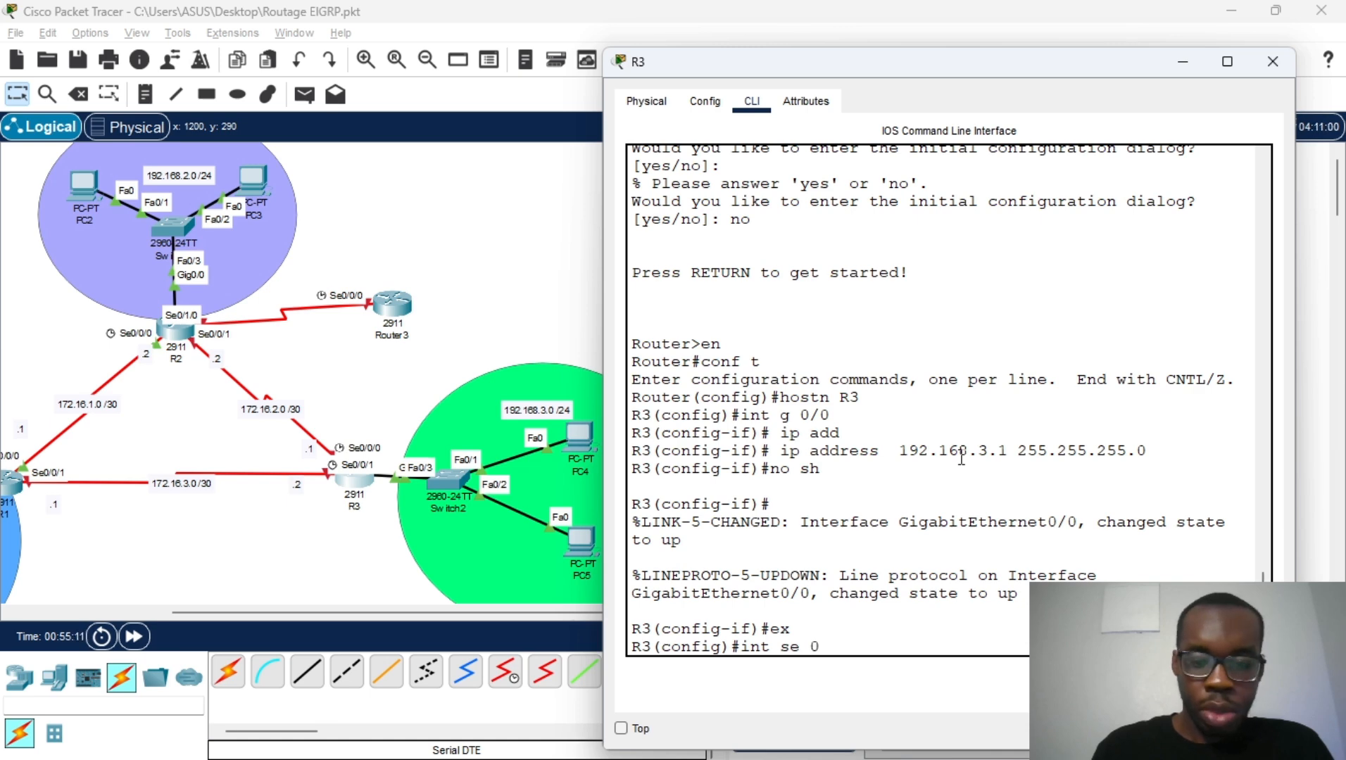
pyautogui.write('/0/0')
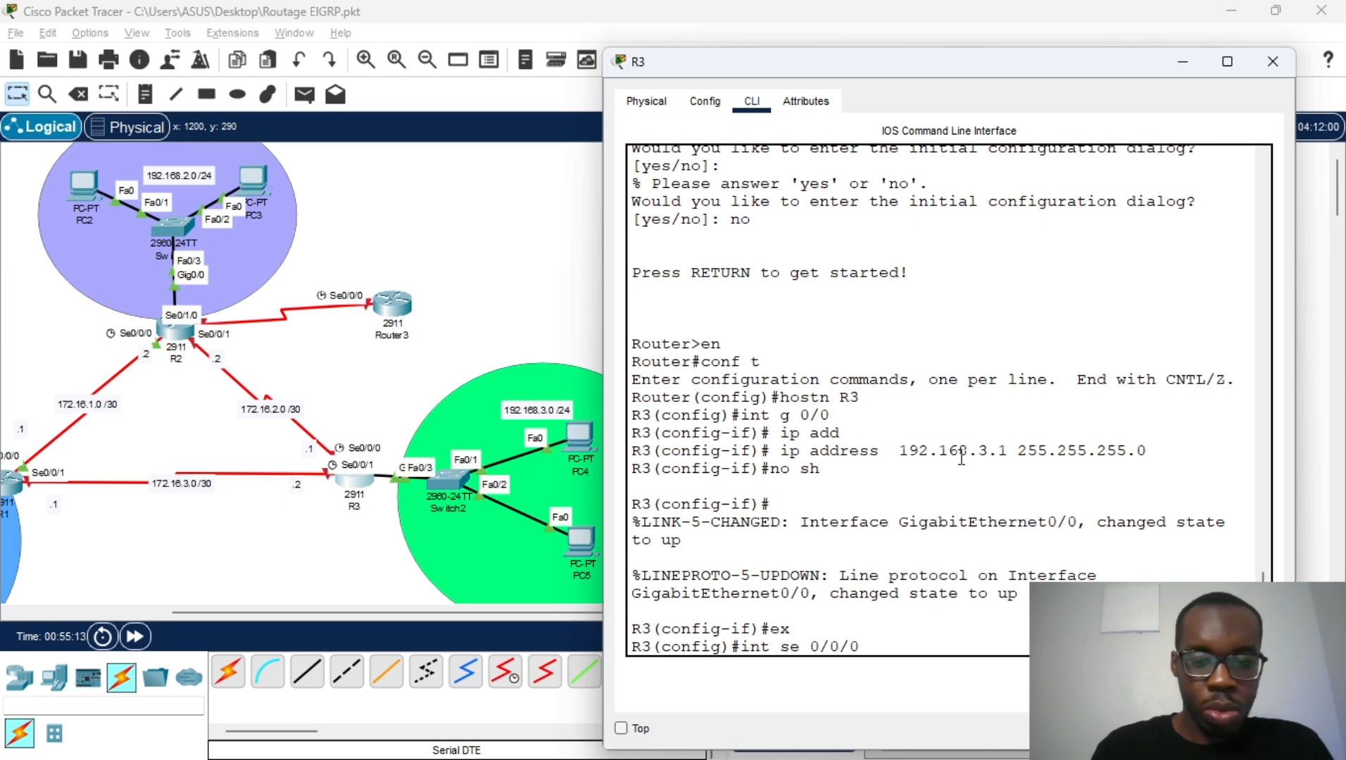
pyautogui.press('Return')
pyautogui.write('ip')
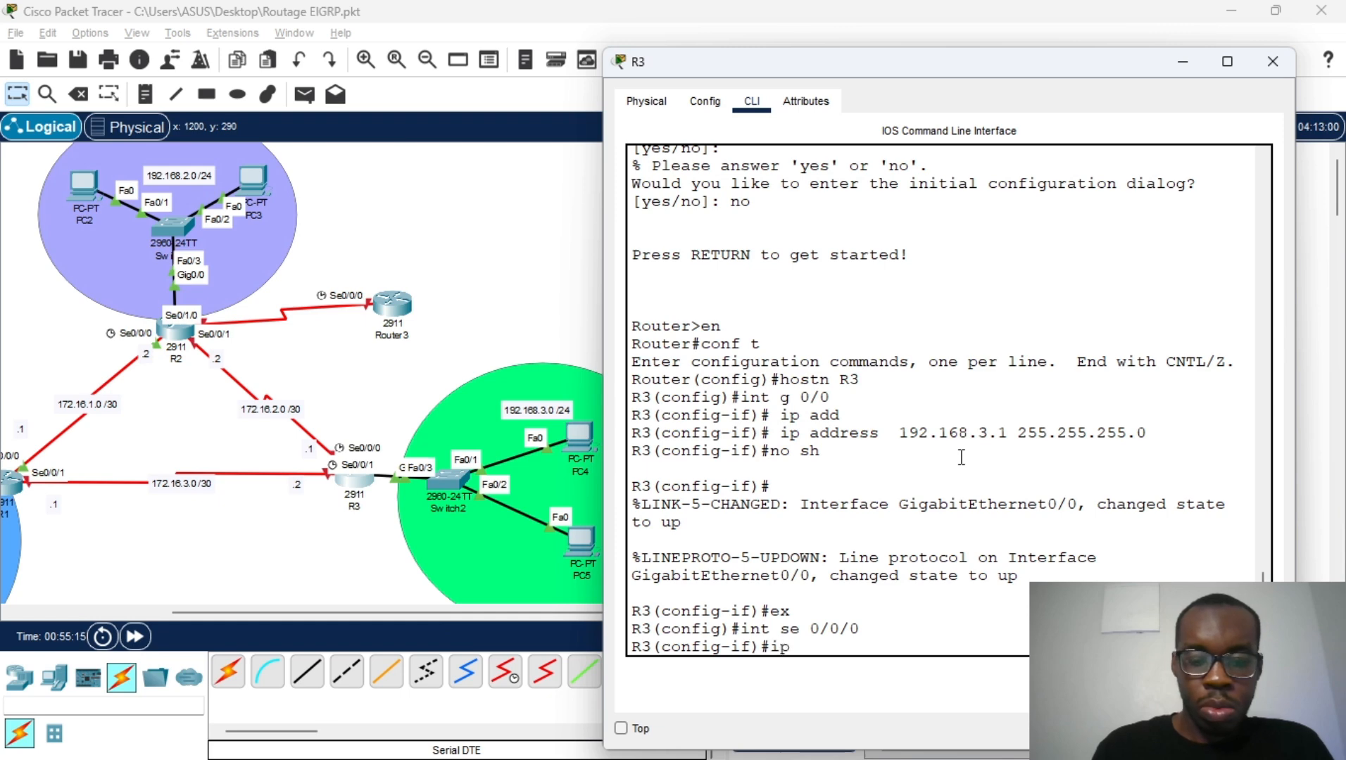
pyautogui.write(' add ')
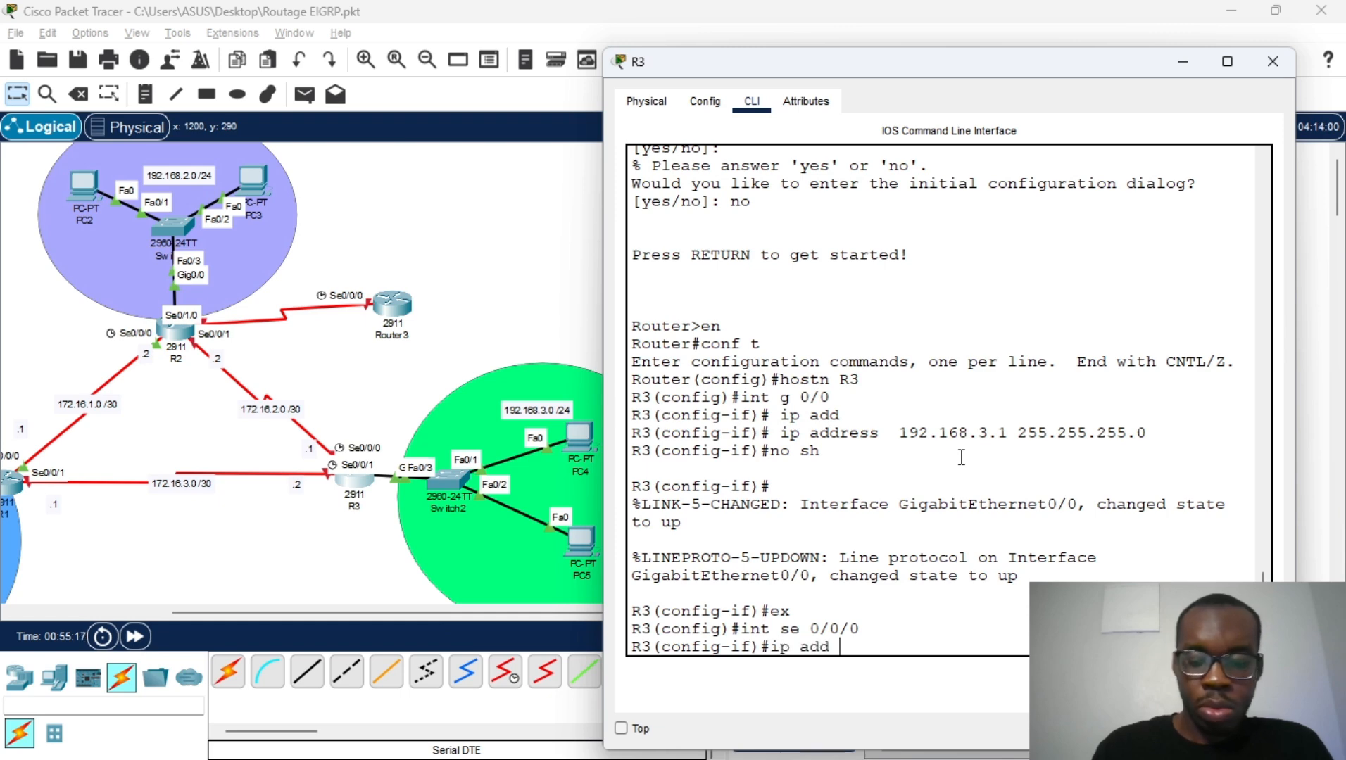
pyautogui.write('172.16')
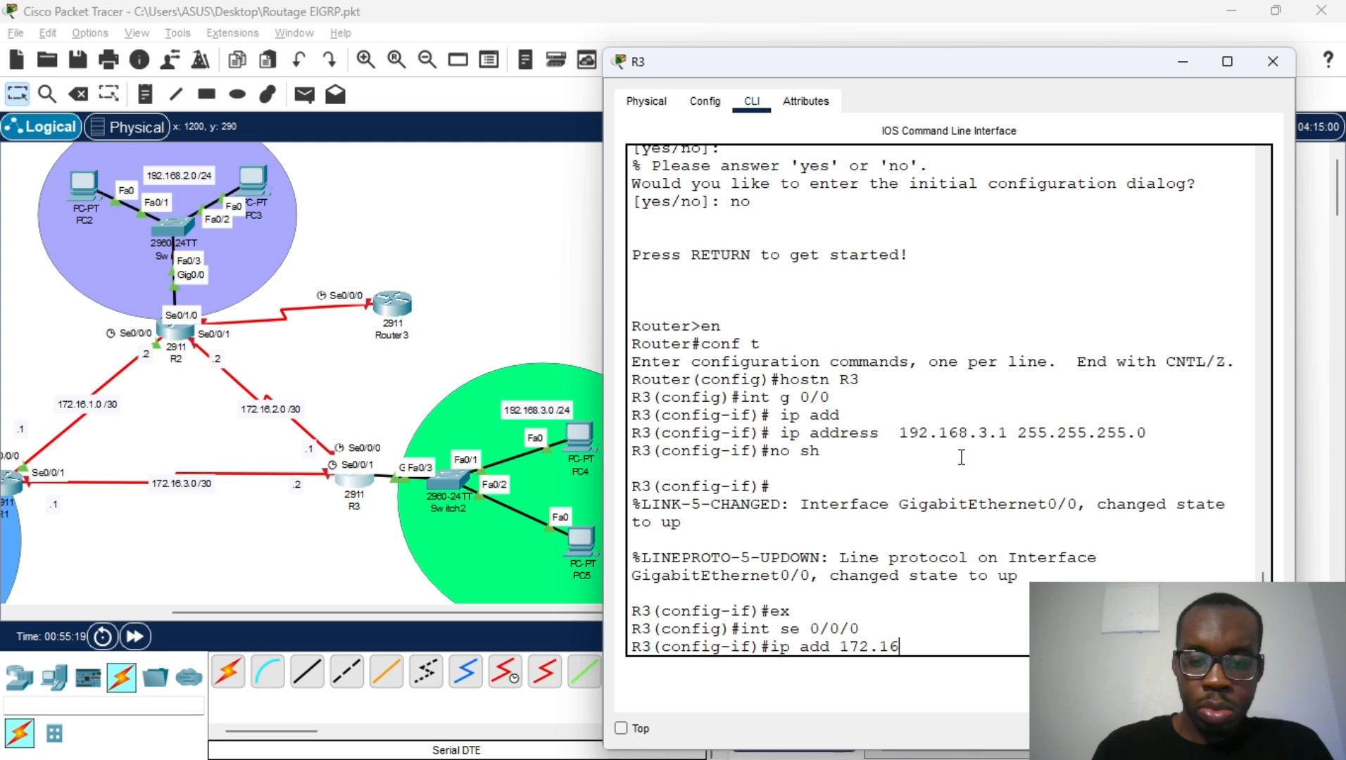
pyautogui.write('.3.')
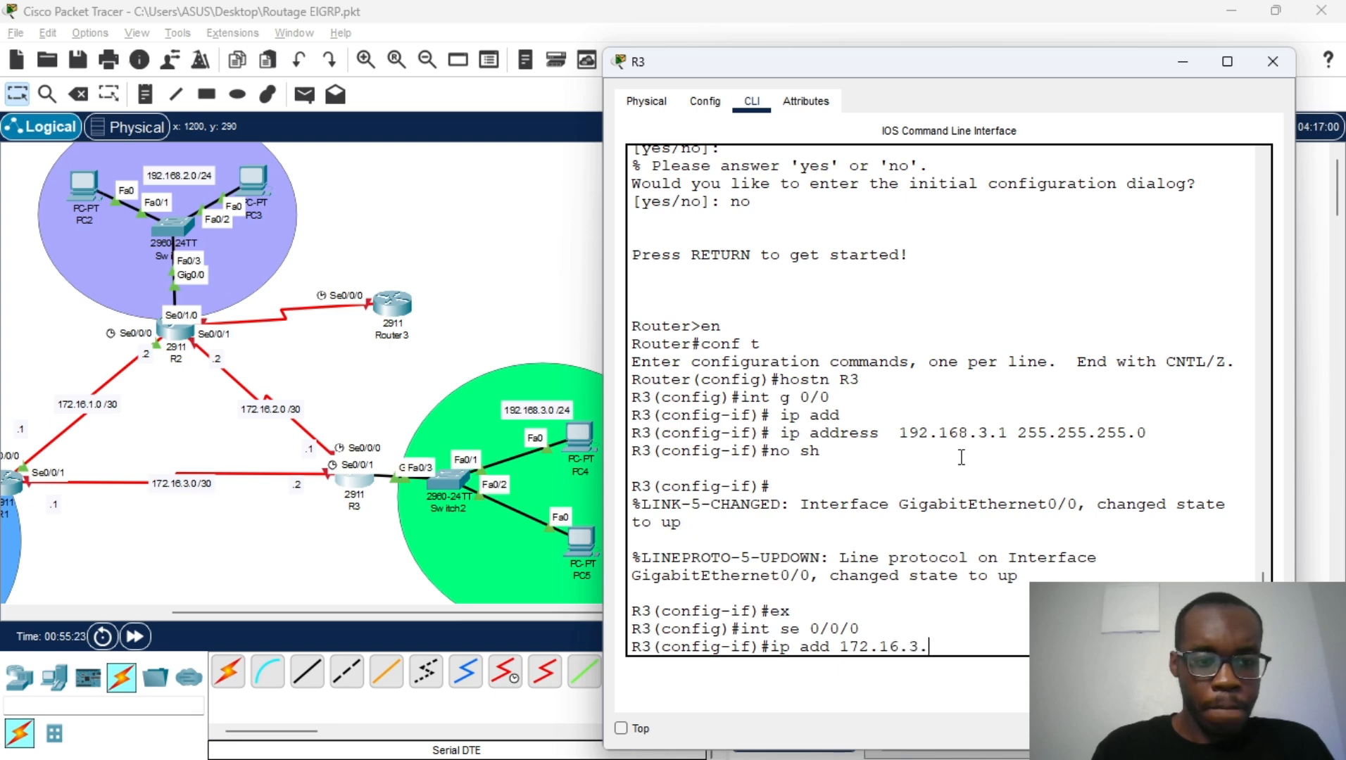
pyautogui.write('1 ')
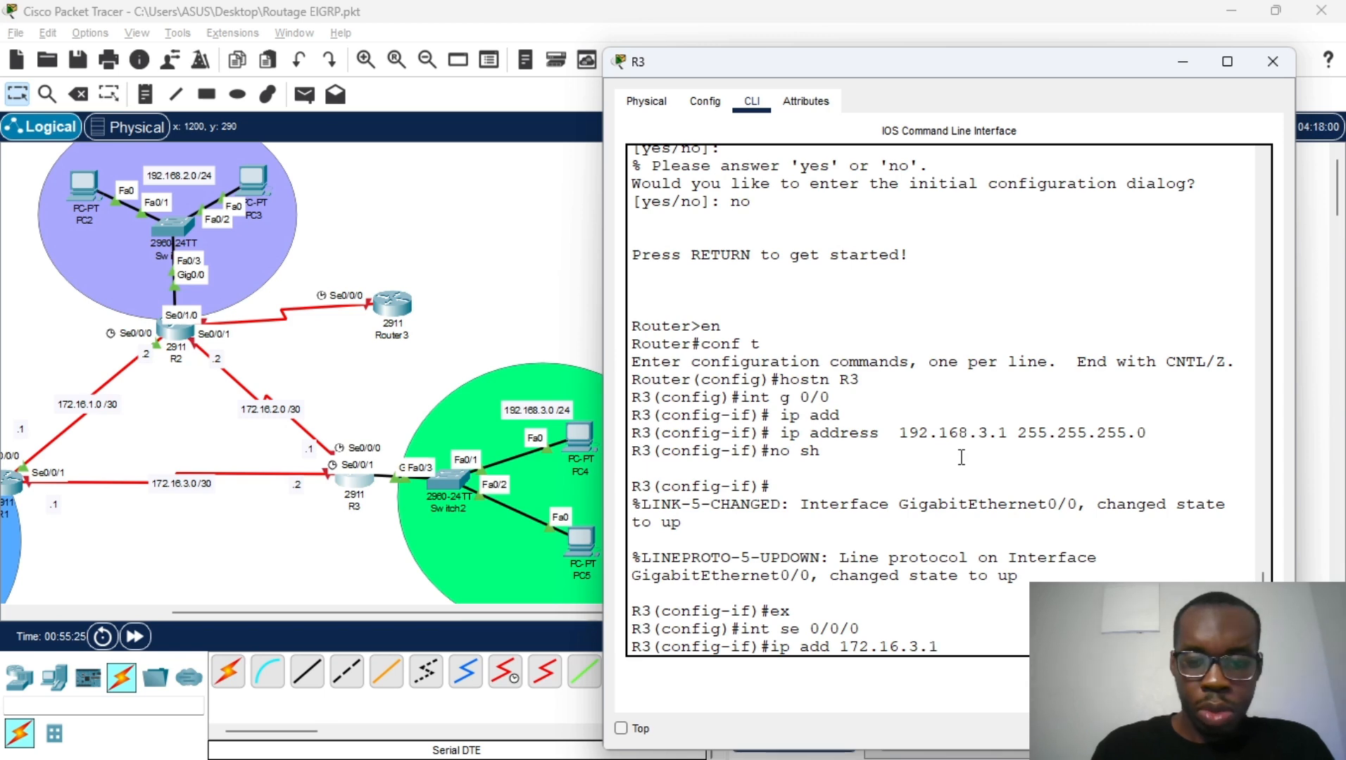
pyautogui.write('255.255.')
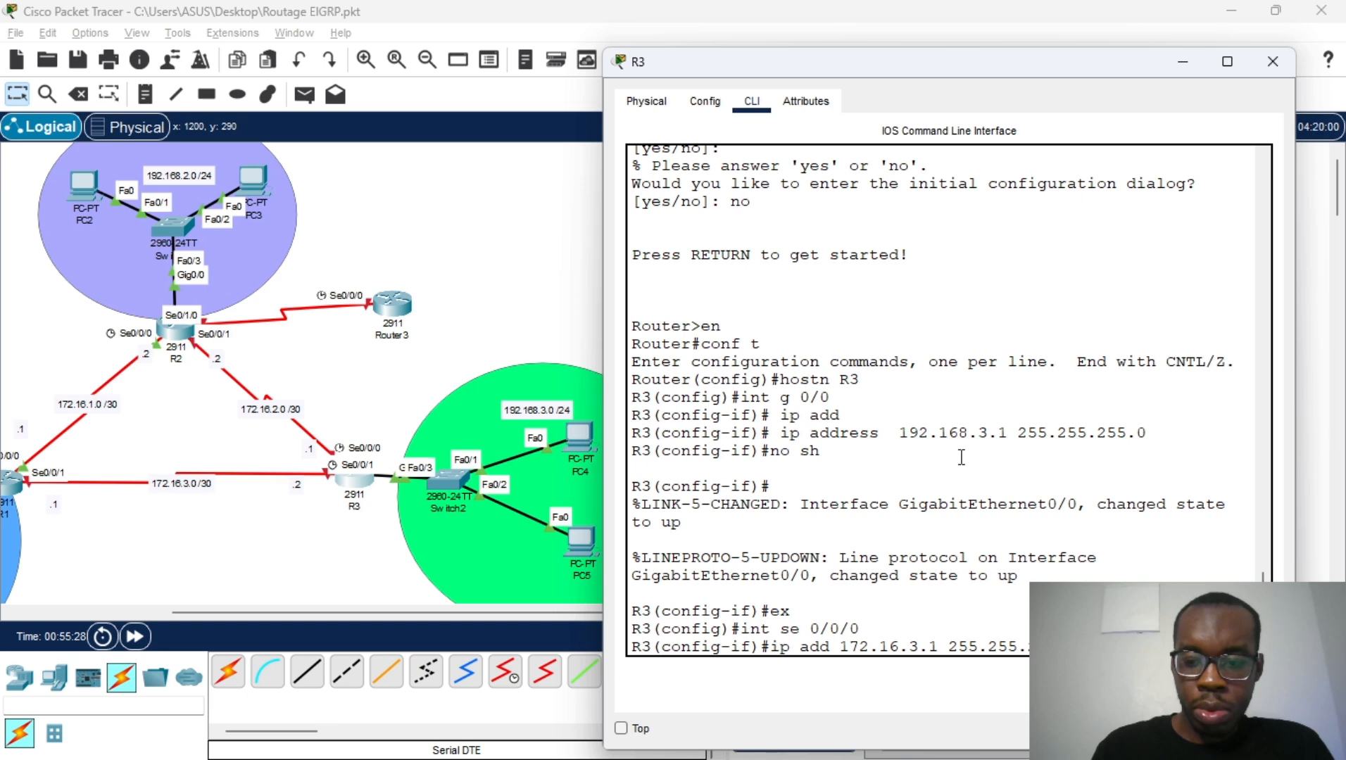
pyautogui.press('Return')
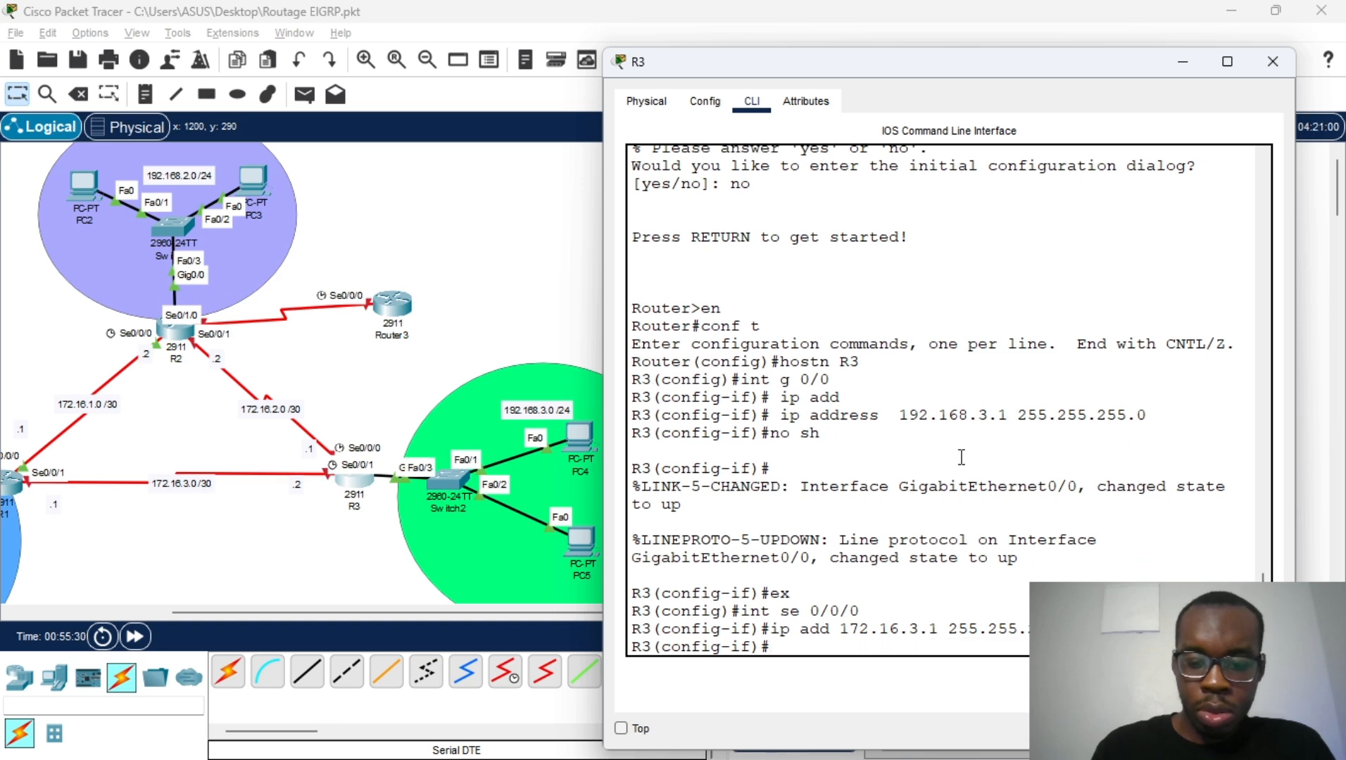
# Enable R3's Serial 0/0/0 interface with no shutdown
pyautogui.write('no sh')
pyautogui.press('Return')
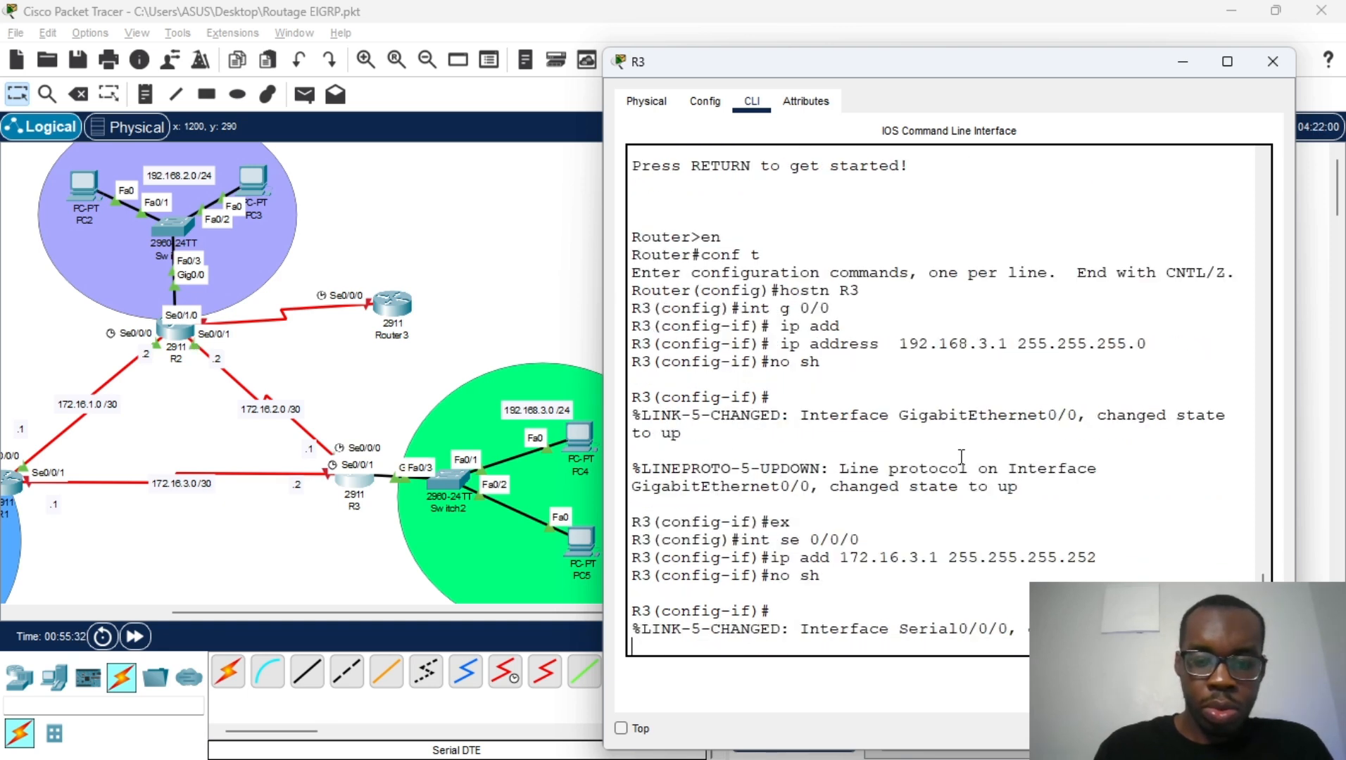
pyautogui.press('Return')
pyautogui.write('in')
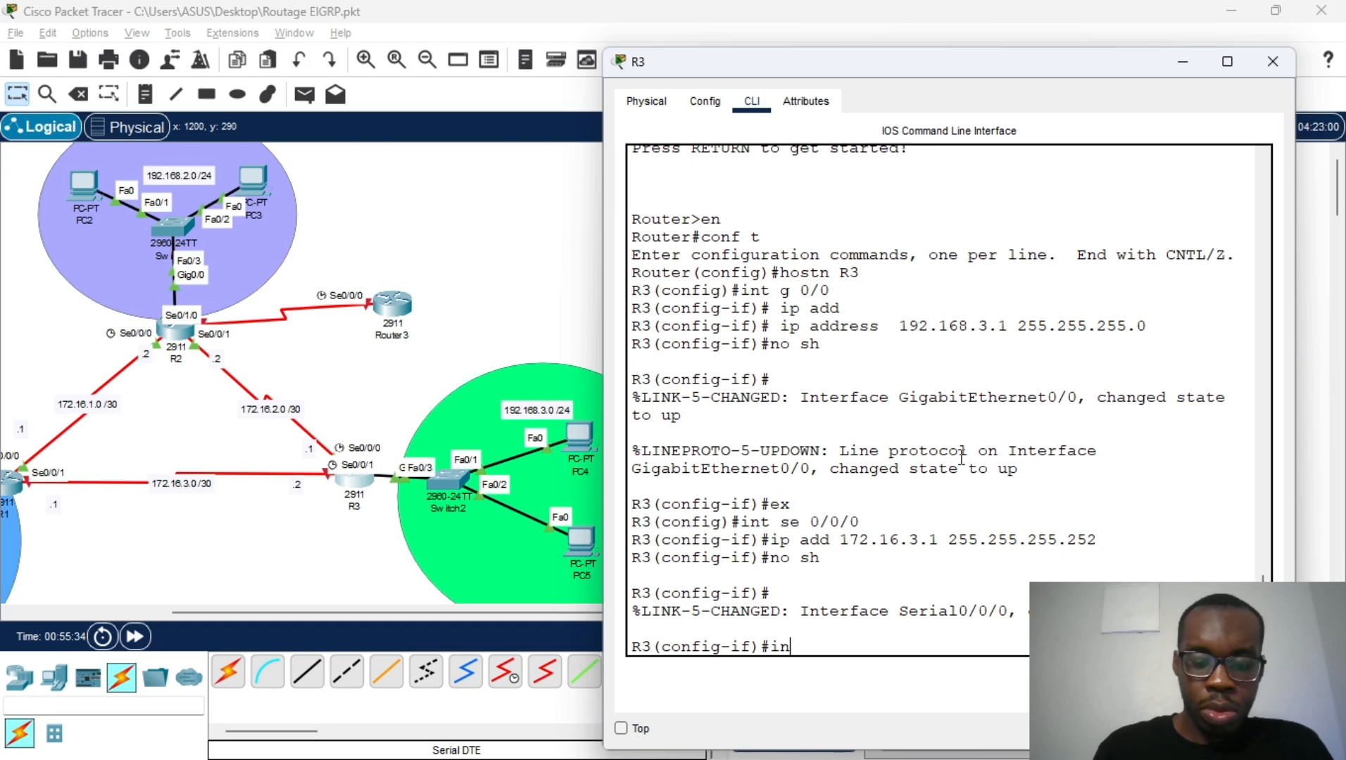
pyautogui.write('t s')
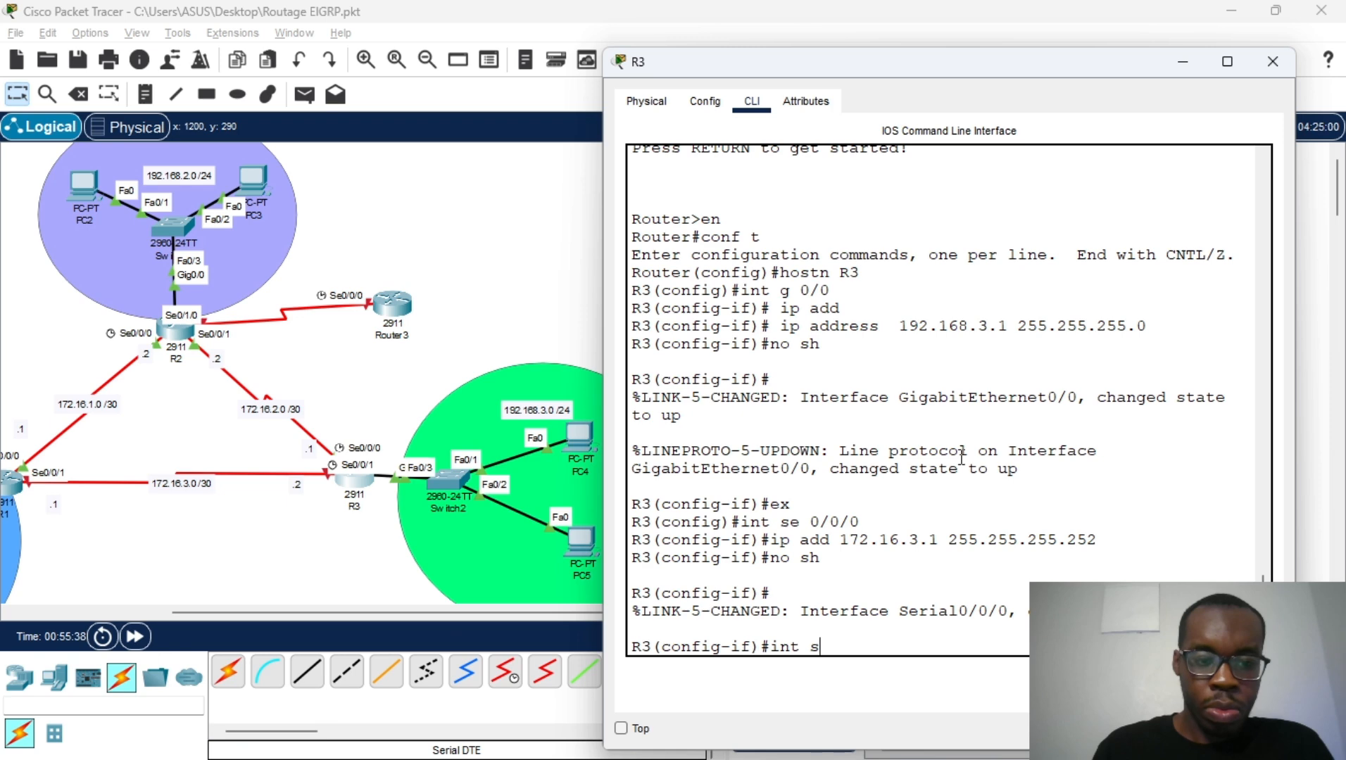
pyautogui.write('e')
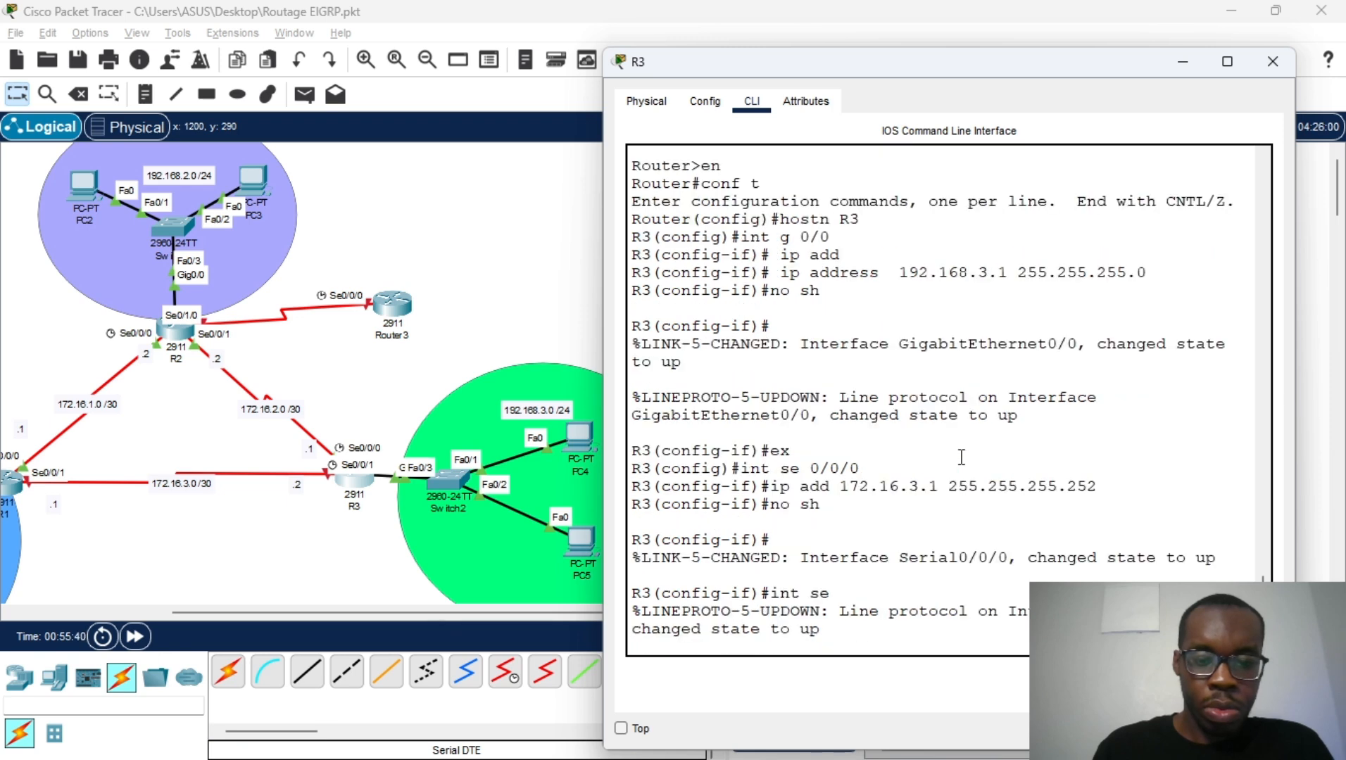
pyautogui.press('Return')
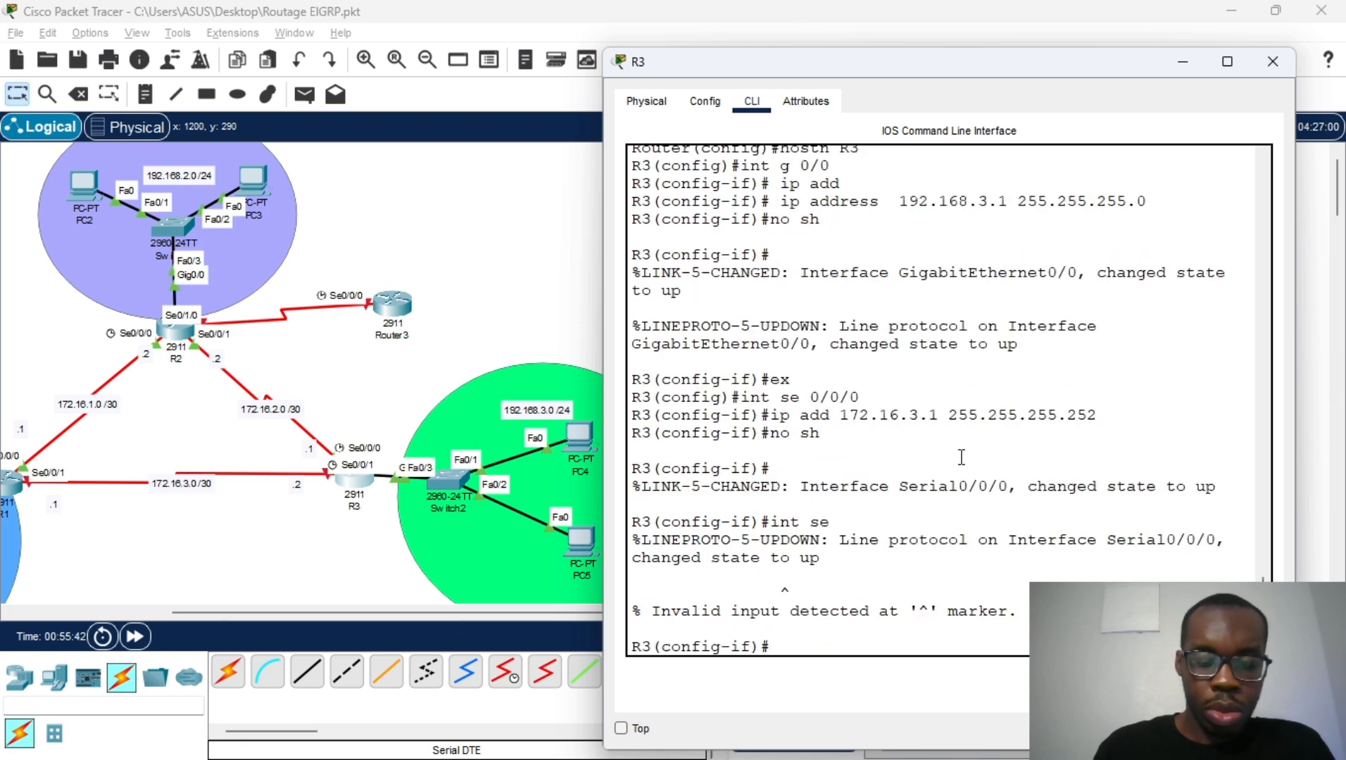
pyautogui.write('int ')
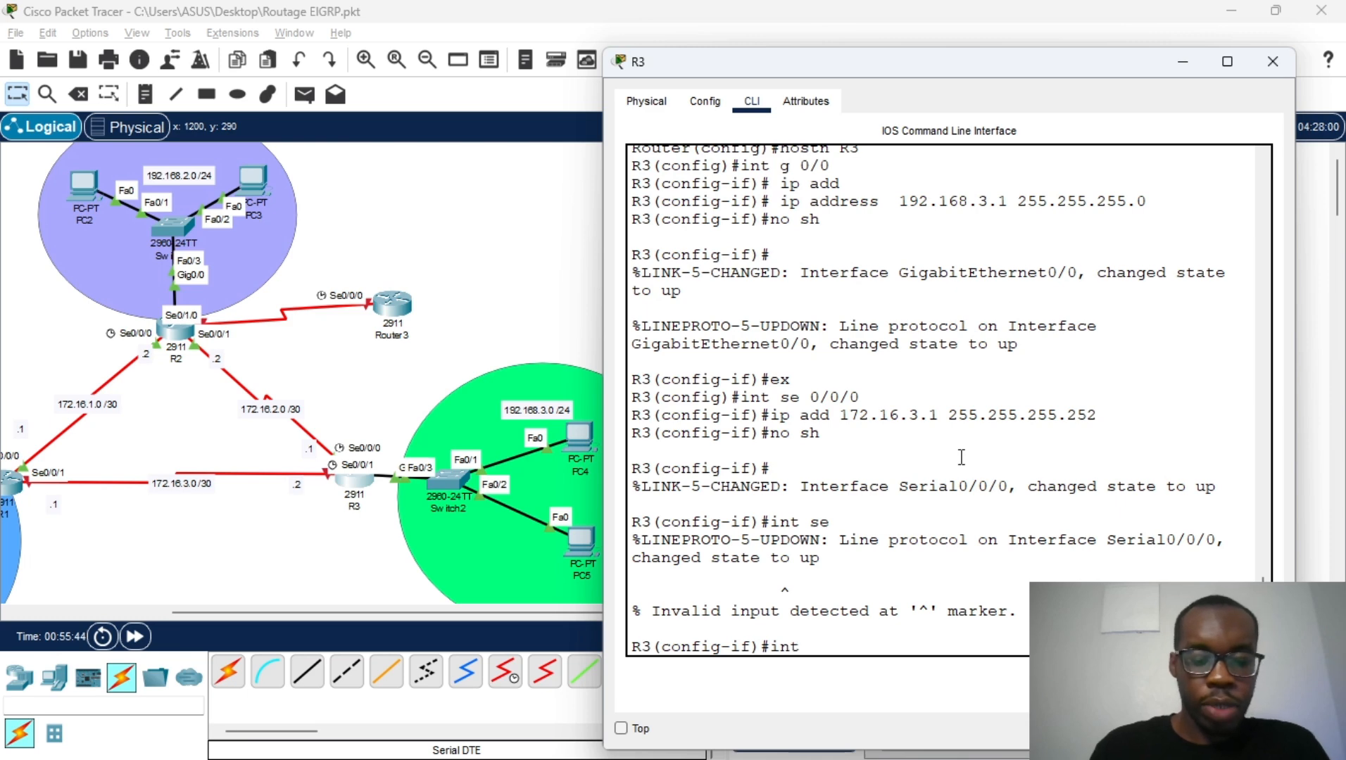
pyautogui.write('se')
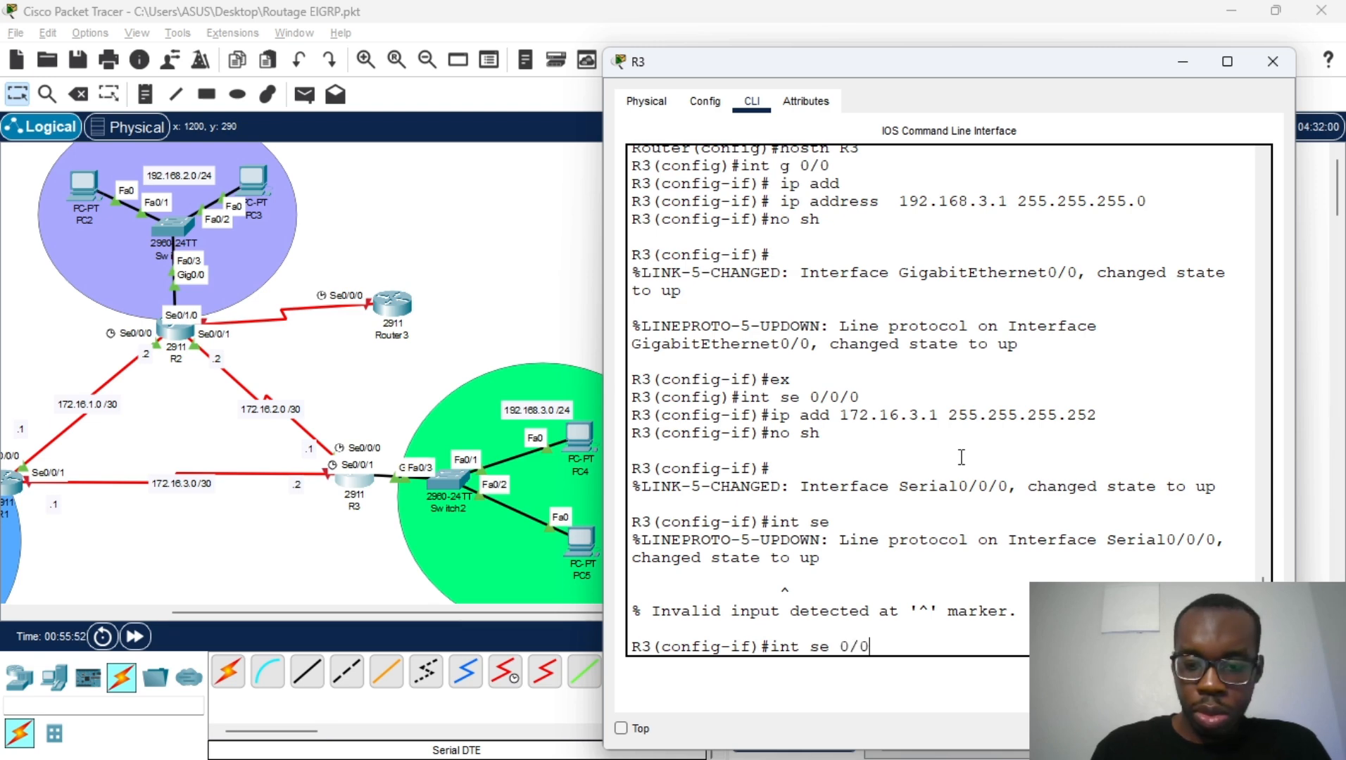
pyautogui.write('0/0/1')
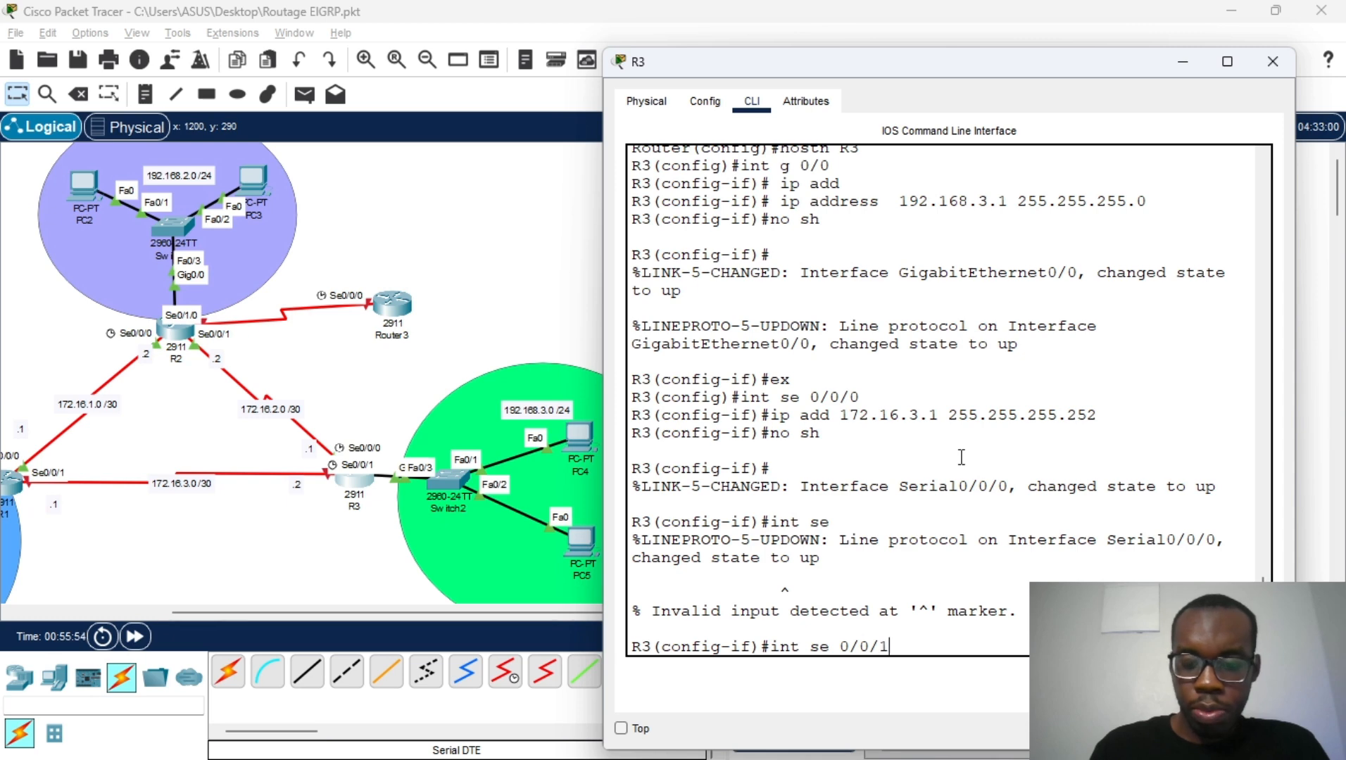
pyautogui.press('Return')
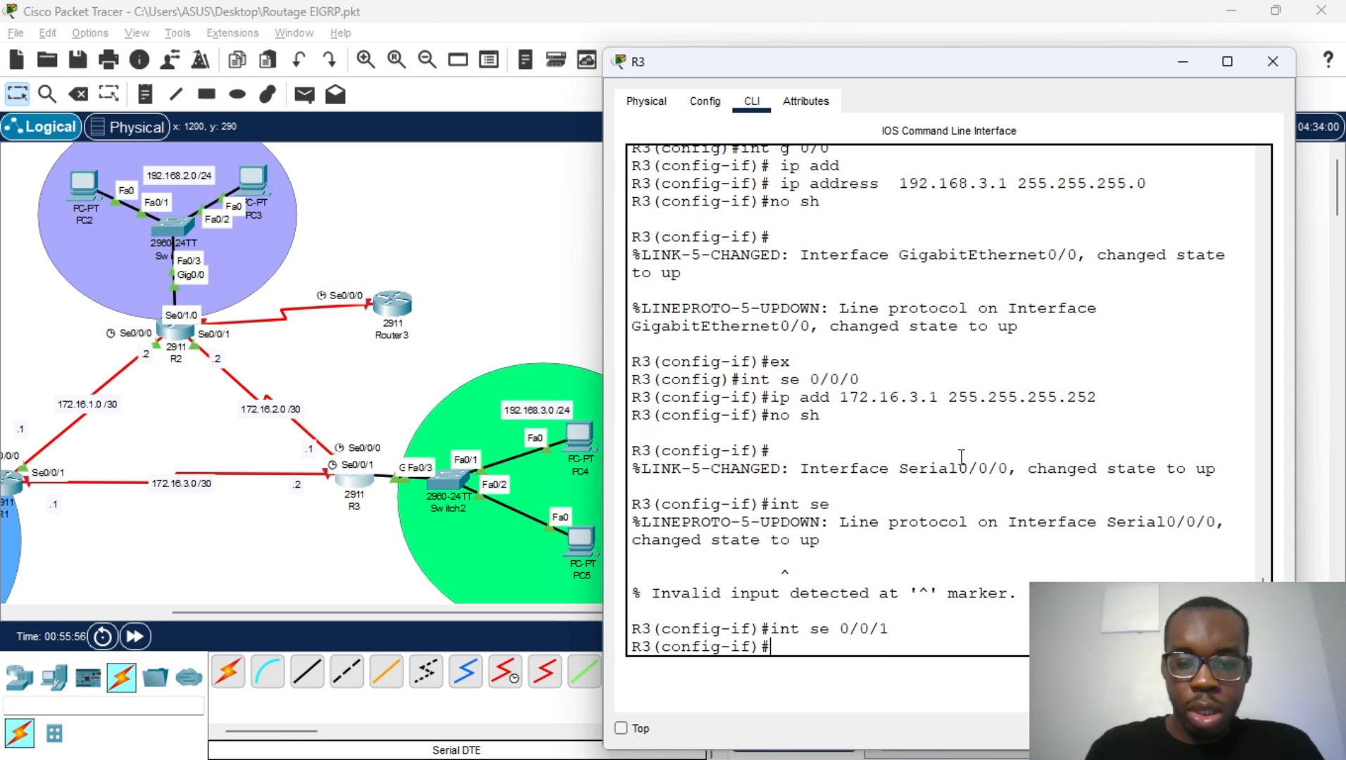
pyautogui.write('ip')
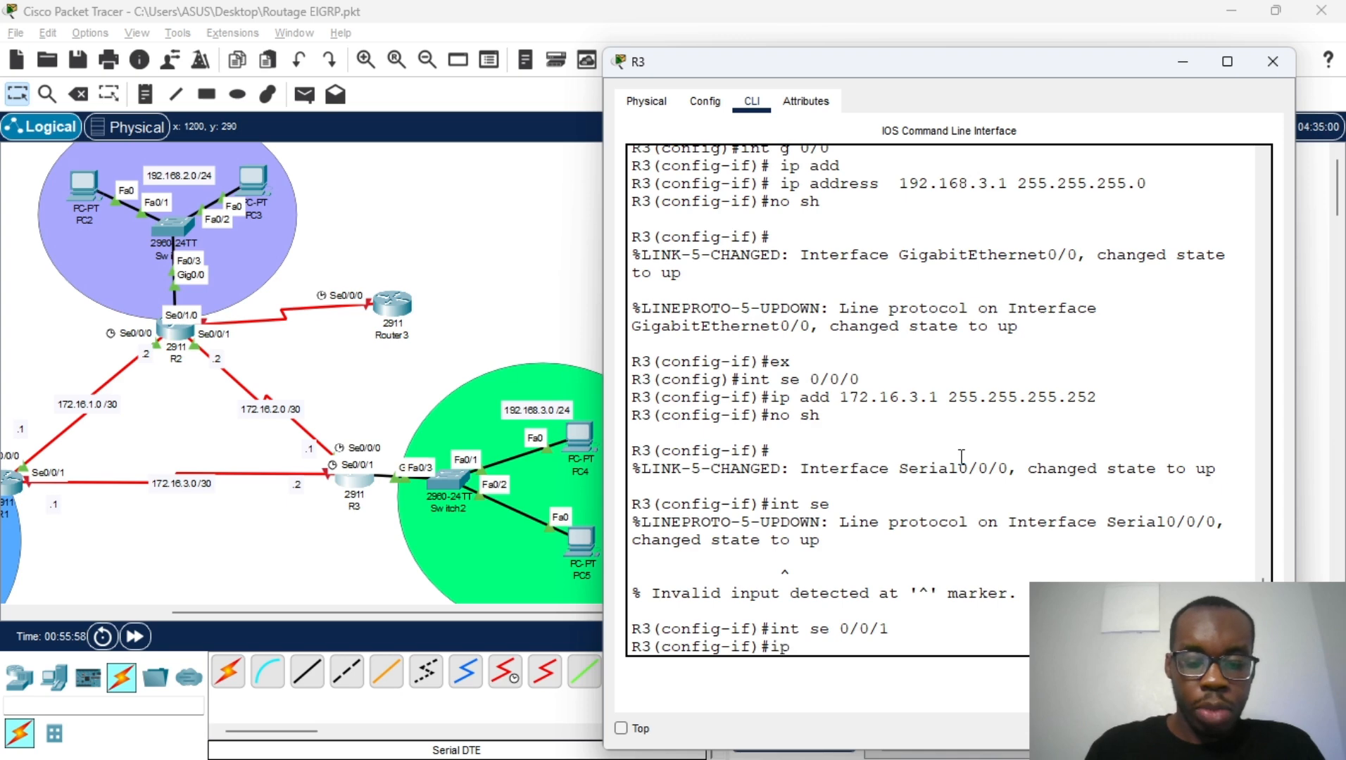
pyautogui.write(' add 172.16.3.')
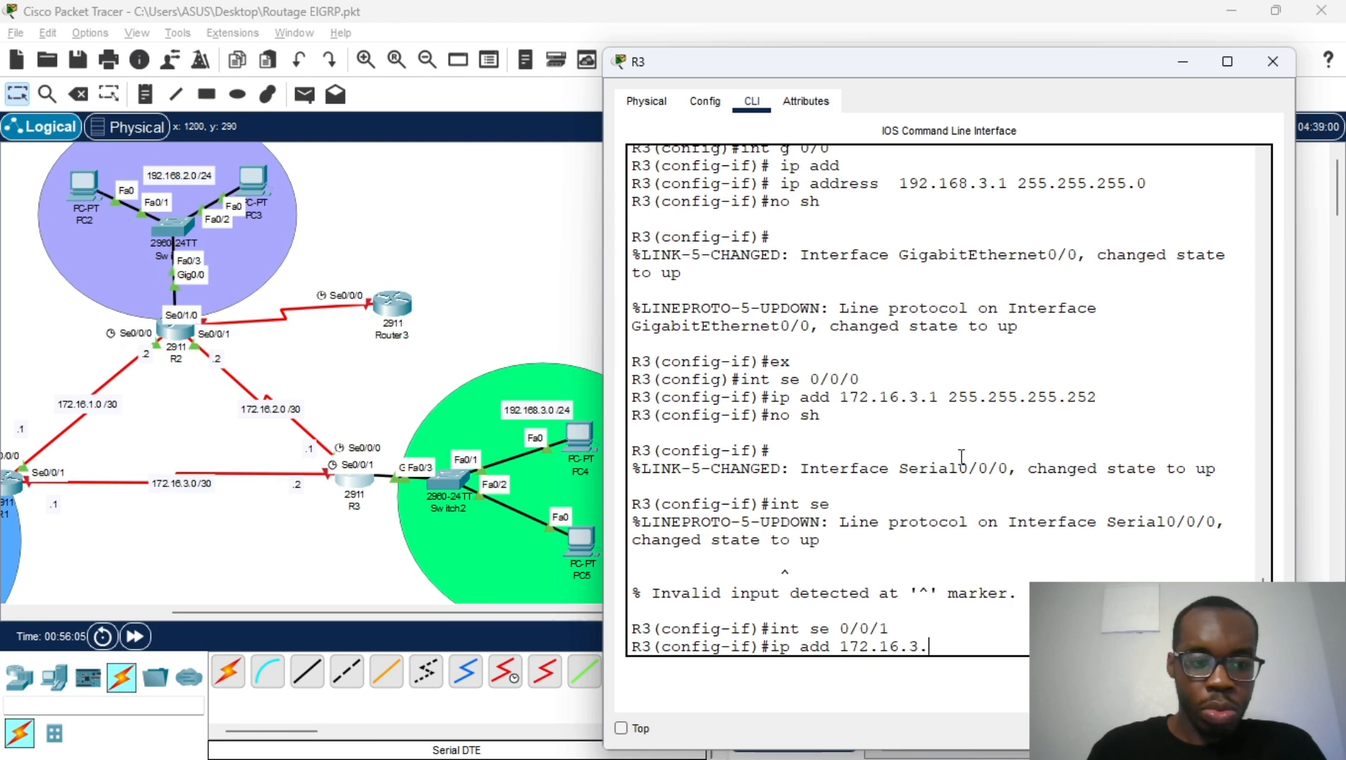
pyautogui.write('2')
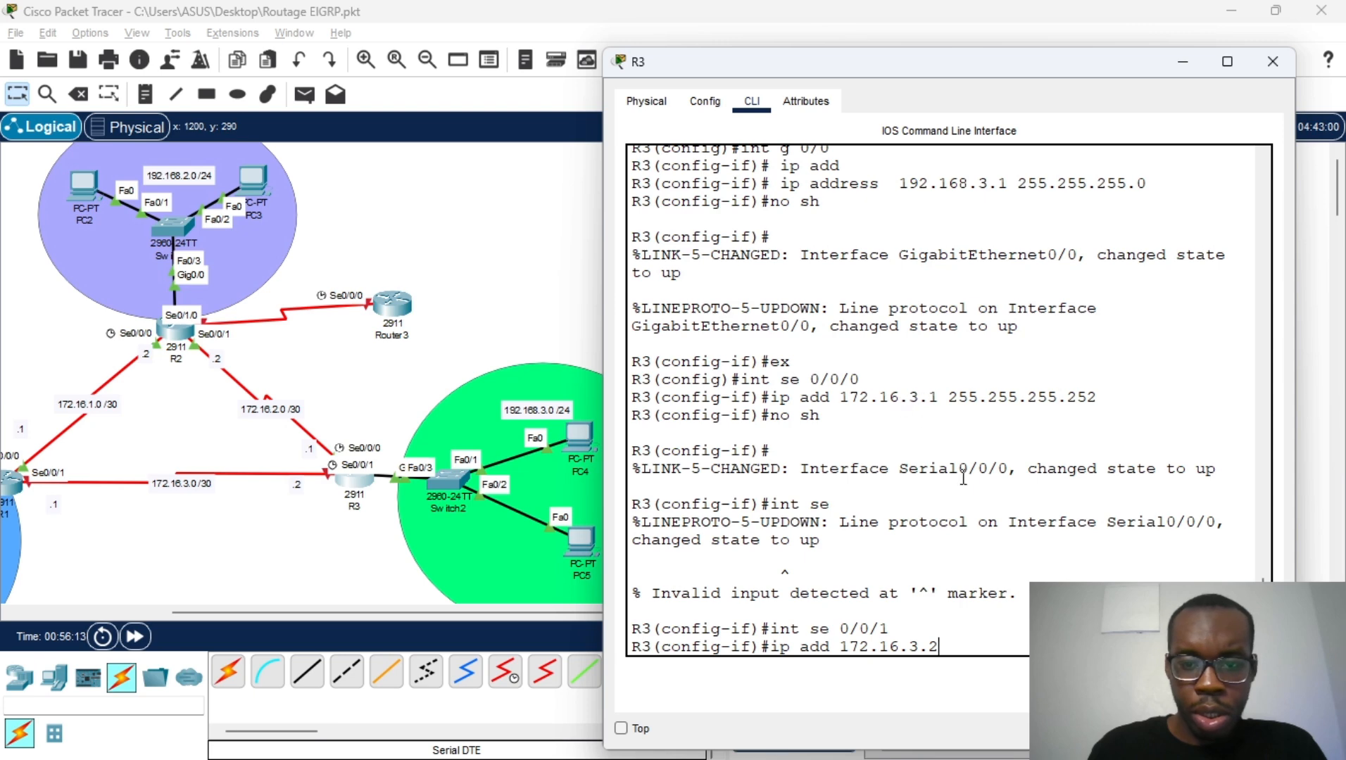
pyautogui.press('BackSpace')
pyautogui.press('BackSpace')
pyautogui.press('BackSpace')
pyautogui.press('BackSpace')
pyautogui.press('BackSpace')
pyautogui.press('BackSpace')
pyautogui.press('BackSpace')
pyautogui.press('BackSpace')
pyautogui.press('BackSpace')
pyautogui.press('BackSpace')
pyautogui.press('BackSpace')
pyautogui.press('BackSpace')
pyautogui.press('BackSpace')
pyautogui.press('BackSpace')
pyautogui.press('BackSpace')
pyautogui.press('BackSpace')
pyautogui.press('BackSpace')
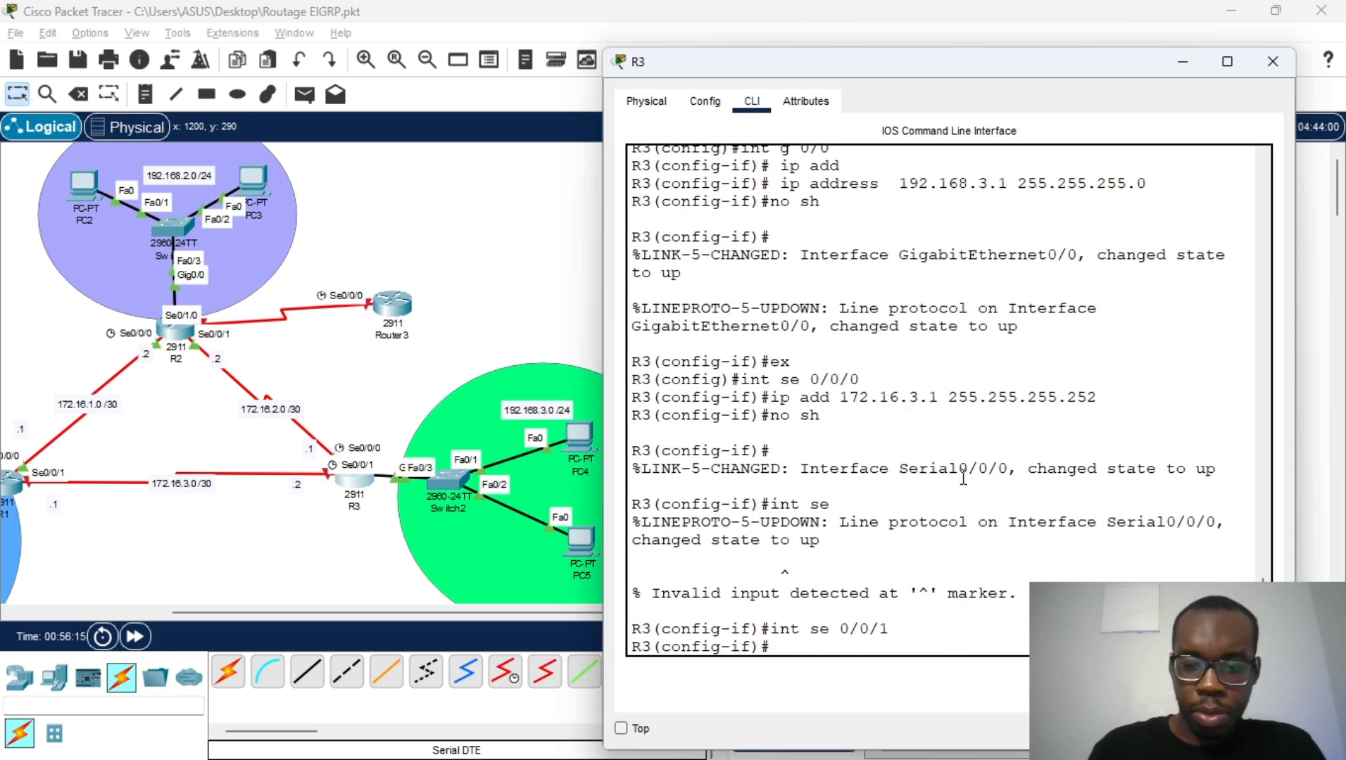
# Return to R3's Serial 0/0/0 and remove its IP address 172.16.3.1 with mask 255.255.255.252
pyautogui.press('Up')
pyautogui.press('BackSpace')
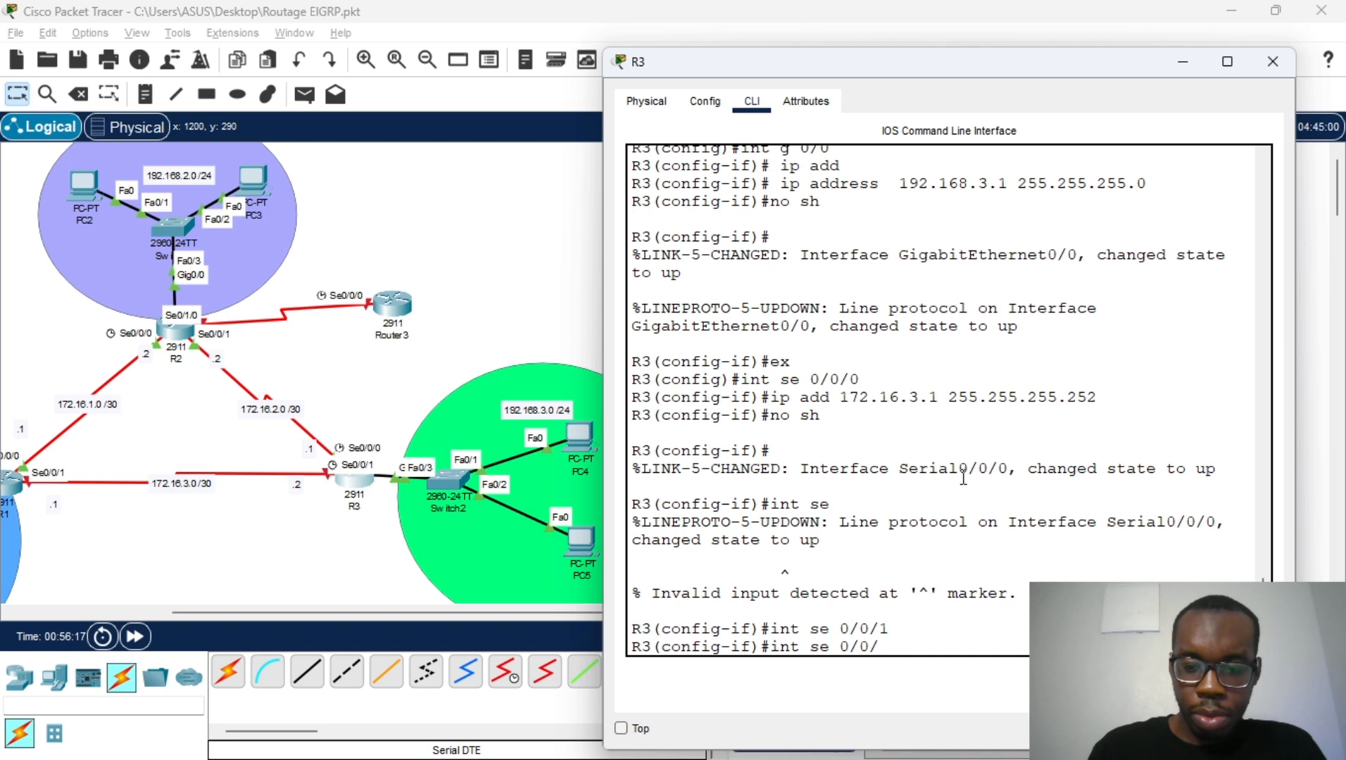
pyautogui.write('0')
pyautogui.press('Return')
pyautogui.press('Up')
pyautogui.press('Up')
pyautogui.press('Up')
pyautogui.press('Up')
pyautogui.press('Up')
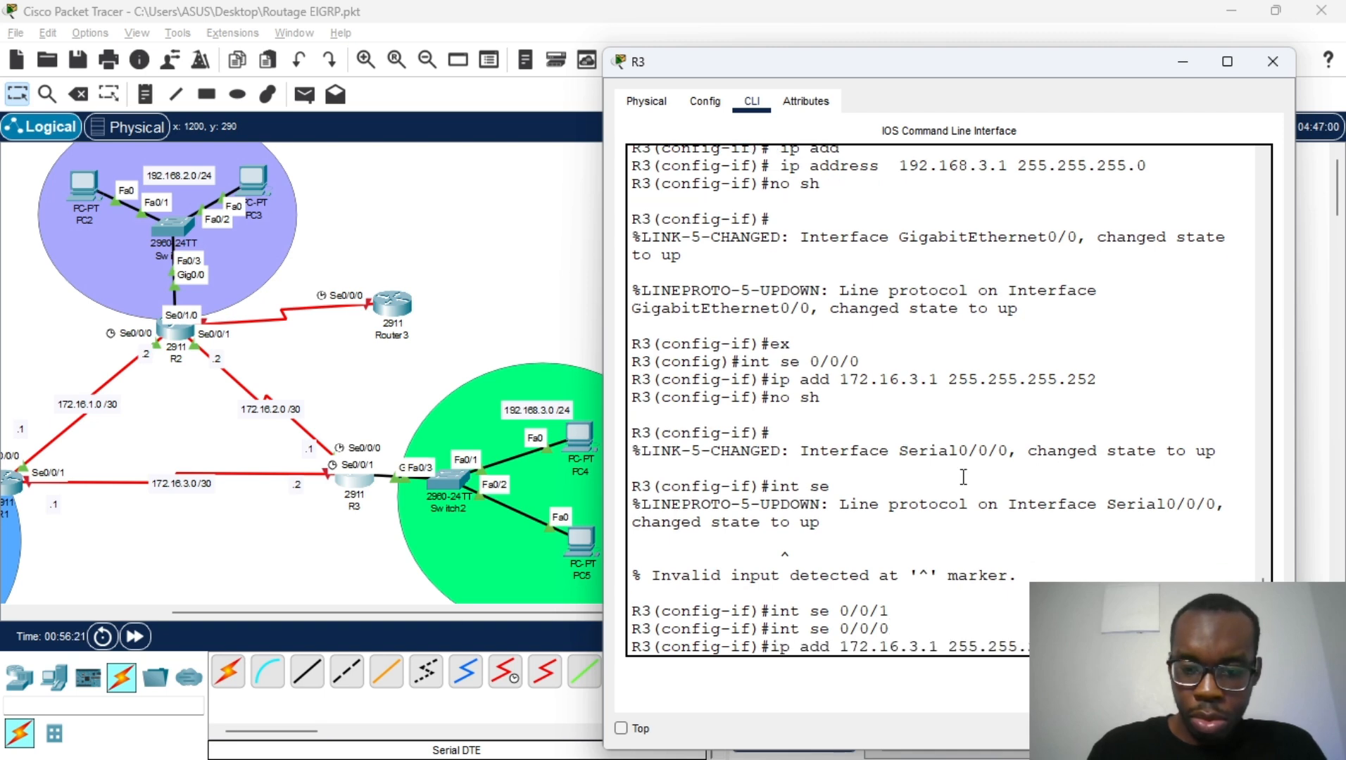
pyautogui.press('Left')
pyautogui.press('Left')
pyautogui.press('Left')
pyautogui.press('Left')
pyautogui.press('Left')
pyautogui.press('Left')
pyautogui.press('Left')
pyautogui.press('Left')
pyautogui.press('Left')
pyautogui.press('Left')
pyautogui.press('Left')
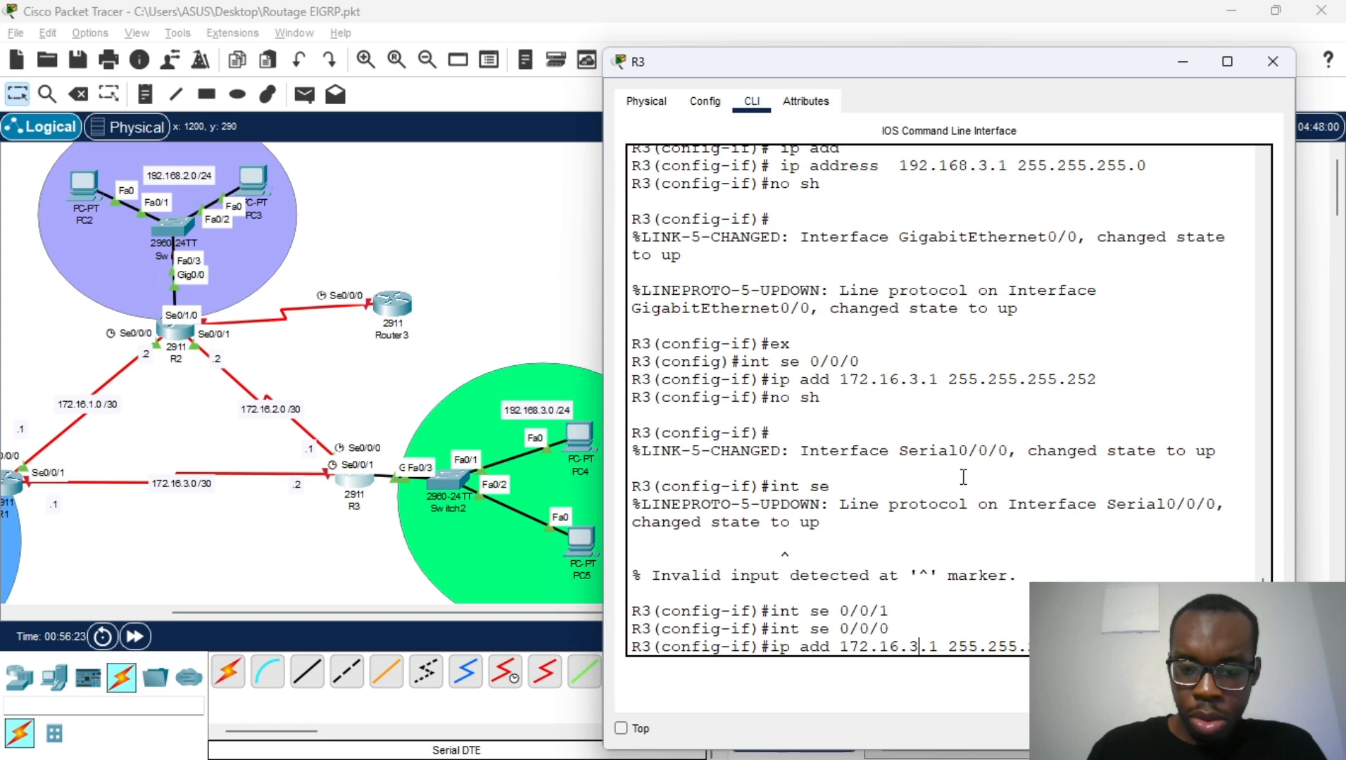
pyautogui.press('Left')
pyautogui.press('Left')
pyautogui.press('Left')
pyautogui.press('Left')
pyautogui.press('Left')
pyautogui.press('Left')
pyautogui.press('Left')
pyautogui.press('Left')
pyautogui.write('no')
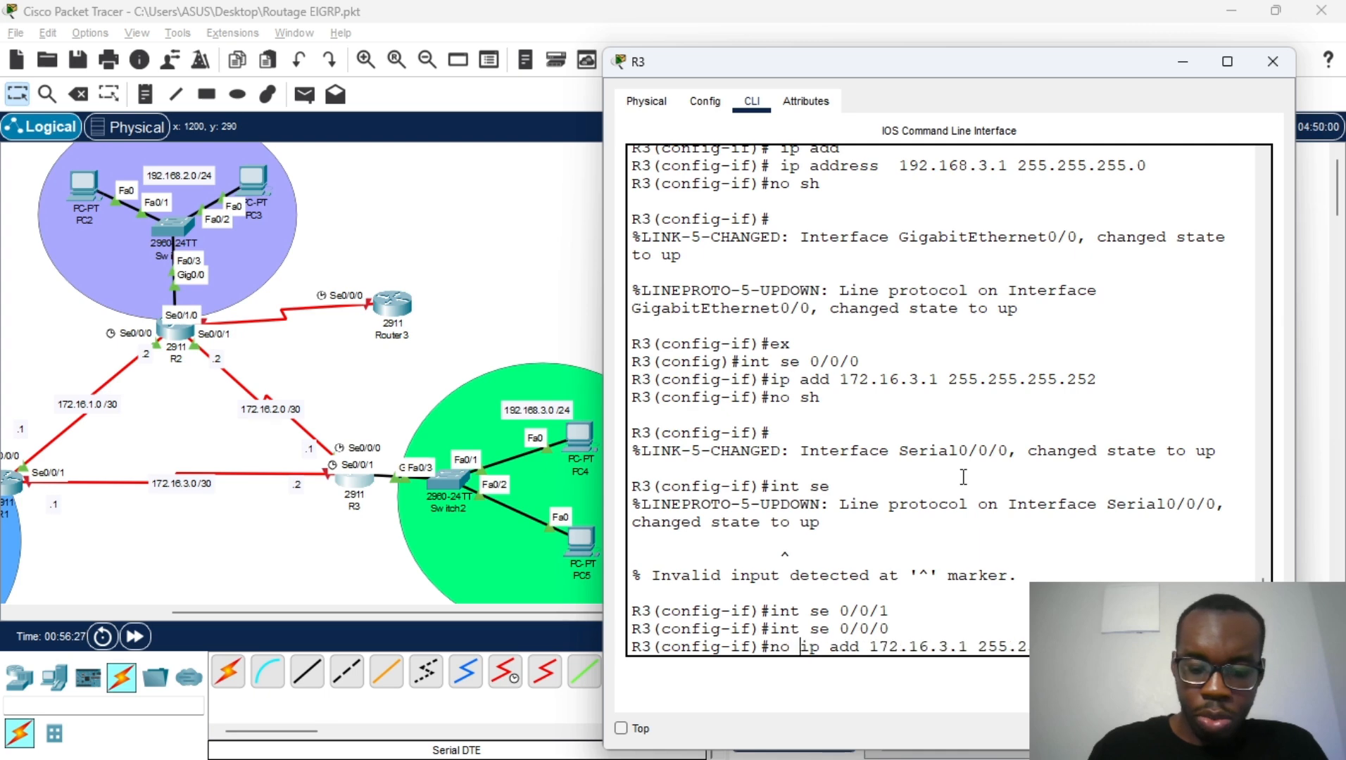
pyautogui.press('Return')
# Assign IP address 172.16.2.1 with mask 255.255.255.252 to R3's Serial 0/0/0
pyautogui.press('Up')
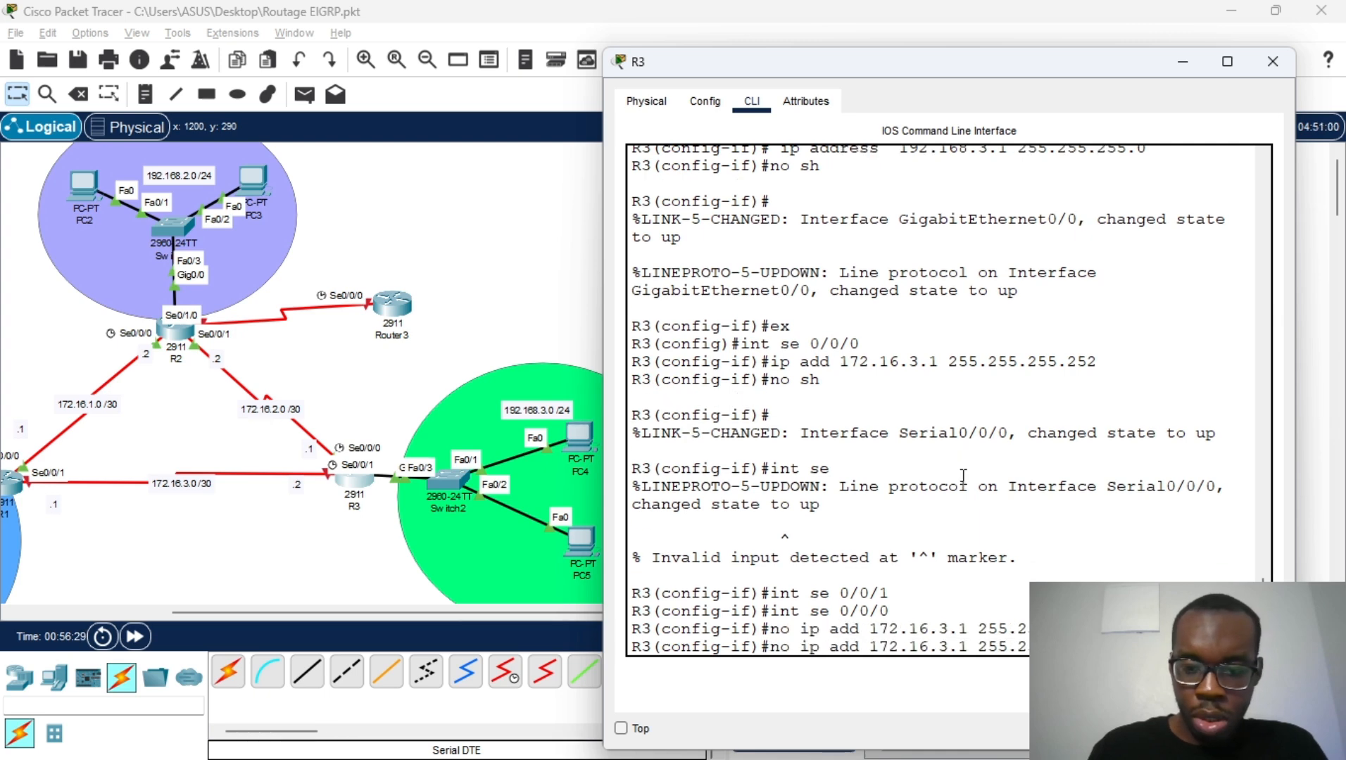
pyautogui.press('Left')
pyautogui.press('Left')
pyautogui.press('Left')
pyautogui.press('Left')
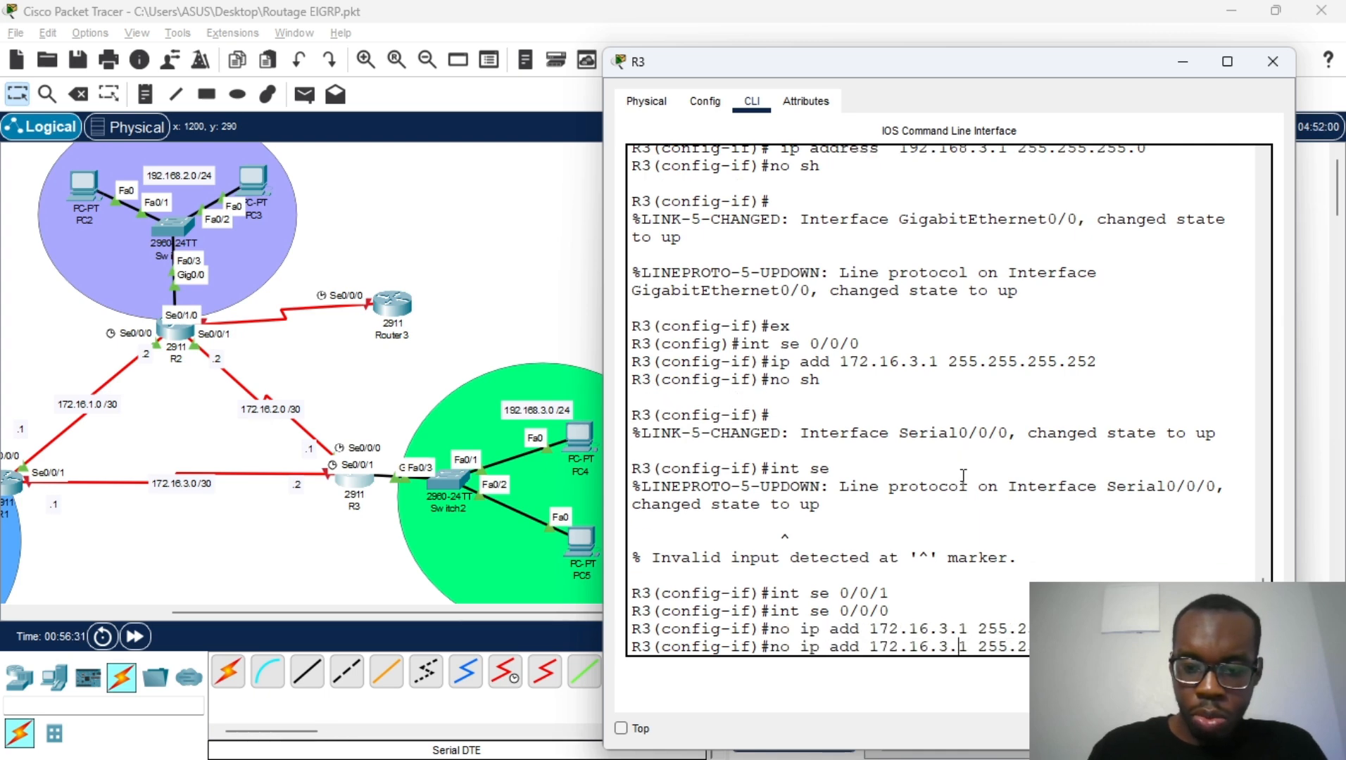
pyautogui.press('BackSpace')
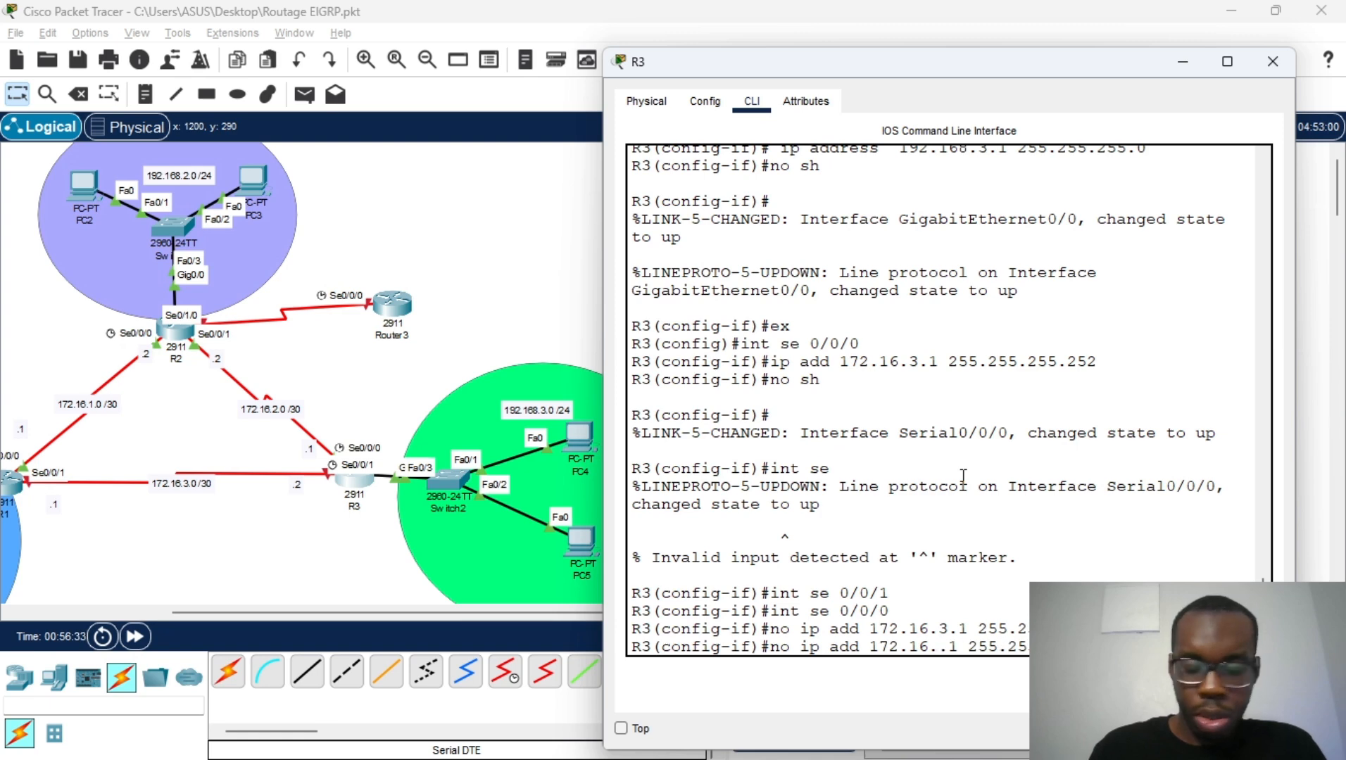
pyautogui.write('2')
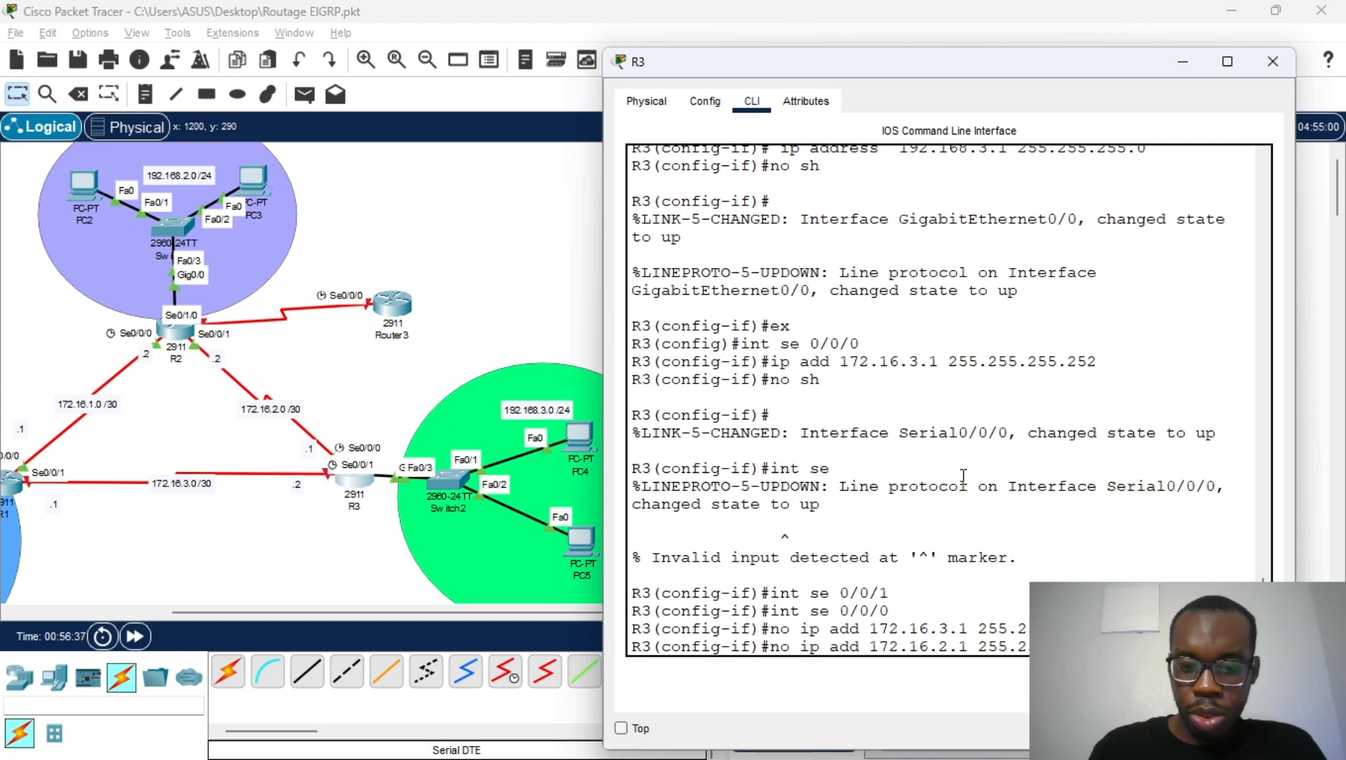
pyautogui.press('BackSpace')
pyautogui.press('BackSpace')
pyautogui.press('BackSpace')
pyautogui.press('Return')
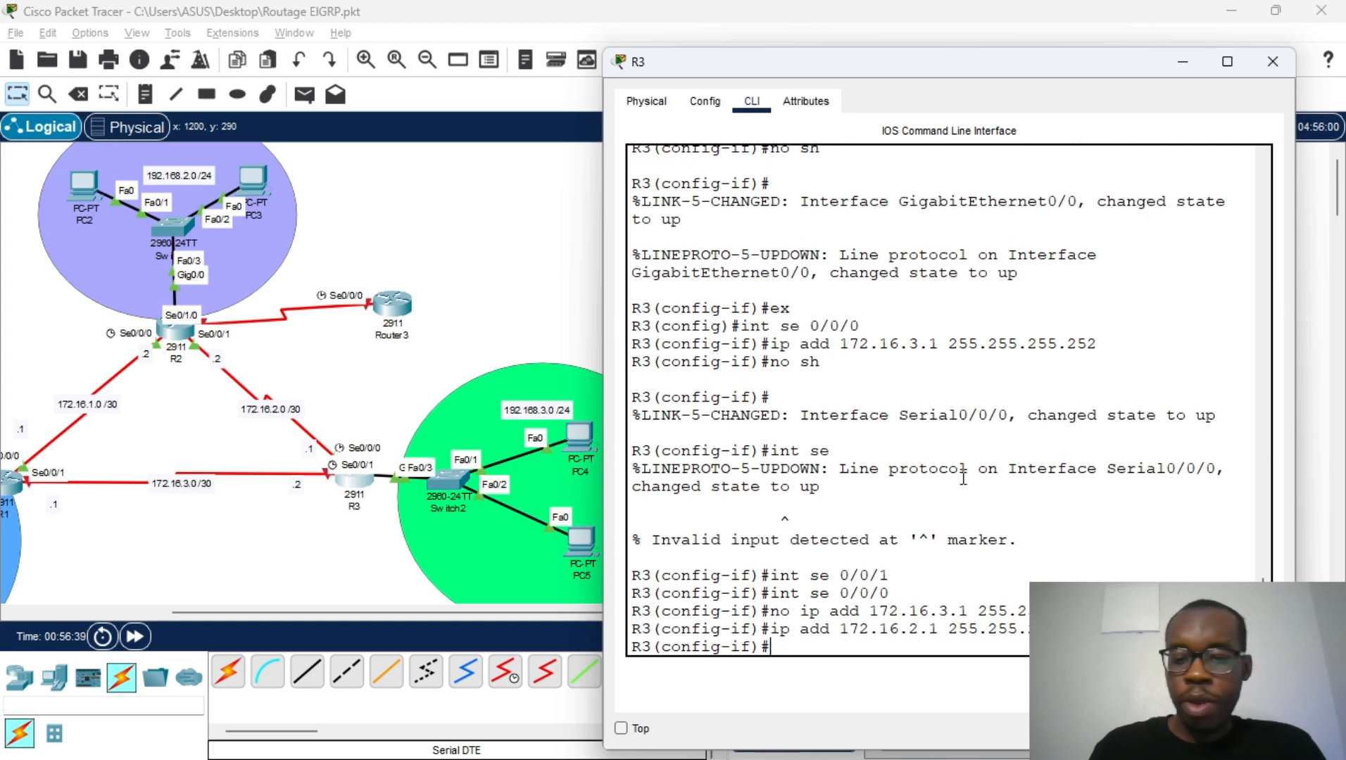
# Assign IP address 172.16.3.1 with mask 255.255.255.252 to R3's Serial 0/0/1
pyautogui.write('n')
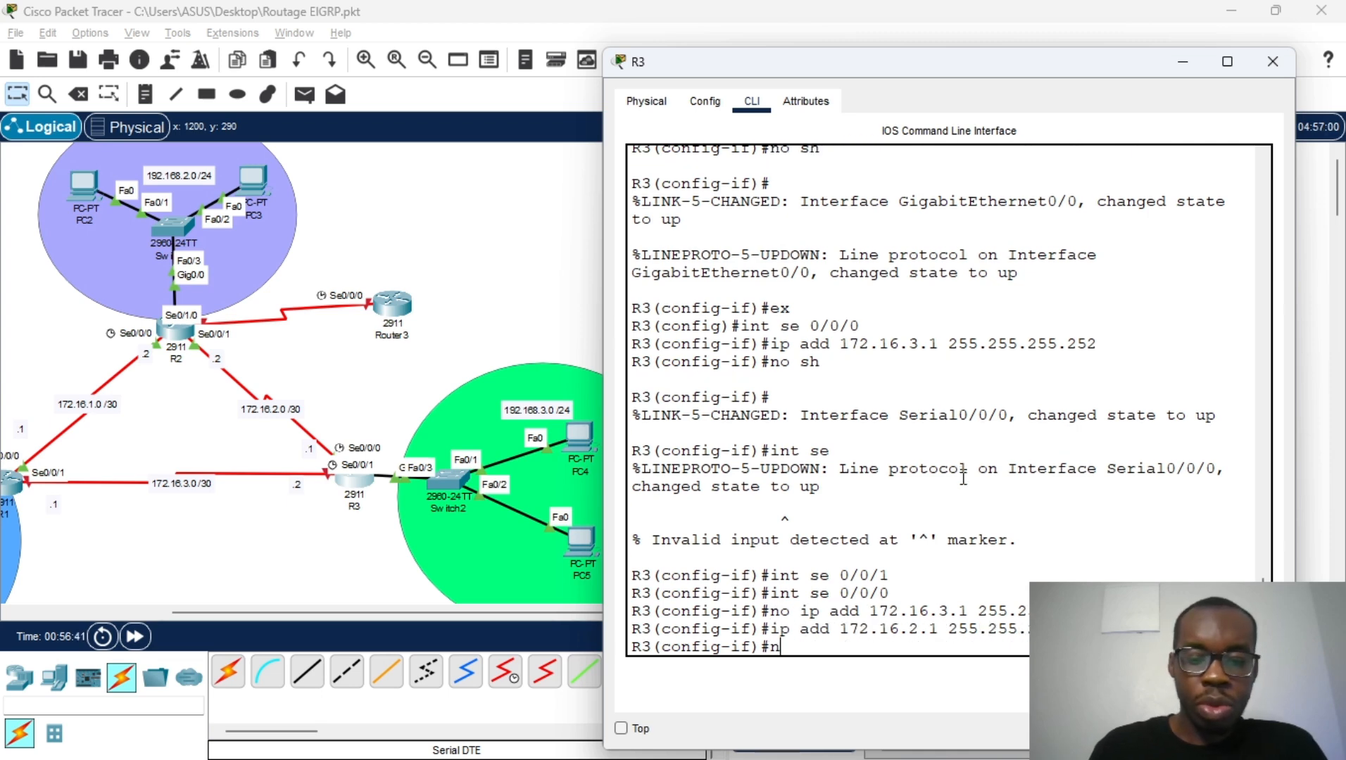
pyautogui.press('BackSpace')
pyautogui.write('int')
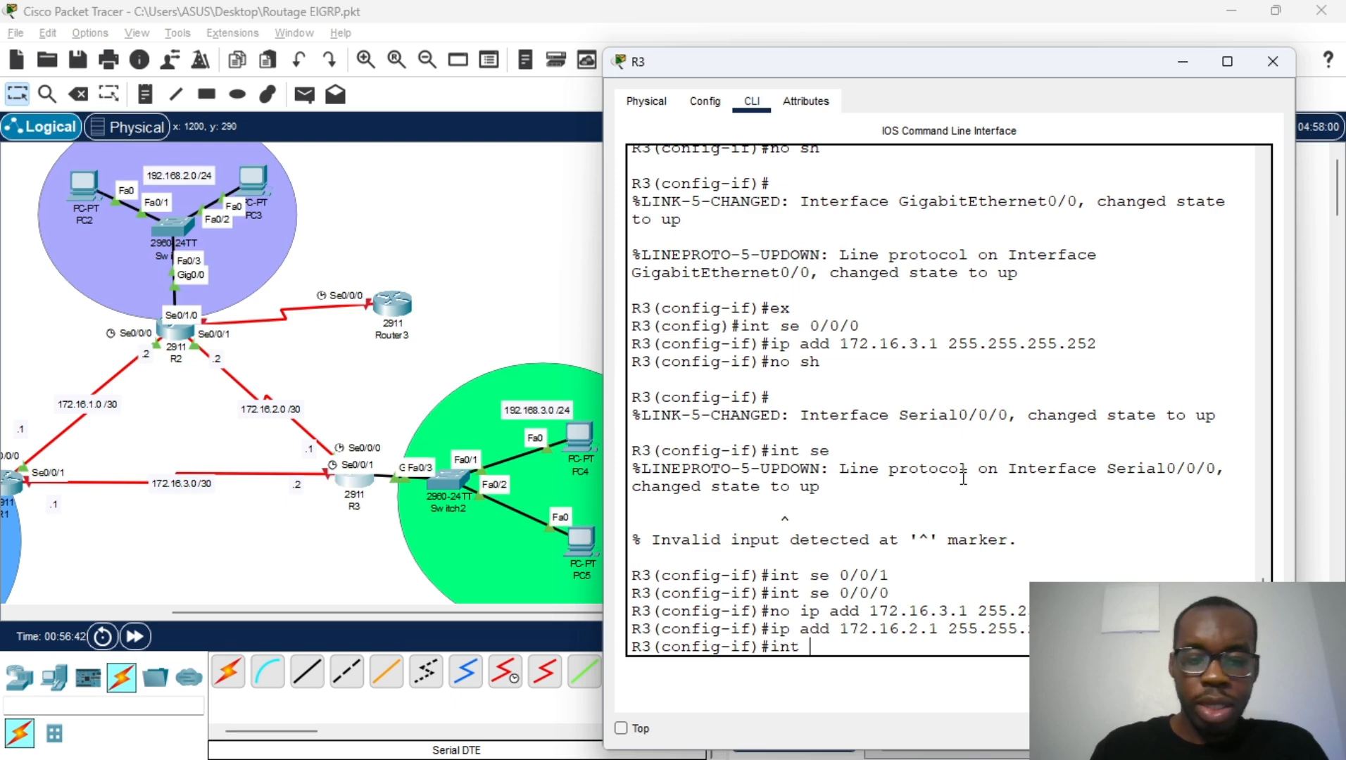
pyautogui.write(' se')
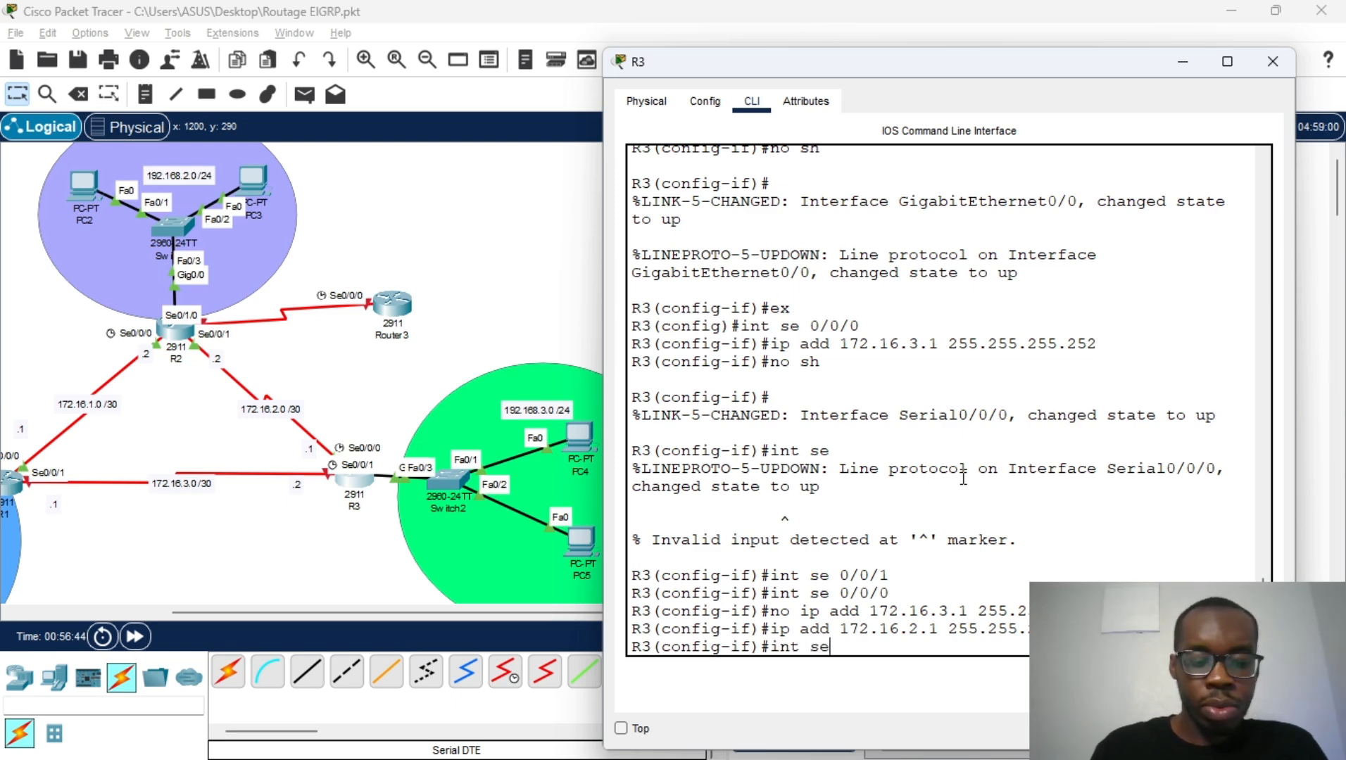
pyautogui.write(' 0/')
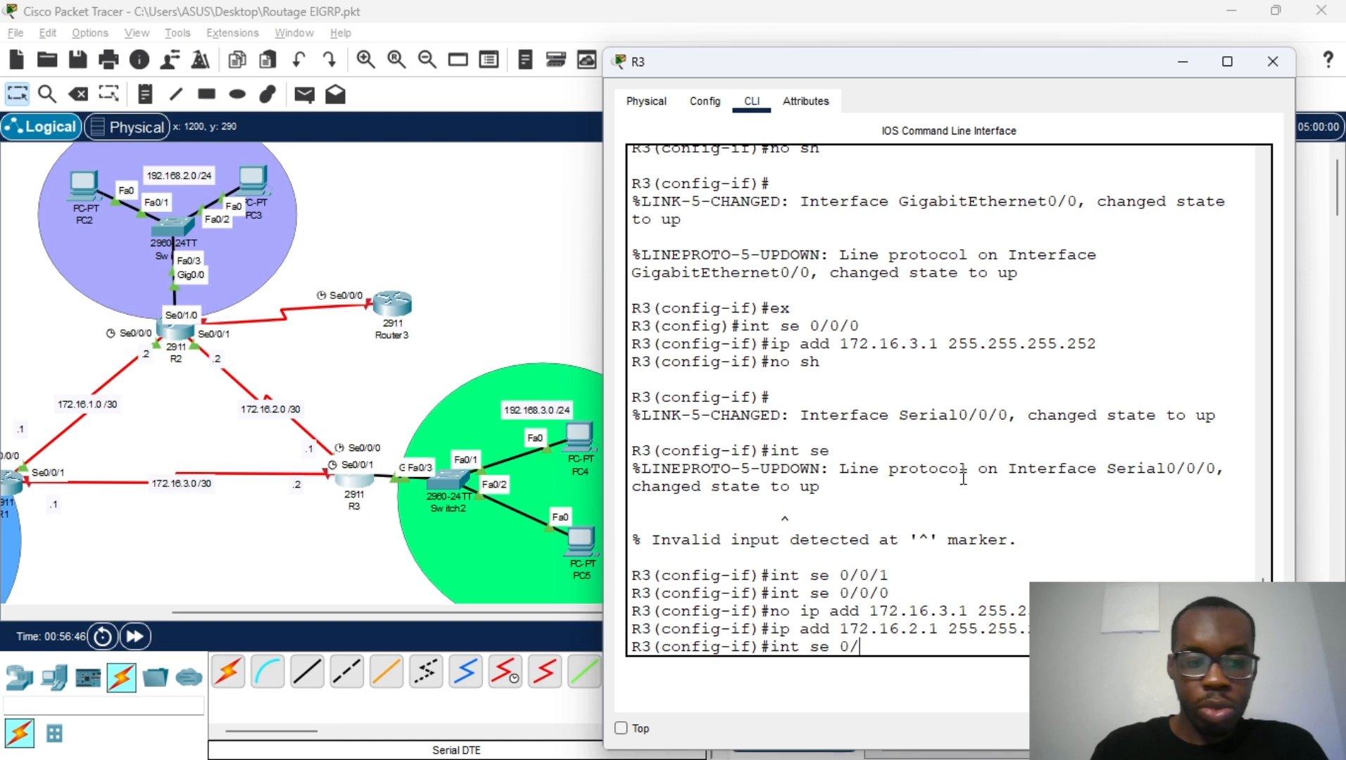
pyautogui.write('0/1')
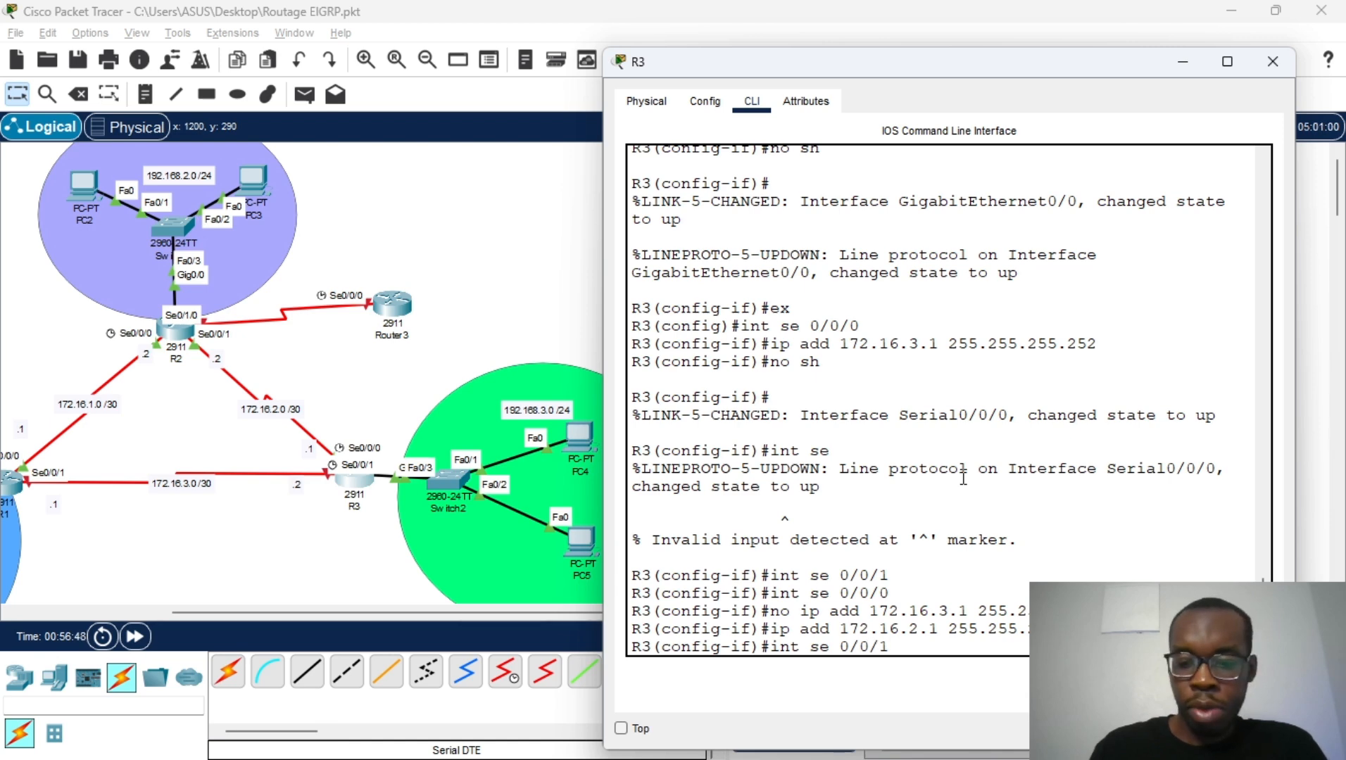
pyautogui.press('Return')
pyautogui.write('ip')
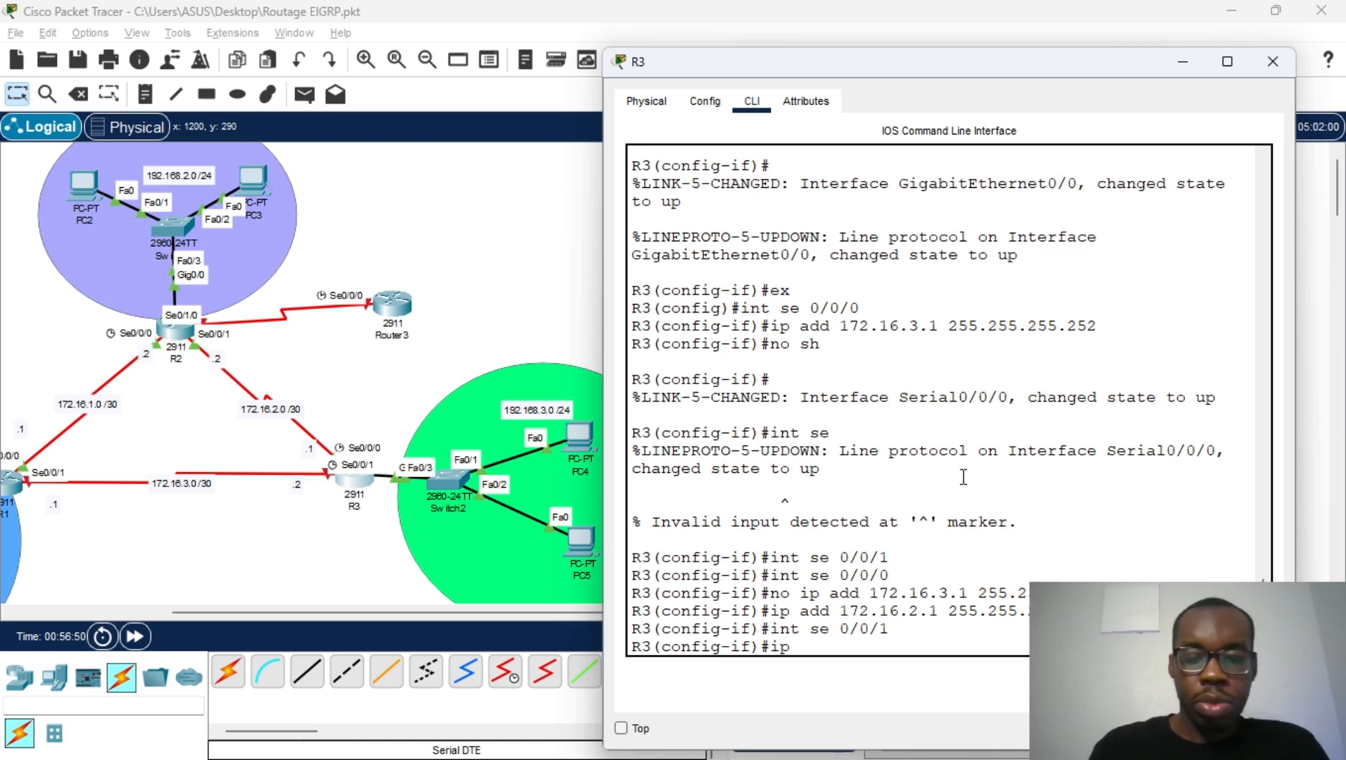
pyautogui.write(' add 172')
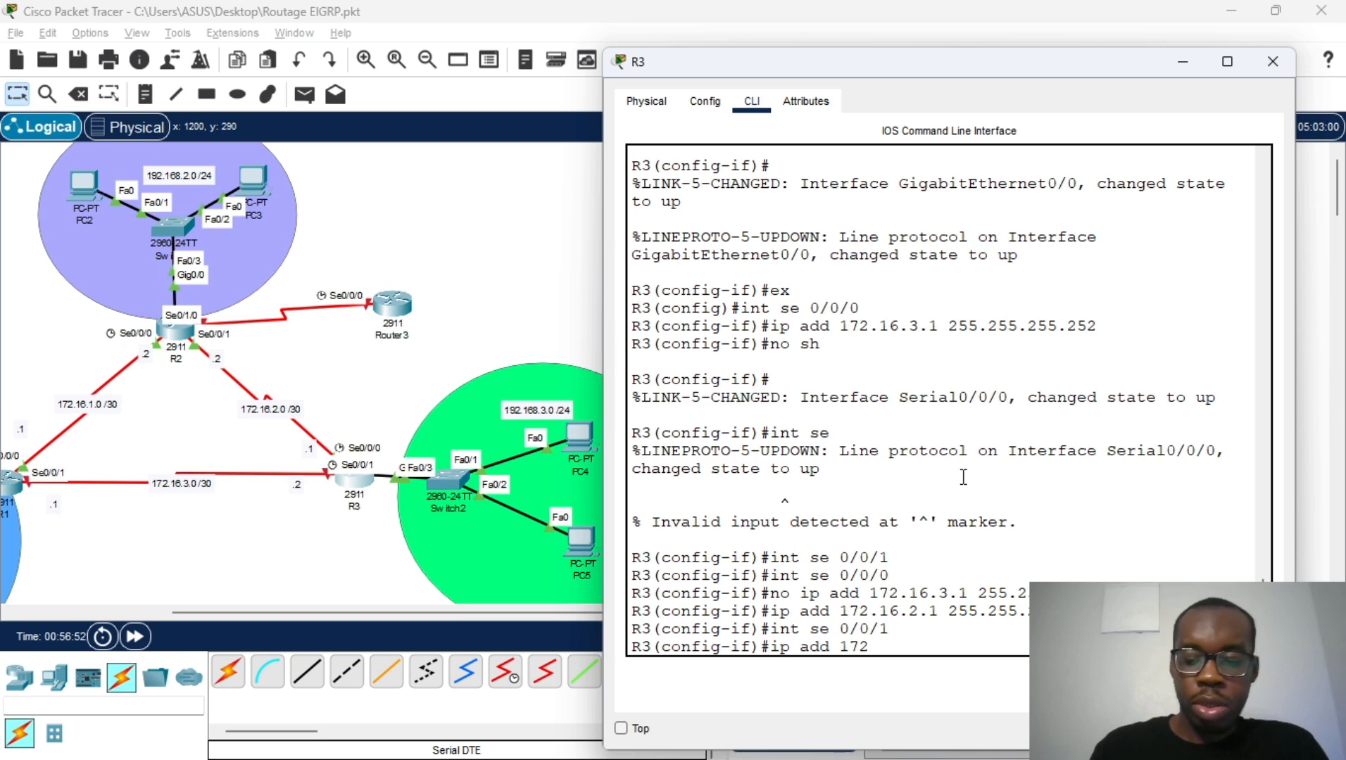
pyautogui.write('.16.3.')
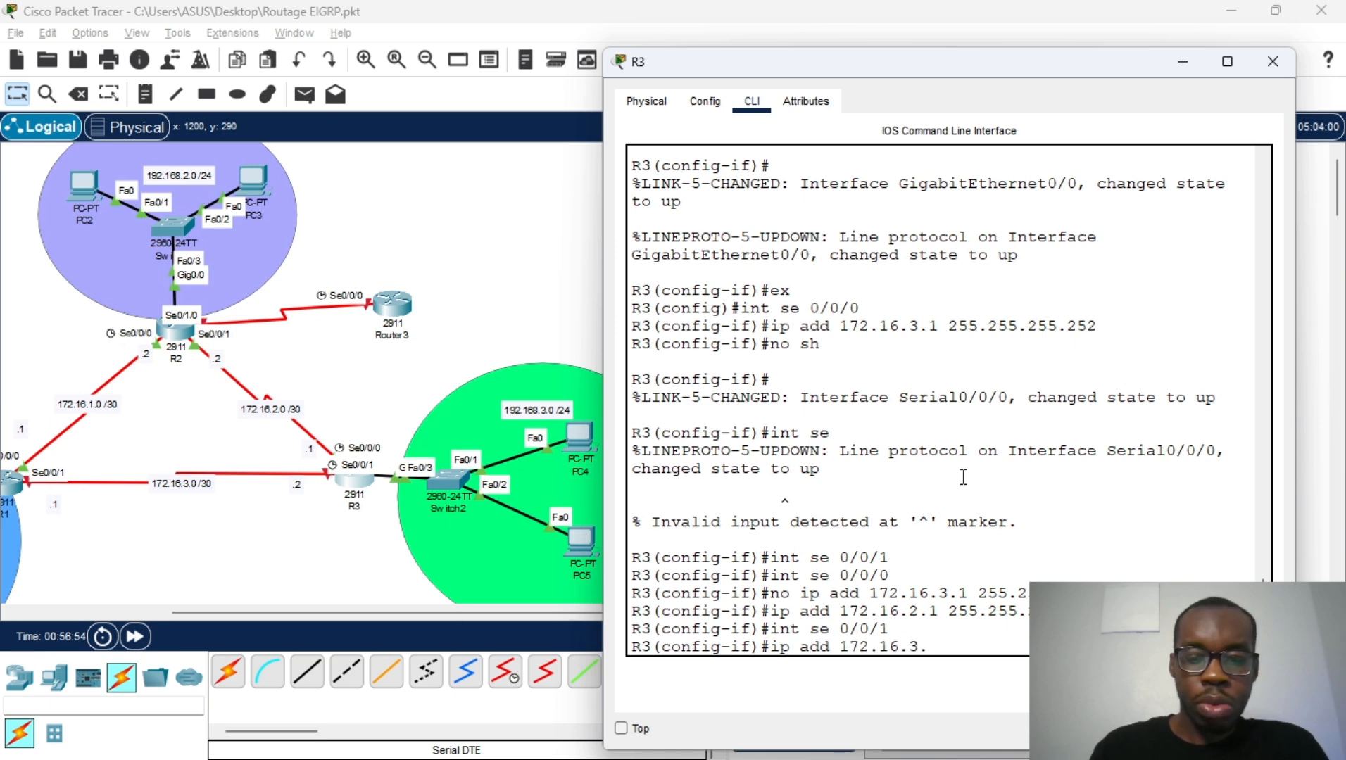
pyautogui.write('1 255.255.')
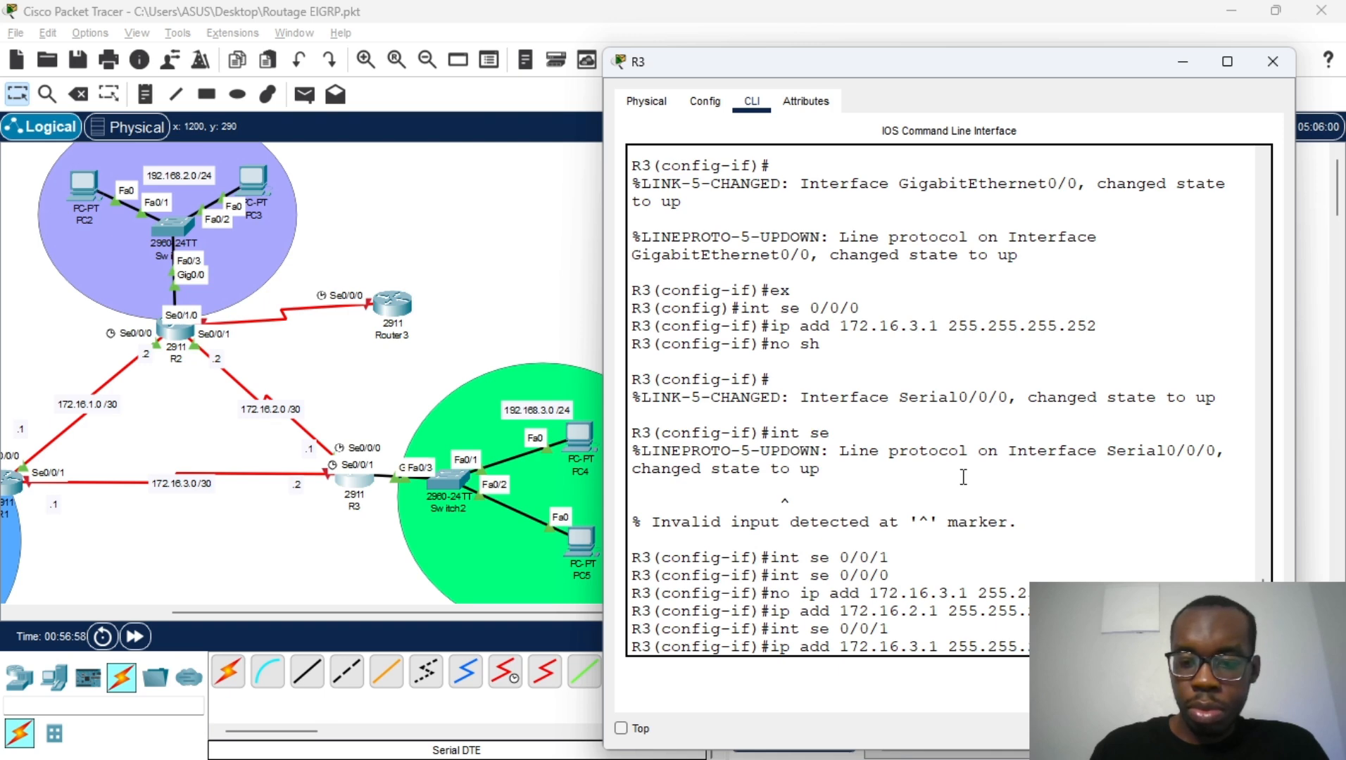
pyautogui.press('Return')
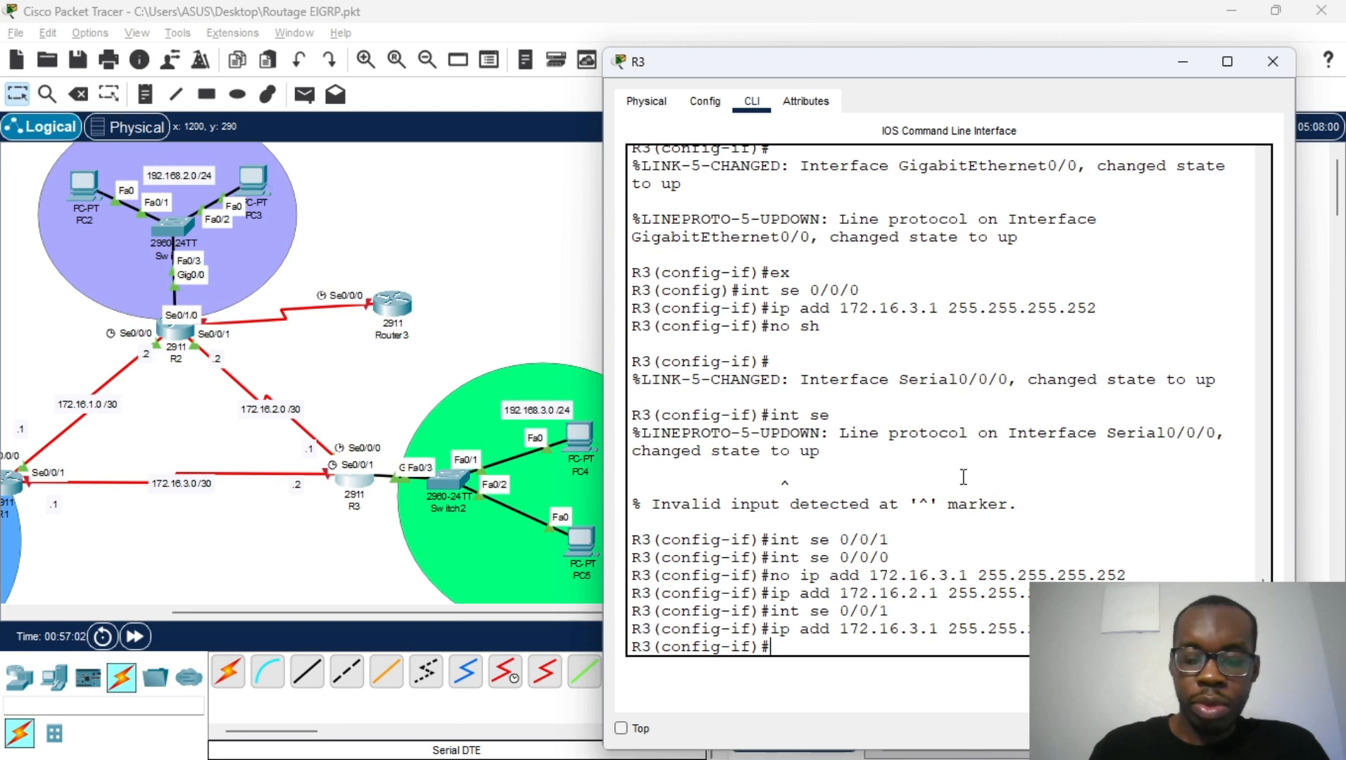
# Enable R3's Serial 0/0/1 interface with no shutdown
pyautogui.write('no sh')
pyautogui.press('Return')
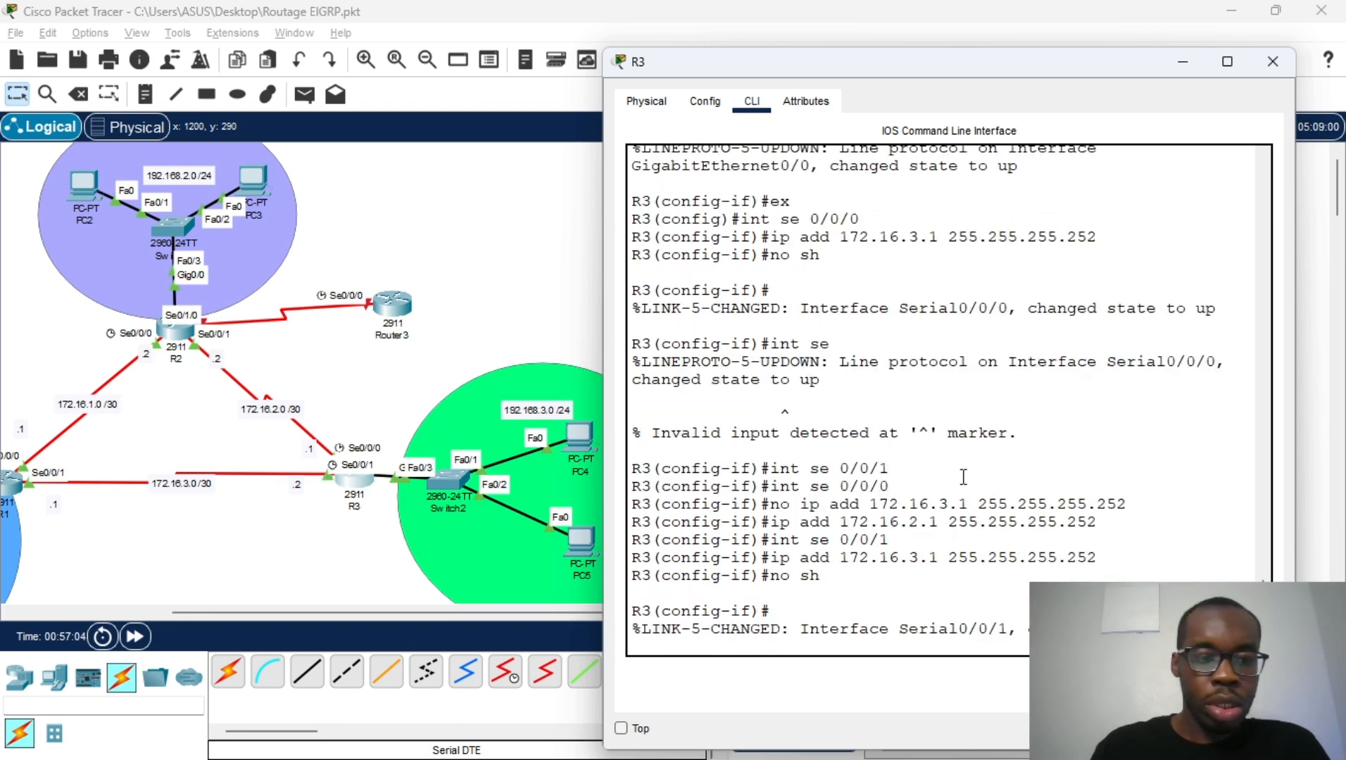
pyautogui.press('Return')
pyautogui.click(988, 429)
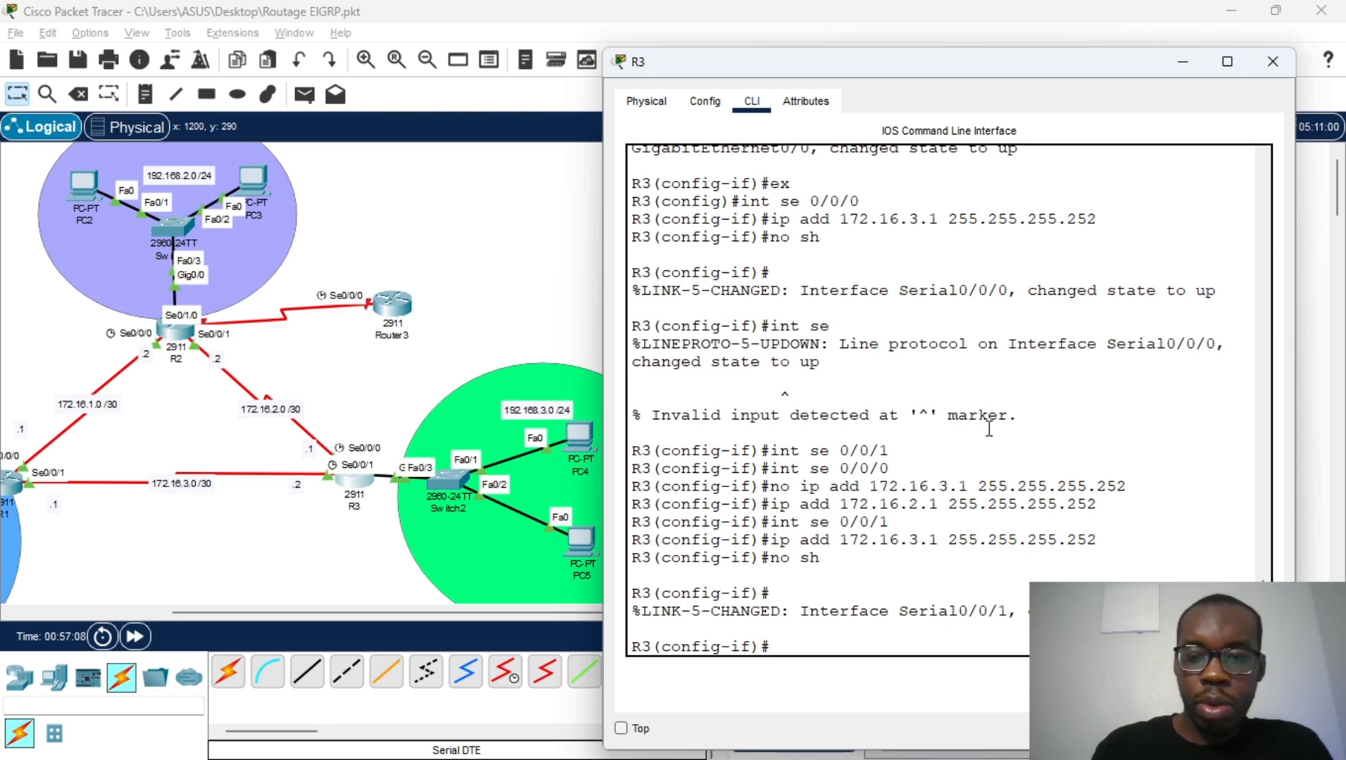
pyautogui.press('Up')
pyautogui.press('Up')
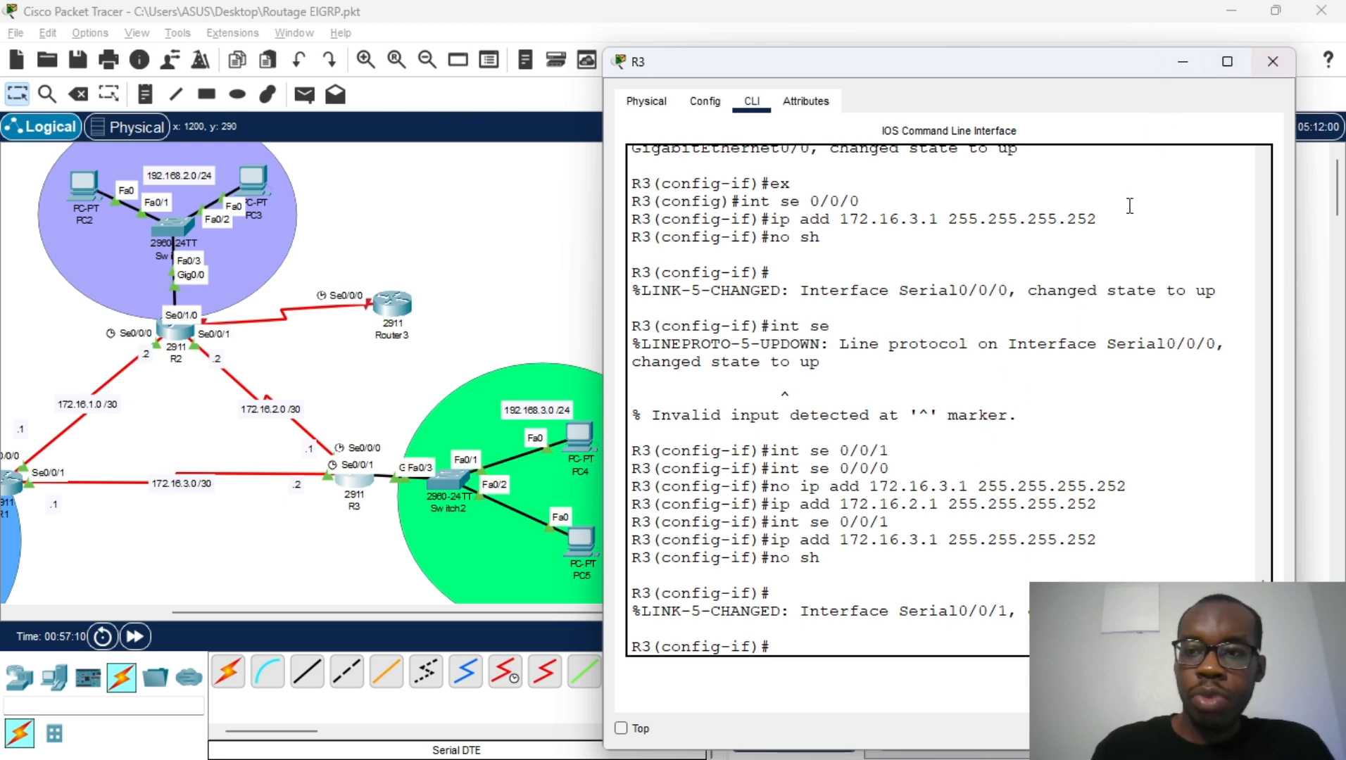
pyautogui.click(1080, 319)
pyautogui.scroll(3, 1050, 387)
pyautogui.scroll(-3, 1029, 443)
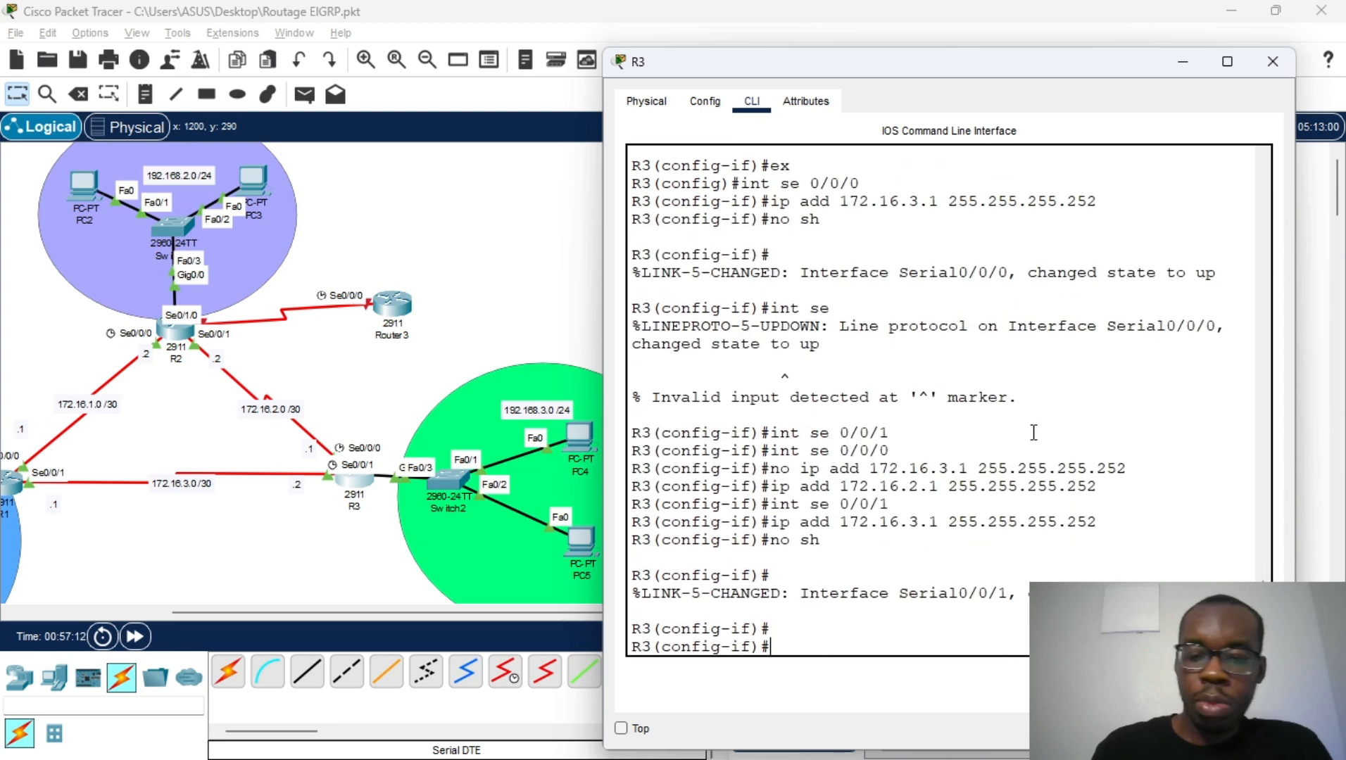
# Leave R3's interface configuration and start EIGRP routing process 1 on the router
pyautogui.press('Return')
pyautogui.write('ex')
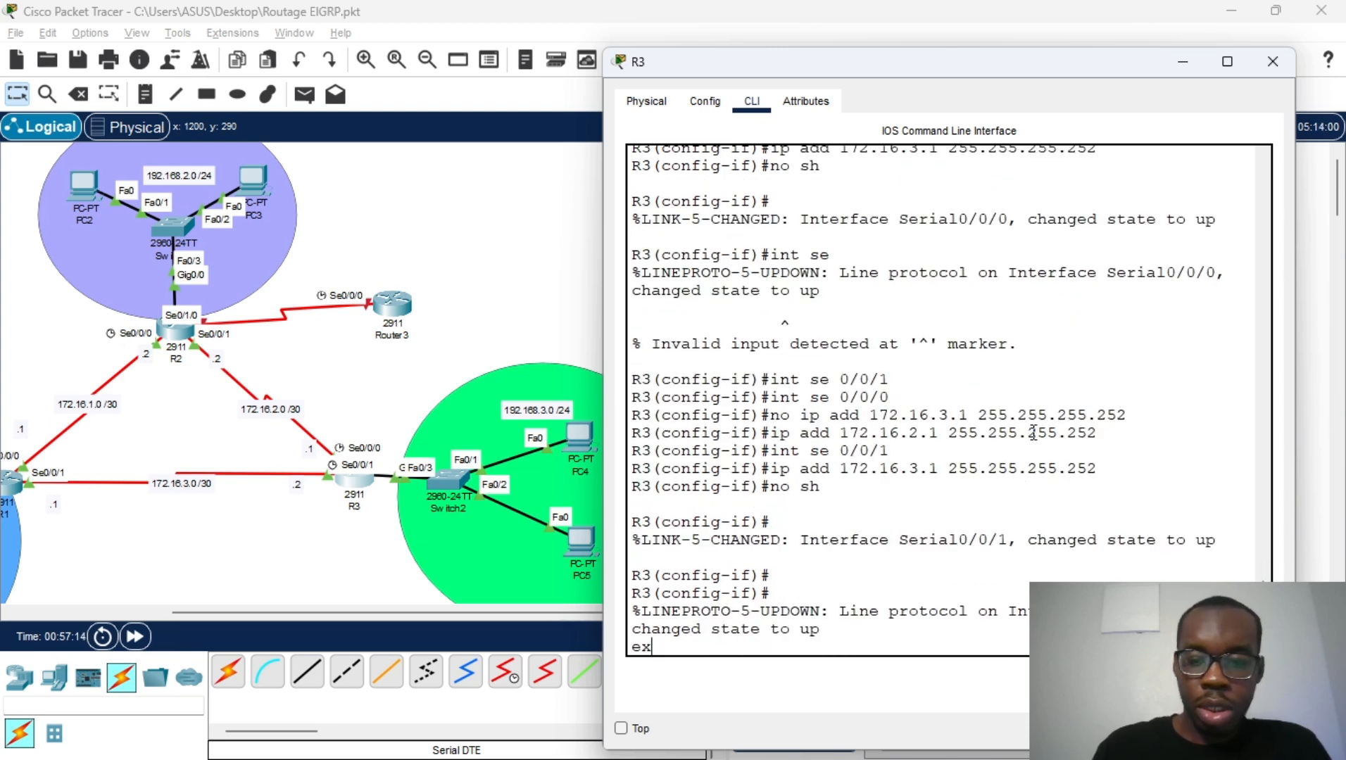
pyautogui.press('Return')
pyautogui.press('Return')
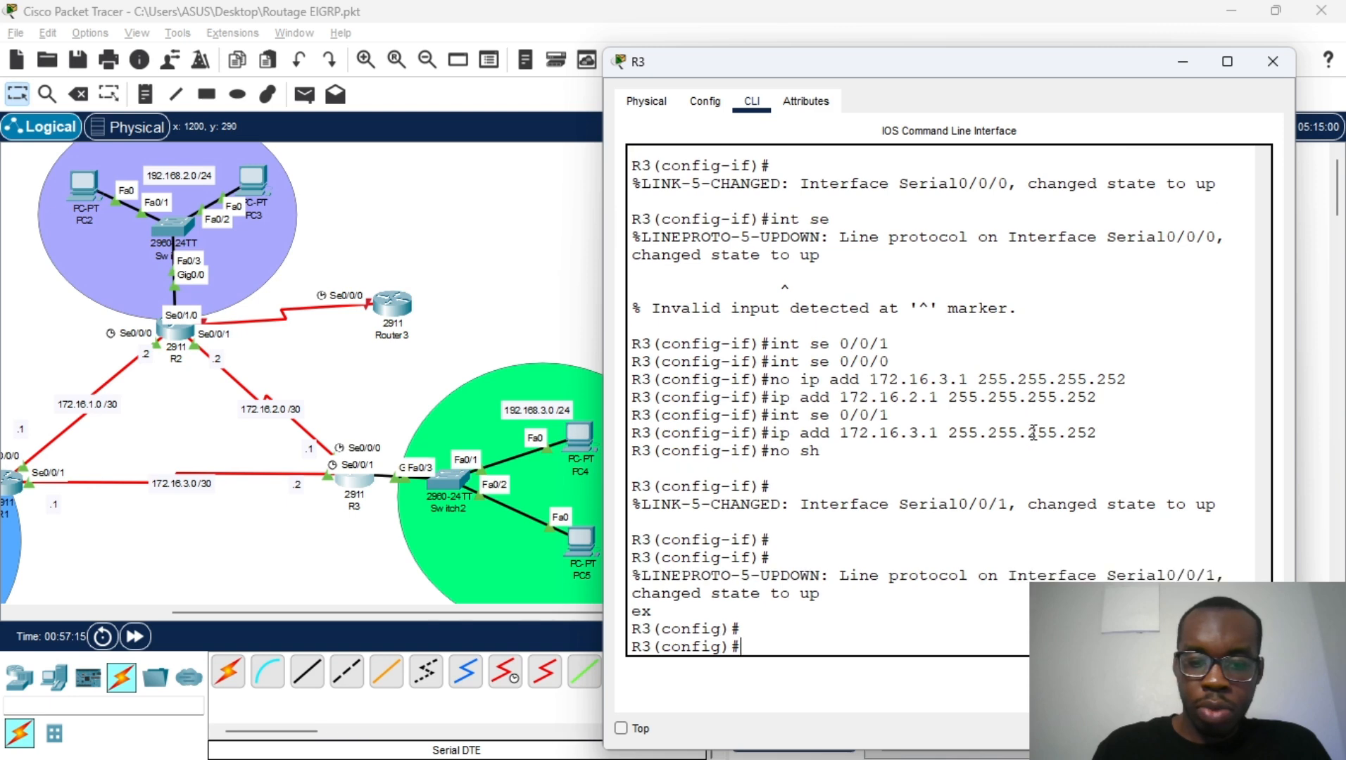
pyautogui.write('rou')
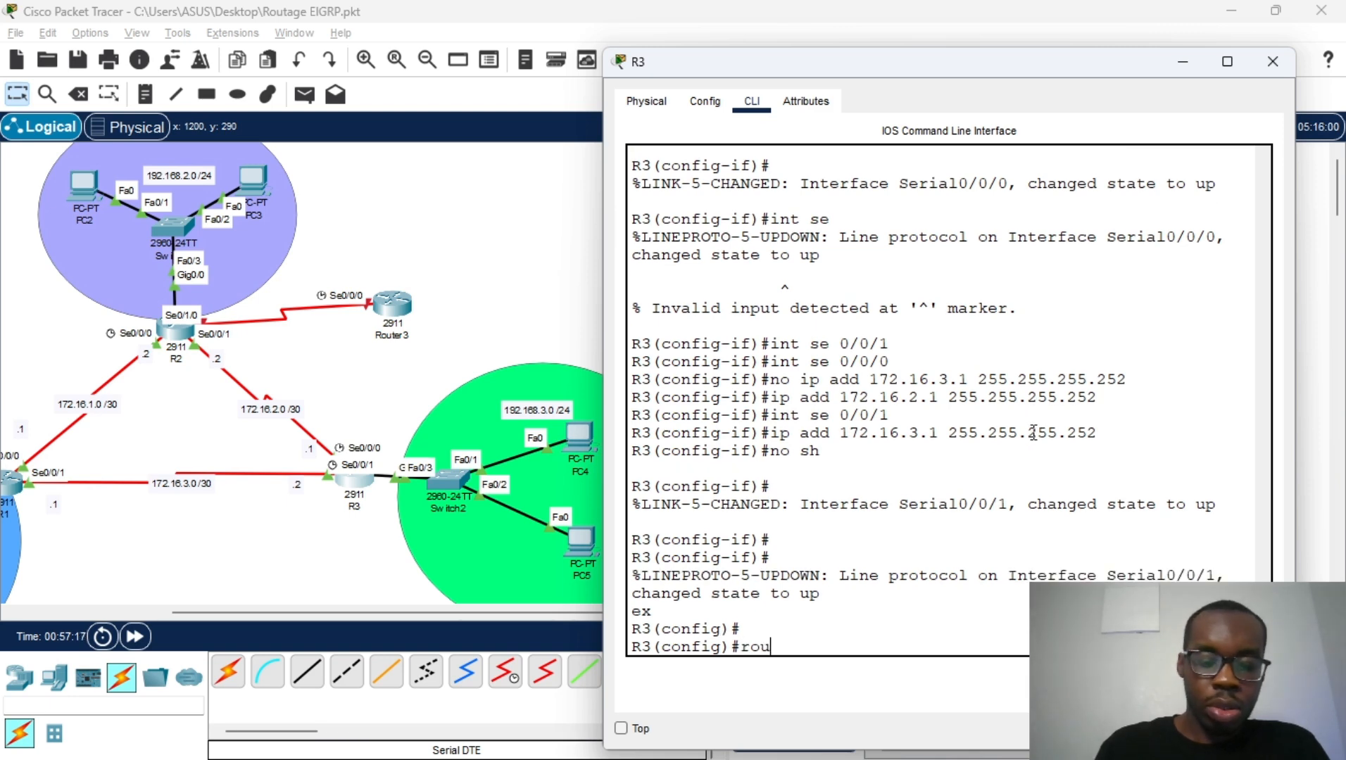
pyautogui.write('ter eigrp')
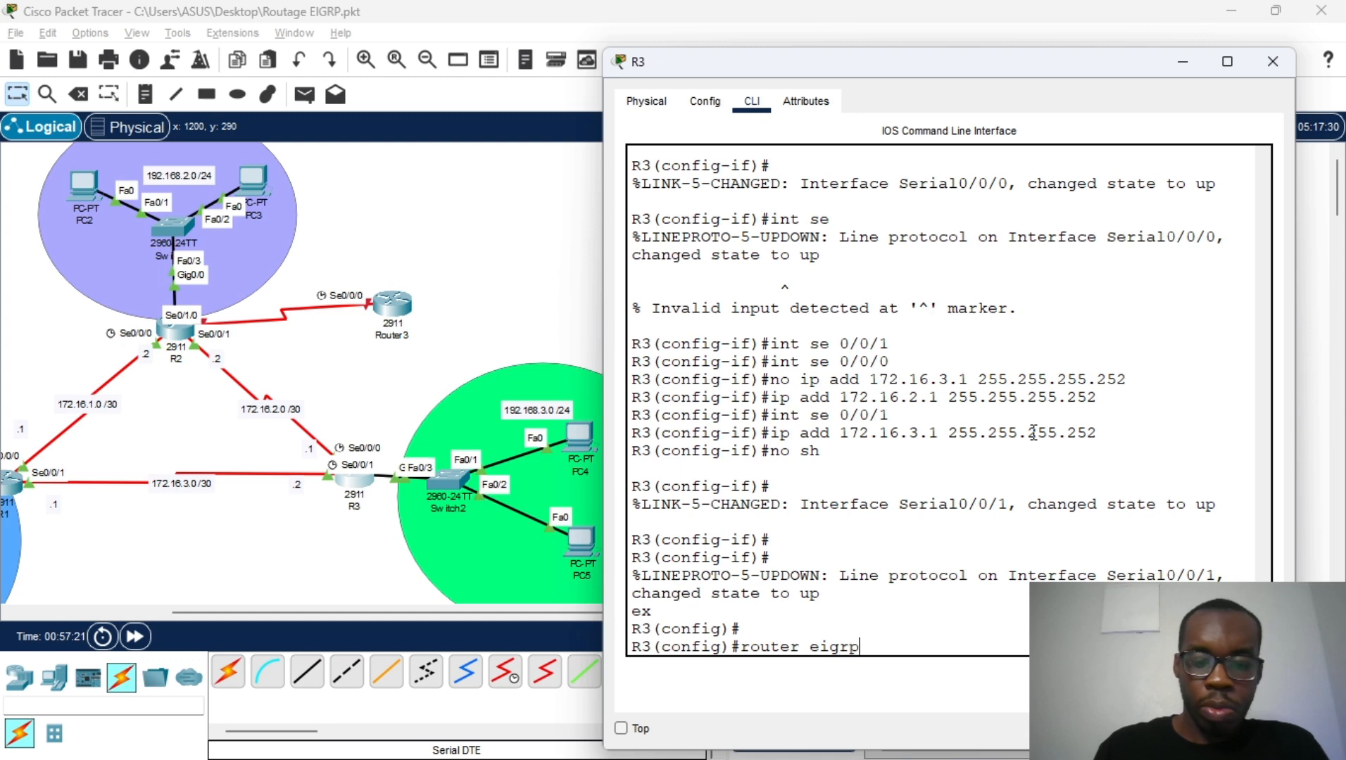
pyautogui.press('Return')
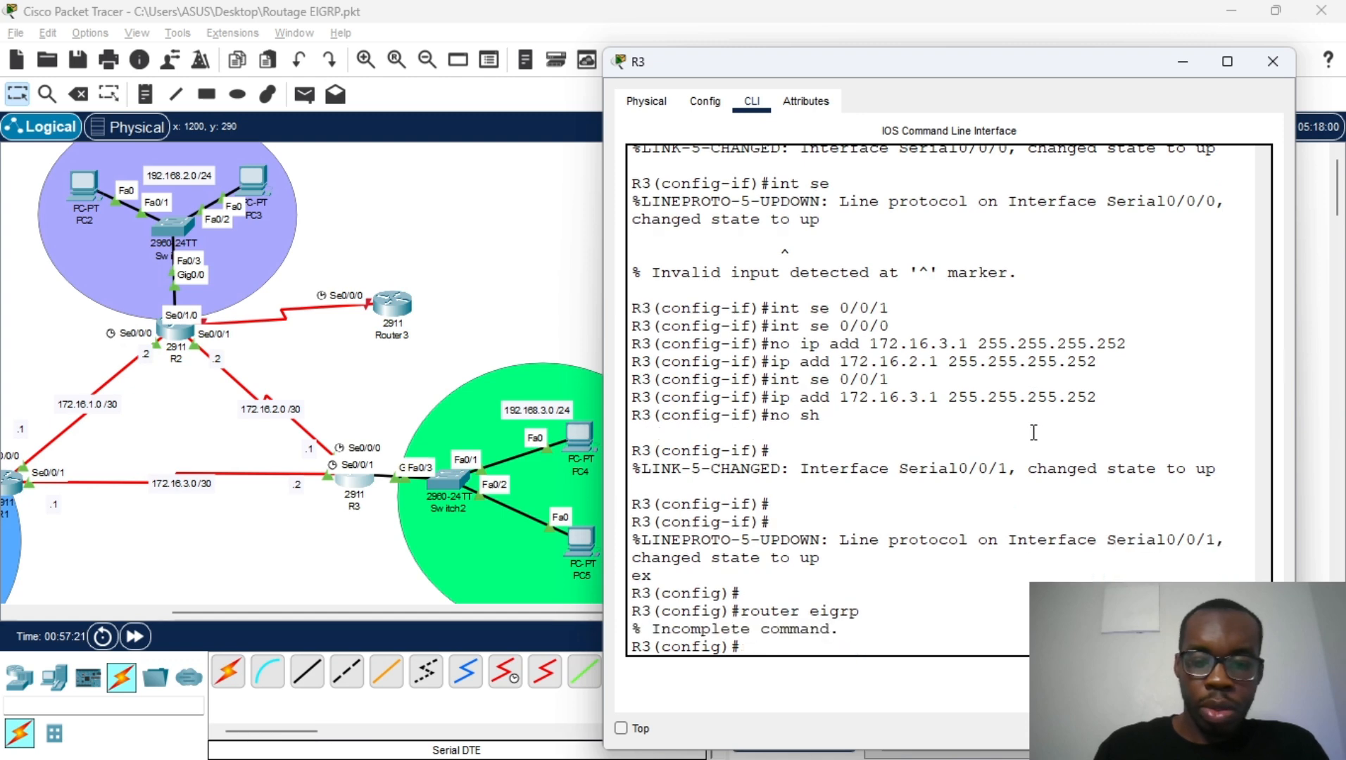
pyautogui.press('Up')
pyautogui.press('BackSpace')
pyautogui.press('BackSpace')
pyautogui.press('Tab')
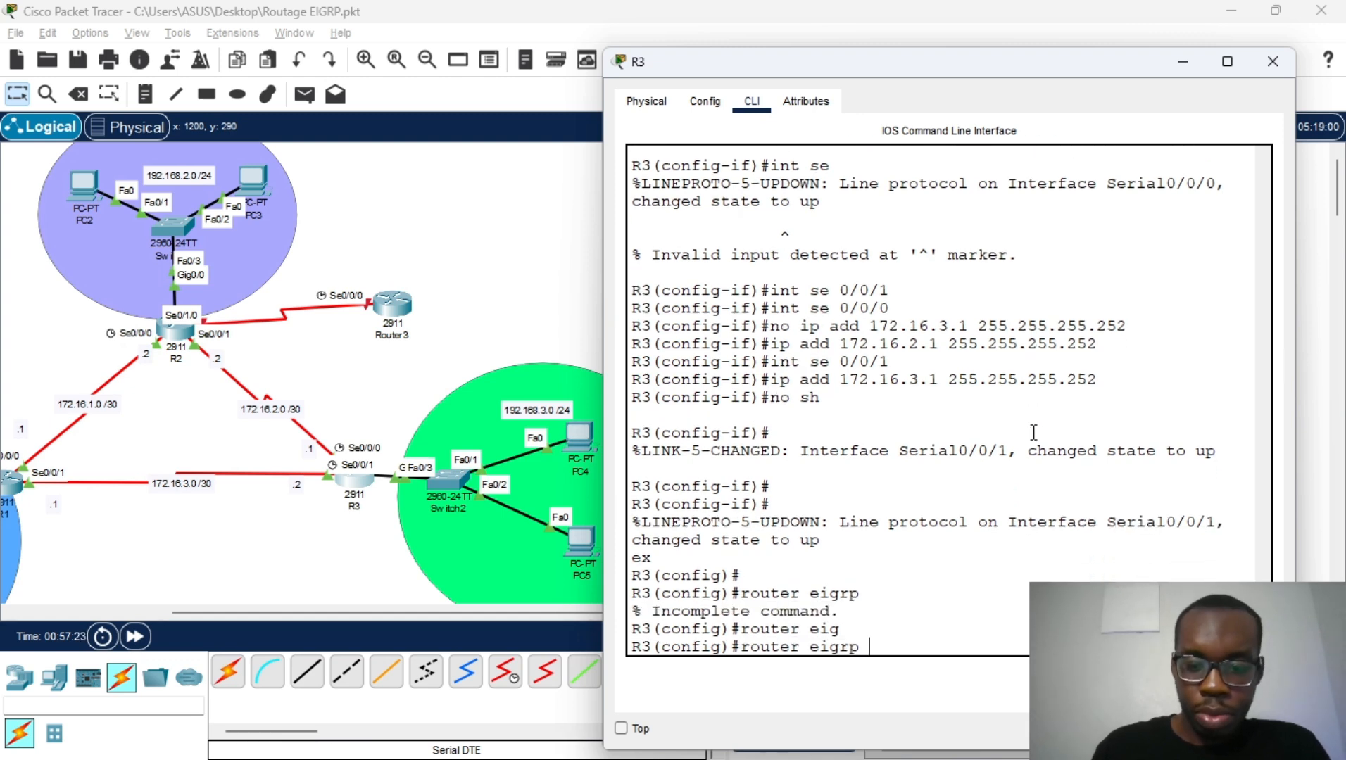
pyautogui.write('1')
pyautogui.press('Return')
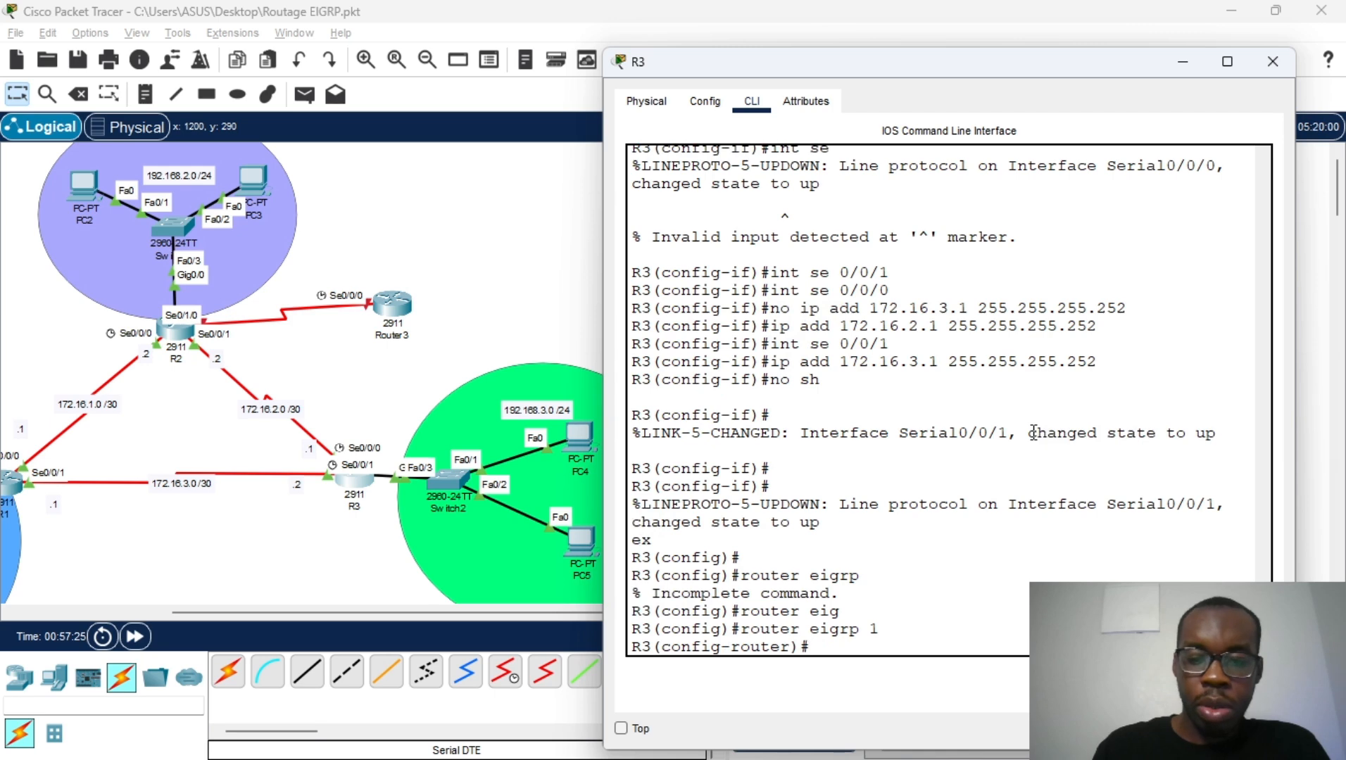
# Look up the available eigrp option and set R3's EIGRP router ID to 3.3.3.3
pyautogui.write('eir')
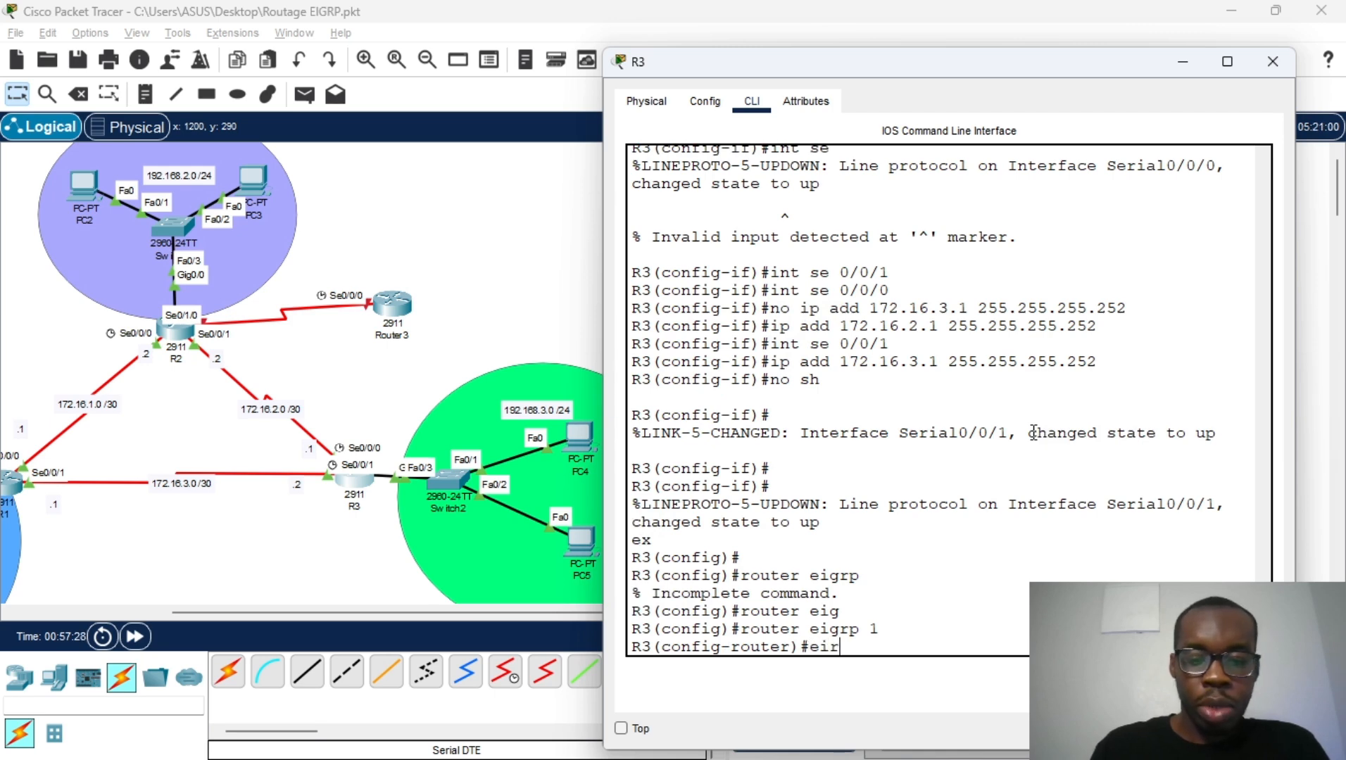
pyautogui.press('Tab')
pyautogui.press('BackSpace')
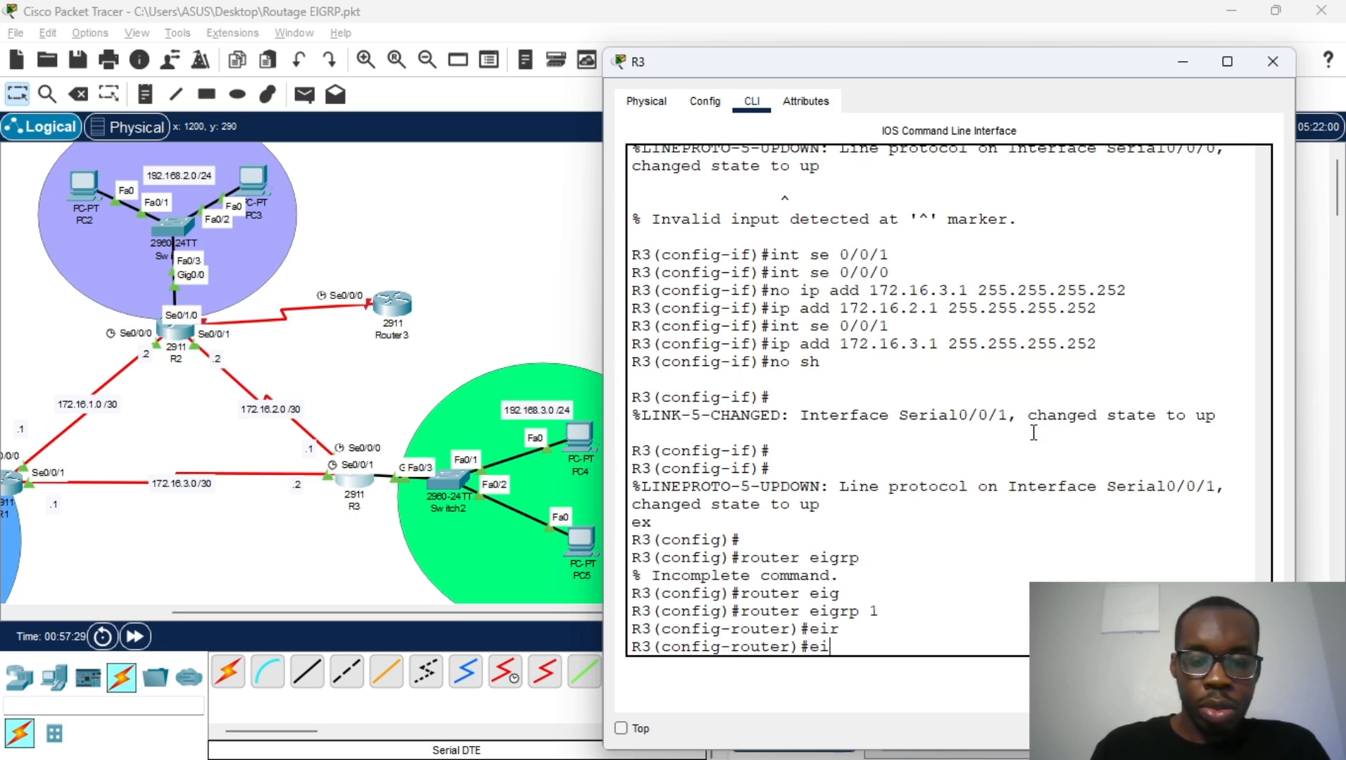
pyautogui.write('gr')
pyautogui.press('Tab')
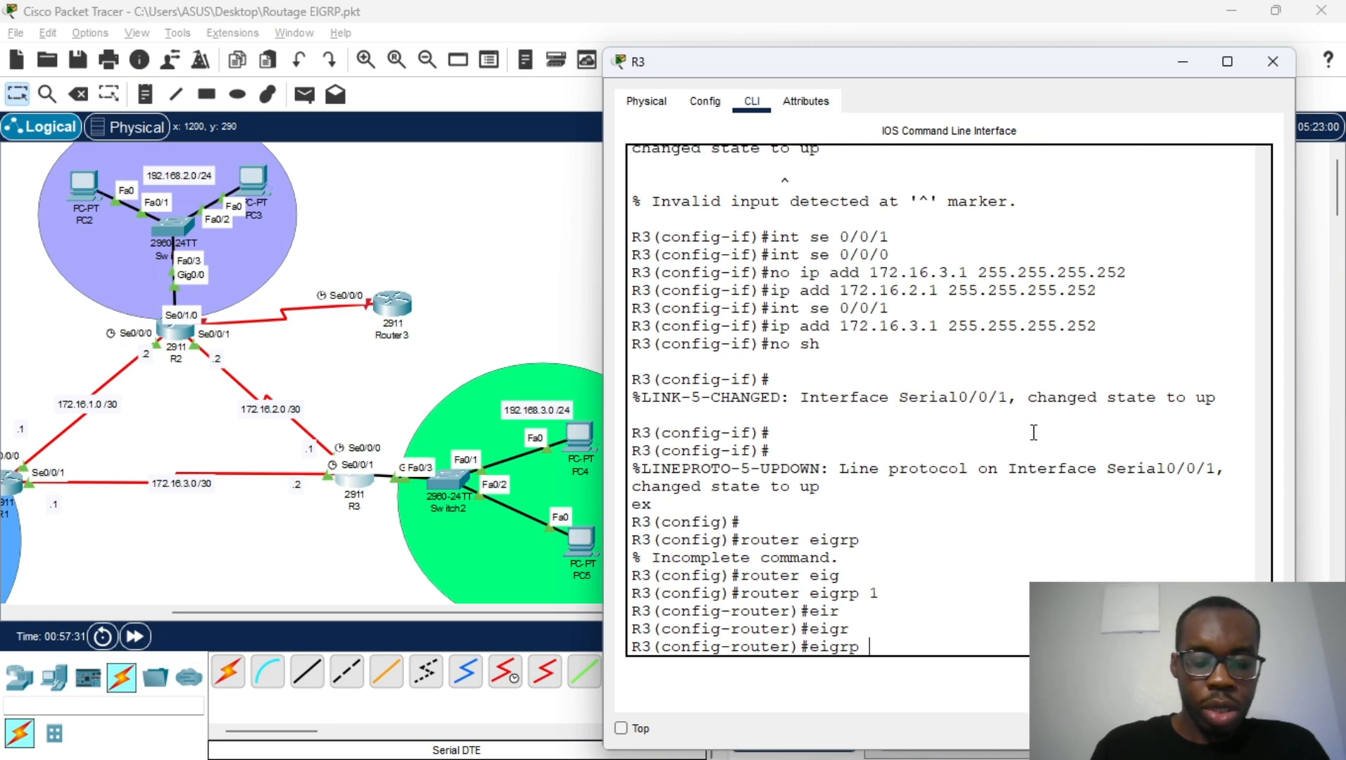
pyautogui.write('ids')
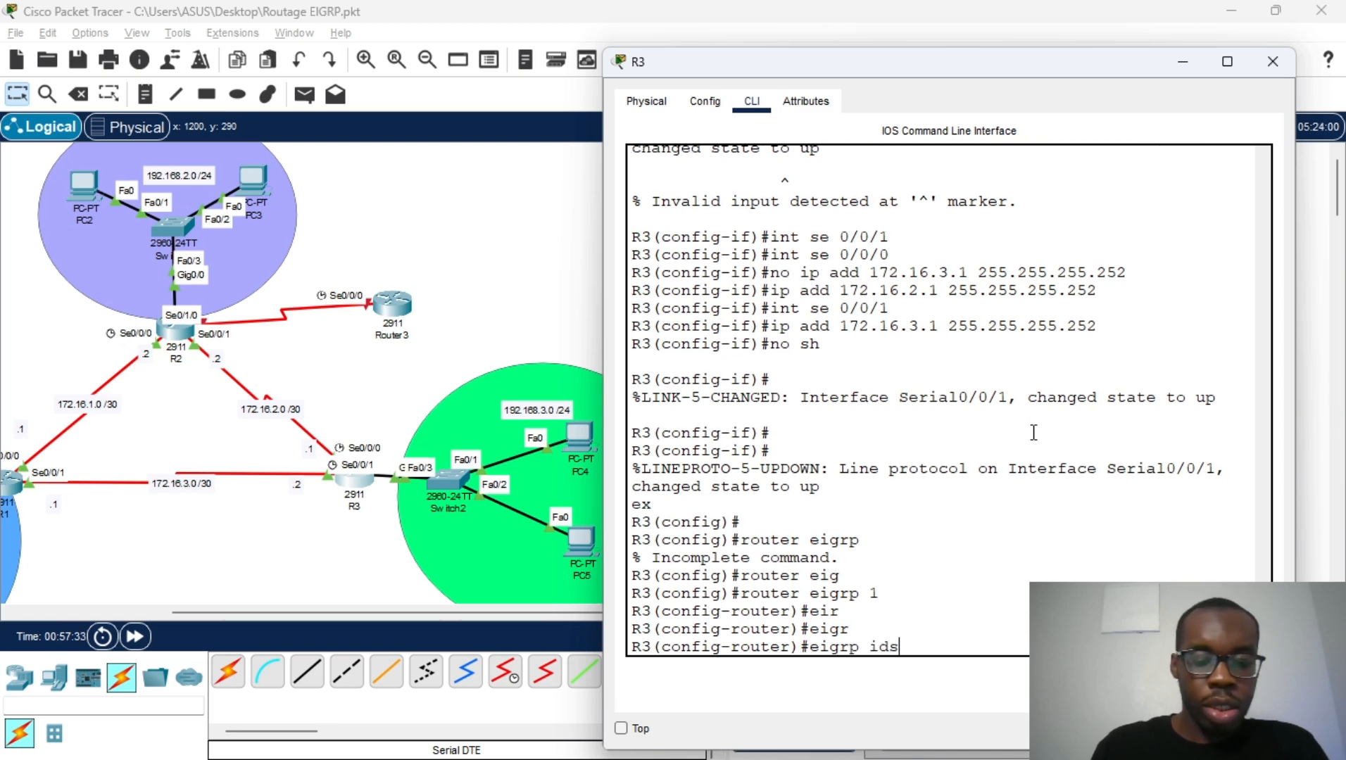
pyautogui.press('Tab')
pyautogui.press('BackSpace')
pyautogui.press('Tab')
pyautogui.press('BackSpace')
pyautogui.press('BackSpace')
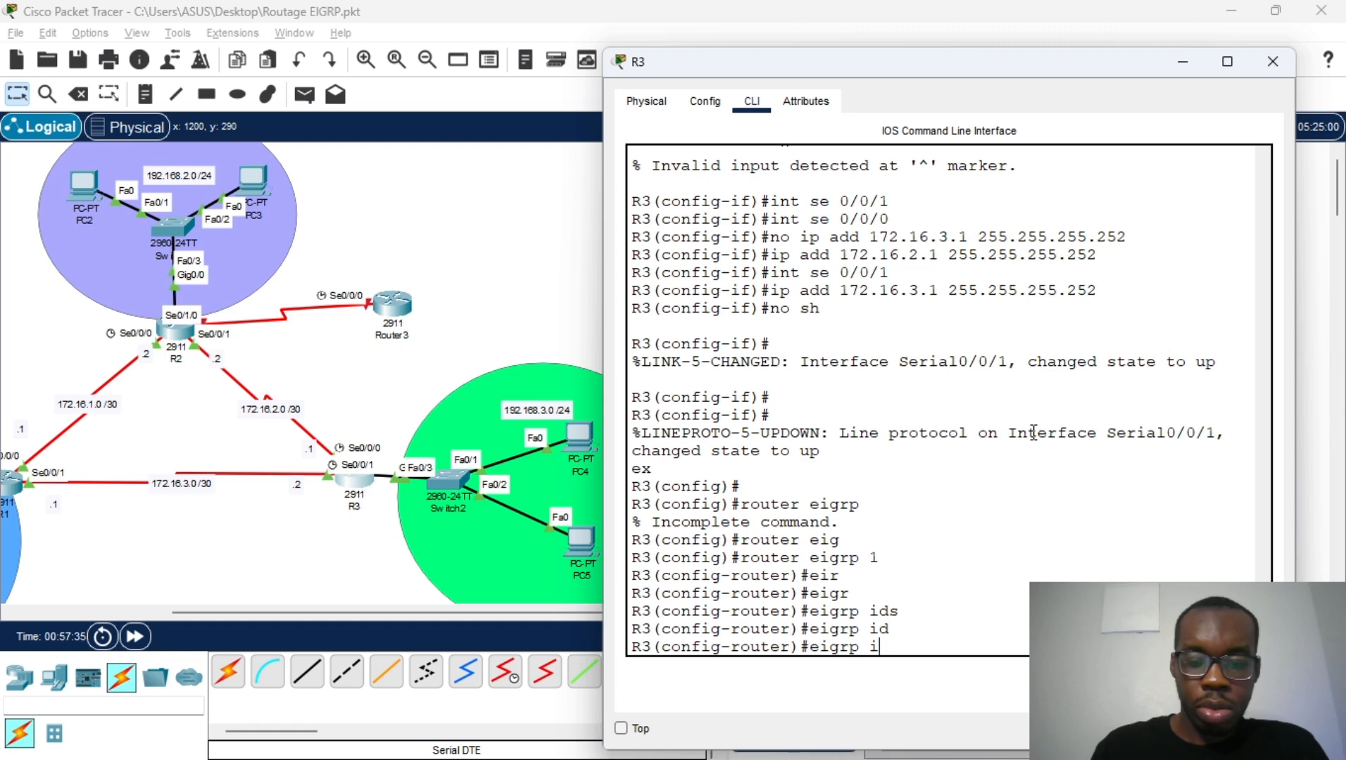
pyautogui.write('?')
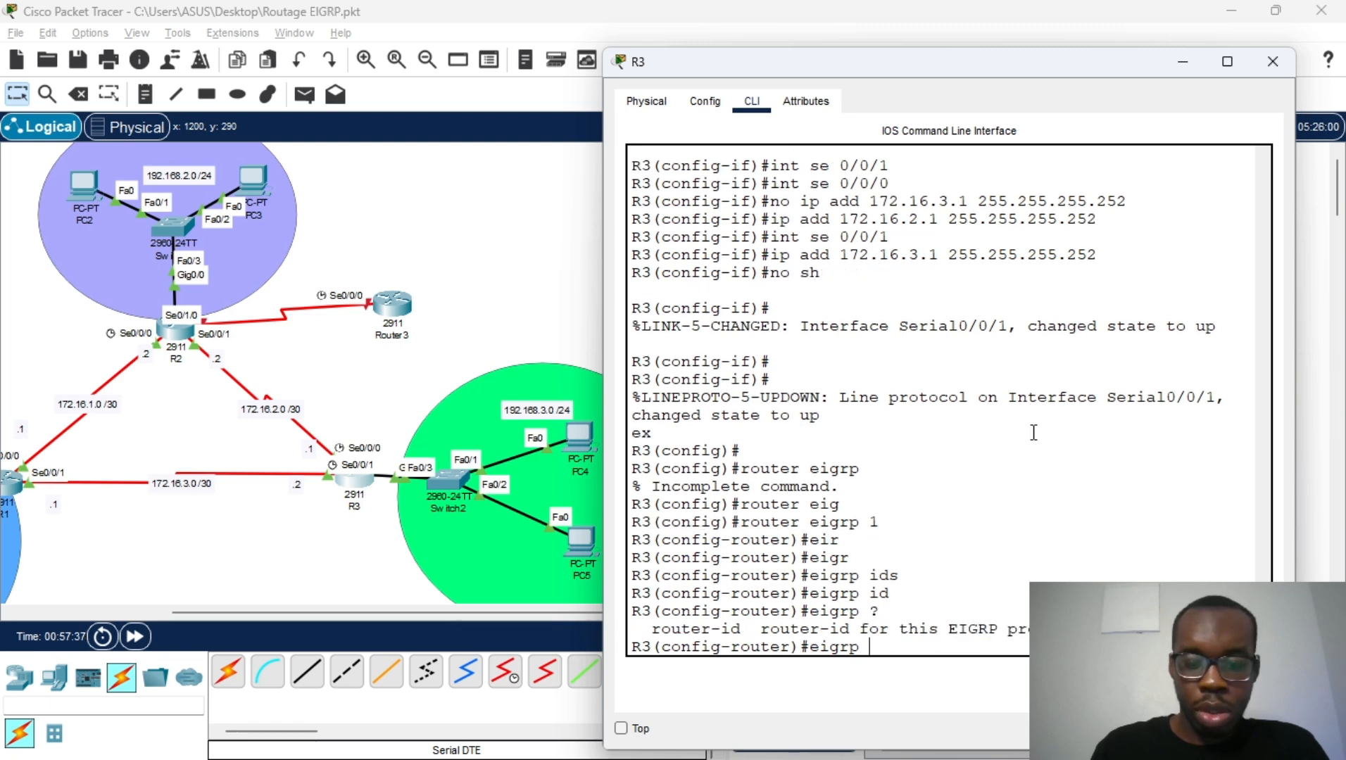
pyautogui.write('rou')
pyautogui.press('Tab')
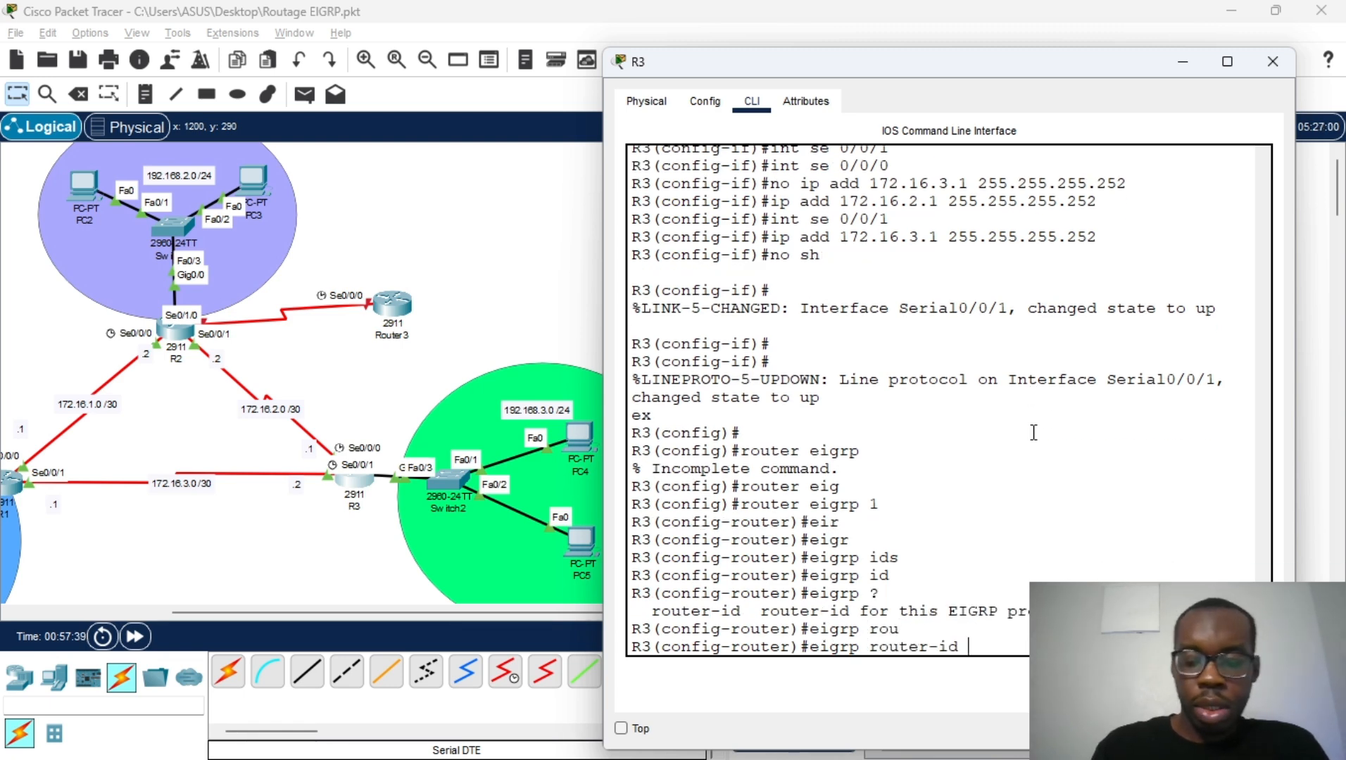
pyautogui.write('3.3.3.')
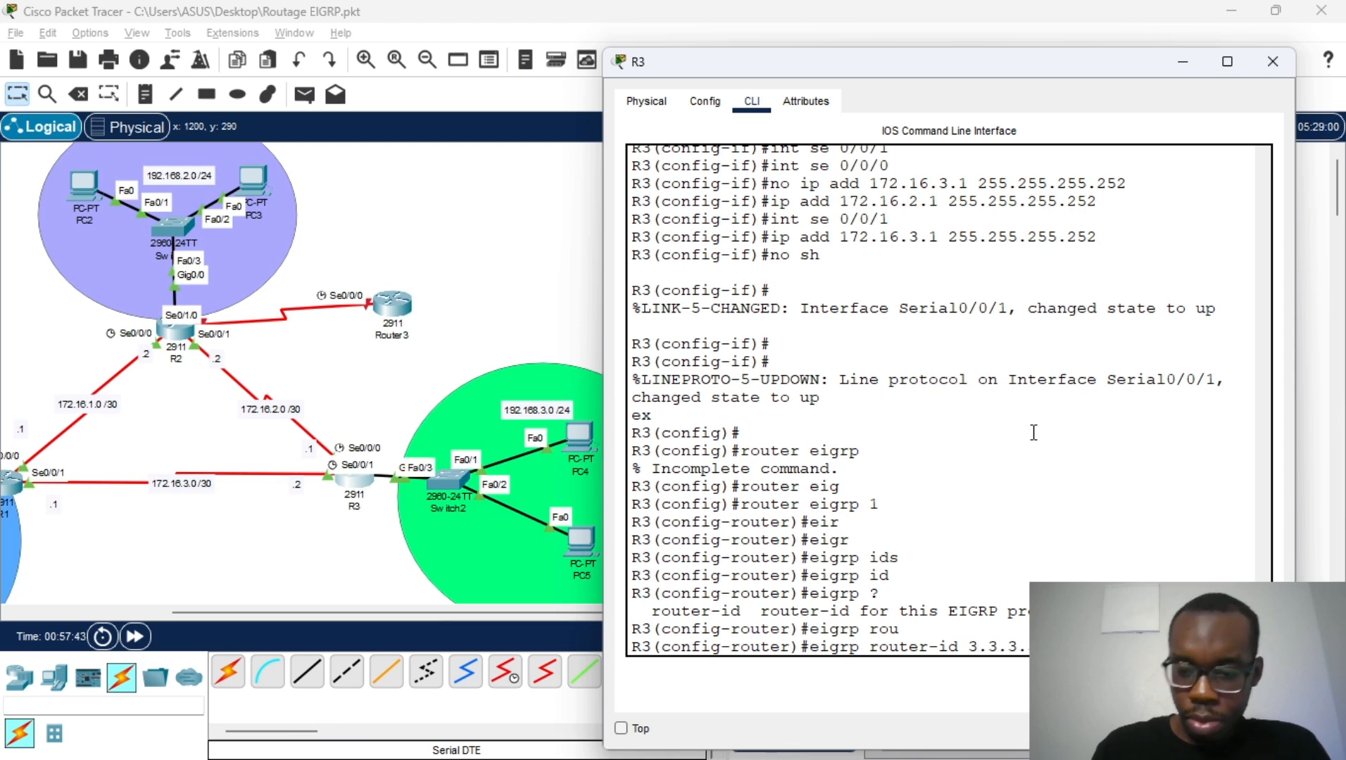
pyautogui.press('Return')
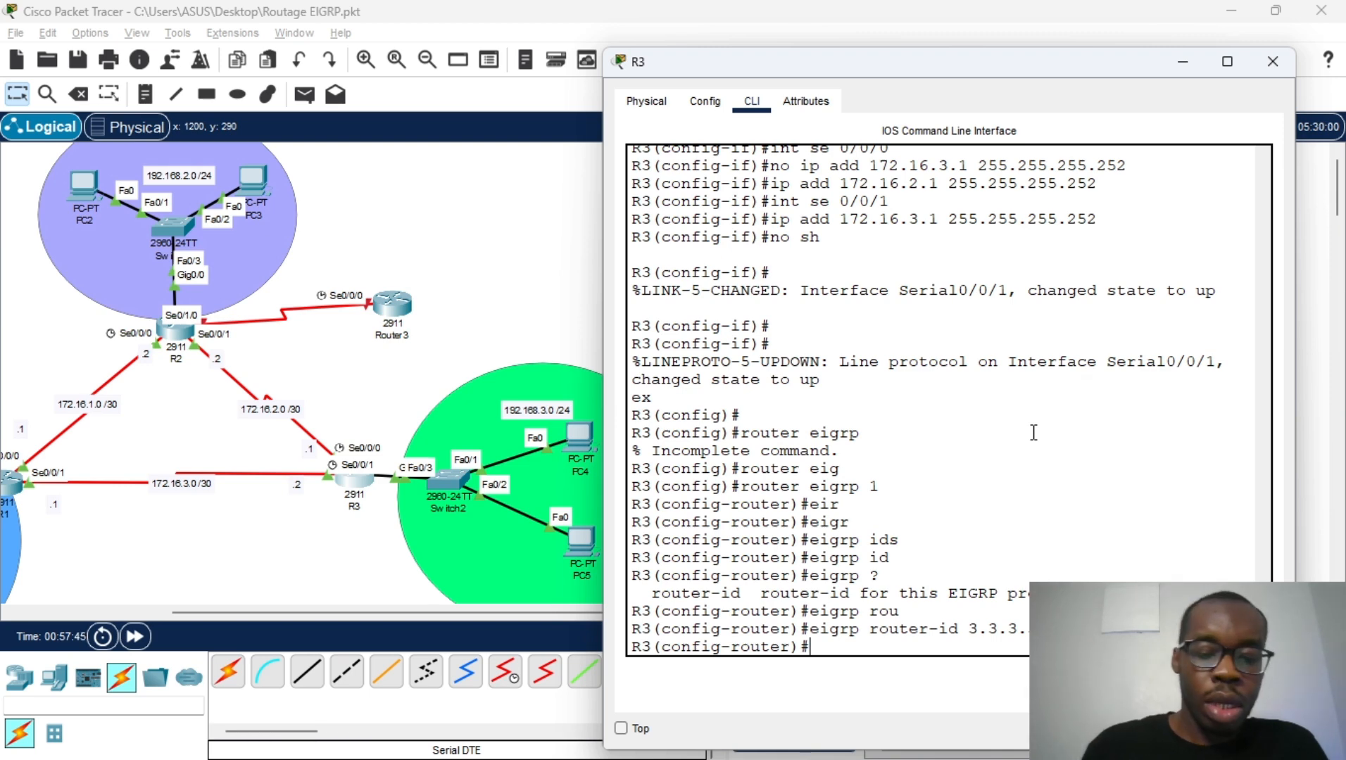
# Advertise R3's LAN network 192.168.3.0 in EIGRP 1 with wildcard mask 0.0.0.255
pyautogui.write('netw')
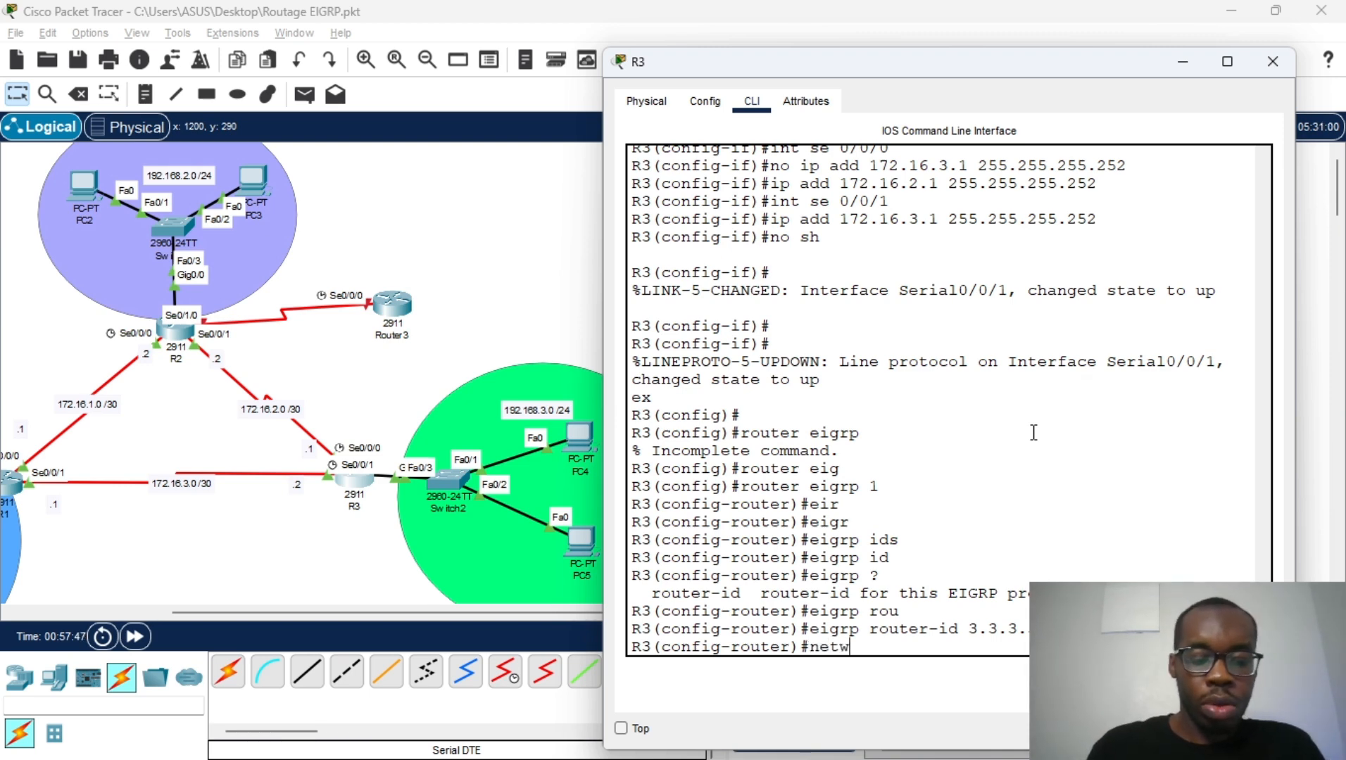
pyautogui.write('ork')
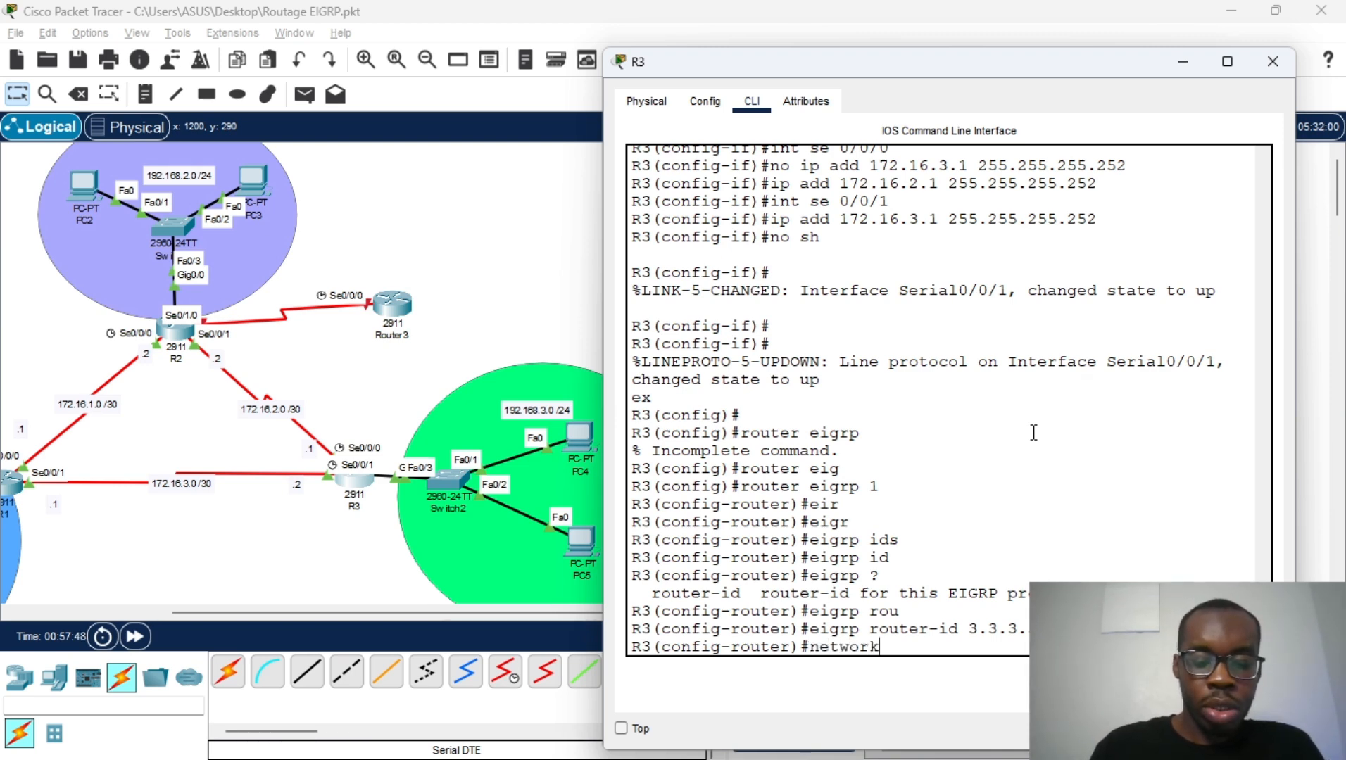
pyautogui.write(' 192.16')
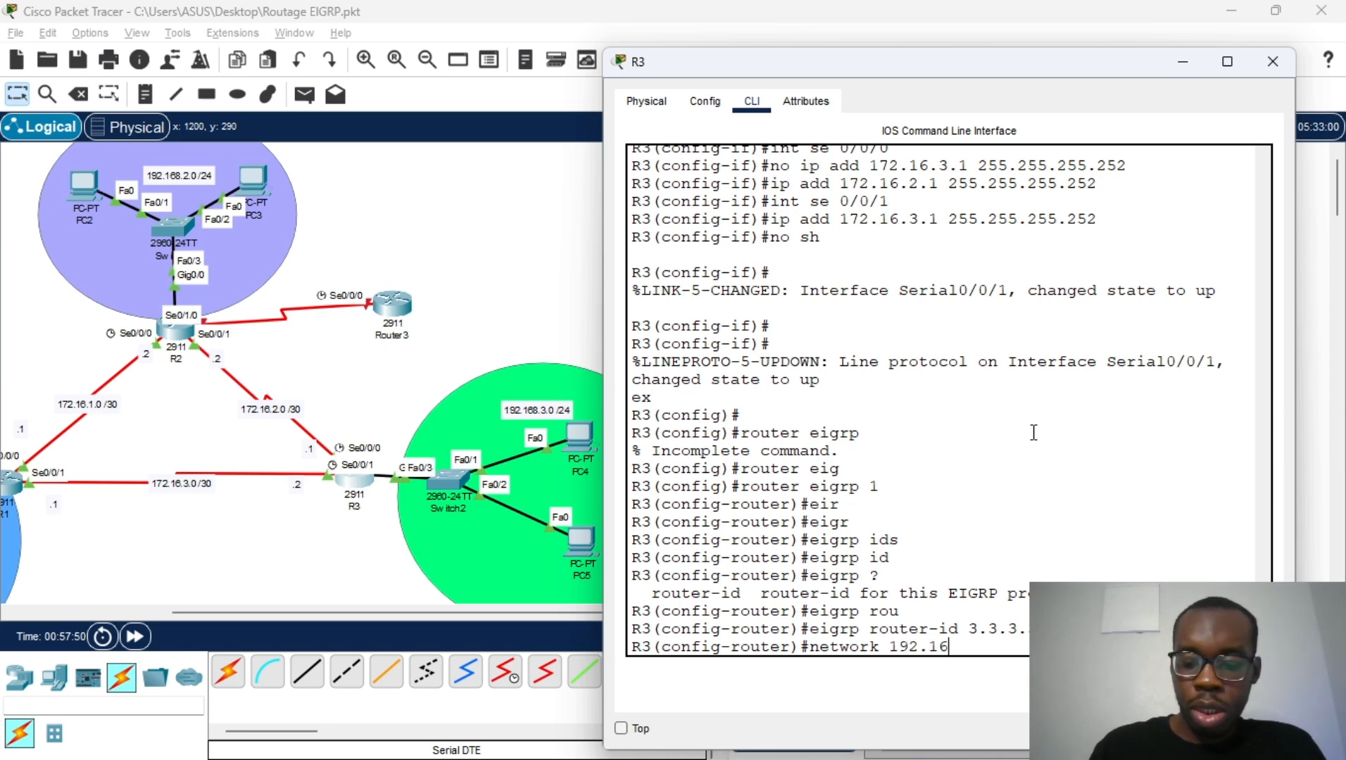
pyautogui.write('8.3.')
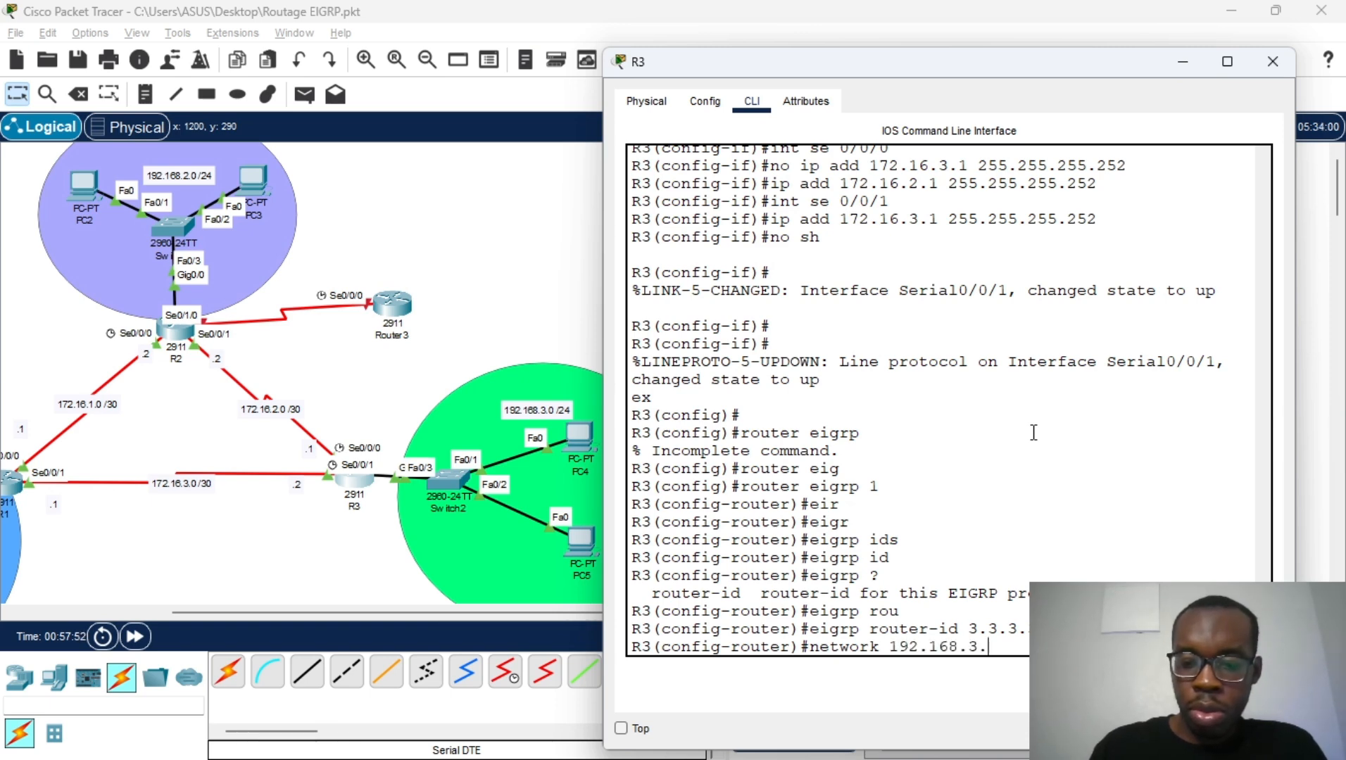
pyautogui.write('0 0.')
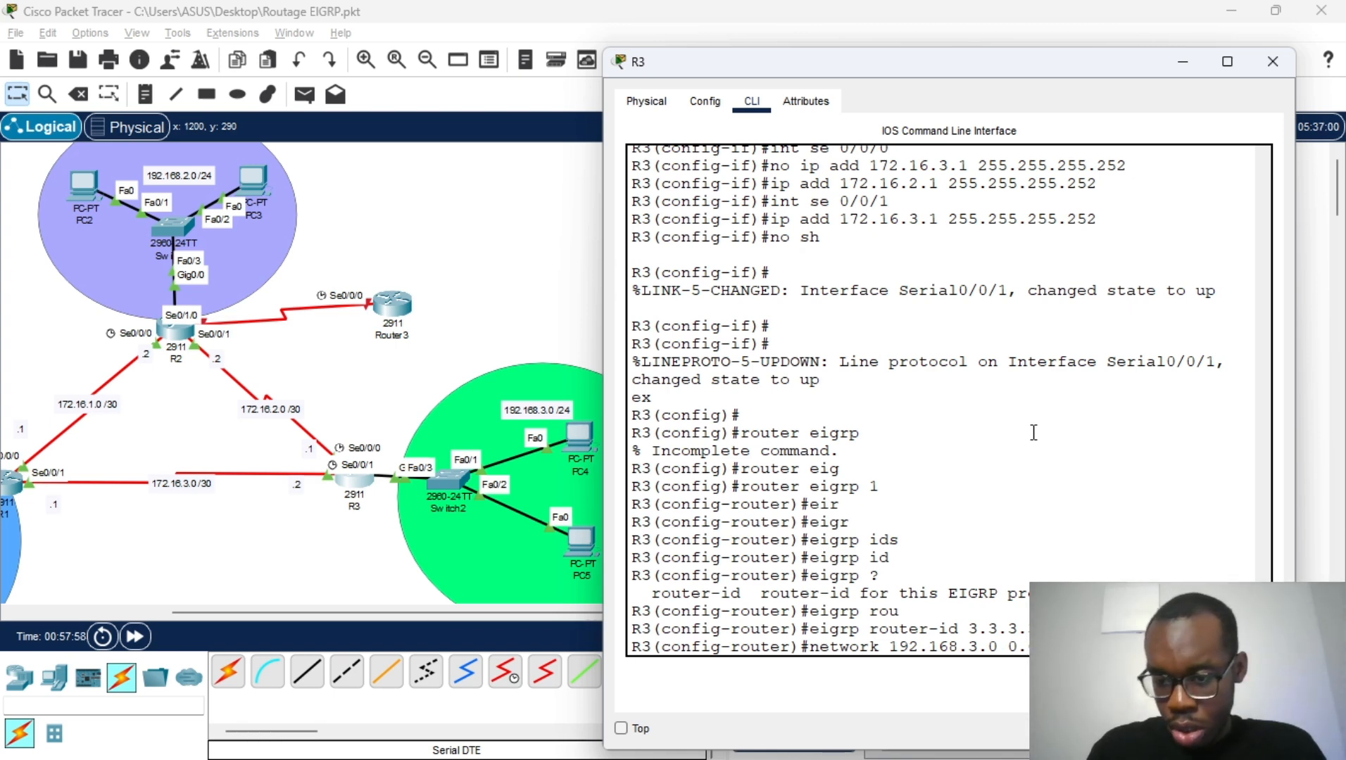
pyautogui.press('Return')
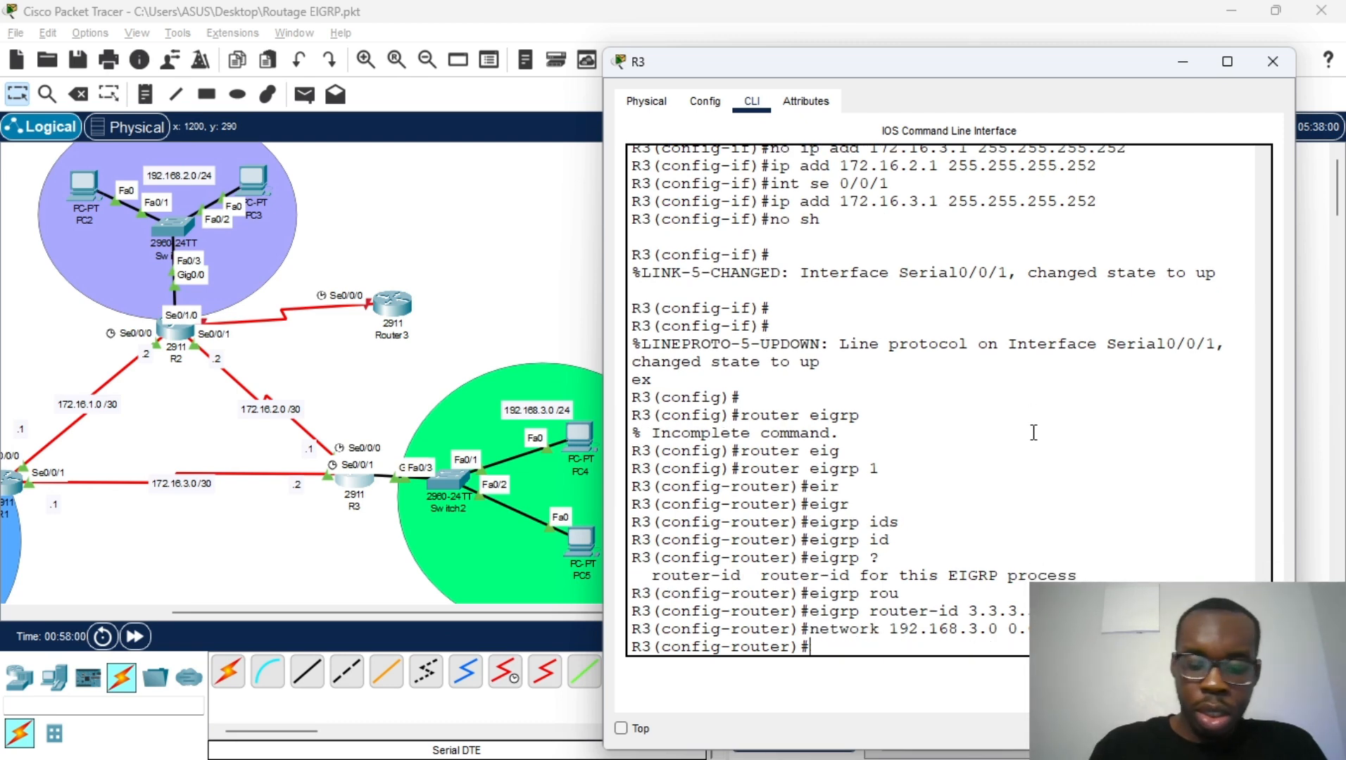
# Advertise the R2–R3 link network 172.16.2.0 in R3's EIGRP 1 with the wildcard mask for its /30
pyautogui.write('net')
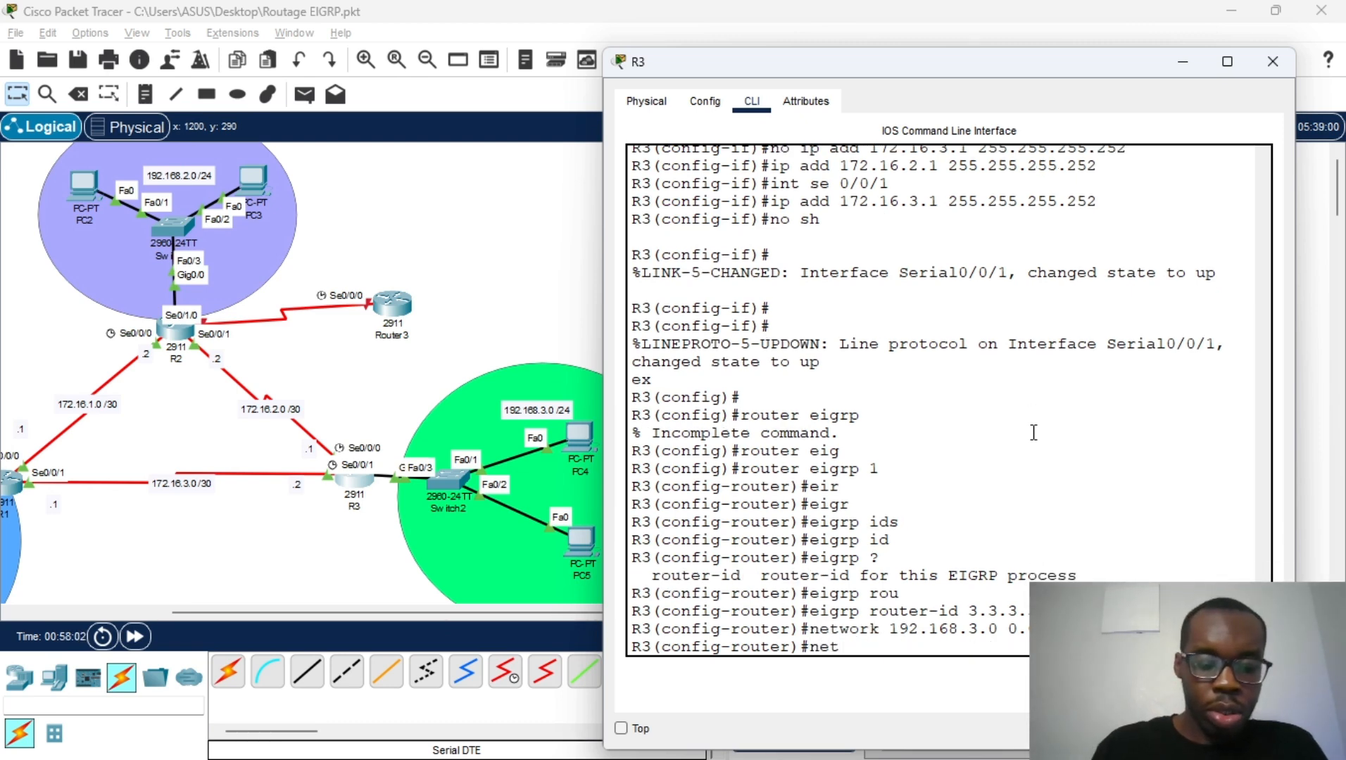
pyautogui.press('Tab')
pyautogui.write('172.1')
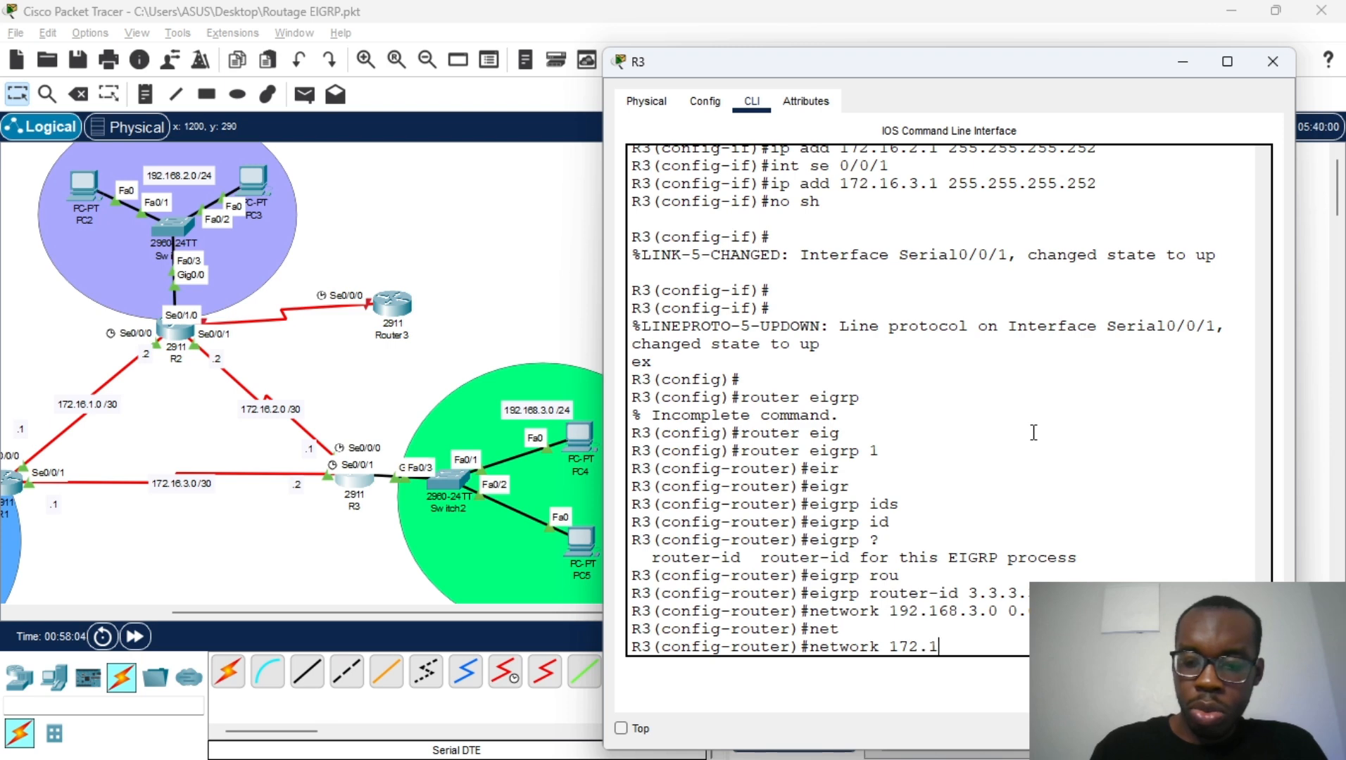
pyautogui.write('6.2.0 0.0')
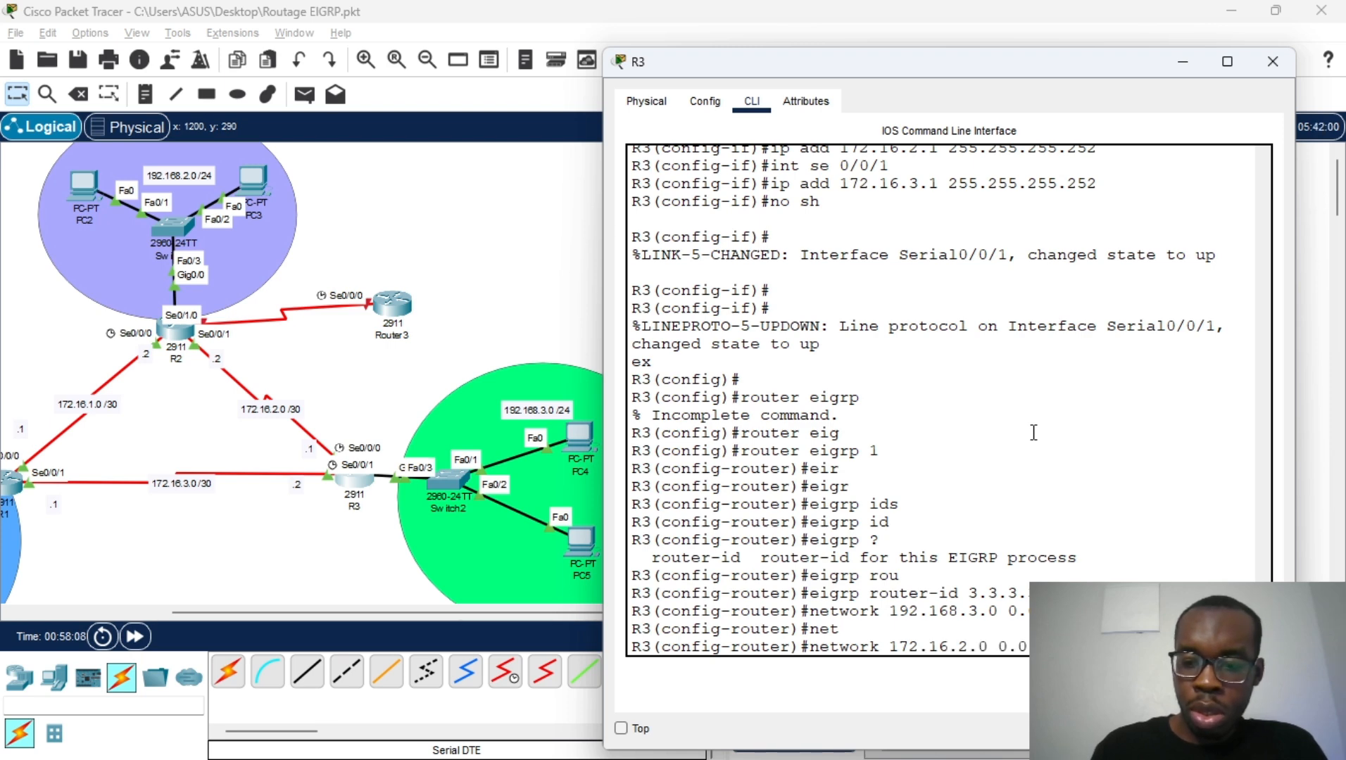
pyautogui.press('Return')
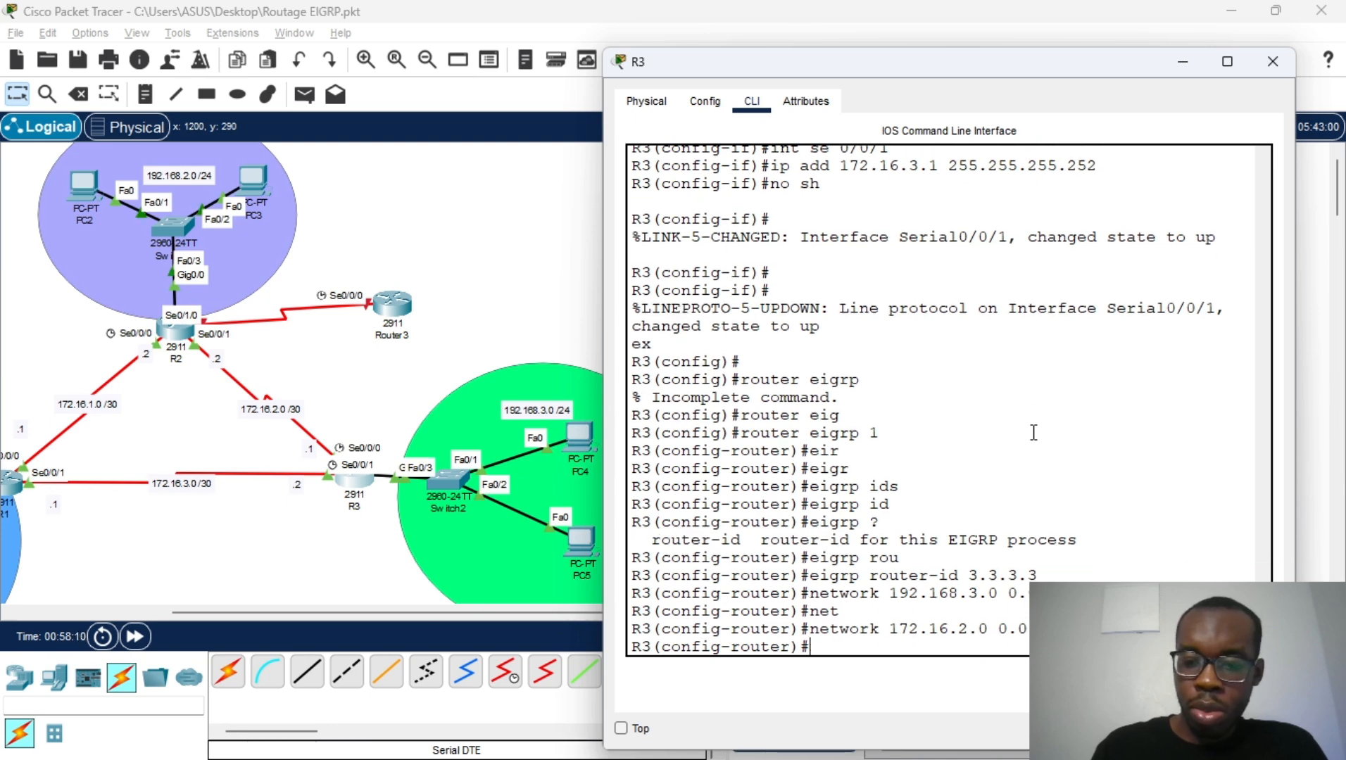
# Reuse the last network command to advertise 172.16.3.0 in R3's EIGRP 1, and close R3's configuration window
pyautogui.press('Up')
pyautogui.press('Left')
pyautogui.press('Left')
pyautogui.press('Left')
pyautogui.press('Left')
pyautogui.press('Left')
pyautogui.press('Left')
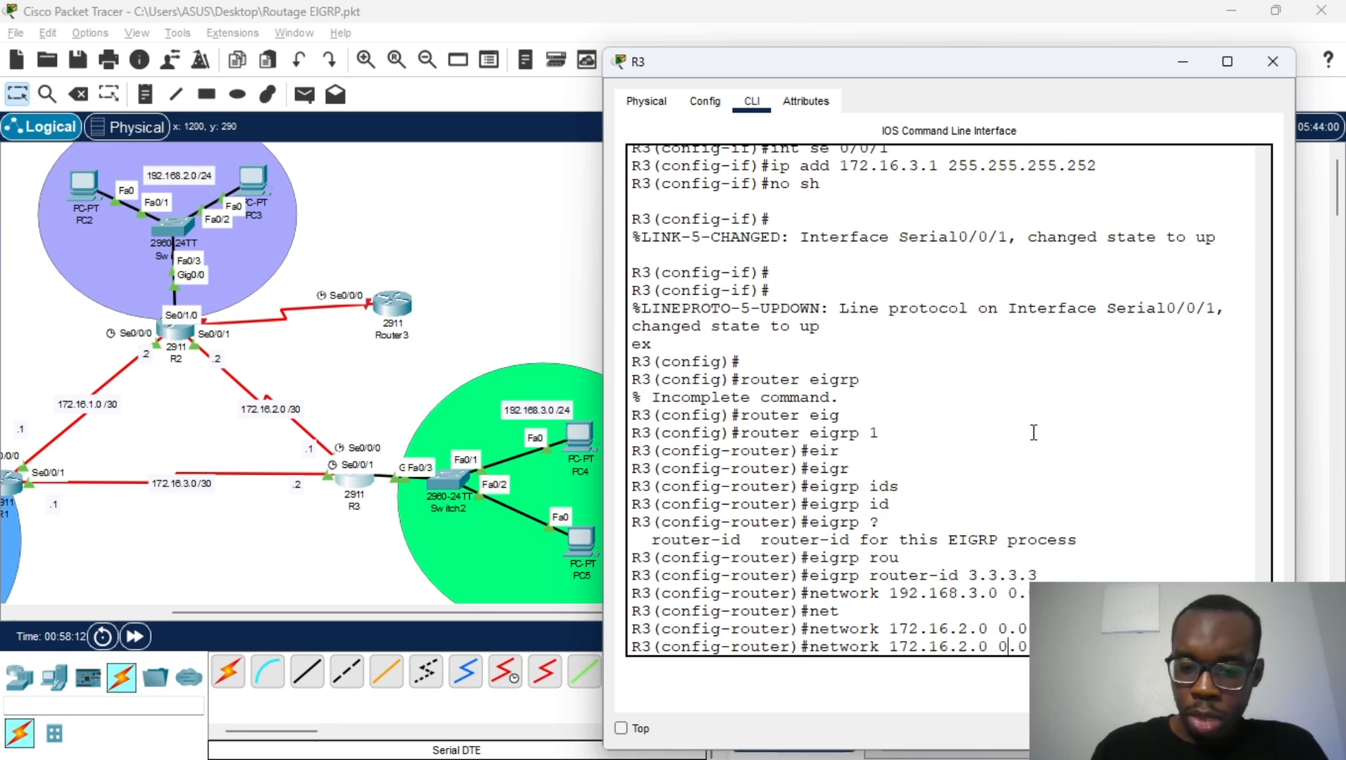
pyautogui.press('Right')
pyautogui.press('Right')
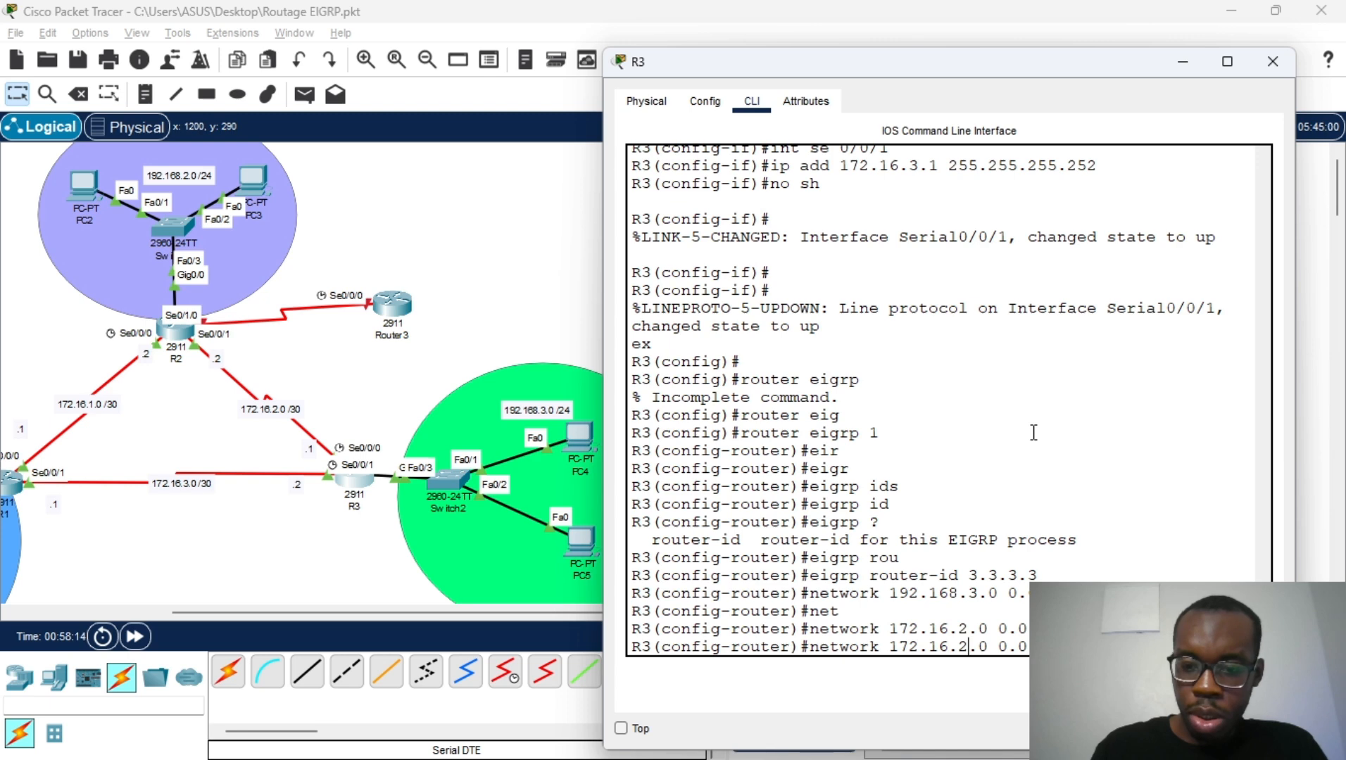
pyautogui.press('BackSpace')
pyautogui.write('3')
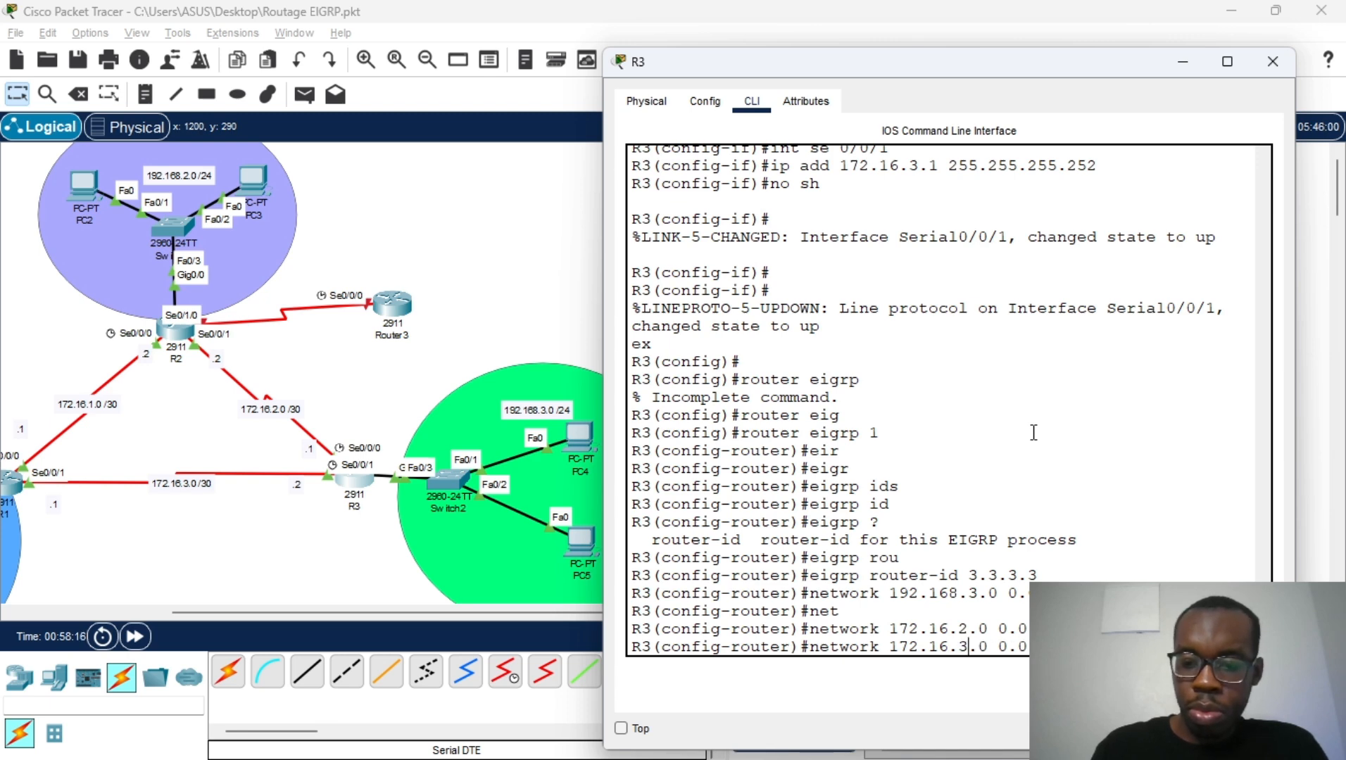
pyautogui.press('Return')
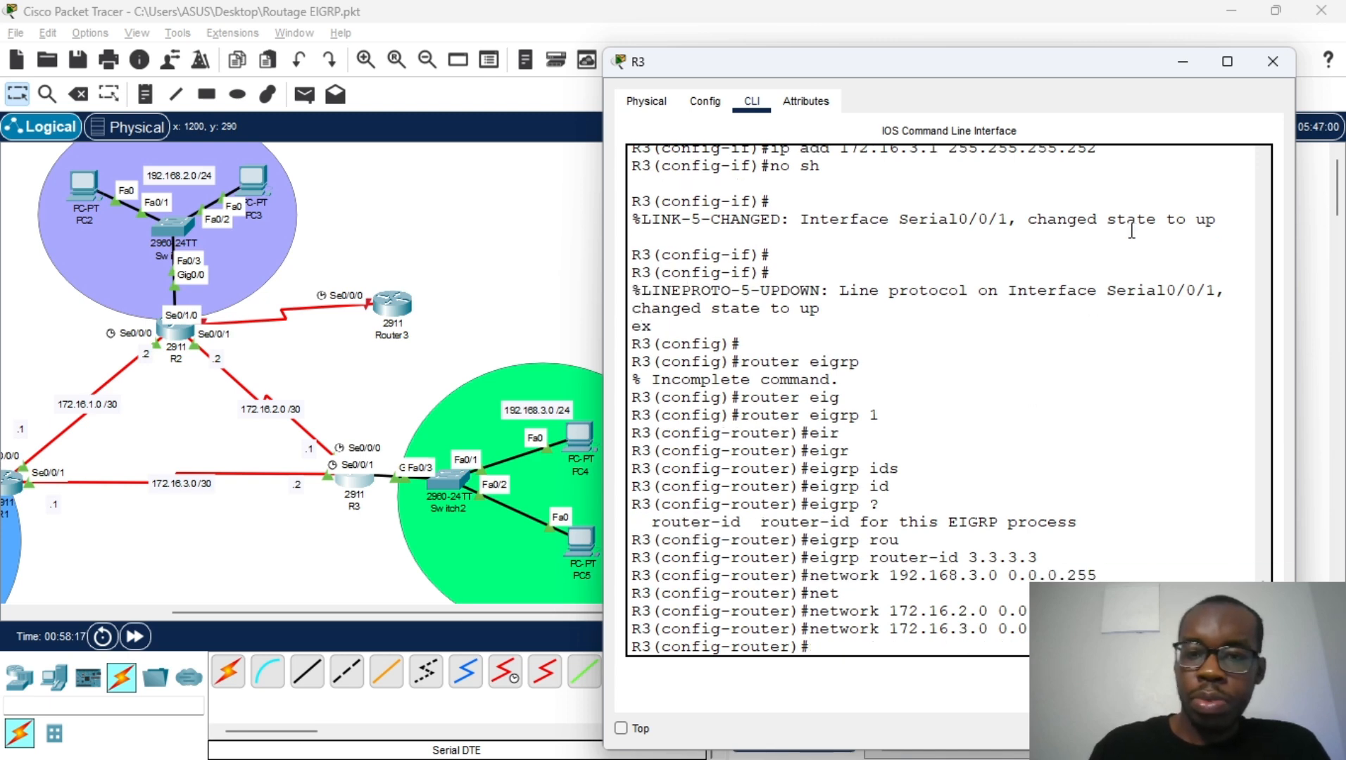
pyautogui.click(1273, 61)
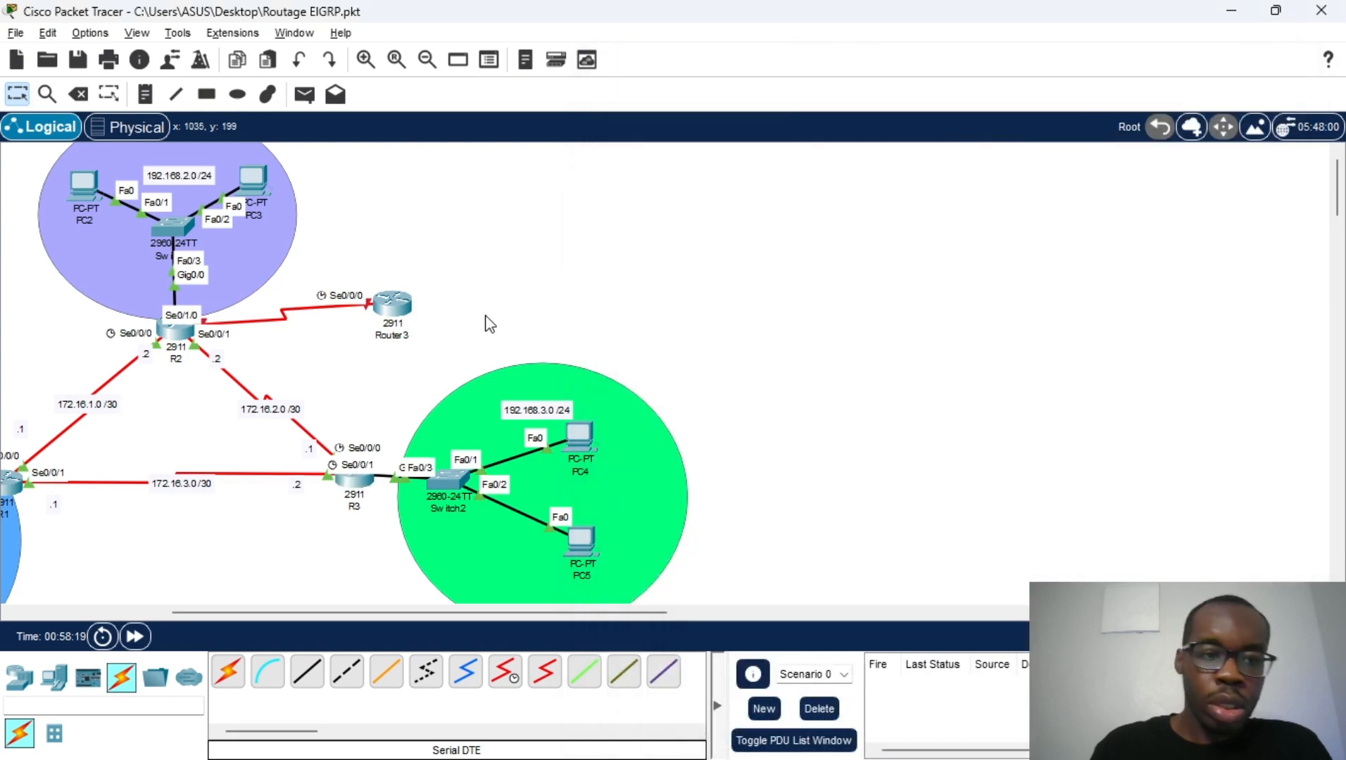
# Open R2's command line, leave interface configuration and enter EIGRP router configuration for autonomous system 1
pyautogui.click(172, 331)
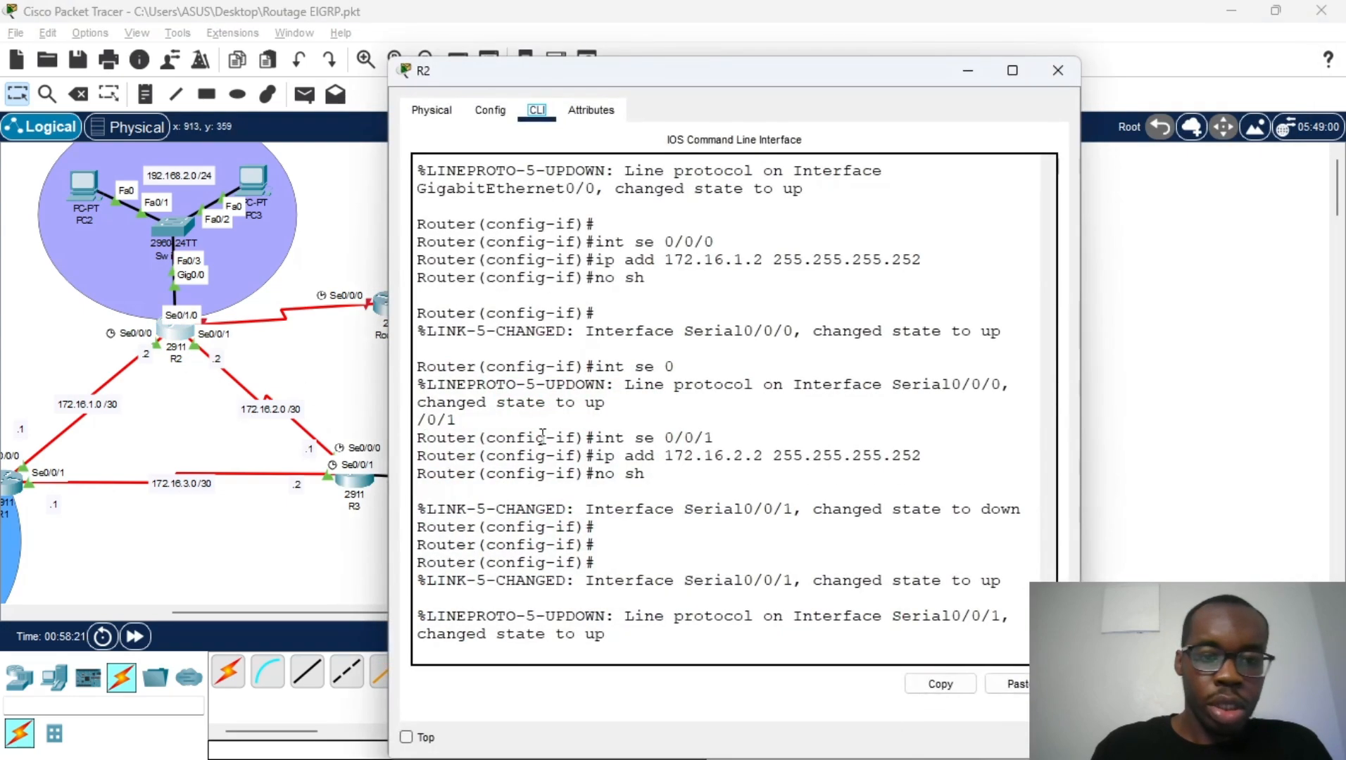
pyautogui.press('Return')
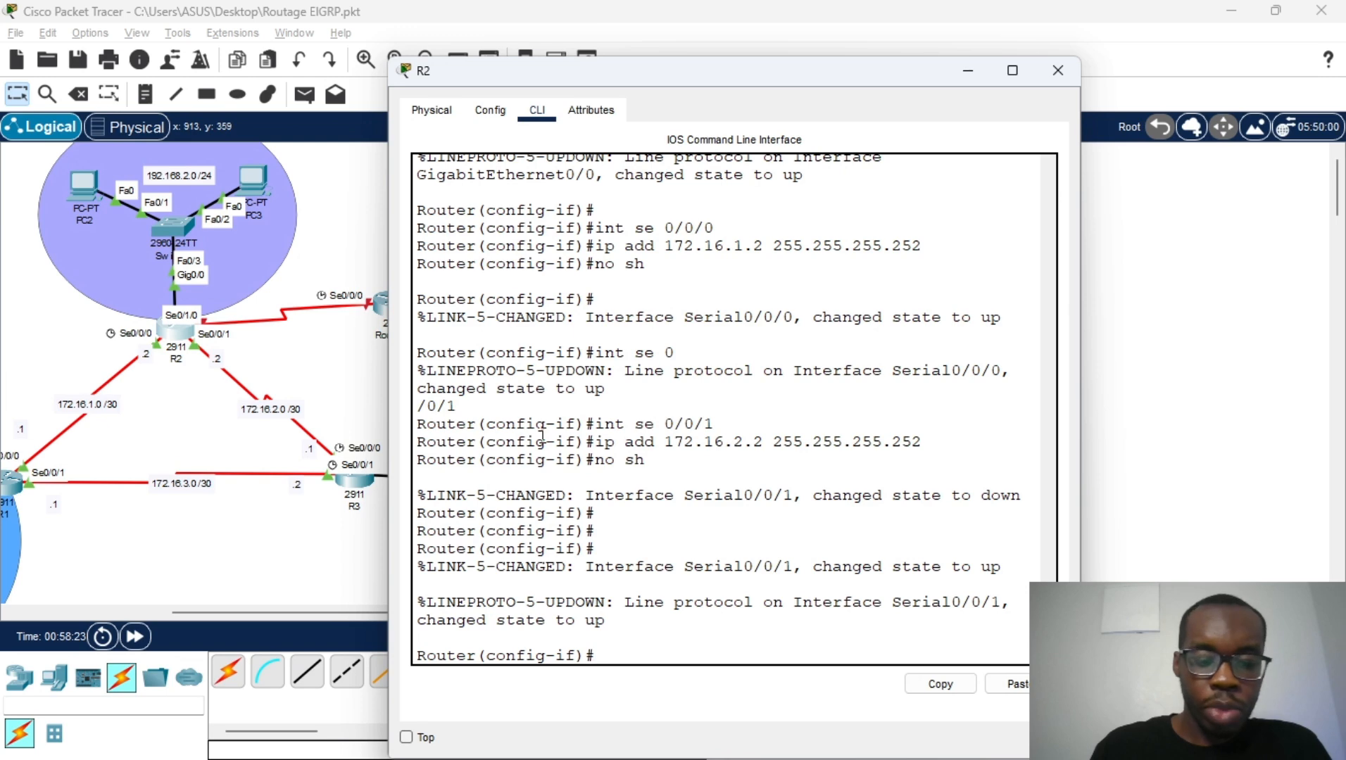
pyautogui.write('ex')
pyautogui.press('Return')
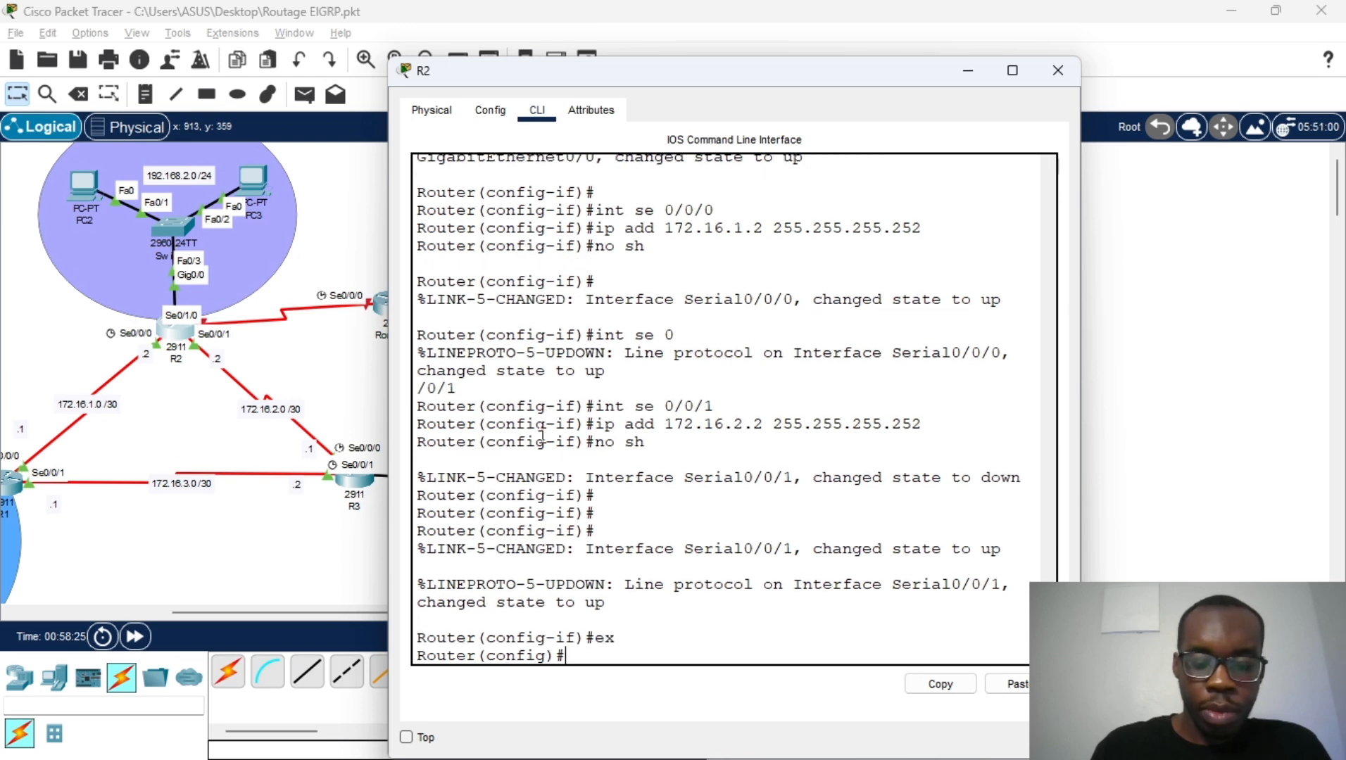
pyautogui.write('rout')
pyautogui.press('Tab')
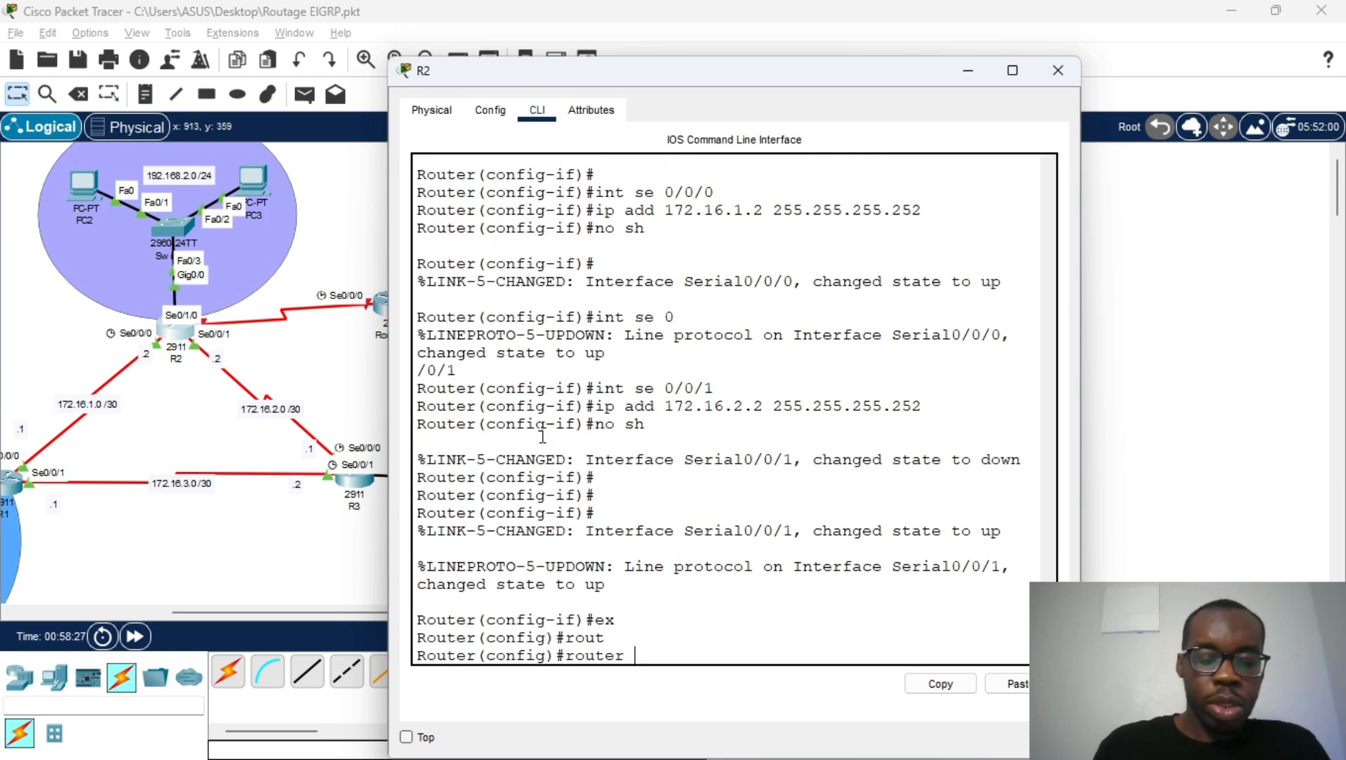
pyautogui.write('ei')
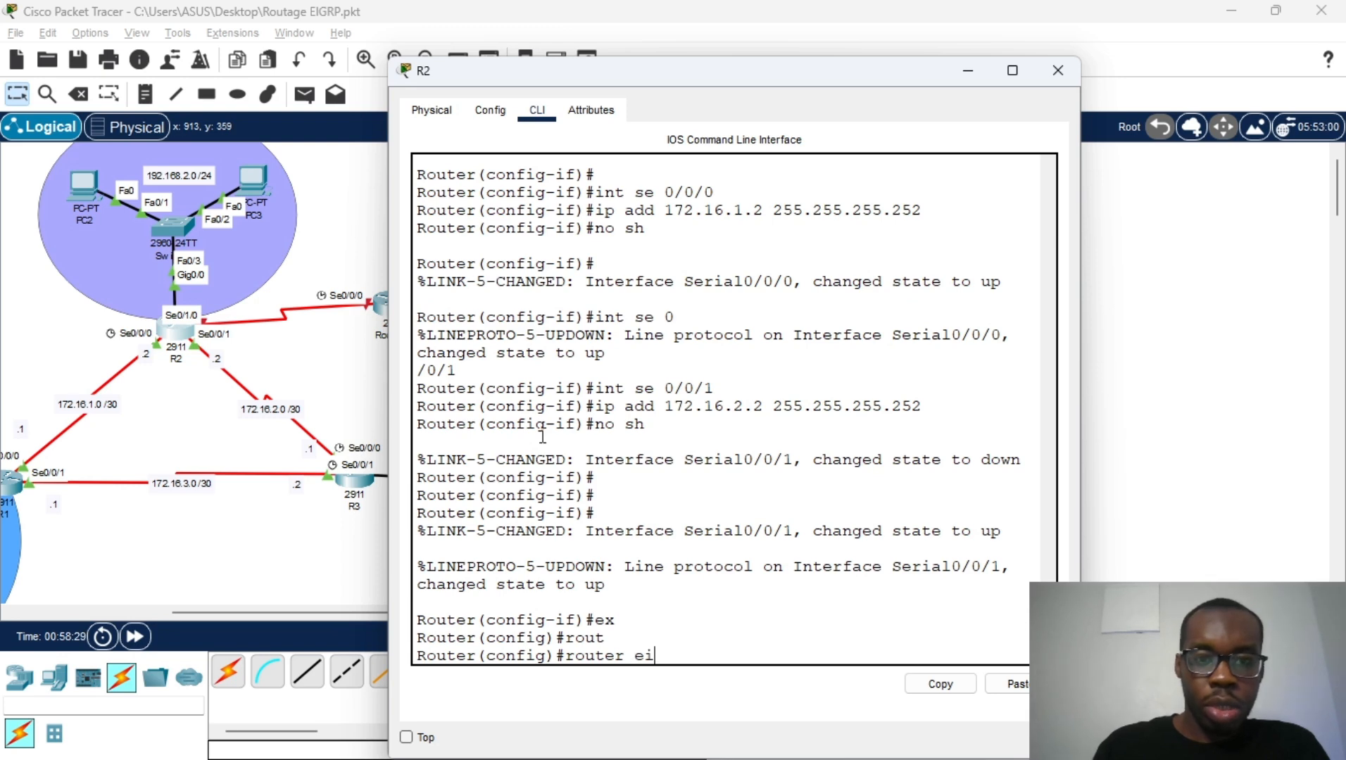
pyautogui.press('Tab')
pyautogui.write('1')
pyautogui.press('Return')
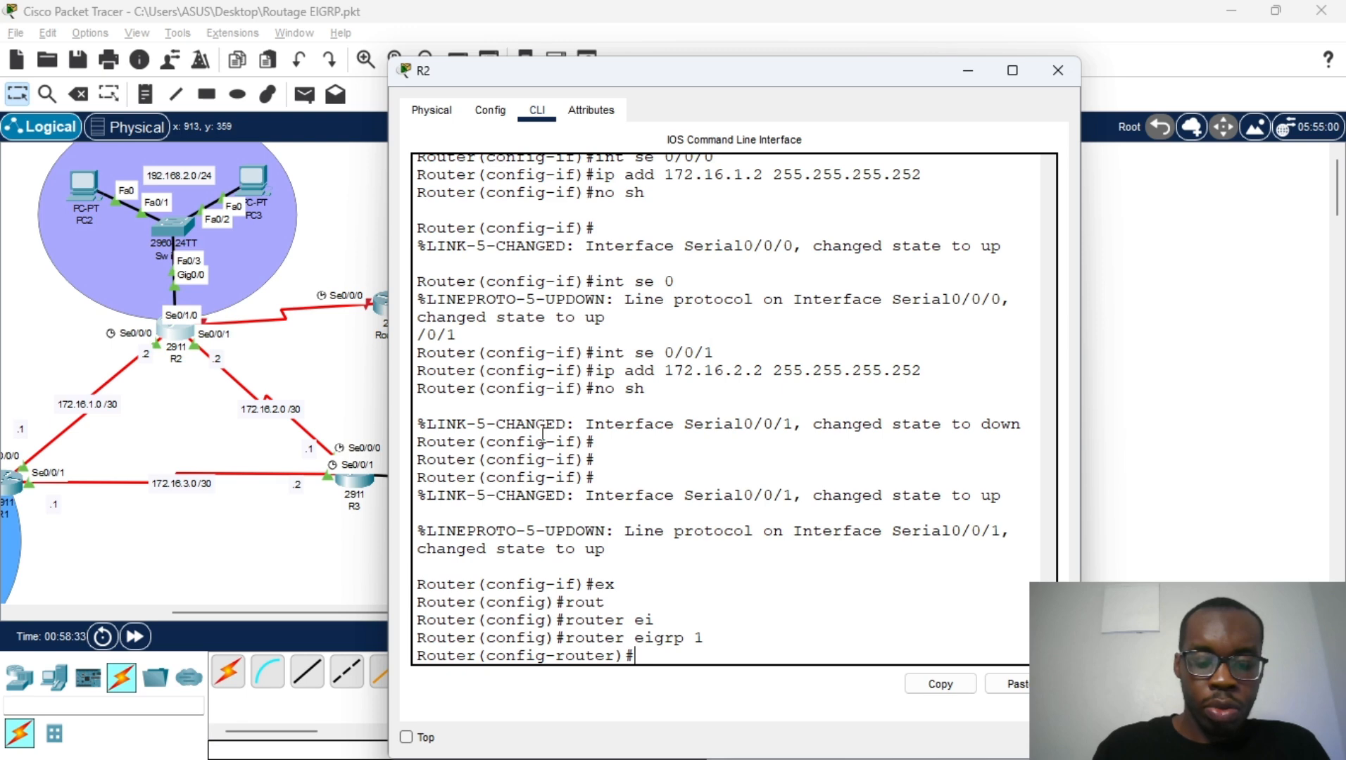
# Set R2's EIGRP router ID to 2.2.2.2
pyautogui.write('ei')
pyautogui.press('Tab')
pyautogui.write('rou')
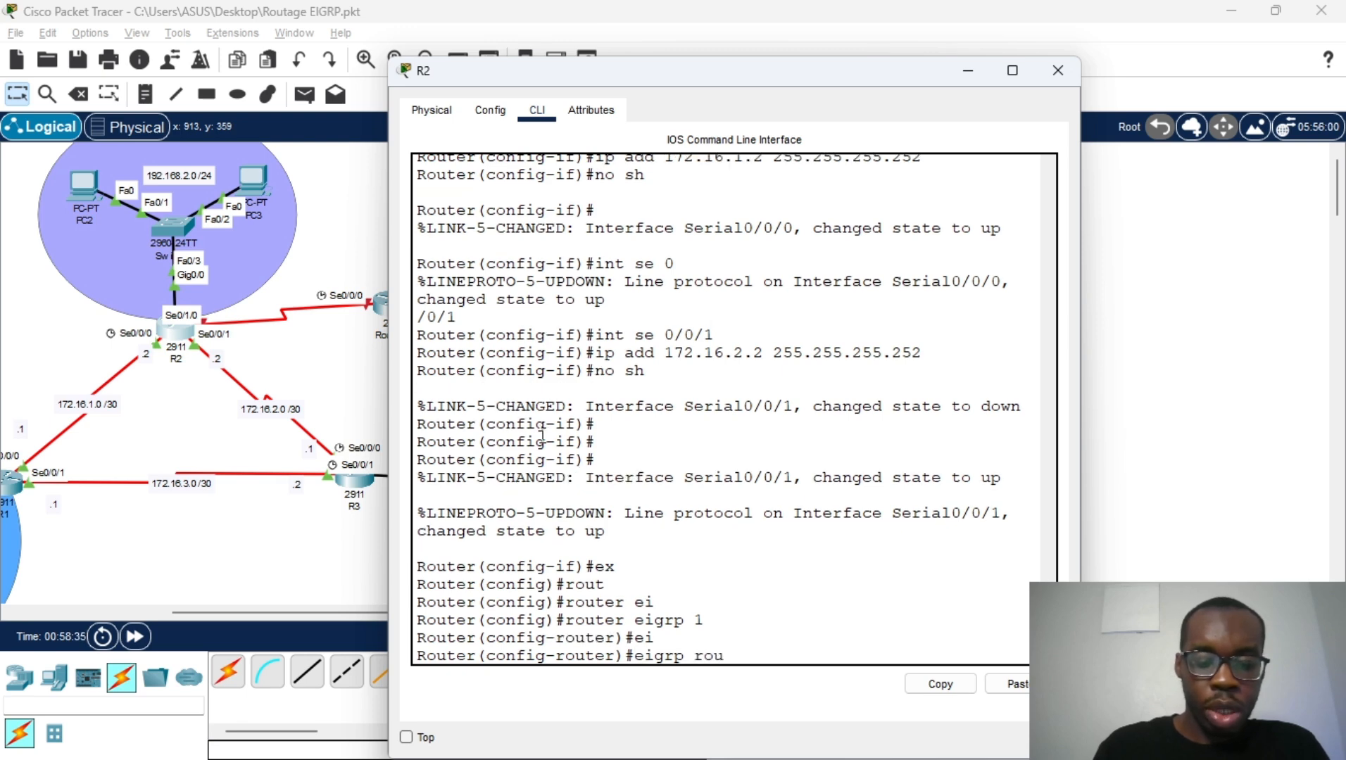
pyautogui.press('Tab')
pyautogui.write('2.2.')
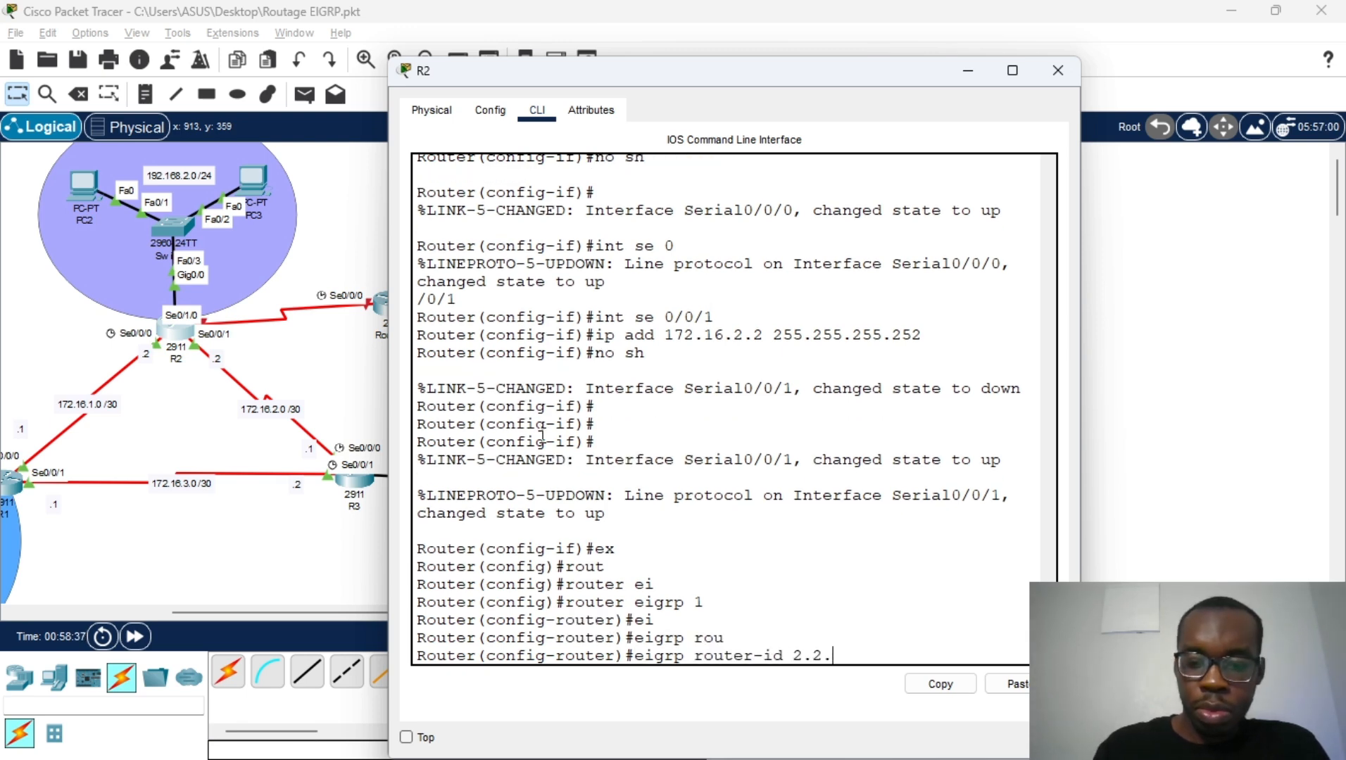
pyautogui.write('2.2')
pyautogui.press('Return')
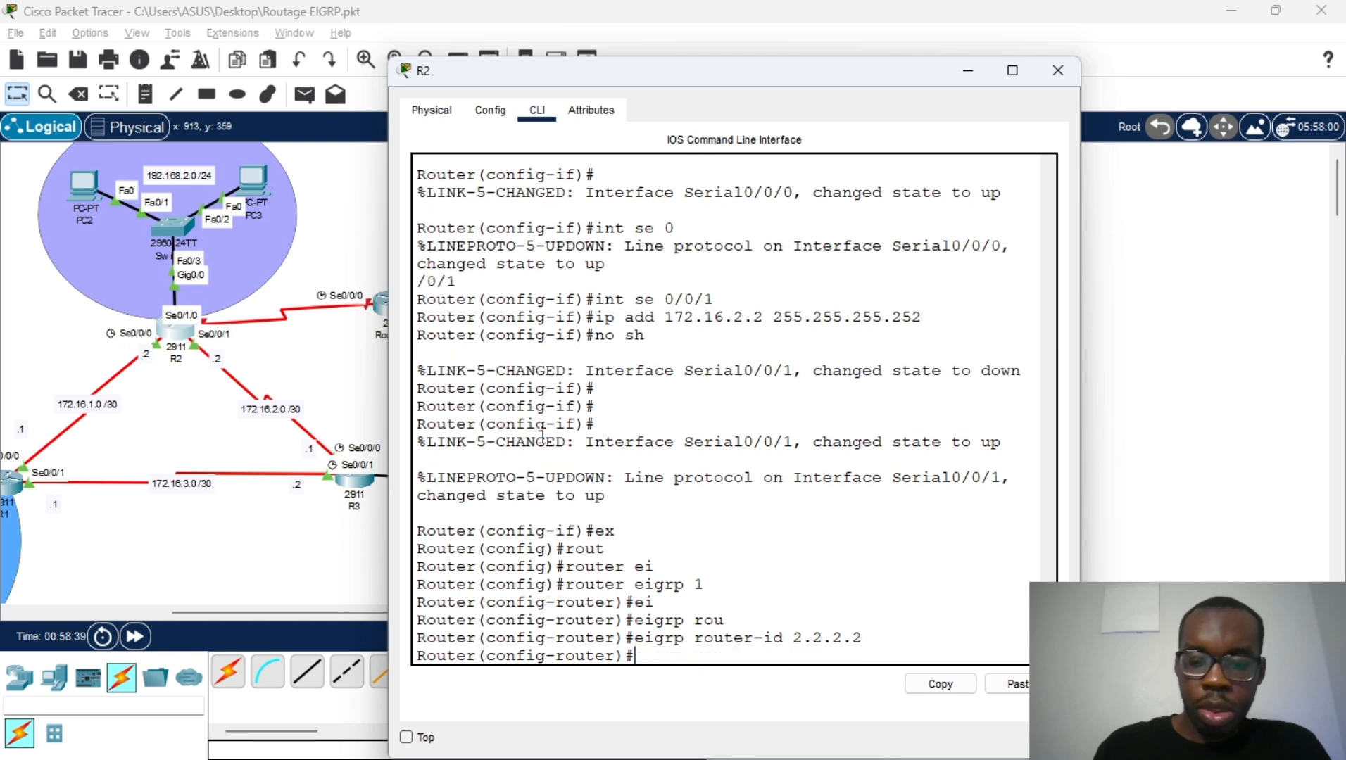
# Advertise R2's LAN network 192.168.2.0 in EIGRP with wildcard mask 0.0.0.255
pyautogui.write('net')
pyautogui.press('Tab')
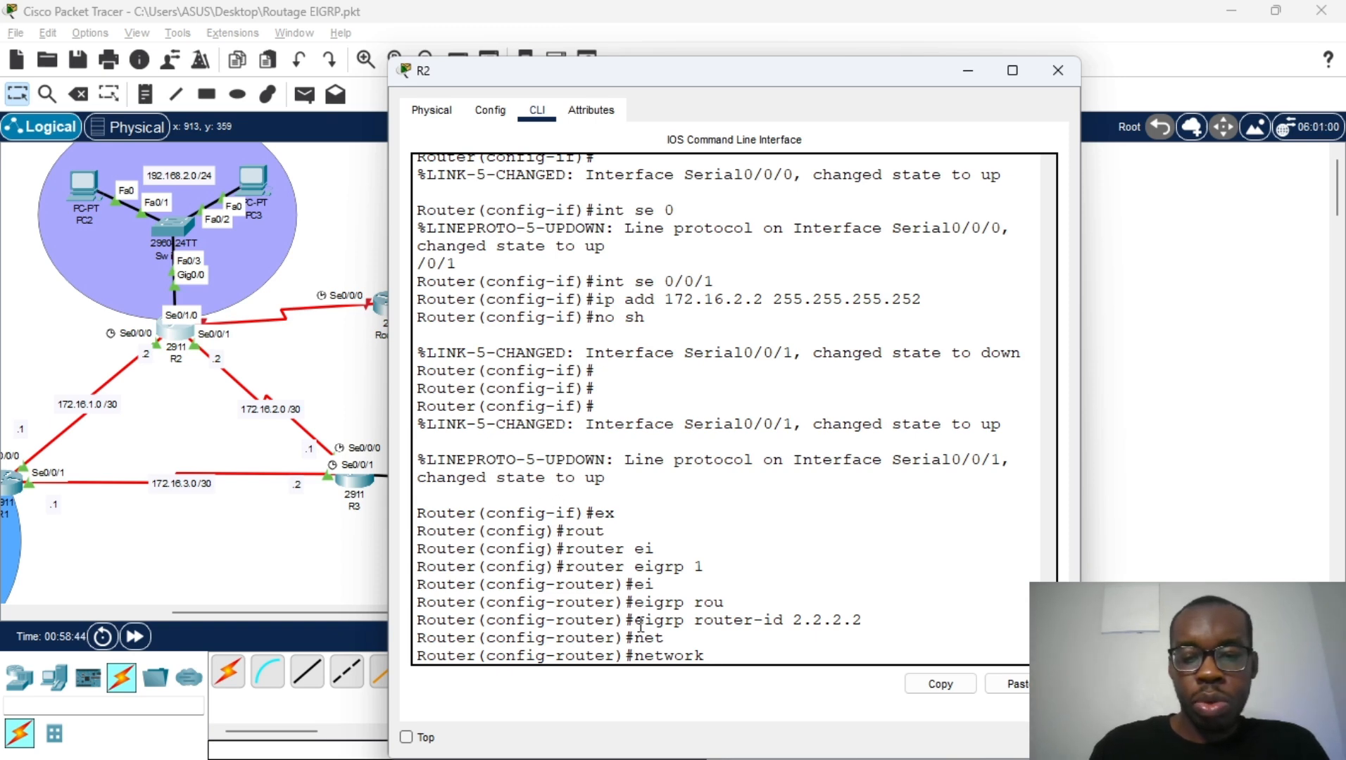
pyautogui.moveTo(636, 620); pyautogui.dragTo(865, 626)
pyautogui.click(772, 649)
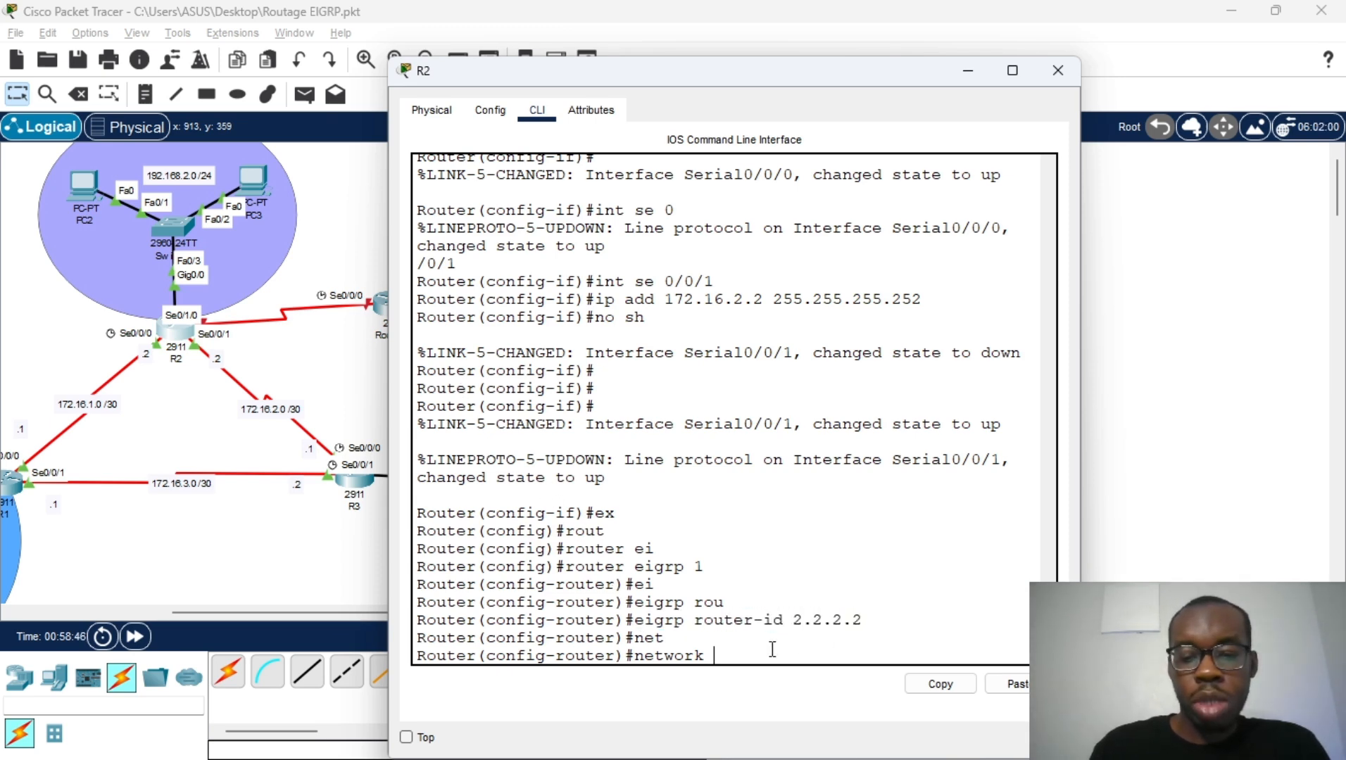
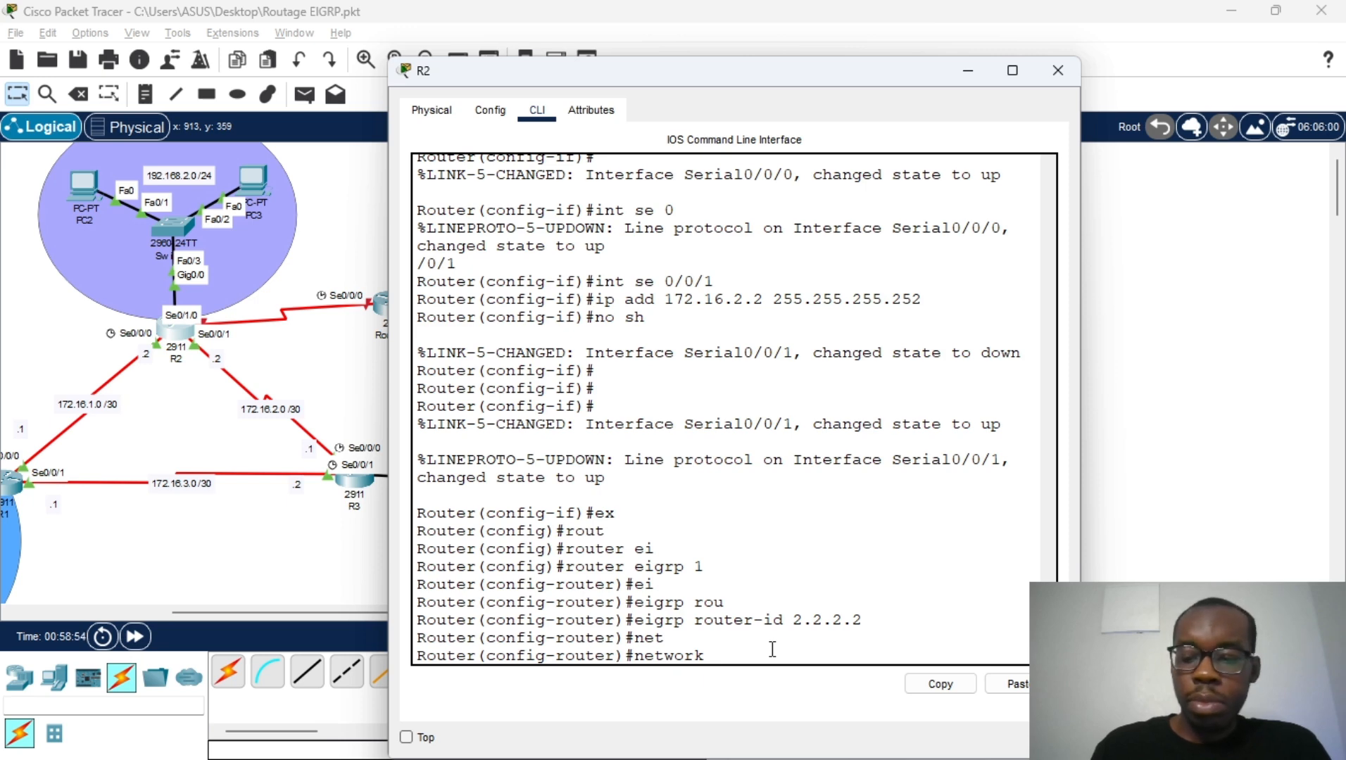
pyautogui.write('192.16')
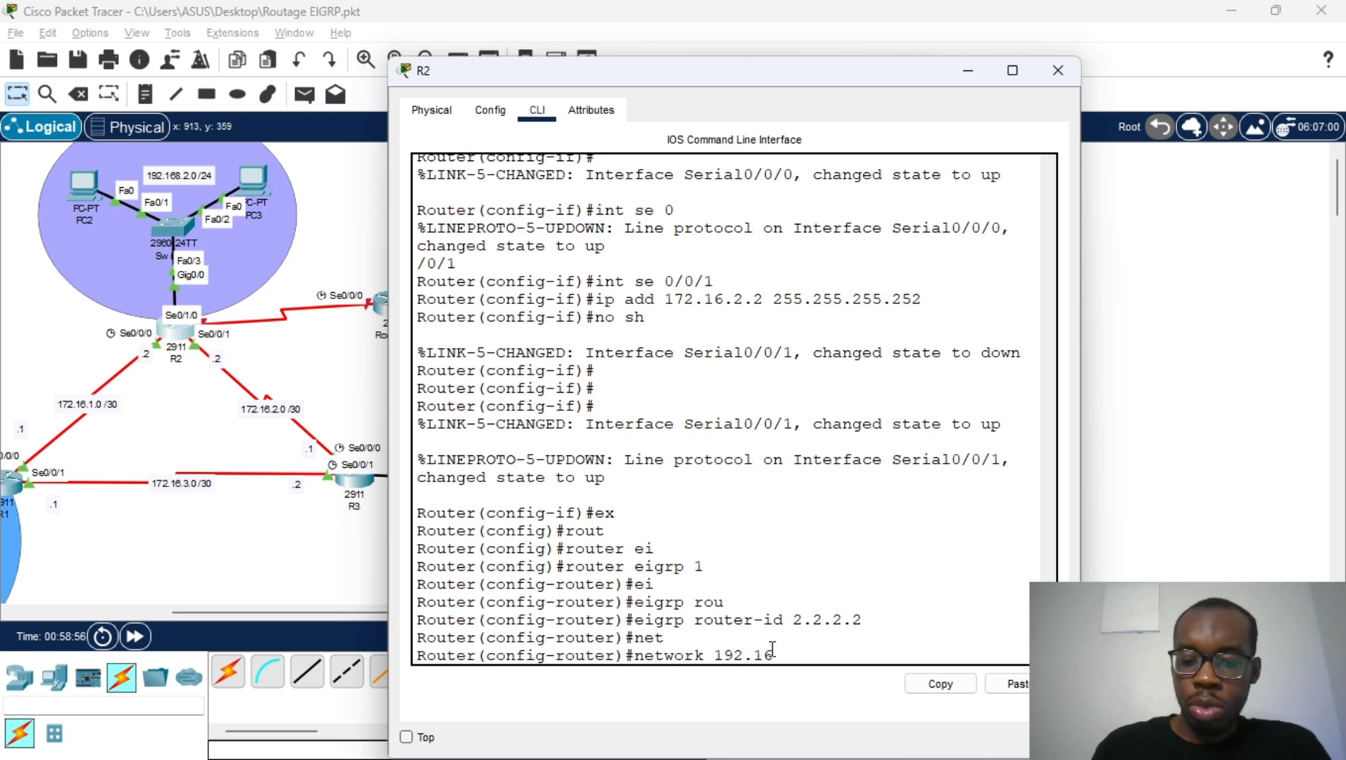
pyautogui.write('8.20')
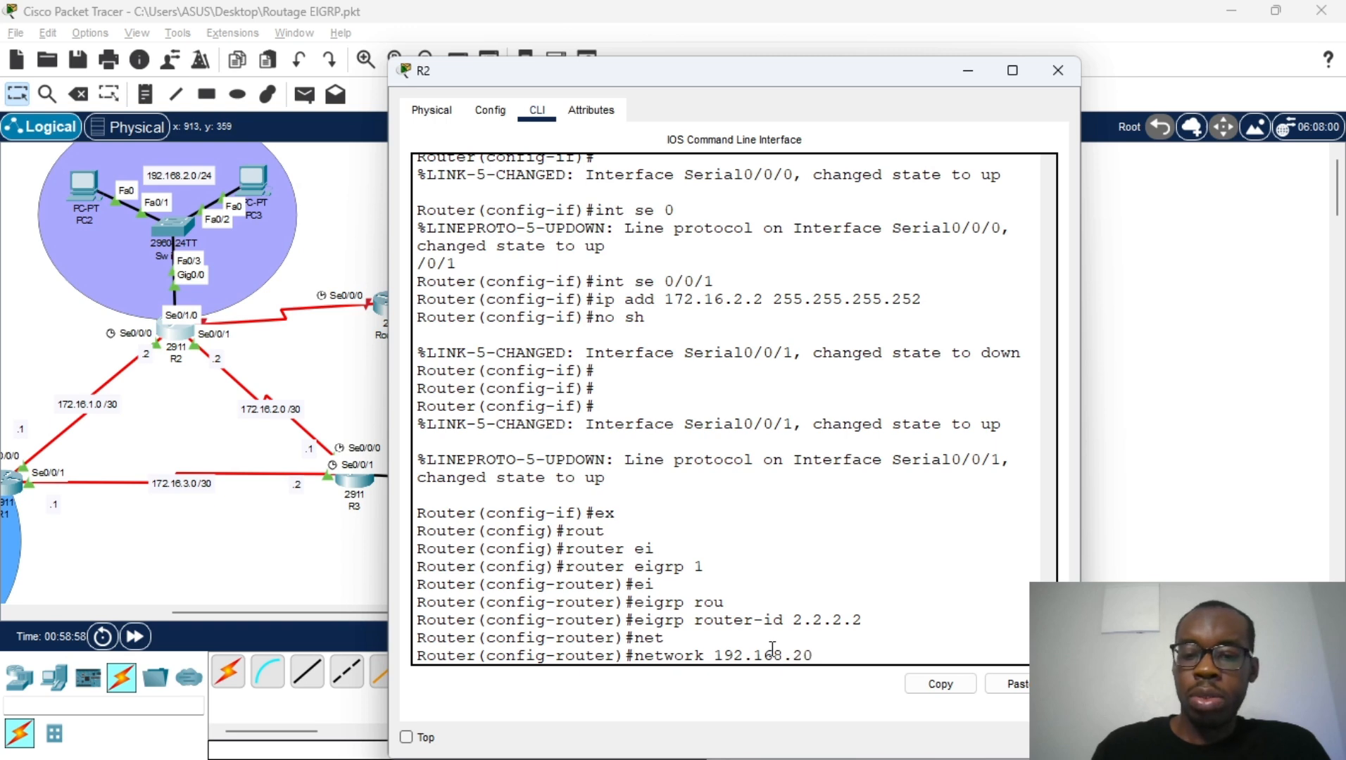
pyautogui.press('BackSpace')
pyautogui.write('.0')
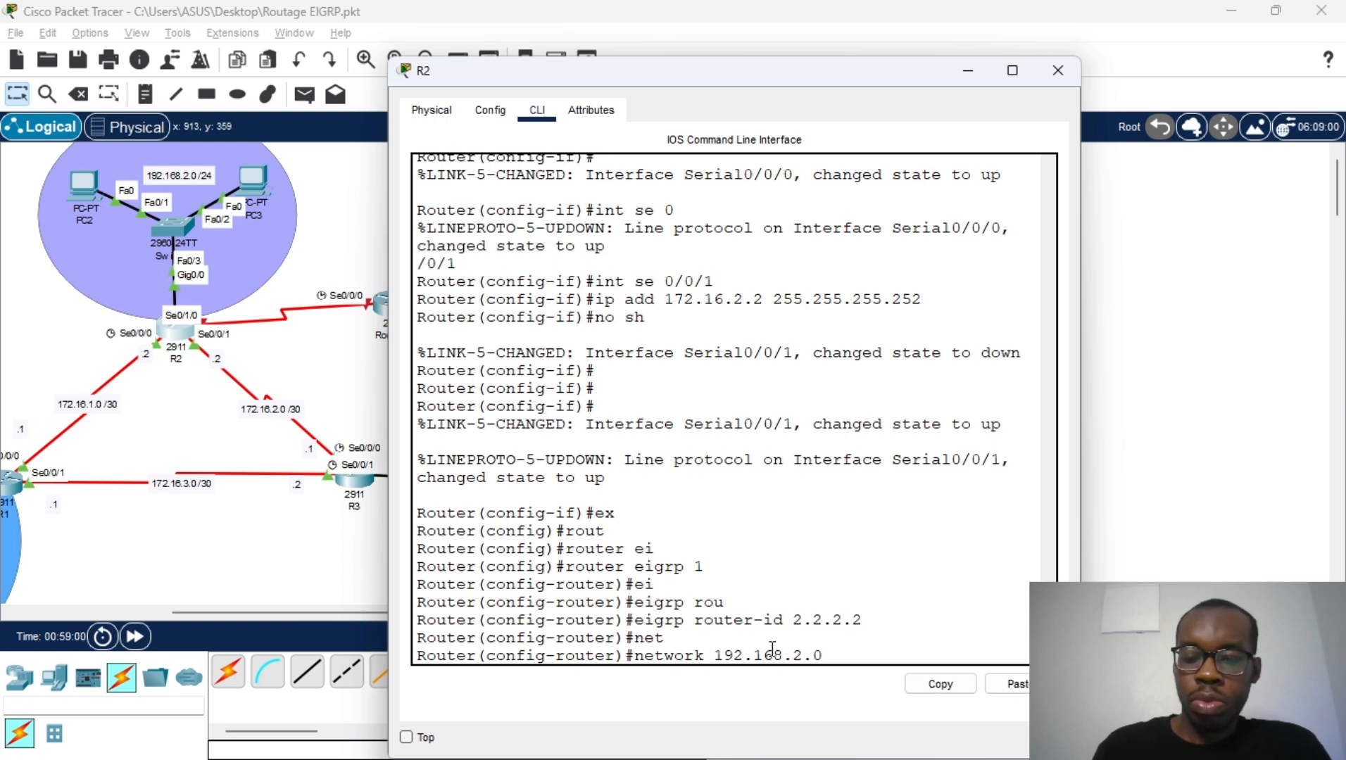
pyautogui.write(' 0.0.0.')
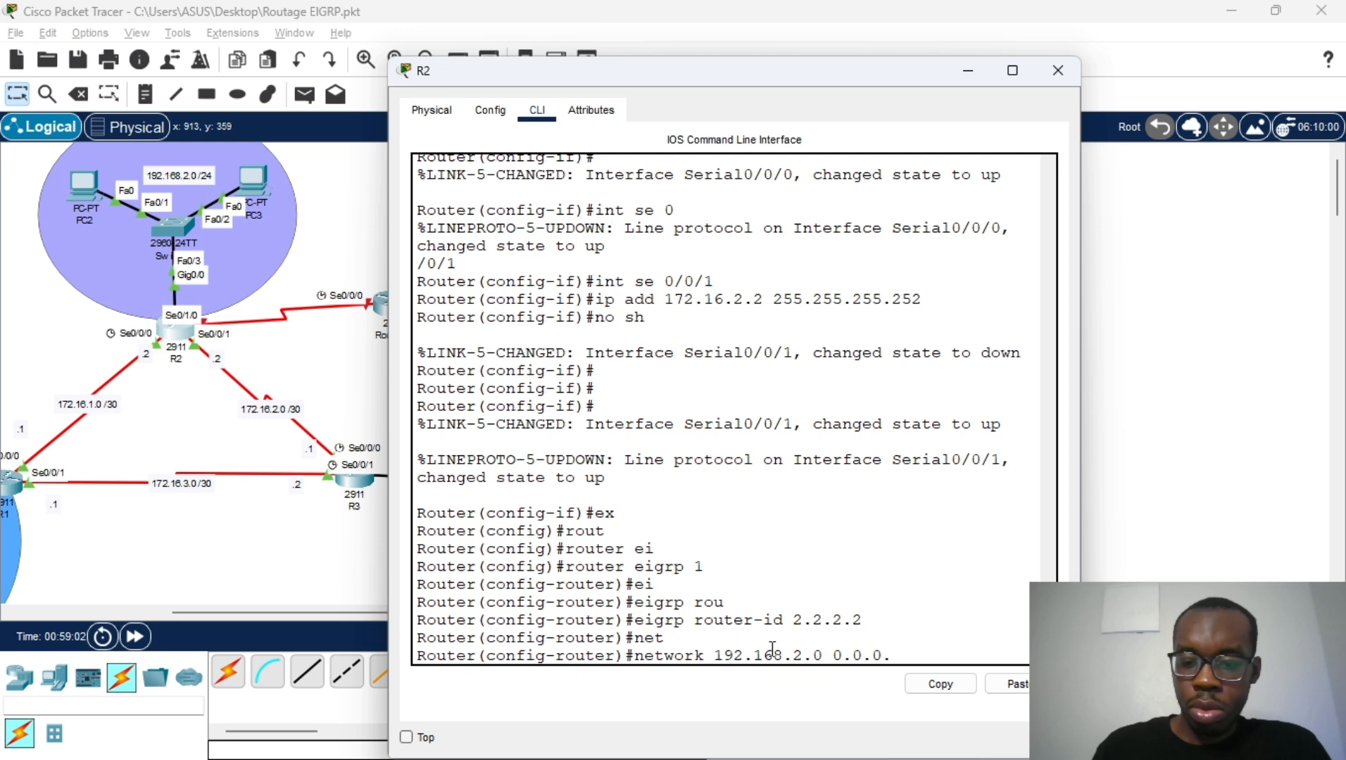
pyautogui.write('255.')
pyautogui.press('BackSpace')
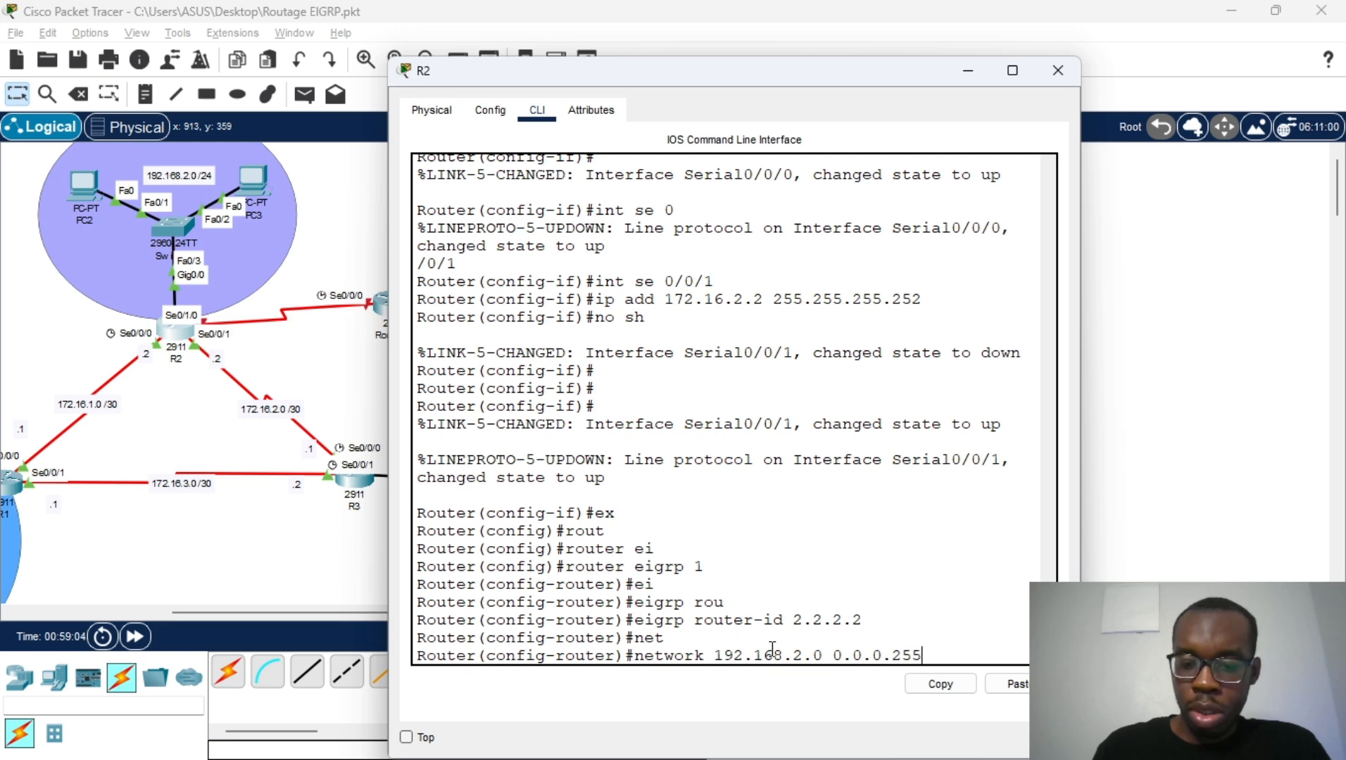
pyautogui.press('Return')
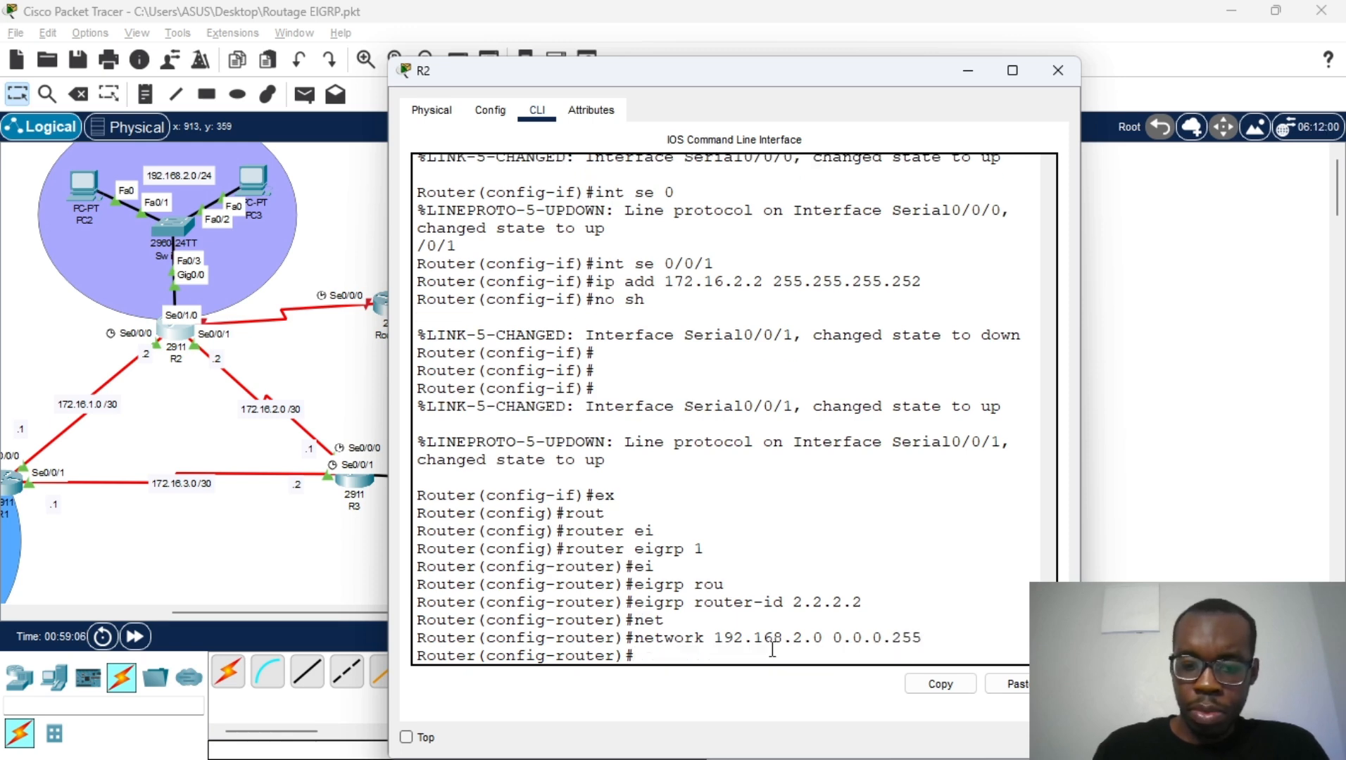
# Advertise the 172.16.1.0 serial network in R2's EIGRP process with wildcard mask 0.0.0.3
pyautogui.write('net')
pyautogui.press('Tab')
pyautogui.write('1')
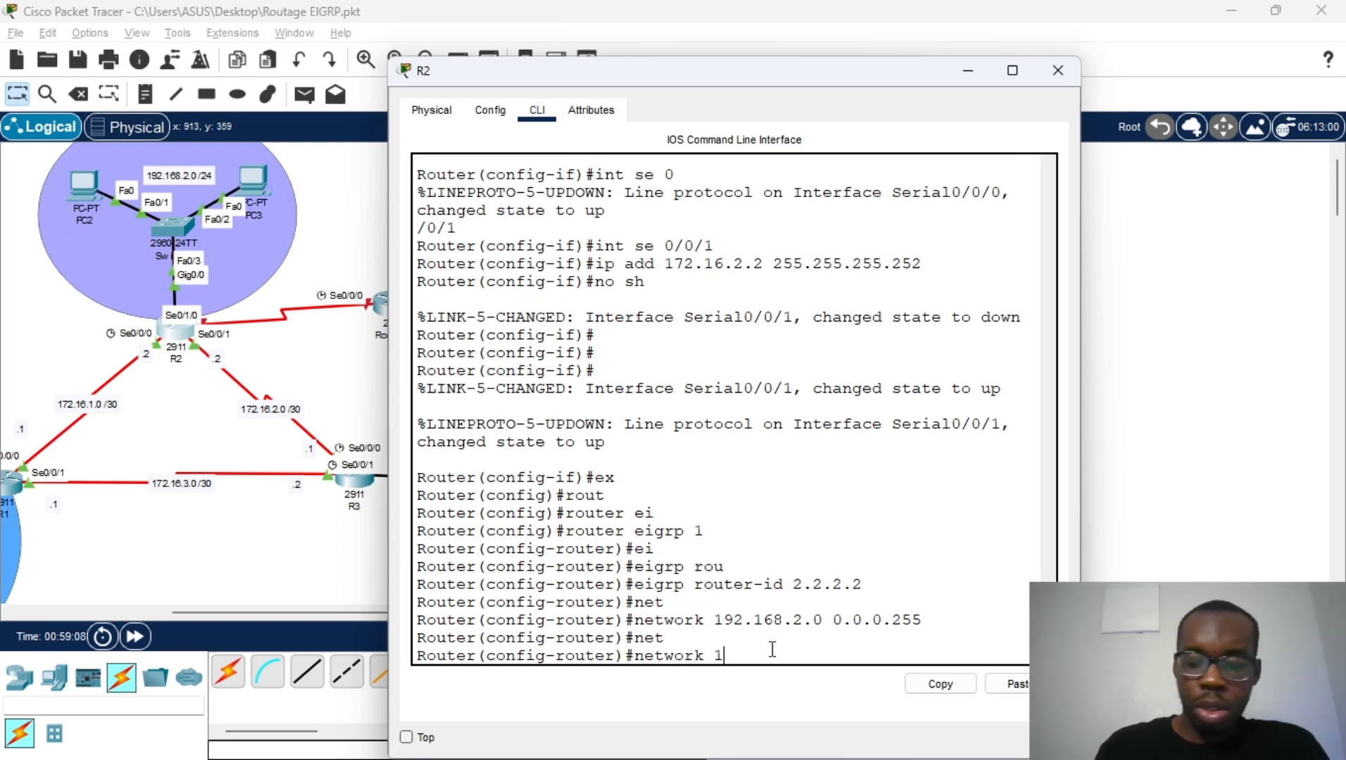
pyautogui.write('72.')
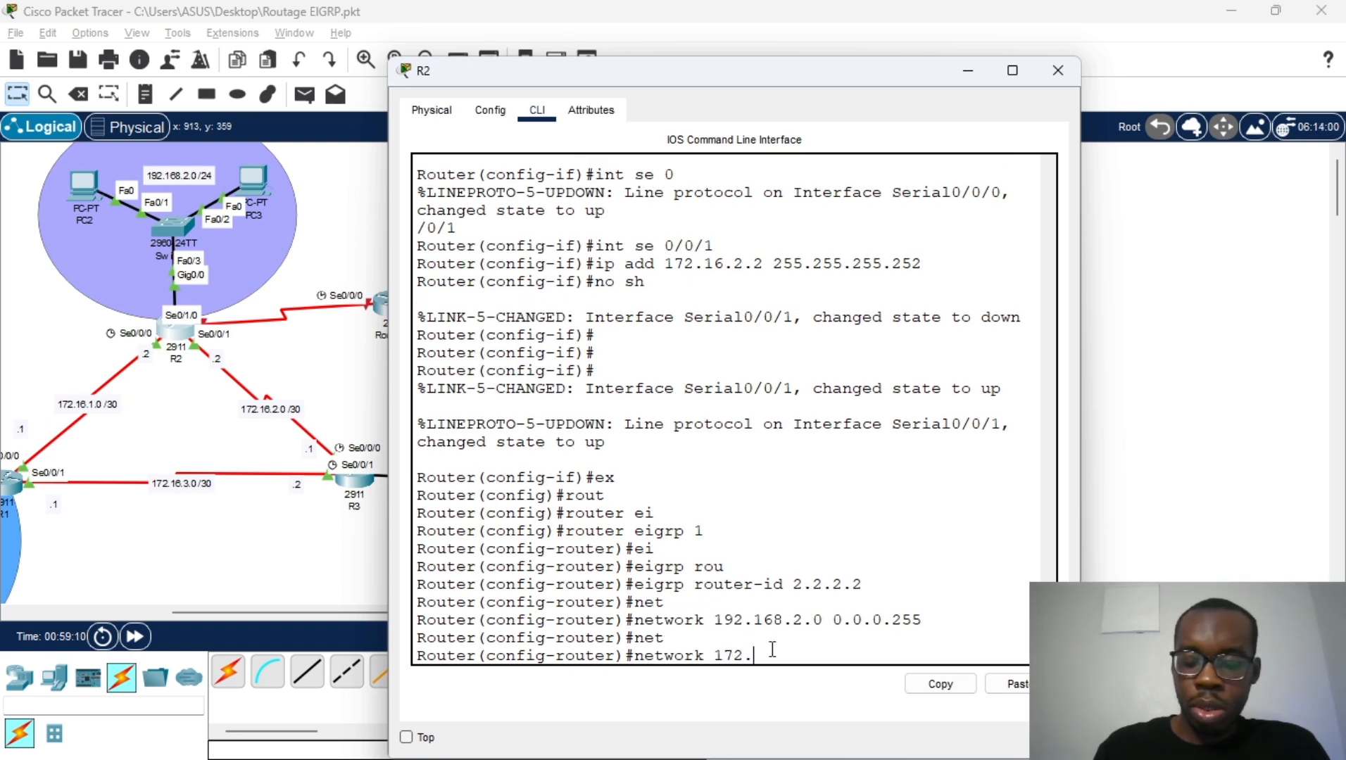
pyautogui.write('16.')
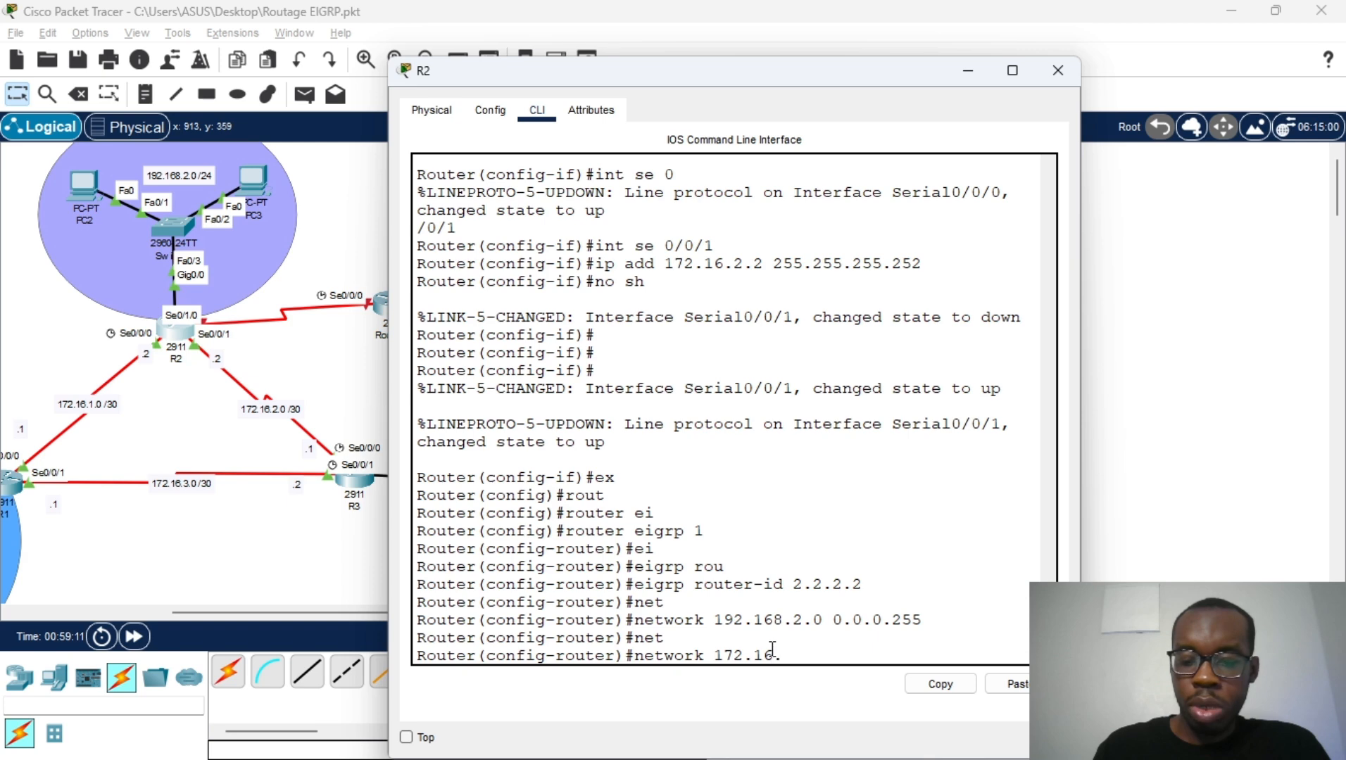
pyautogui.write('1.')
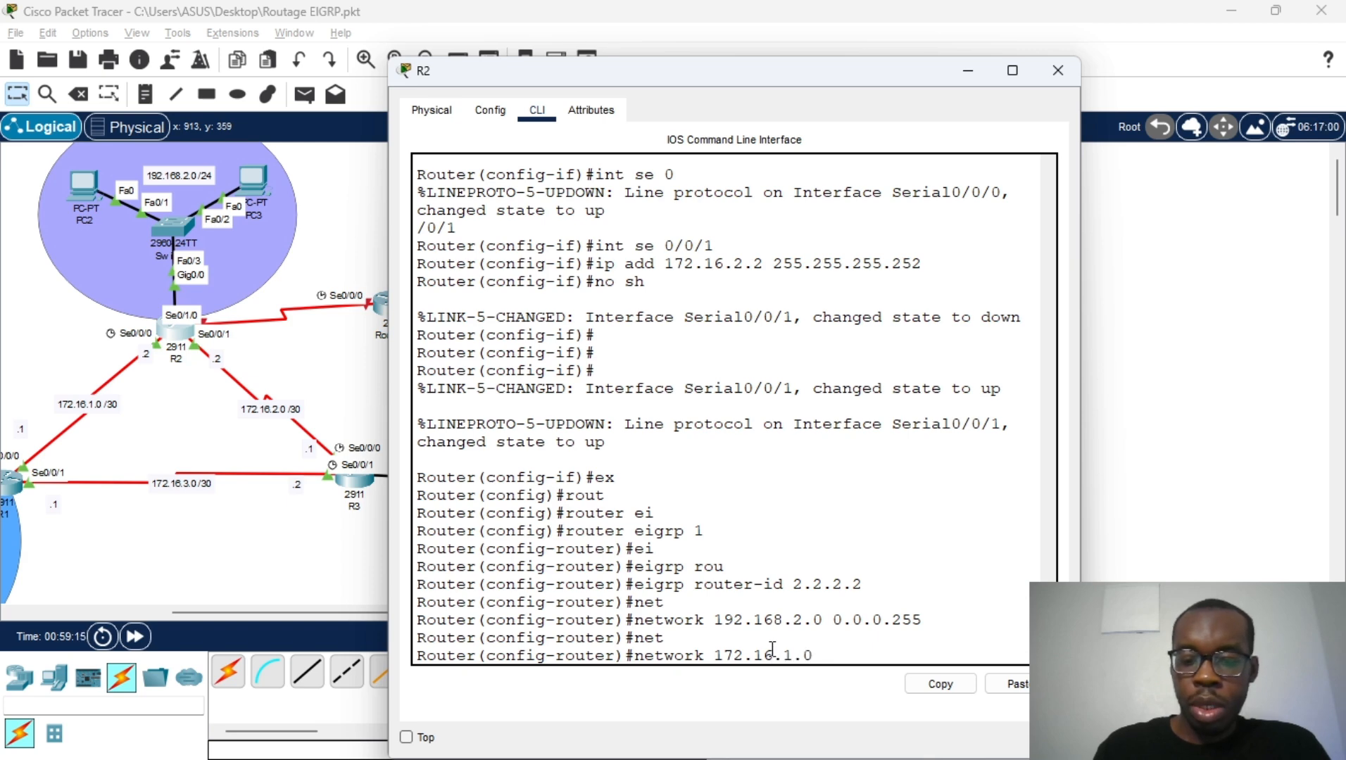
pyautogui.write('0 0.0.0')
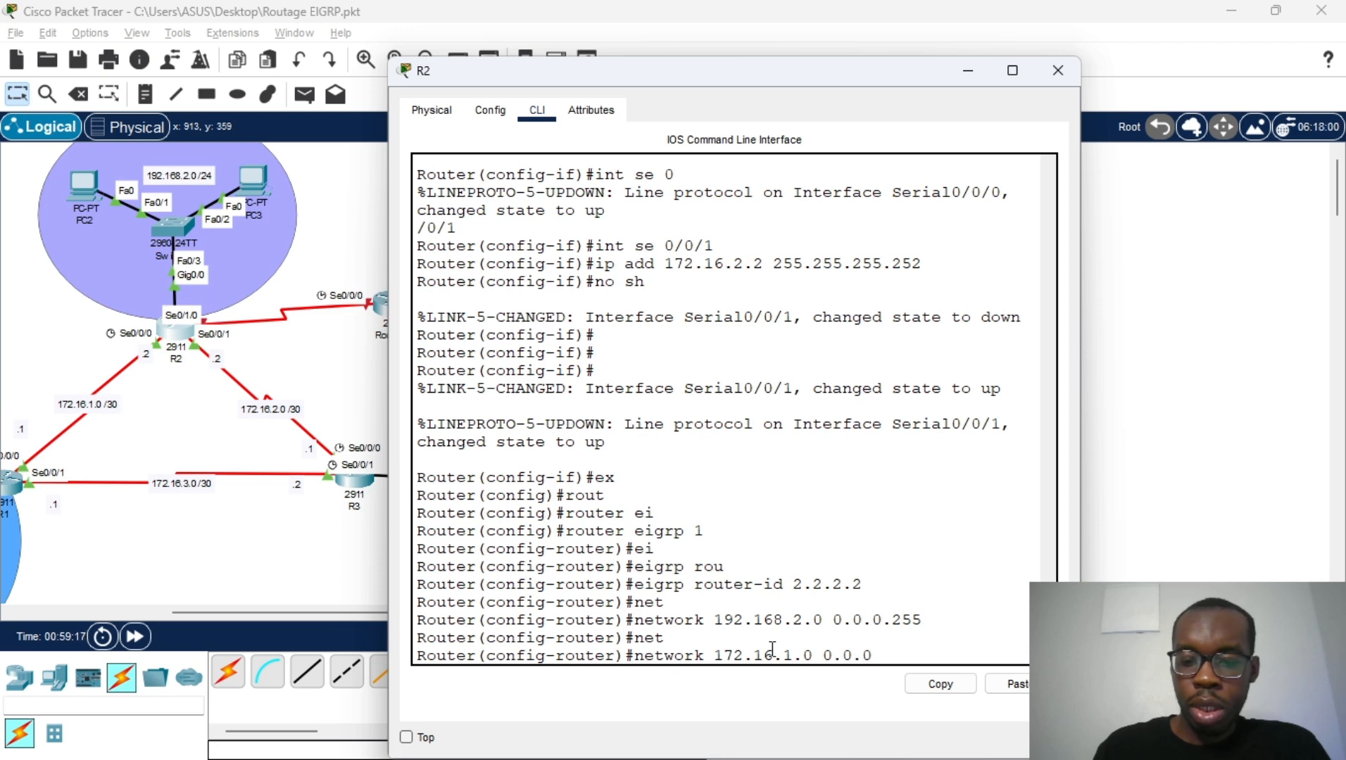
pyautogui.write('.3')
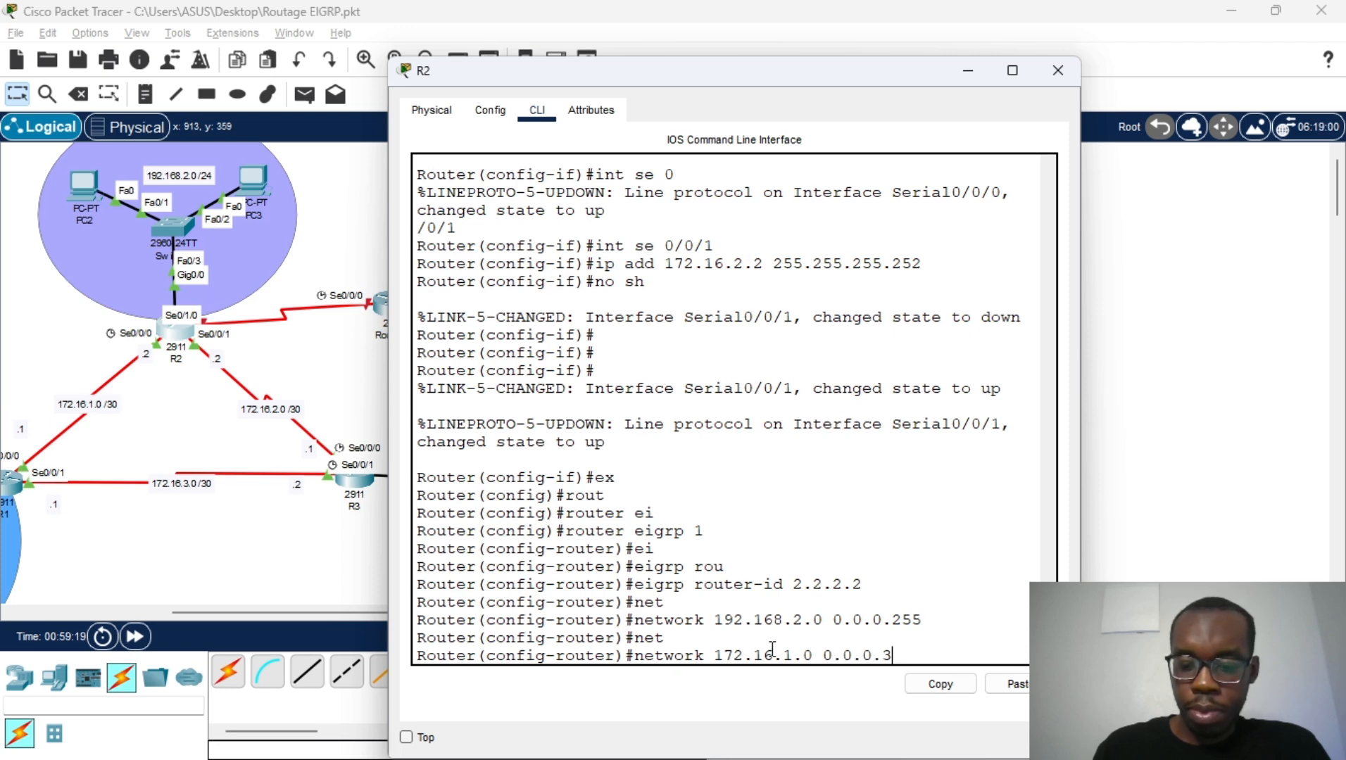
pyautogui.press('Return')
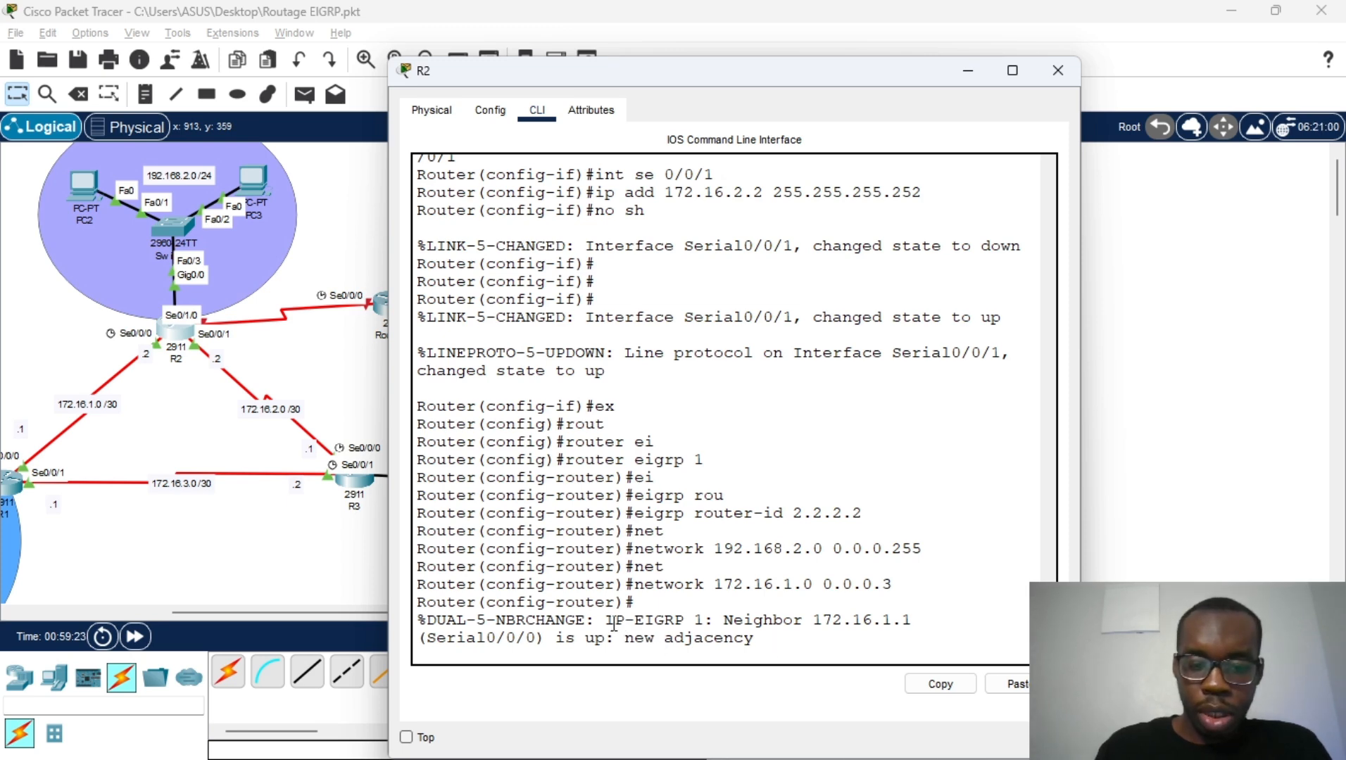
pyautogui.moveTo(613, 624); pyautogui.dragTo(774, 637)
pyautogui.press('Return')
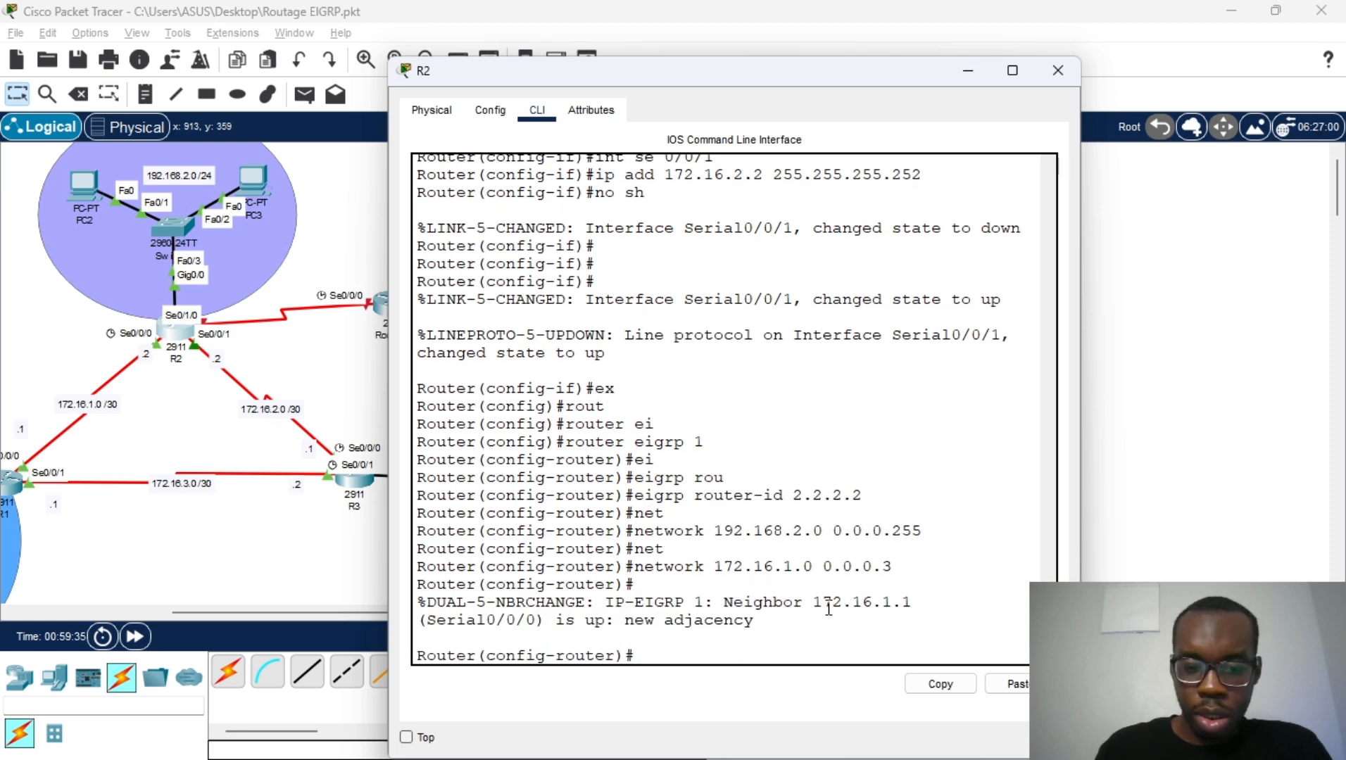
pyautogui.moveTo(825, 603); pyautogui.dragTo(793, 603)
pyautogui.click(737, 627)
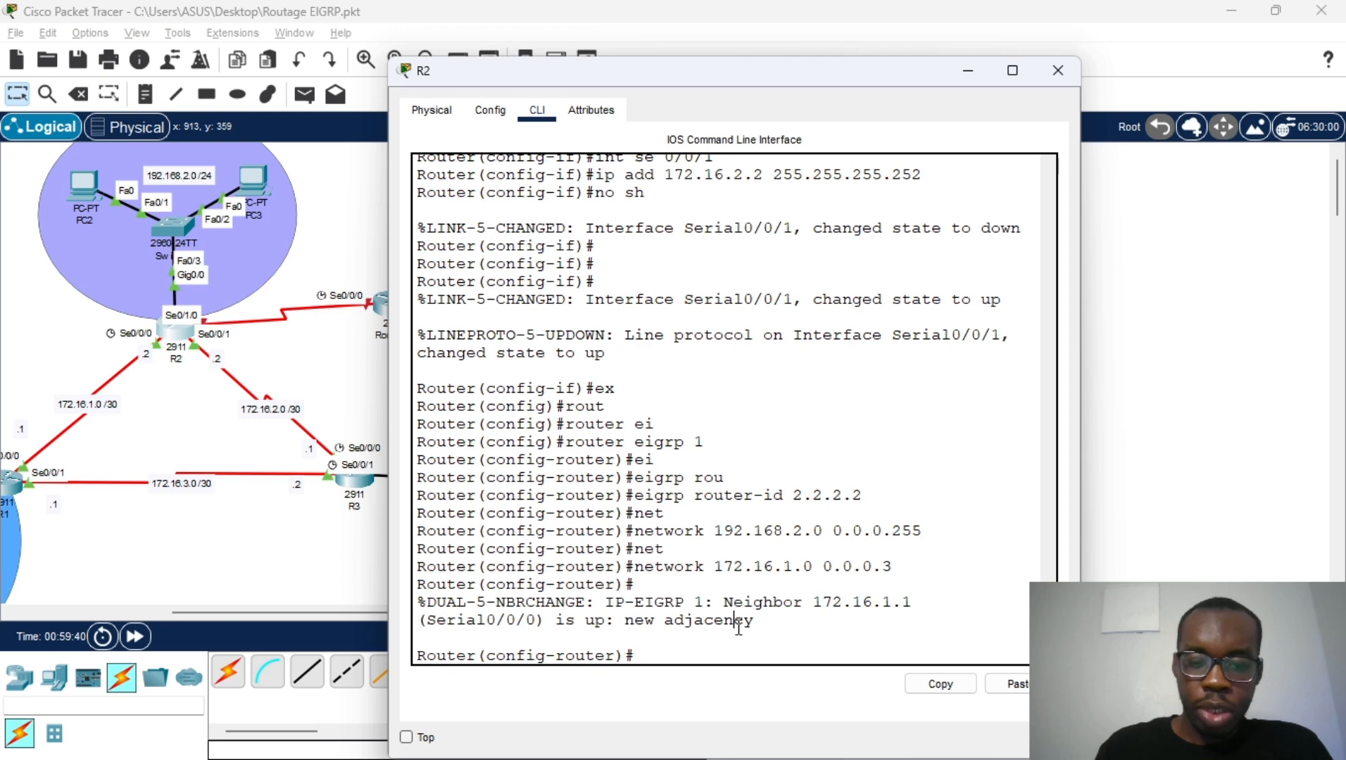
# Advertise the 172.16.2.0 serial network in R2's EIGRP process by reusing the previous network command with wildcard mask 0.0.0.3
pyautogui.press('Return')
pyautogui.press('Up')
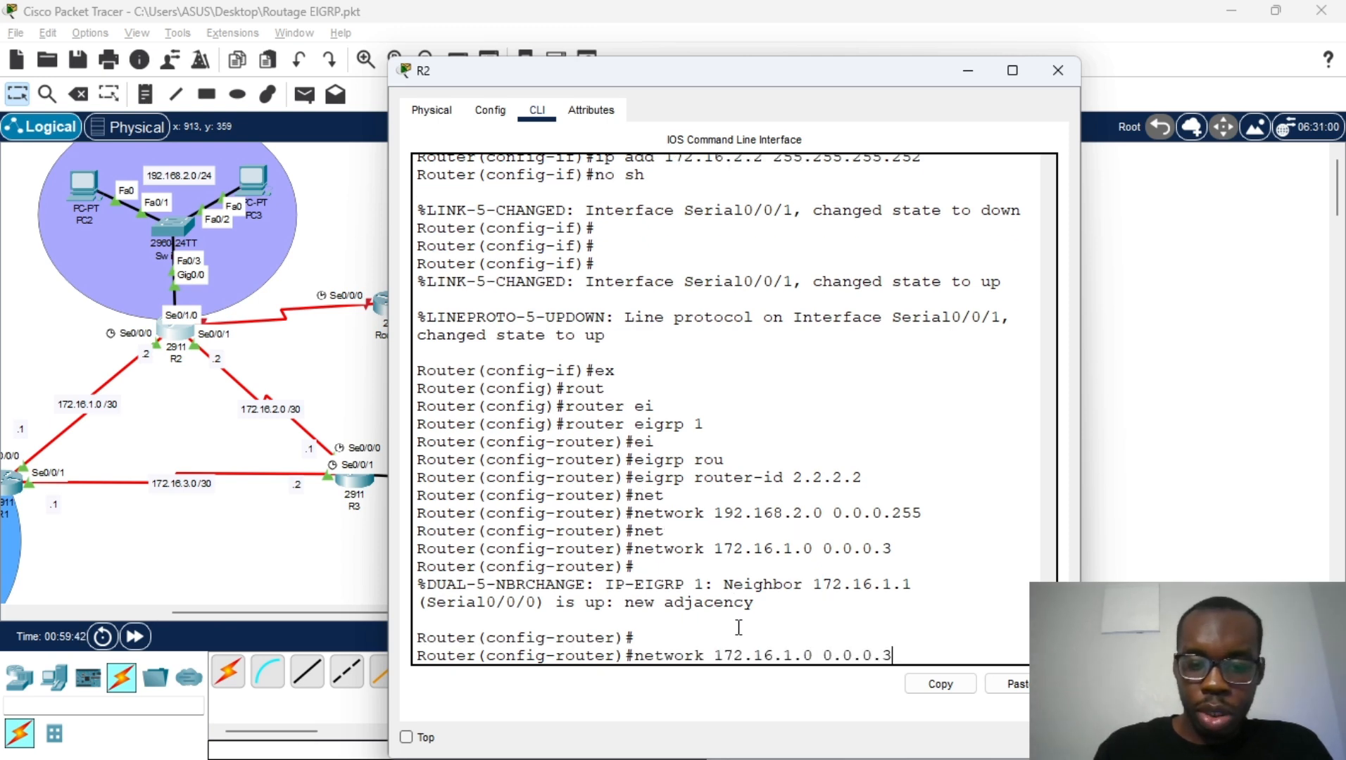
pyautogui.press('Left')
pyautogui.press('Left')
pyautogui.press('BackSpace')
pyautogui.write('2')
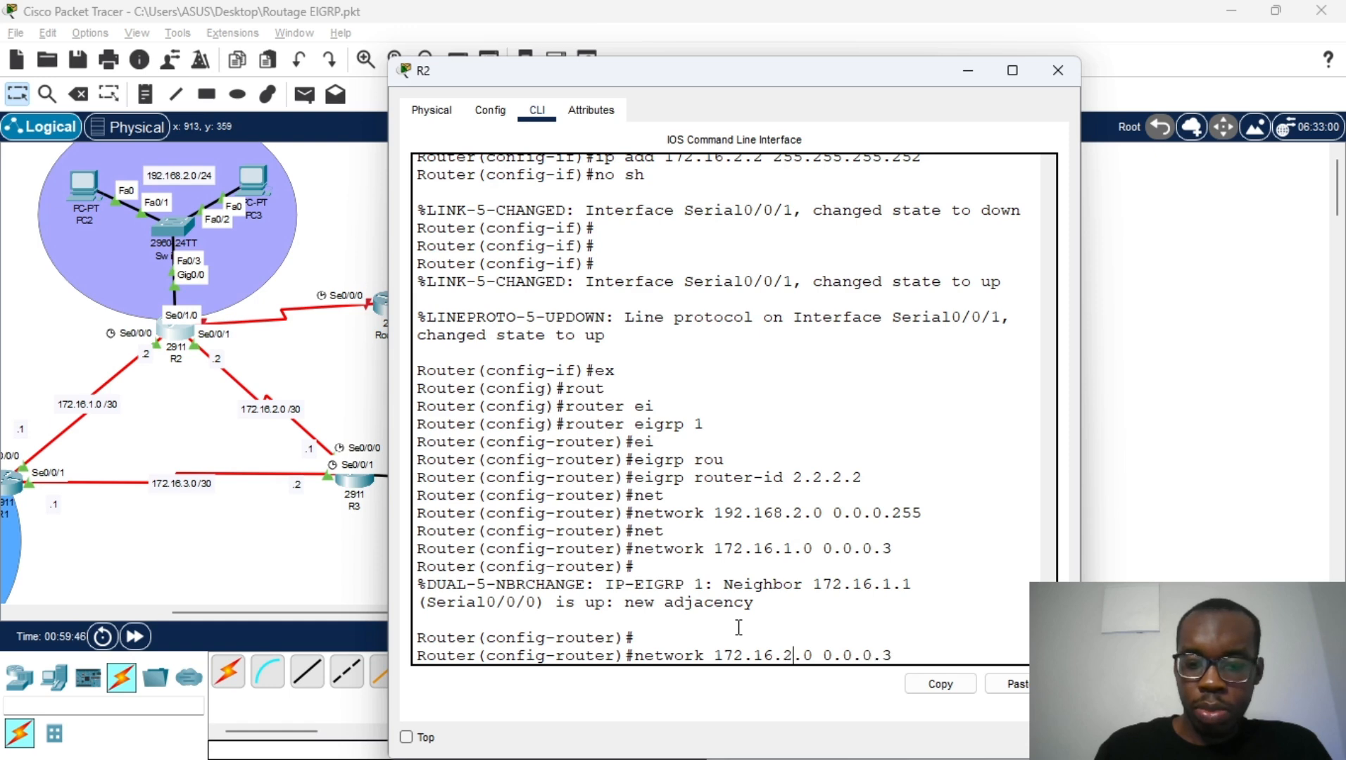
pyautogui.press('Return')
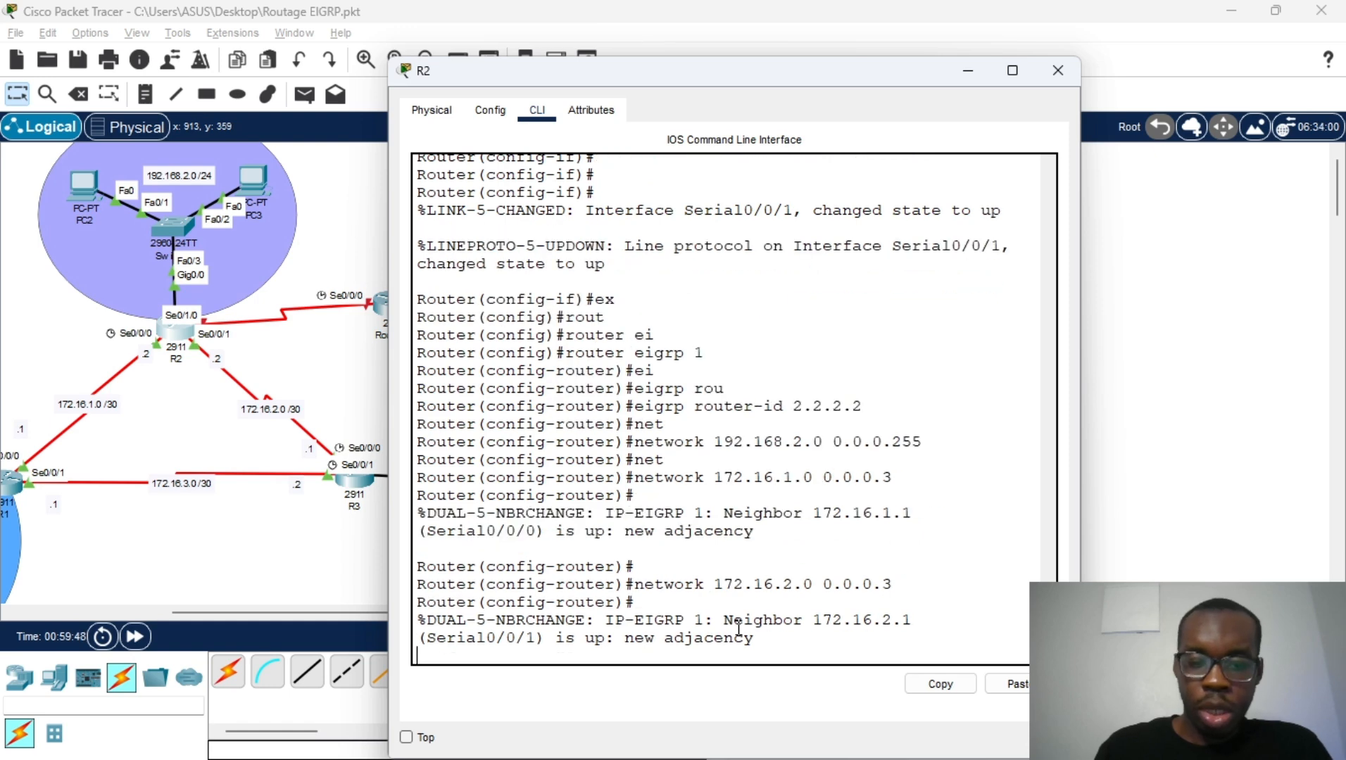
pyautogui.press('Return')
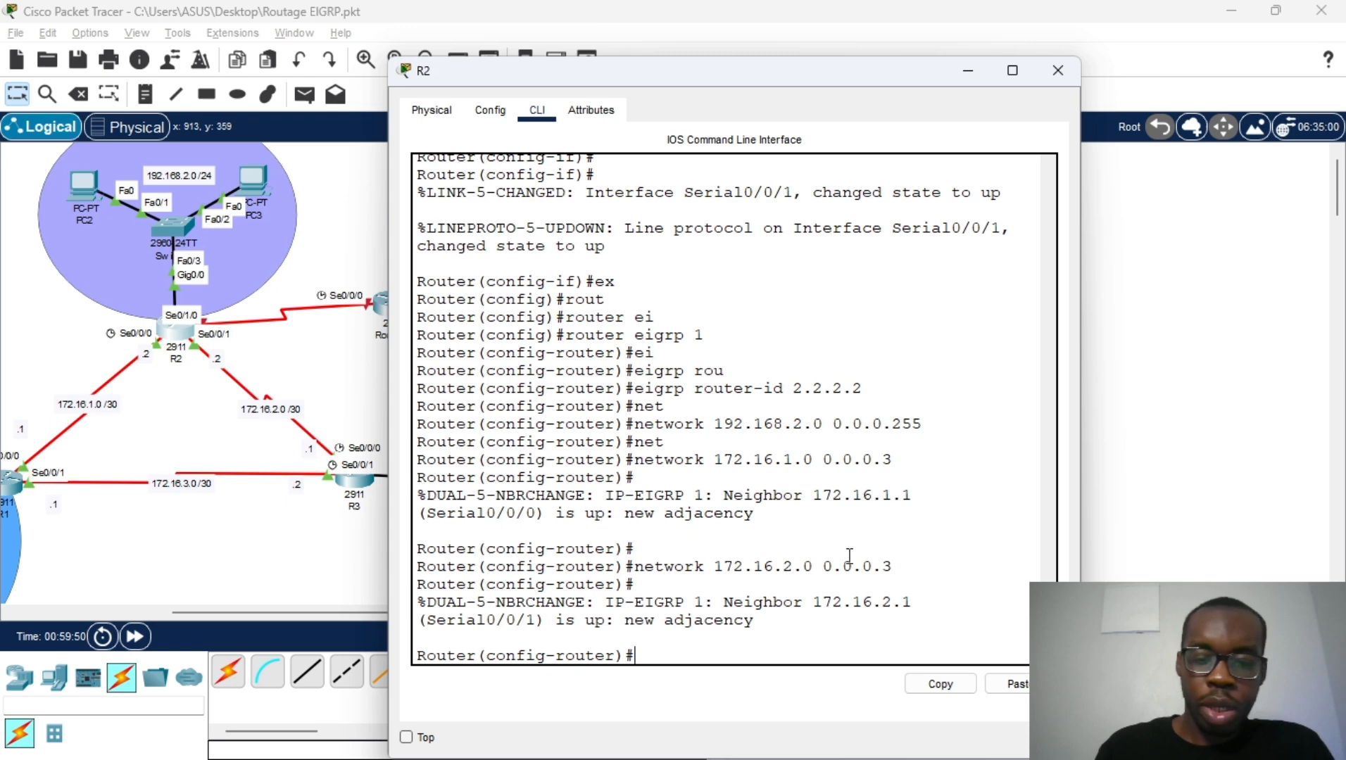
# Exit EIGRP router configuration and global configuration on R2 to return to privileged EXEC mode
pyautogui.write('ex')
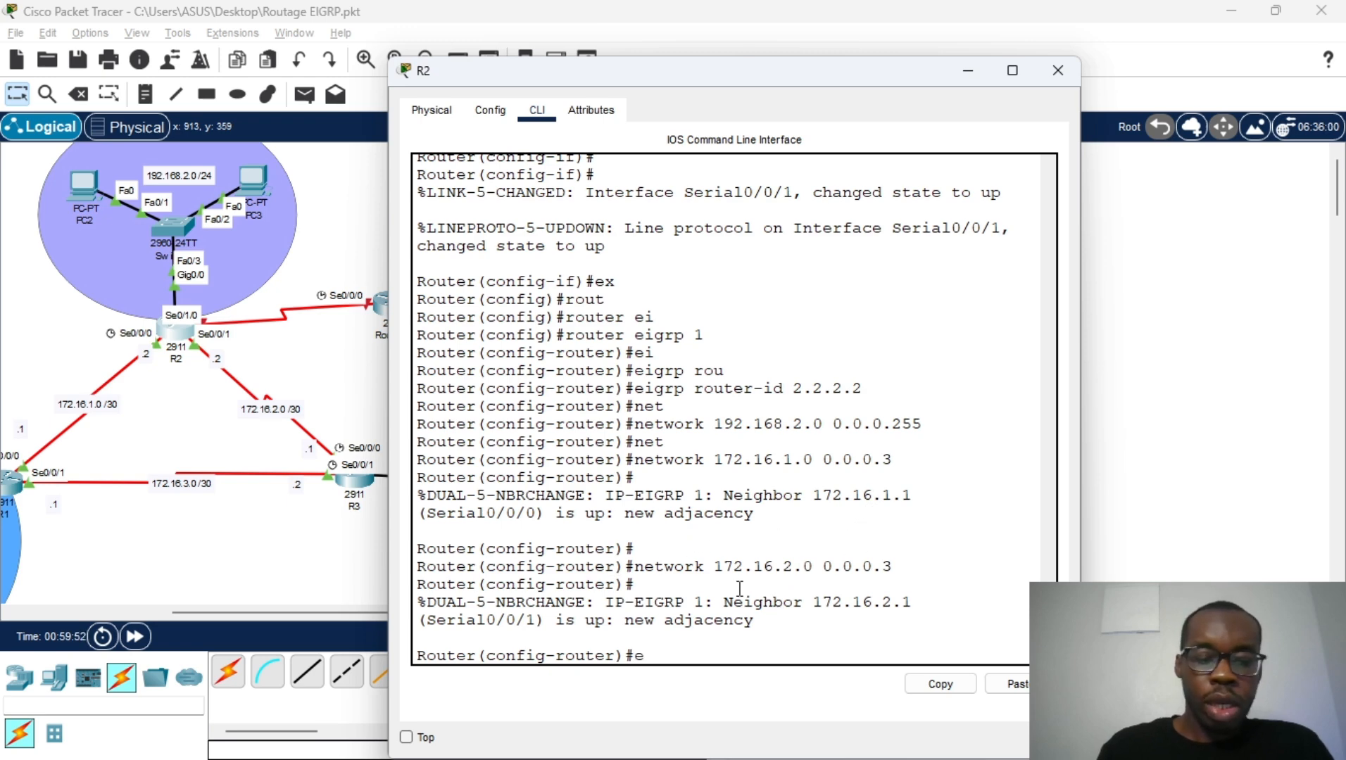
pyautogui.press('Return')
pyautogui.write('sh')
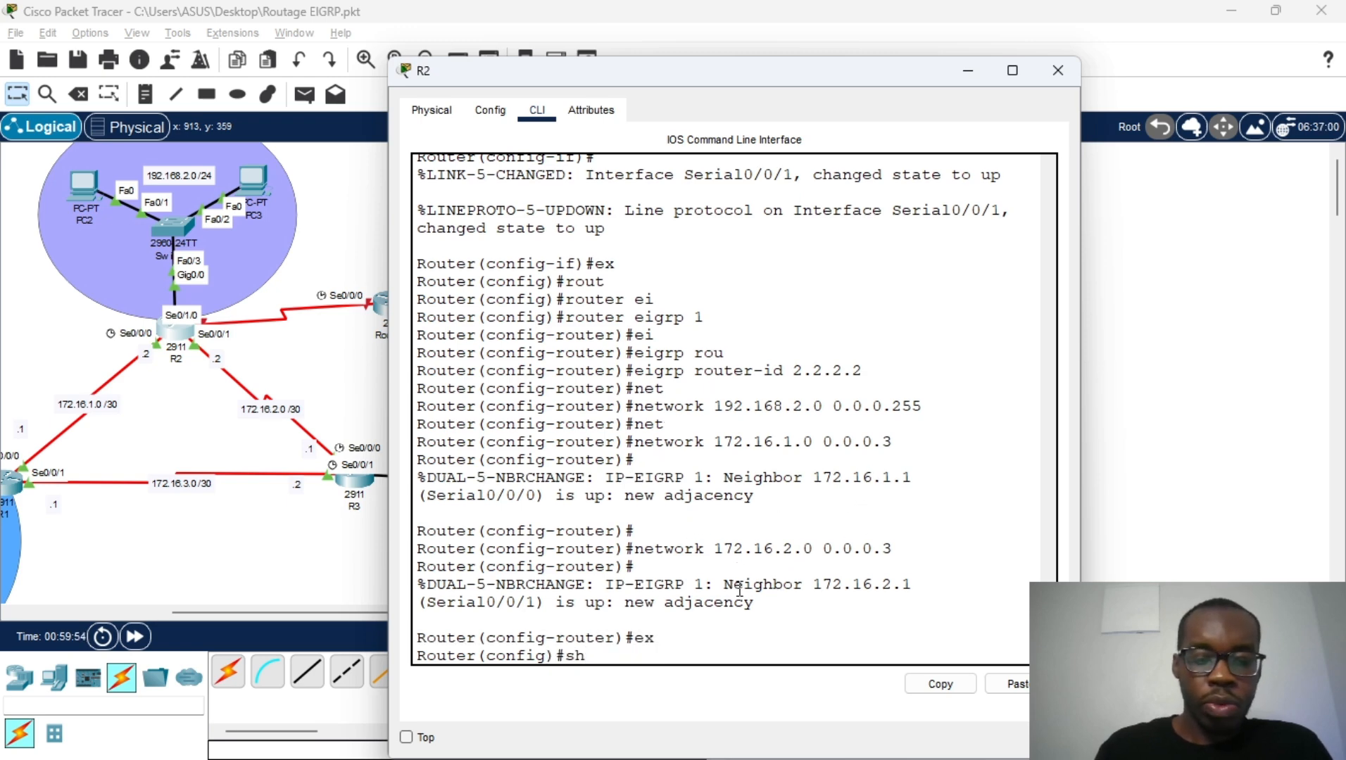
pyautogui.press('BackSpace')
pyautogui.press('BackSpace')
pyautogui.press('BackSpace')
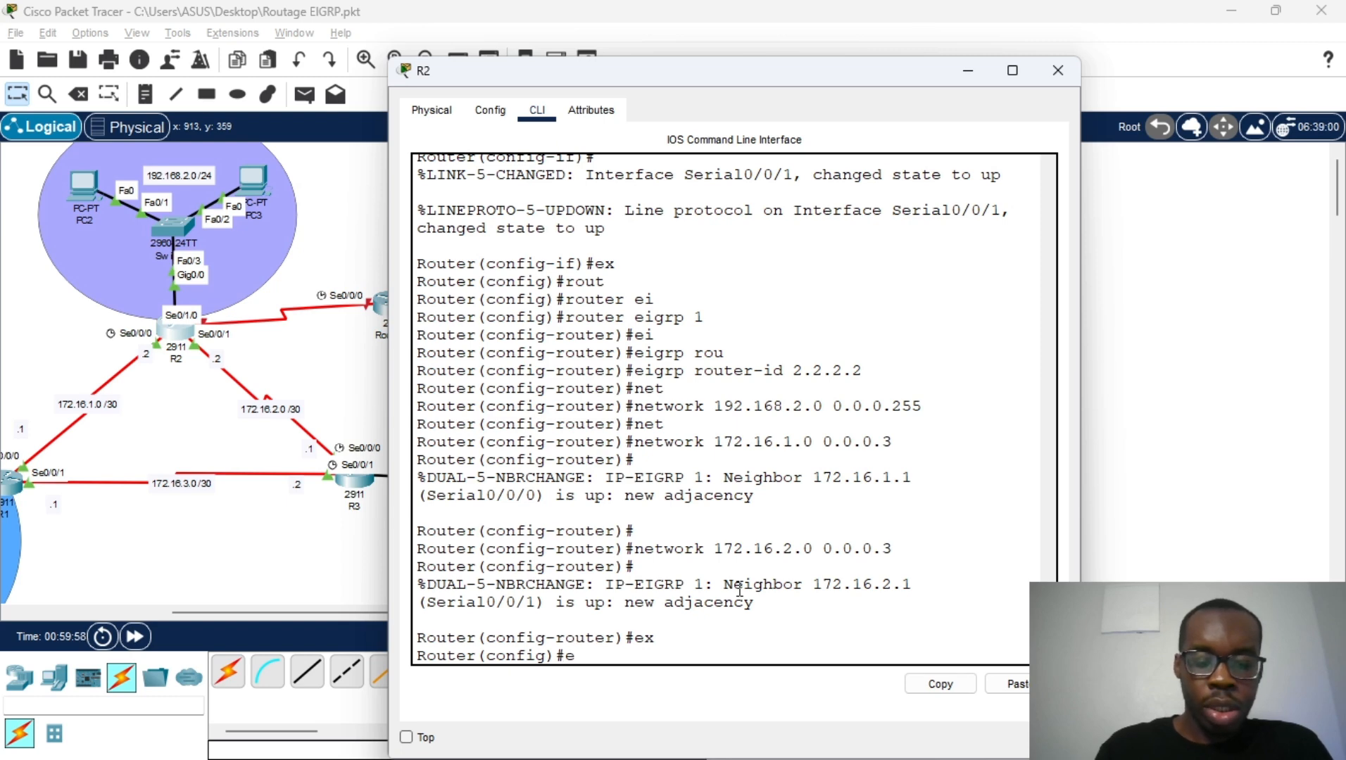
pyautogui.write('ex')
pyautogui.press('Return')
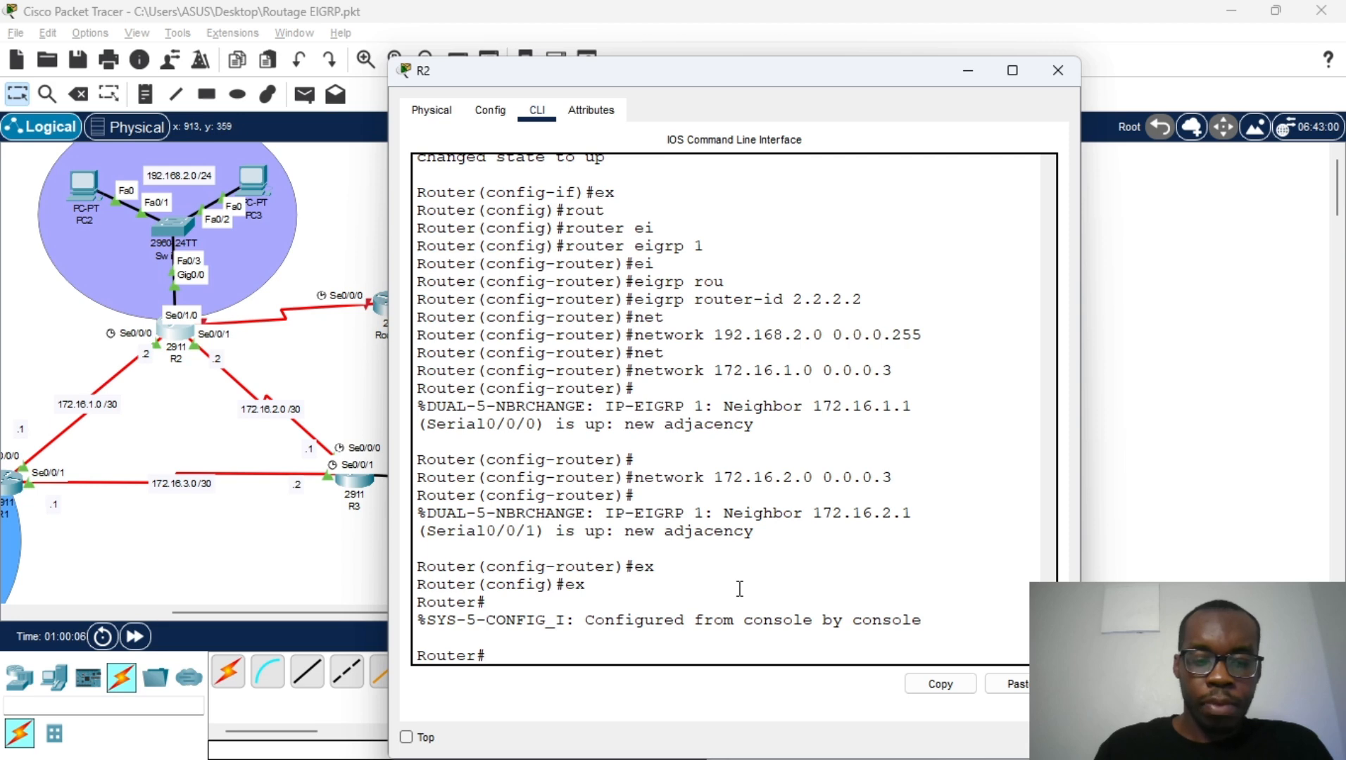
# Display R2's complete IP routing table with the command "sh ip route"
pyautogui.write('sh ip ro')
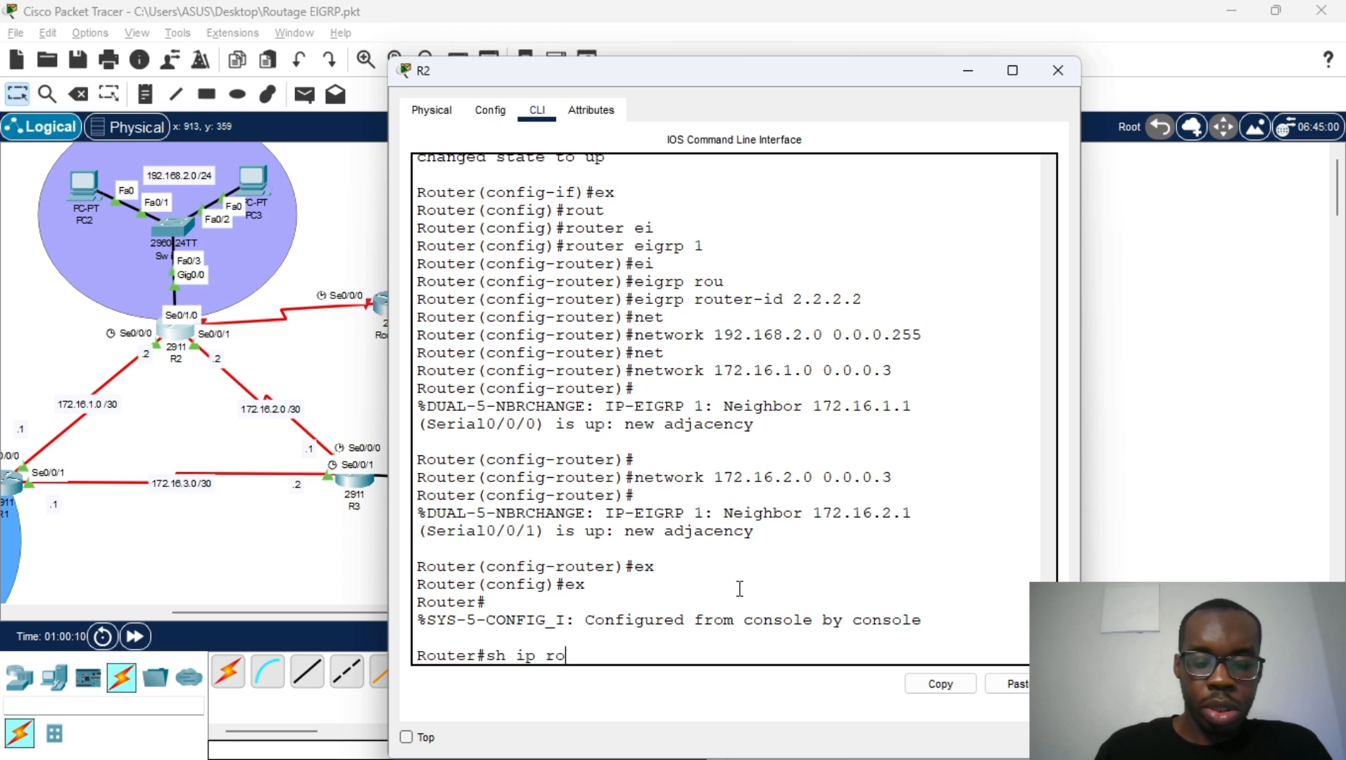
pyautogui.write('uute')
pyautogui.press('Return')
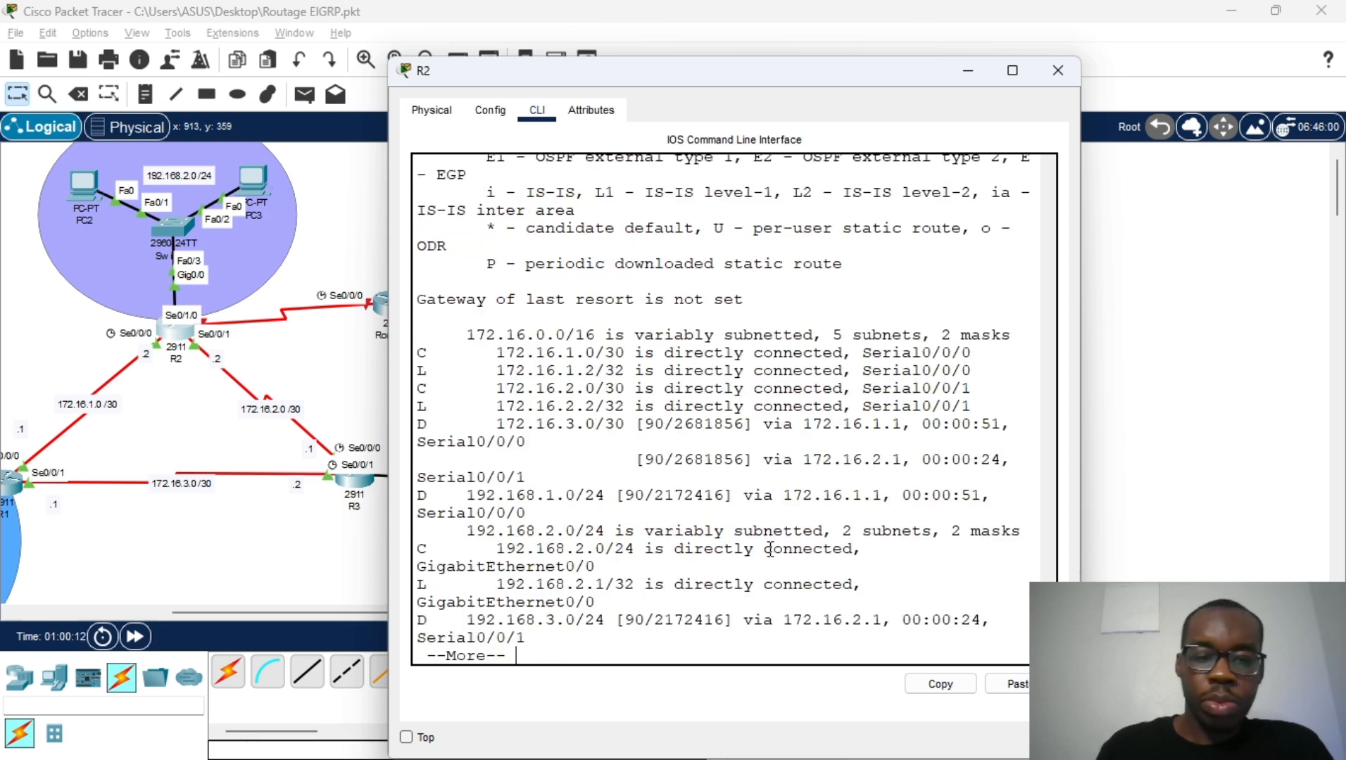
pyautogui.press('space')
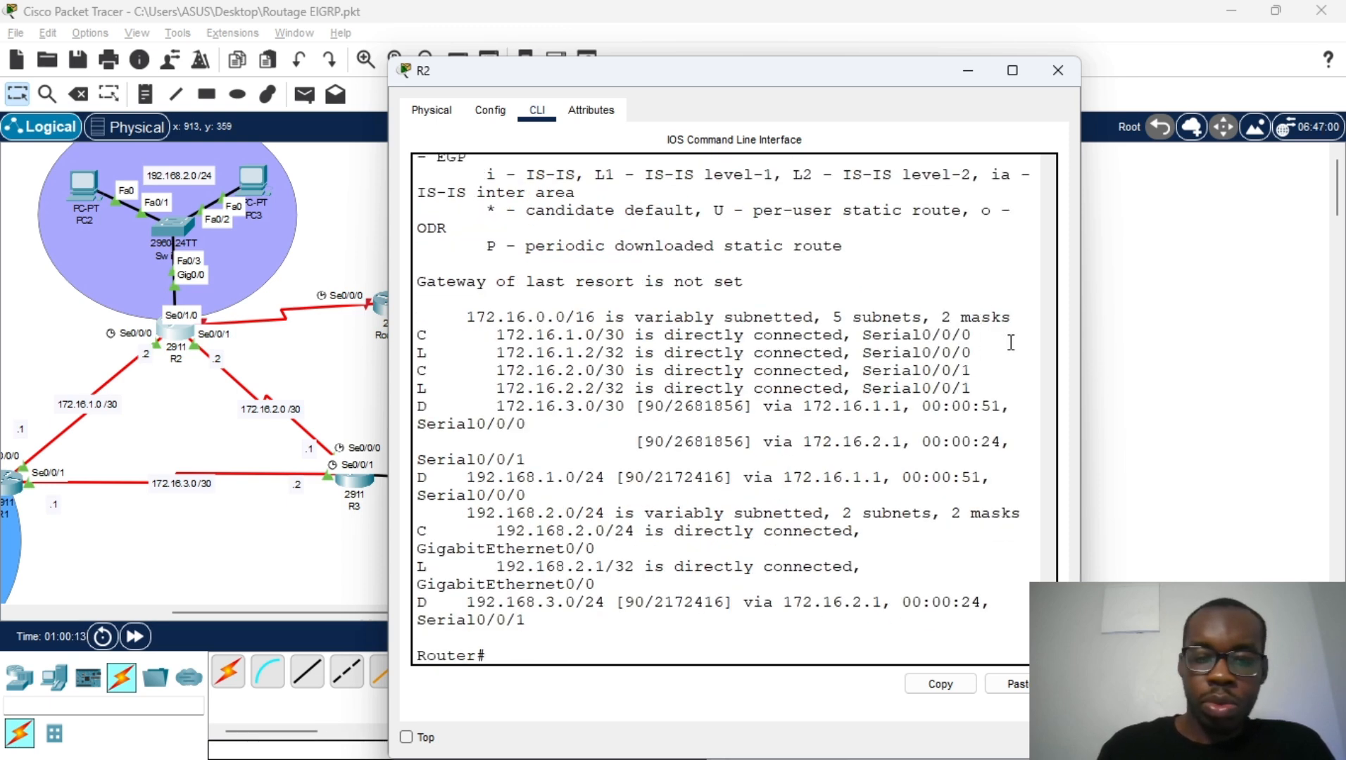
# Examine the D (EIGRP) routes to 172.16.3.0, 192.168.1.0 and 192.168.3.0 in R2's routing table and close the router window
pyautogui.click(1012, 70)
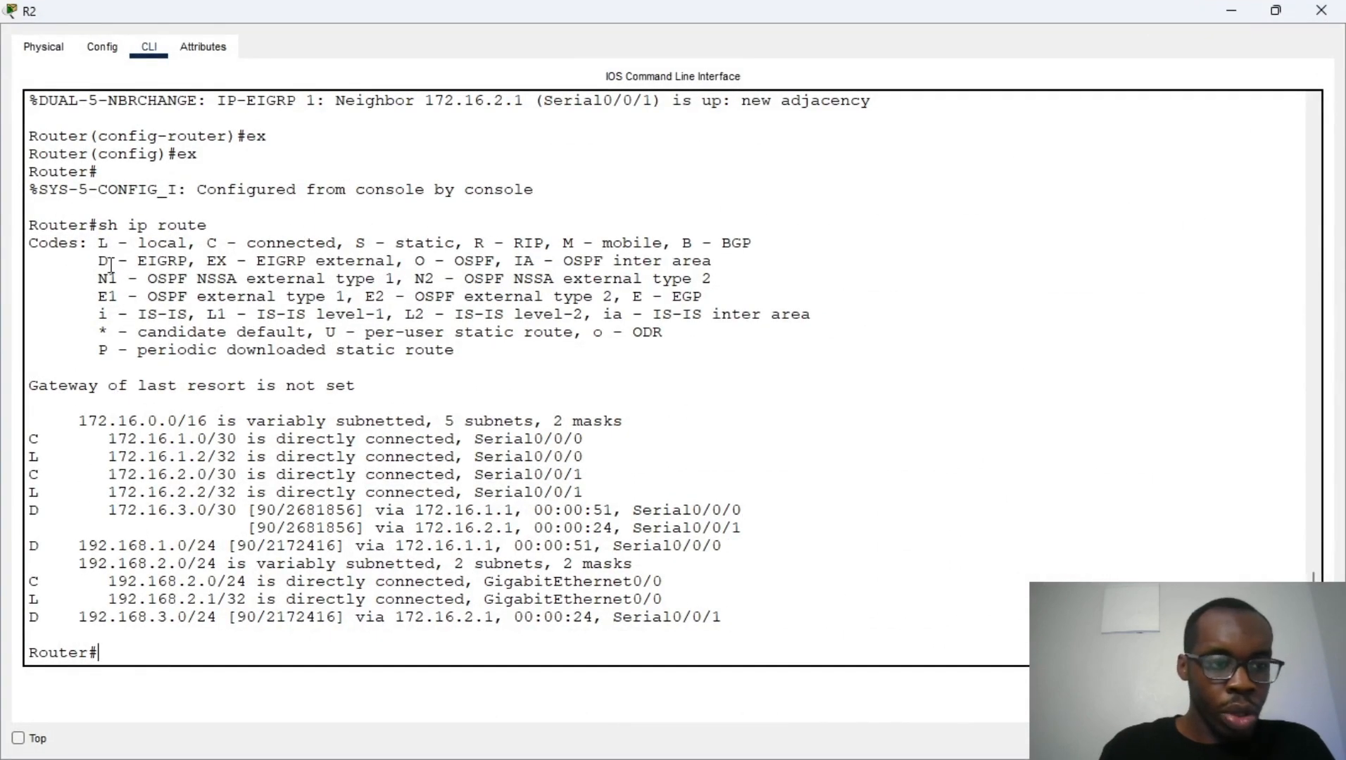
pyautogui.moveTo(99, 261); pyautogui.dragTo(194, 259)
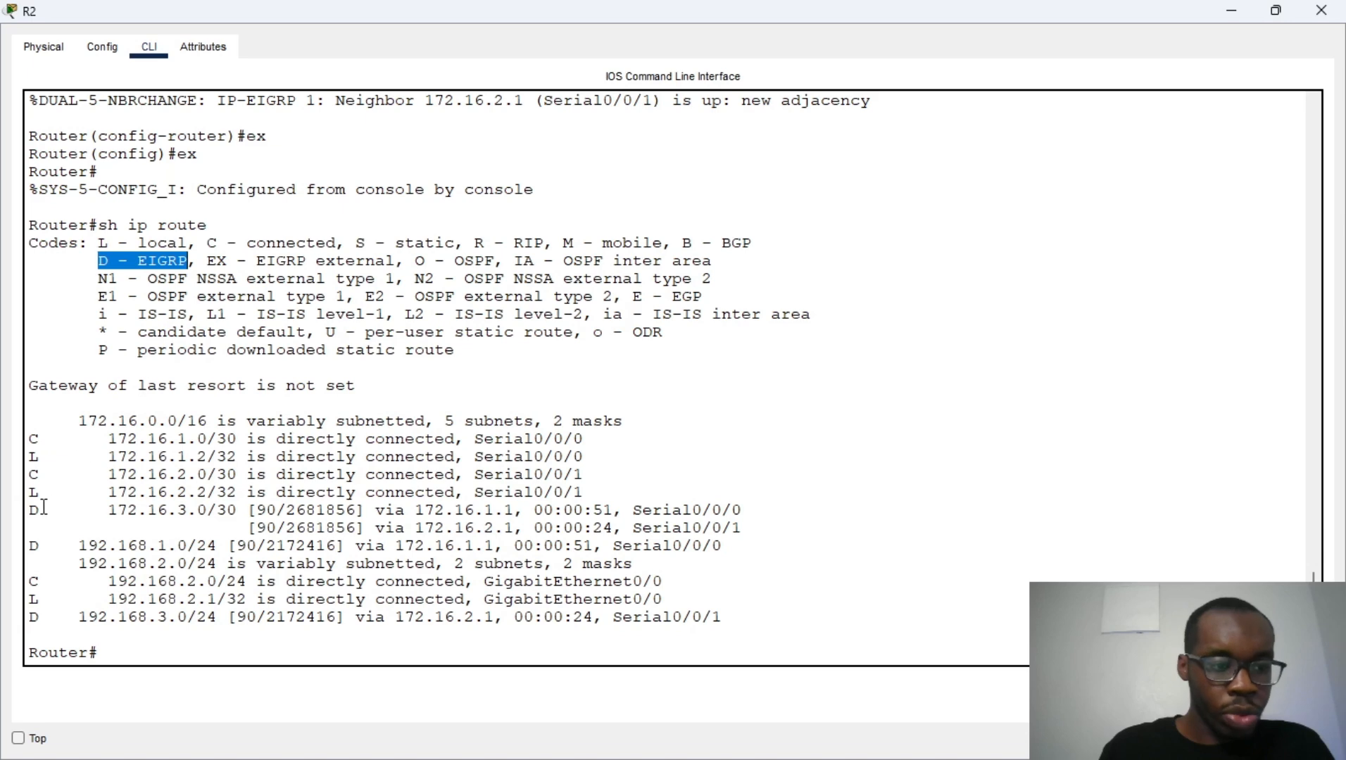
pyautogui.moveTo(26, 514); pyautogui.dragTo(218, 515)
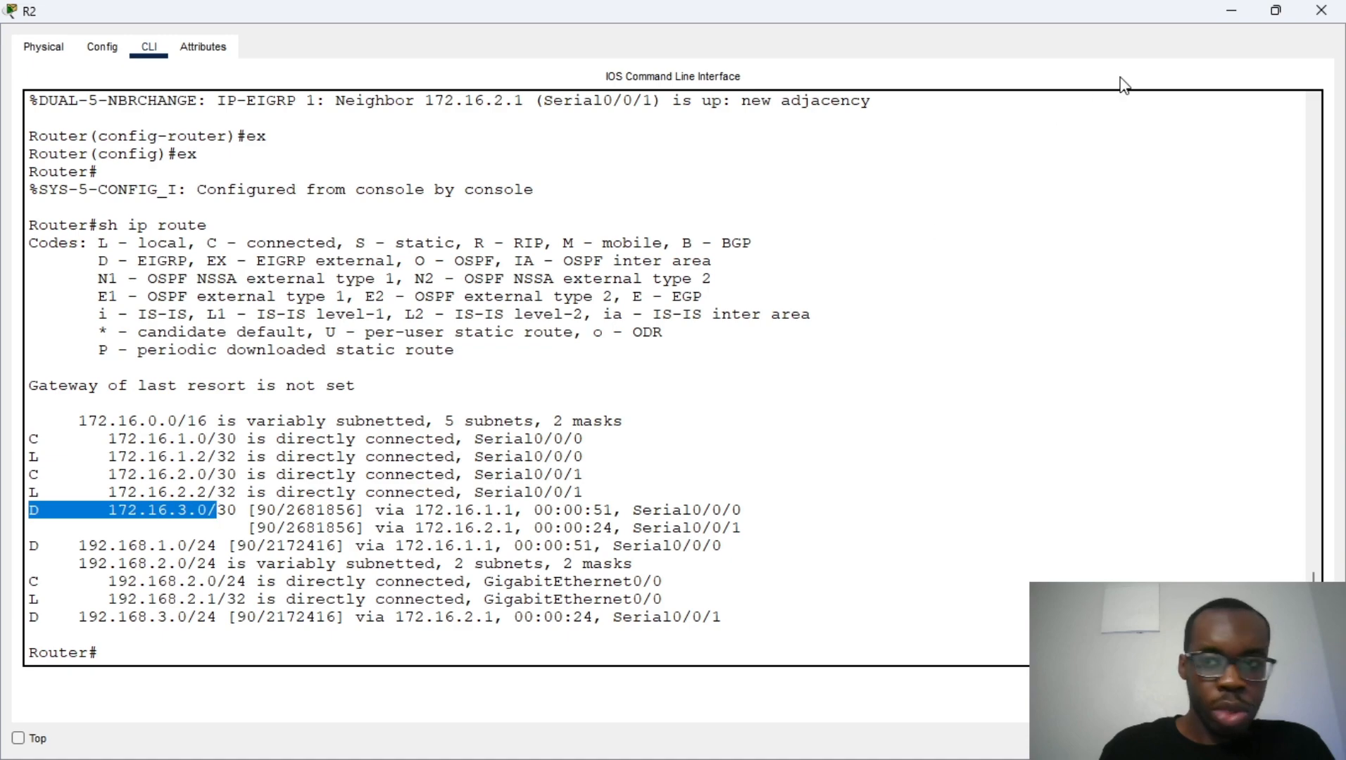
pyautogui.click(1275, 10)
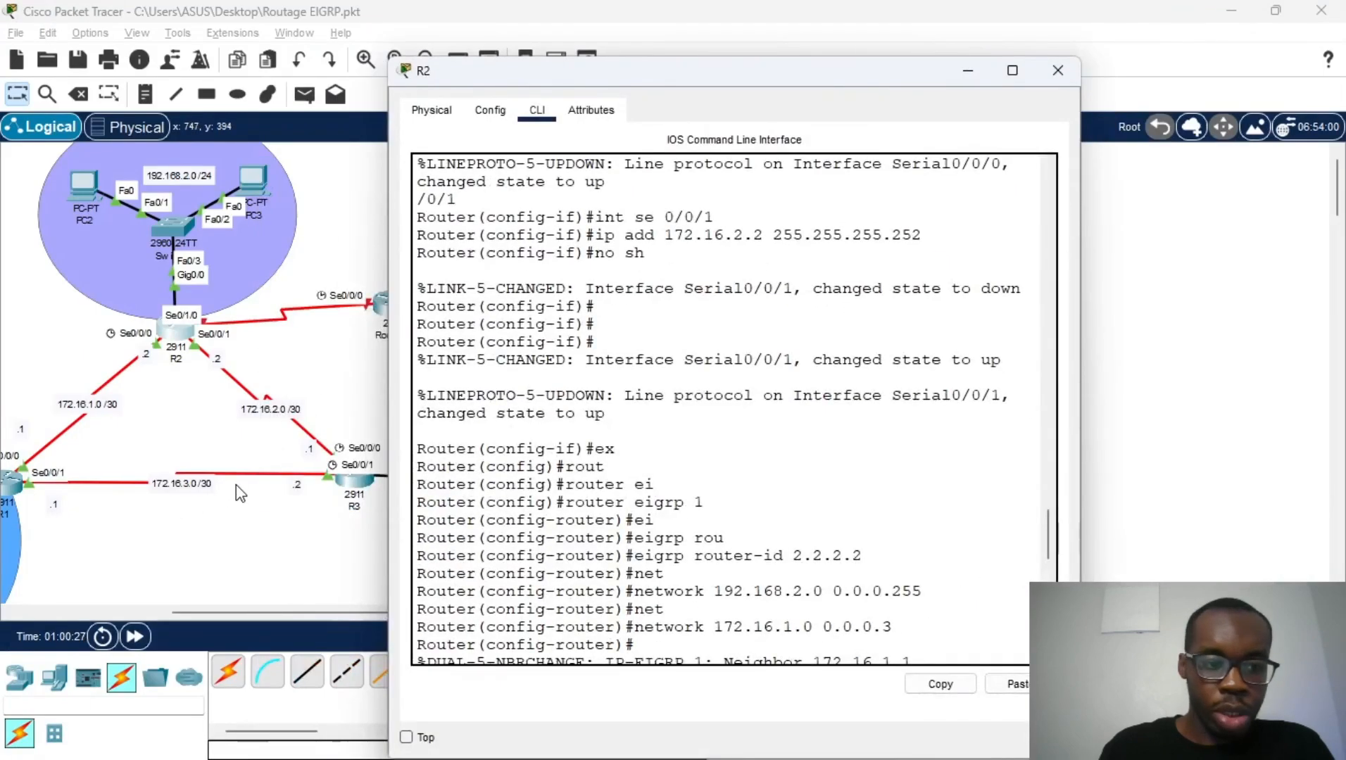
pyautogui.scroll(-15, 594, 448)
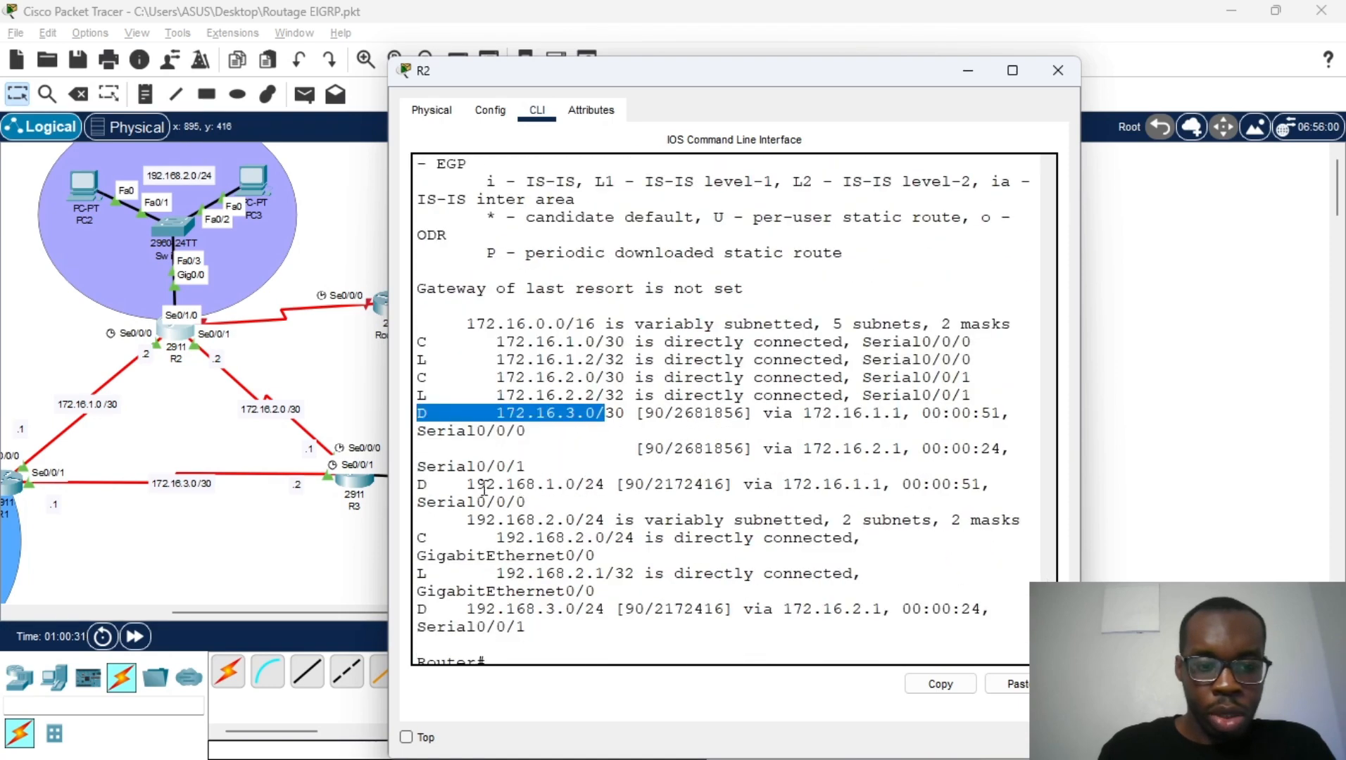
pyautogui.moveTo(481, 486); pyautogui.dragTo(579, 487)
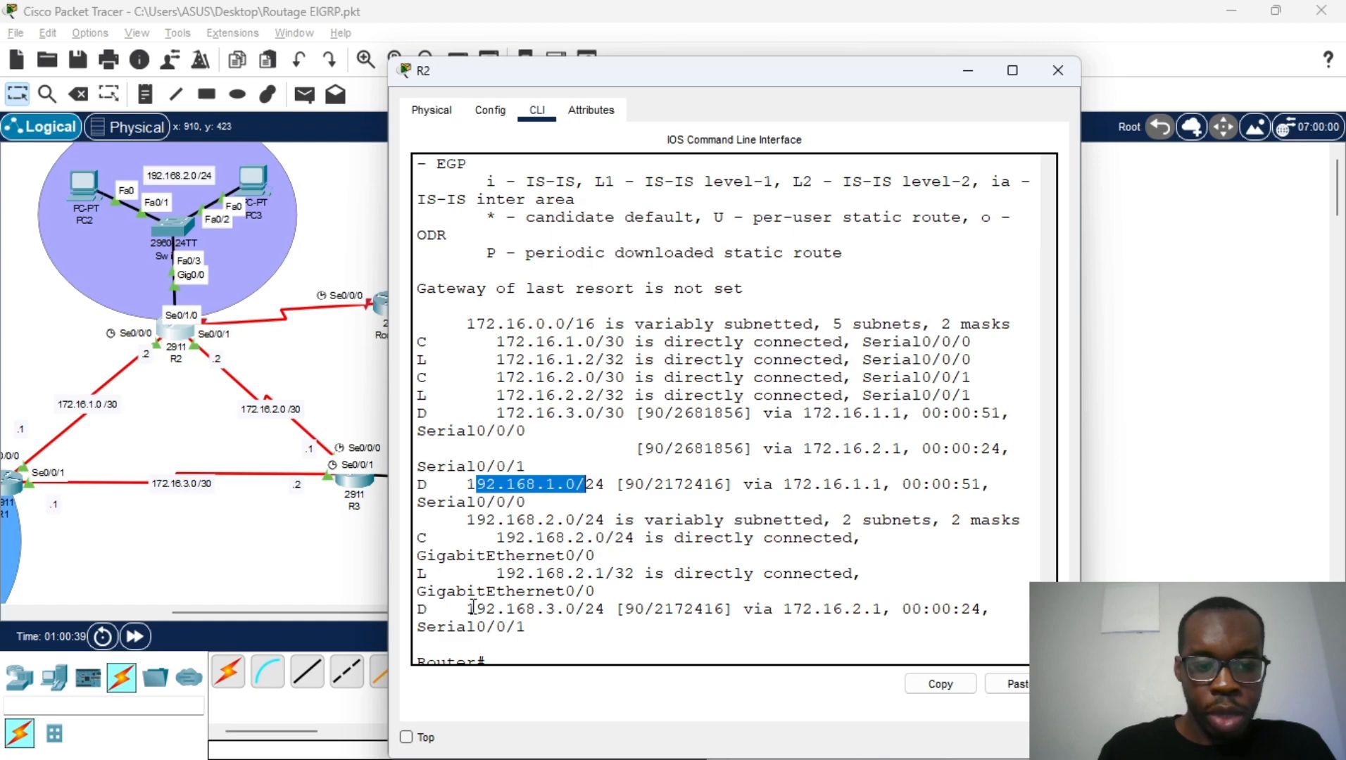
pyautogui.moveTo(472, 607); pyautogui.dragTo(576, 610)
pyautogui.moveTo(855, 78); pyautogui.dragTo(704, 144)
pyautogui.click(902, 141)
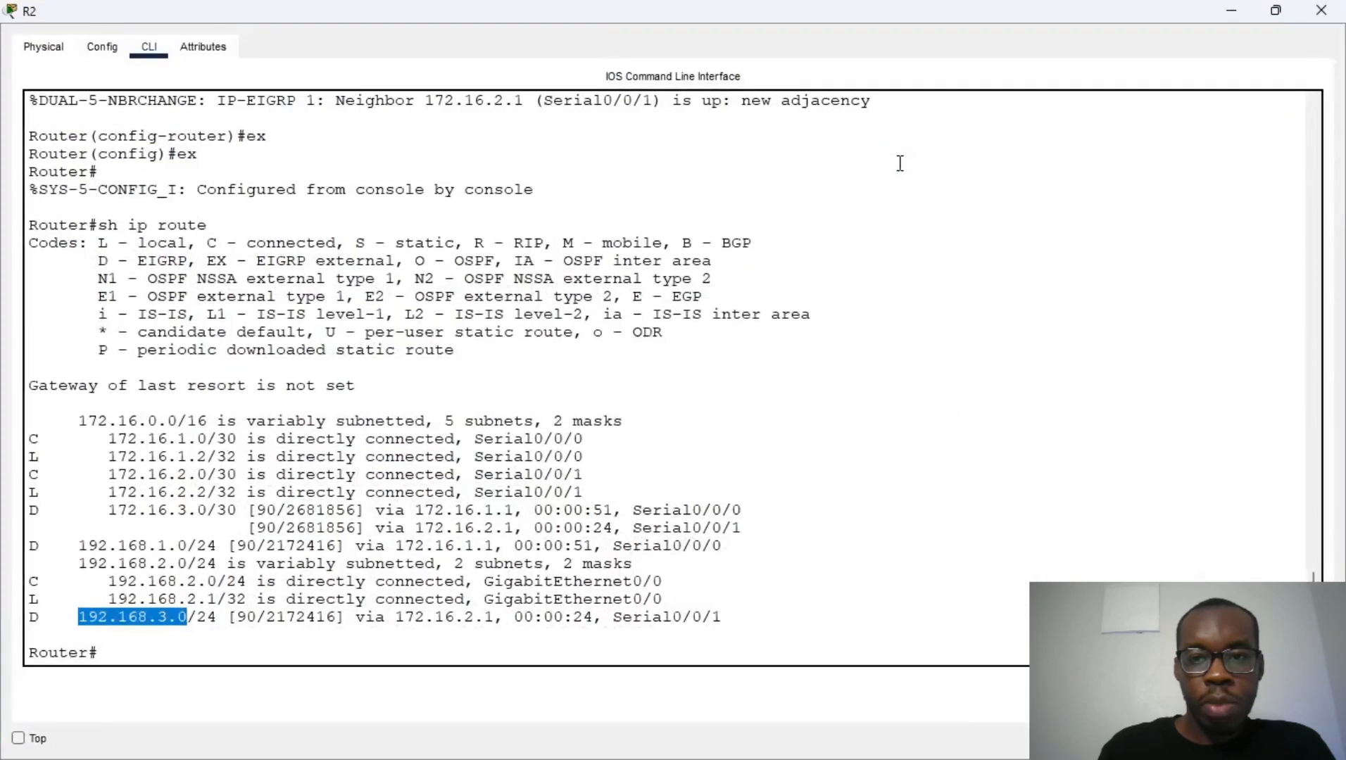
pyautogui.click(860, 386)
pyautogui.click(1320, 11)
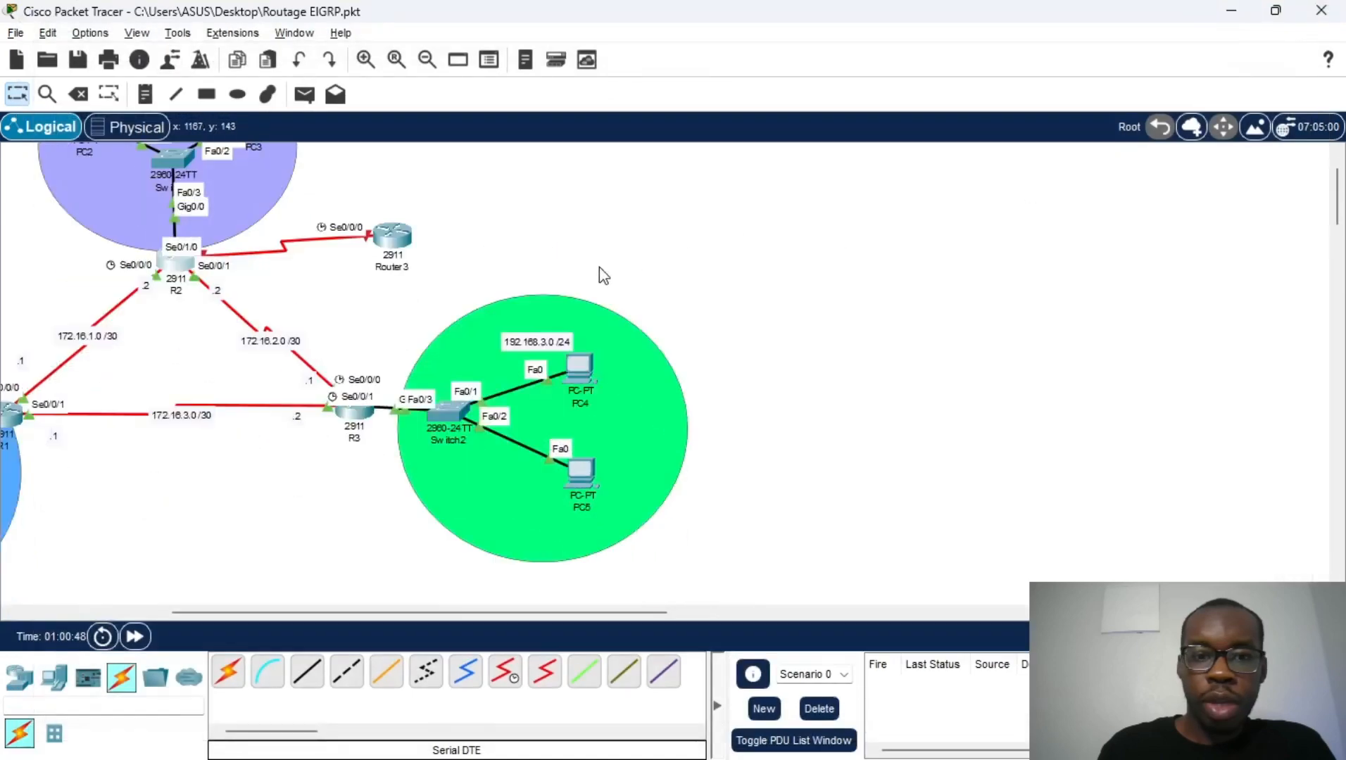
# Test connectivity from PC1 to PC2 with a simple PDU and fire it again
pyautogui.moveTo(548, 611); pyautogui.dragTo(251, 512)
pyautogui.scroll(1, 537, 406)
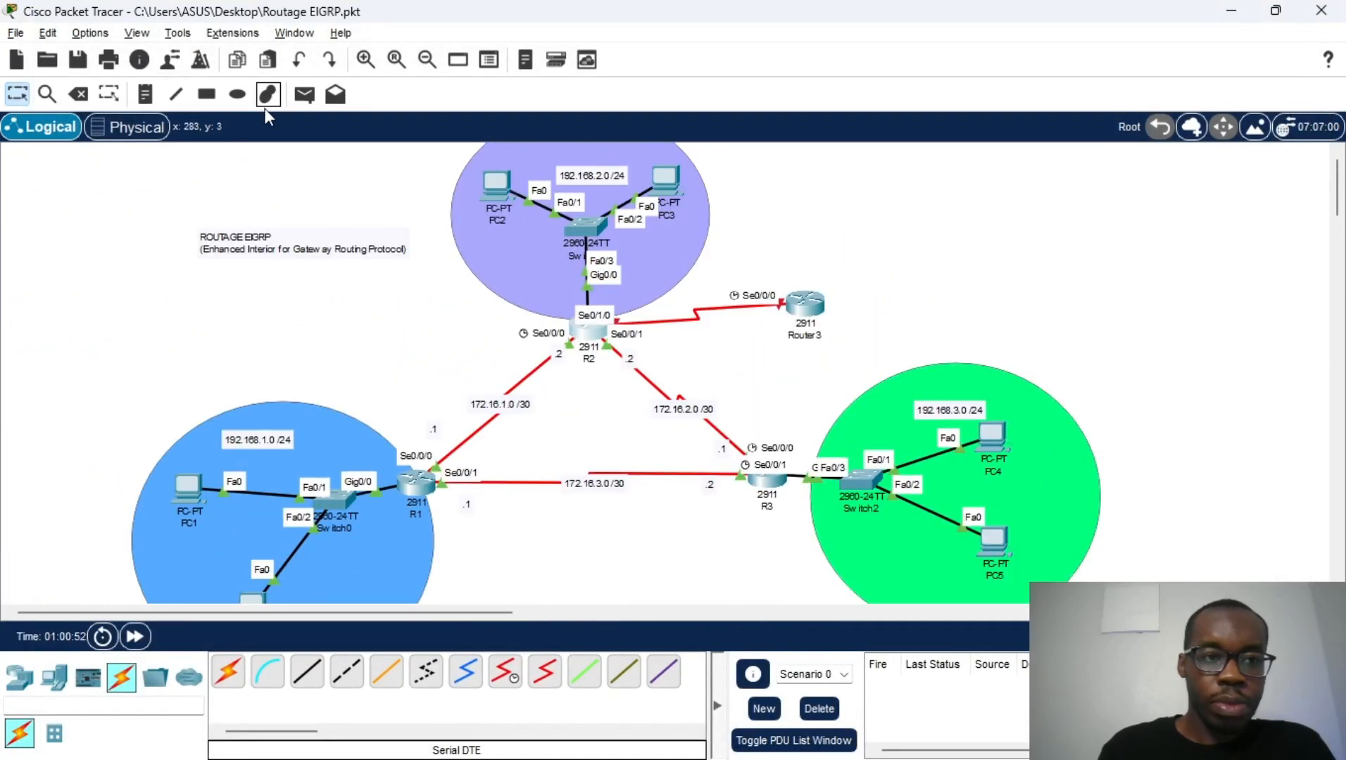
pyautogui.click(304, 93)
pyautogui.click(181, 488)
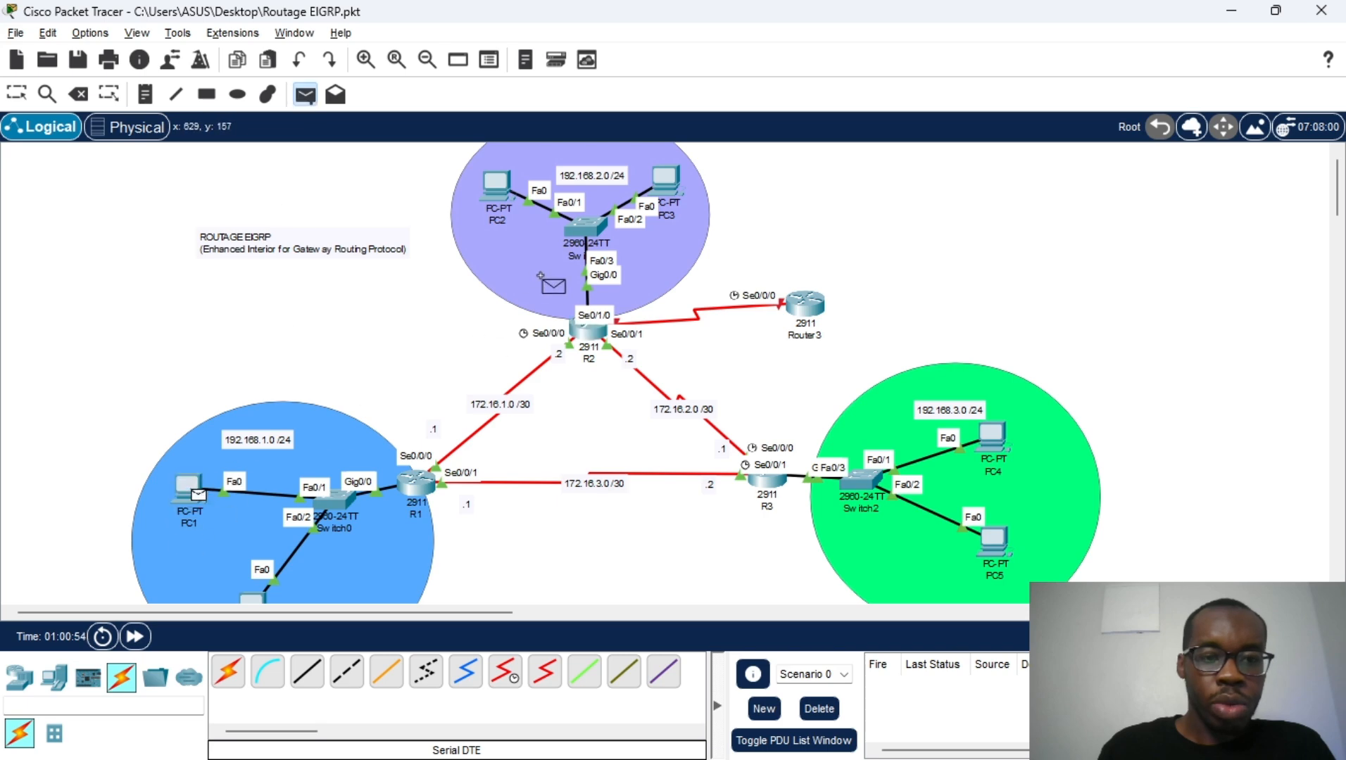
pyautogui.click(505, 183)
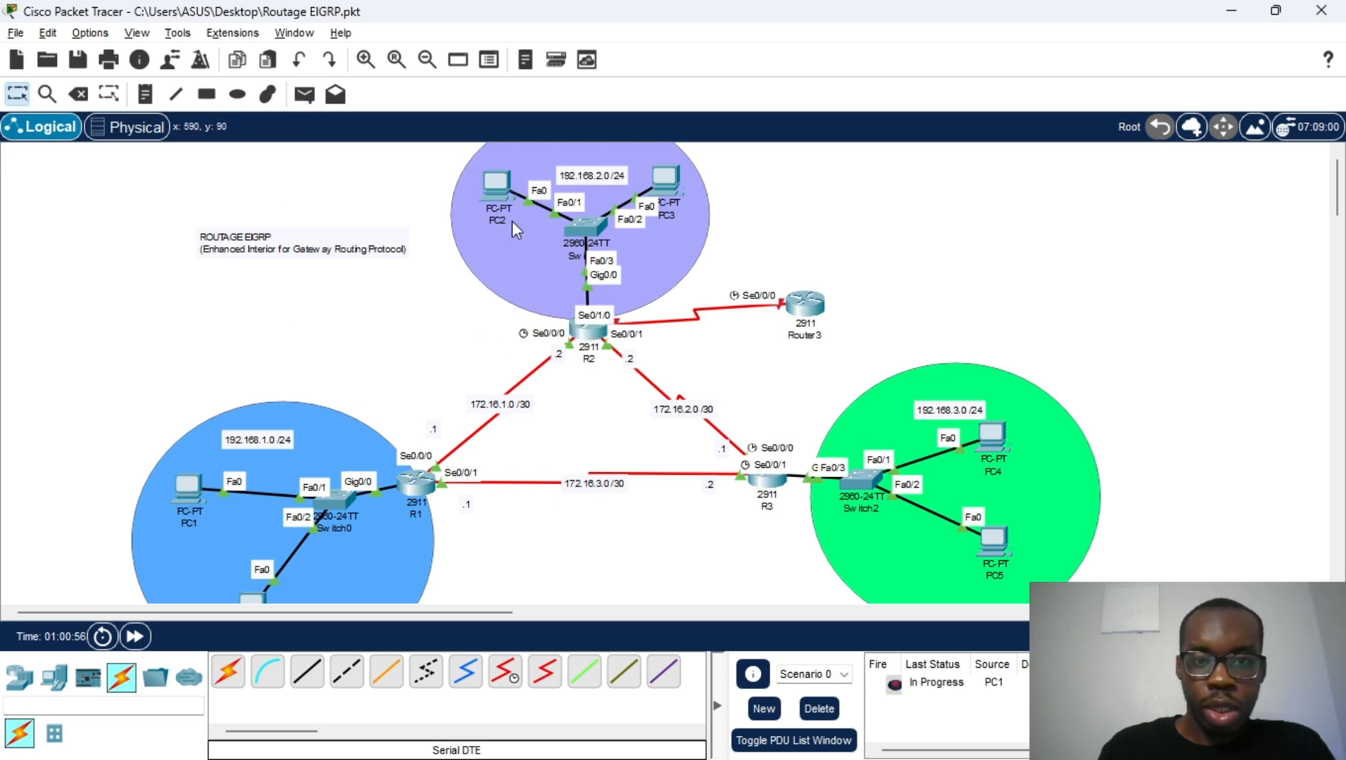
pyautogui.doubleClick(893, 684)
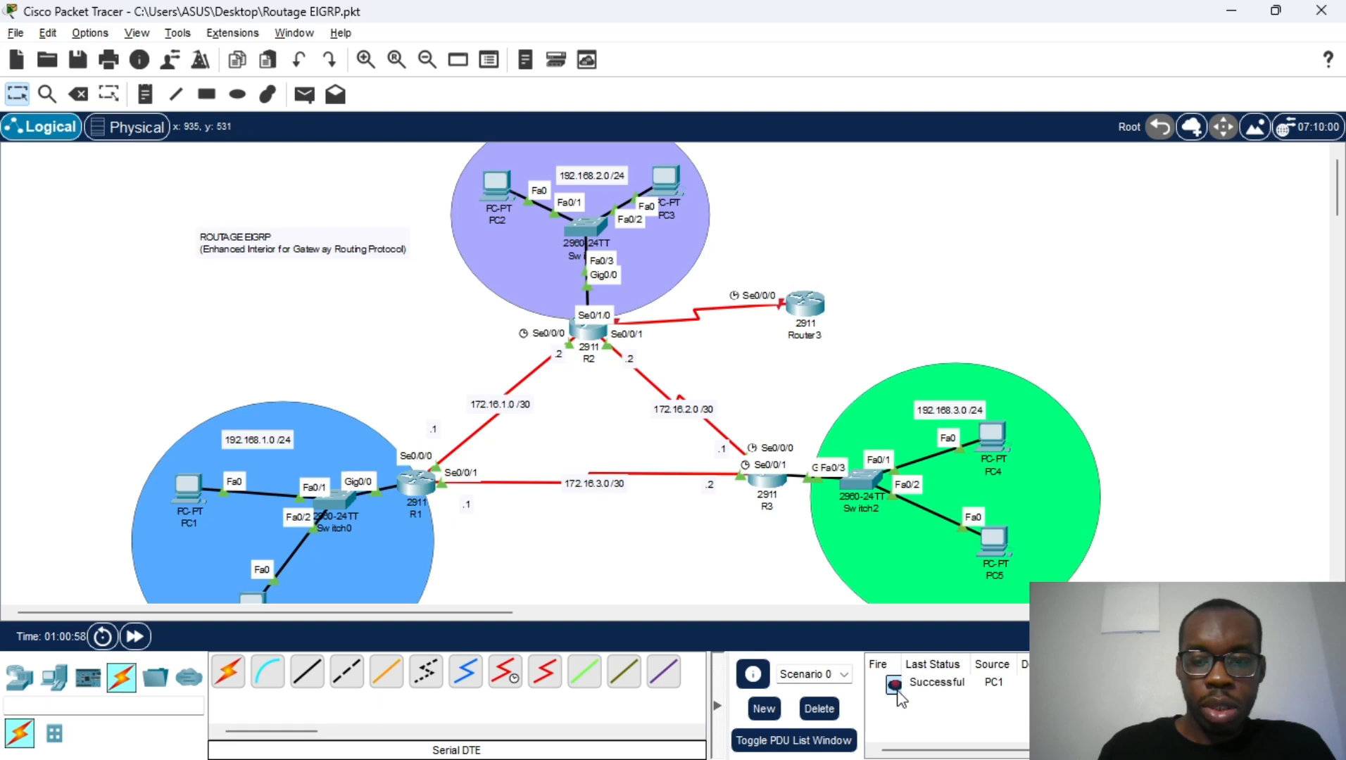
# Test connectivity from PC1 to PC4 with a simple PDU fired twice, and delete the test scenario's PDUs
pyautogui.click(305, 94)
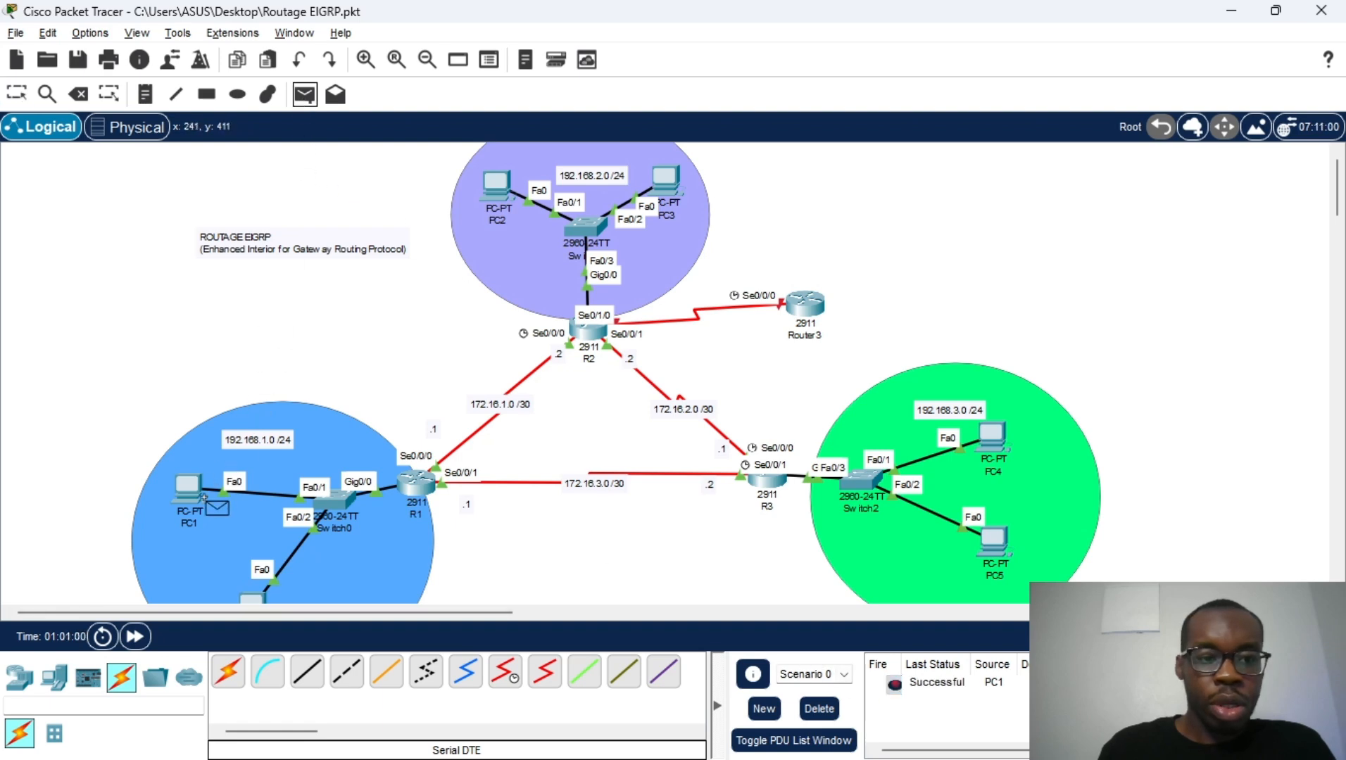
pyautogui.click(186, 487)
pyautogui.click(995, 437)
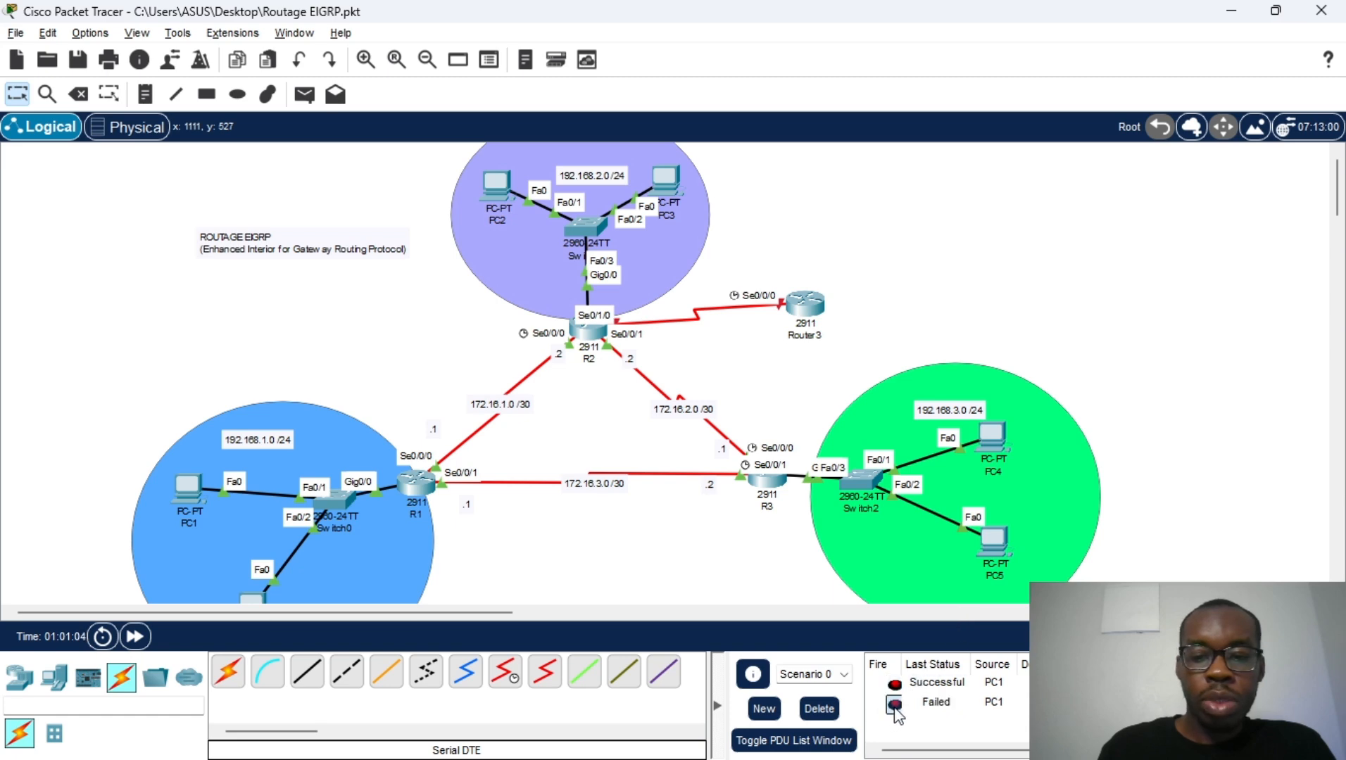
pyautogui.doubleClick(893, 704)
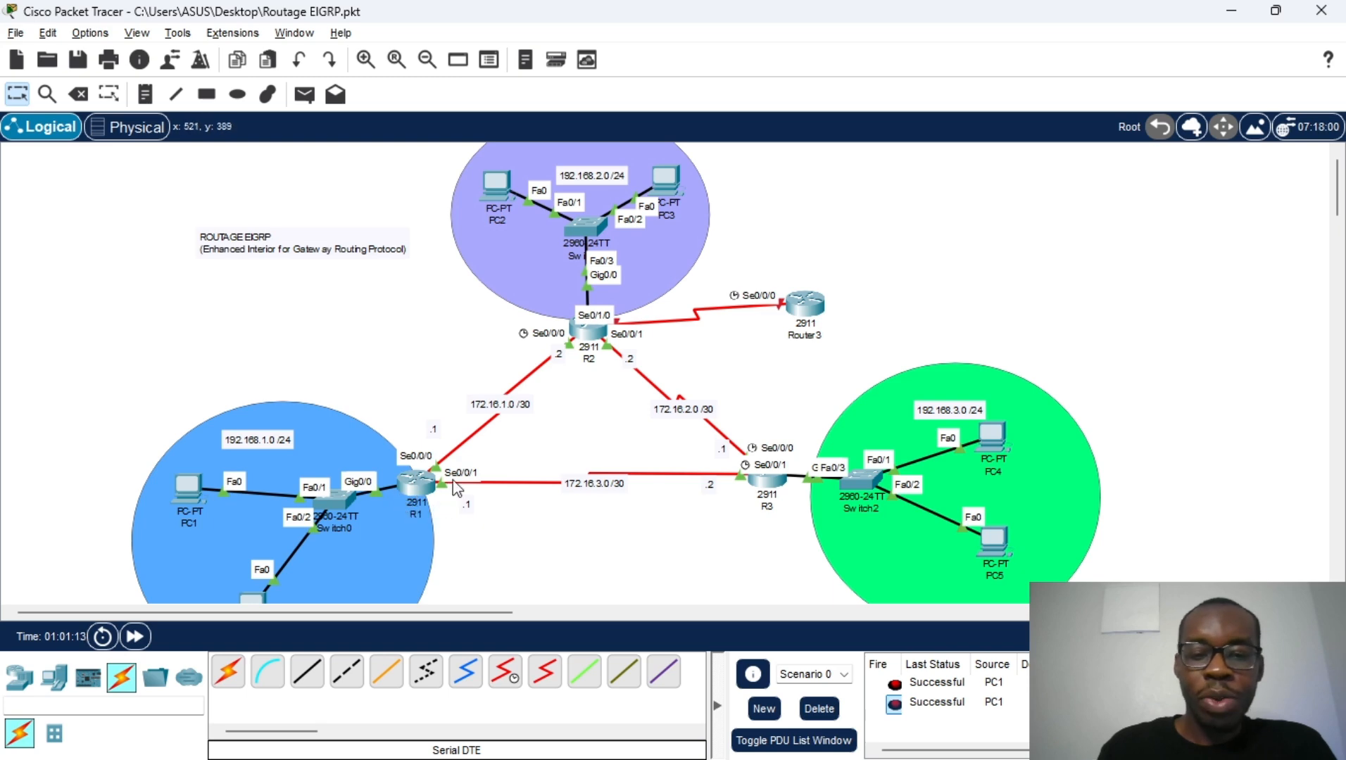
pyautogui.click(818, 709)
# Reopen R2's command line and list the available IP show commands with "sh ip ?"
pyautogui.scroll(-1, 708, 523)
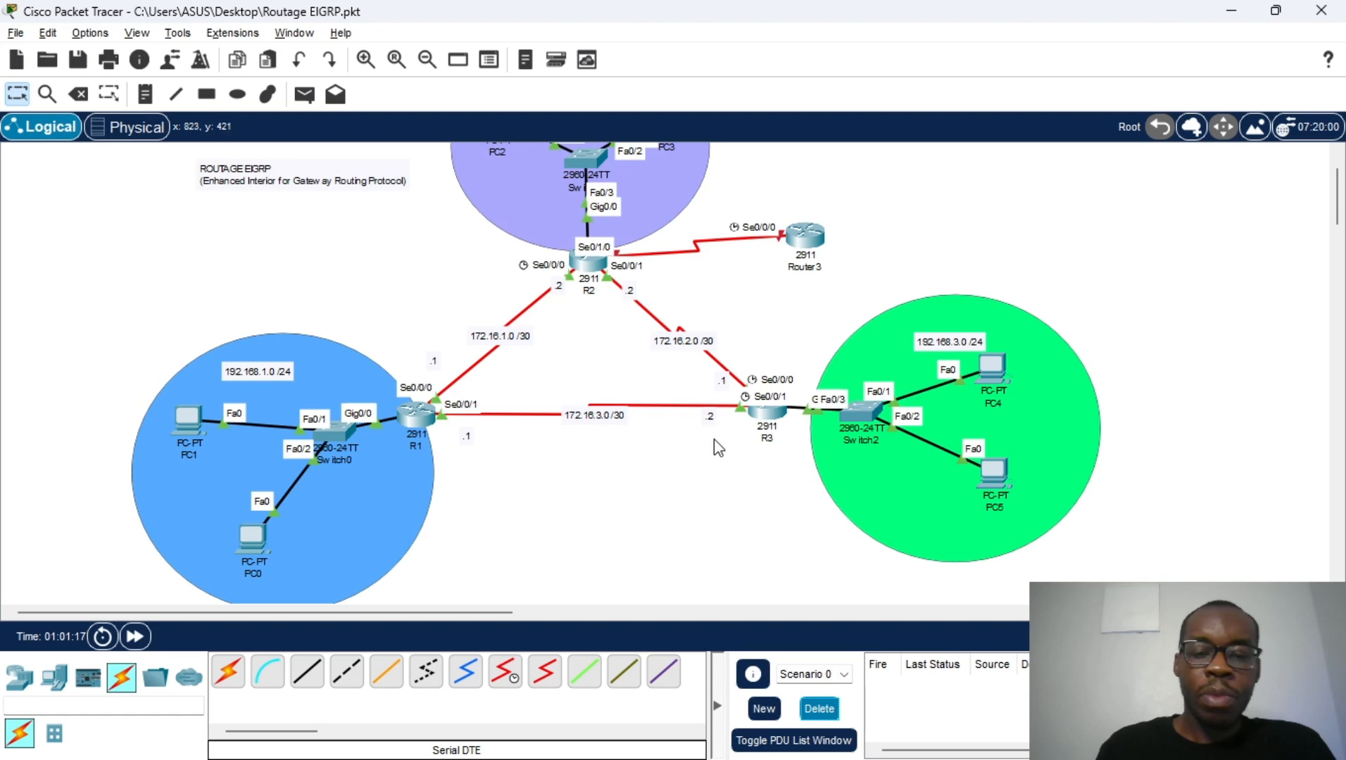
pyautogui.click(588, 262)
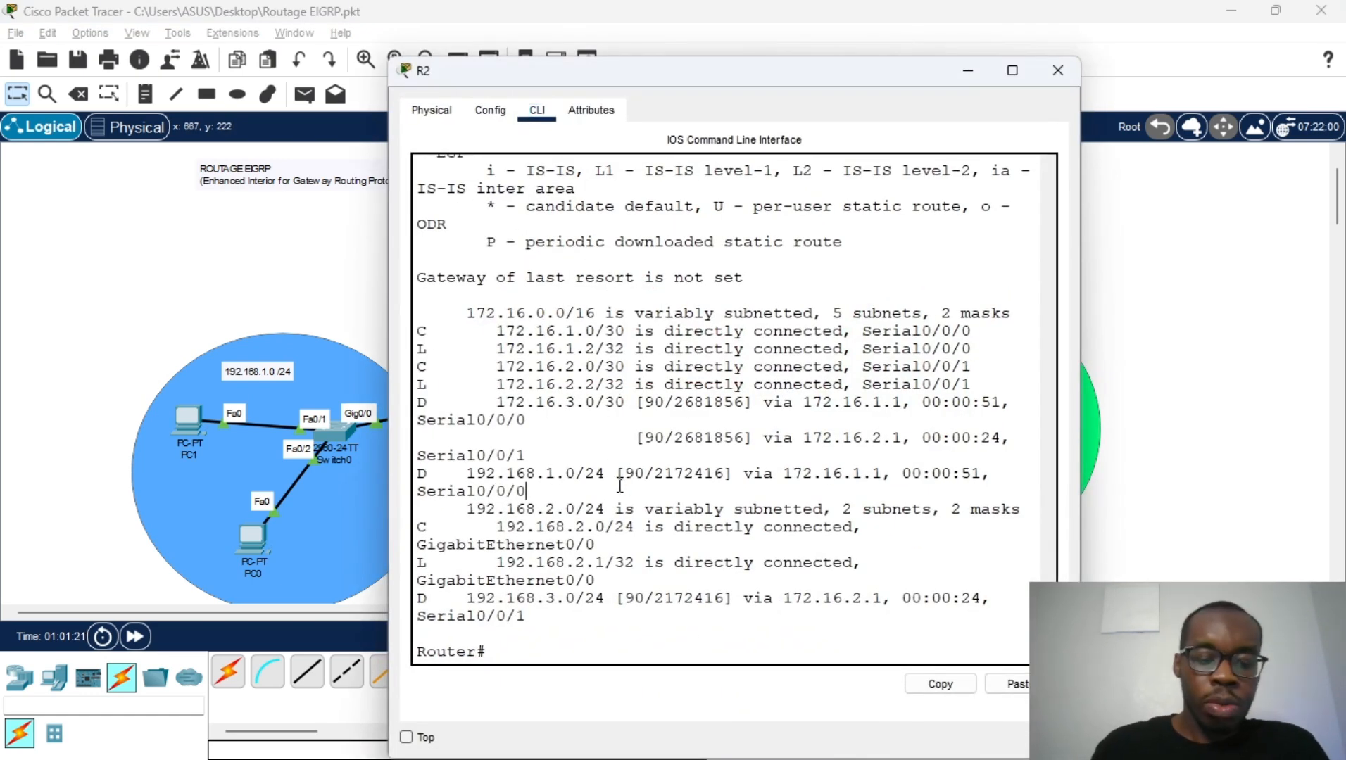
pyautogui.write('sh')
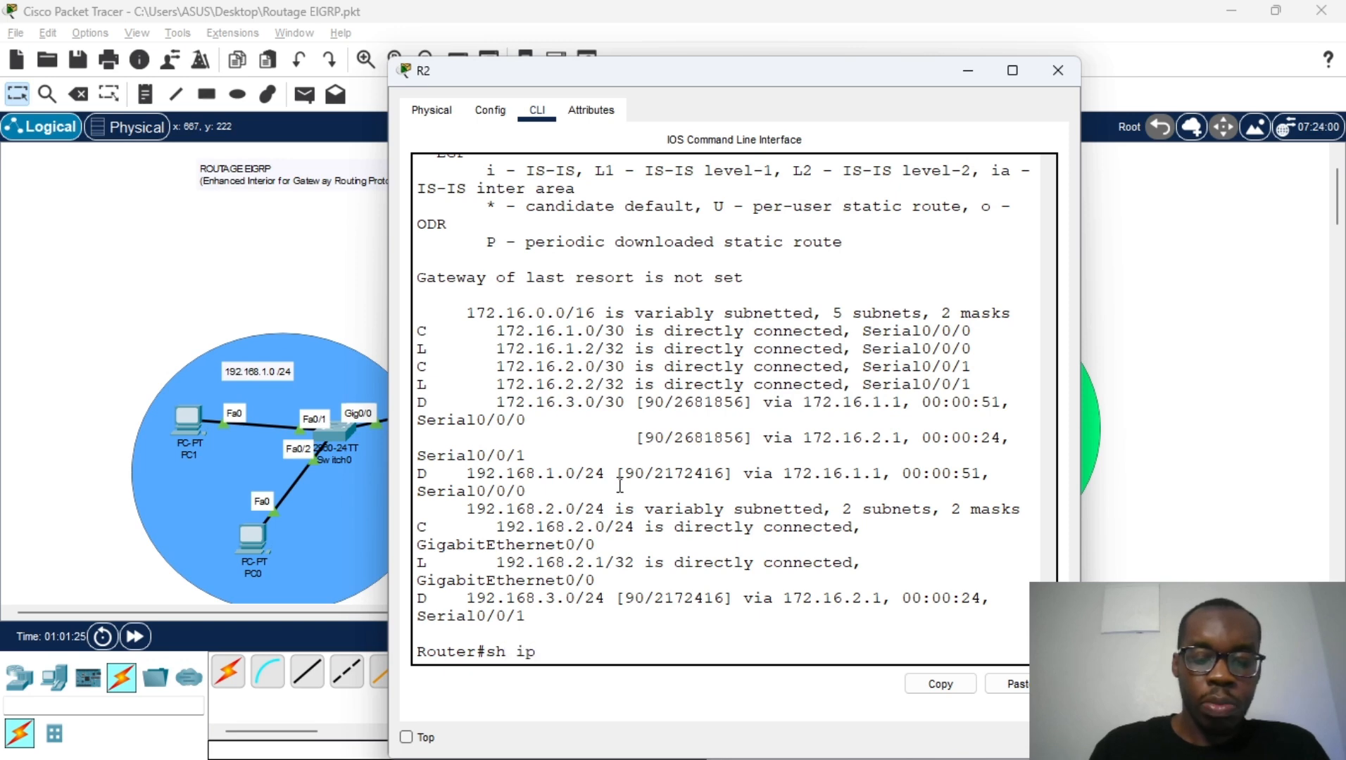
pyautogui.write('ip')
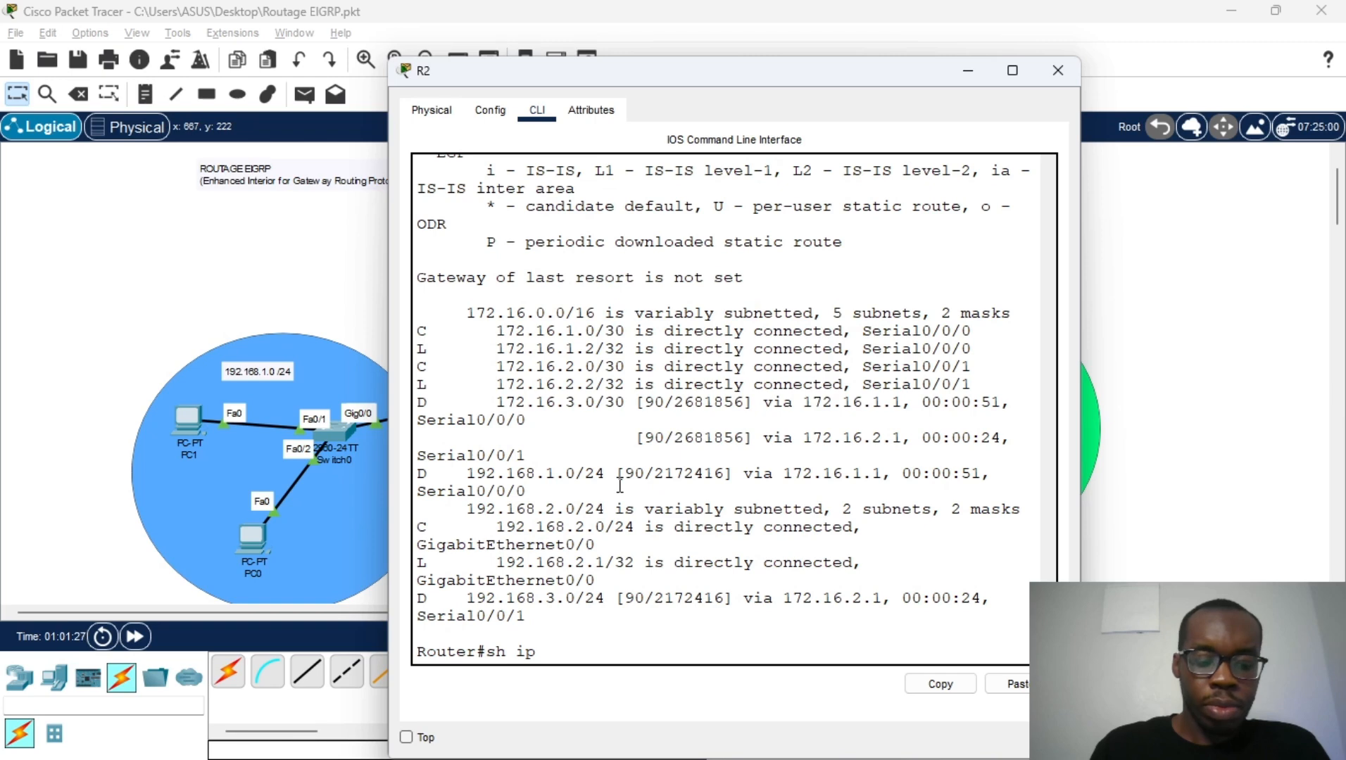
pyautogui.write(' ?')
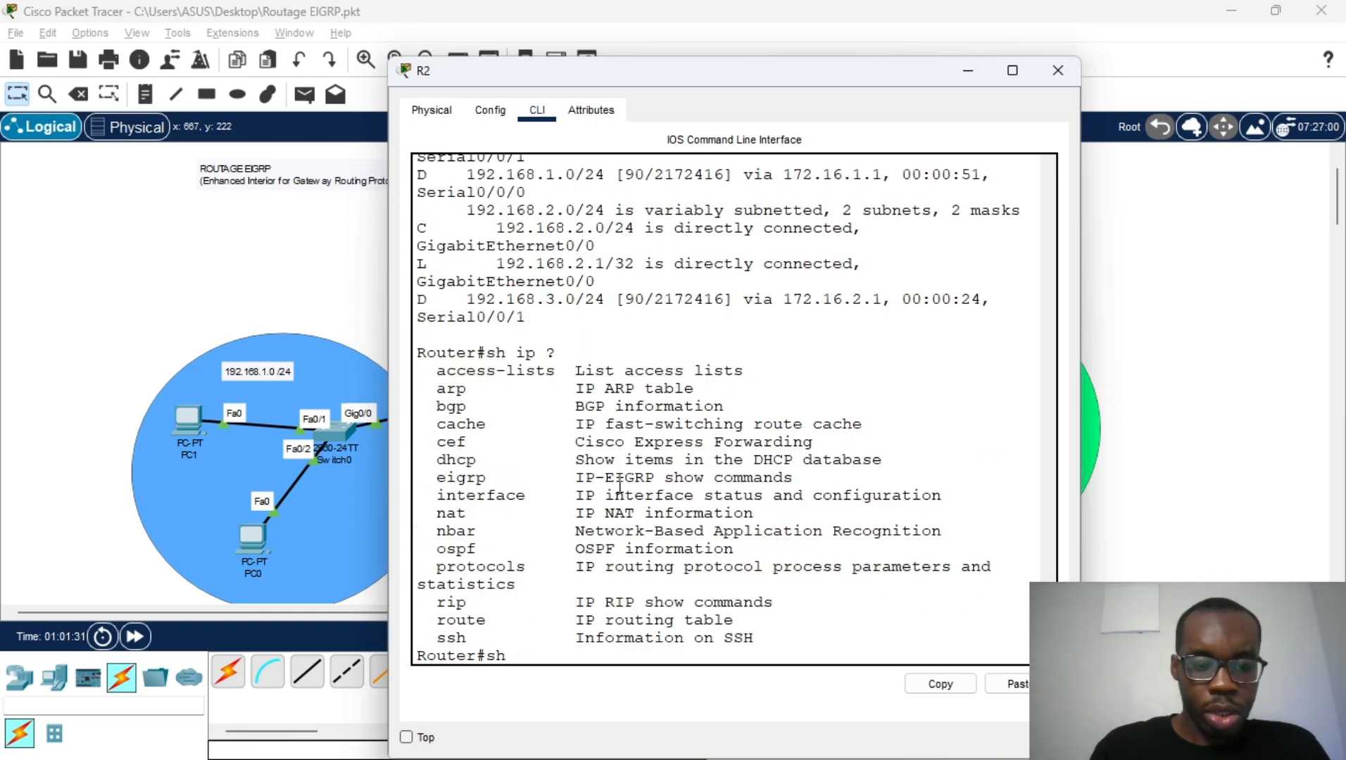
pyautogui.write('i')
pyautogui.press('Tab')
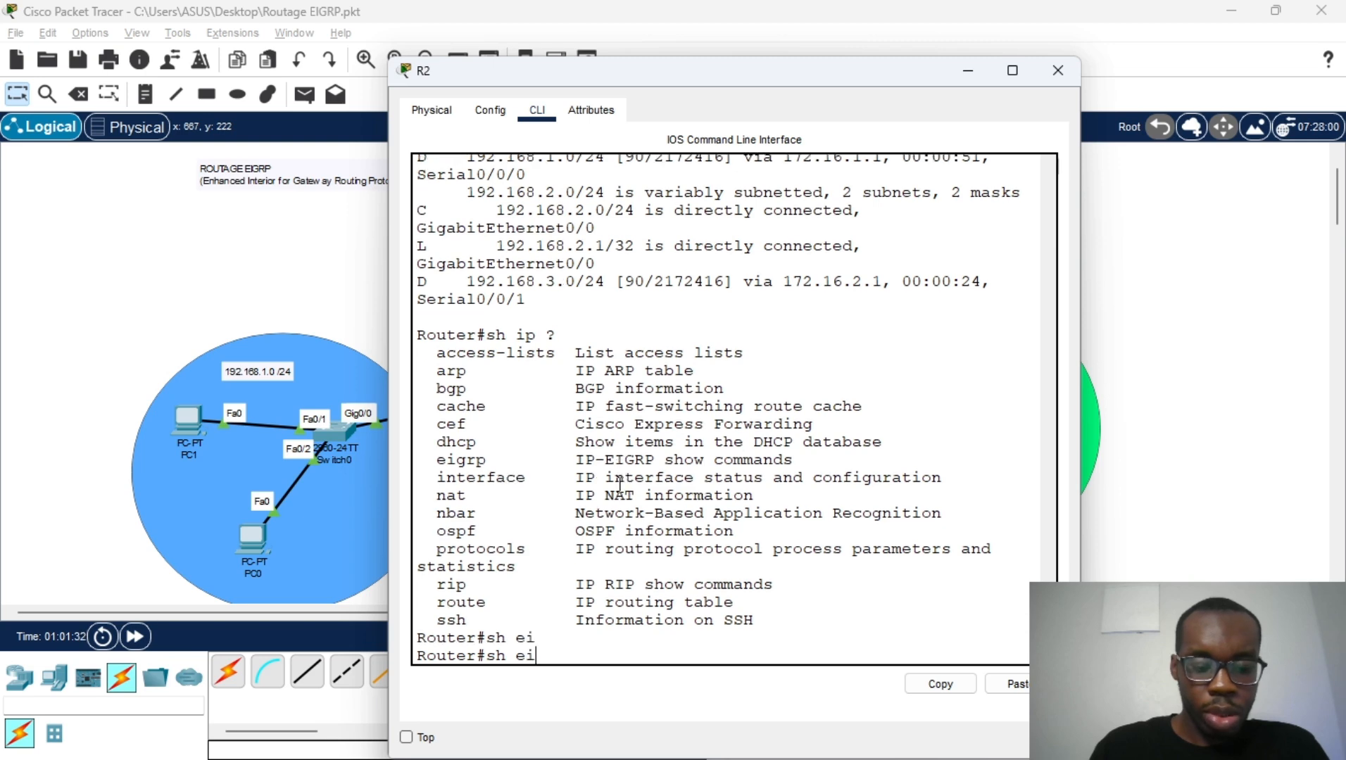
pyautogui.write('gr')
pyautogui.press('Tab')
pyautogui.press('BackSpace')
pyautogui.press('BackSpace')
pyautogui.press('BackSpace')
pyautogui.press('BackSpace')
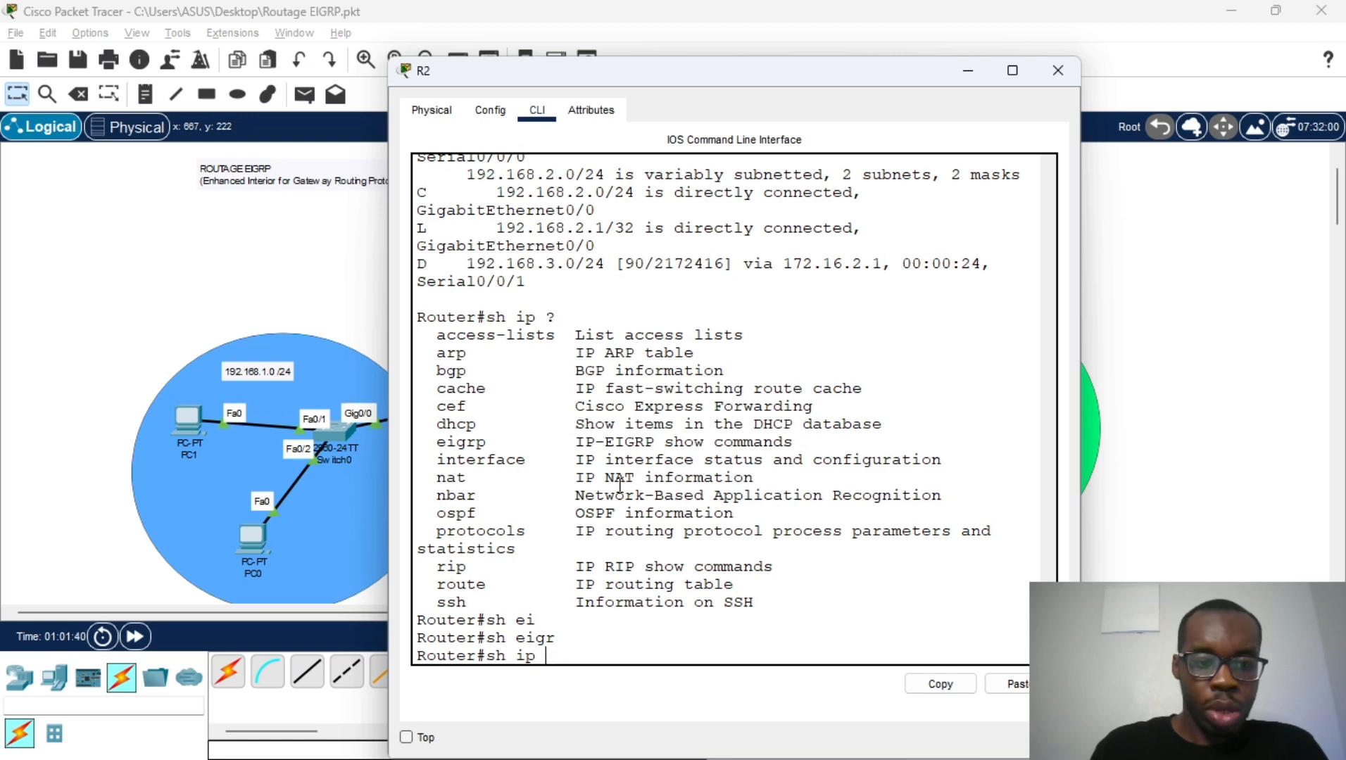
# Run "sh ip eigrp" on R2 and list the options for that command using "?"
pyautogui.write('ip ei')
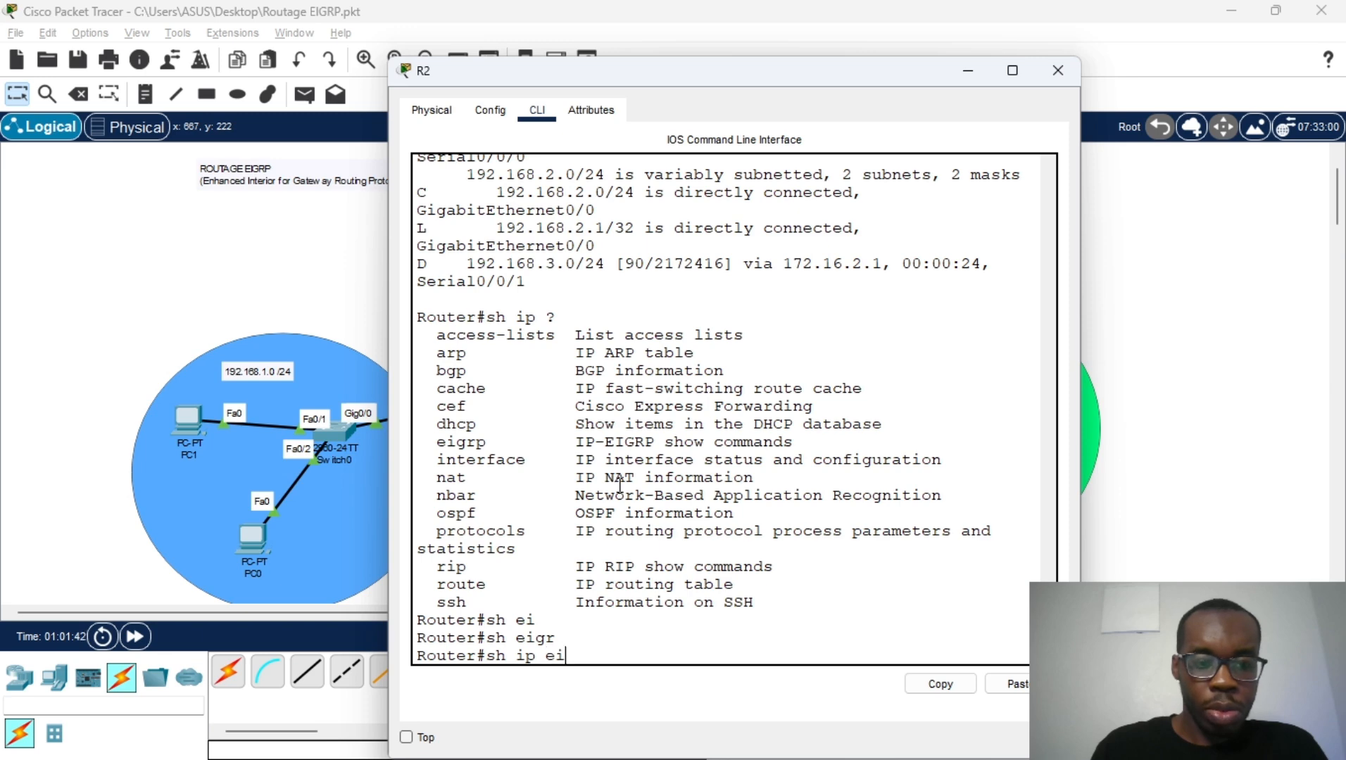
pyautogui.write('grp')
pyautogui.press('Return')
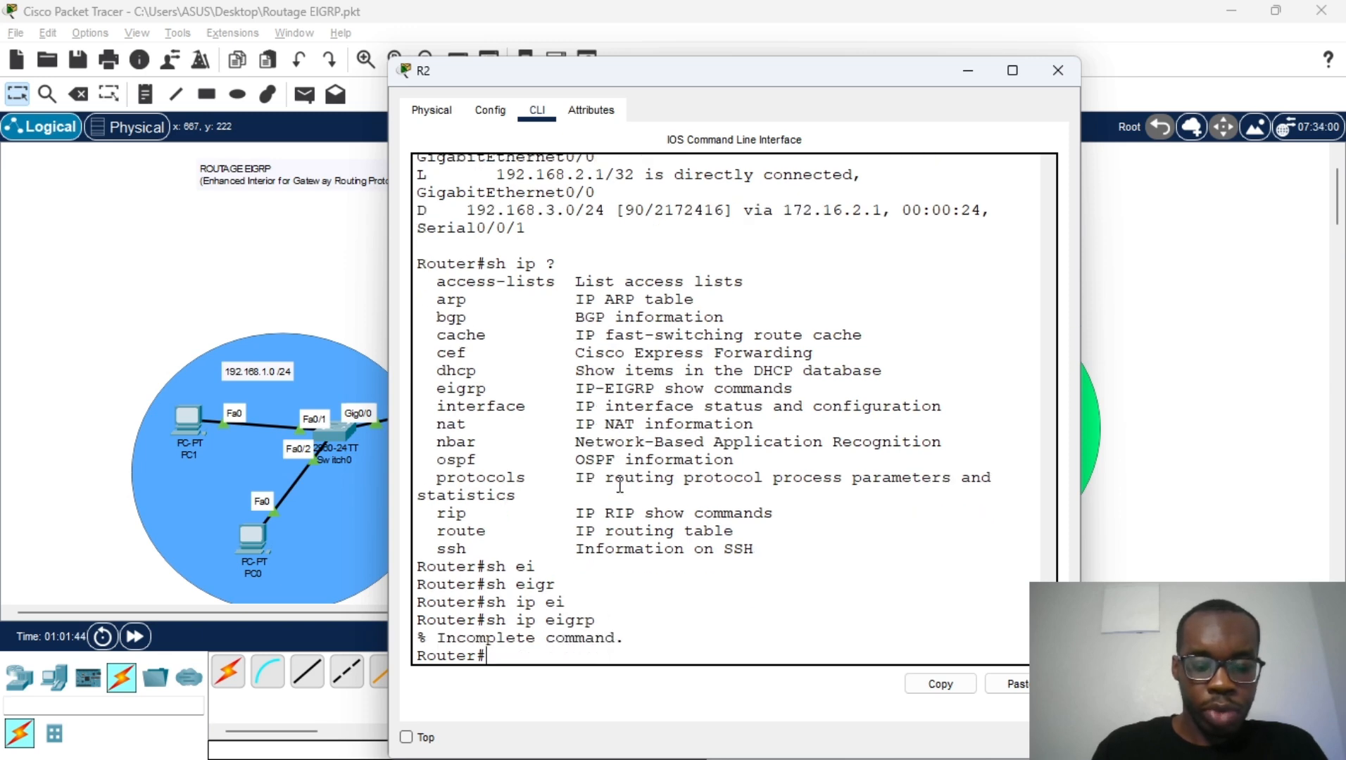
pyautogui.press('Up')
pyautogui.write('?')
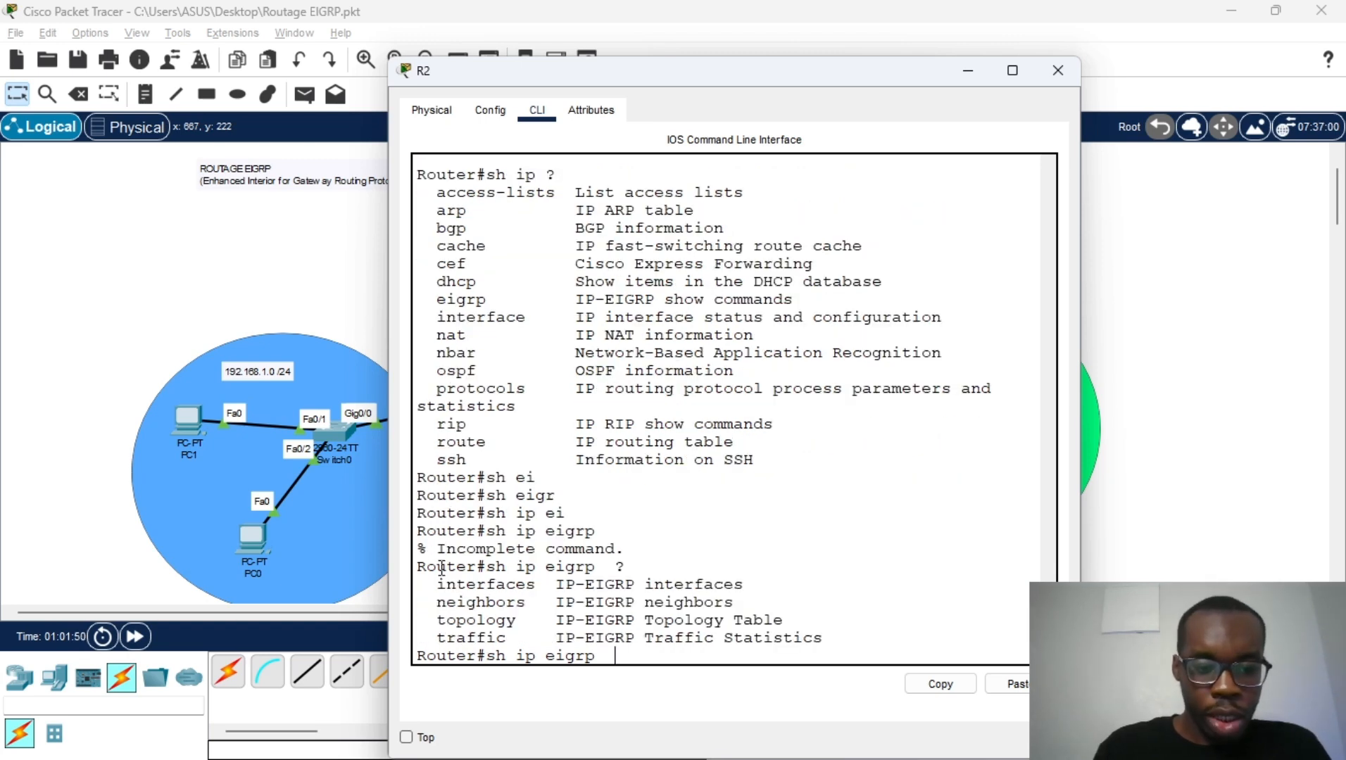
# Enlarge R2's window and display its EIGRP interfaces with "sh ip eigrp interfaces"
pyautogui.click(1012, 71)
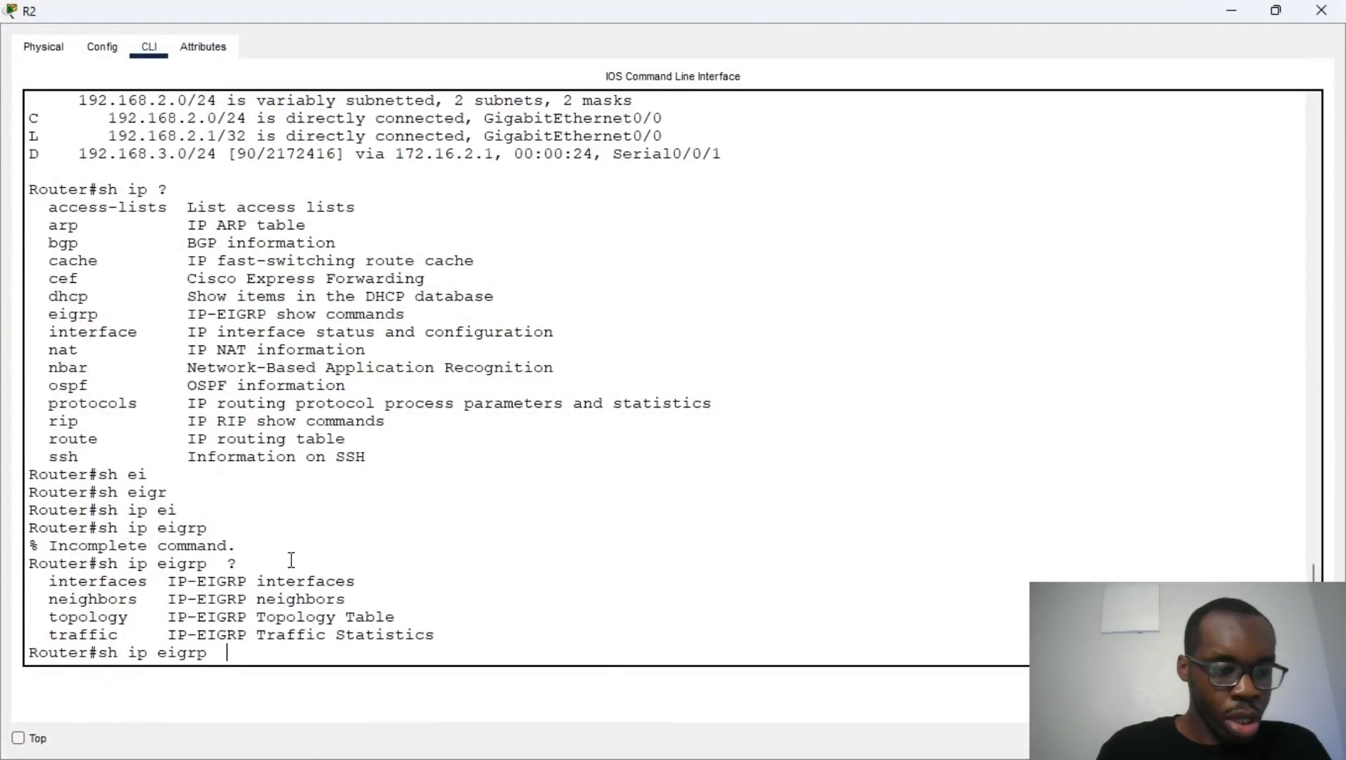
pyautogui.write('nte')
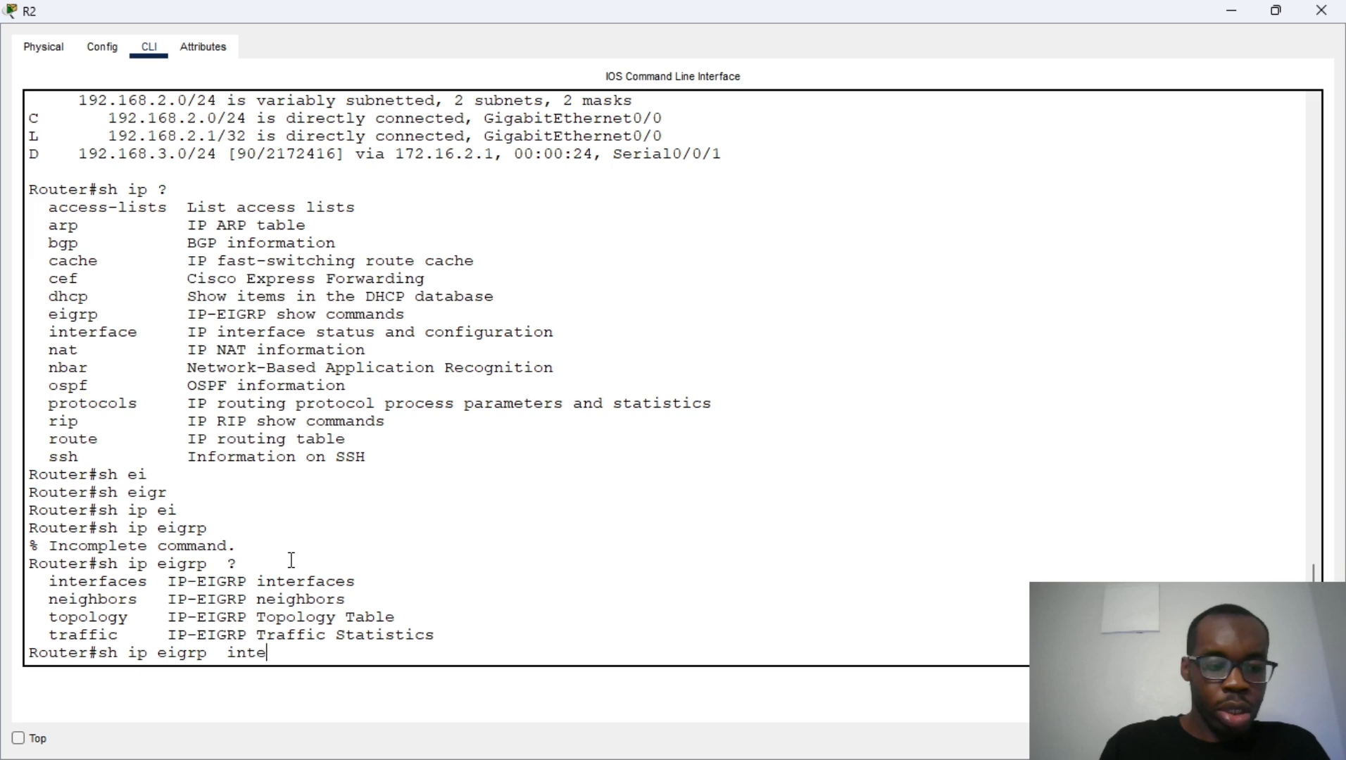
pyautogui.write('r')
pyautogui.press('Tab')
pyautogui.press('Return')
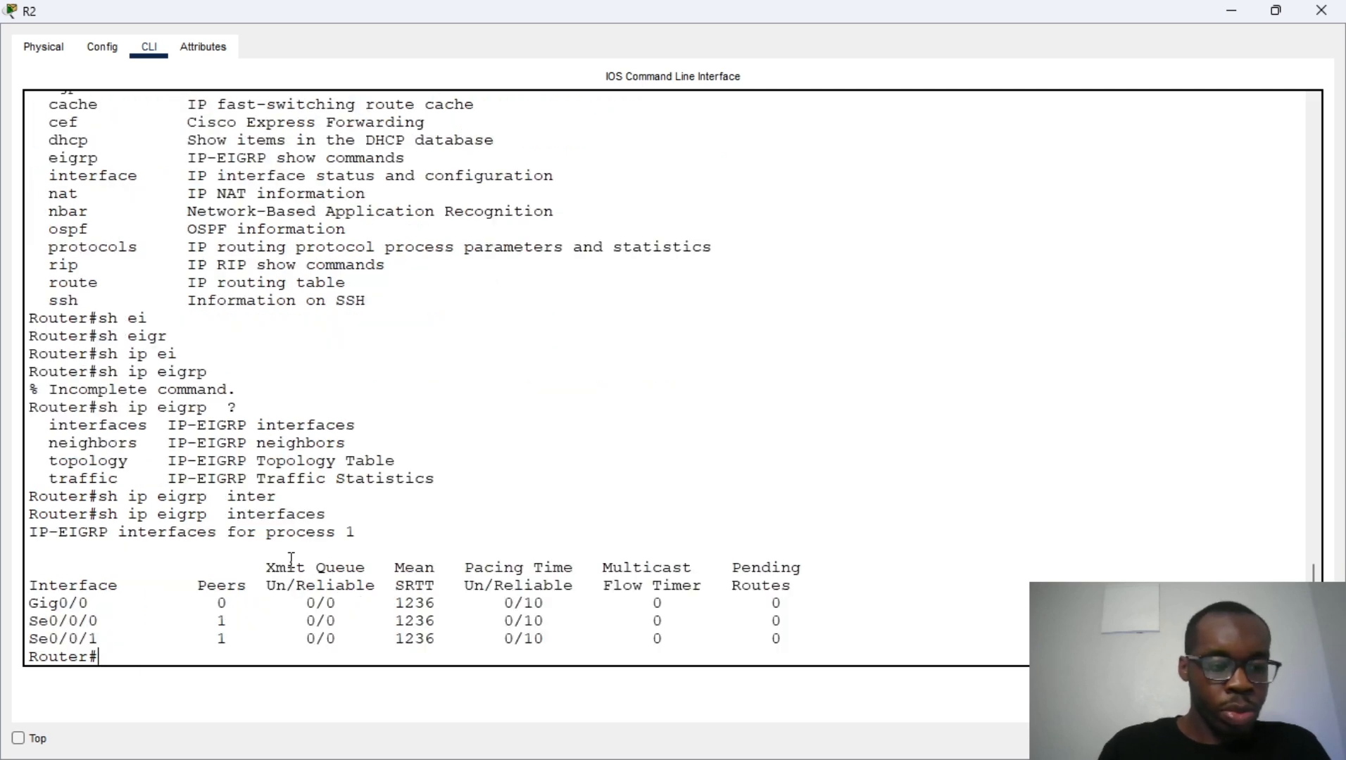
# Display R2's EIGRP neighbors by changing the previous command to "sh ip eigrp neighbors"
pyautogui.press('Up')
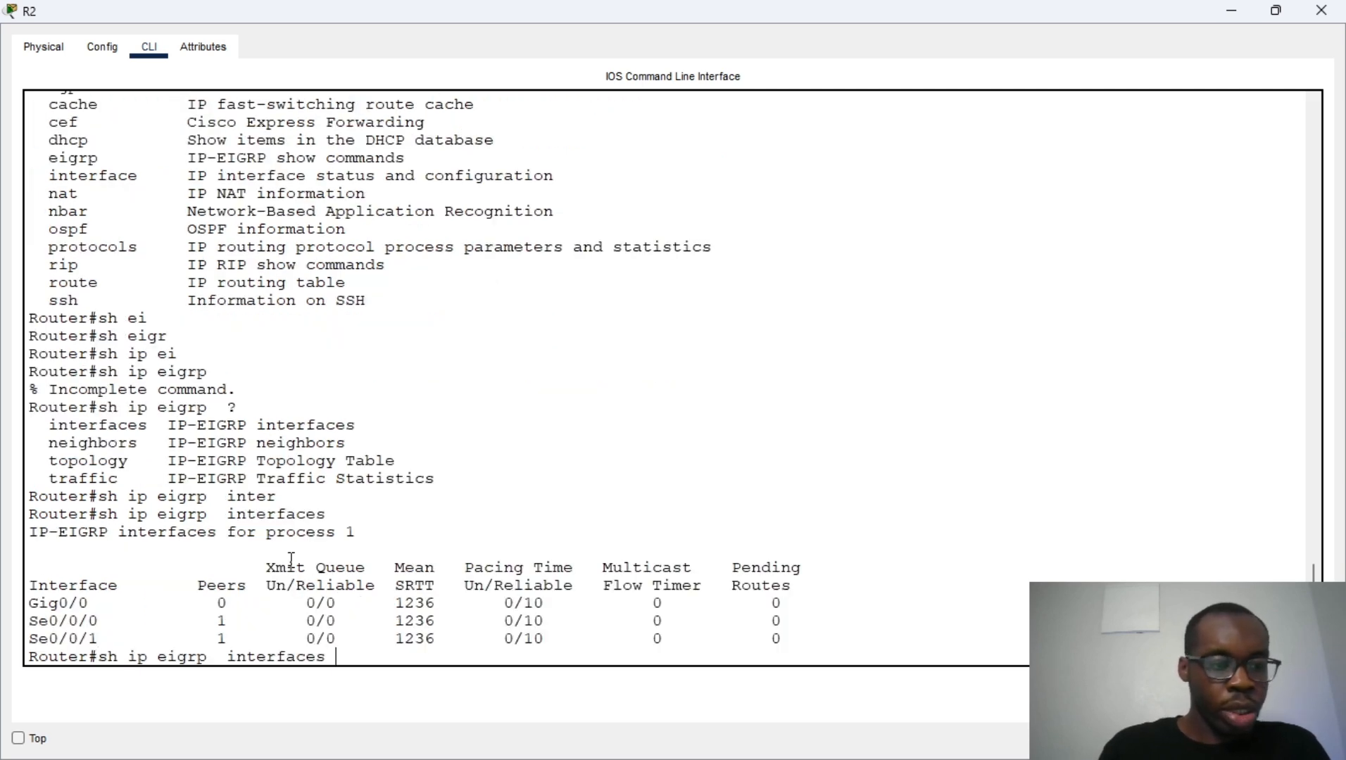
pyautogui.press('BackSpace')
pyautogui.press('BackSpace')
pyautogui.press('BackSpace')
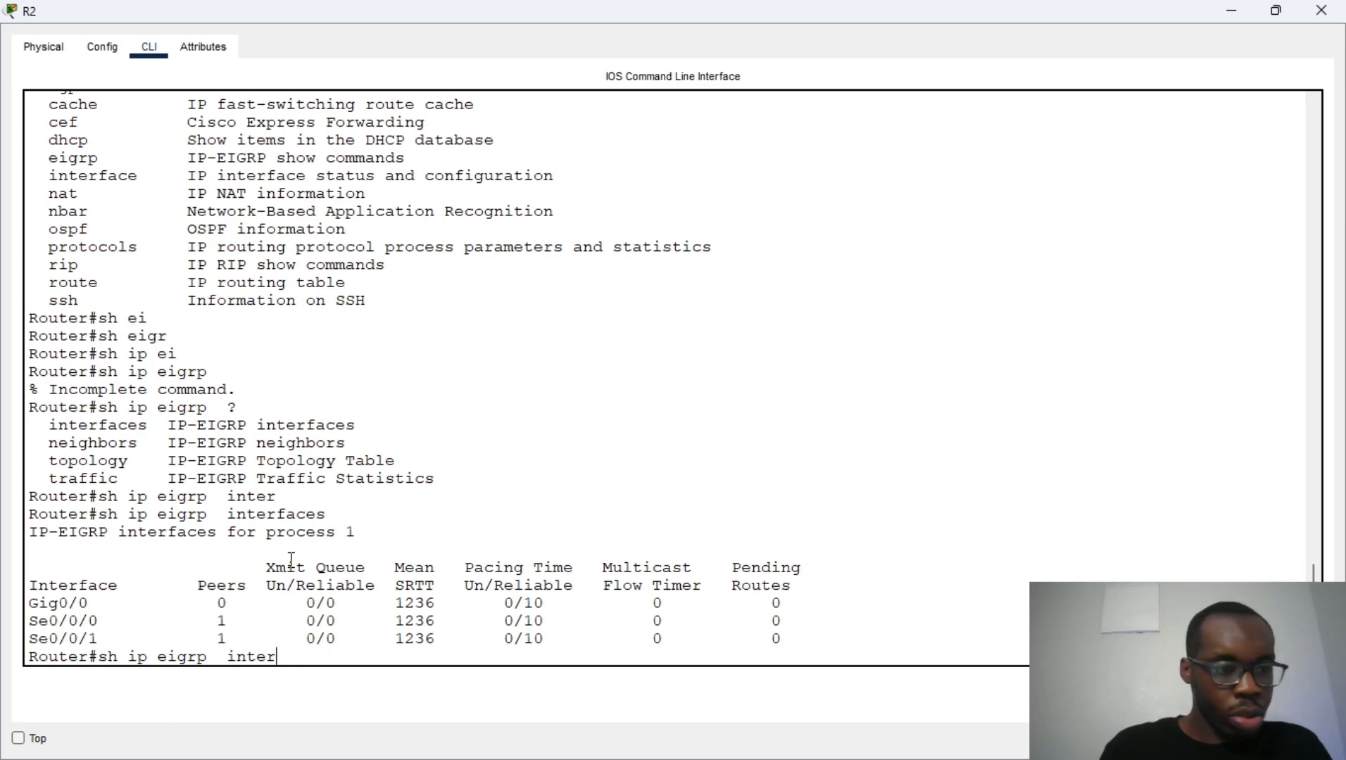
pyautogui.press('BackSpace')
pyautogui.write('ne')
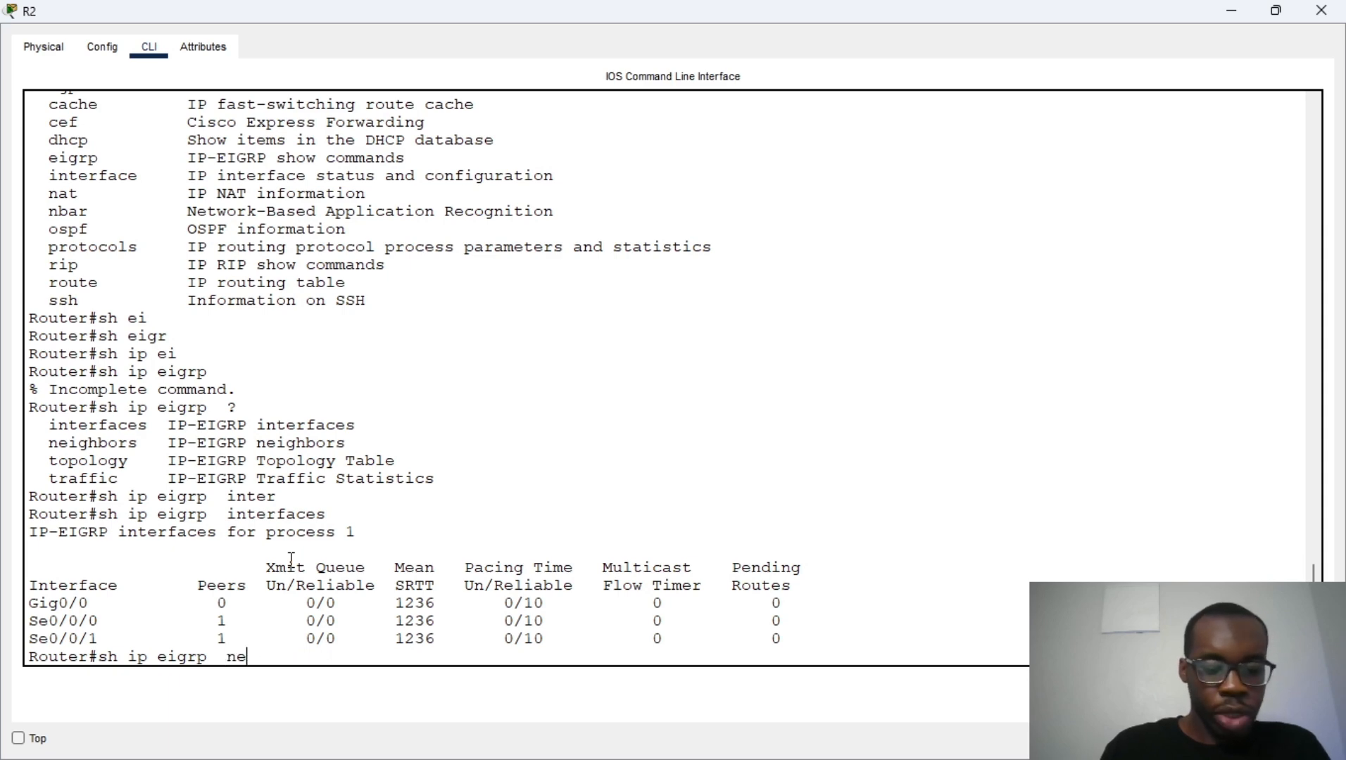
pyautogui.write('i')
pyautogui.press('Tab')
pyautogui.press('Return')
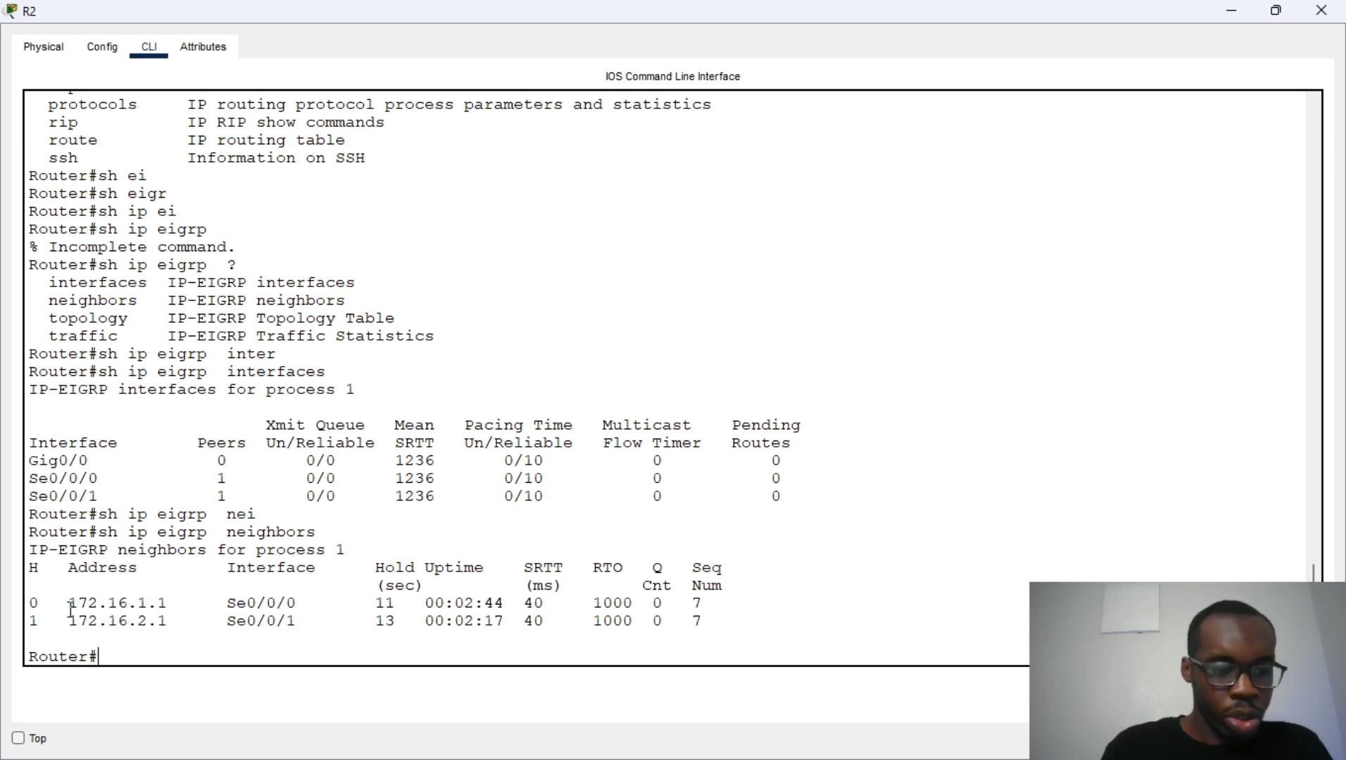
# Display R2's EIGRP topology table by changing the previous command to "sh ip eigrp topology"
pyautogui.moveTo(74, 608)
pyautogui.mouseDown()
pyautogui.moveTo(166, 603)
pyautogui.moveTo(80, 620)
pyautogui.mouseUp()
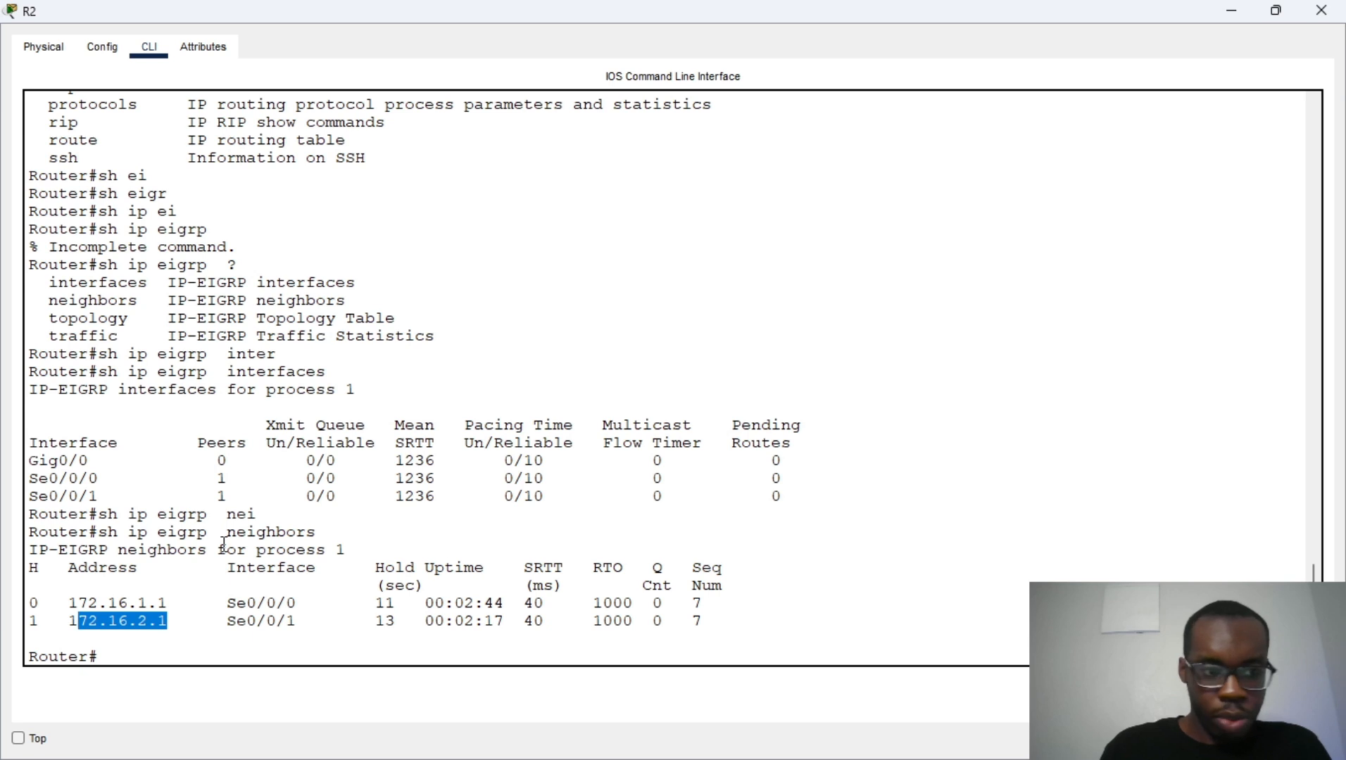
pyautogui.press('Up')
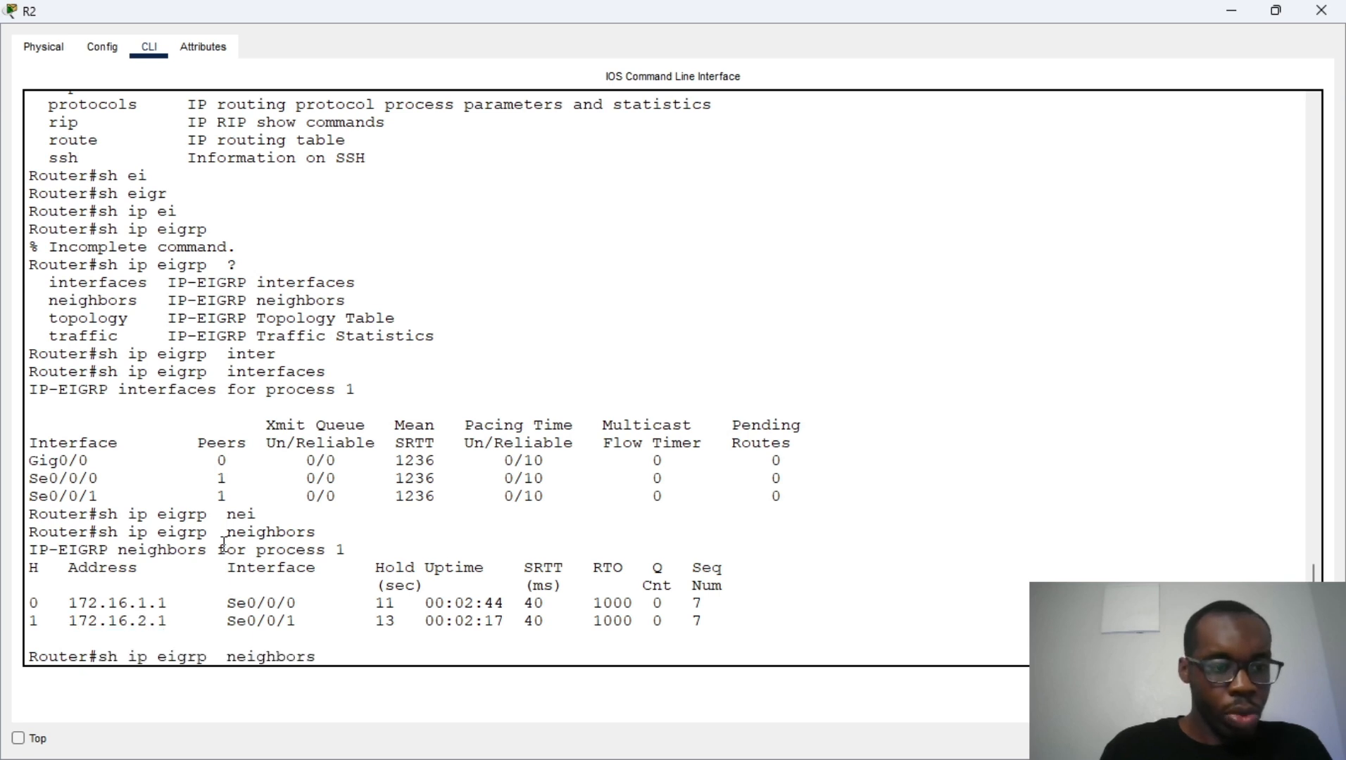
pyautogui.press('BackSpace')
pyautogui.press('BackSpace')
pyautogui.press('BackSpace')
pyautogui.press('BackSpace')
pyautogui.press('BackSpace')
pyautogui.press('BackSpace')
pyautogui.press('BackSpace')
pyautogui.press('BackSpace')
pyautogui.press('BackSpace')
pyautogui.press('BackSpace')
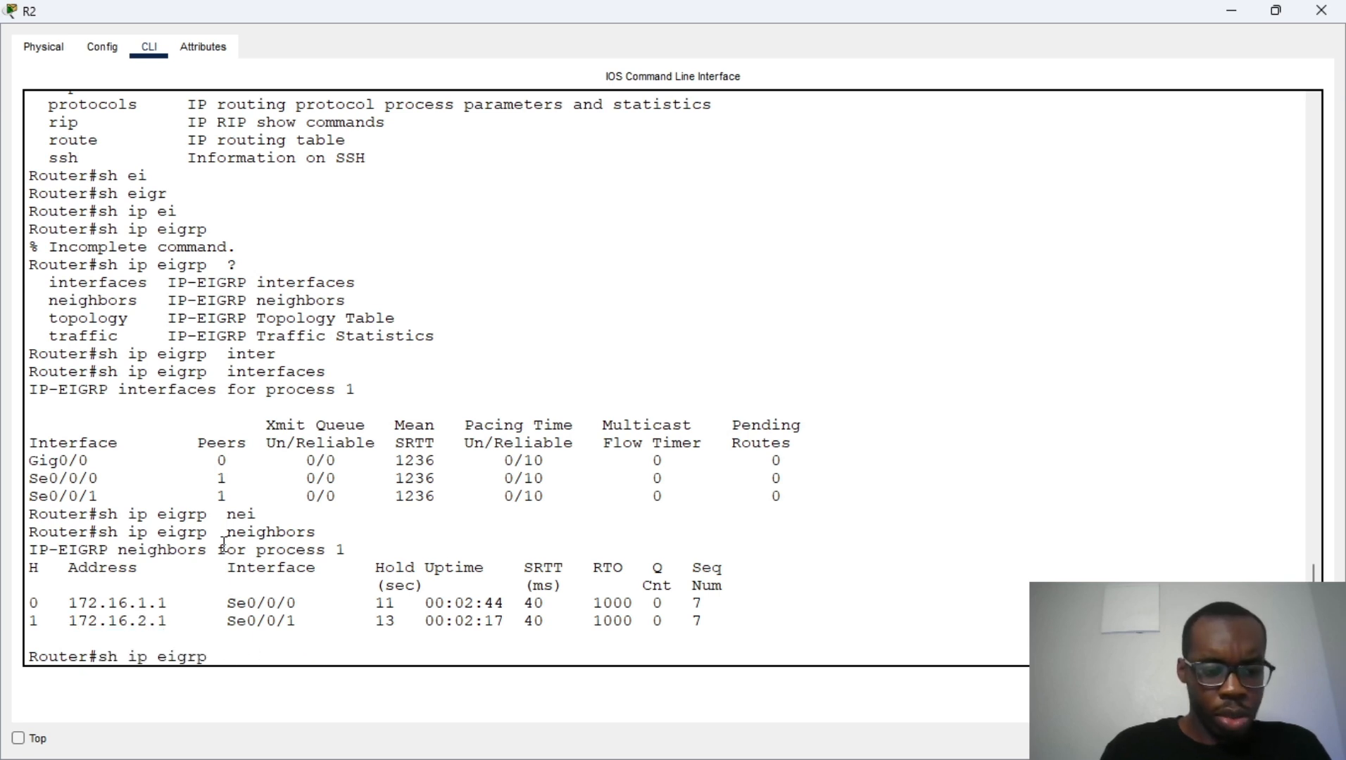
pyautogui.write('topo')
pyautogui.press('Tab')
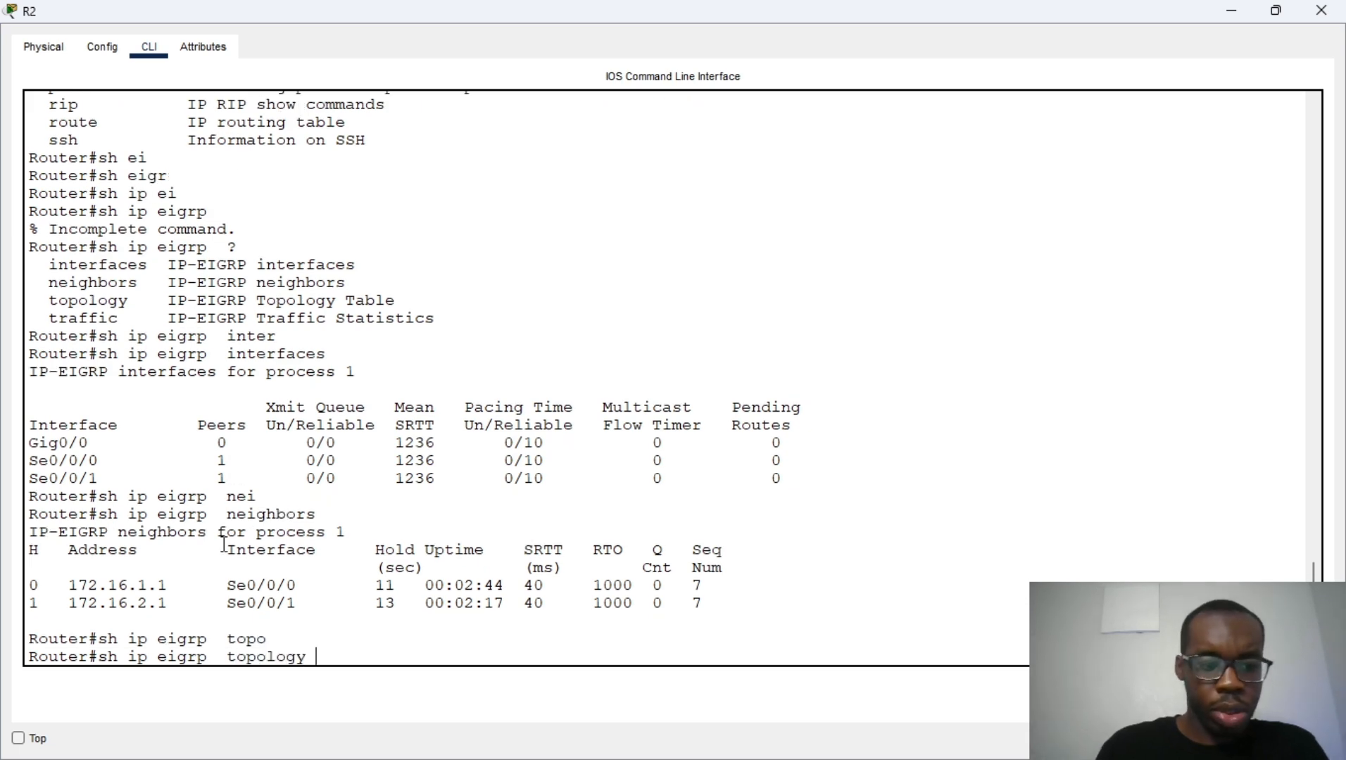
pyautogui.press('Return')
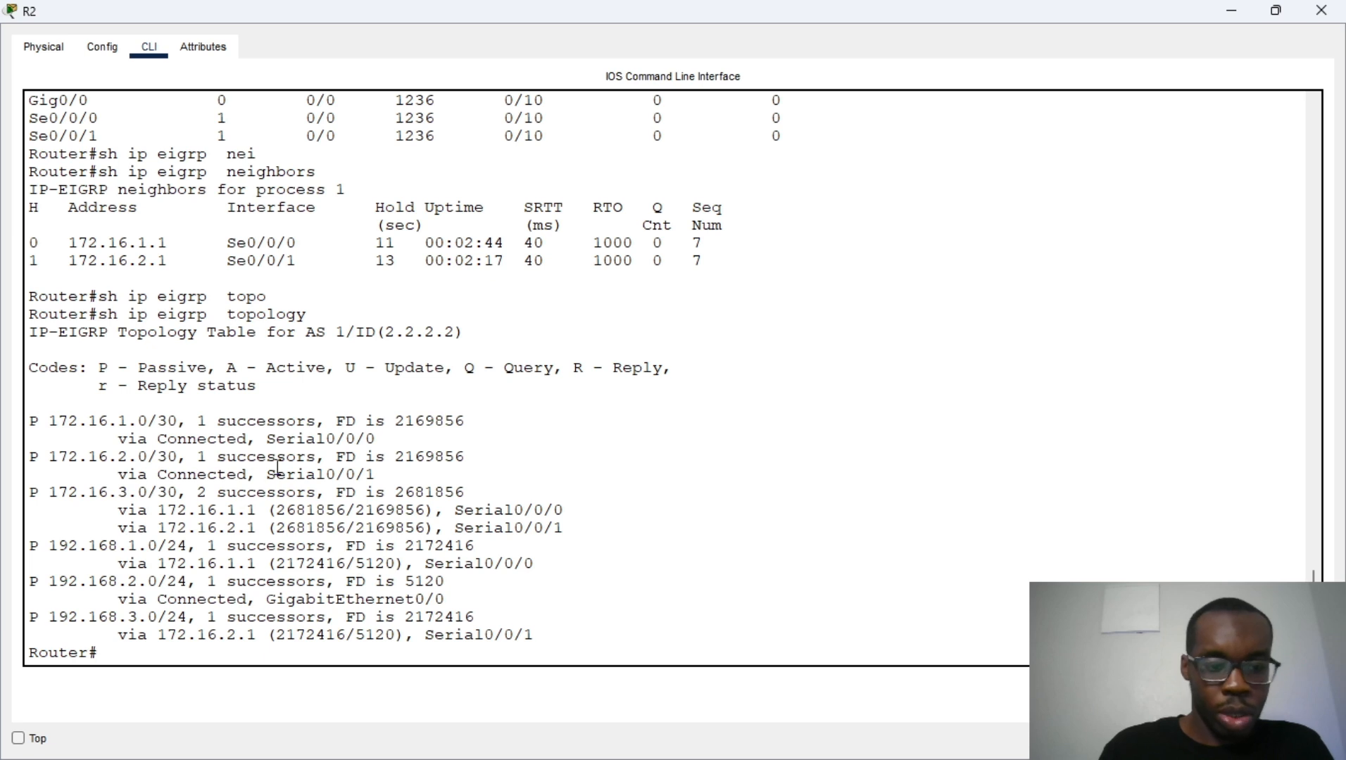
pyautogui.press('Return')
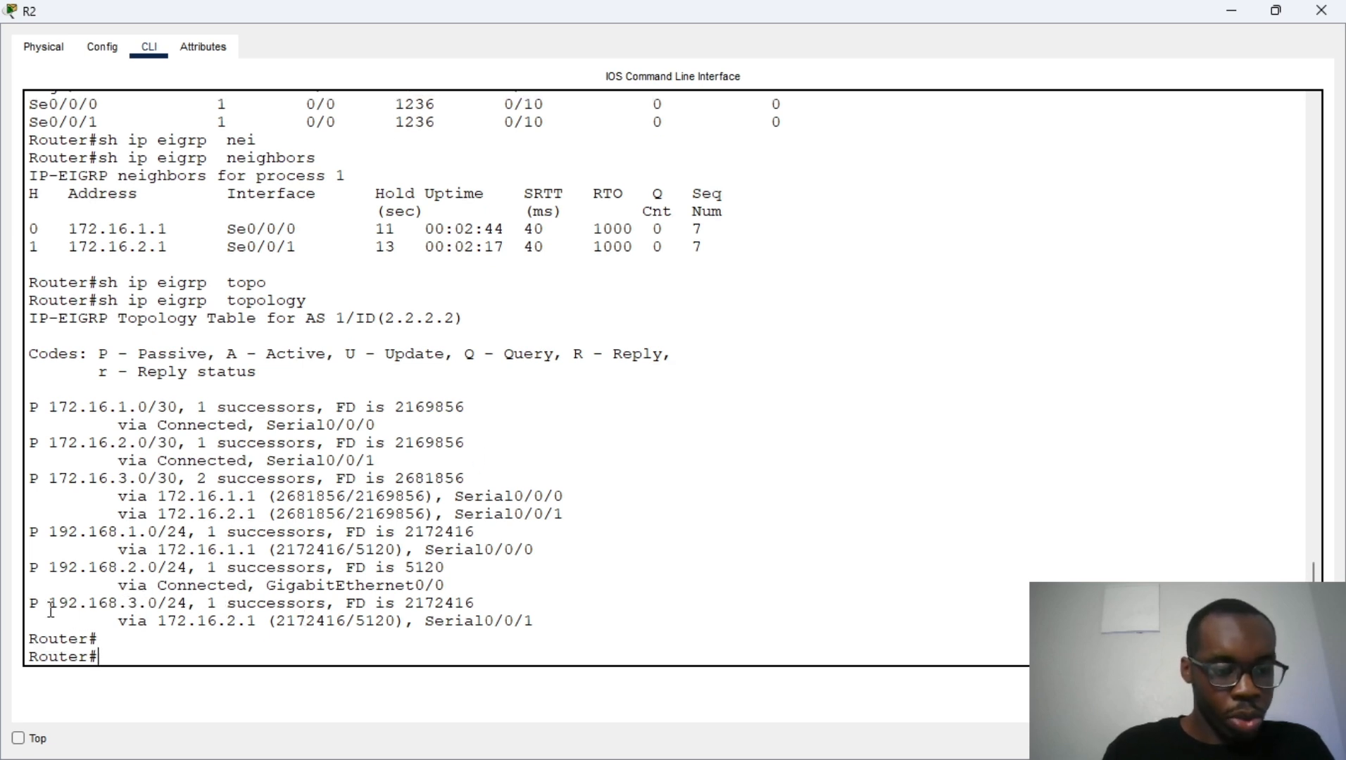
# Examine the 192.168.3.0, 192.168.2.0, 192.168.1.0 and 172.16.3.0 entries in R2's topology table, and compare them with the network diagram
pyautogui.moveTo(49, 603); pyautogui.dragTo(158, 603)
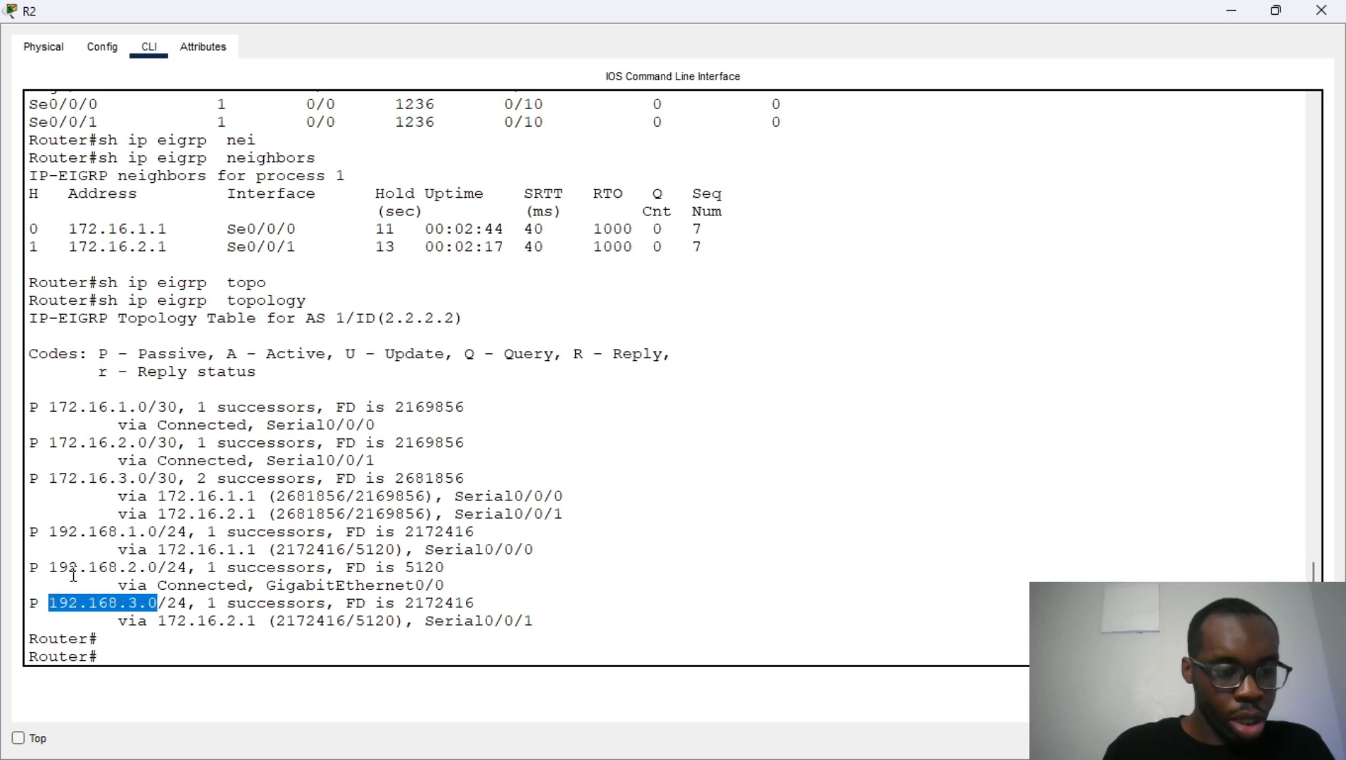
pyautogui.moveTo(58, 568); pyautogui.dragTo(187, 569)
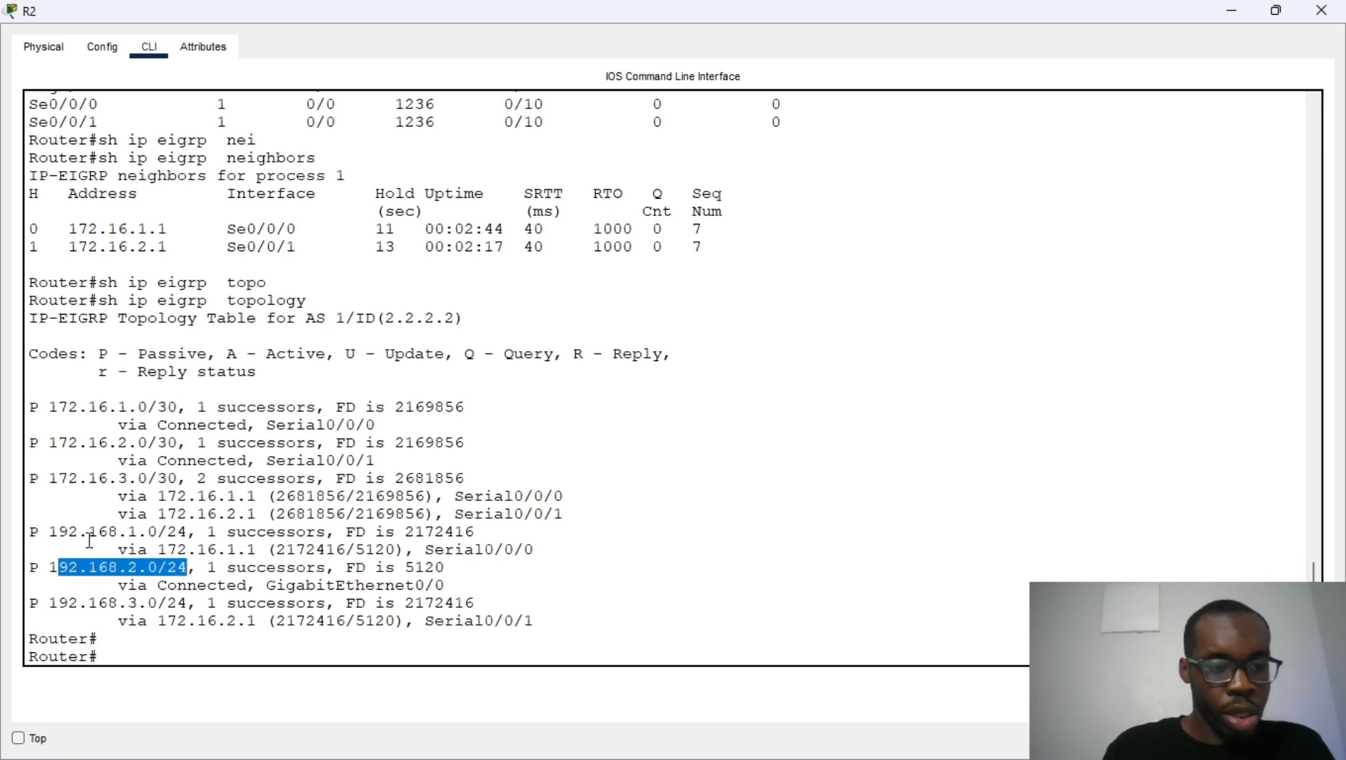
pyautogui.moveTo(79, 533); pyautogui.dragTo(194, 537)
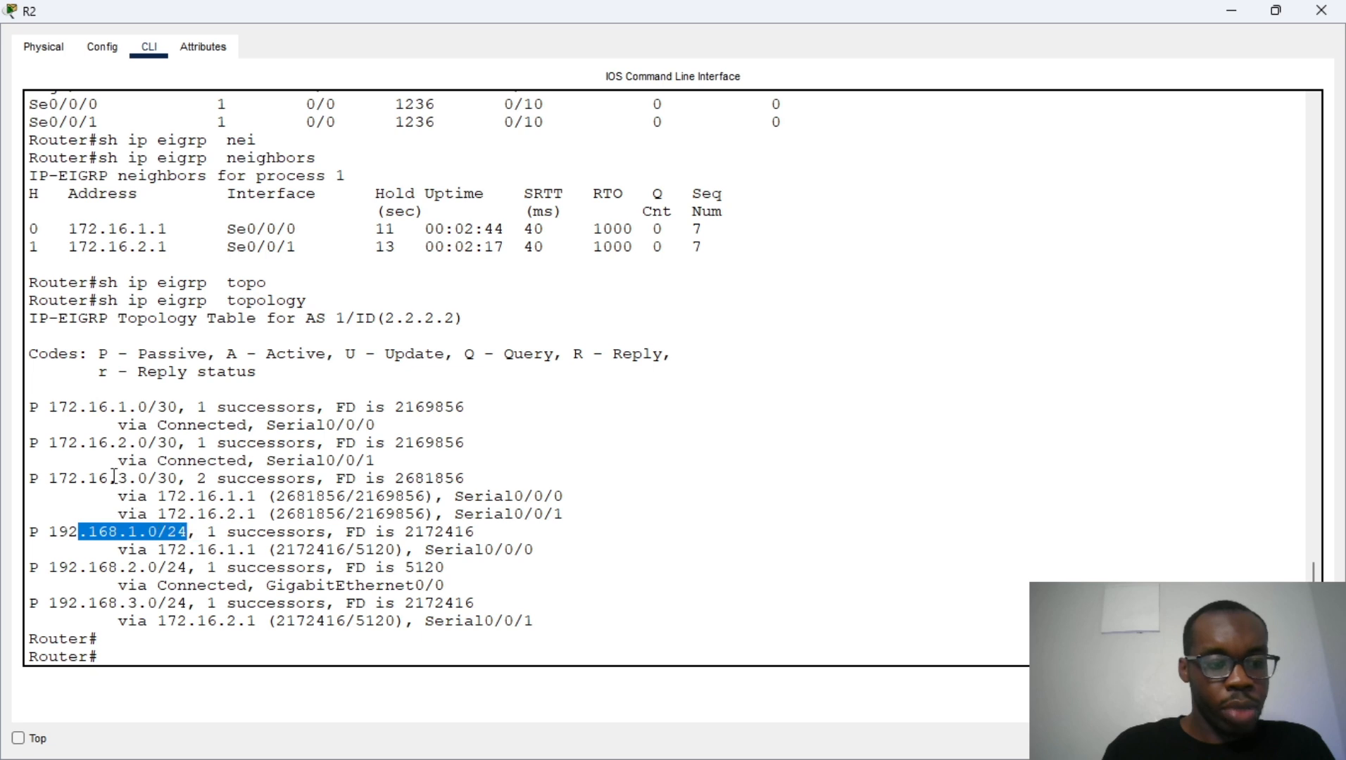
pyautogui.moveTo(51, 478); pyautogui.dragTo(213, 483)
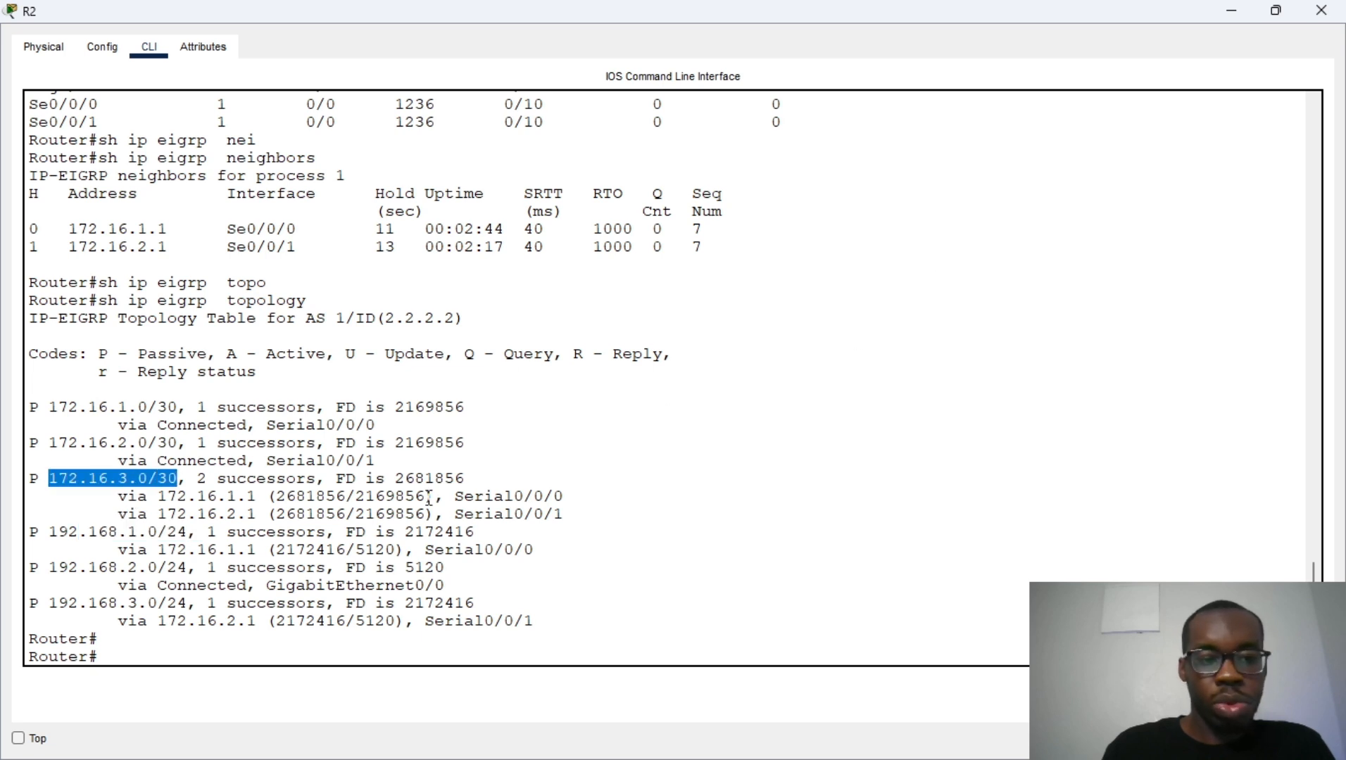
pyautogui.click(1310, 10)
pyautogui.scroll(2, 619, 335)
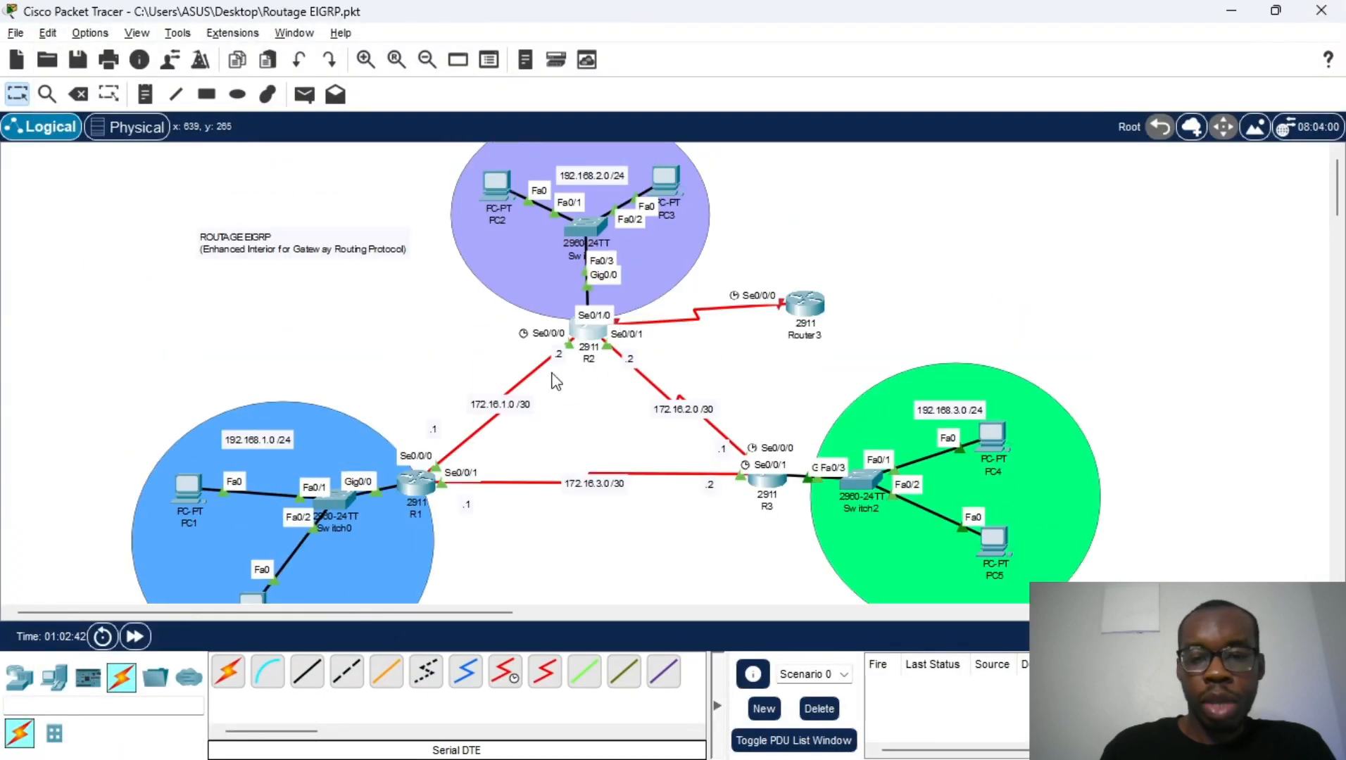
pyautogui.scroll(-2, 515, 366)
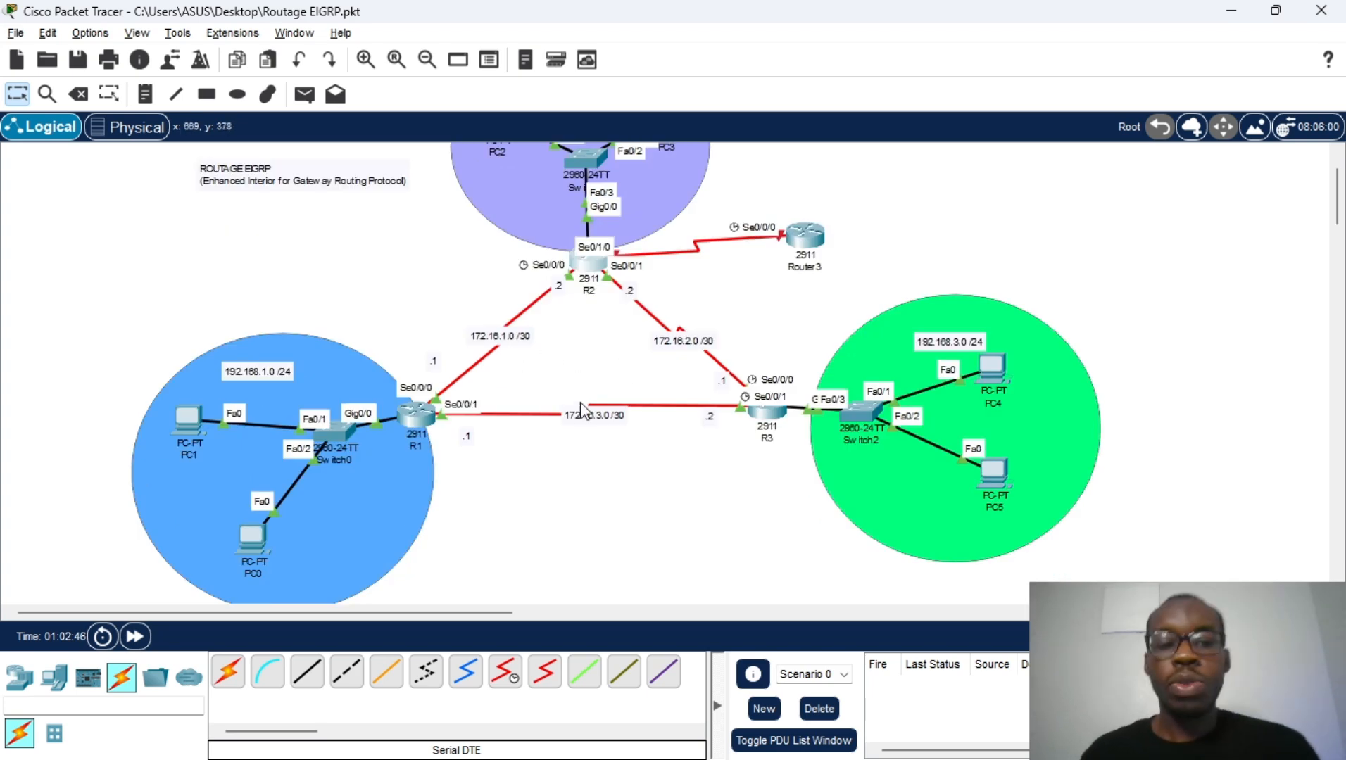
# Reopen R2's command line and enter EIGRP configuration mode for autonomous system 1 using "conf t" and "router eigrp 1"
pyautogui.scroll(2, 573, 380)
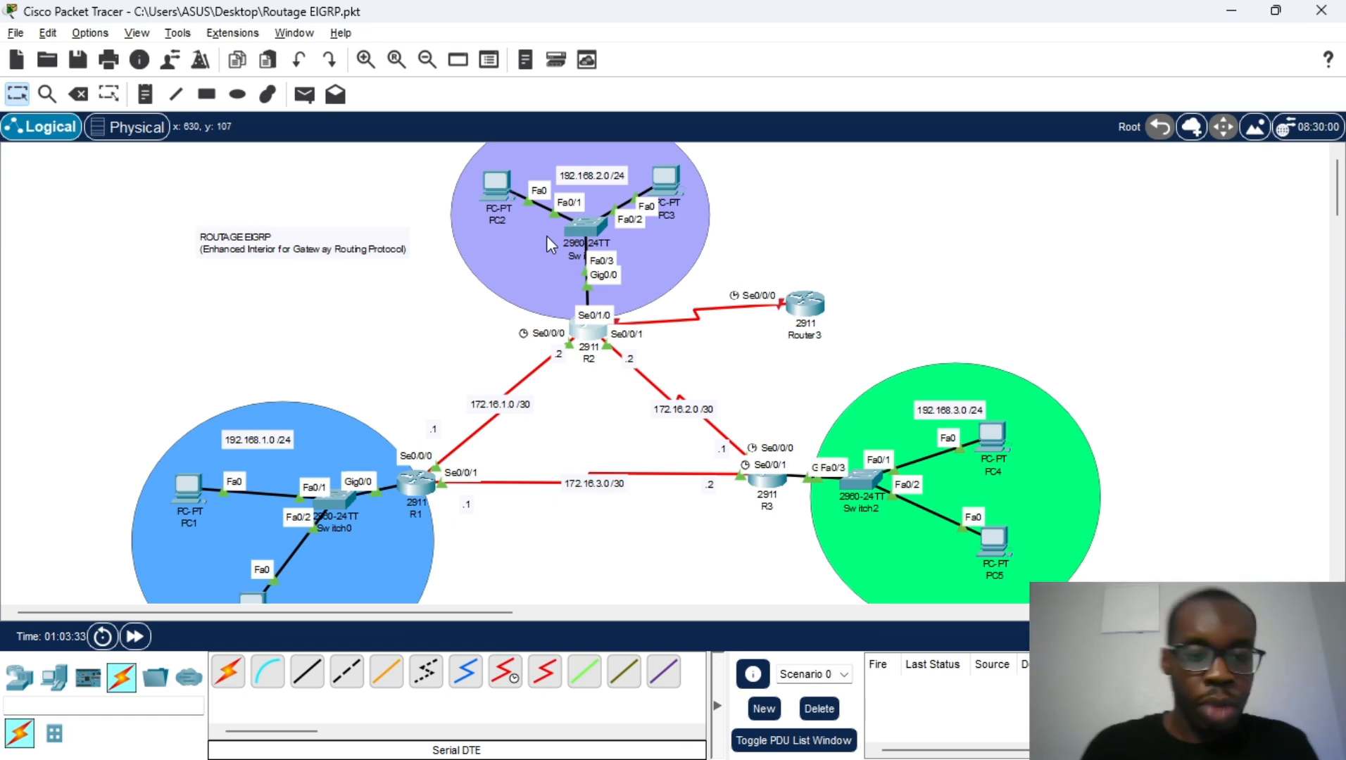
pyautogui.click(580, 333)
pyautogui.click(636, 349)
pyautogui.press('Return')
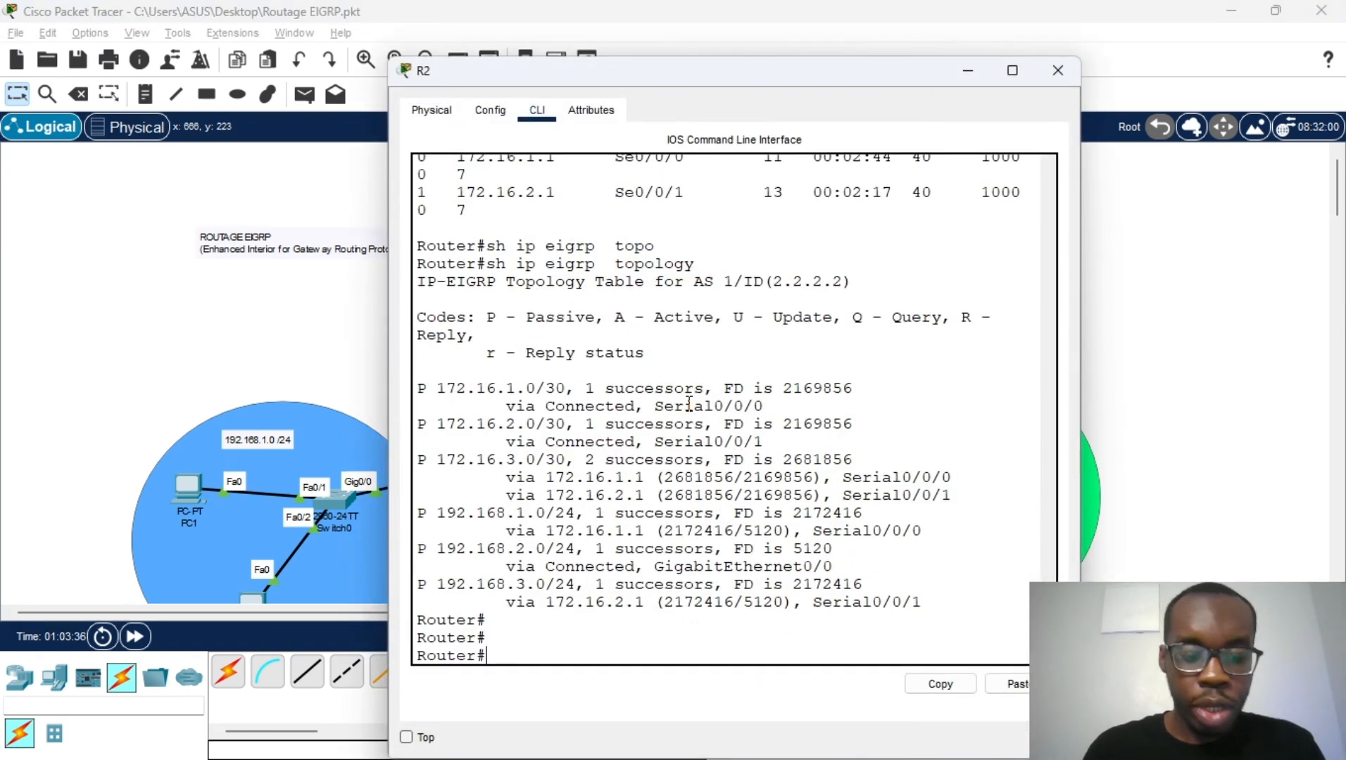
pyautogui.write('con')
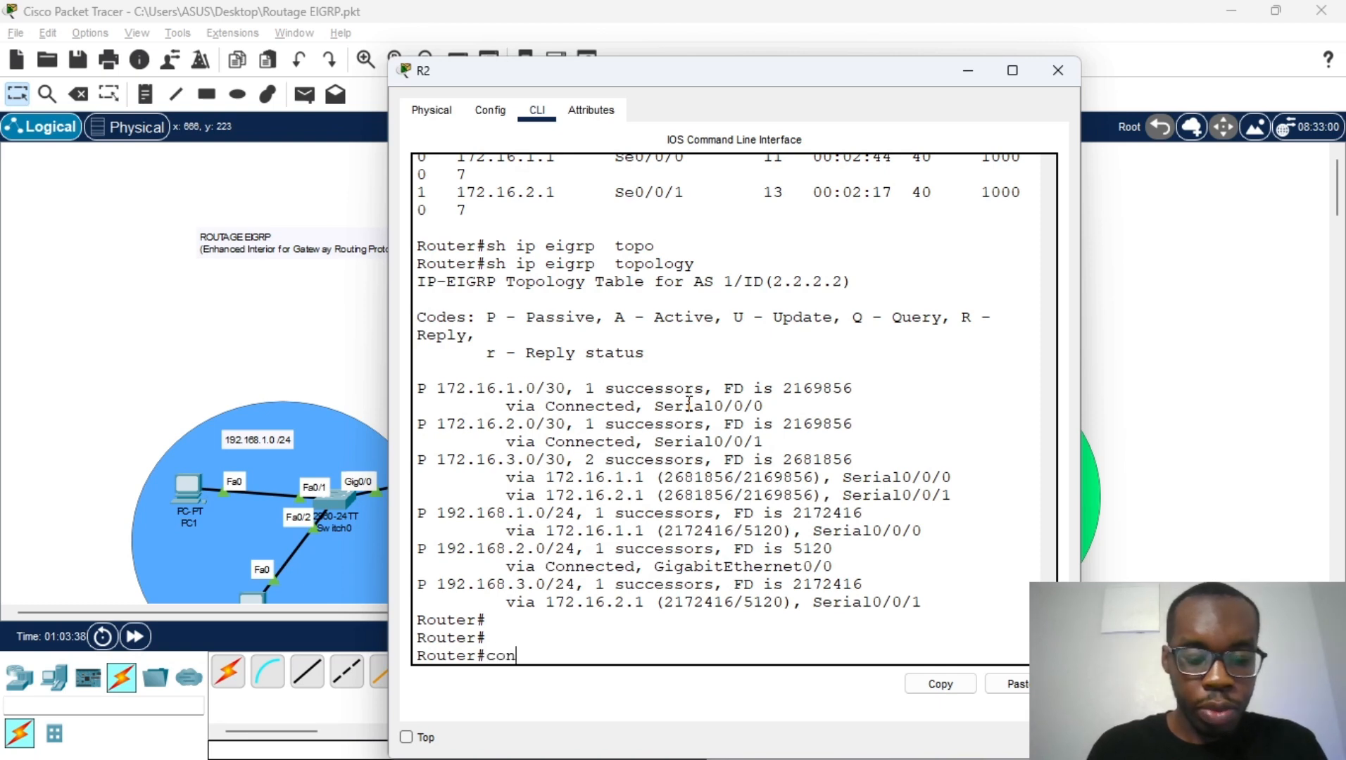
pyautogui.write('f t')
pyautogui.press('Return')
pyautogui.write('rou')
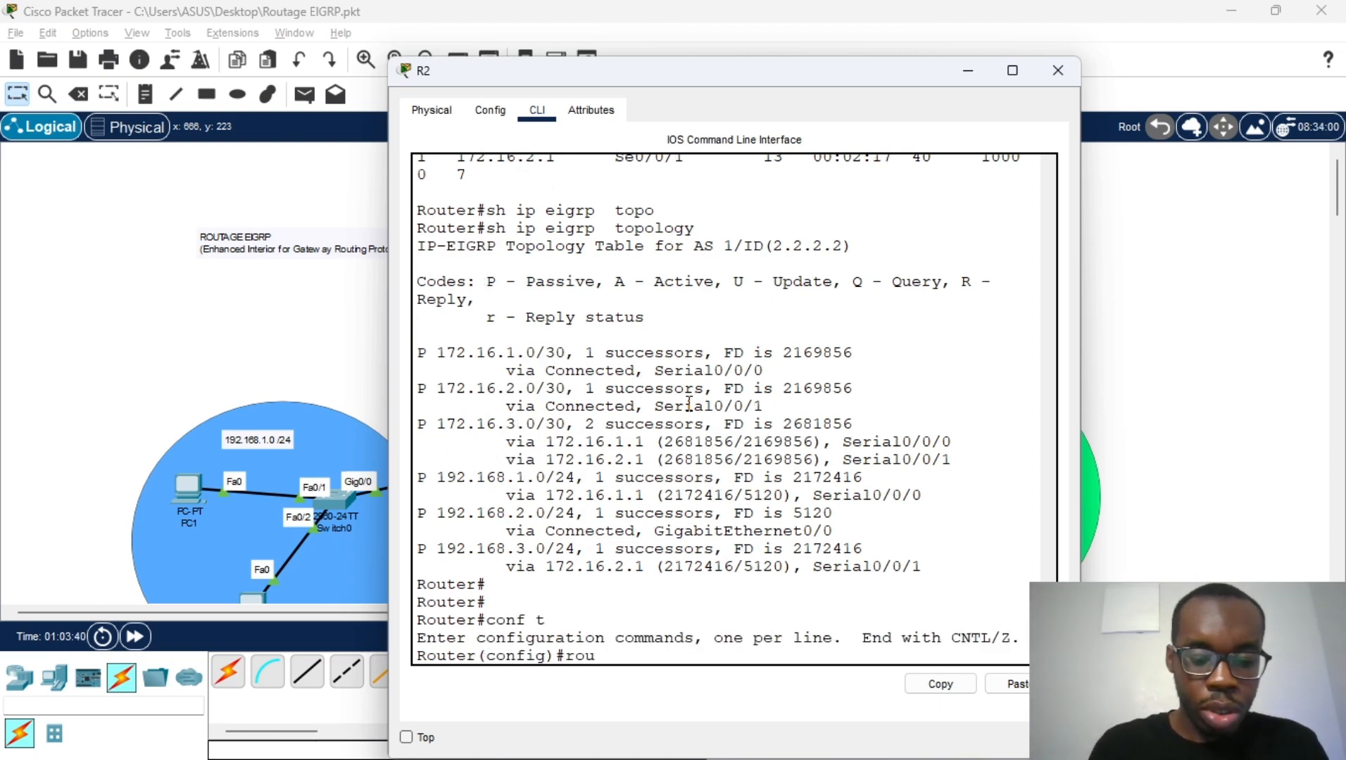
pyautogui.press('Tab')
pyautogui.write('ei')
pyautogui.press('Tab')
pyautogui.write('1')
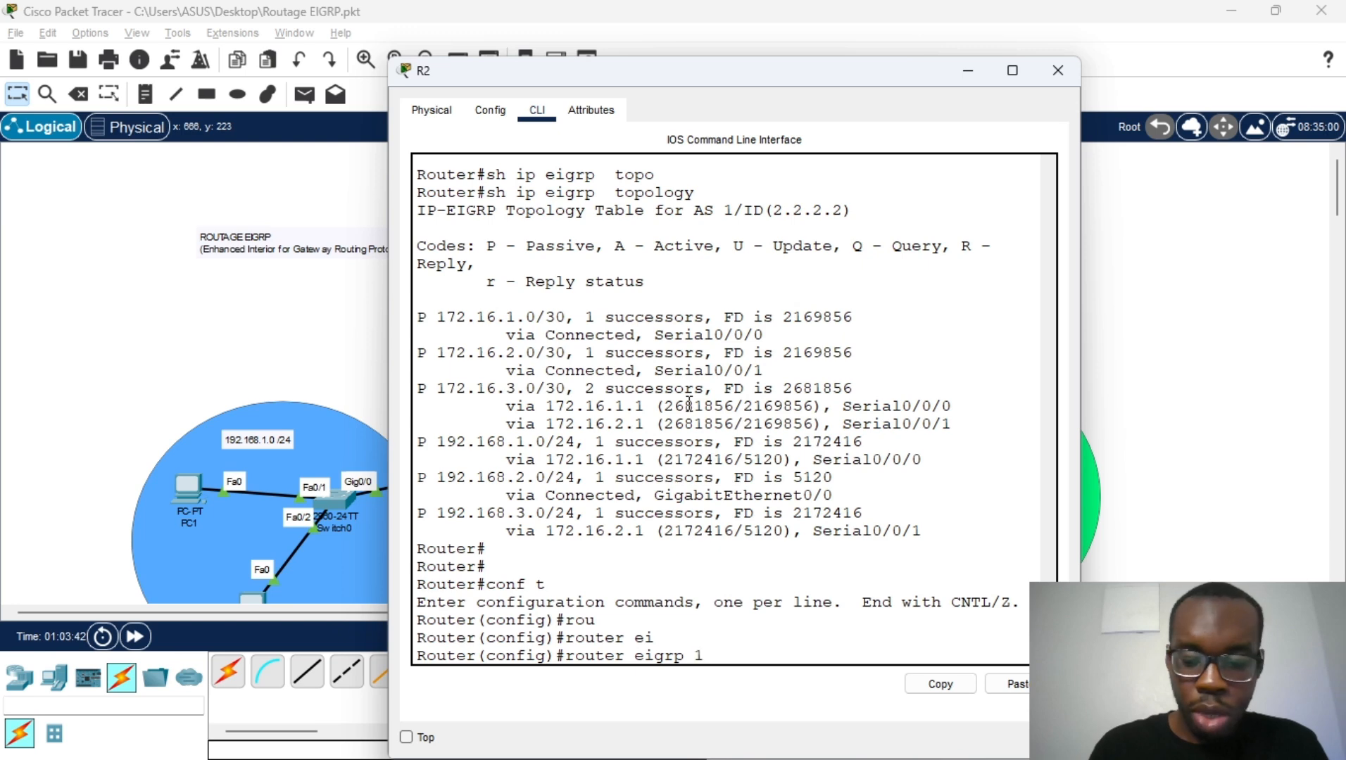
pyautogui.press('Return')
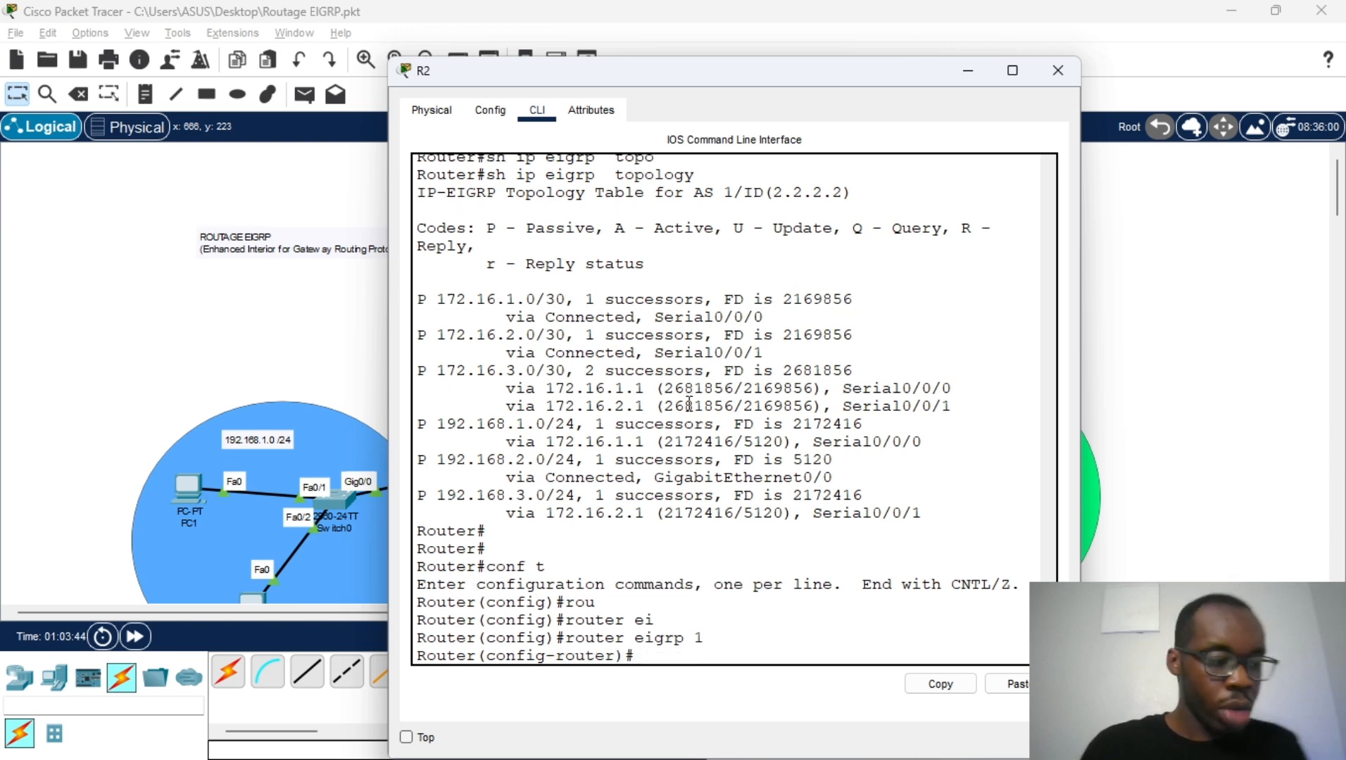
# List the passive-interface options on R2, make its LAN interface passive with "passive-interface g 0/0", and close R2's window
pyautogui.write('o')
pyautogui.write('pa')
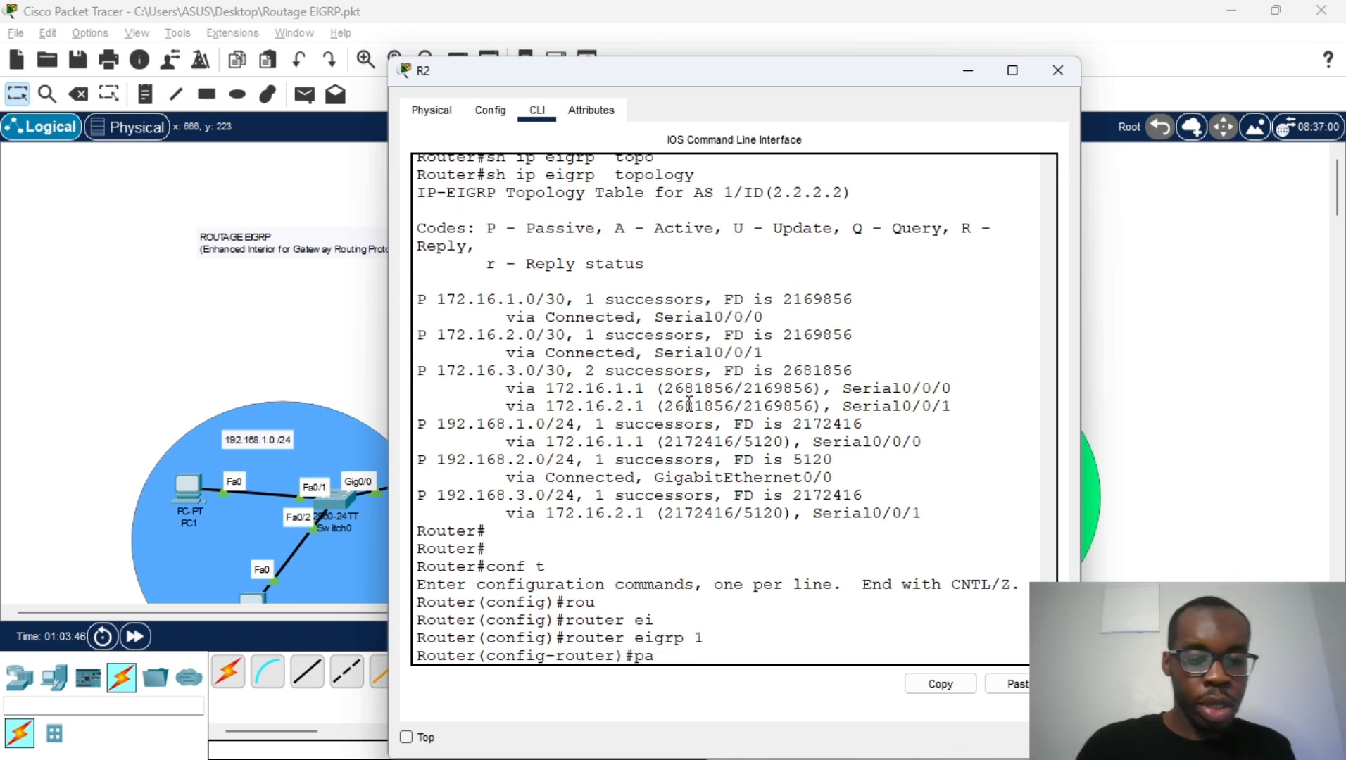
pyautogui.write('ss')
pyautogui.press('Tab')
pyautogui.write('int')
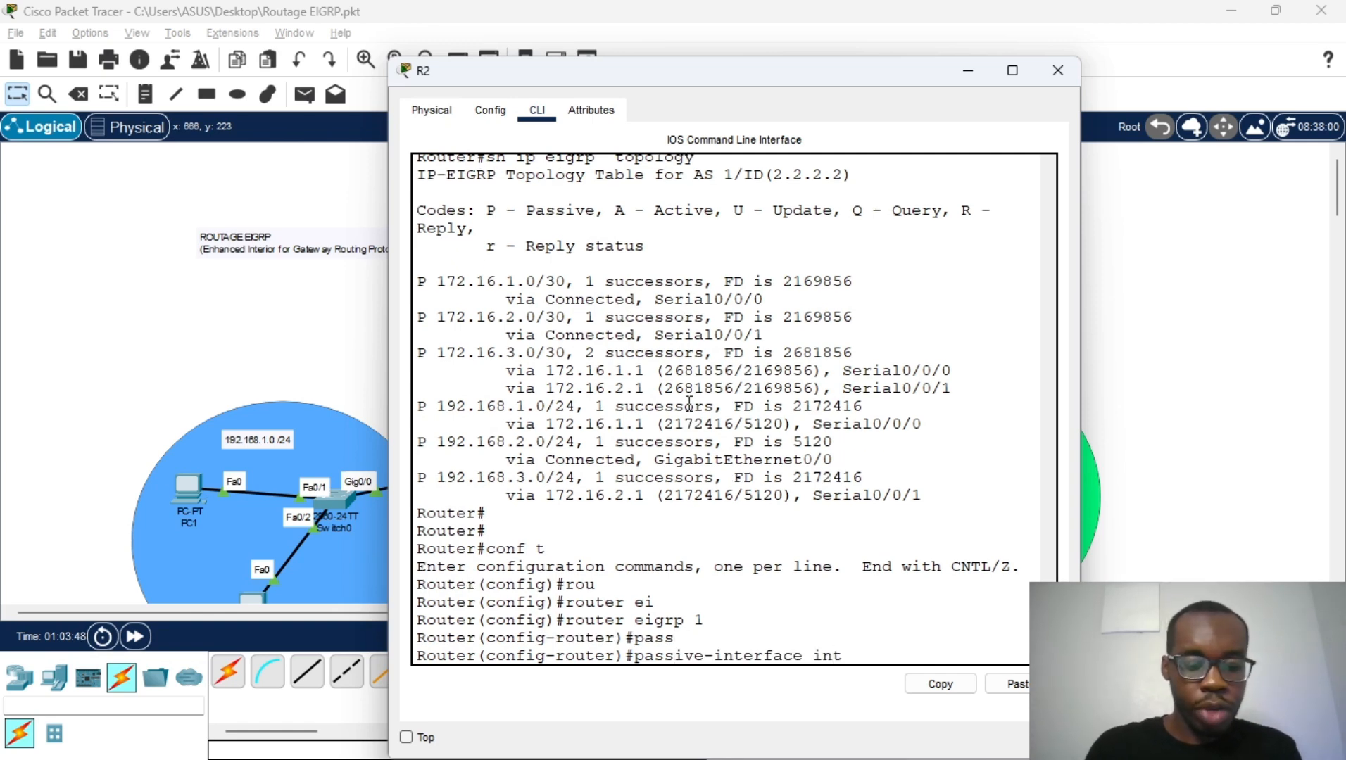
pyautogui.press('Tab')
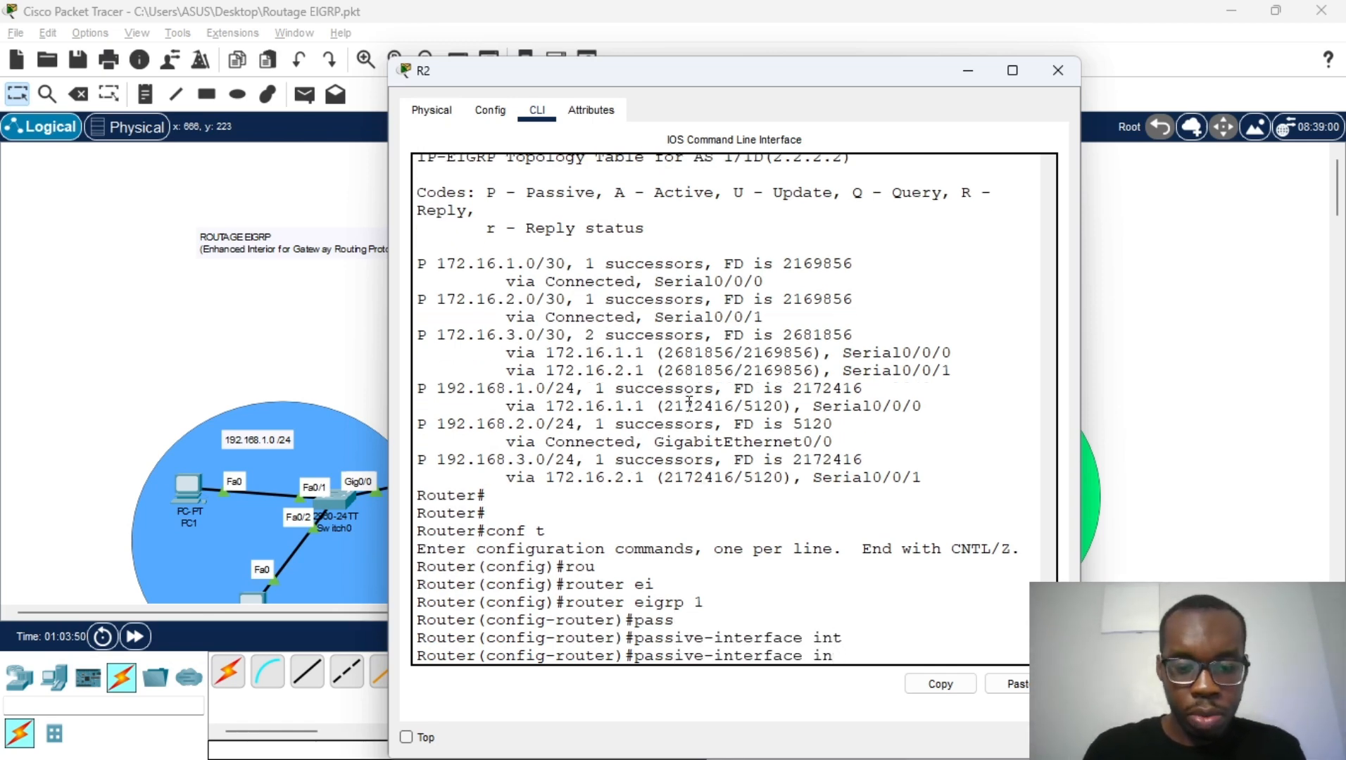
pyautogui.press('BackSpace')
pyautogui.write('?')
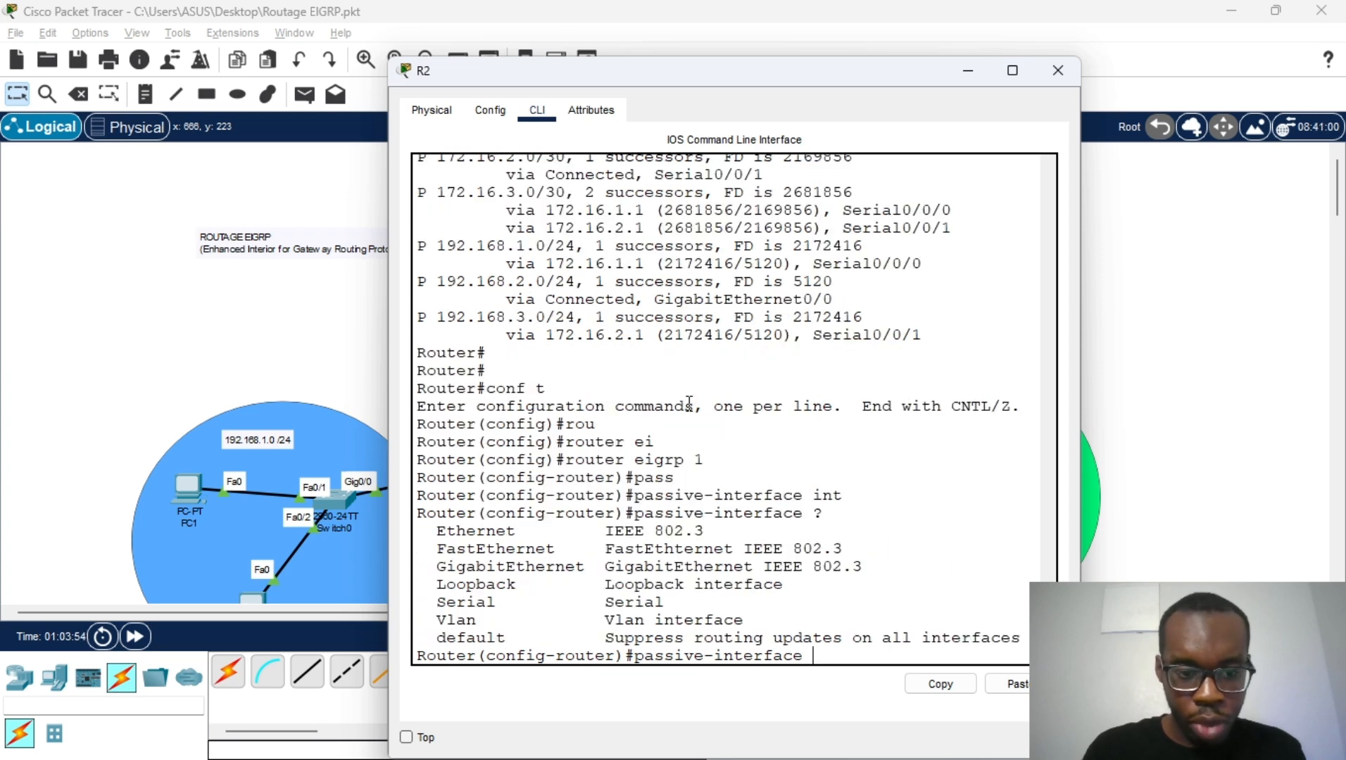
pyautogui.write('g 0/0')
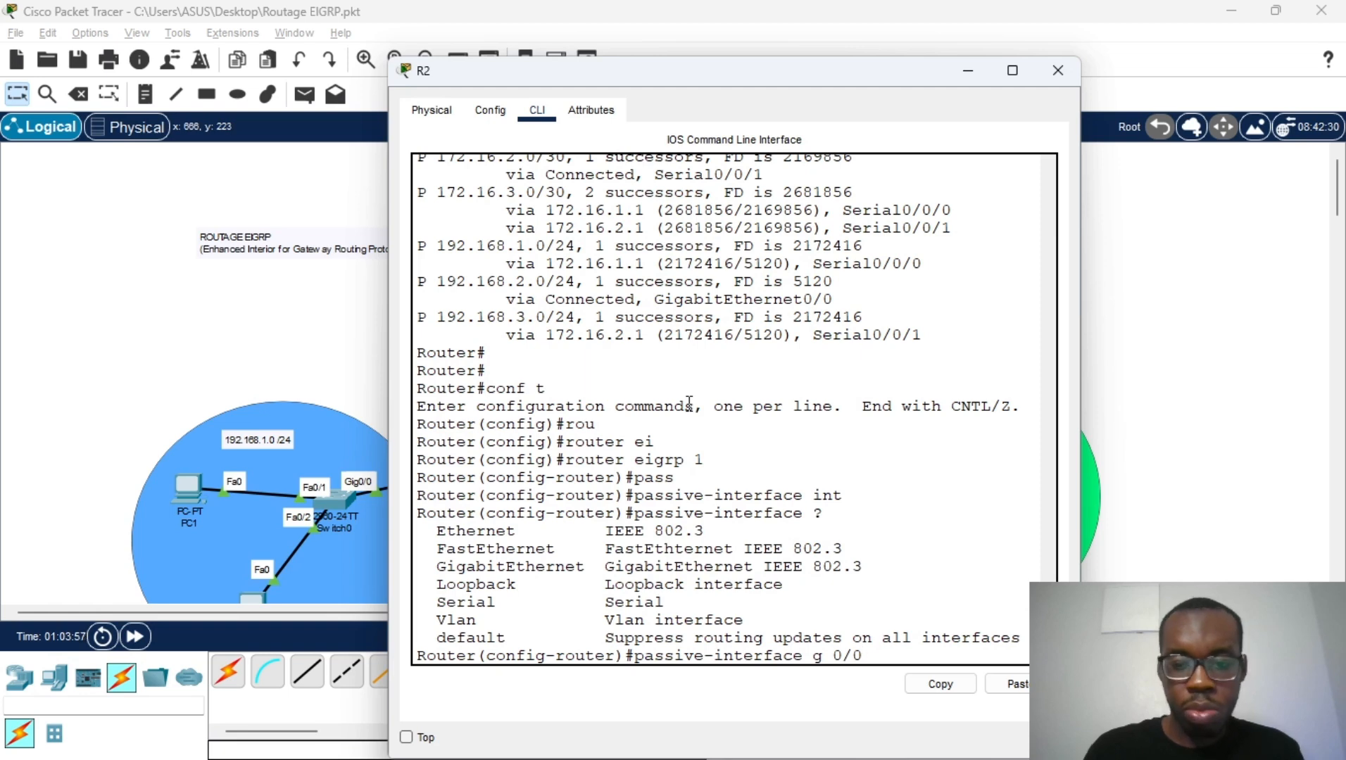
pyautogui.press('Return')
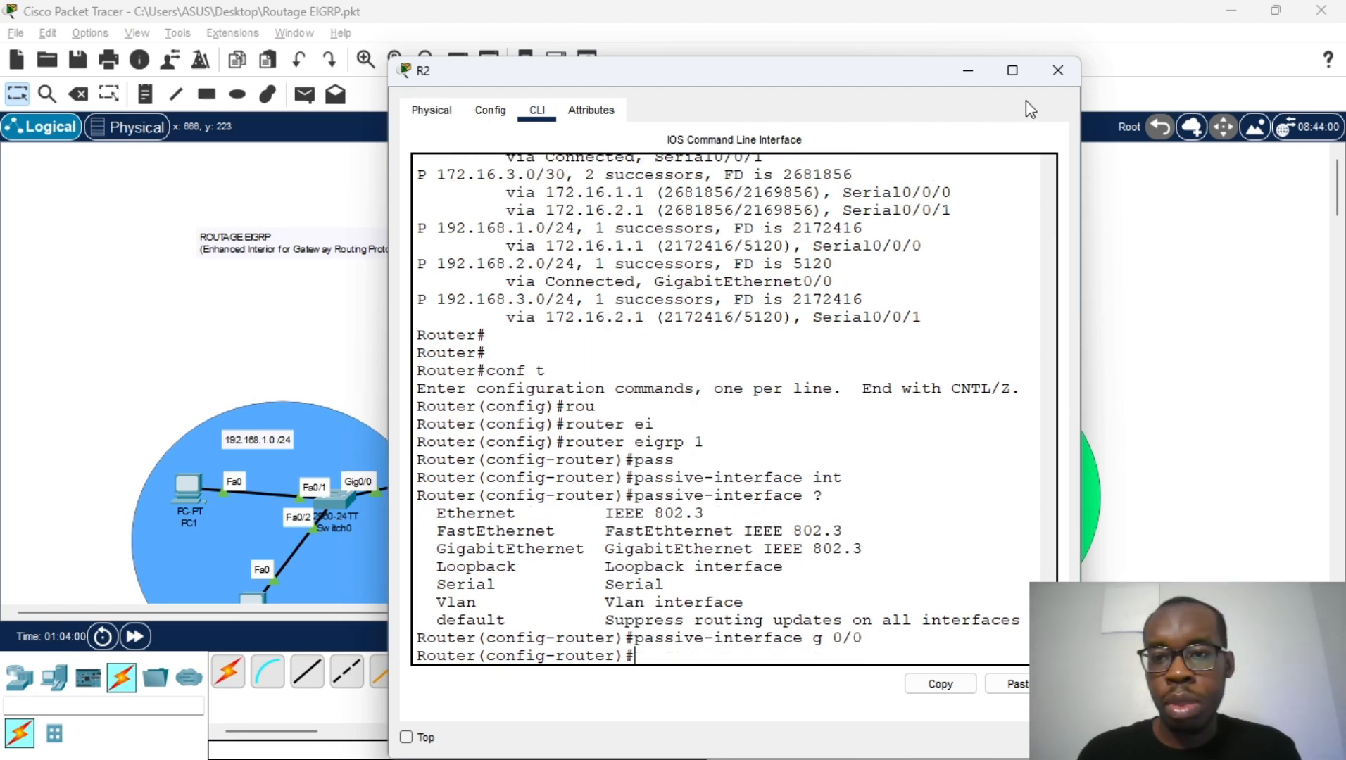
pyautogui.click(1057, 69)
# Open R1's command line, enter privileged mode with "en", and minimize the window to return to the topology
pyautogui.scroll(-1, 841, 350)
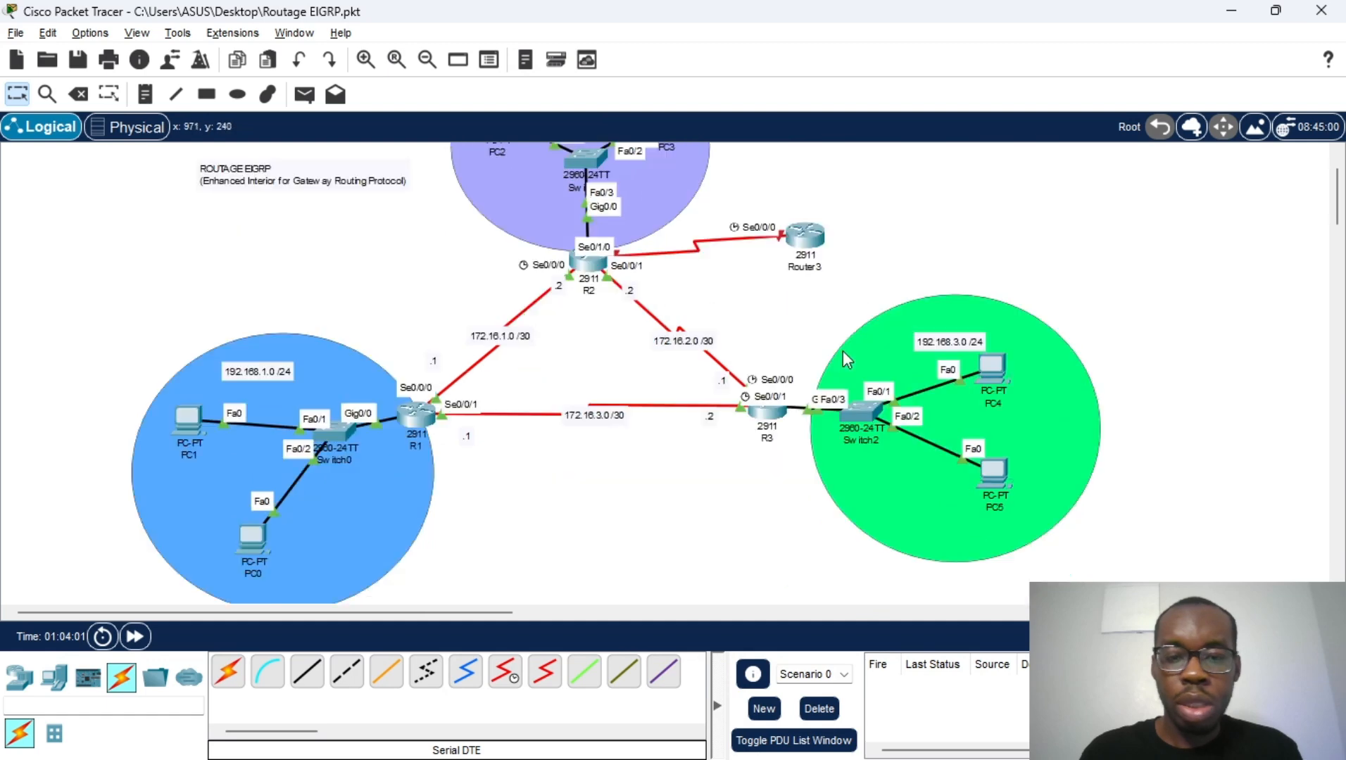
pyautogui.scroll(1, 842, 350)
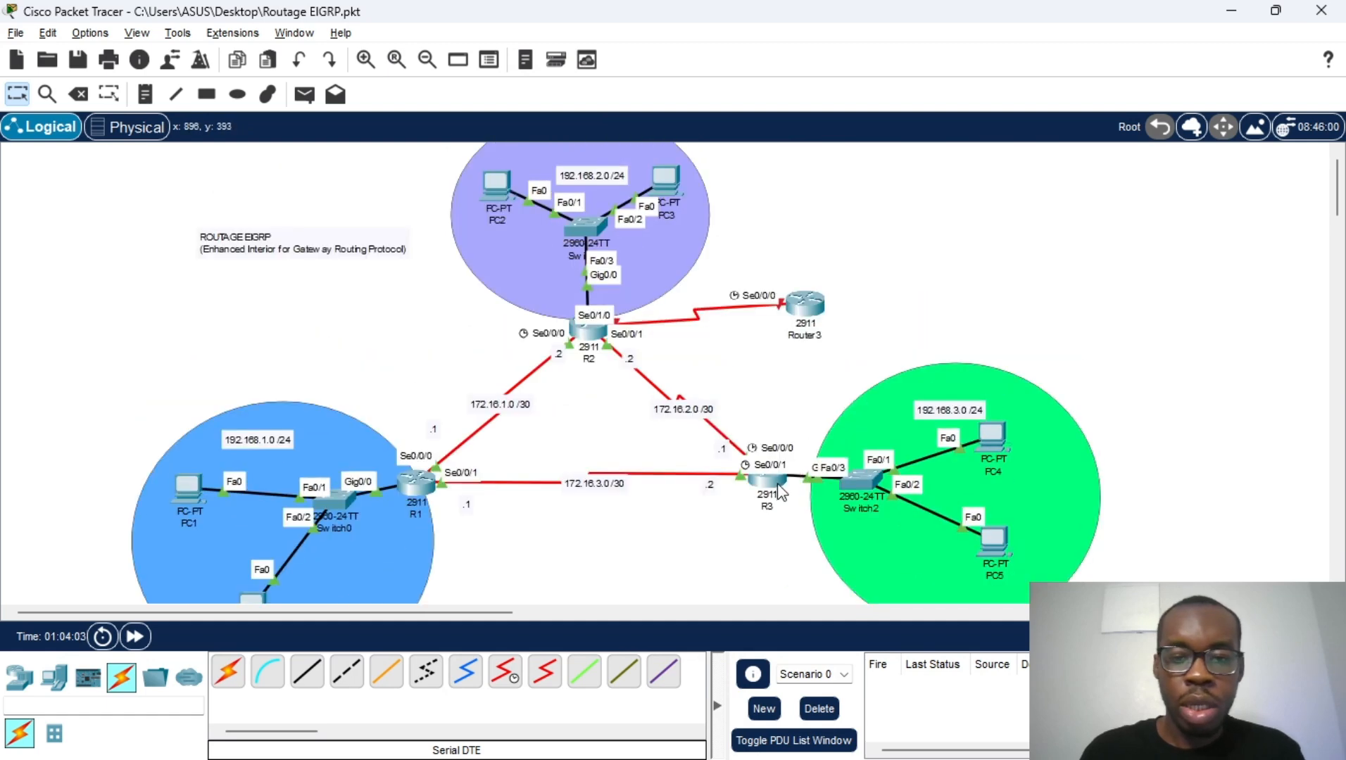
pyautogui.click(416, 484)
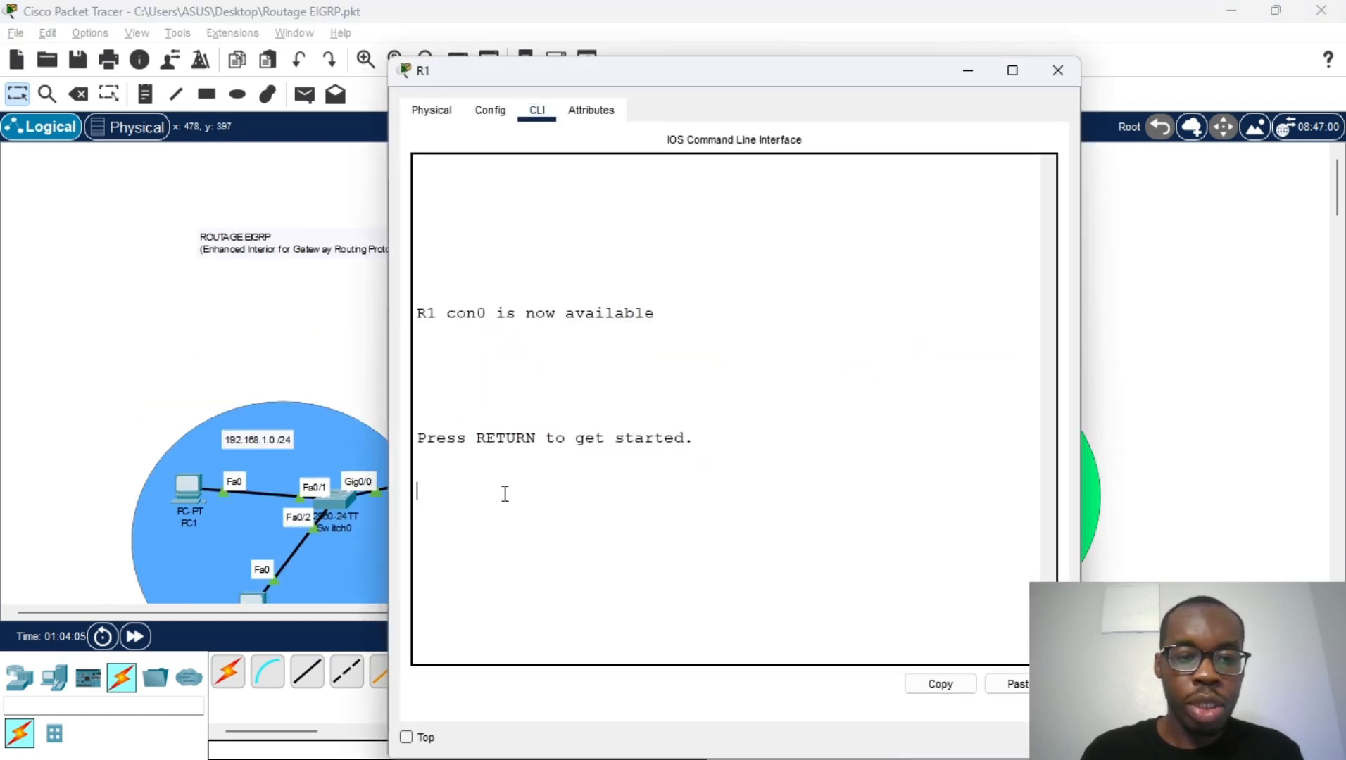
pyautogui.press('Return')
pyautogui.write('en')
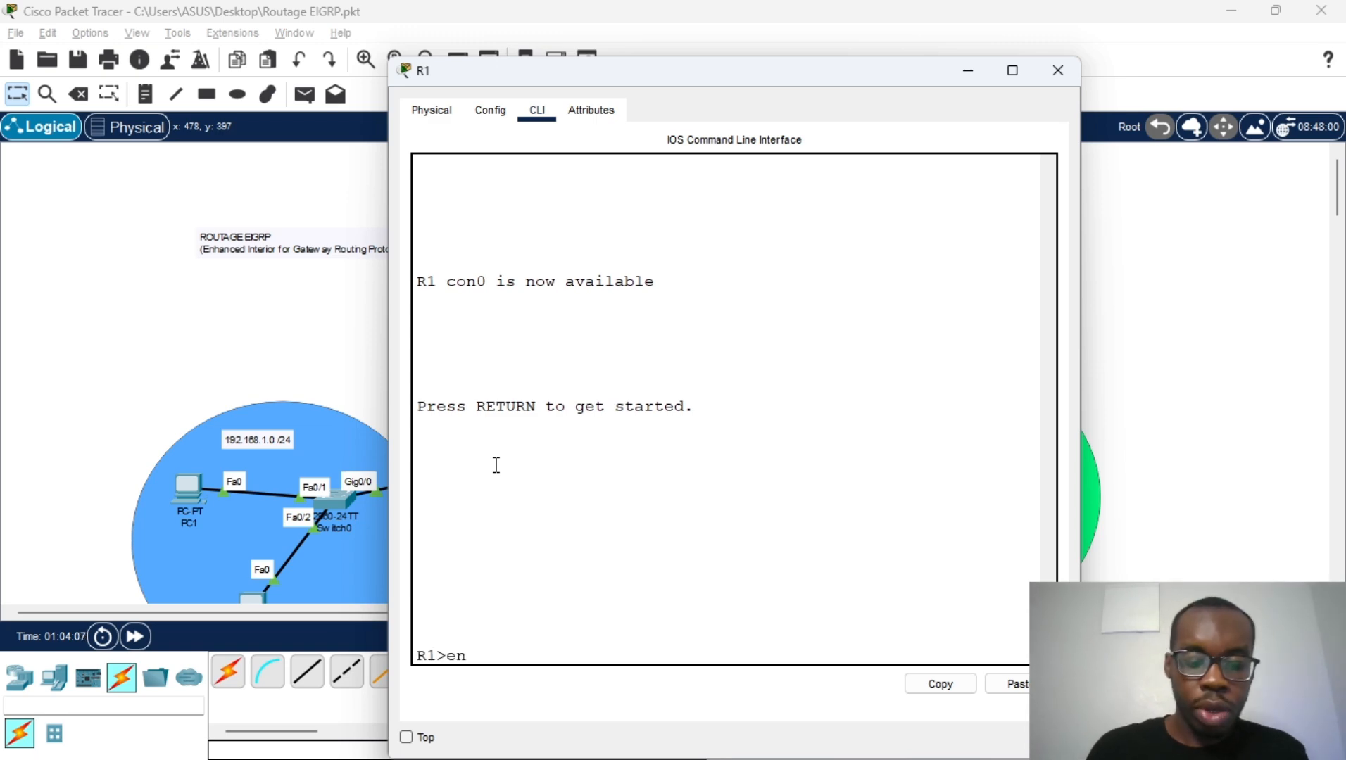
pyautogui.press('Return')
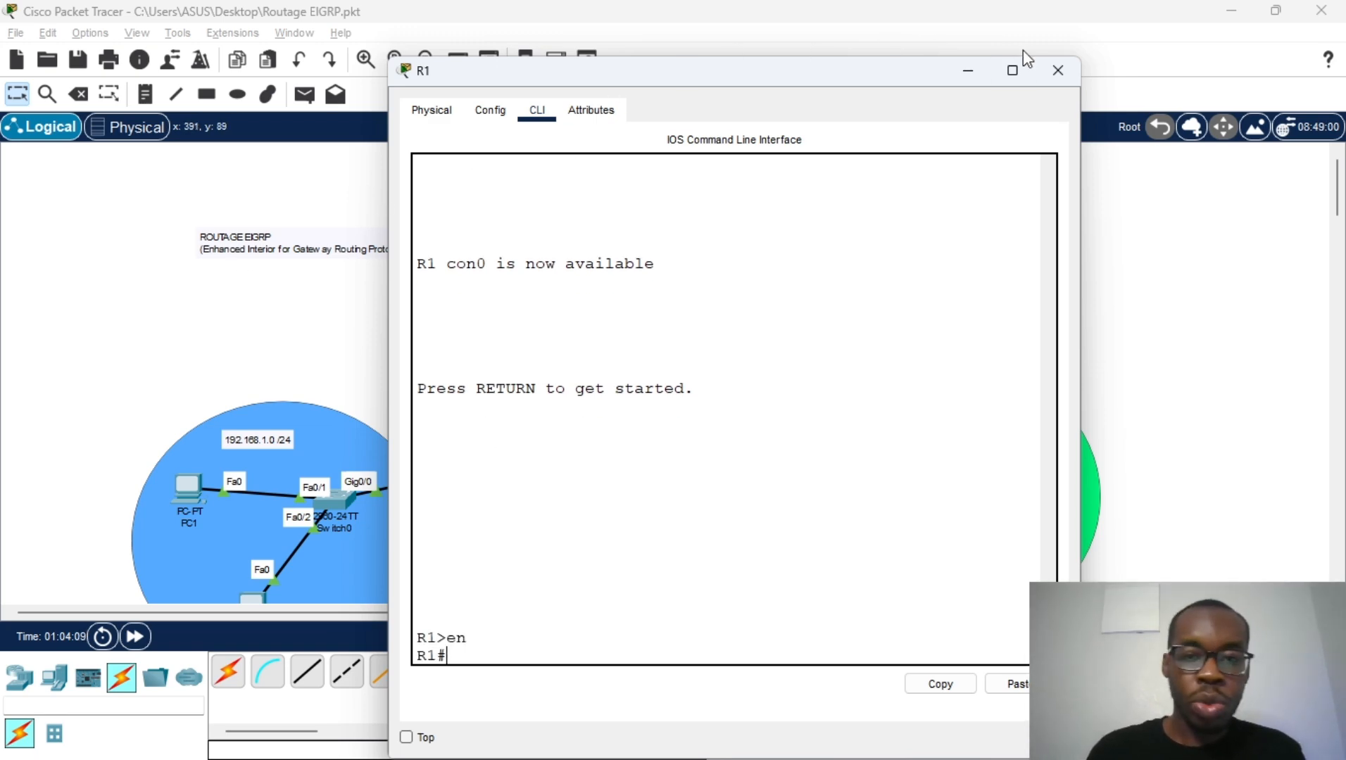
pyautogui.click(967, 71)
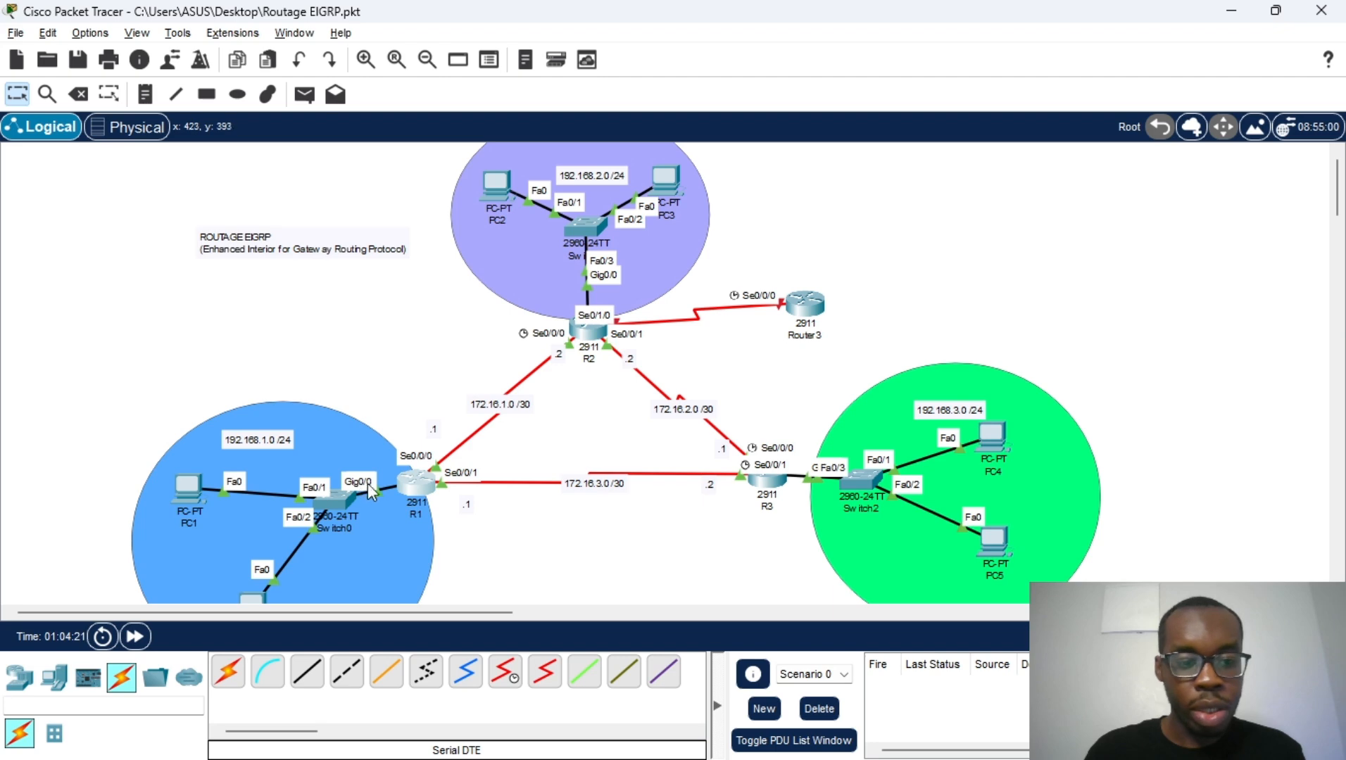
# Reopen R1's command line and enter EIGRP configuration mode for autonomous system 1 using "conf t" and "router eigrp 1"
pyautogui.click(412, 484)
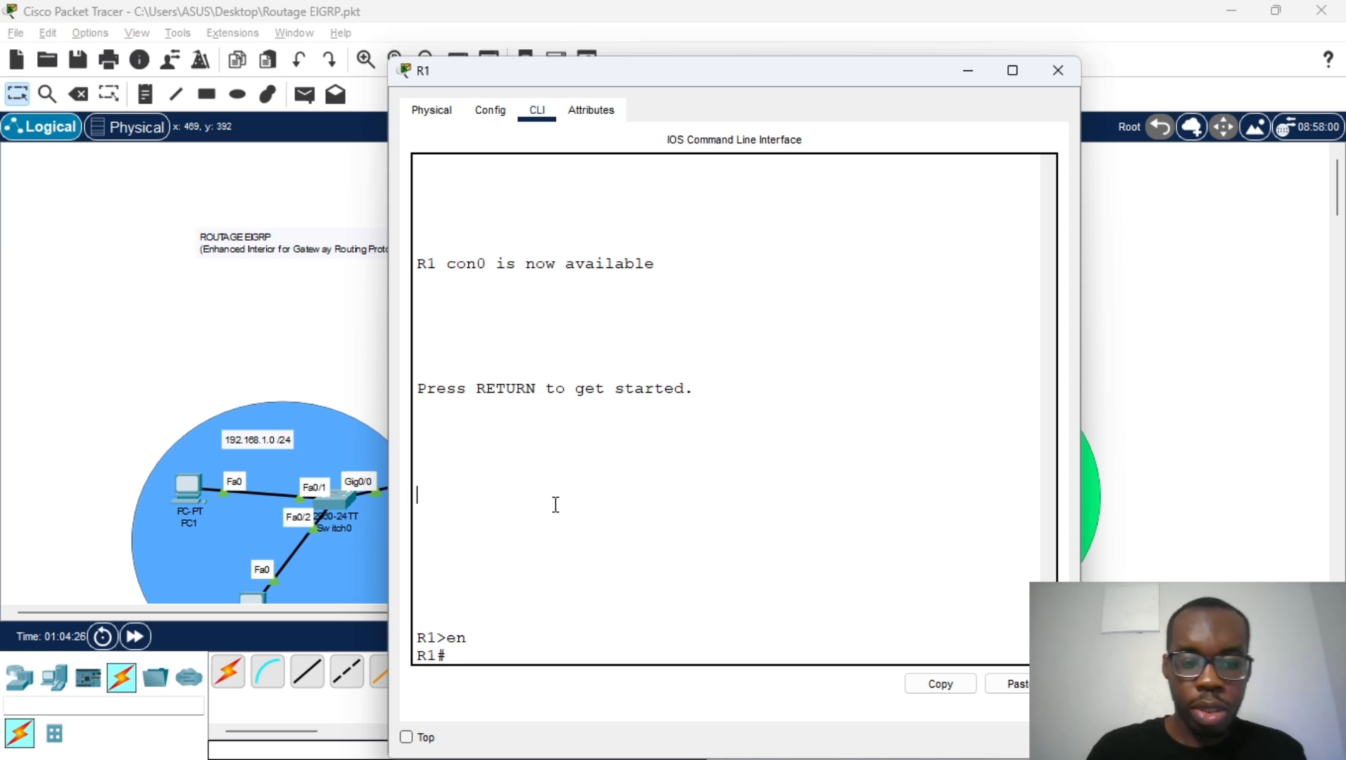
pyautogui.press('Return')
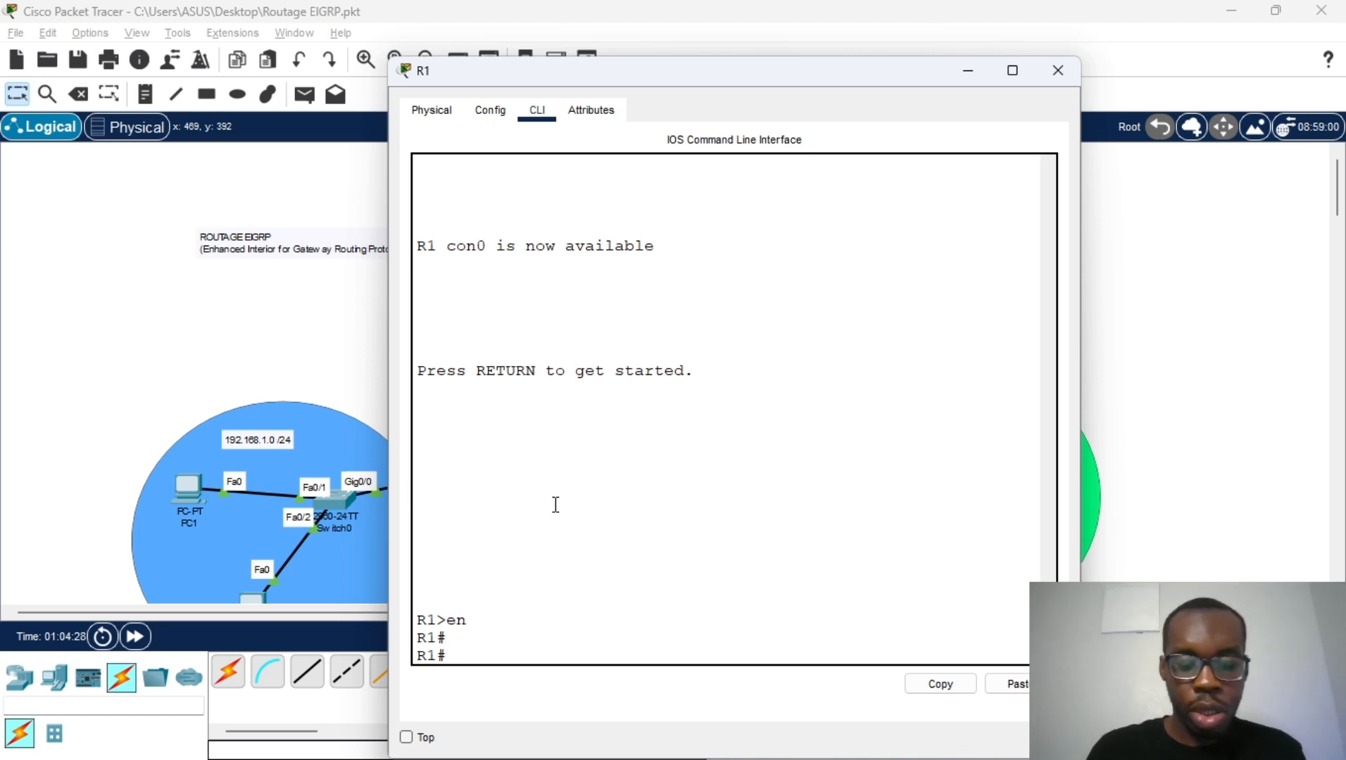
pyautogui.write('conf t')
pyautogui.press('Return')
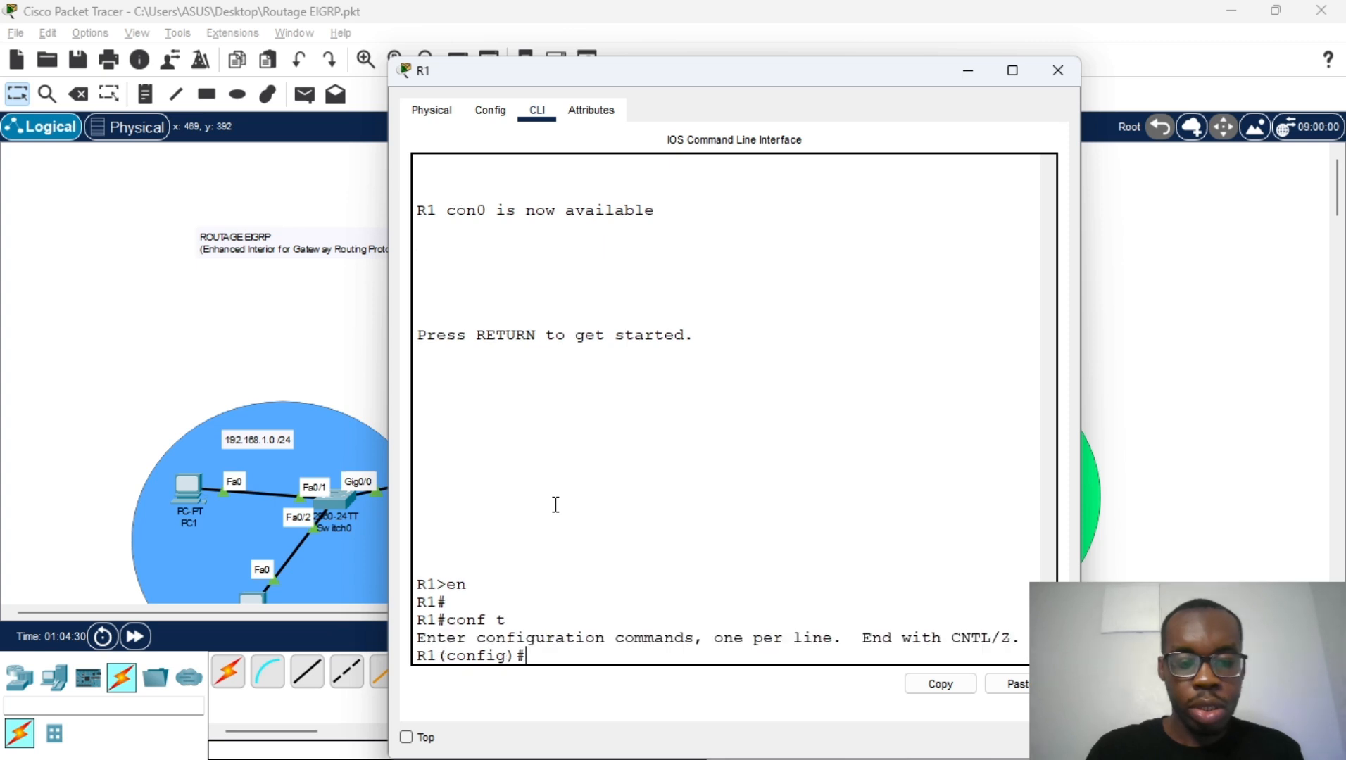
pyautogui.write('in')
pyautogui.press('BackSpace')
pyautogui.press('BackSpace')
pyautogui.write('r')
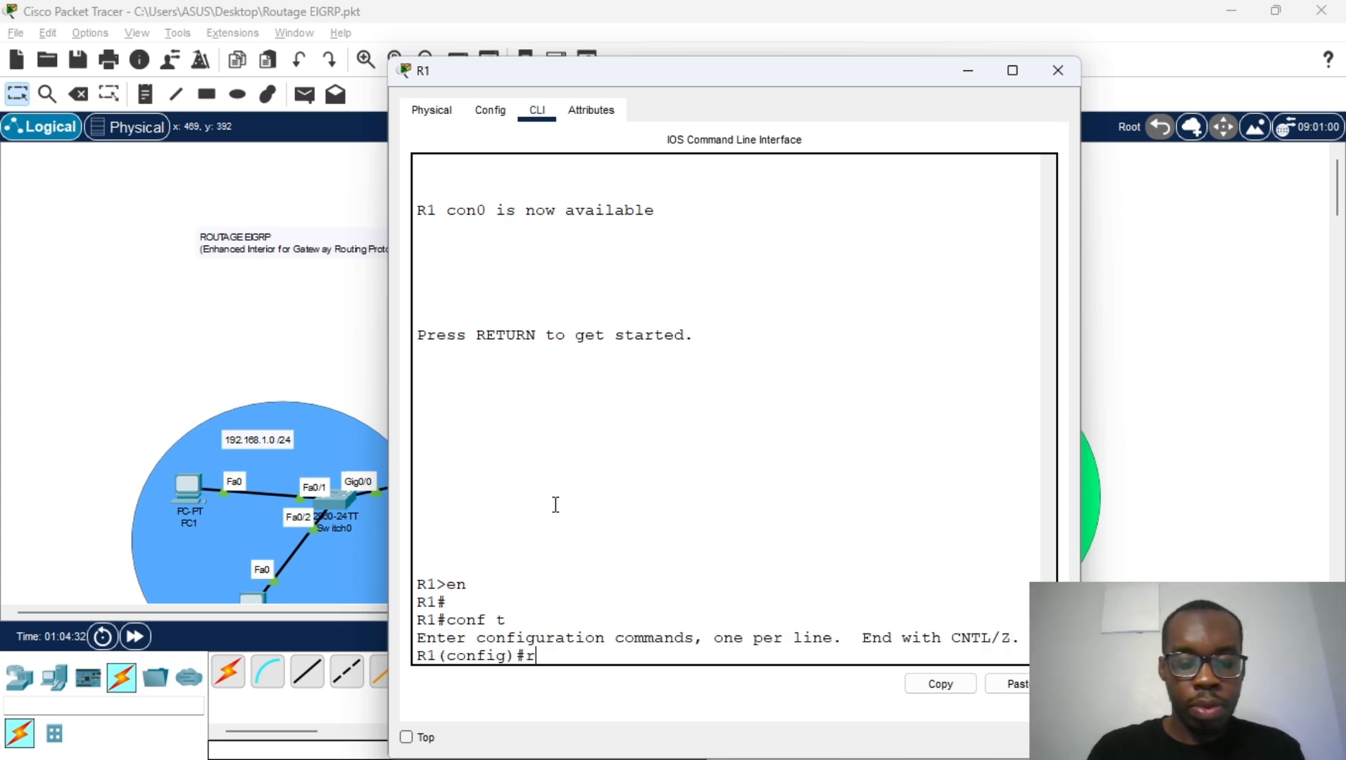
pyautogui.write('outer')
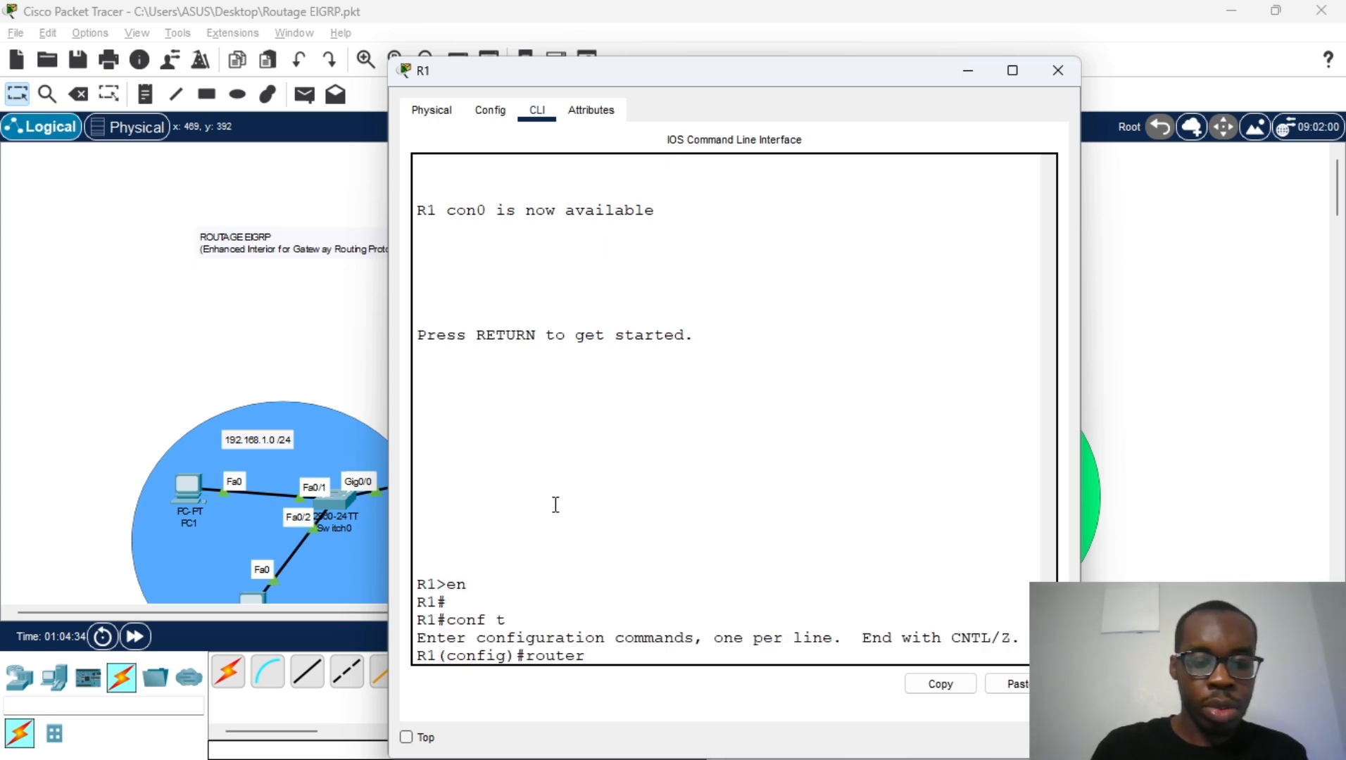
pyautogui.write(' ei')
pyautogui.press('Tab')
pyautogui.write('1')
pyautogui.press('Return')
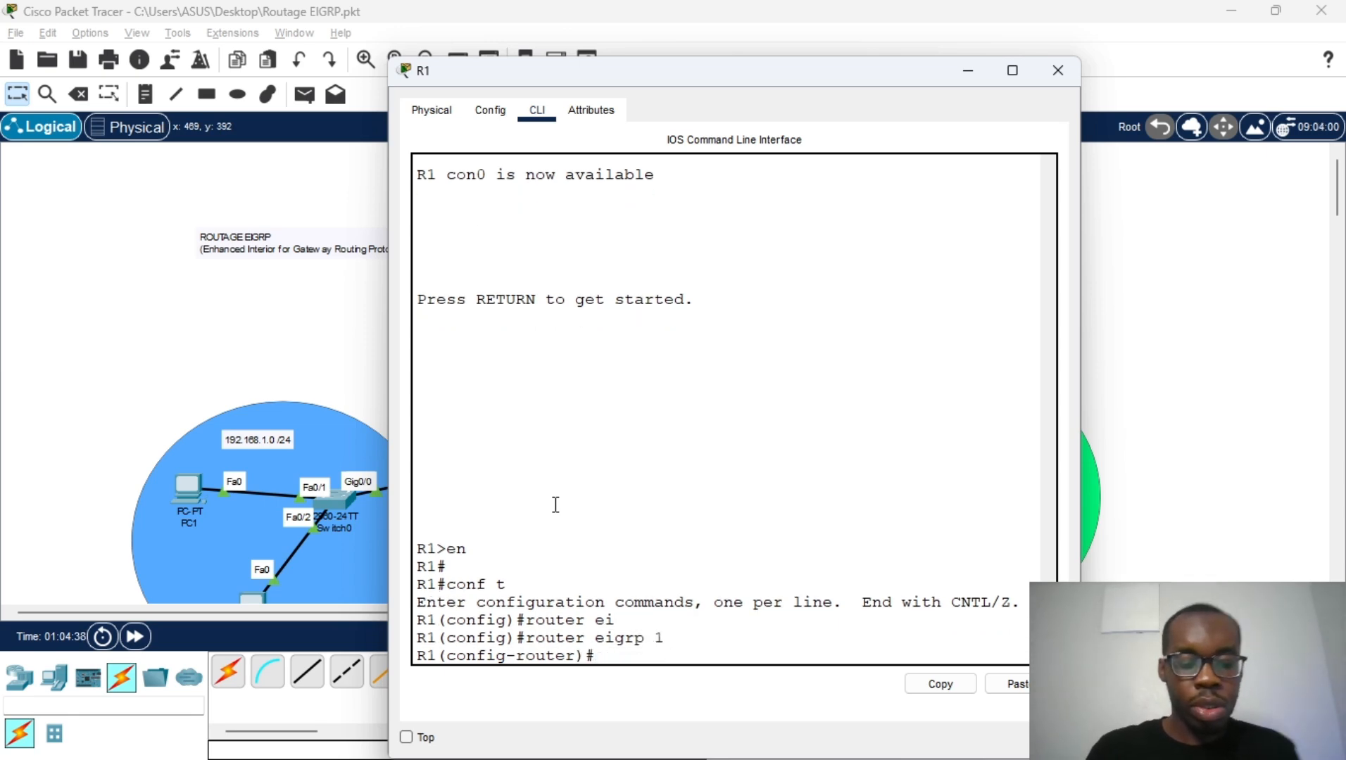
# Make R1's LAN interface passive with "passive-interface g 0/0" and close R1's window
pyautogui.write('pass')
pyautogui.press('Tab')
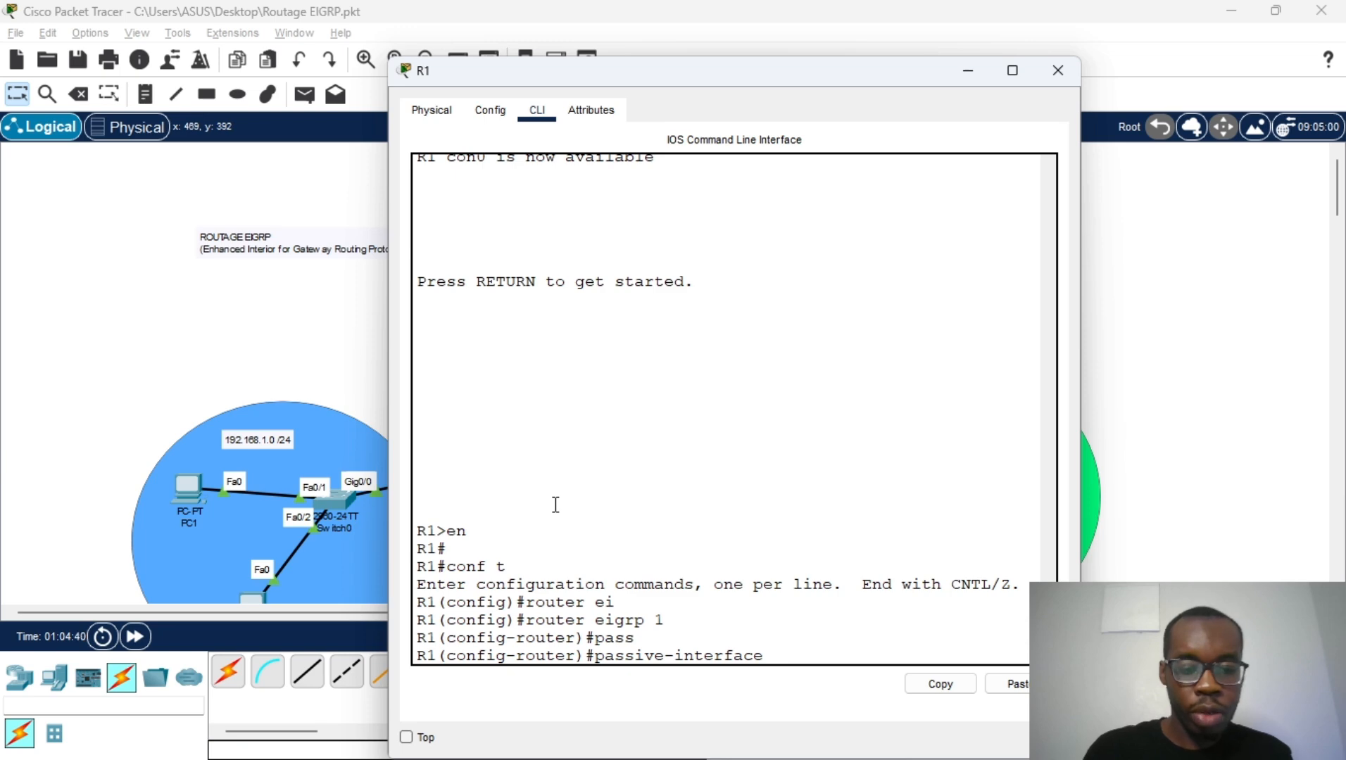
pyautogui.write('g 0/0')
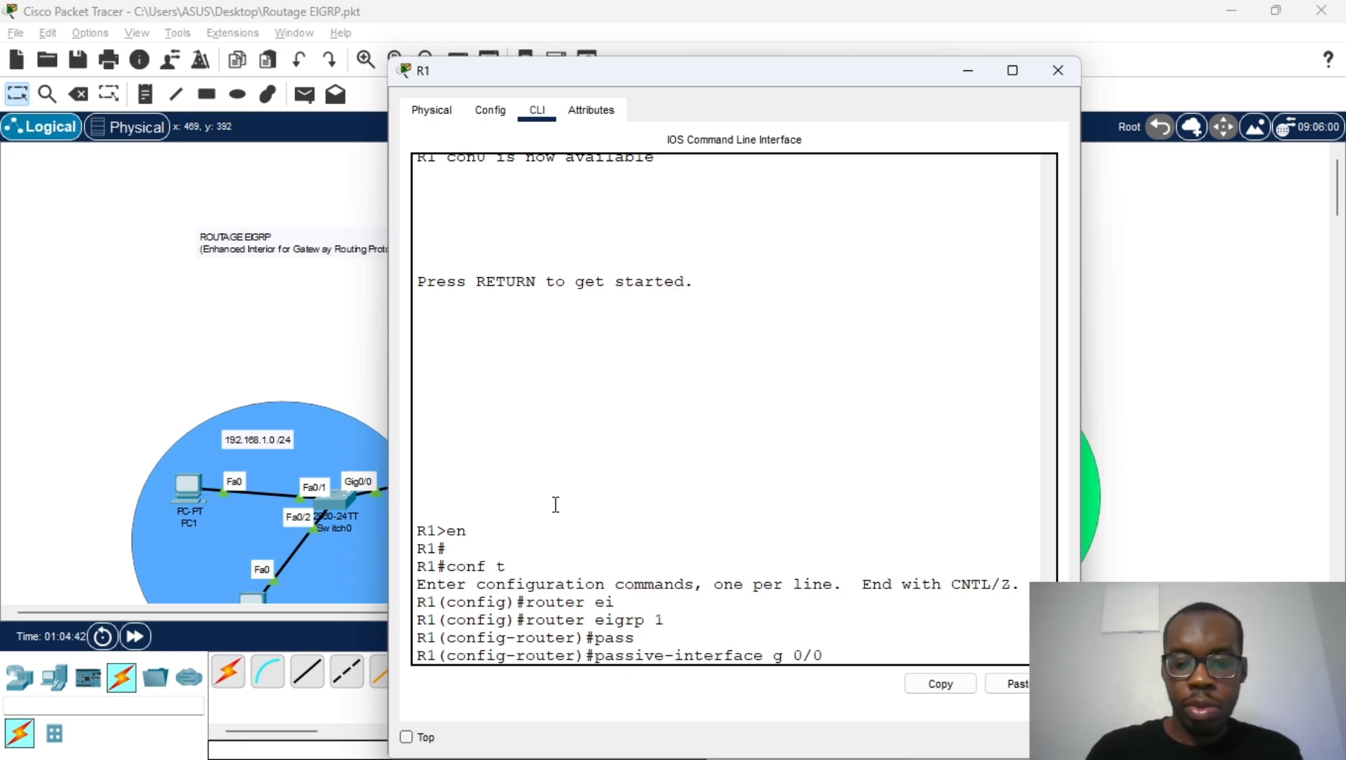
pyautogui.press('Return')
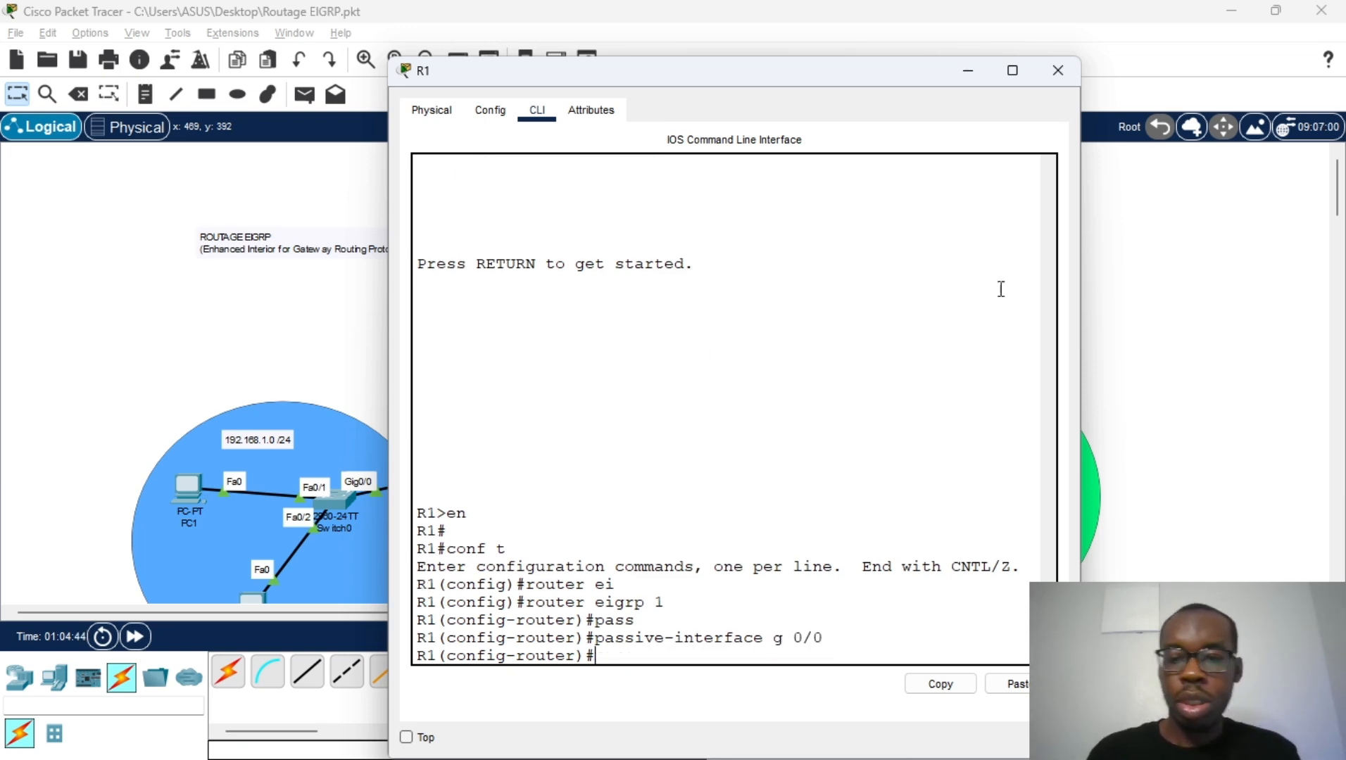
pyautogui.click(1057, 71)
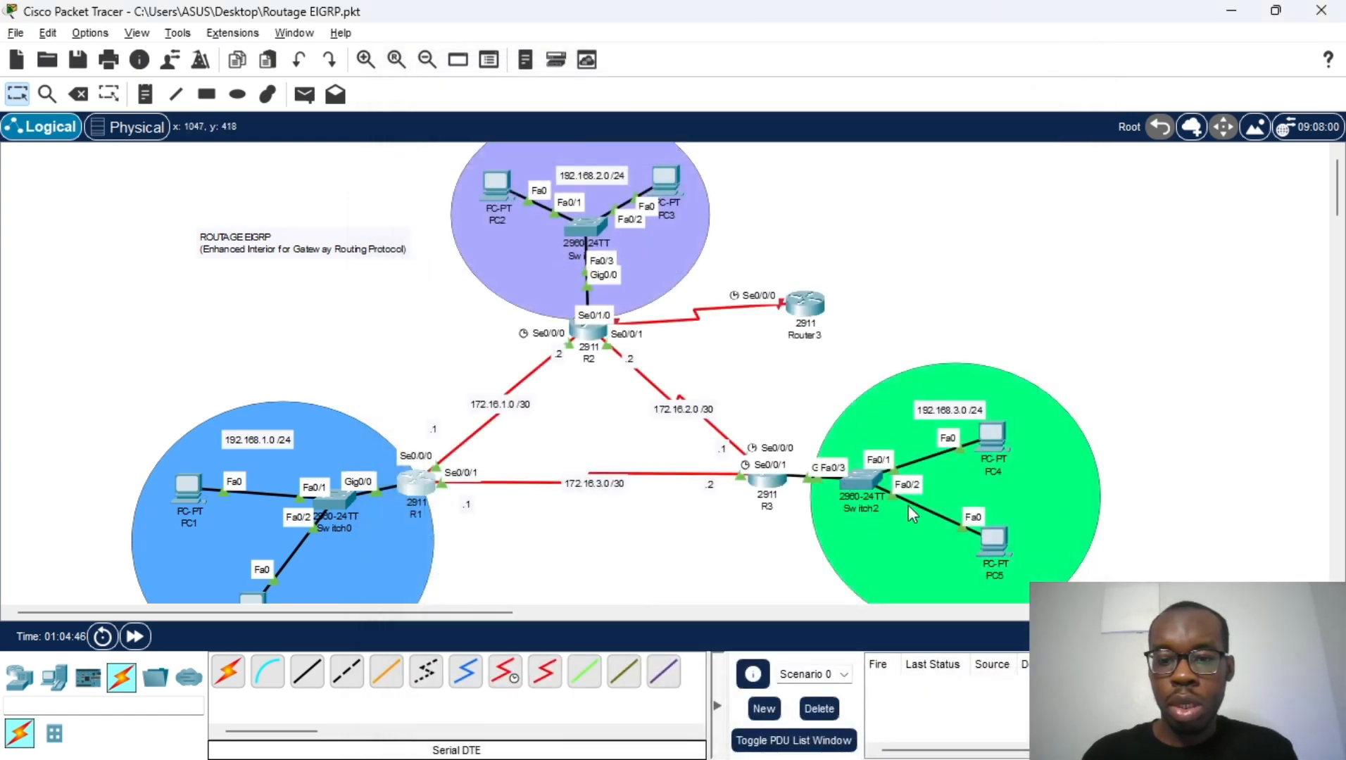
# Open R3's command line, exit to global configuration mode with "ex", and enter "router eigrp 1"
pyautogui.scroll(-1, 909, 505)
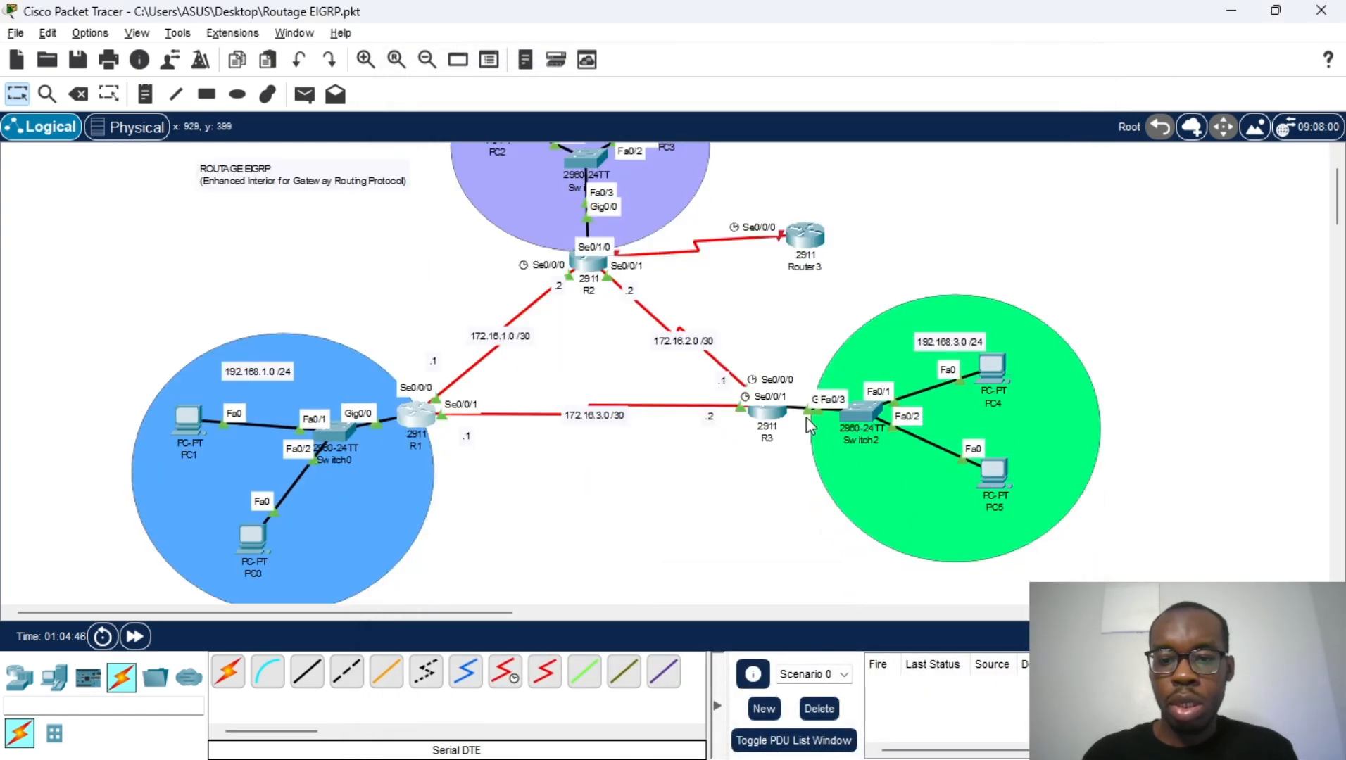
pyautogui.click(771, 419)
pyautogui.press('Return')
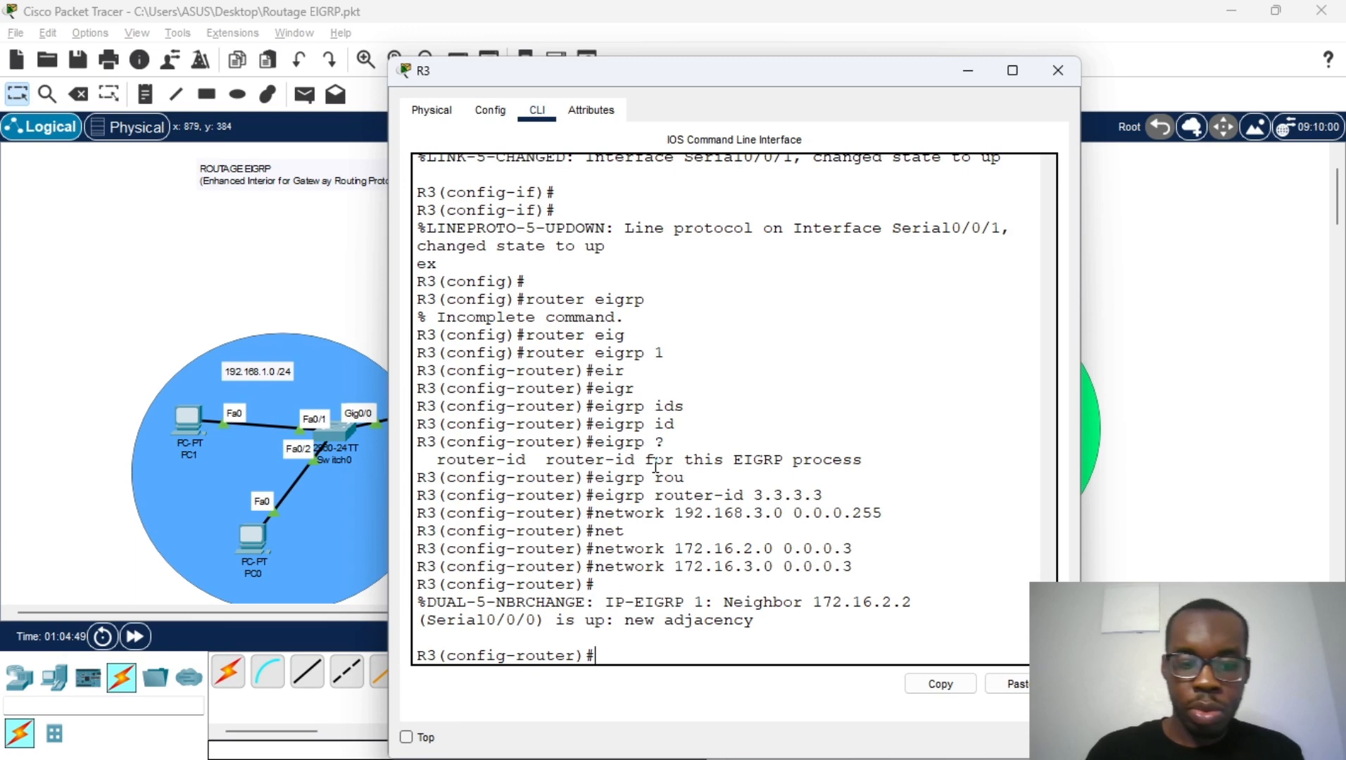
pyautogui.press('Return')
pyautogui.write('ex')
pyautogui.press('Return')
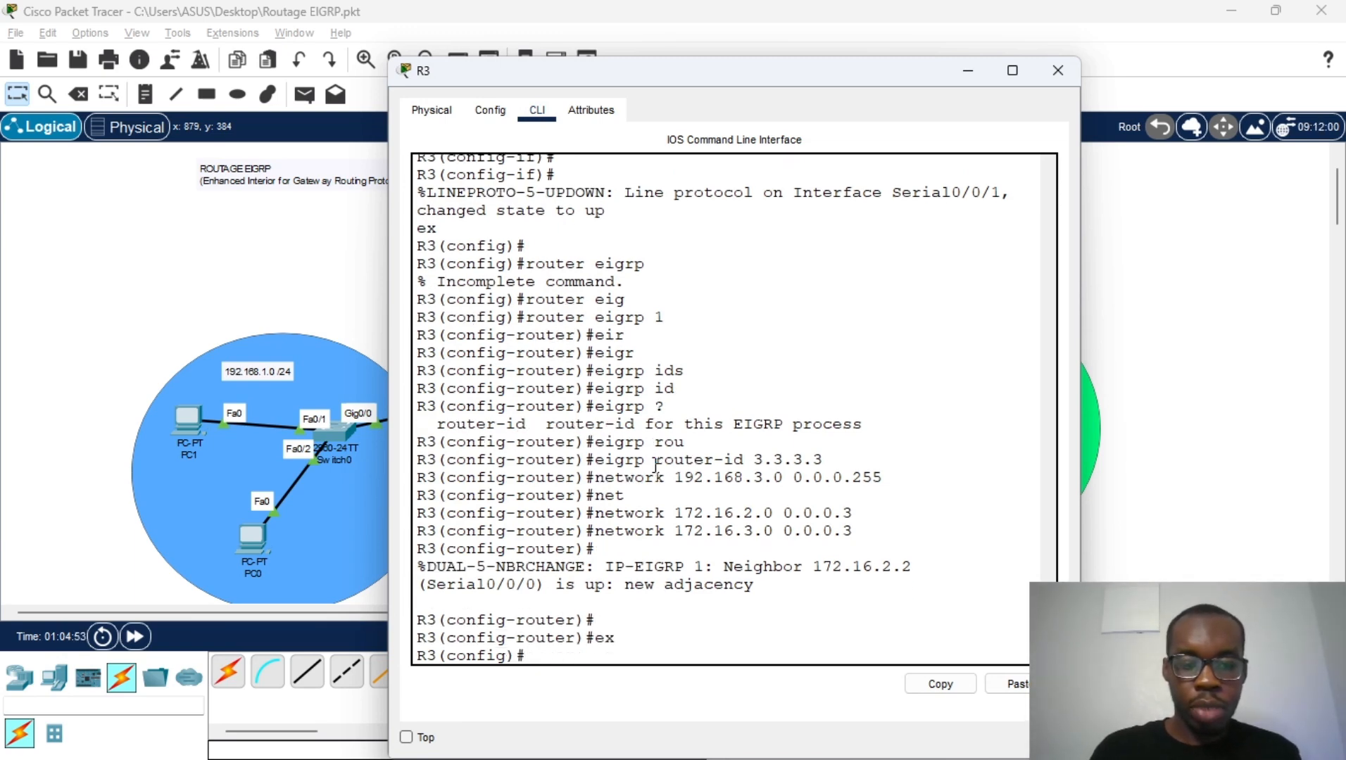
pyautogui.write('rou')
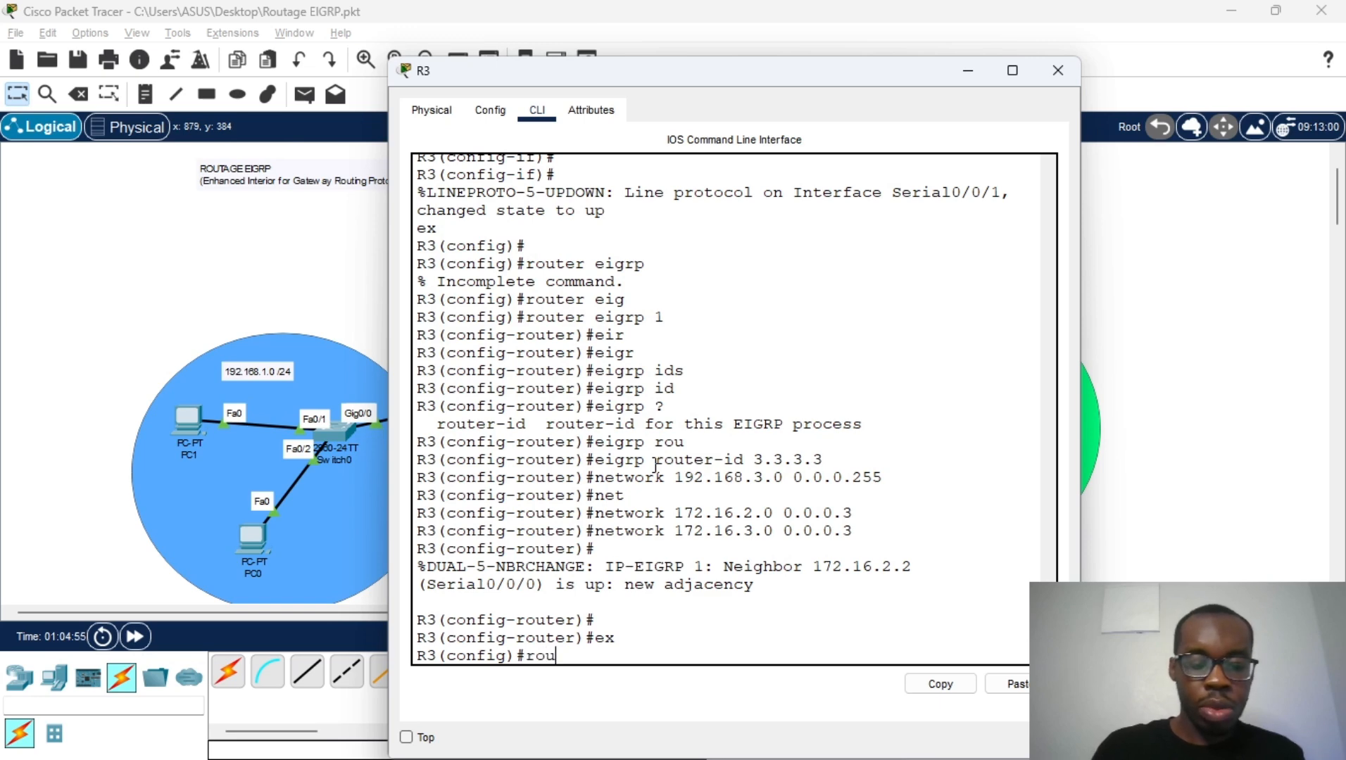
pyautogui.write('ter ei')
pyautogui.press('Tab')
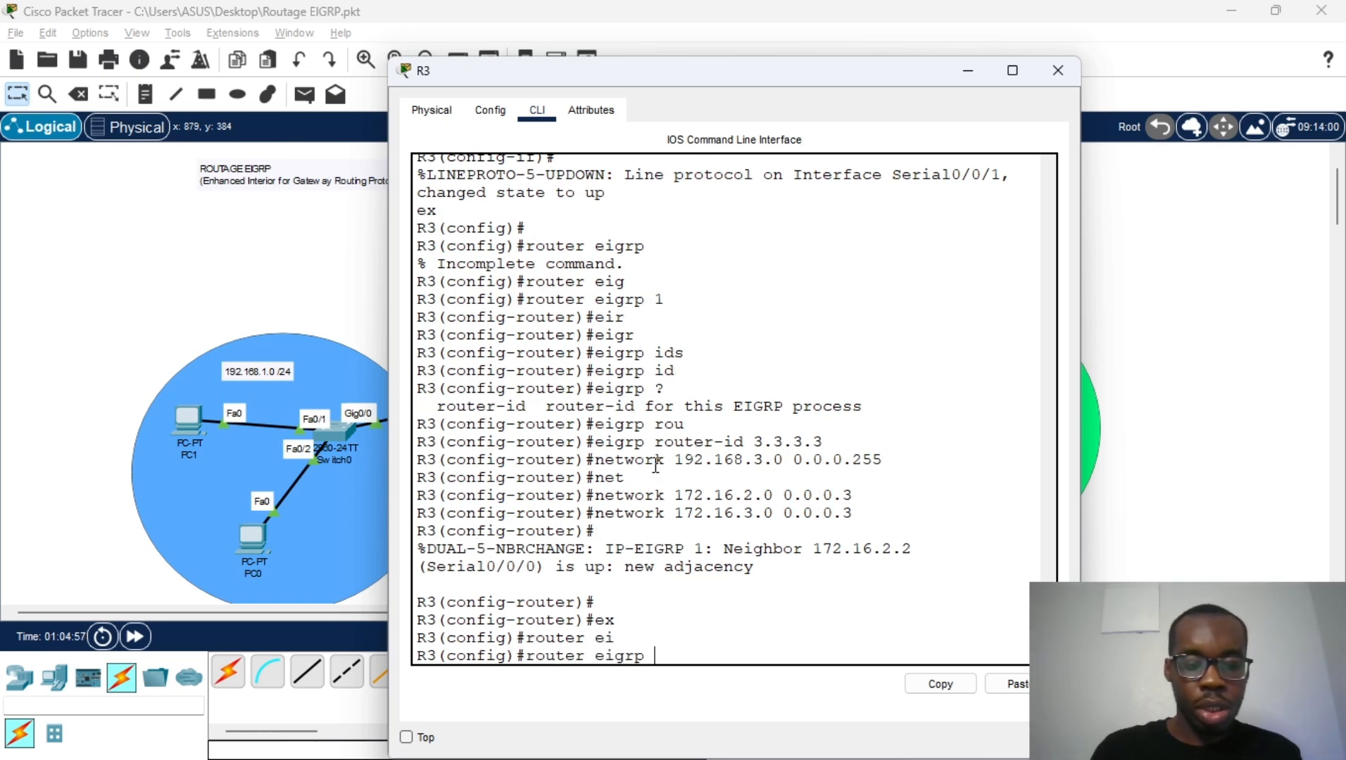
pyautogui.write('1')
pyautogui.press('Return')
# Make R3's LAN interface passive with "passive-interface g 0/0" and close R3's window
pyautogui.write('pass')
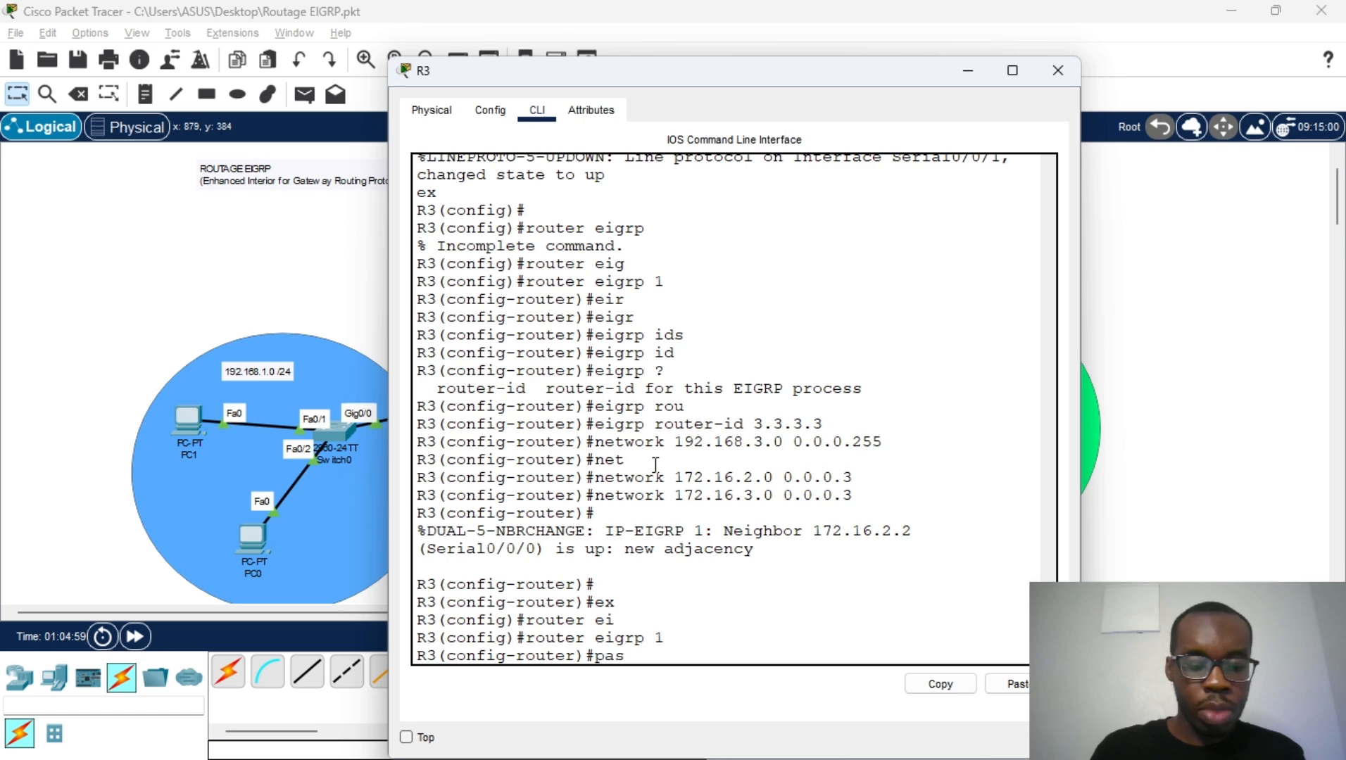
pyautogui.press('Tab')
pyautogui.write('g')
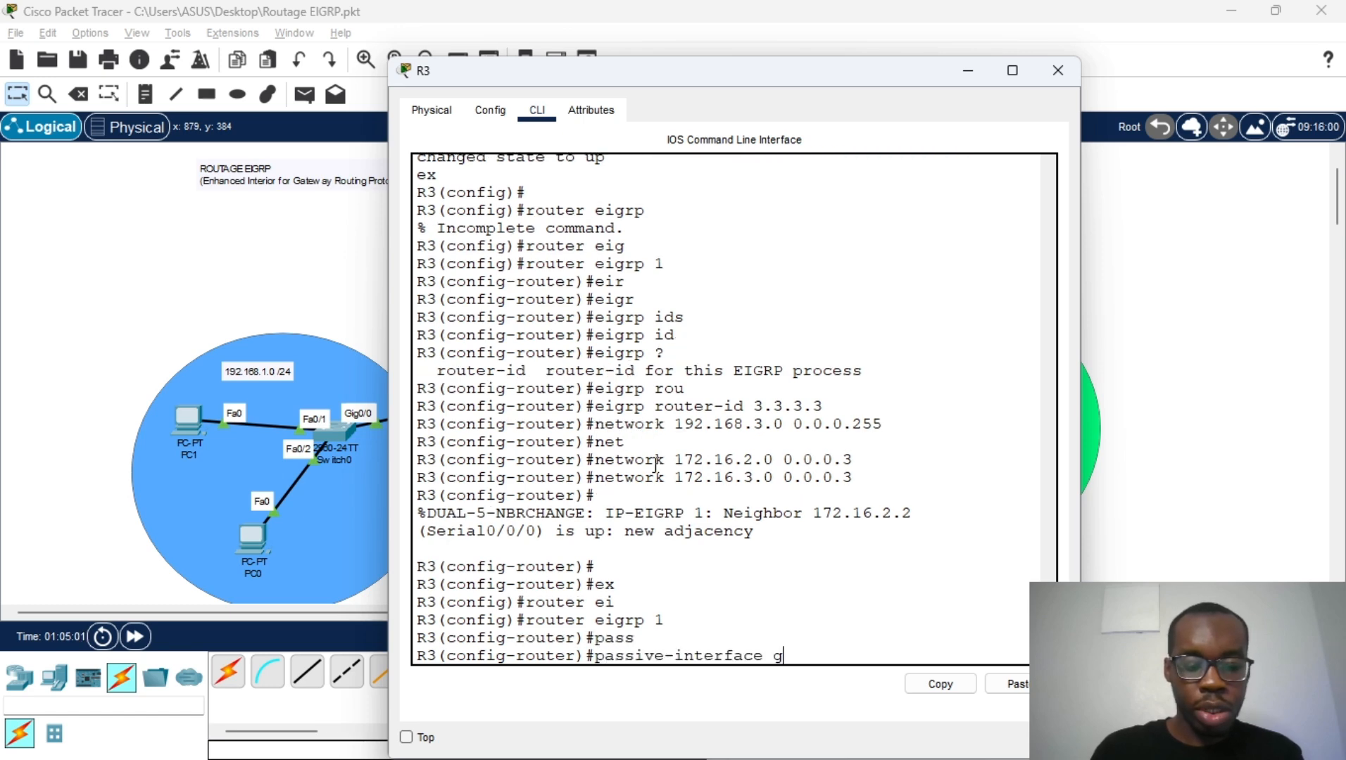
pyautogui.write(' 0/0')
pyautogui.press('Return')
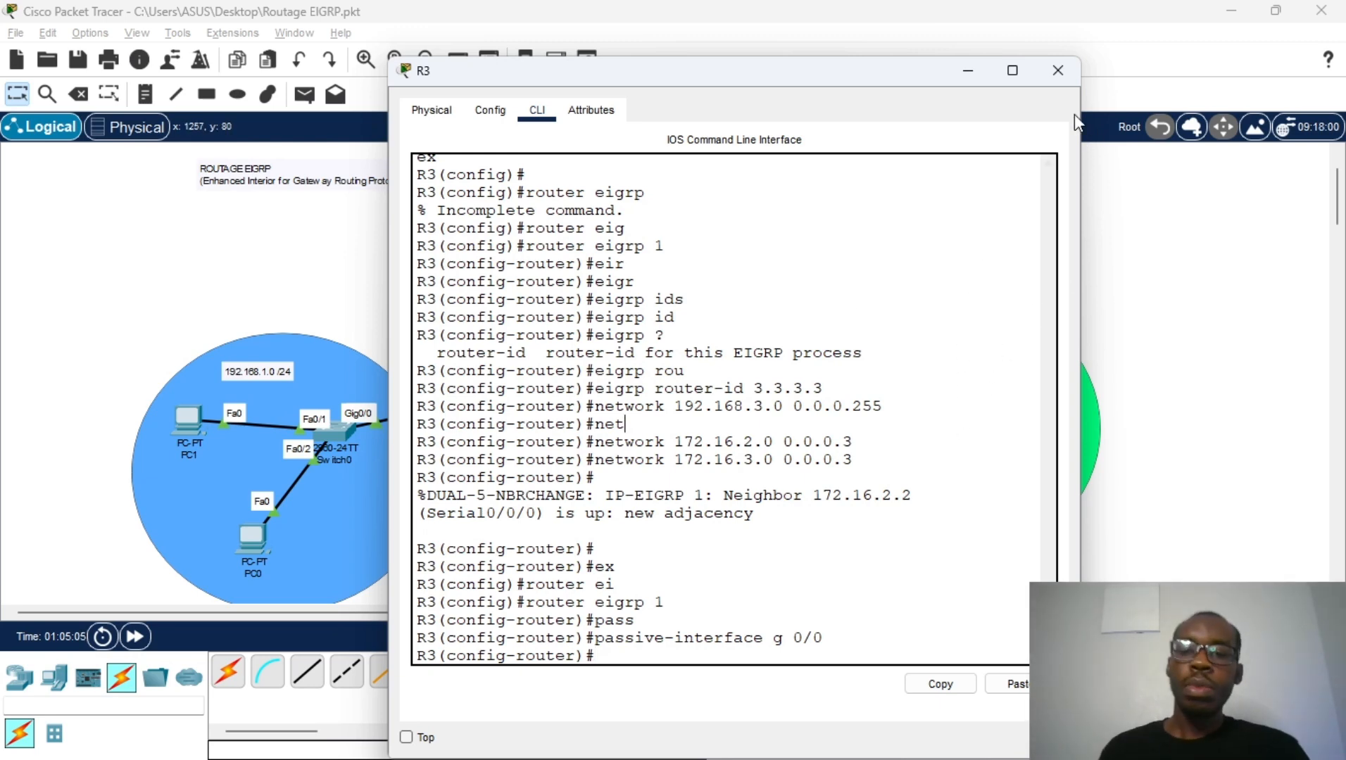
pyautogui.click(1057, 70)
pyautogui.scroll(3, 772, 385)
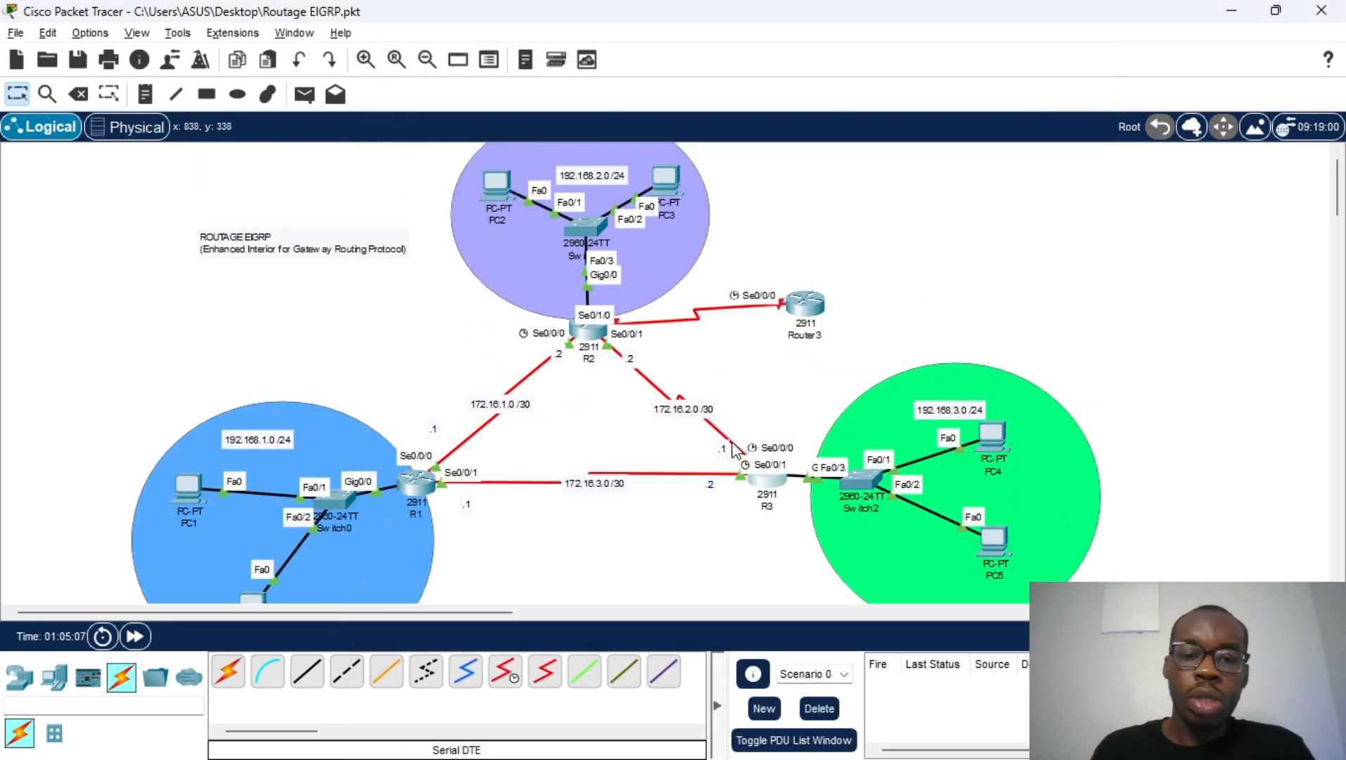
pyautogui.scroll(-3, 253, 493)
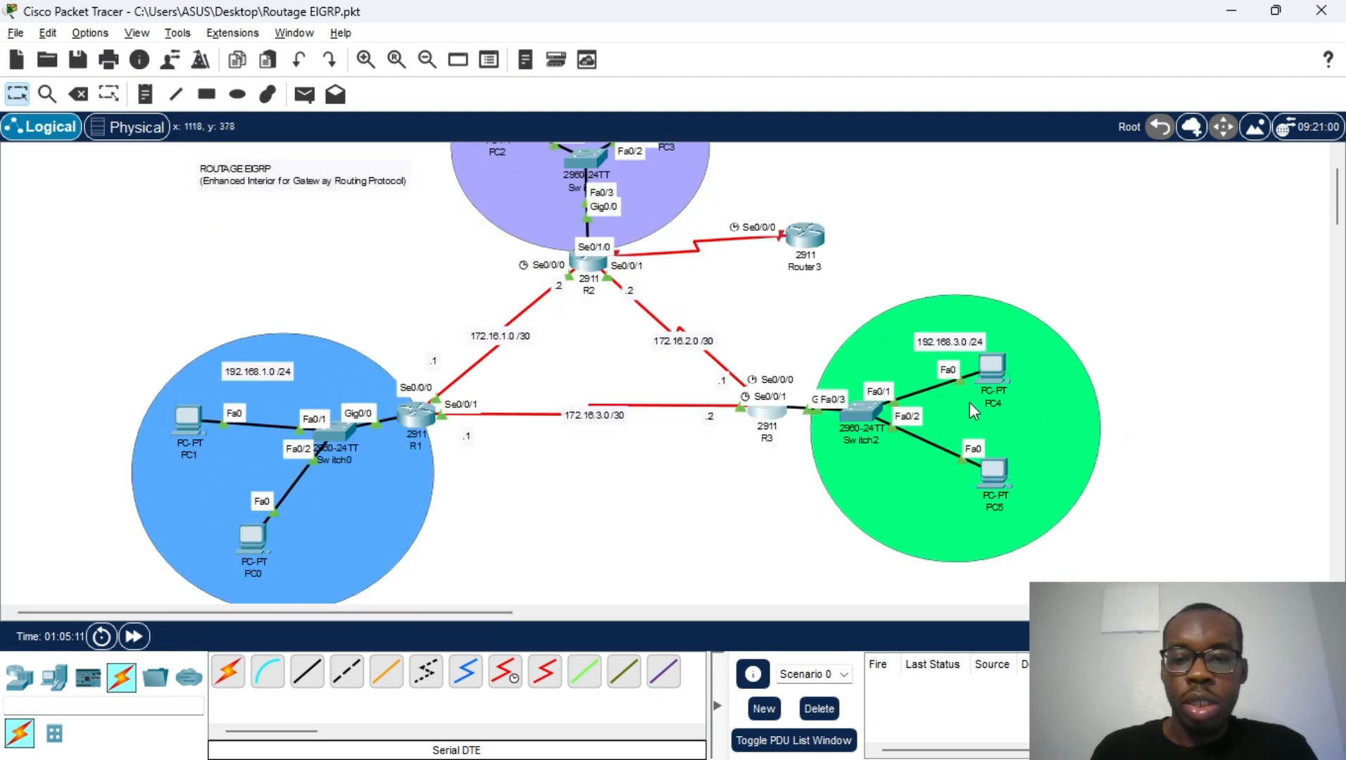
pyautogui.scroll(3, 791, 432)
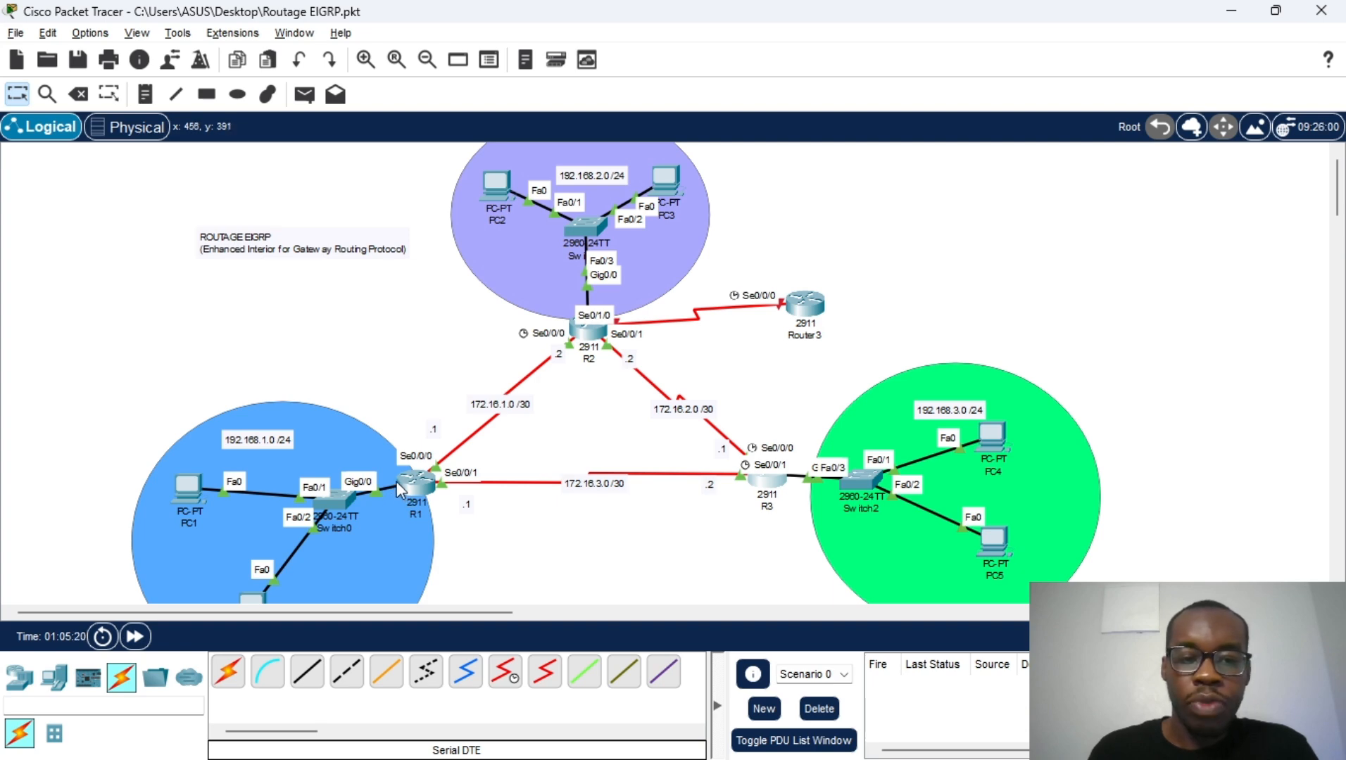
pyautogui.moveTo(399, 490)
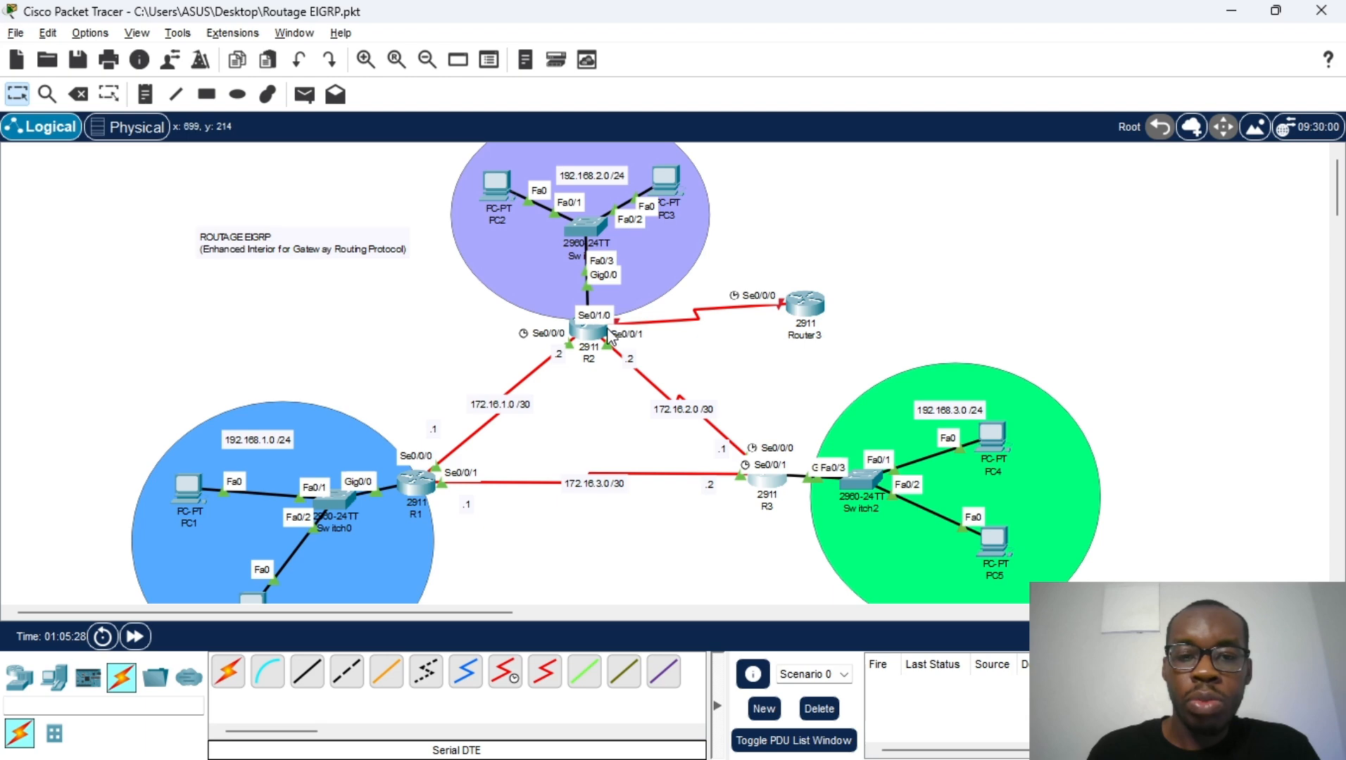
# Move Router3 slightly farther from R2 and rename it FAI
pyautogui.moveTo(800, 310); pyautogui.dragTo(824, 301)
pyautogui.click(828, 328)
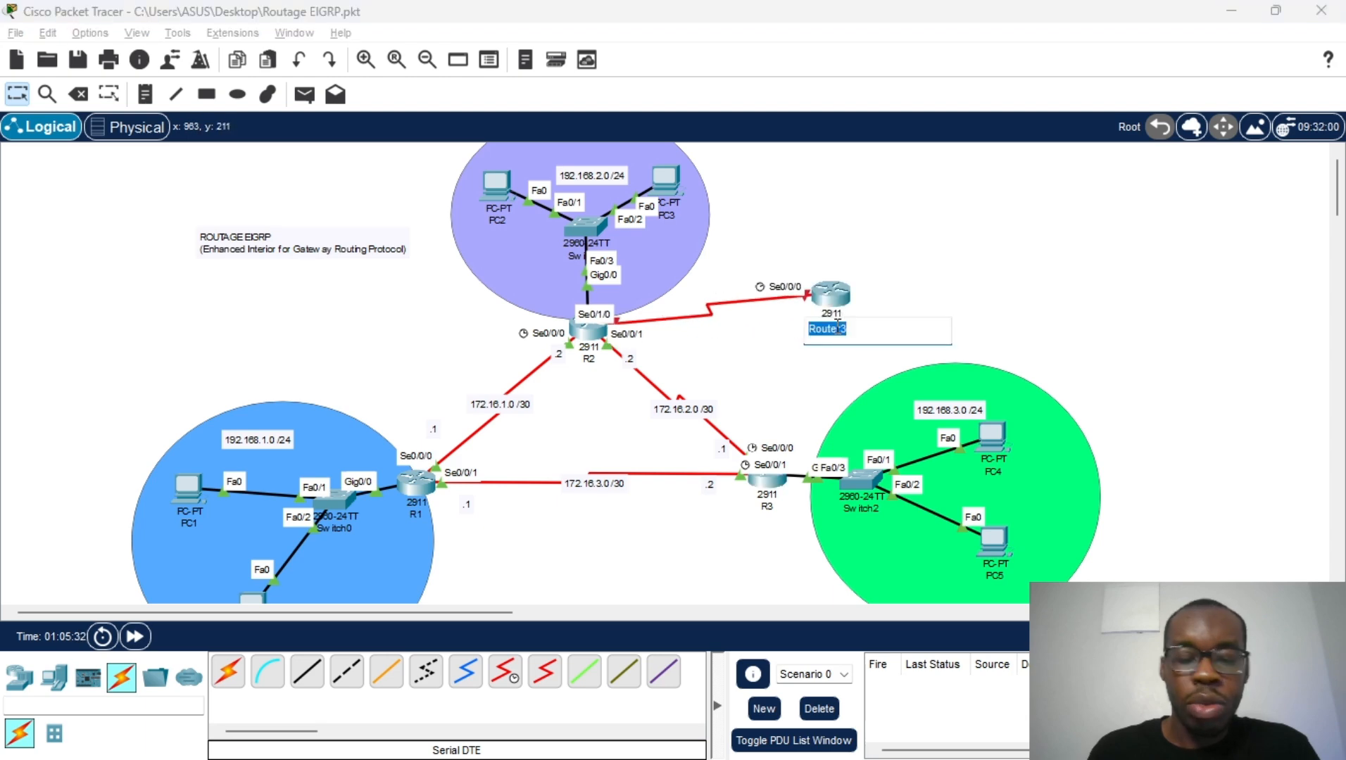
pyautogui.write('FA')
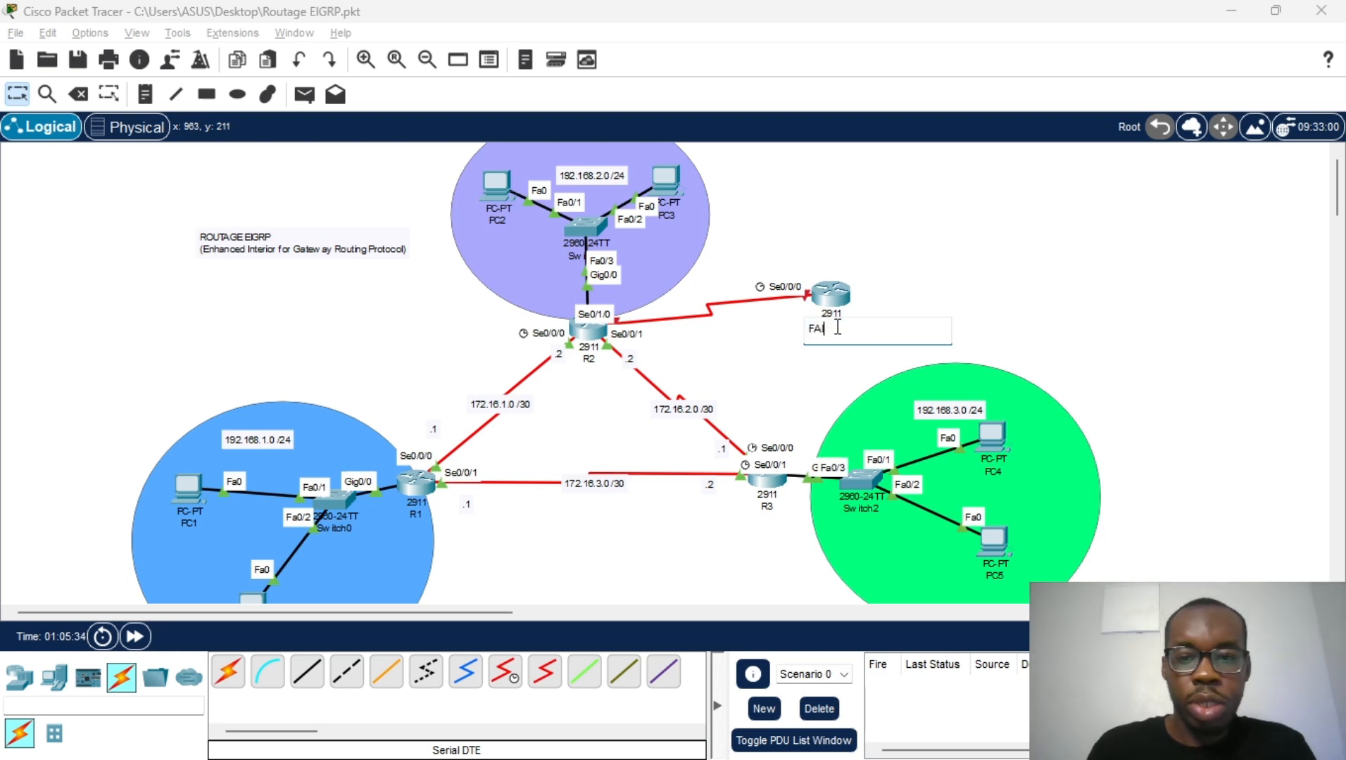
pyautogui.click(913, 252)
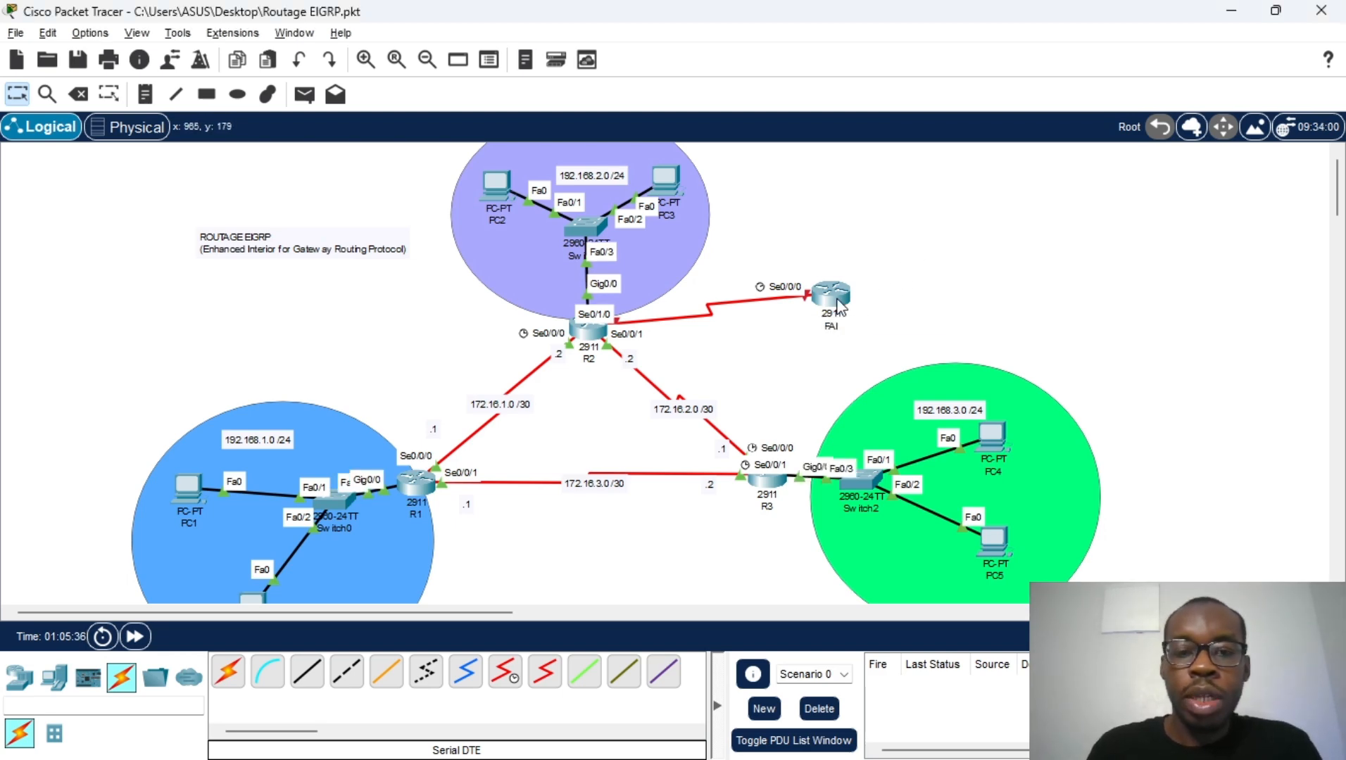
pyautogui.moveTo(835, 305); pyautogui.dragTo(838, 302)
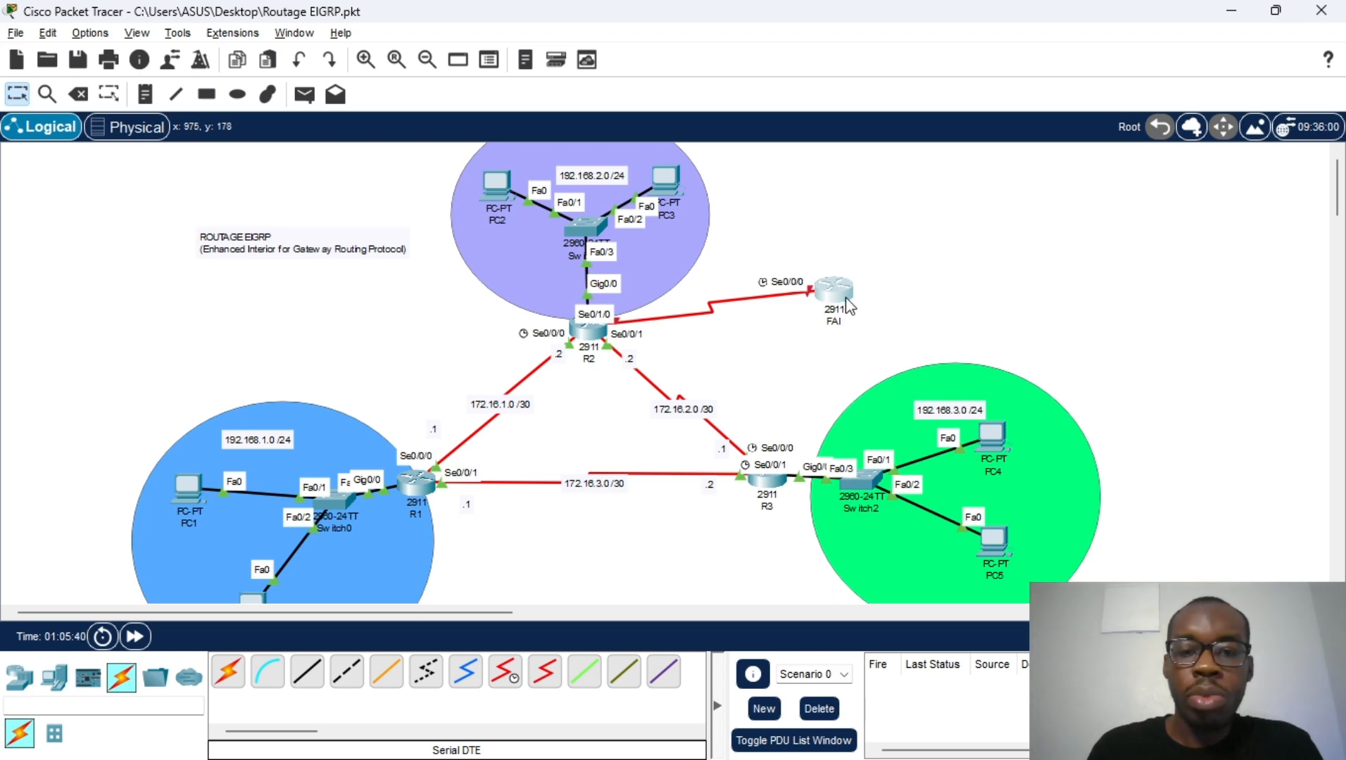
# Open the FAI router's command line, answer "no" to the initial configuration dialog, and start the console session
pyautogui.click(841, 292)
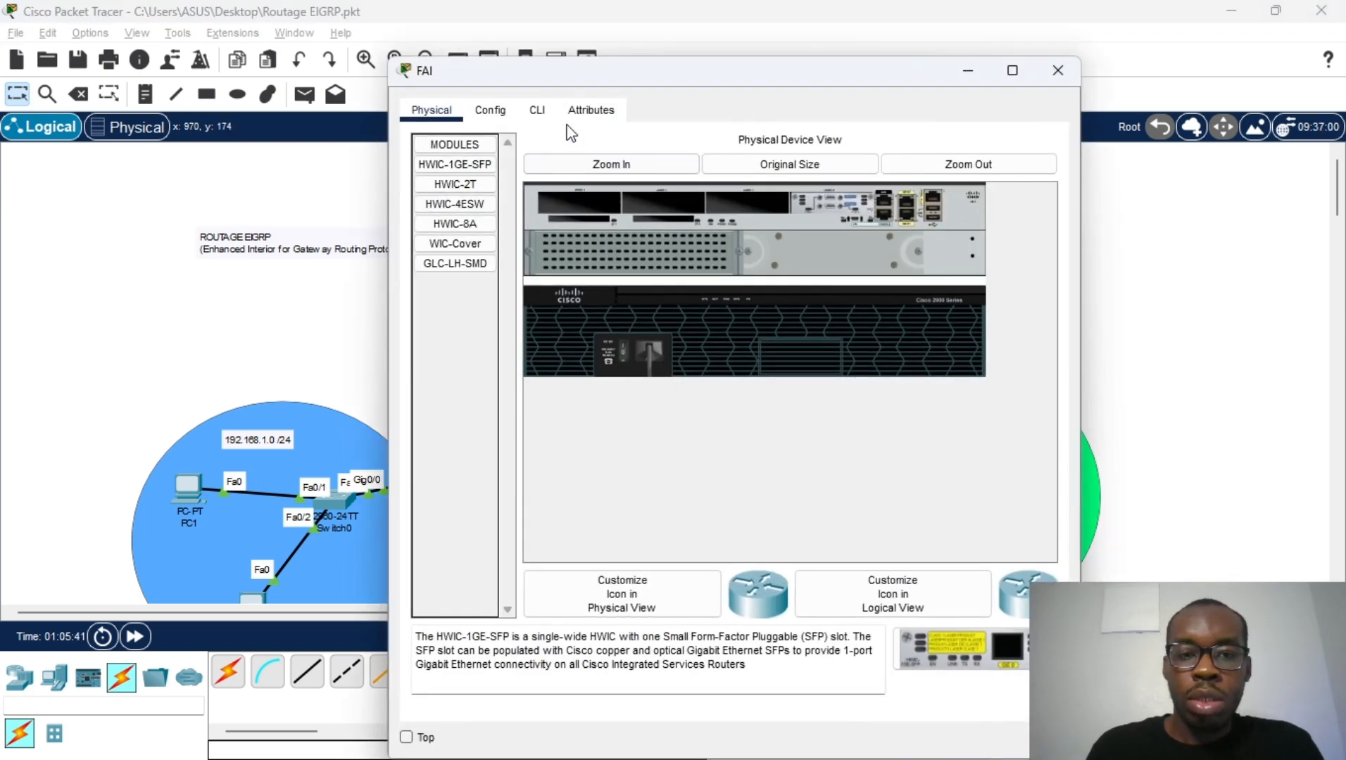
pyautogui.click(537, 110)
pyautogui.scroll(6, 746, 278)
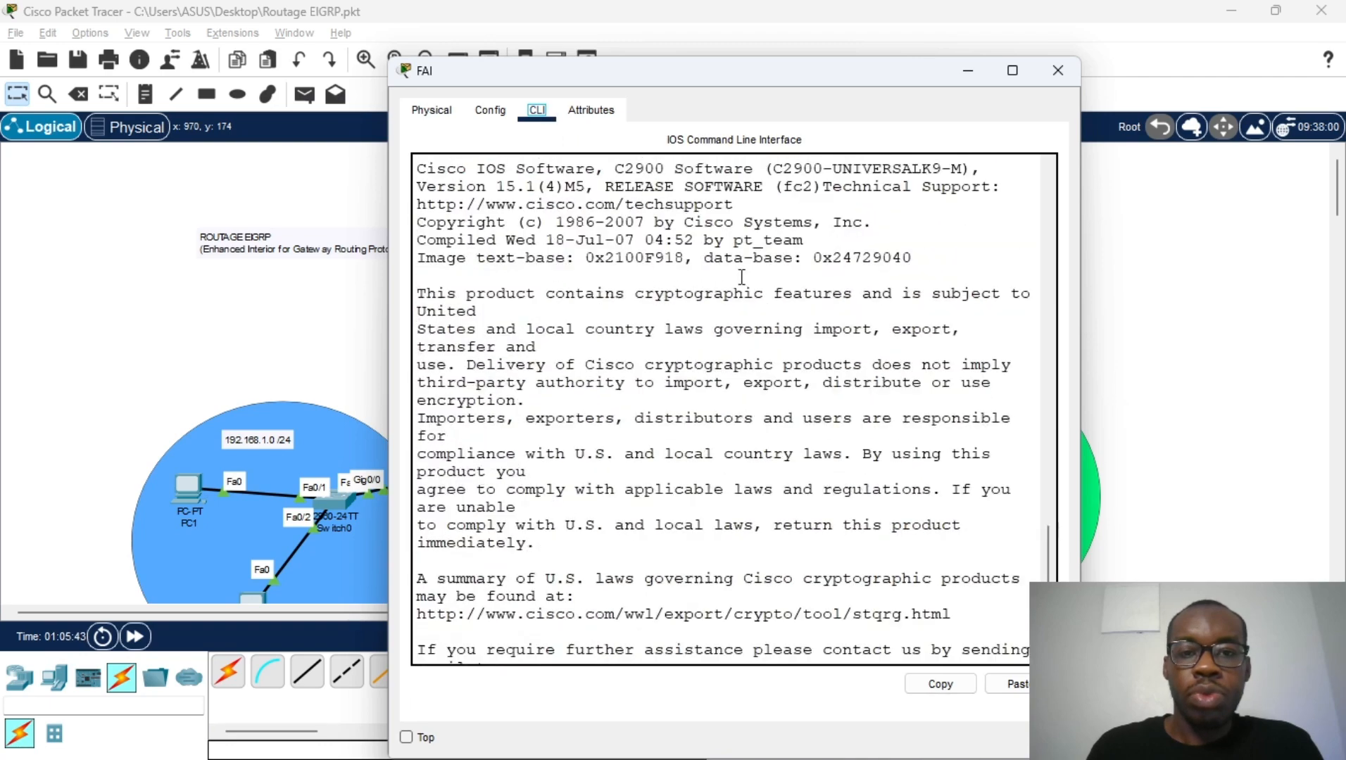
pyautogui.click(1057, 70)
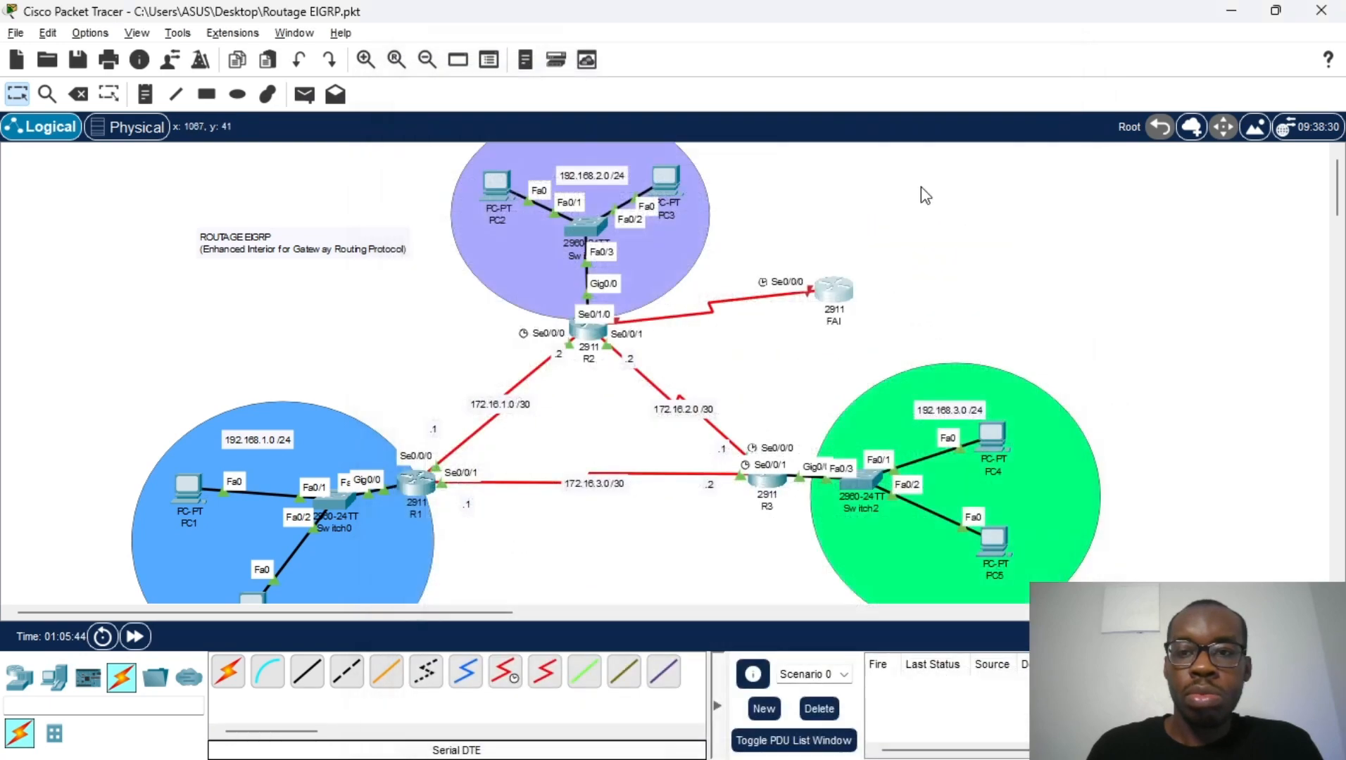
pyautogui.click(842, 289)
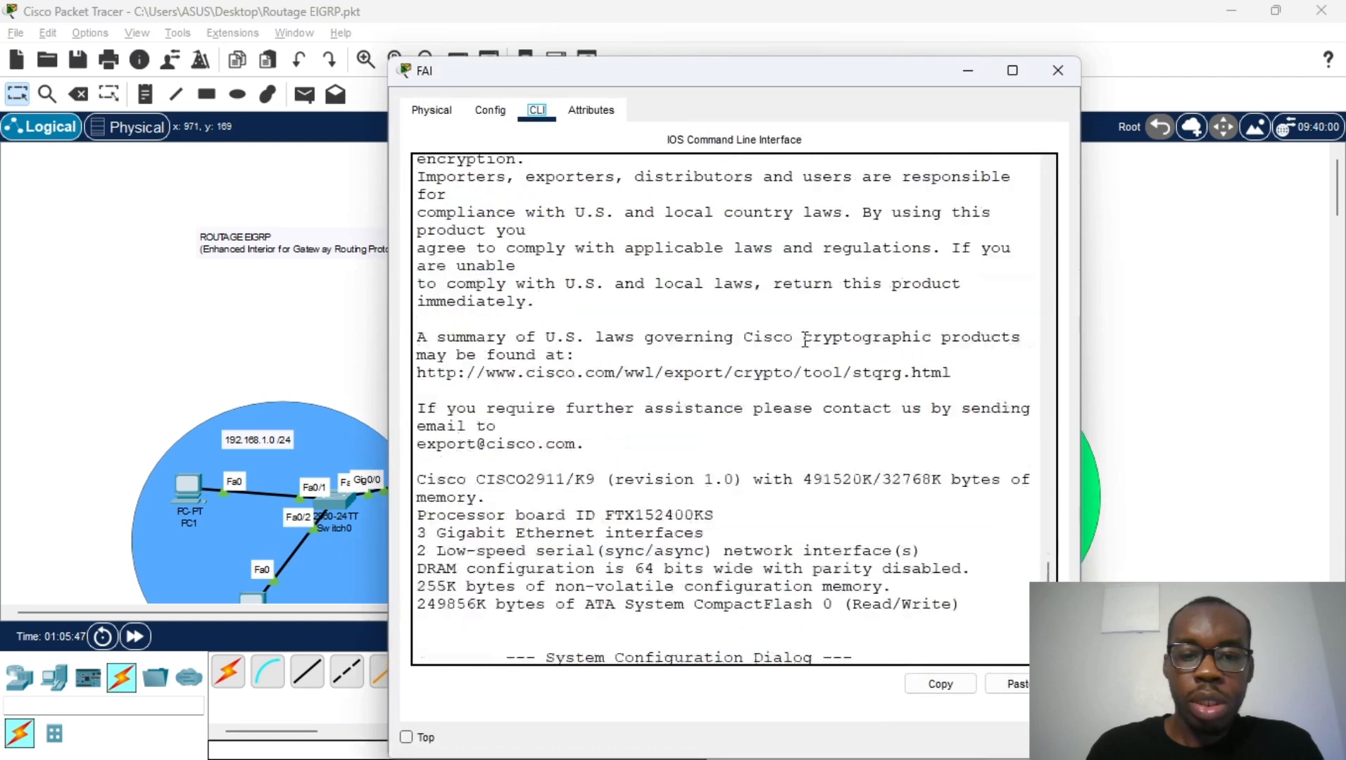
pyautogui.click(953, 225)
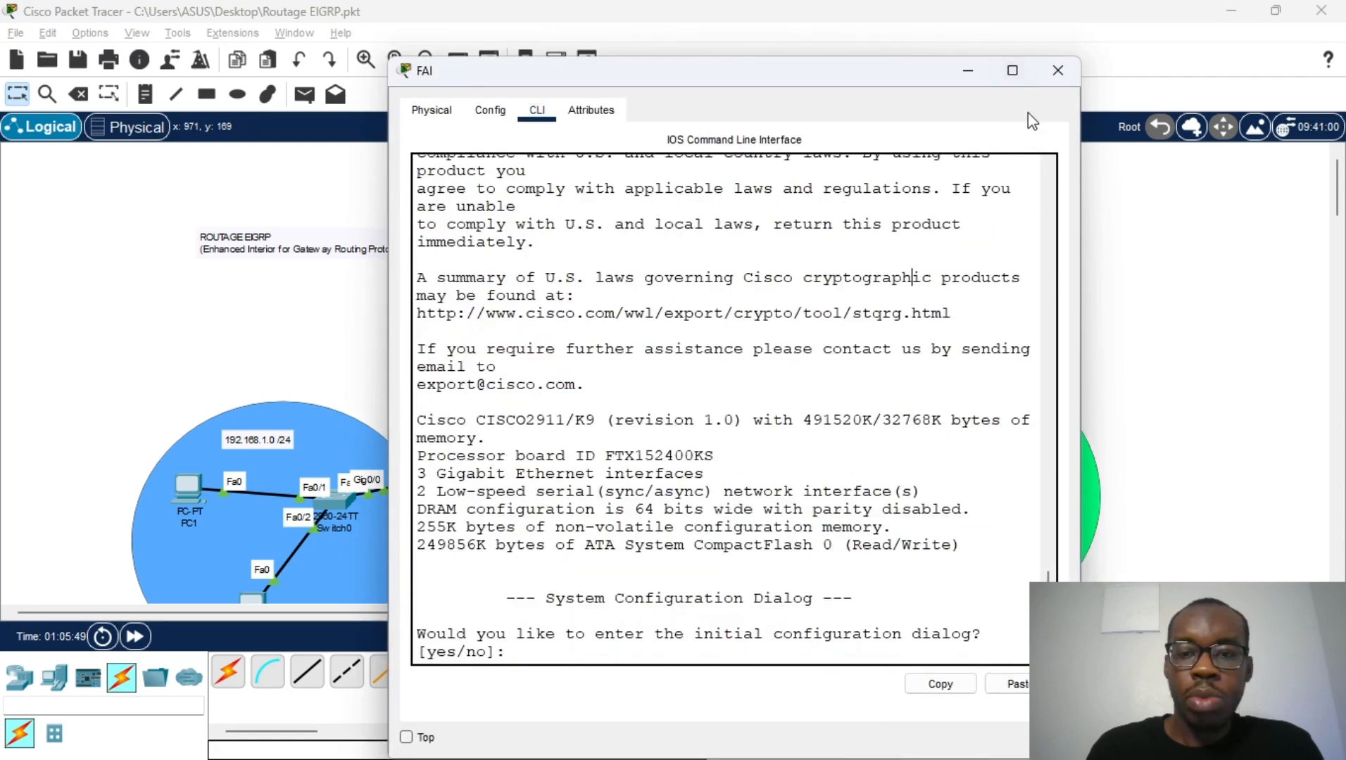
pyautogui.write('no')
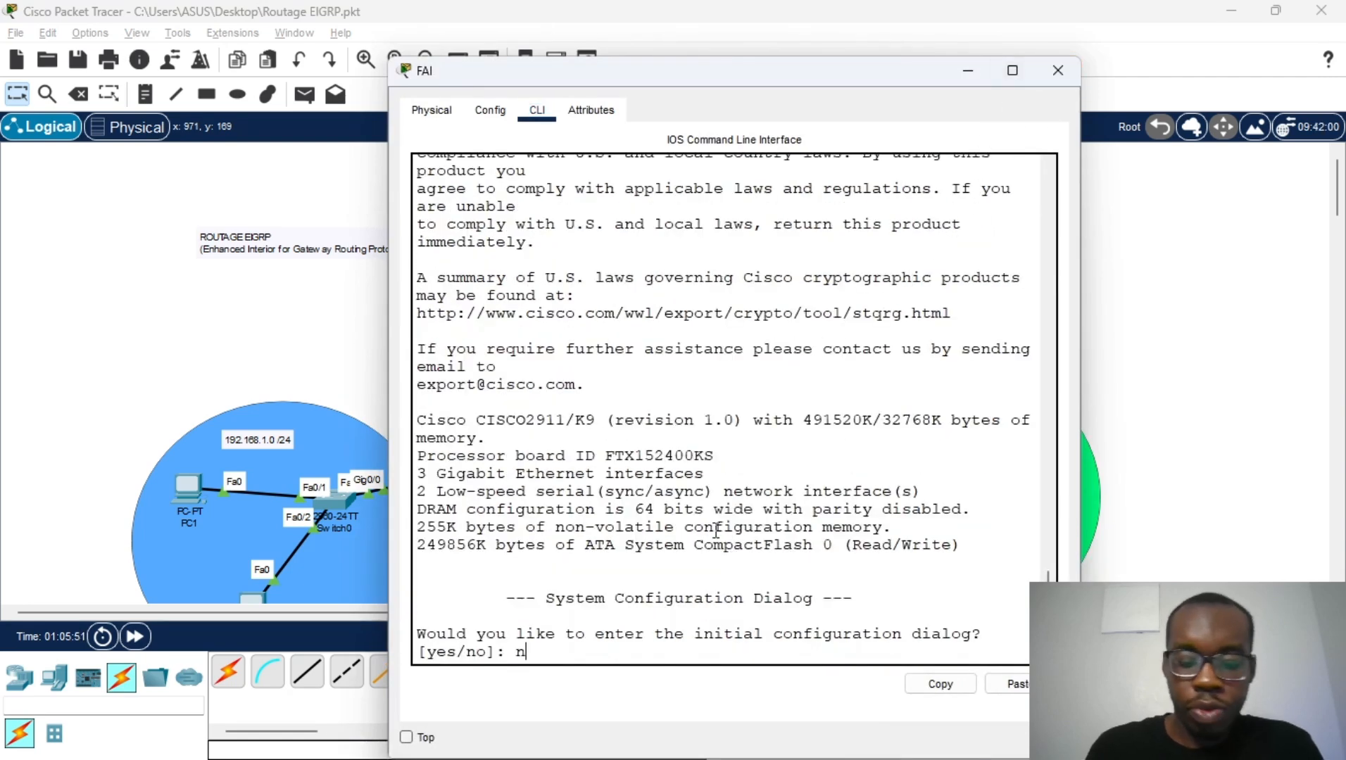
pyautogui.press('Return')
pyautogui.press('Return')
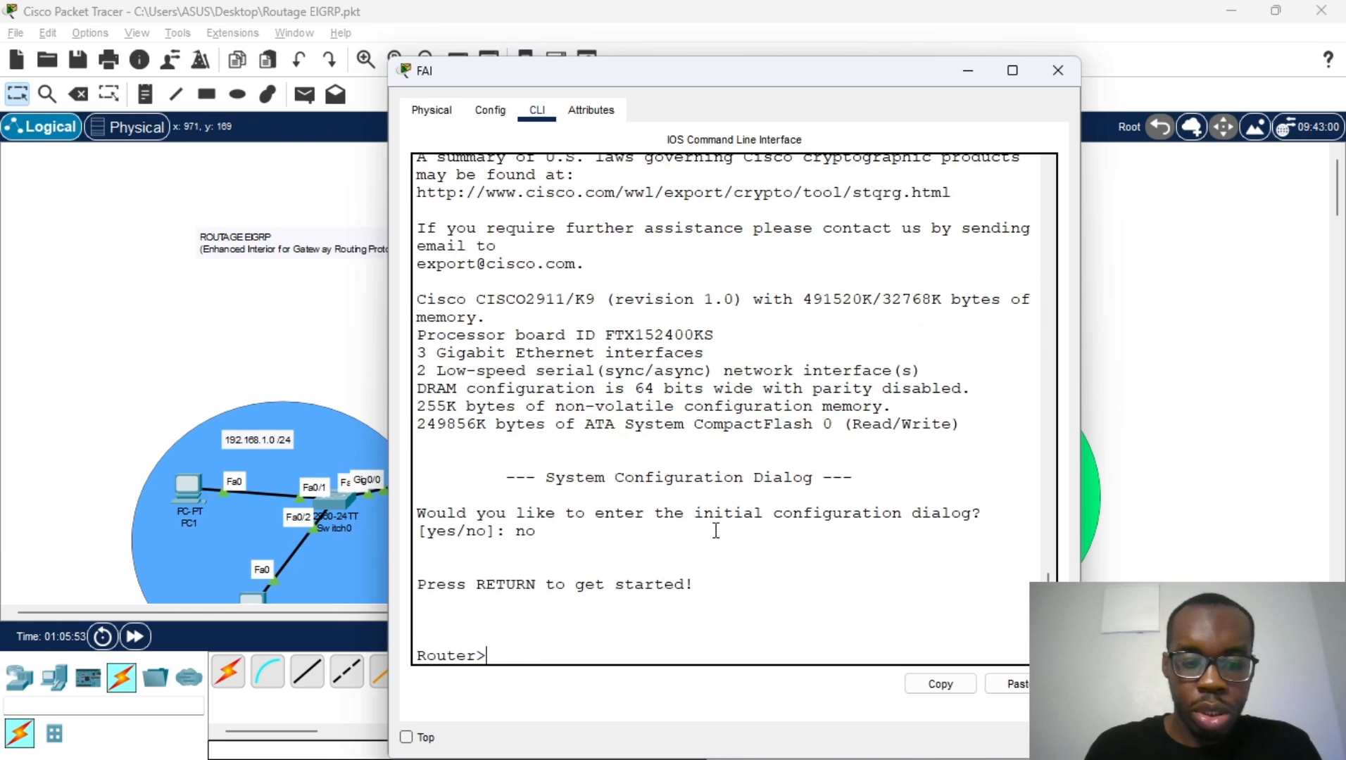
# Enter privileged mode and global configuration mode on the FAI router using "en" and "conf t"
pyautogui.write('en')
pyautogui.press('Return')
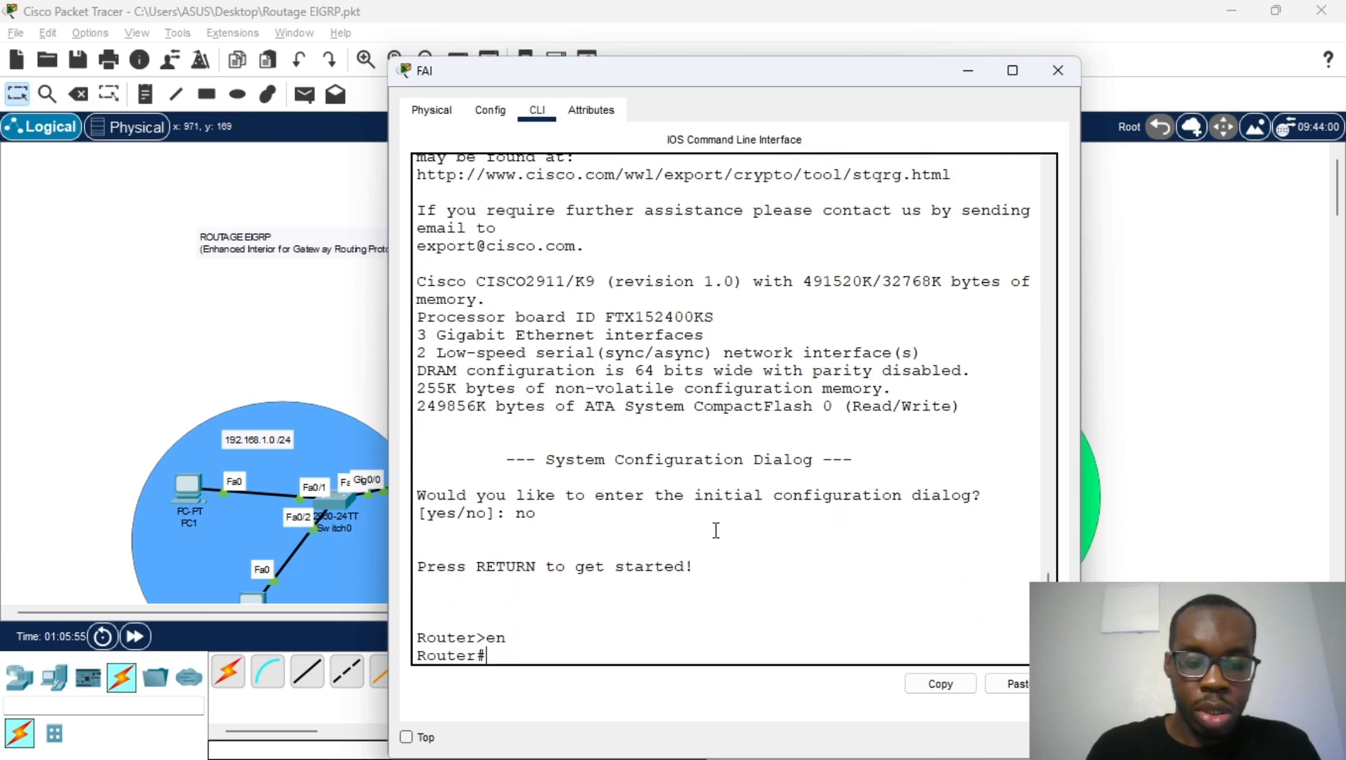
pyautogui.write('conf t')
pyautogui.press('Return')
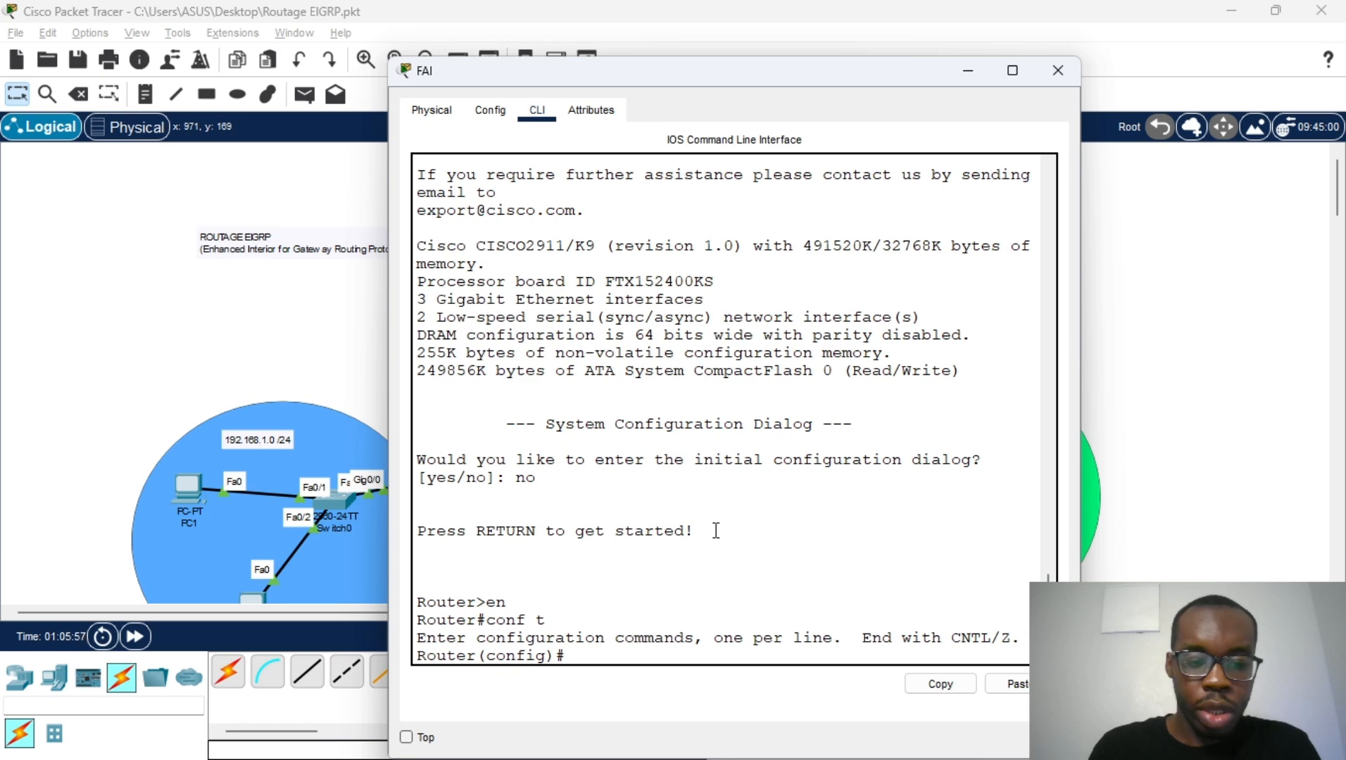
# Set the FAI router's hostname to FAI with "hostname FAI"
pyautogui.write('host')
pyautogui.press('Tab')
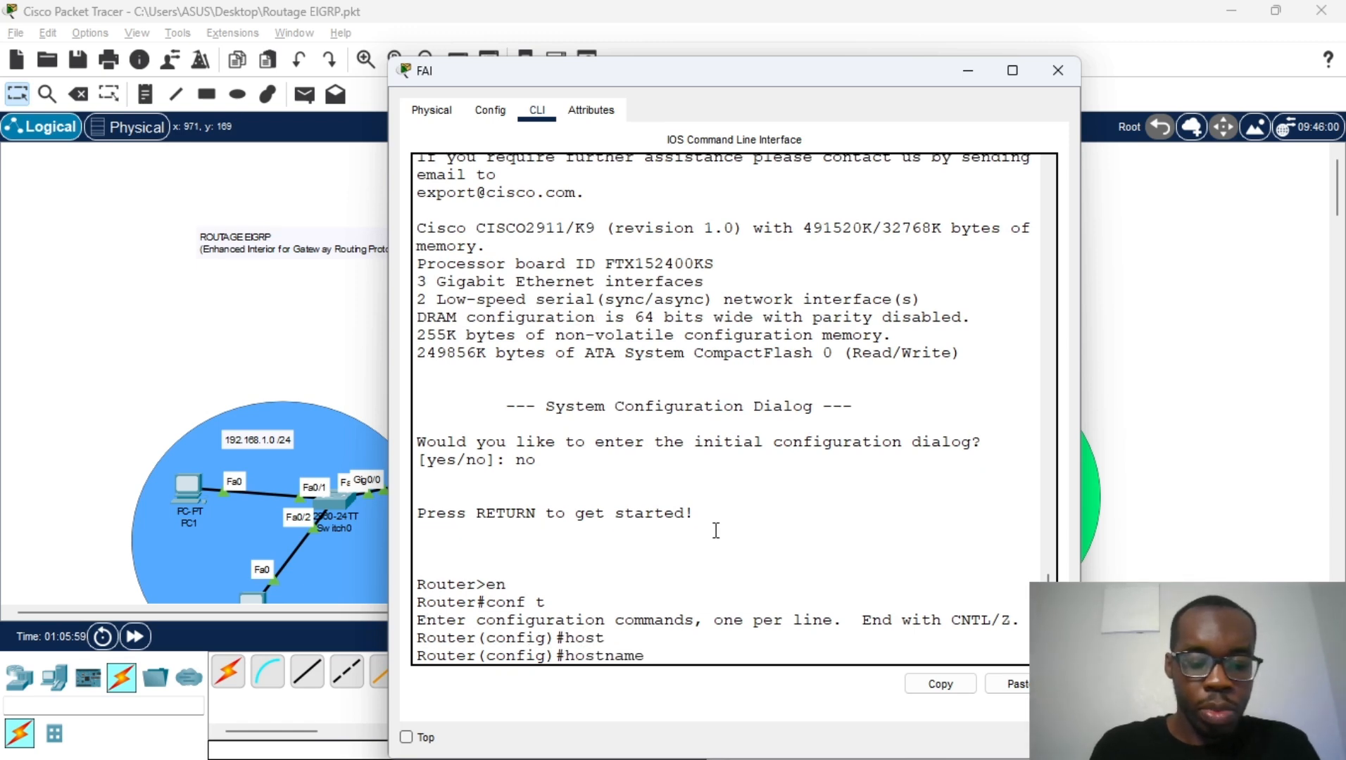
pyautogui.write('FAI')
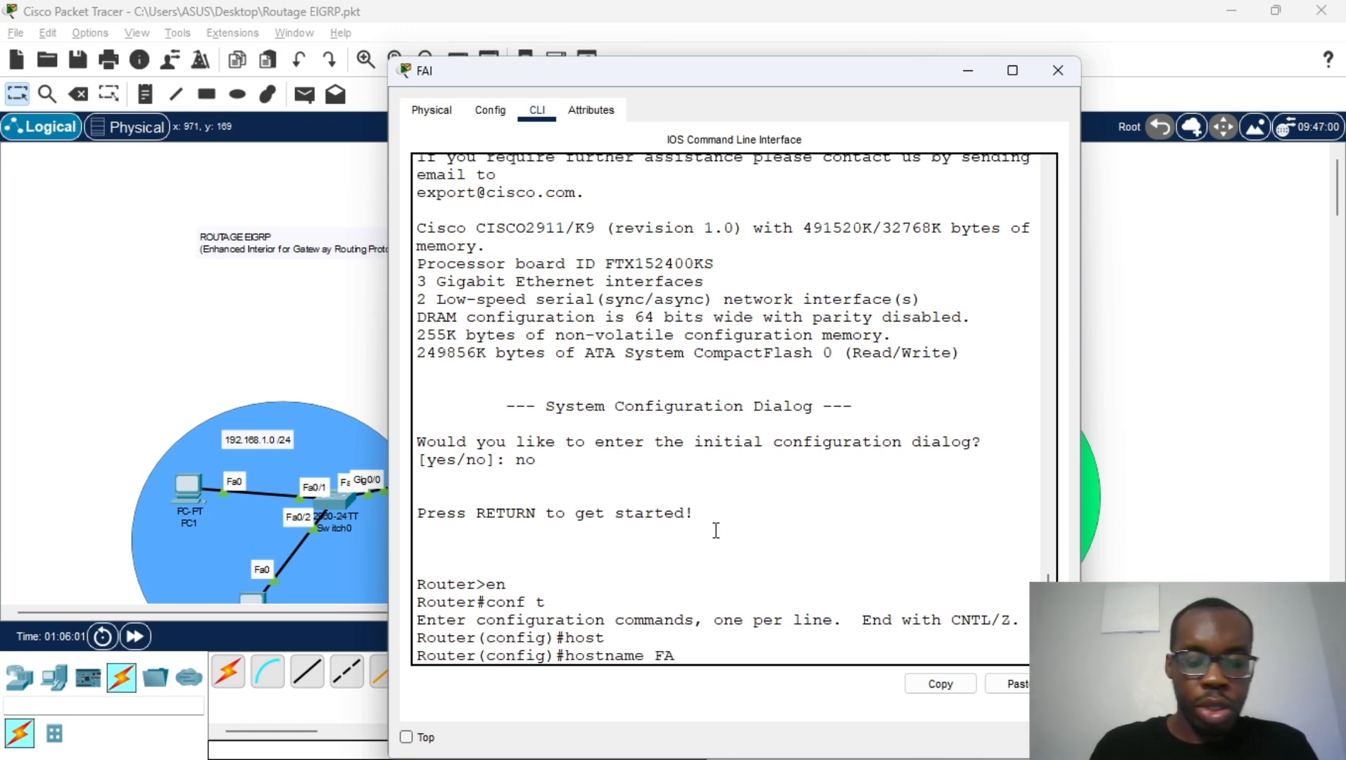
pyautogui.press('Return')
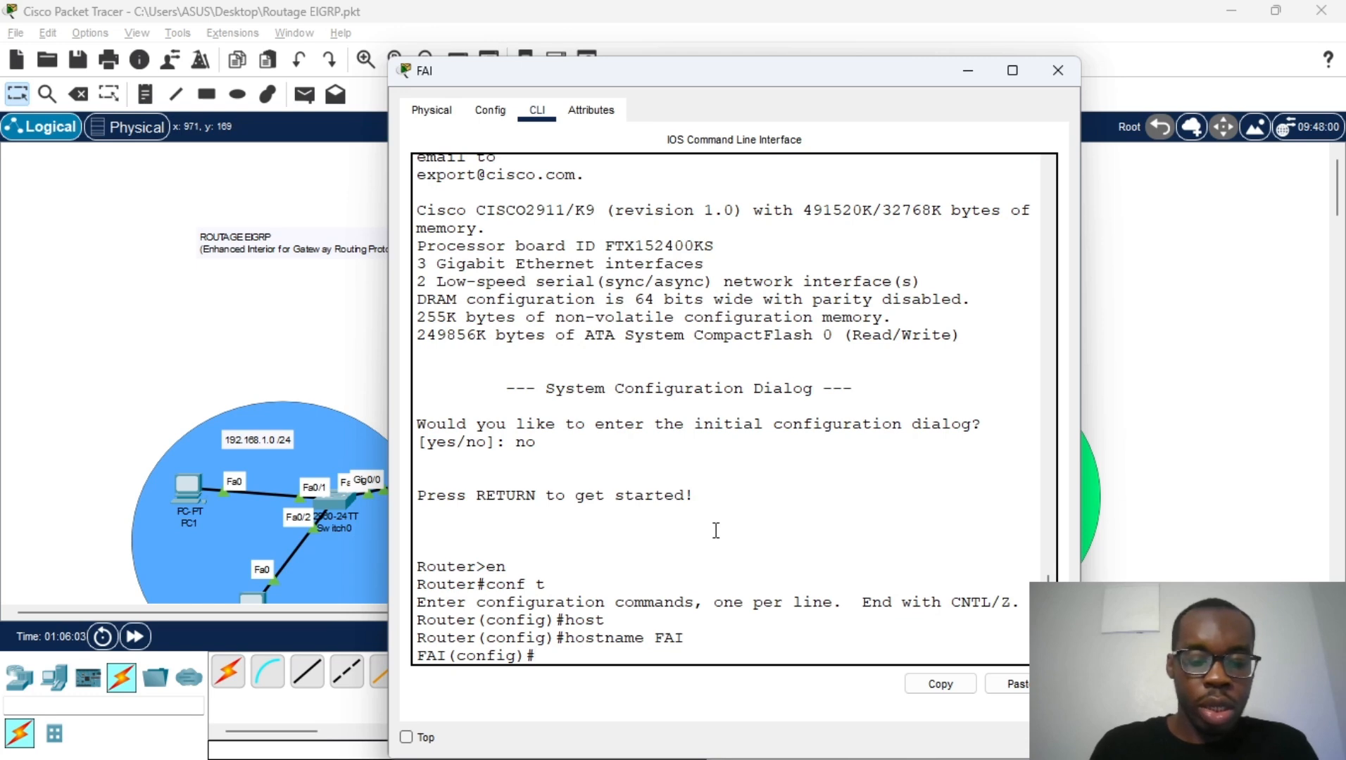
# Assign 200.200.200.1 with mask 255.255.255.0 to the FAI router's serial interface using "int se 0/0/0" and "ip add"
pyautogui.write('int')
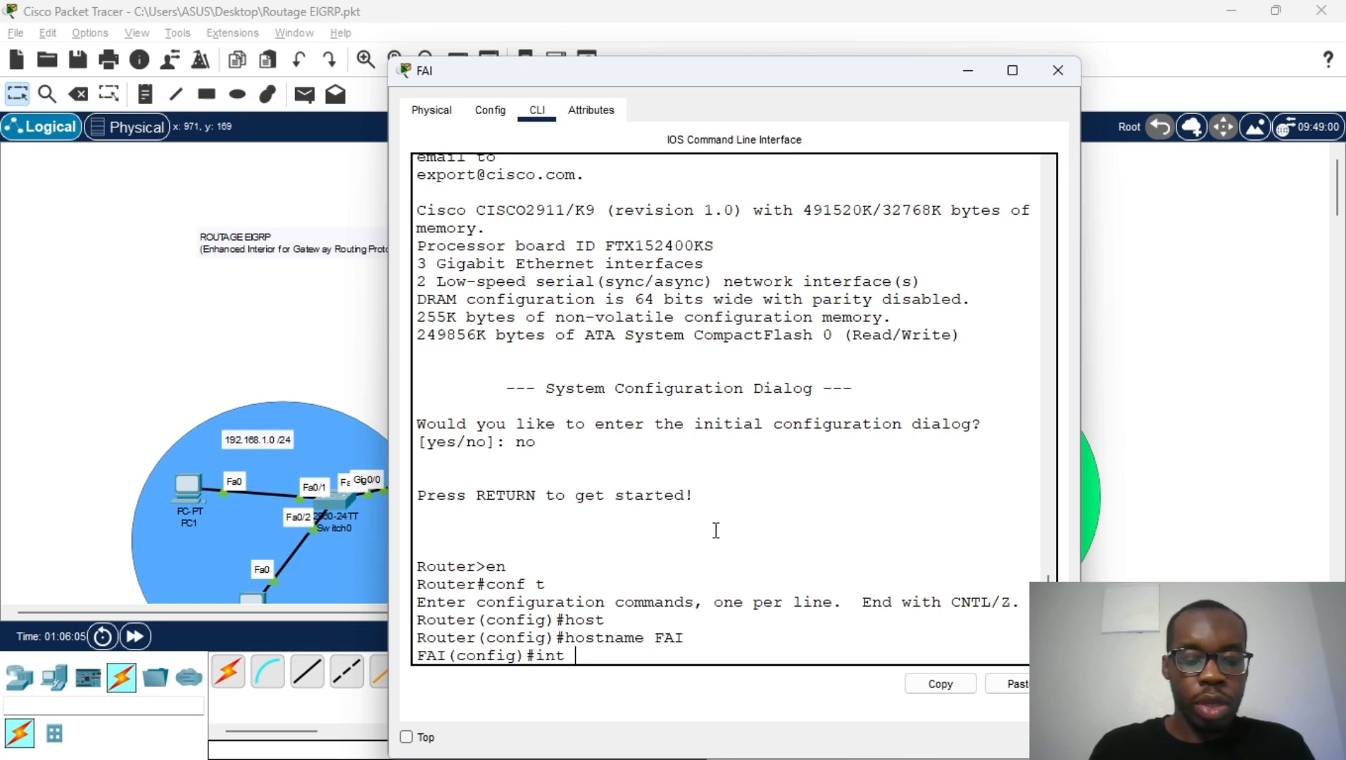
pyautogui.write(' se 0/0/')
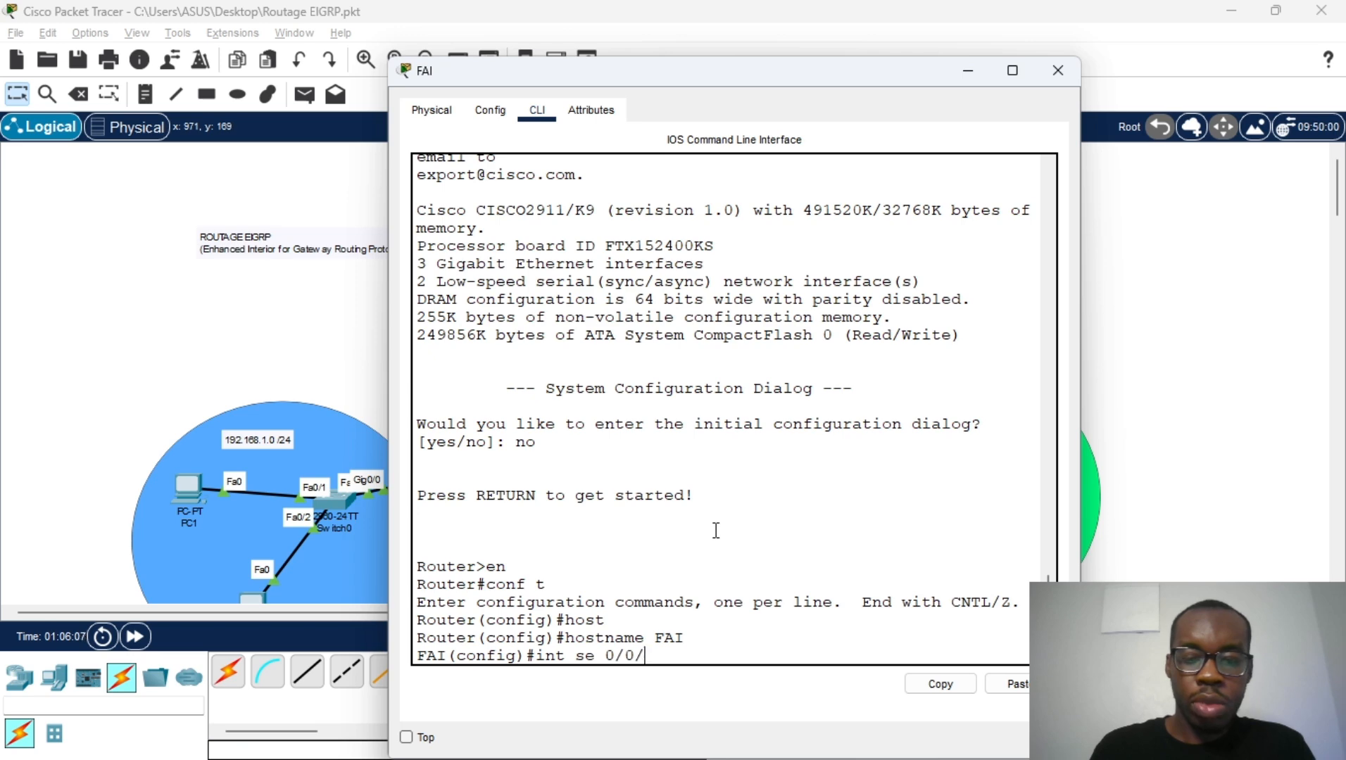
pyautogui.write('0')
pyautogui.press('Return')
pyautogui.write('ip')
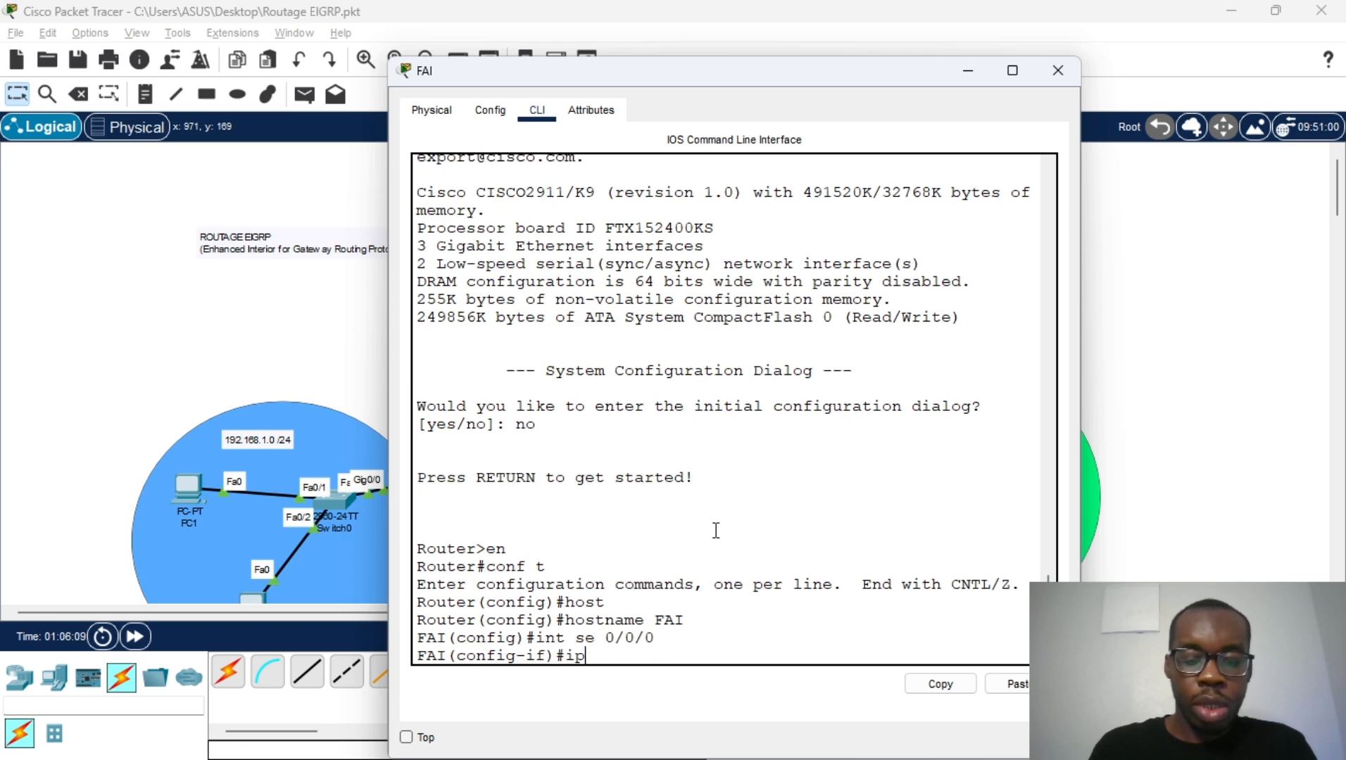
pyautogui.write(' add 20')
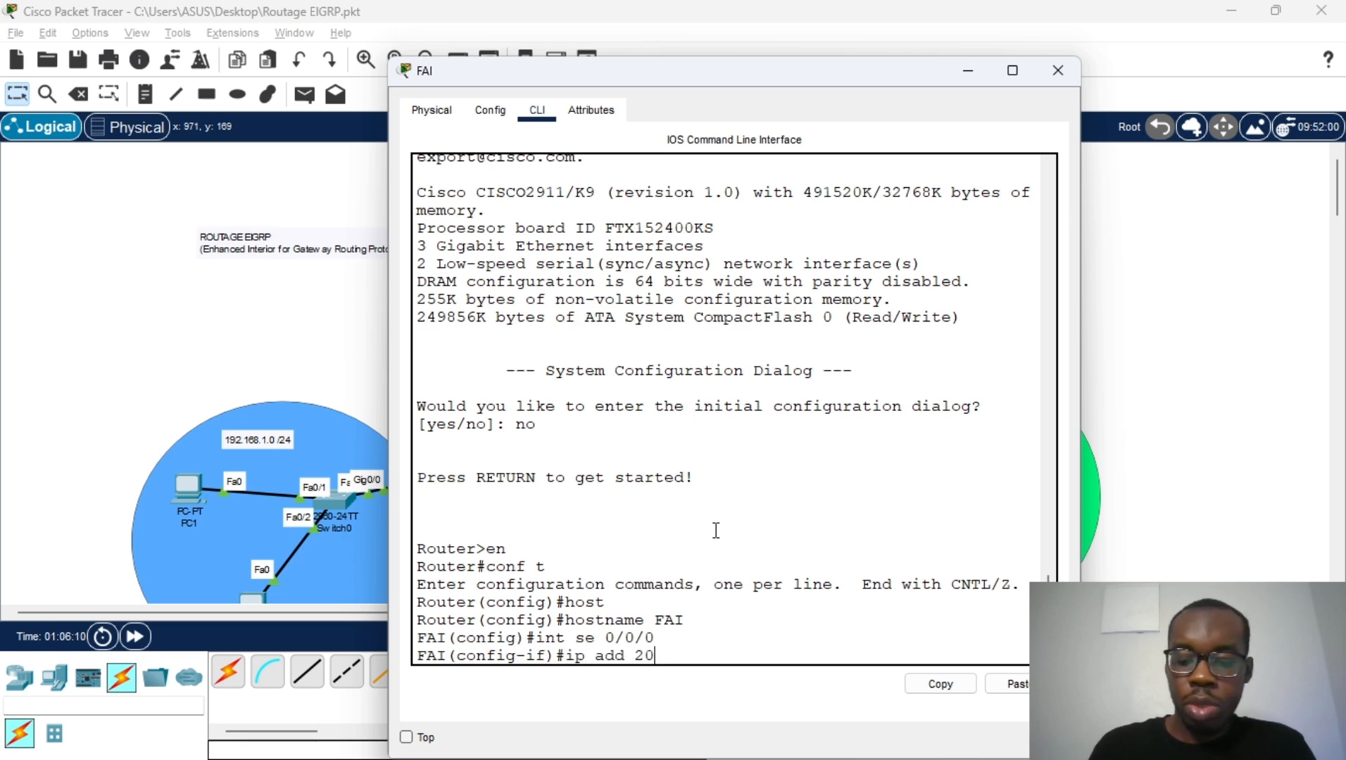
pyautogui.write('0.200.2')
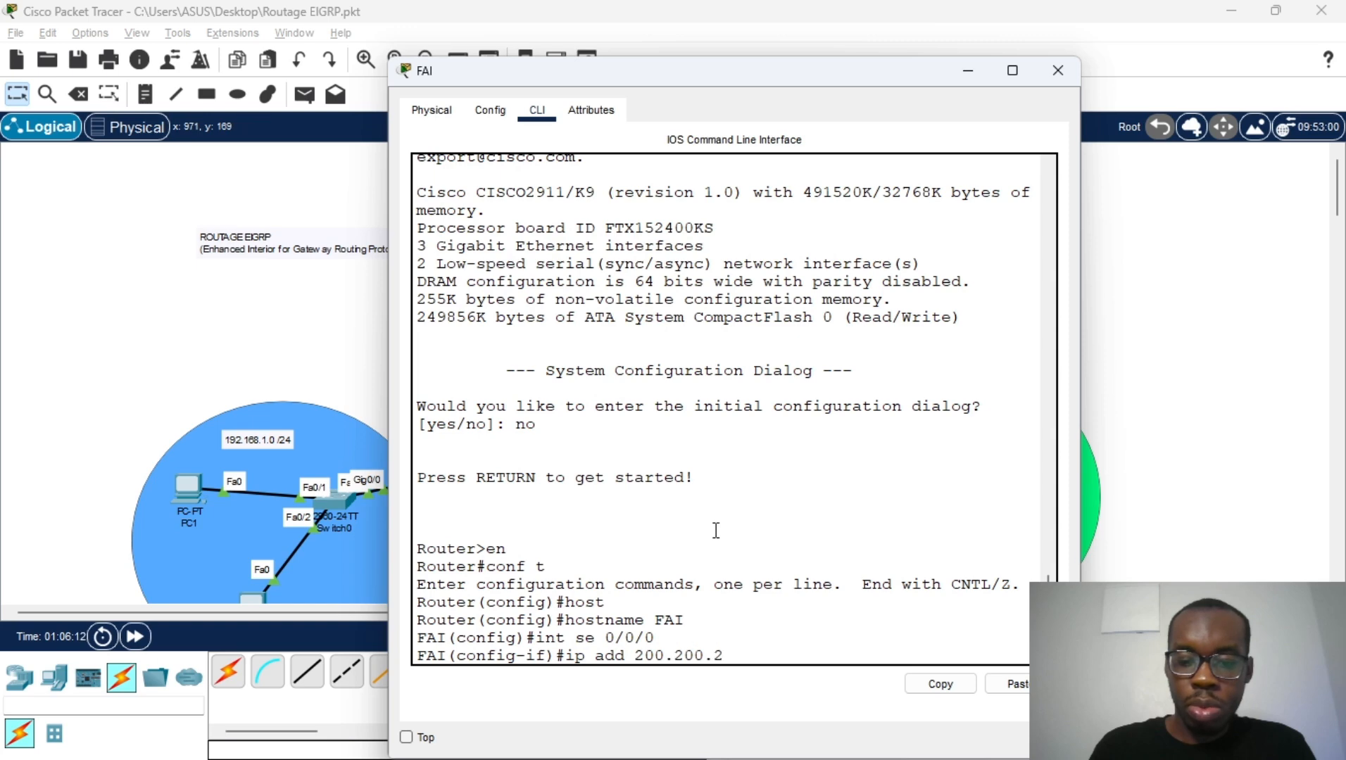
pyautogui.write('00.1')
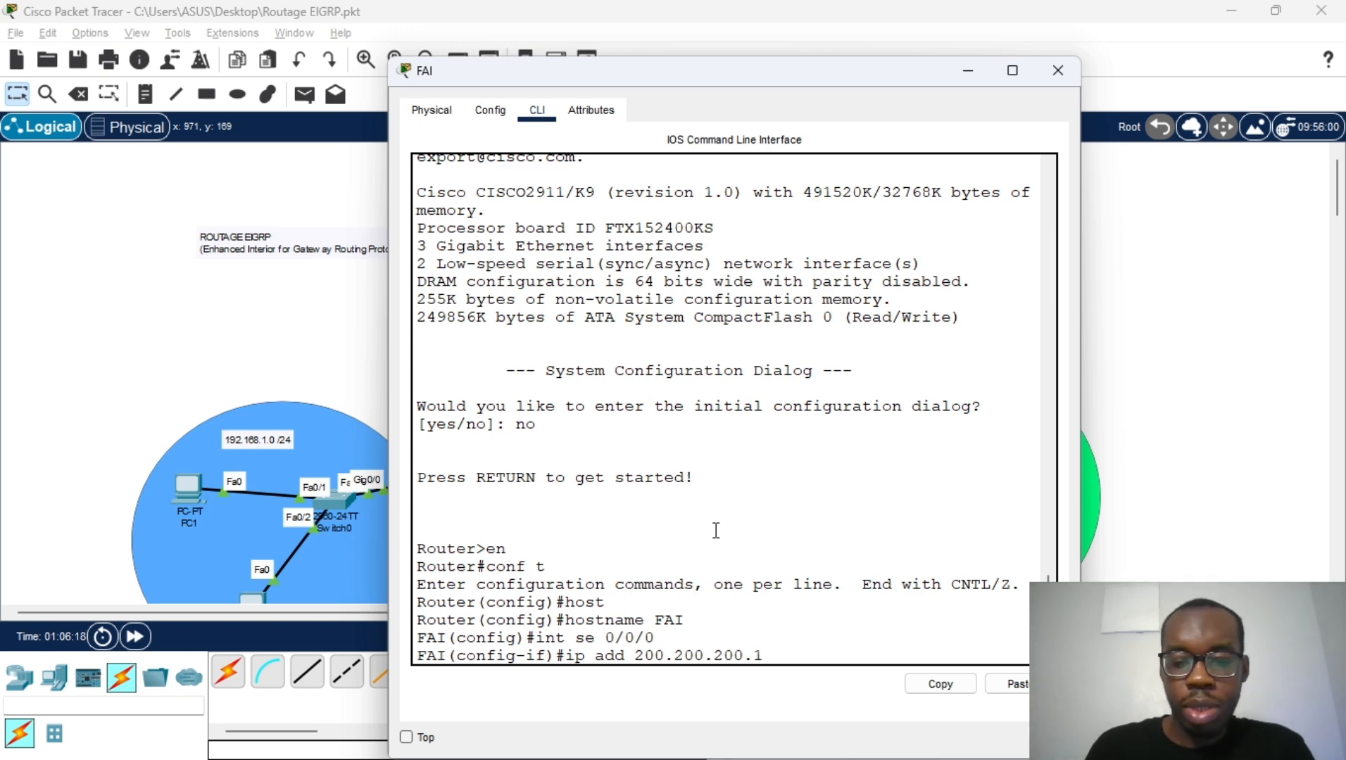
pyautogui.write(' 255.2555')
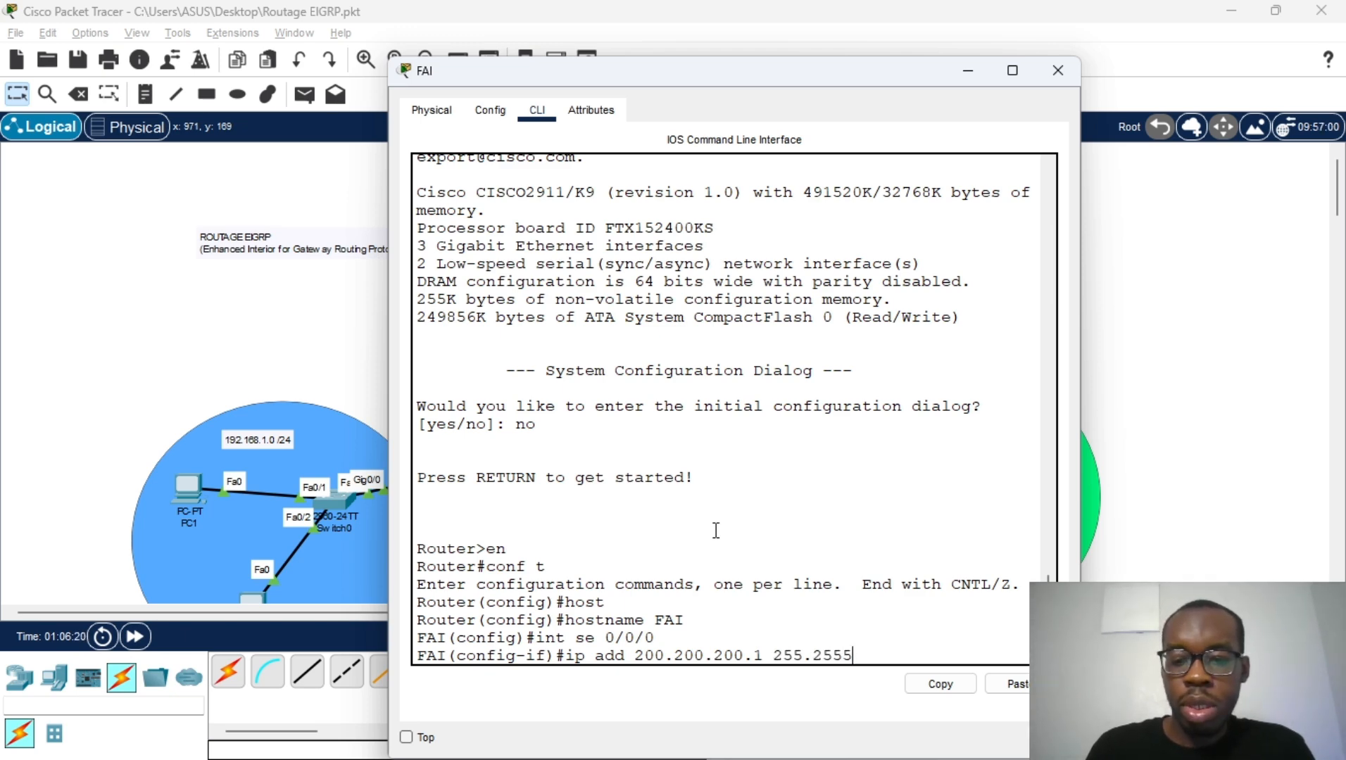
pyautogui.press('BackSpace')
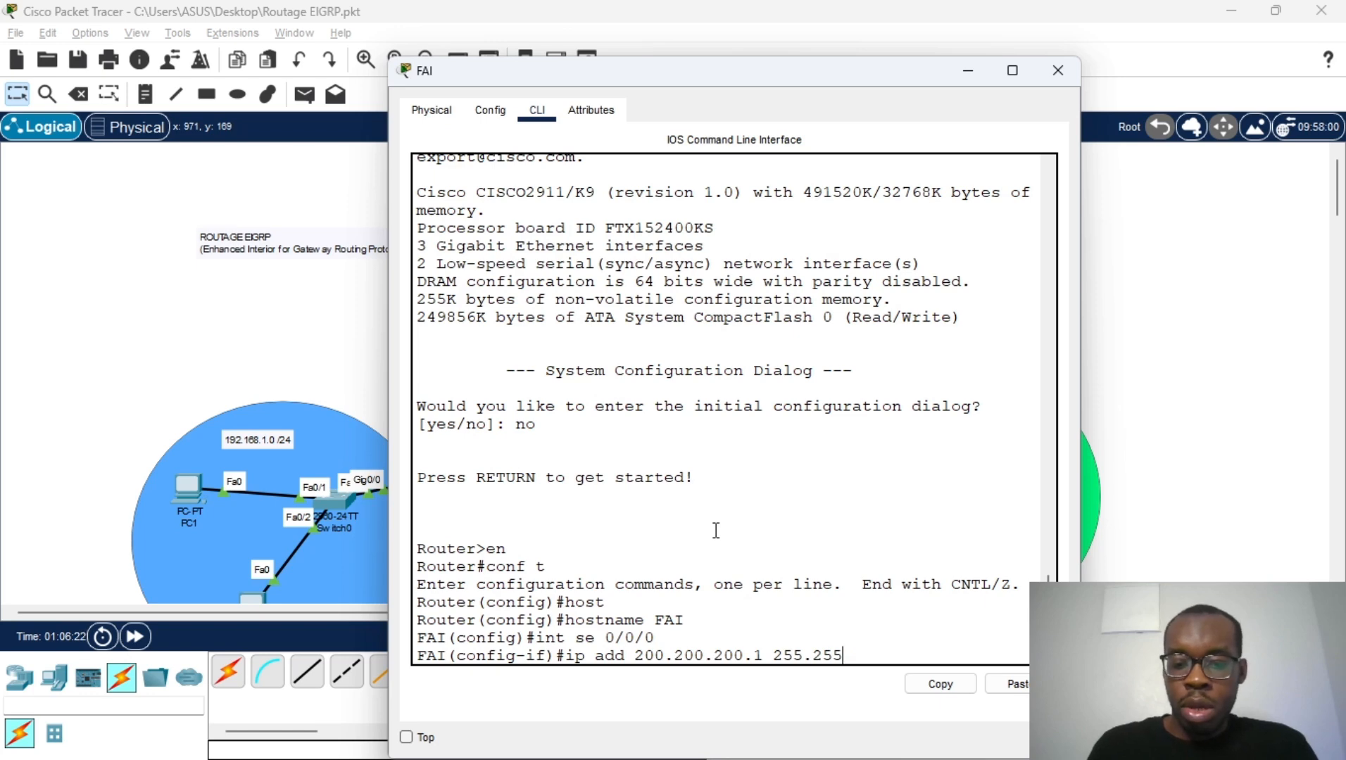
pyautogui.write('.255.0')
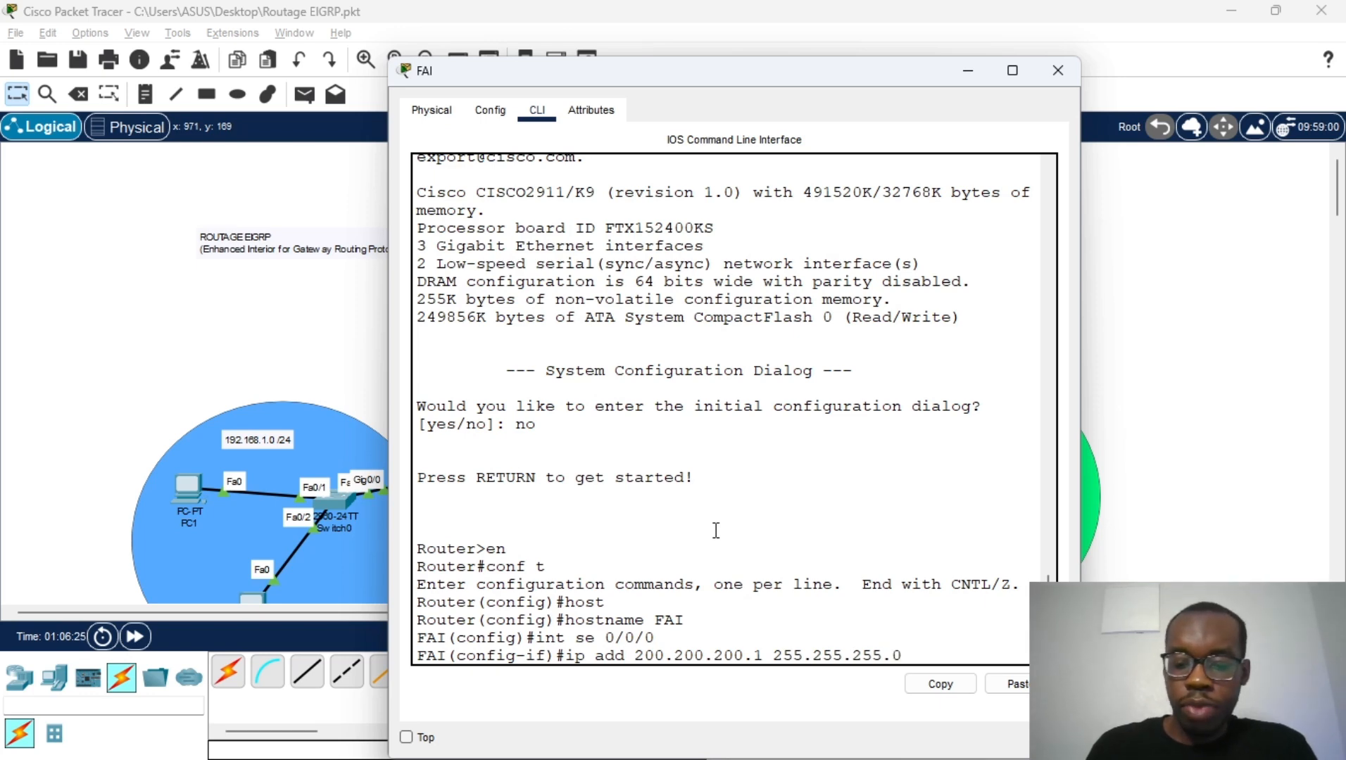
pyautogui.press('Return')
# Enable the FAI router's serial interface with "no sh" and close the router's window
pyautogui.write('no sh')
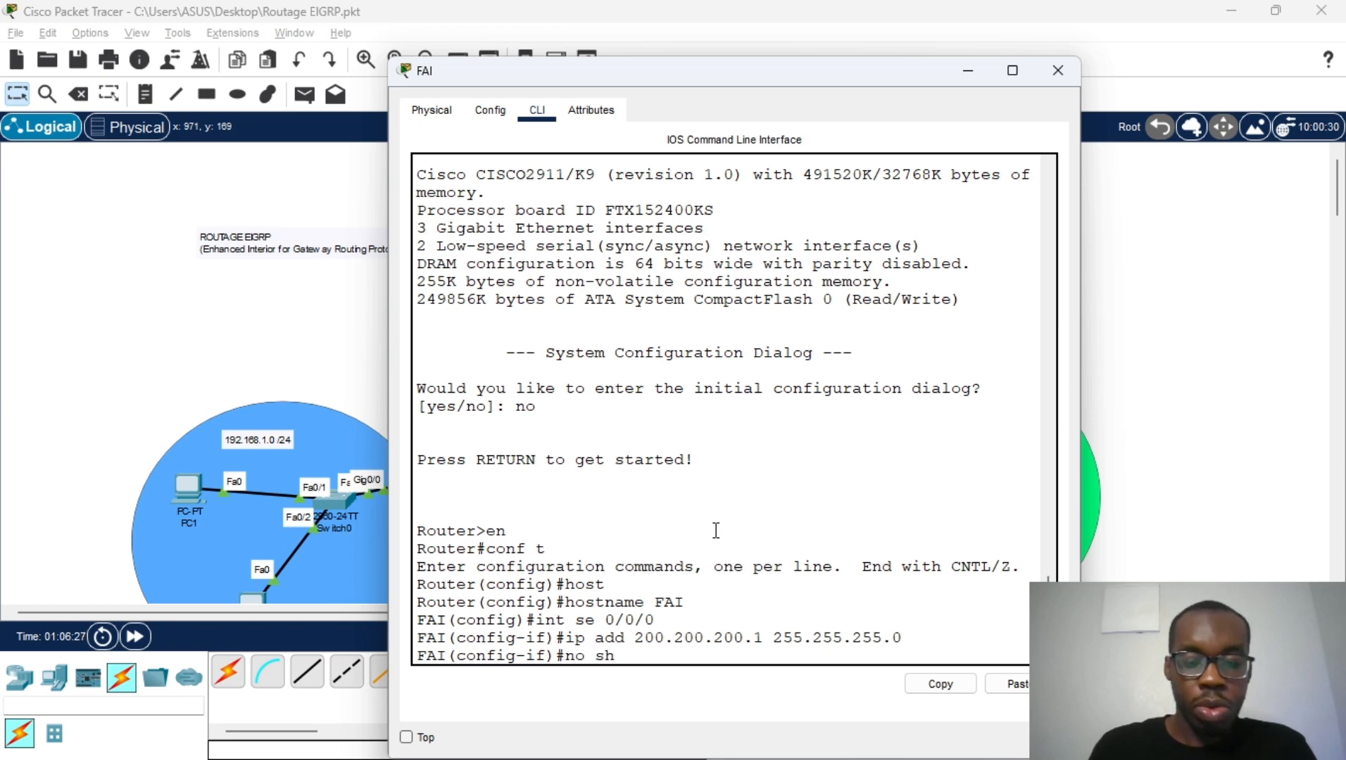
pyautogui.press('Return')
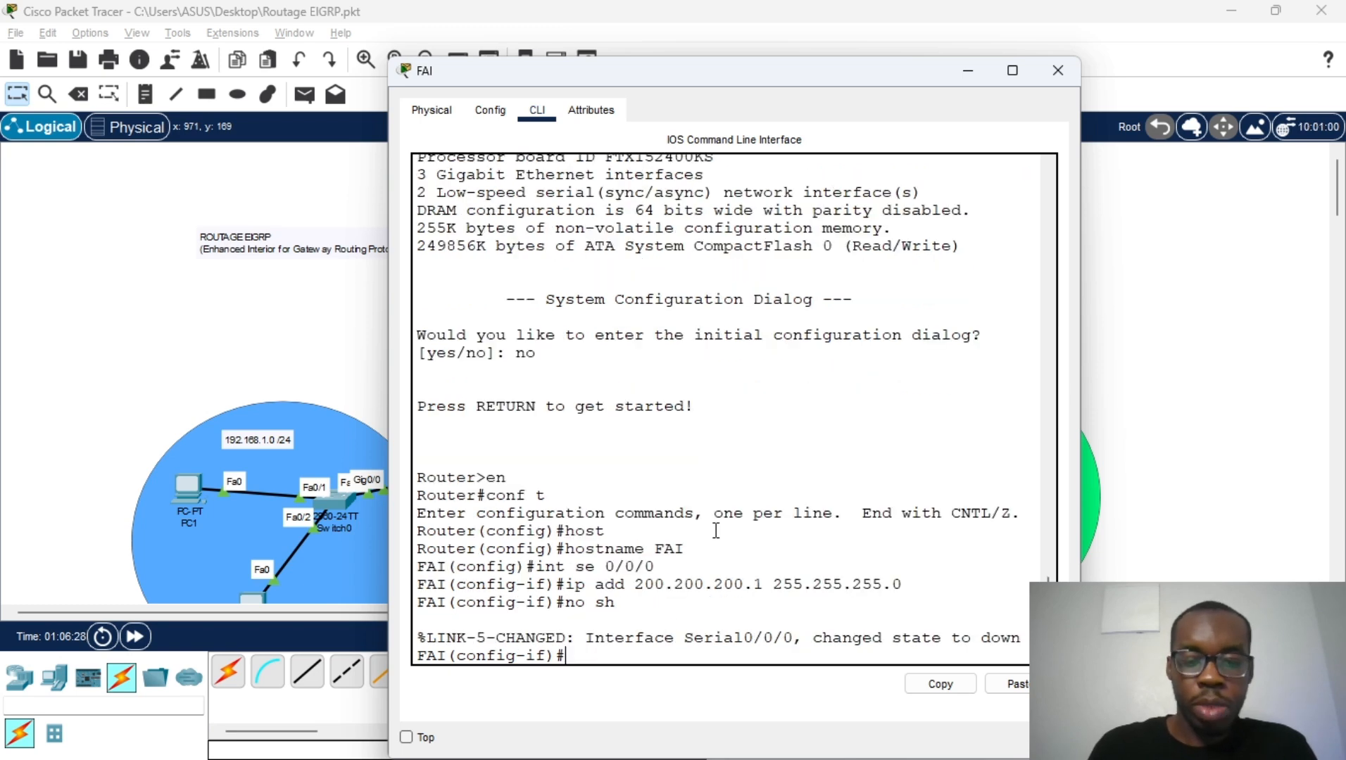
pyautogui.press('Return')
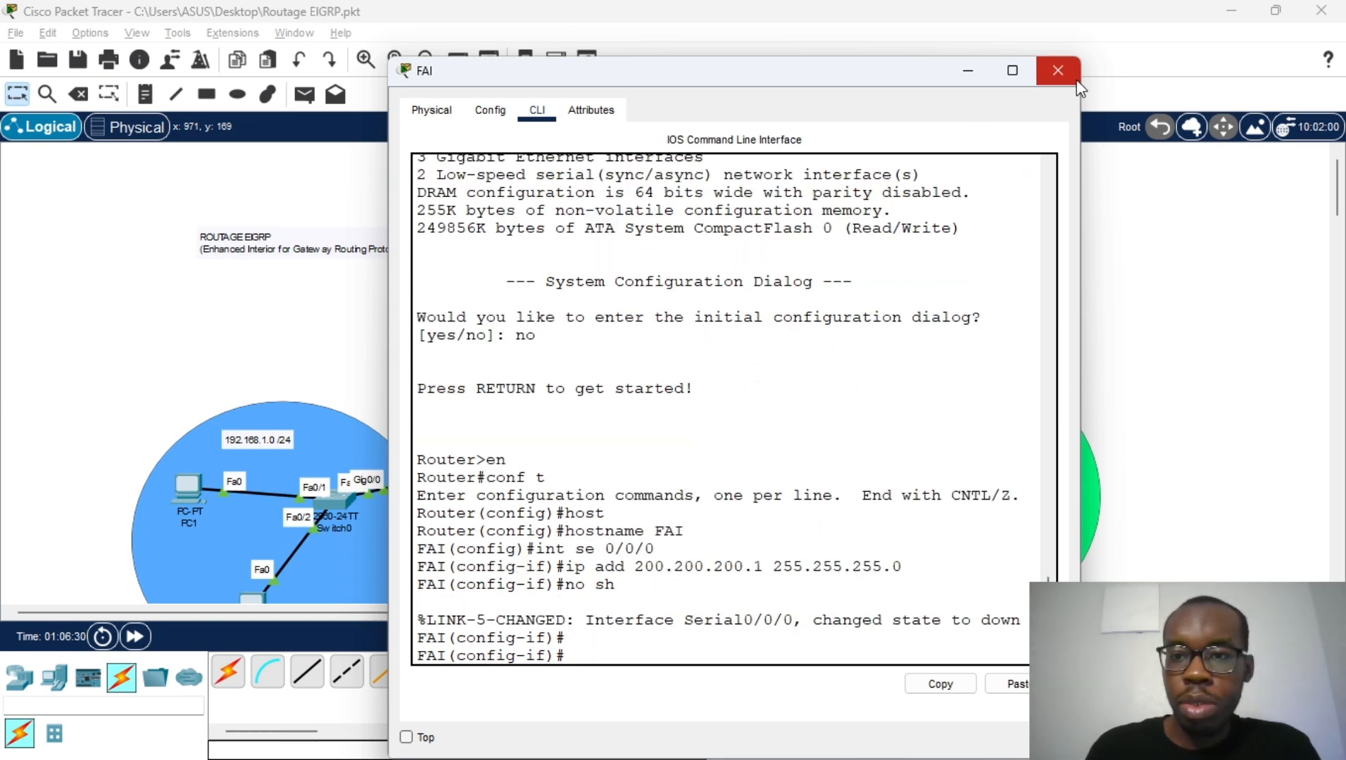
pyautogui.click(1057, 70)
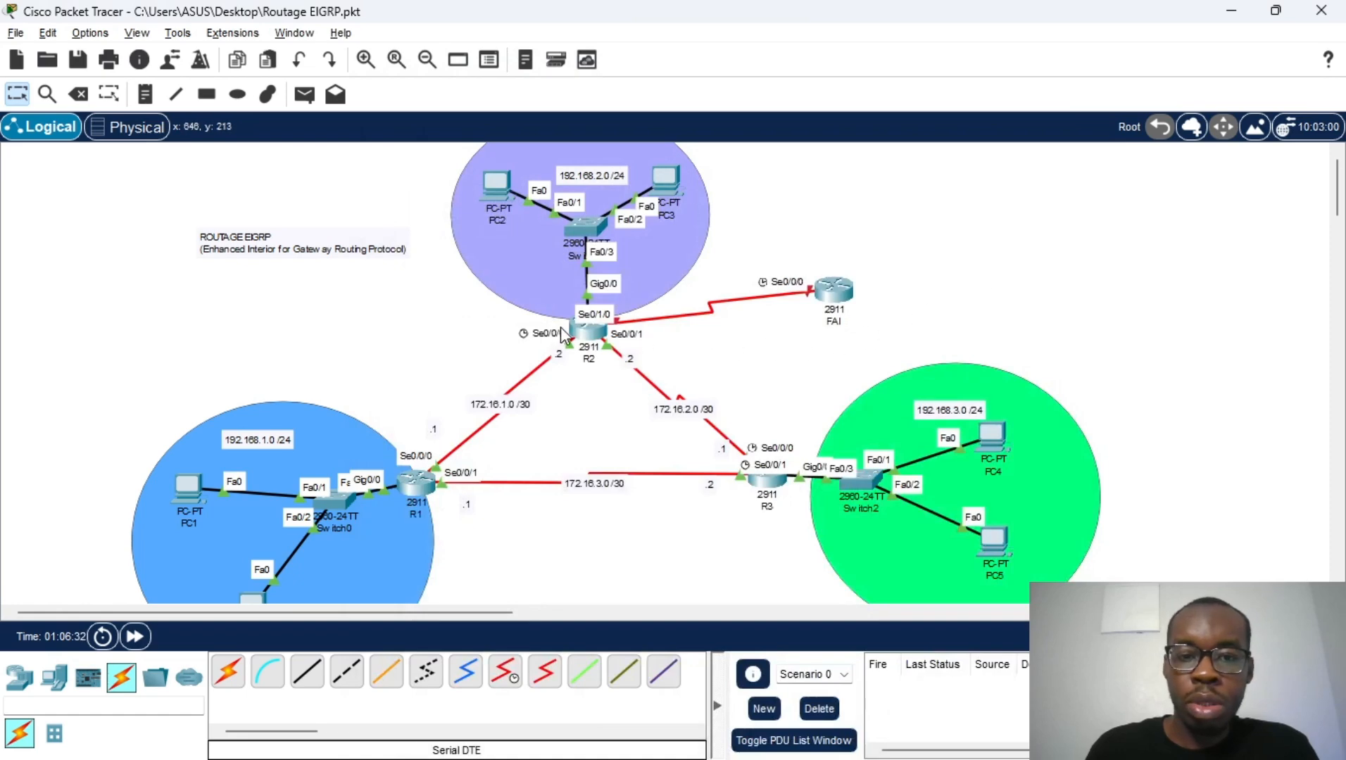
# Add a "200.200.200.0 /24" network label to the topology and place it above the R2–FAI link, beside FAI's Se0/0/0 label
pyautogui.click(581, 336)
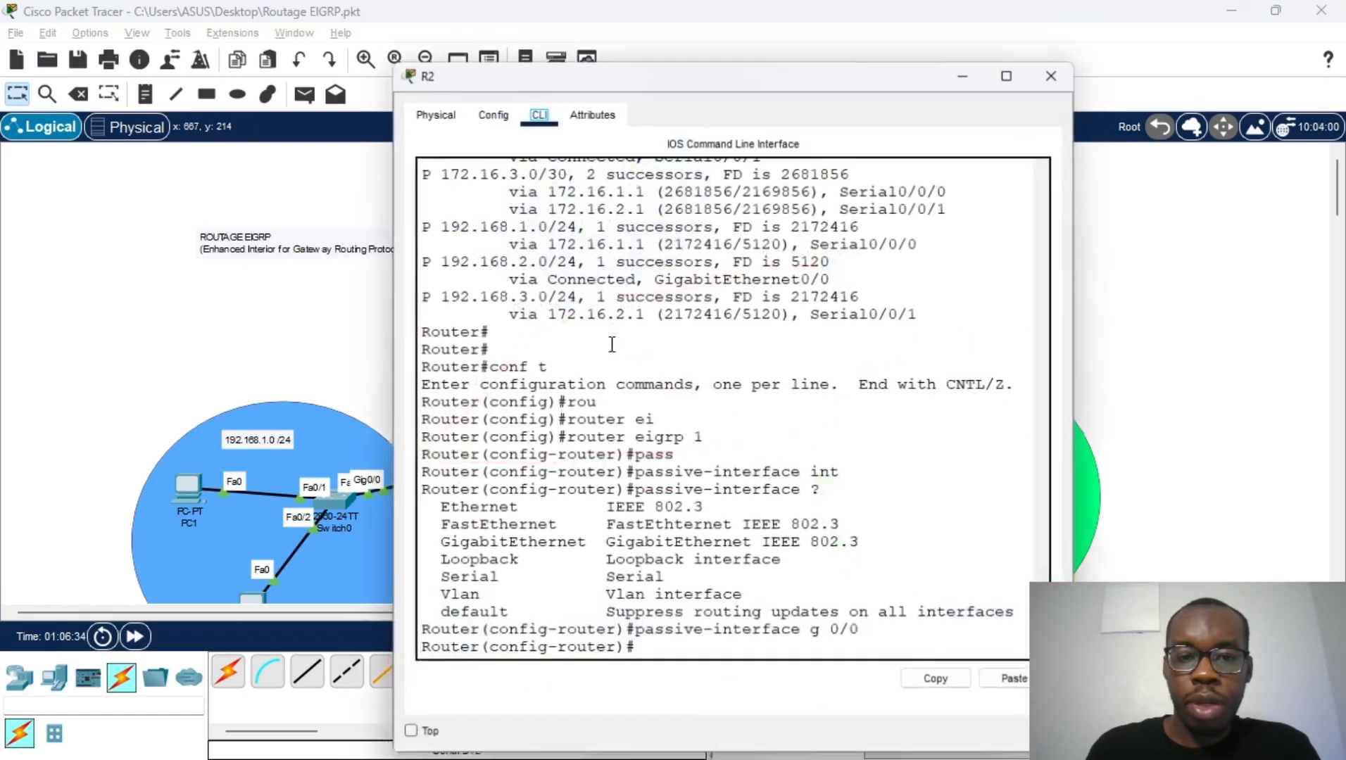
pyautogui.click(1059, 69)
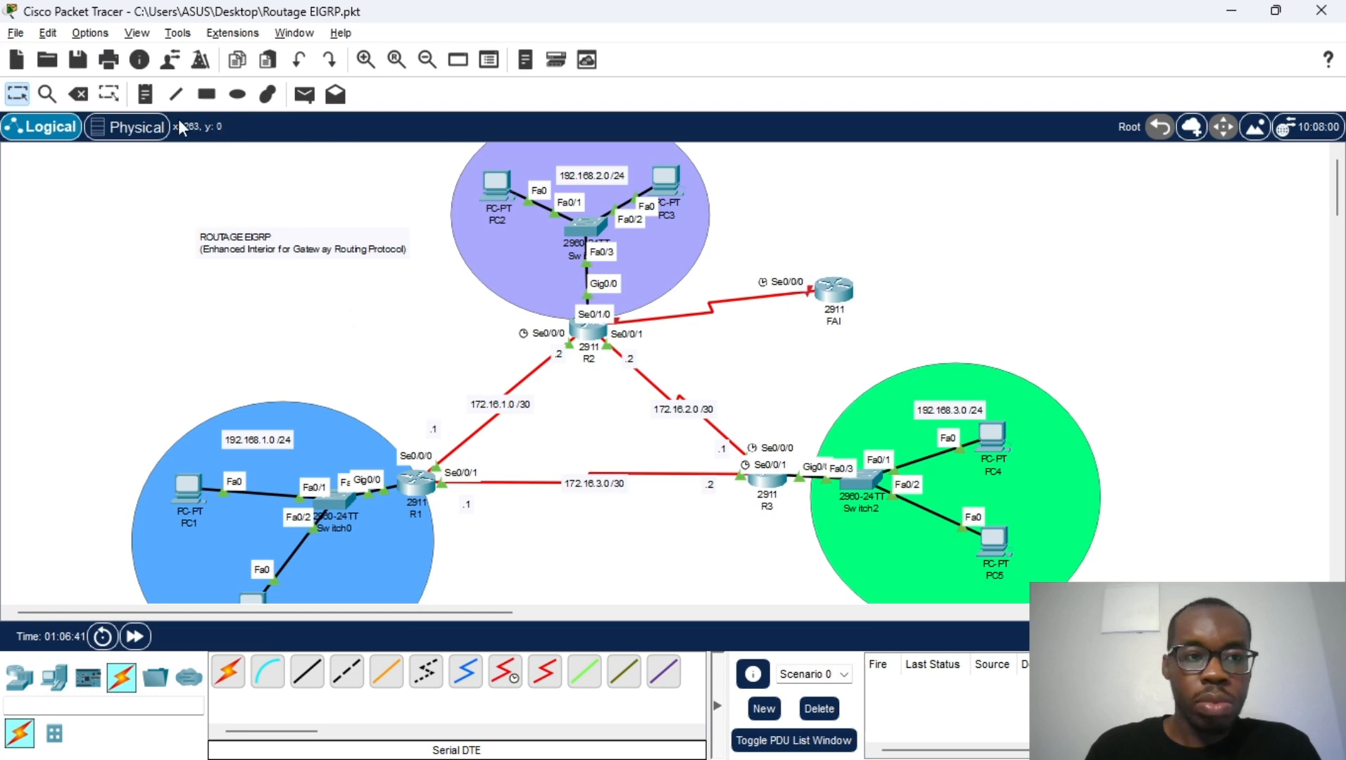
pyautogui.click(146, 93)
pyautogui.click(731, 273)
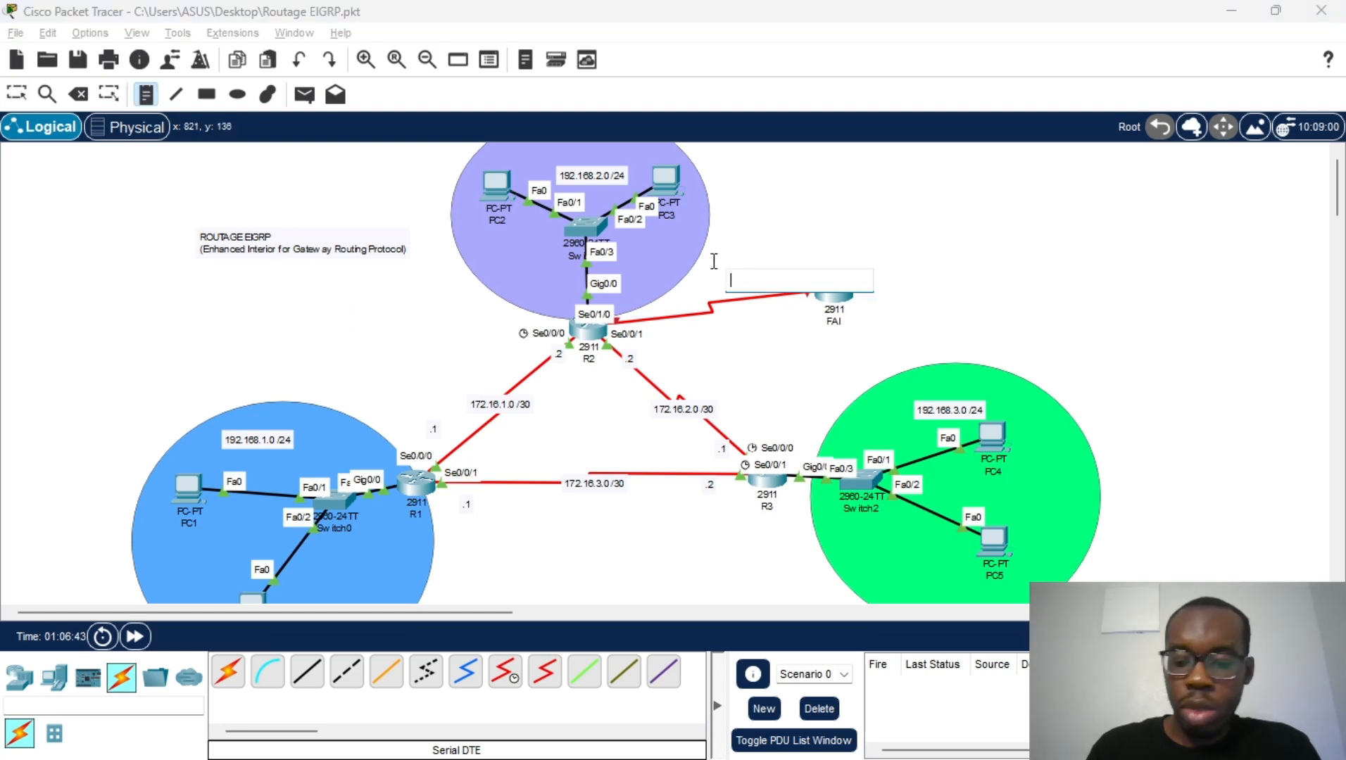
pyautogui.write('200.200')
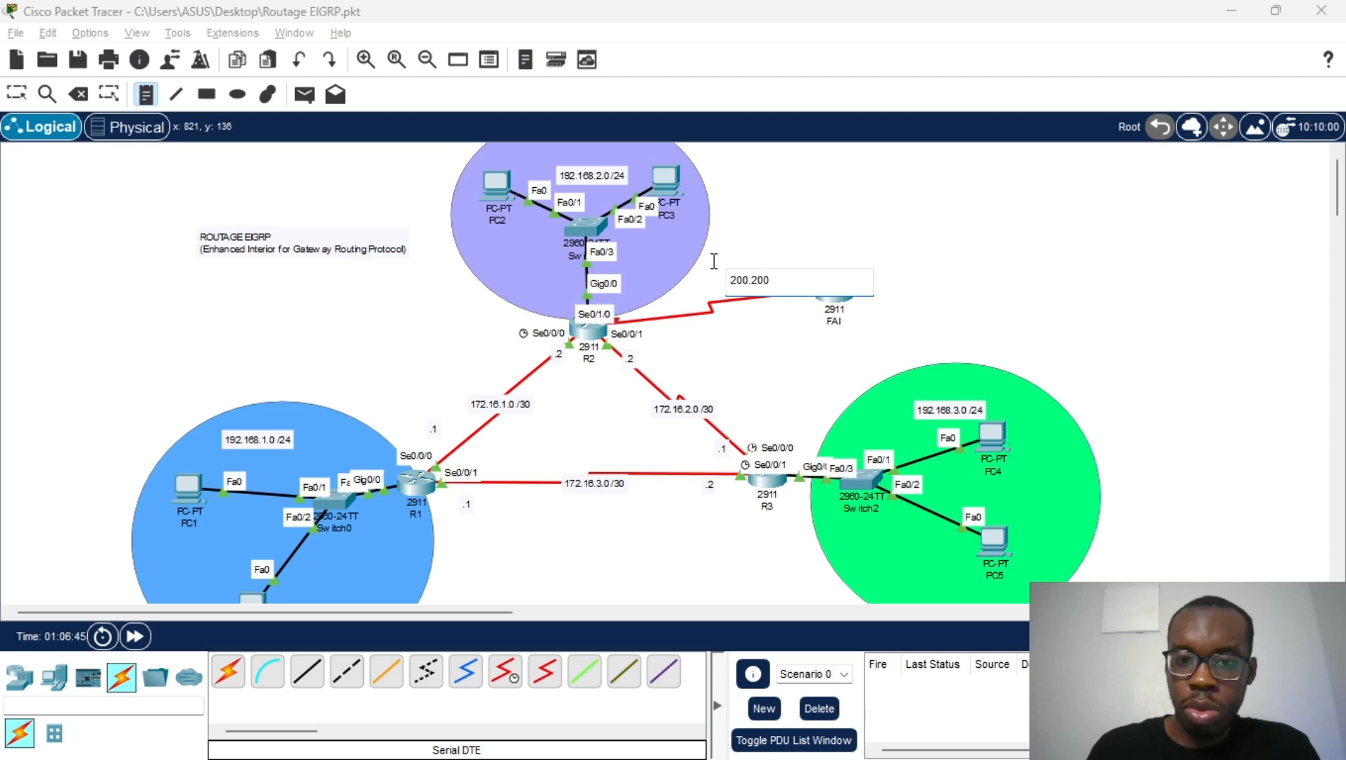
pyautogui.write('.200.0 /24')
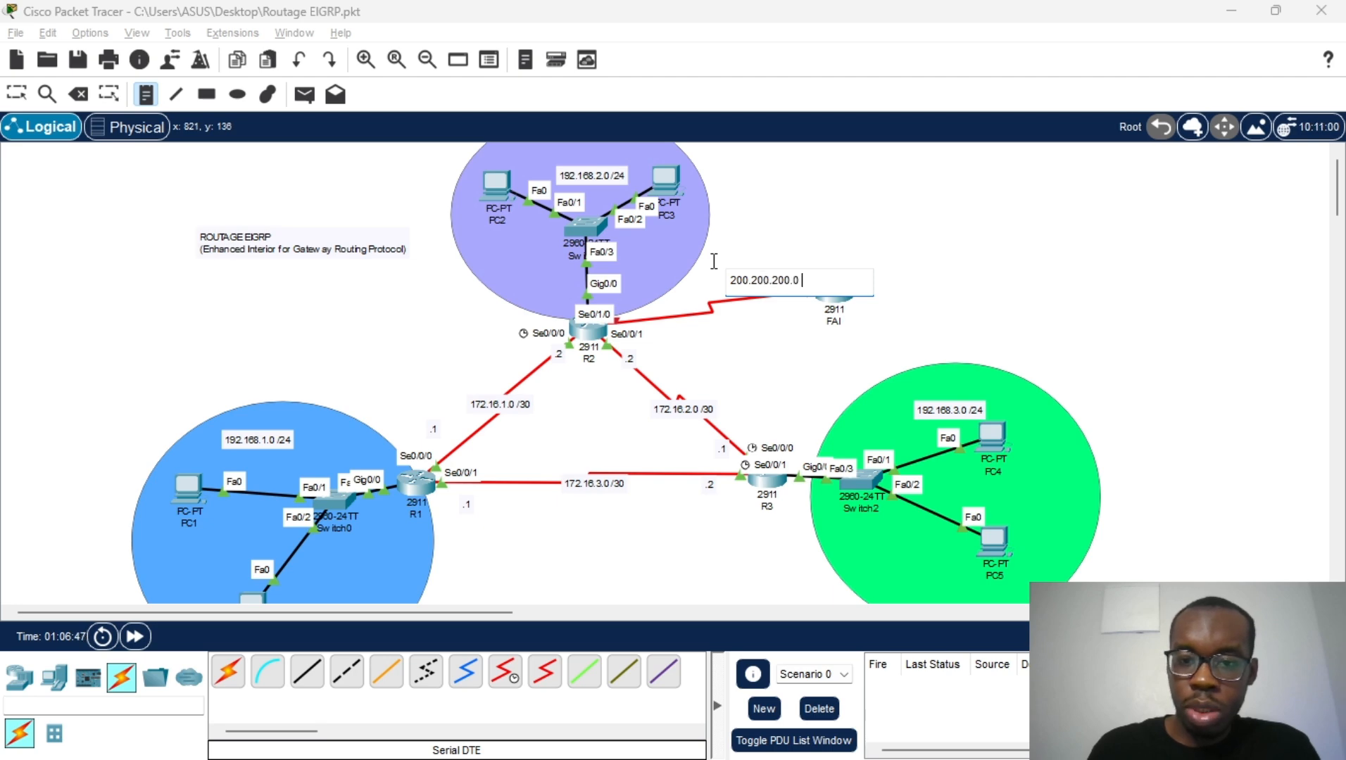
pyautogui.click(924, 243)
pyautogui.click(17, 93)
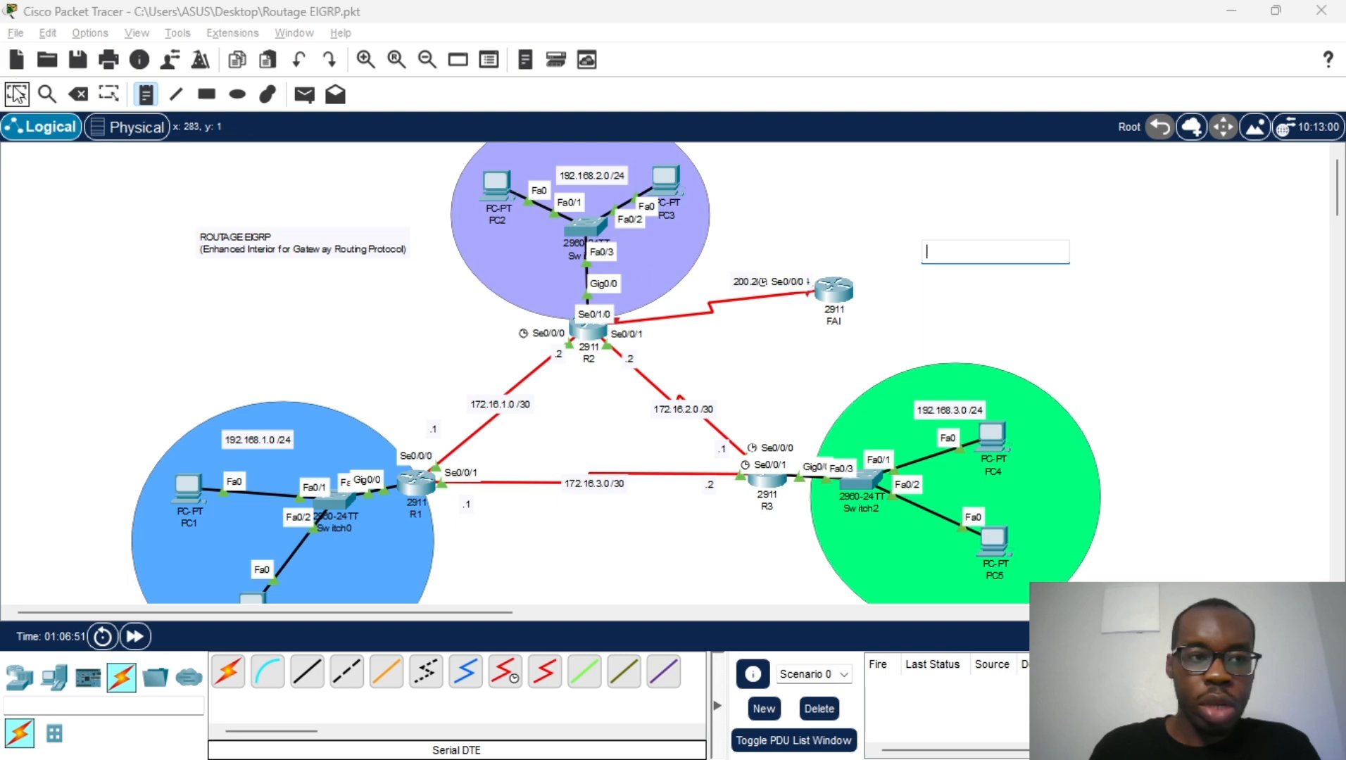
pyautogui.moveTo(750, 281); pyautogui.dragTo(696, 281)
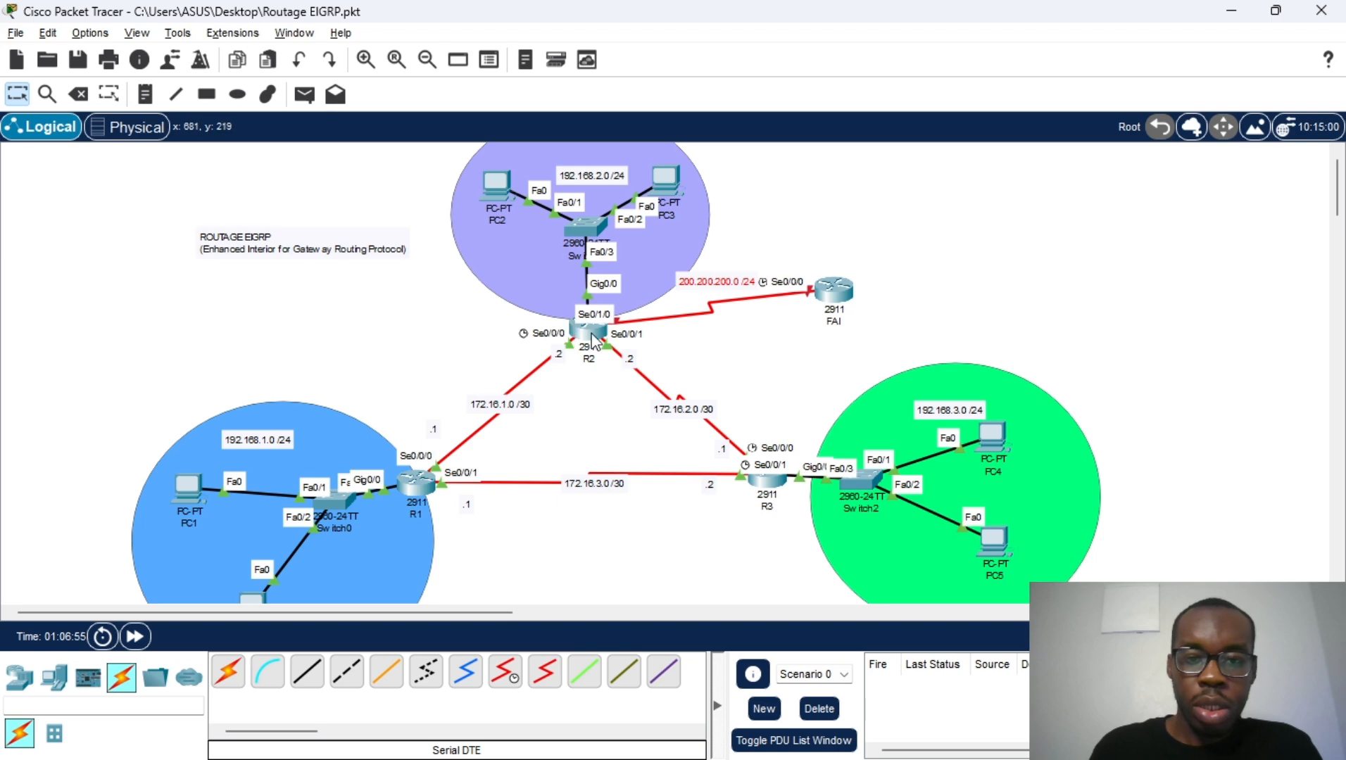
pyautogui.click(691, 337)
pyautogui.click(586, 331)
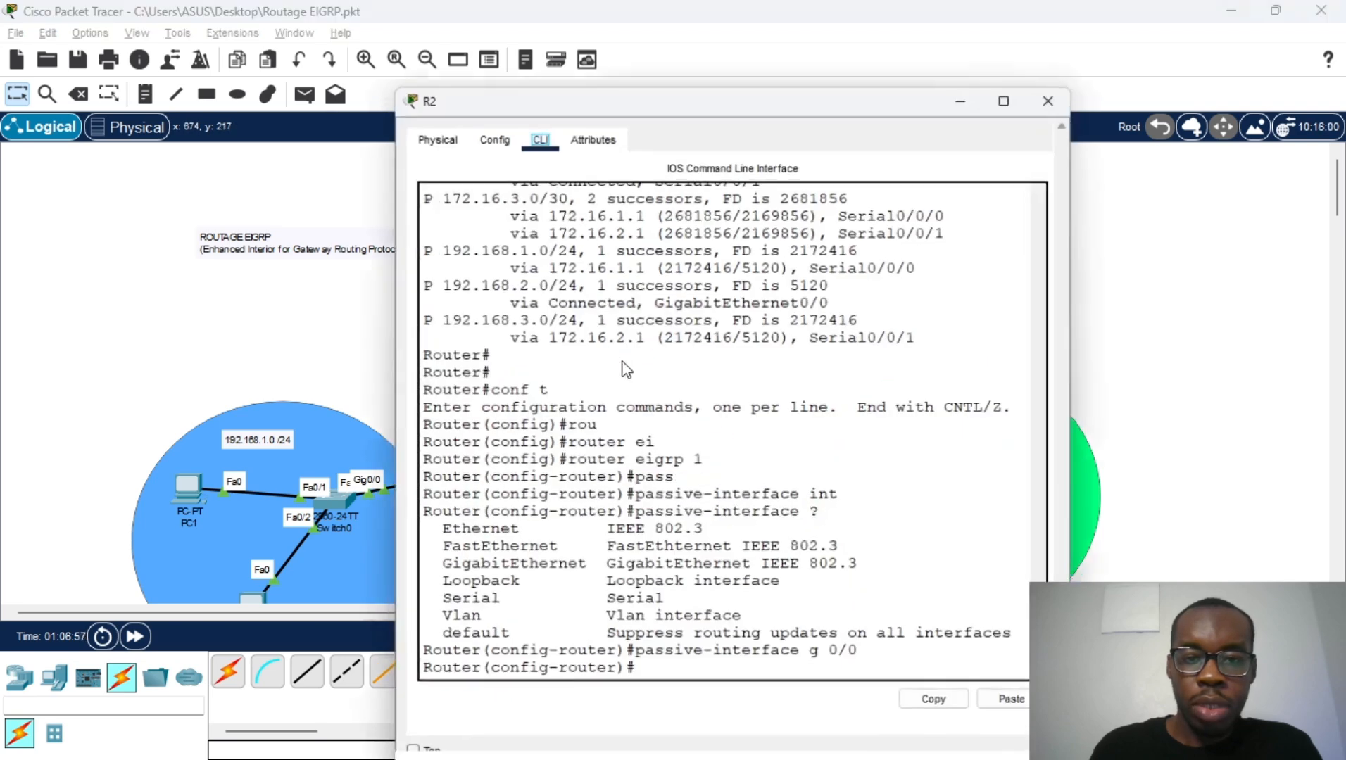
pyautogui.press('Return')
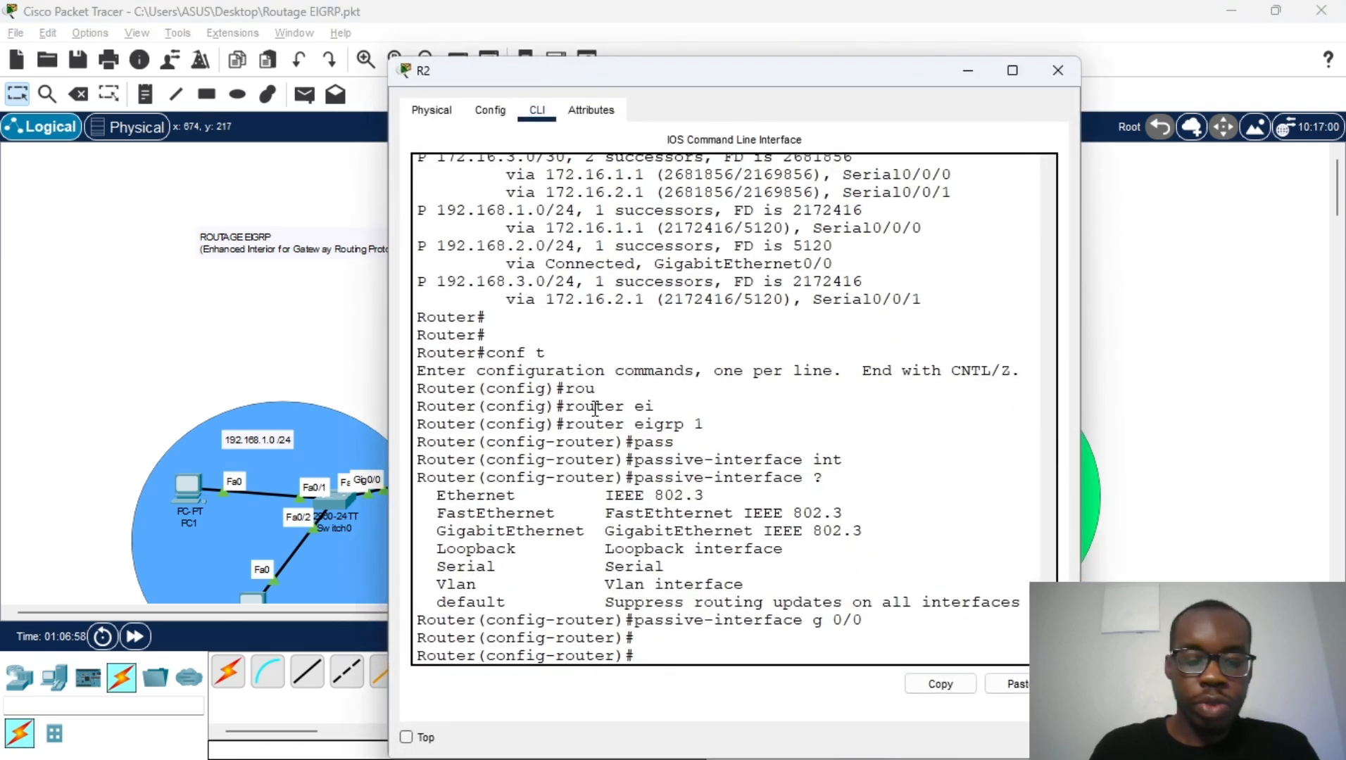
pyautogui.click(1057, 70)
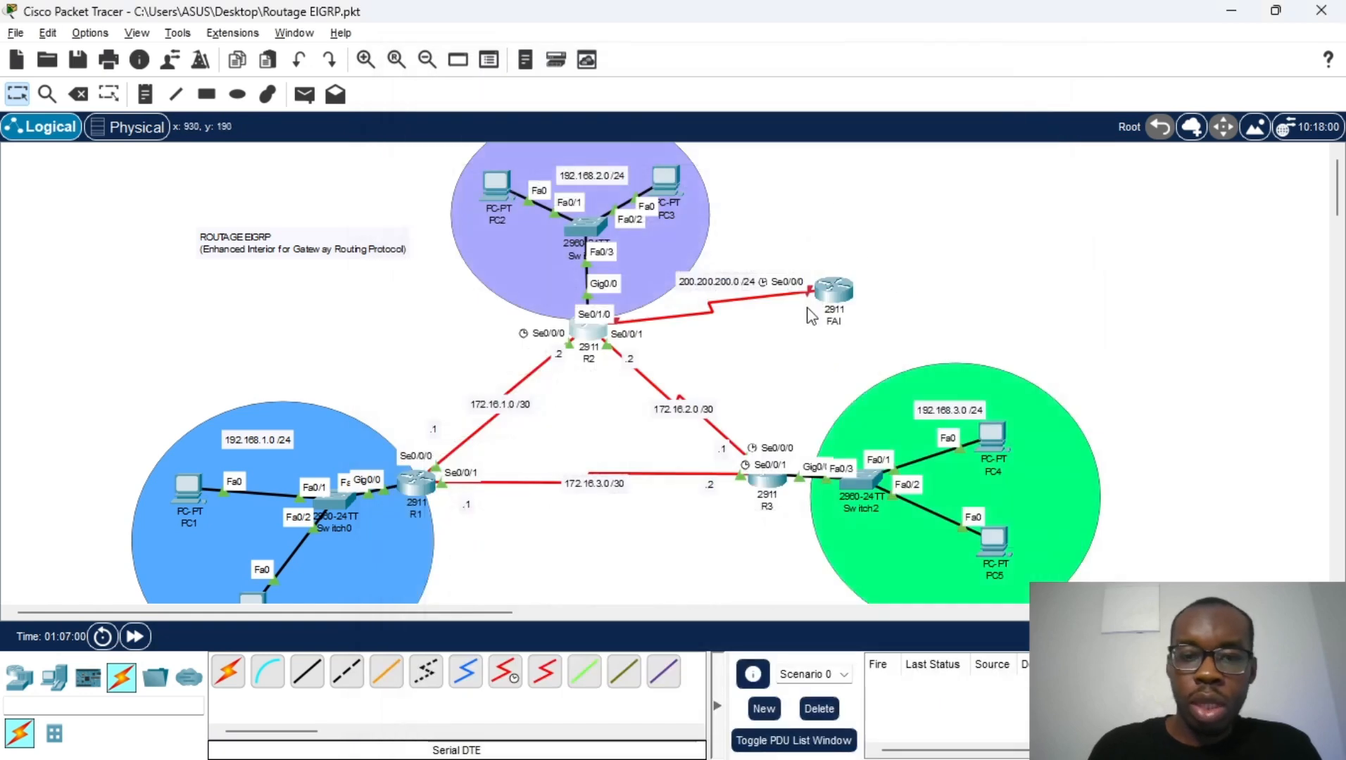
# Open R2's command line and leave EIGRP router configuration for global configuration mode with "ex"
pyautogui.click(592, 331)
pyautogui.press('Return')
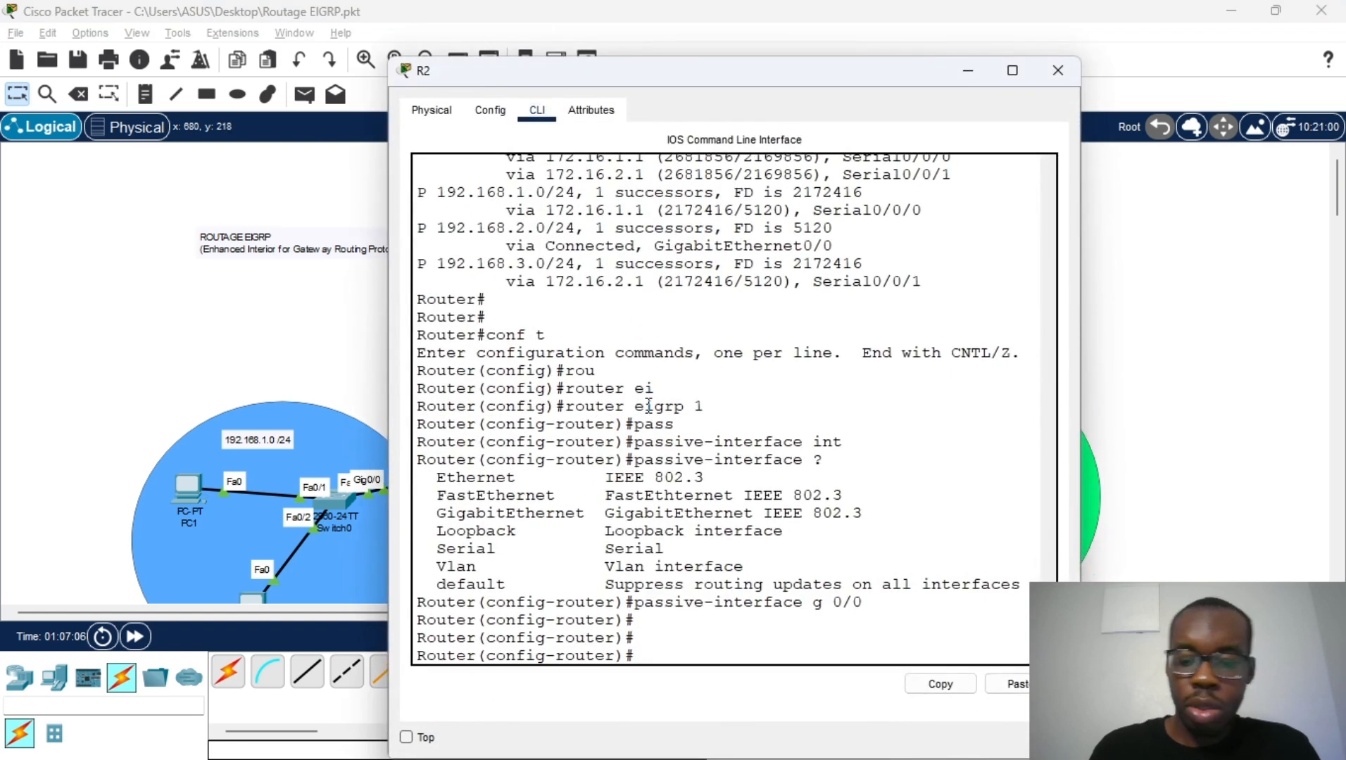
pyautogui.write('ex')
pyautogui.press('Return')
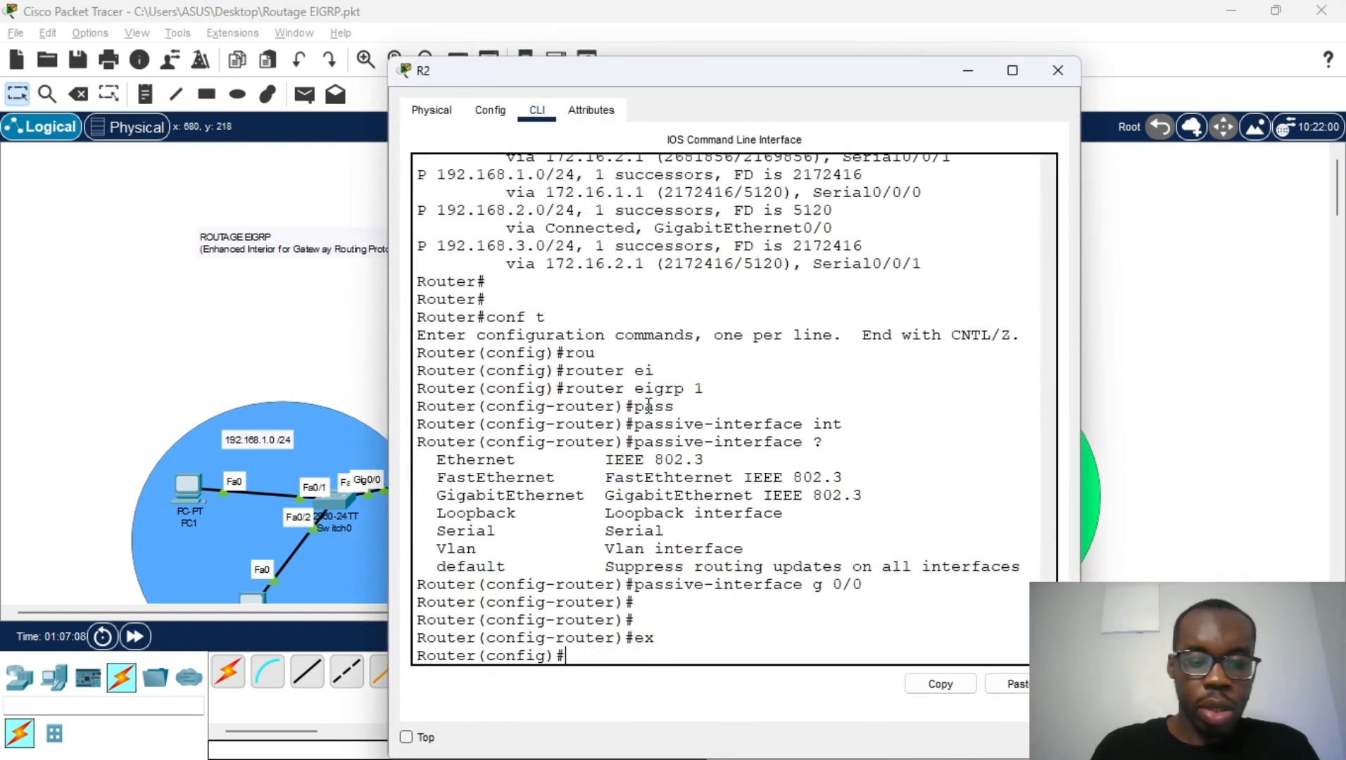
# Assign 200.200.200.2 with mask 255.255.255.0 to R2's serial interface 0/0/1 using "int se 0/0/1" and "ip add"
pyautogui.write('i')
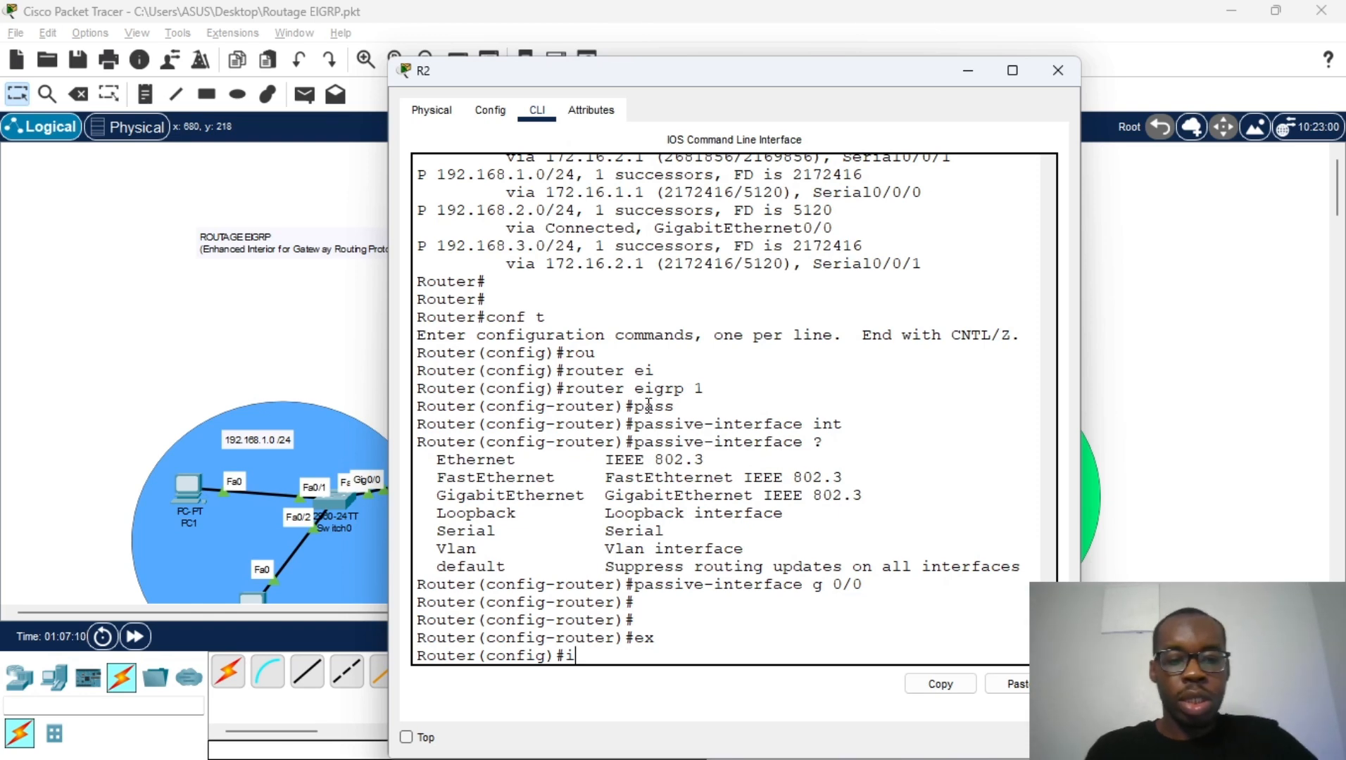
pyautogui.write('nt ')
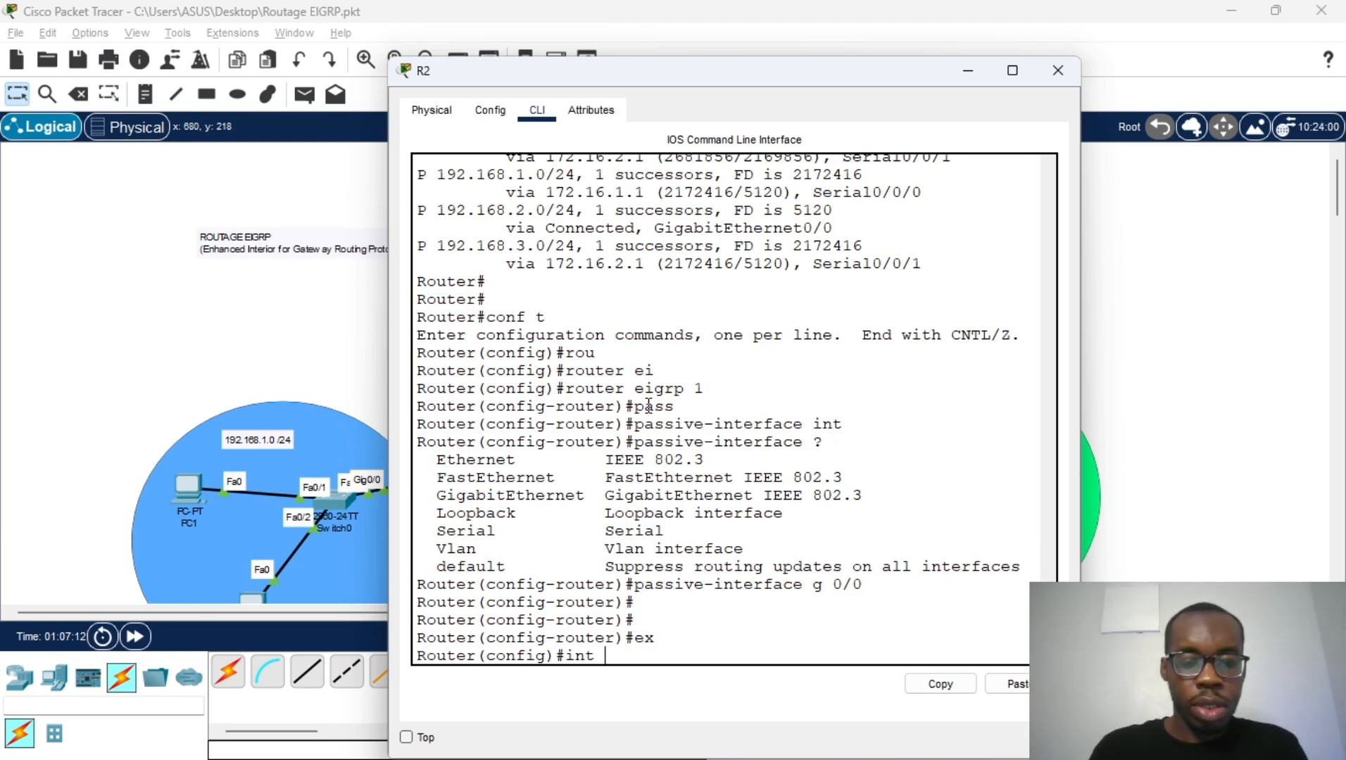
pyautogui.write('se 0/0')
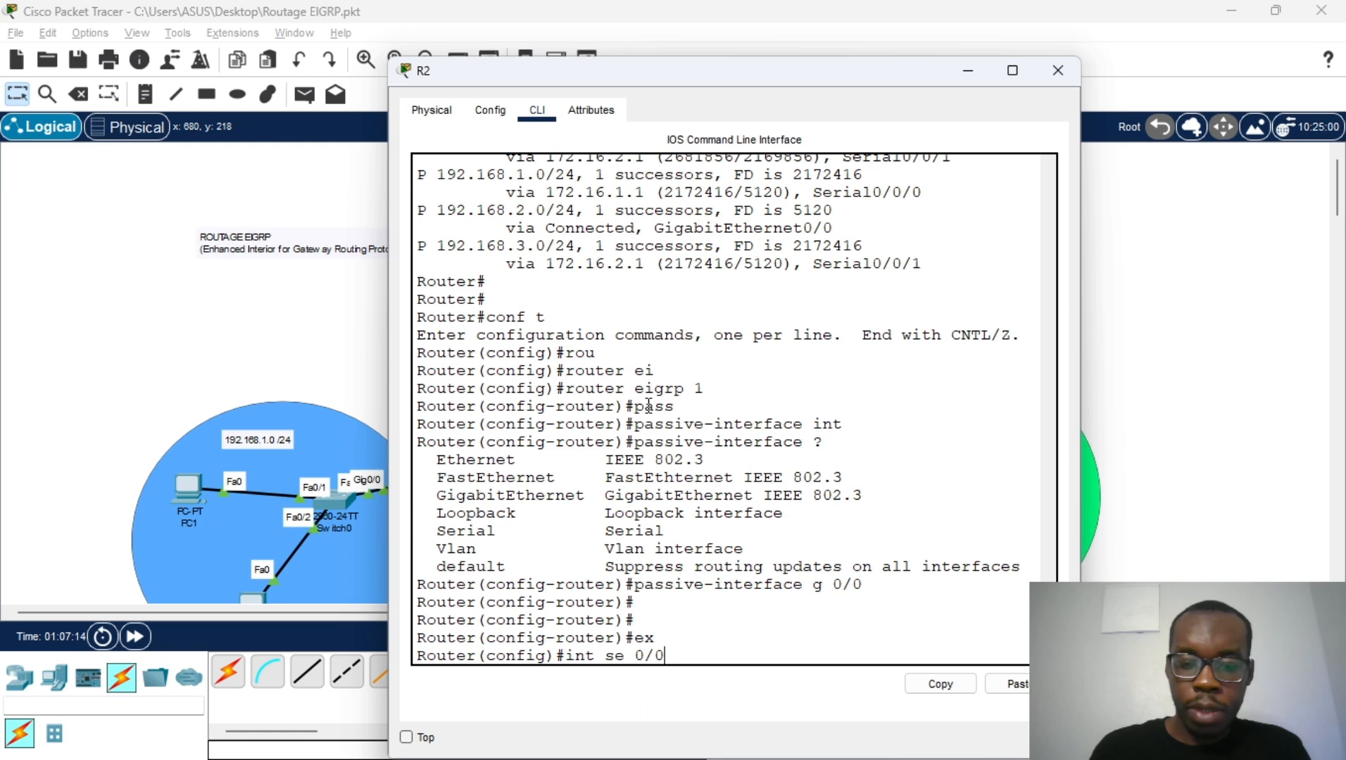
pyautogui.write('/1')
pyautogui.press('Return')
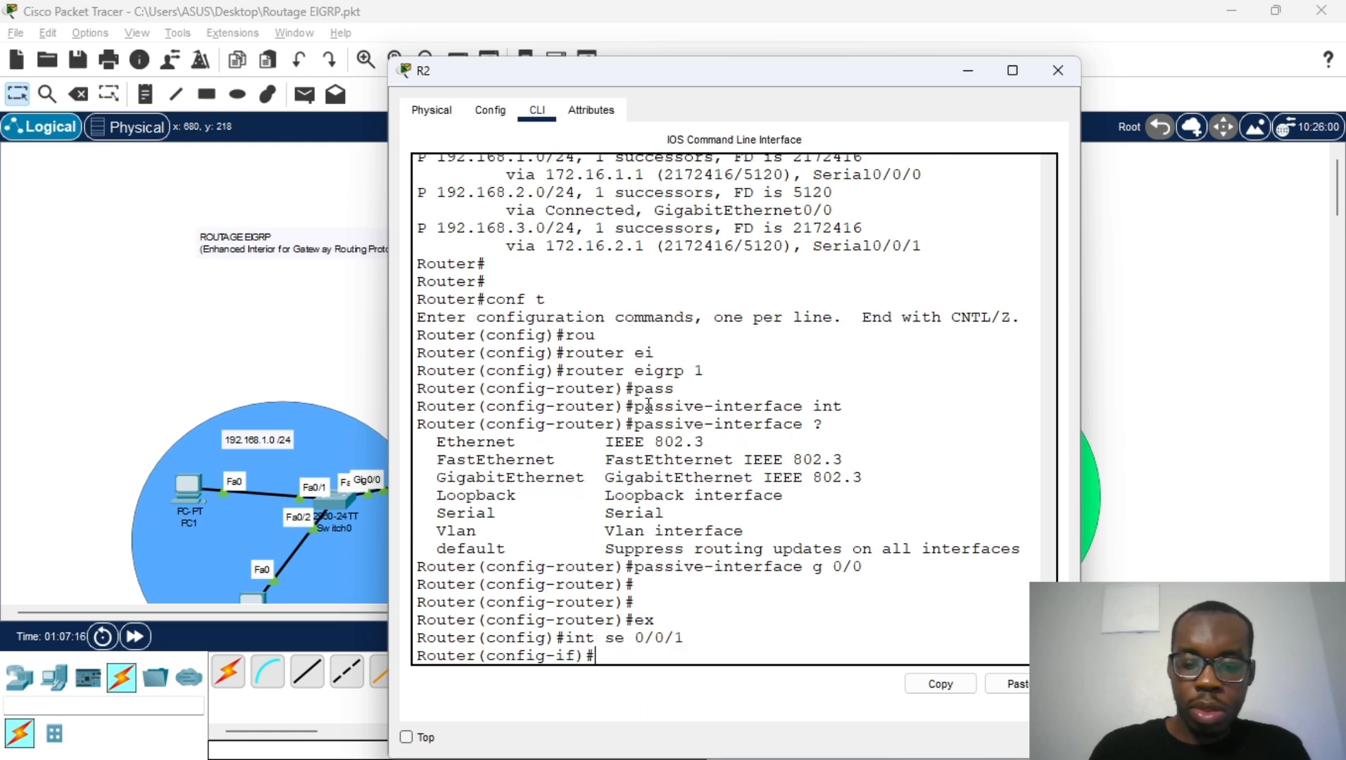
pyautogui.write('ip ')
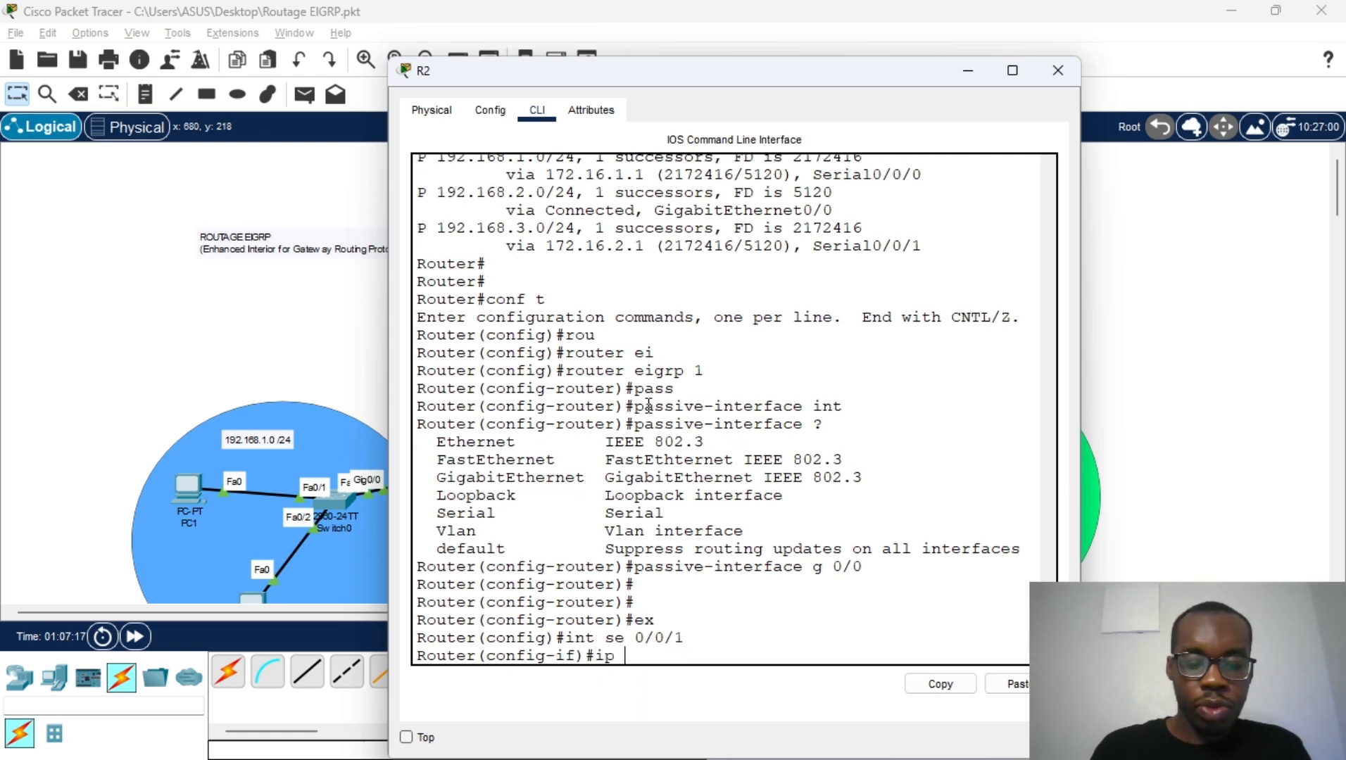
pyautogui.write('add 200')
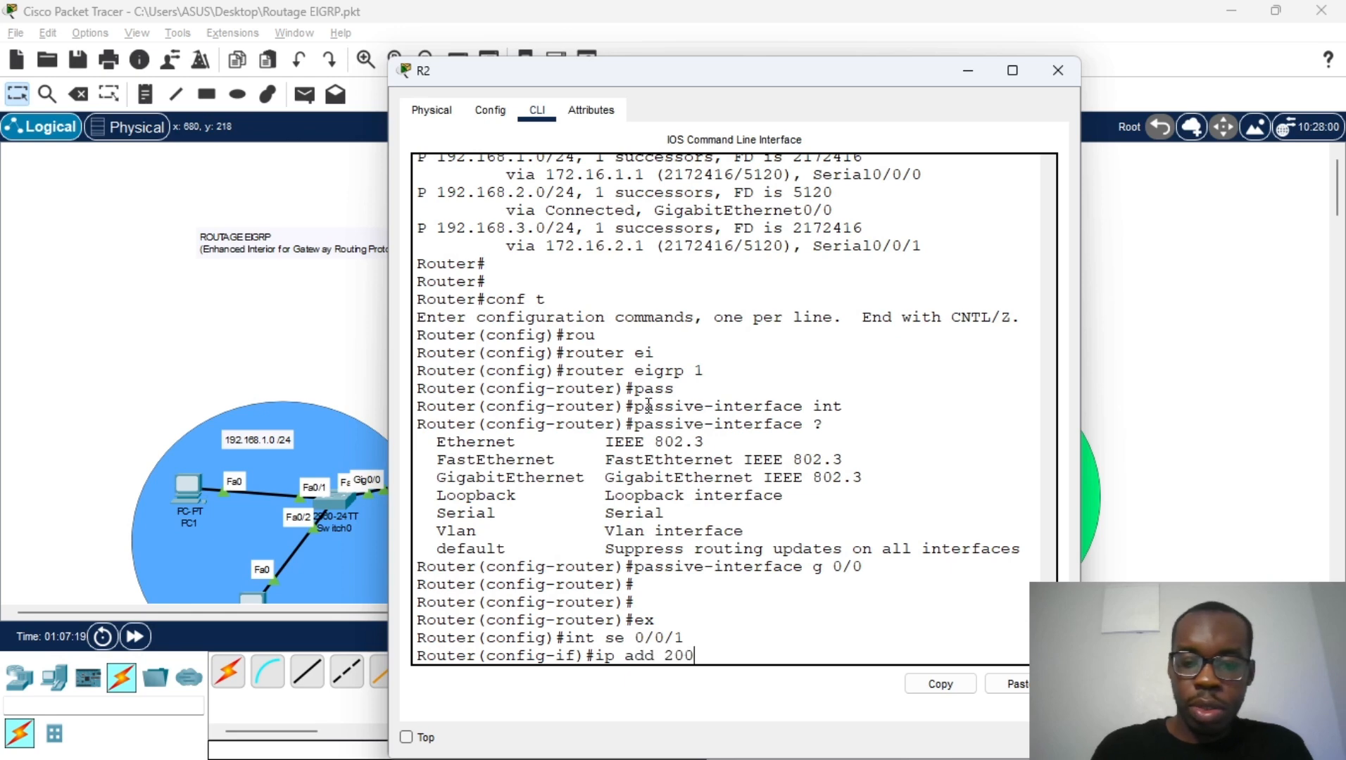
pyautogui.write('.200.200')
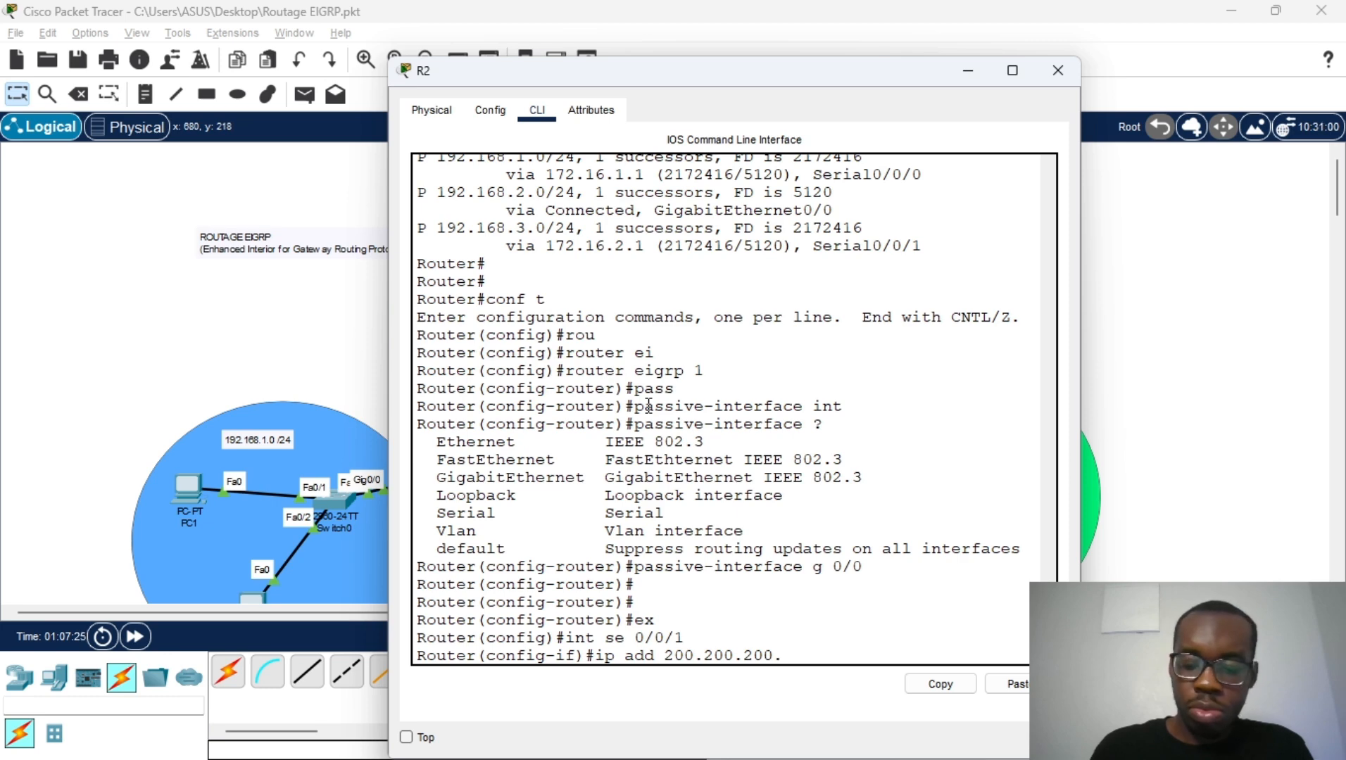
pyautogui.write('.2')
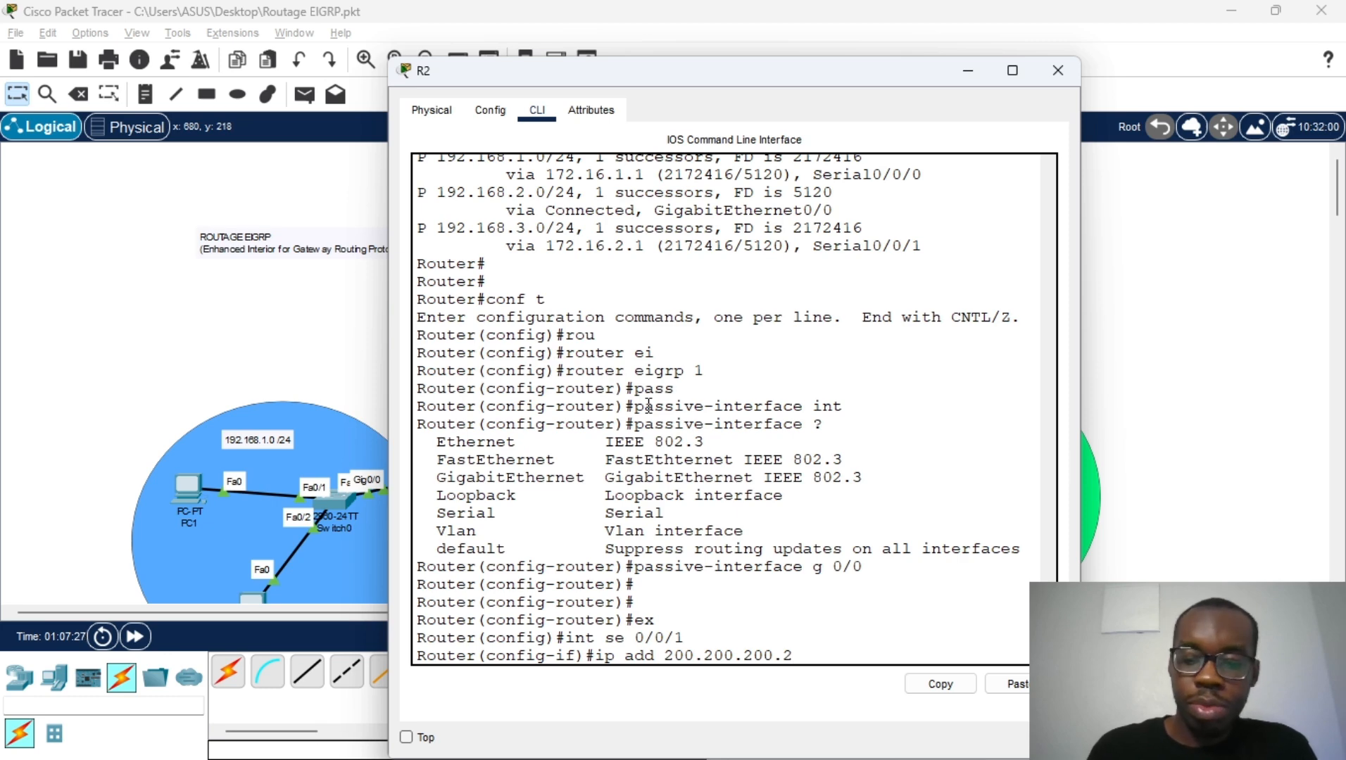
pyautogui.write(' 2')
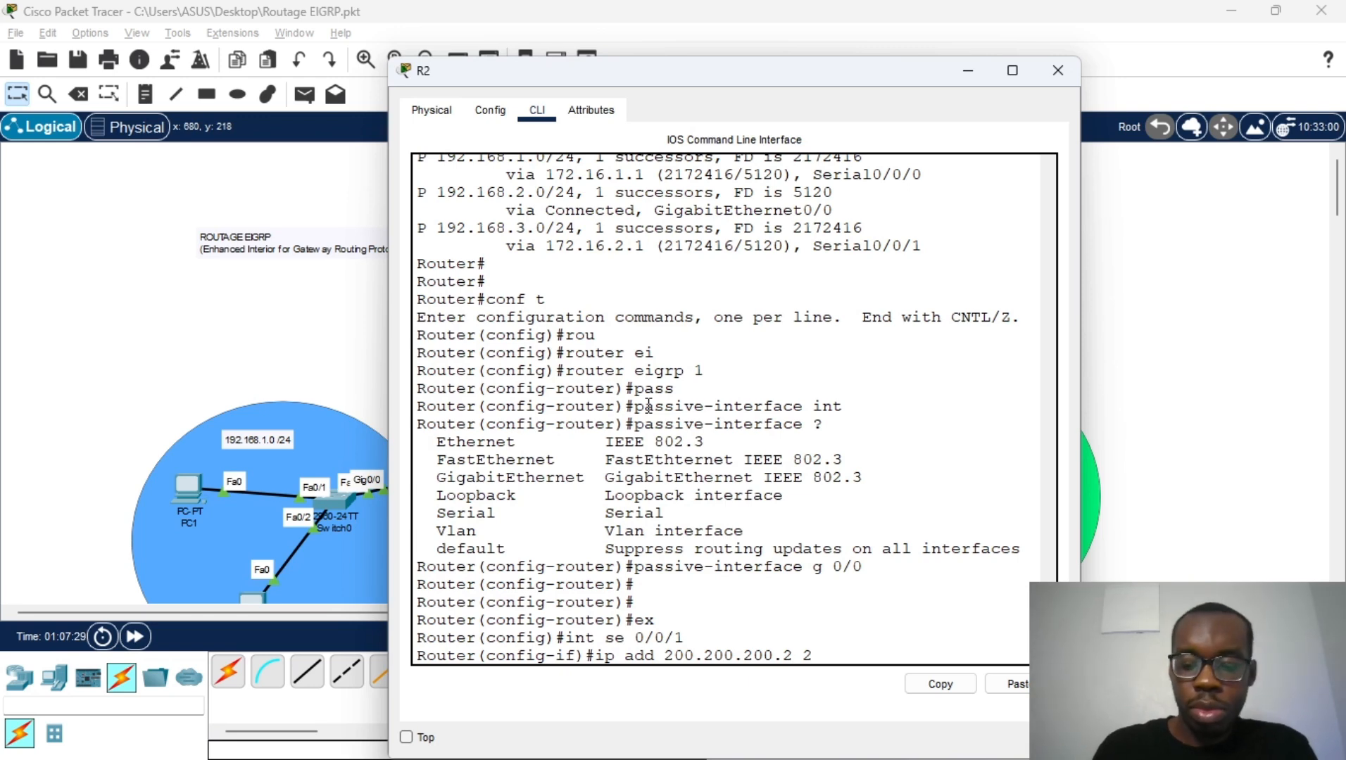
pyautogui.write('55.255.255.0')
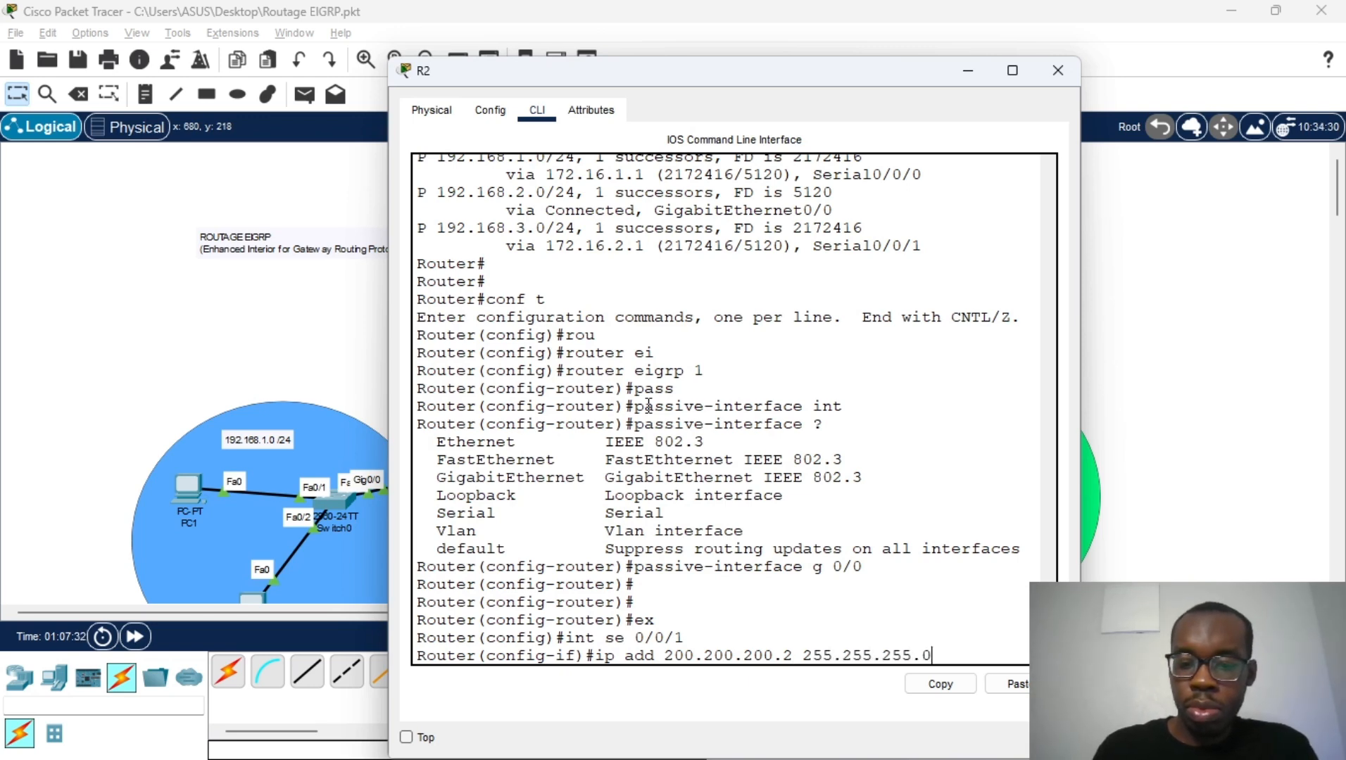
pyautogui.press('Return')
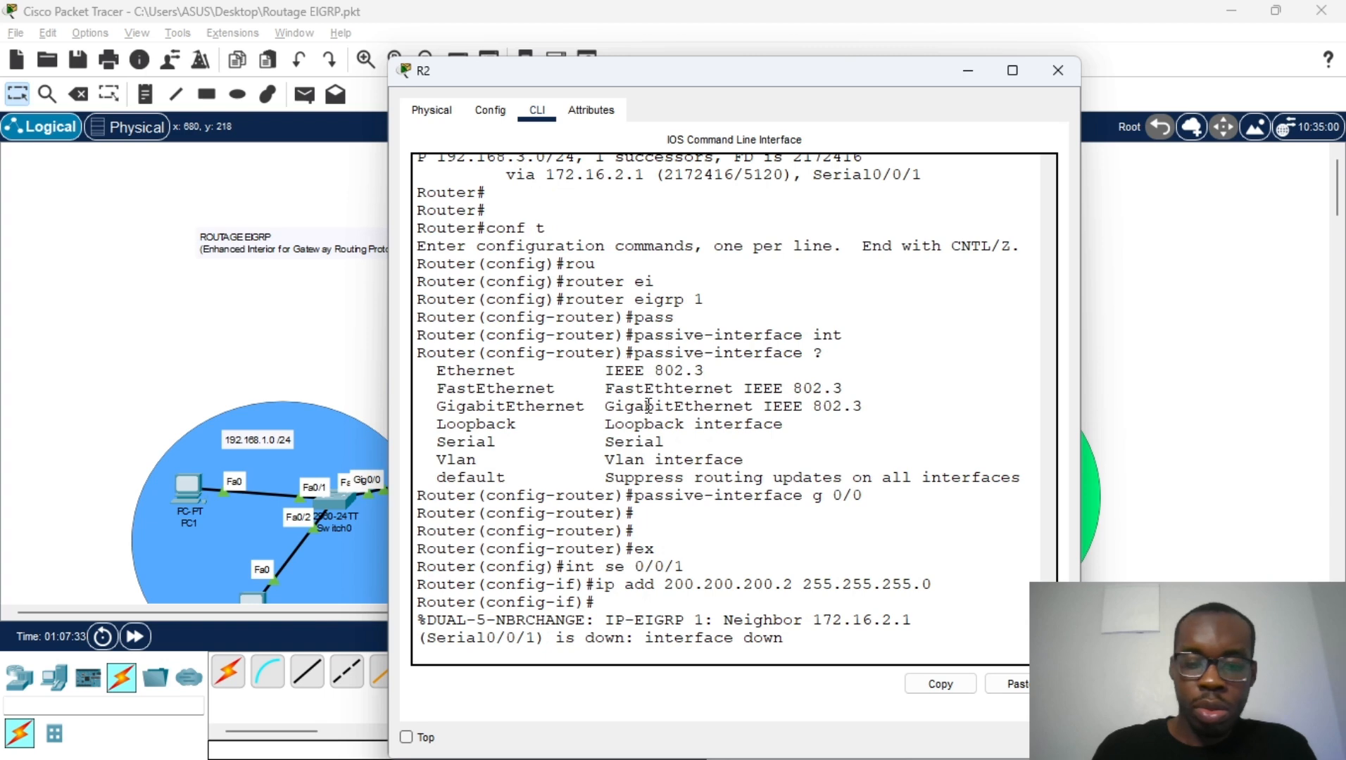
pyautogui.press('Return')
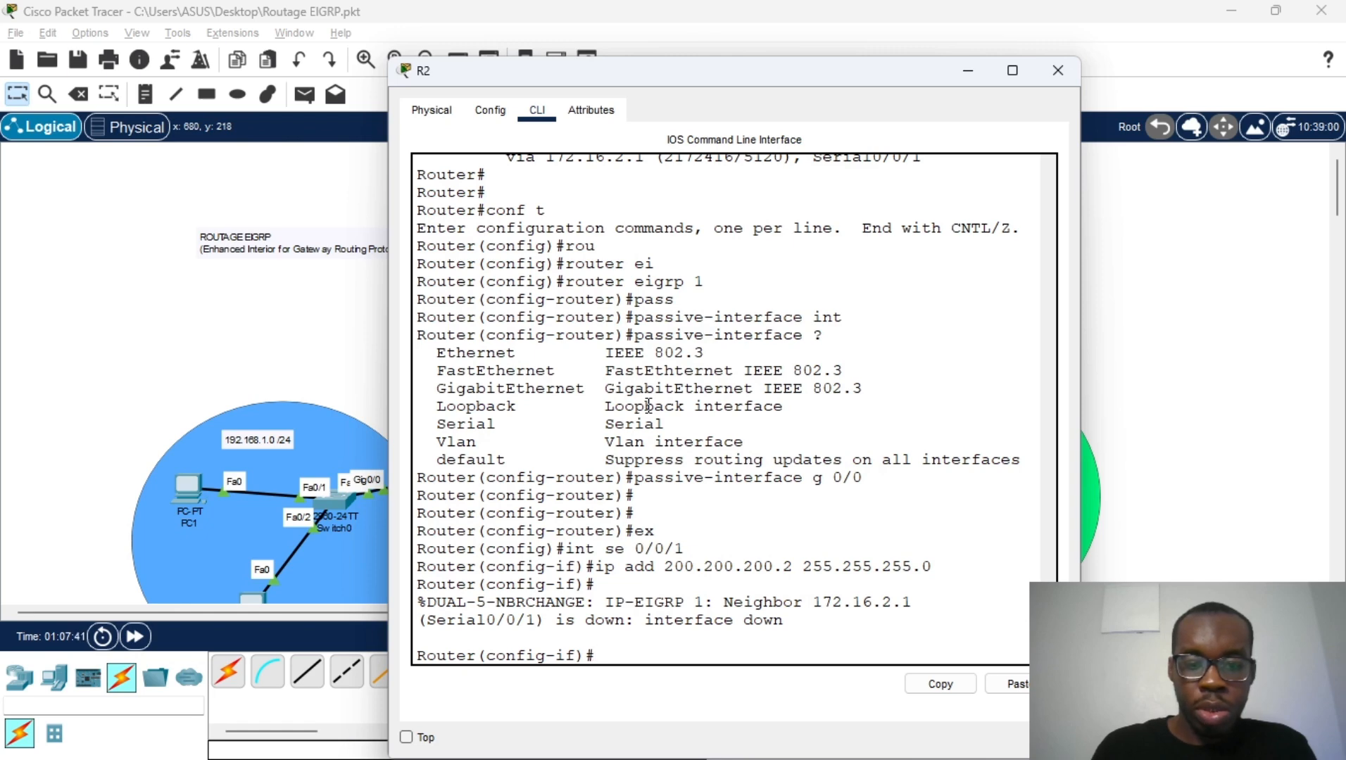
# Enable R2's serial interface 0/0/1 with "no sh" and minimize the router's window to show the topology
pyautogui.write('no sh')
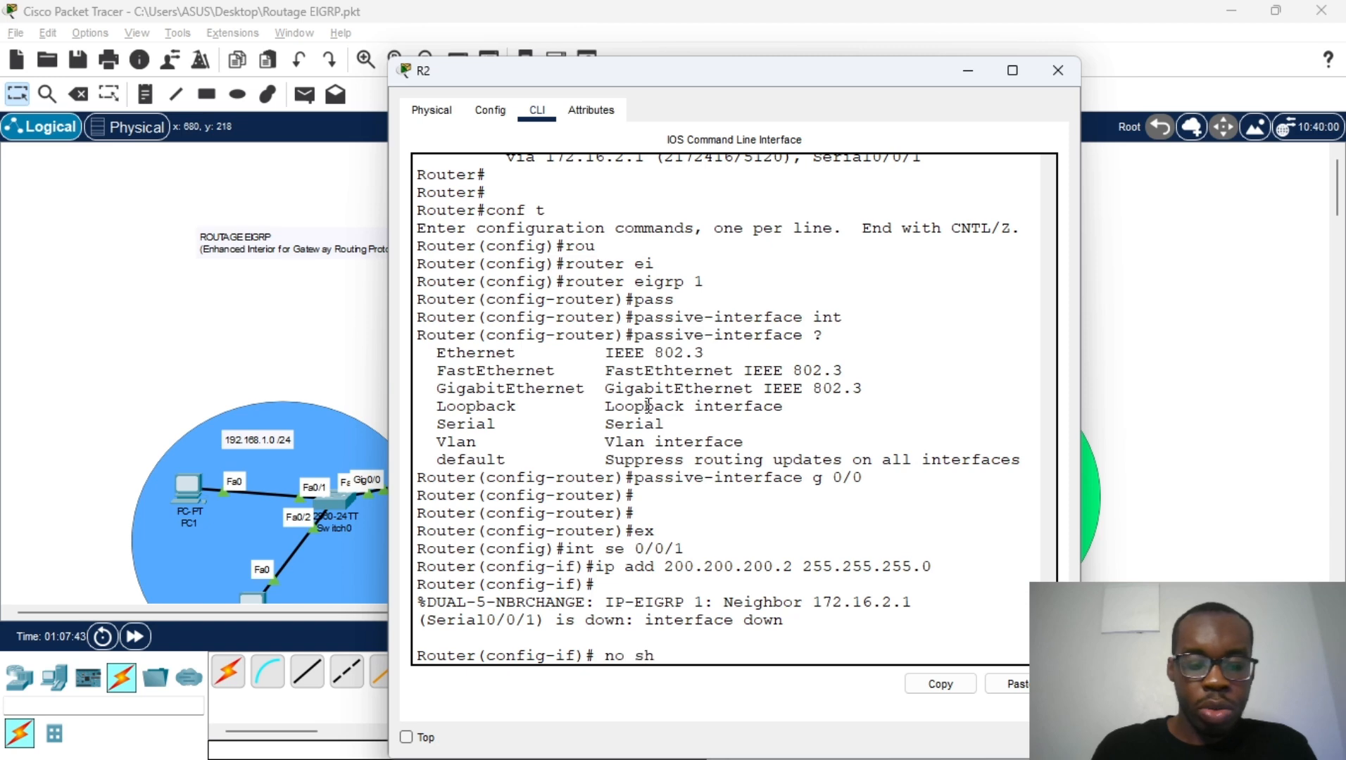
pyautogui.press('Return')
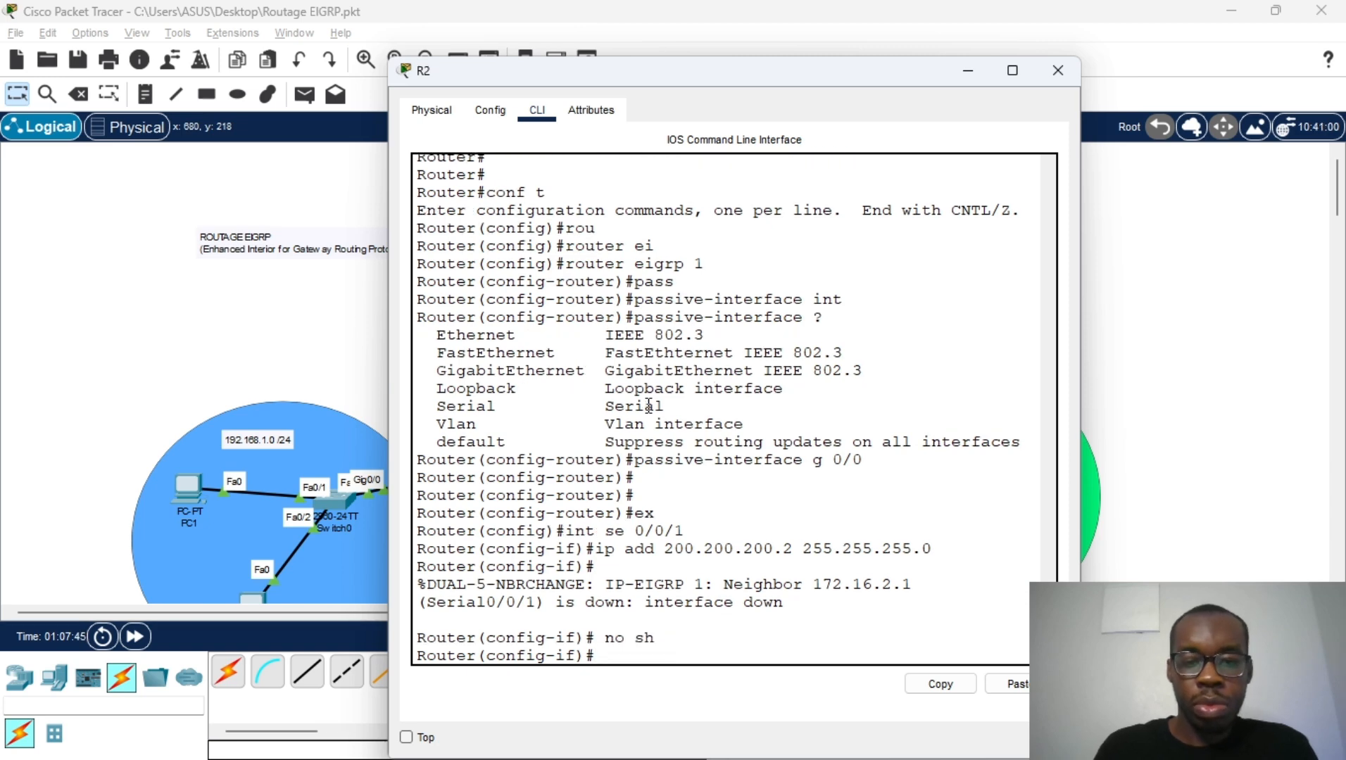
pyautogui.press('Return')
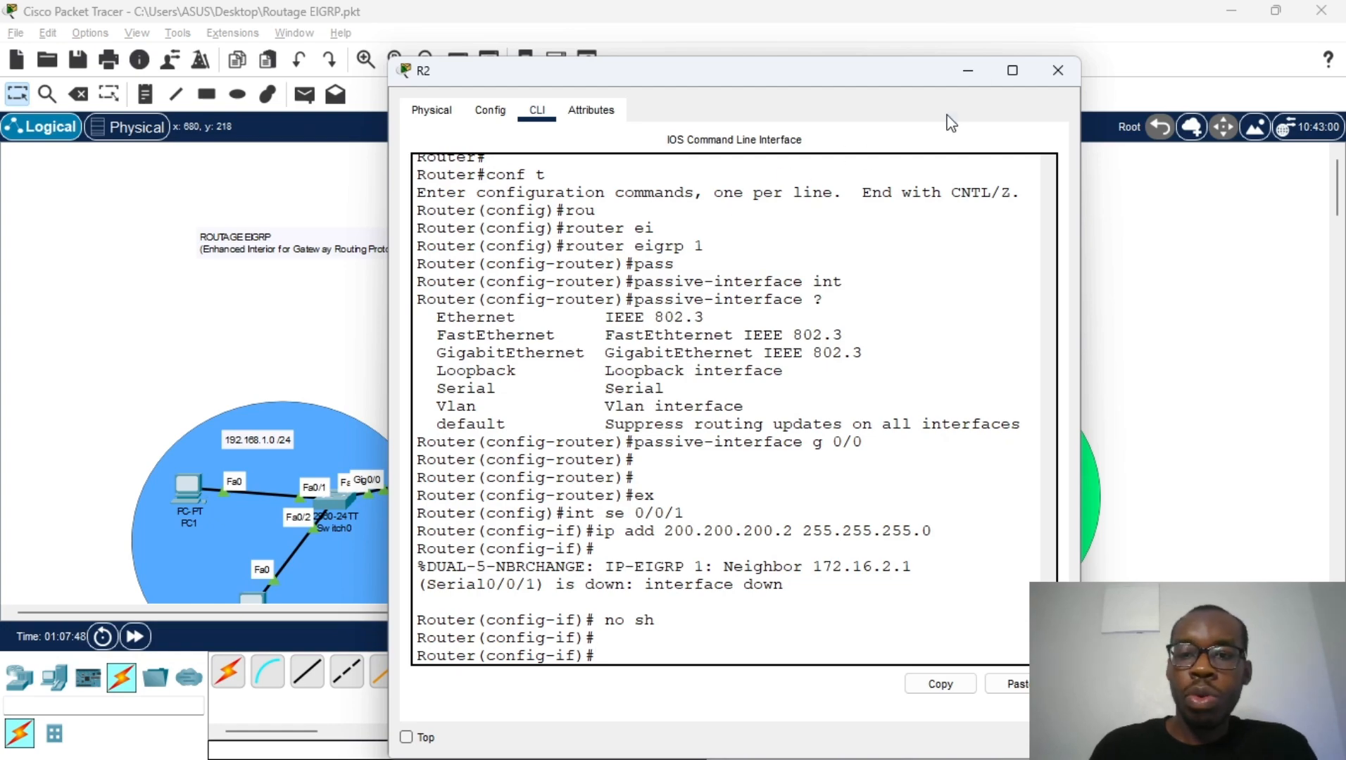
pyautogui.click(968, 71)
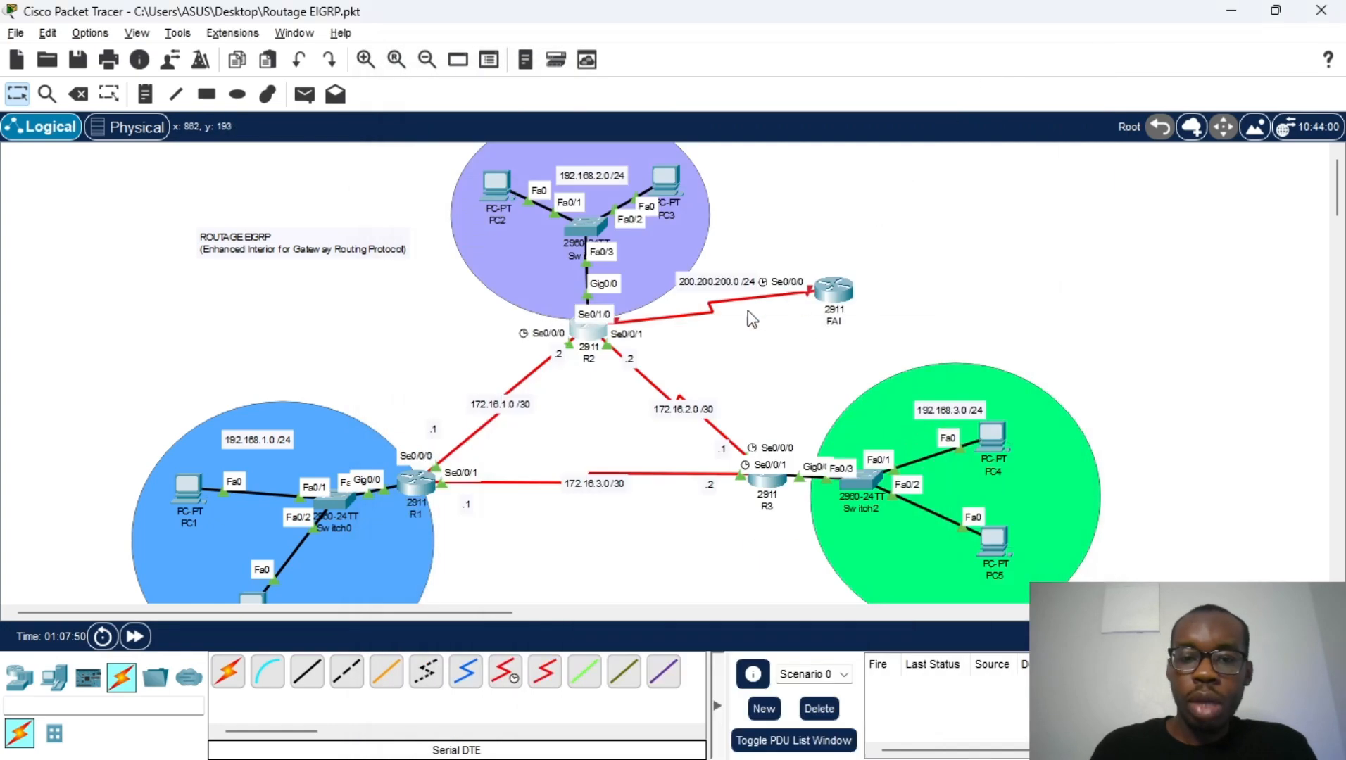
# Reopen R2's command line and leave interface configuration for global configuration mode with "ex"
pyautogui.click(603, 334)
pyautogui.press('Return')
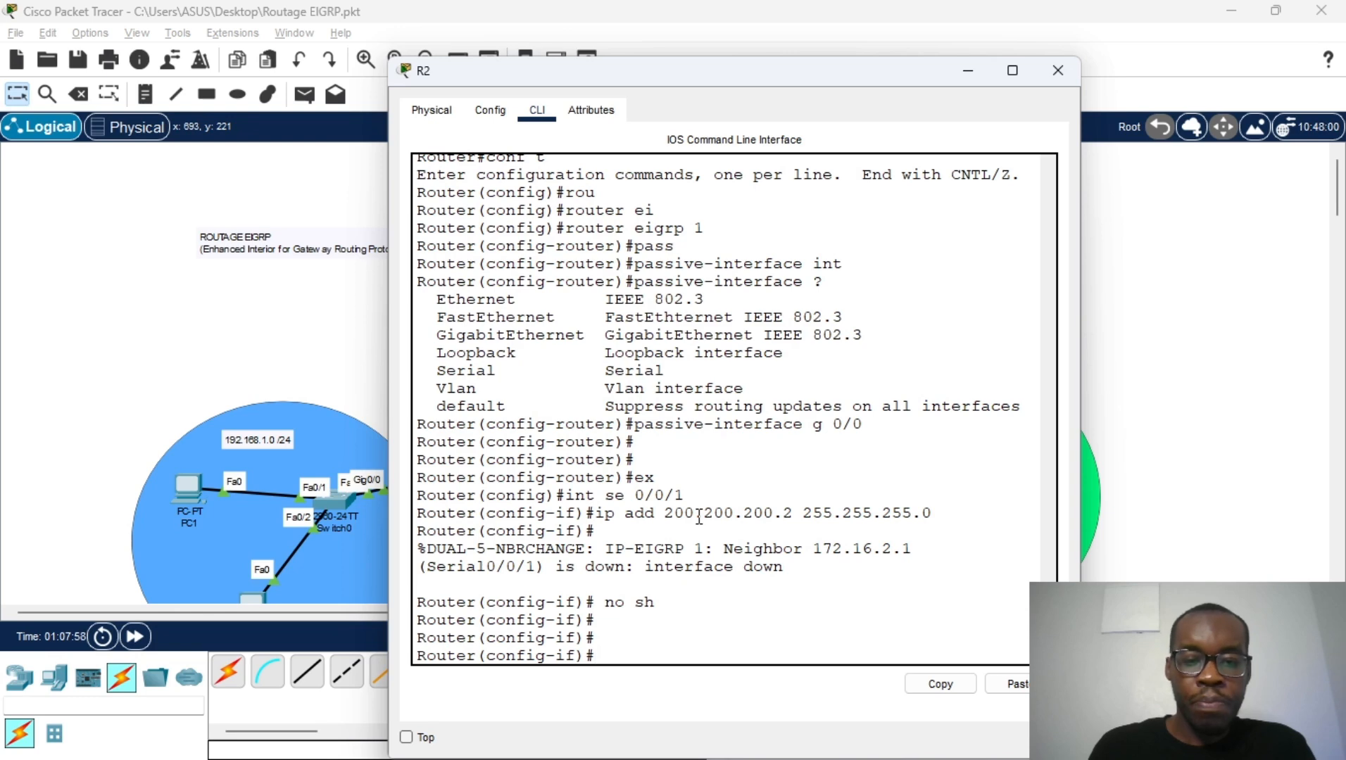
pyautogui.write('x')
pyautogui.press('Return')
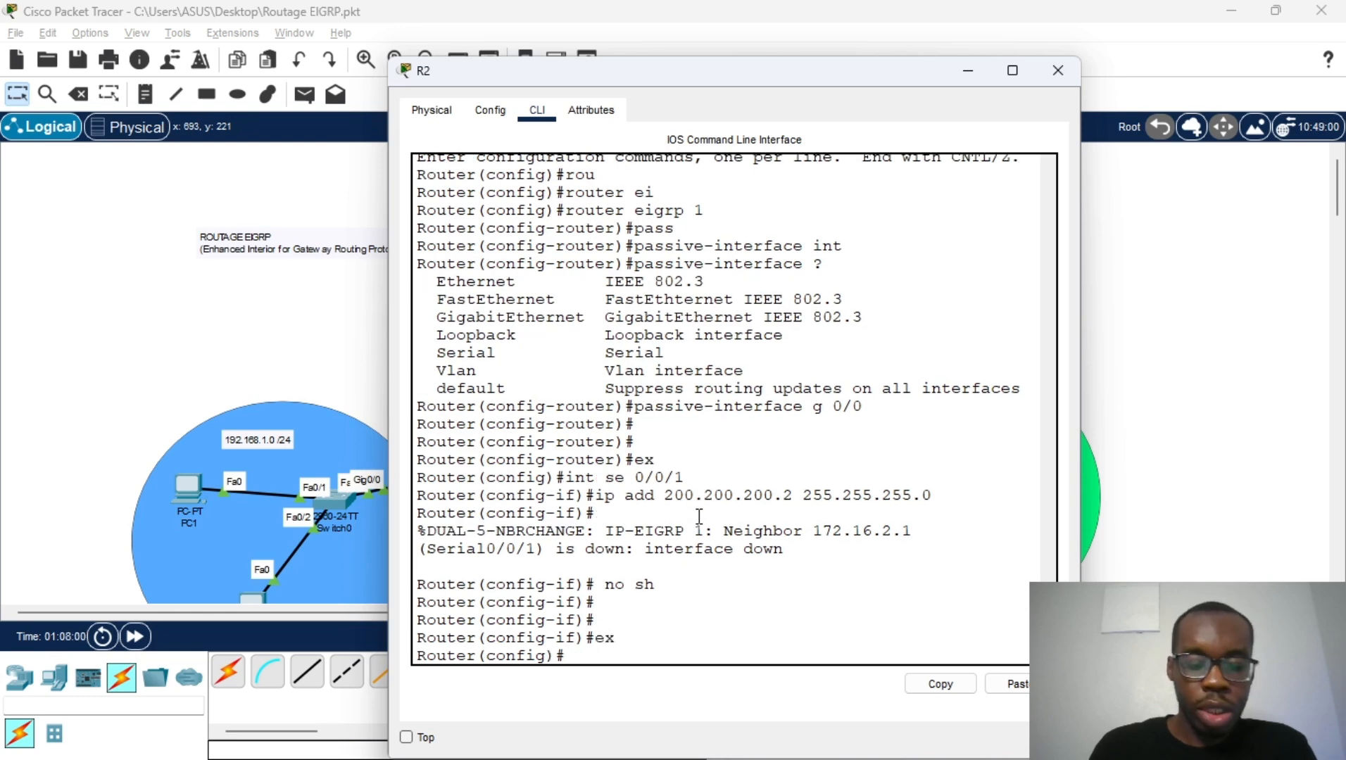
pyautogui.write('route')
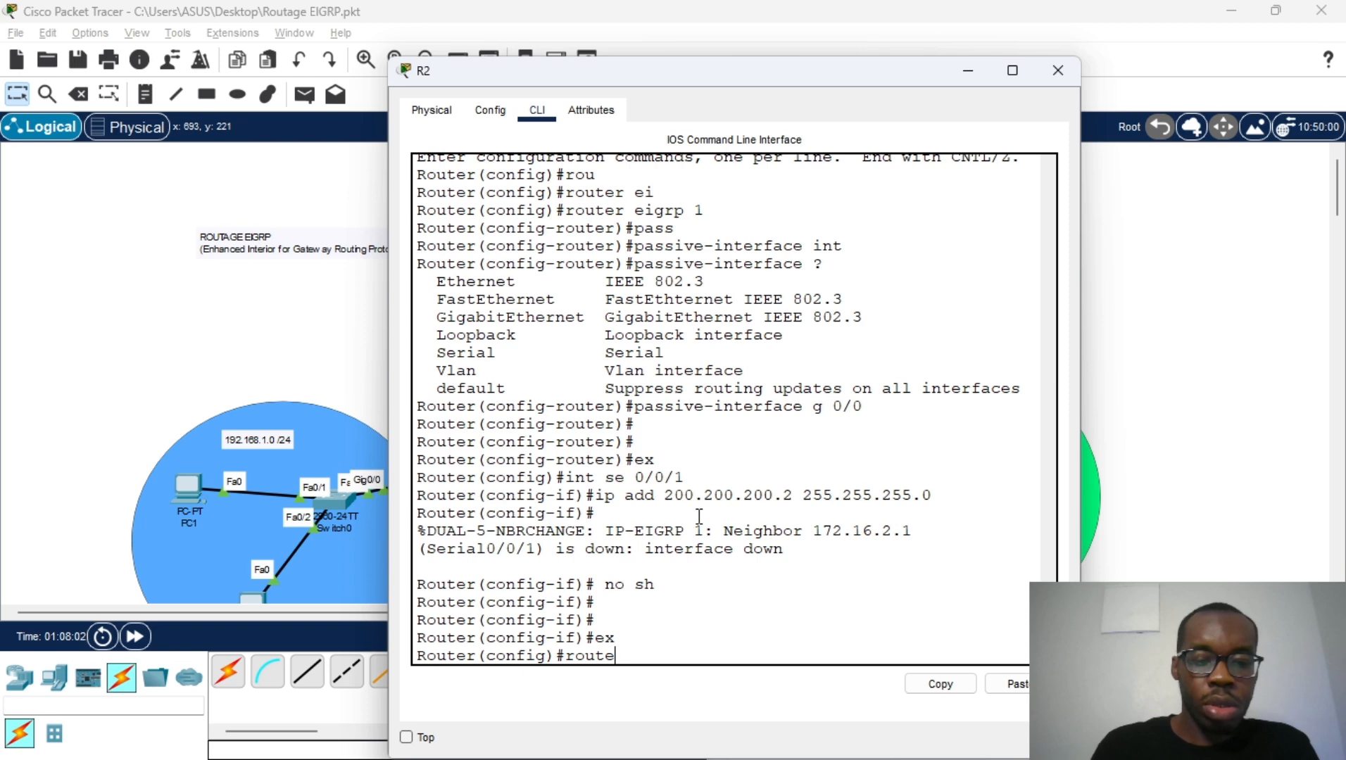
pyautogui.press('BackSpace')
pyautogui.press('BackSpace')
pyautogui.press('BackSpace')
pyautogui.press('BackSpace')
pyautogui.press('BackSpace')
# Try to add a default route on R2 toward FAI with "ip route 0.0.0.0 0.0.0 200.200.200.1"
pyautogui.write('ip r')
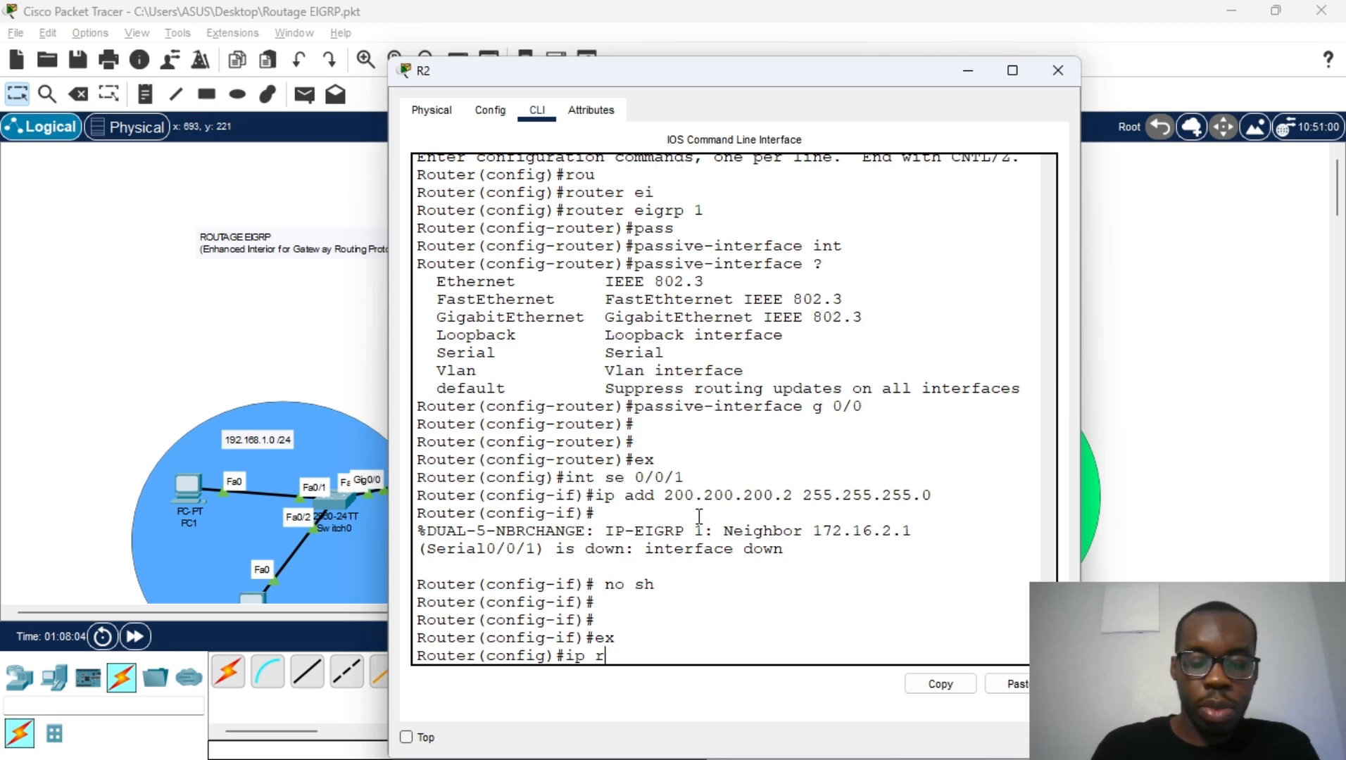
pyautogui.write('oute 0')
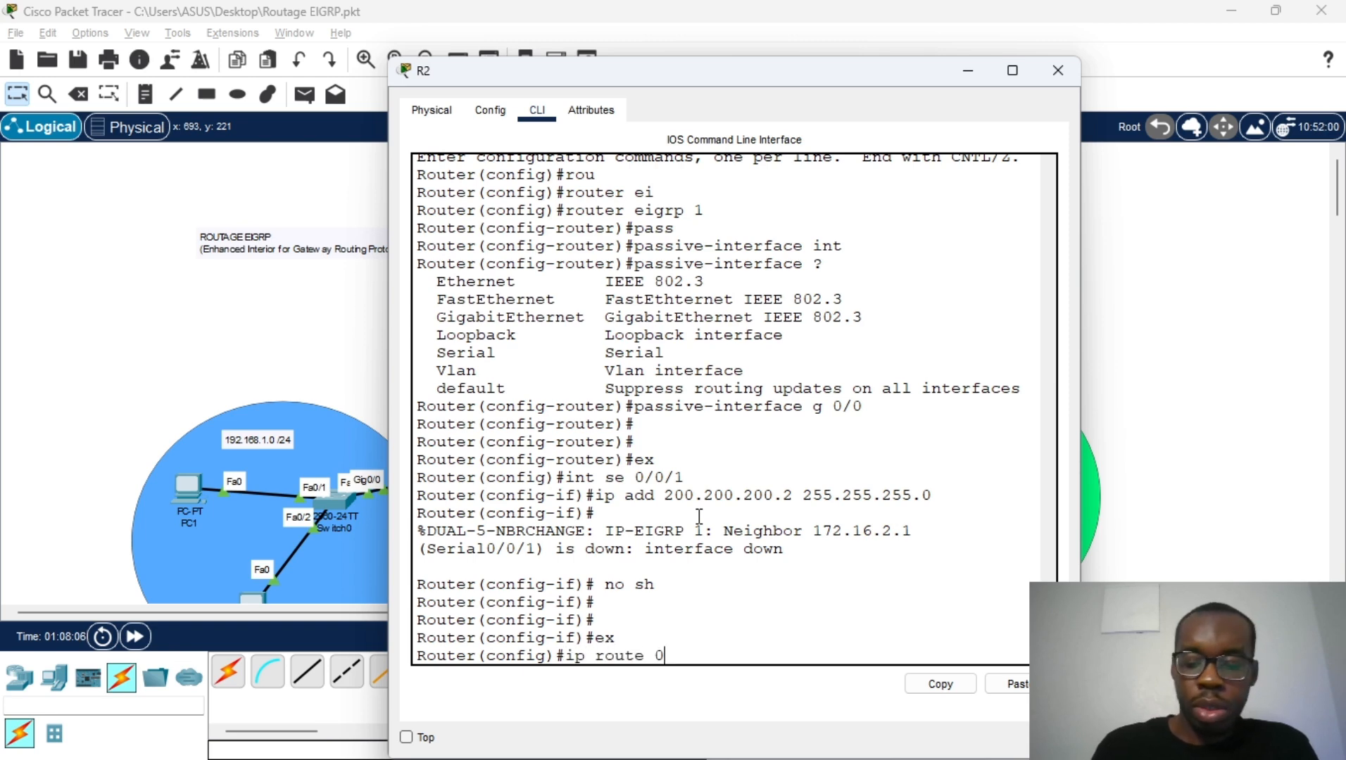
pyautogui.write('.0.0.0 0.0.0')
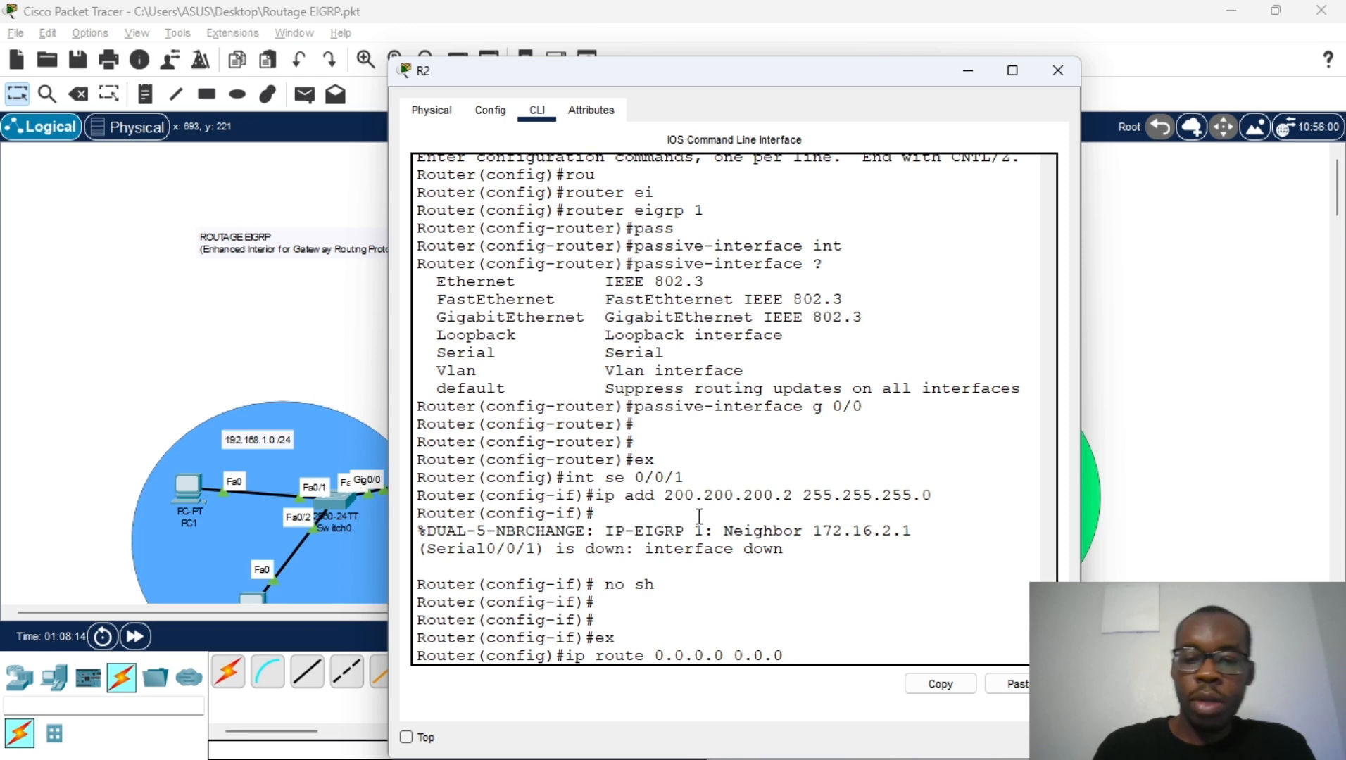
pyautogui.write('200.')
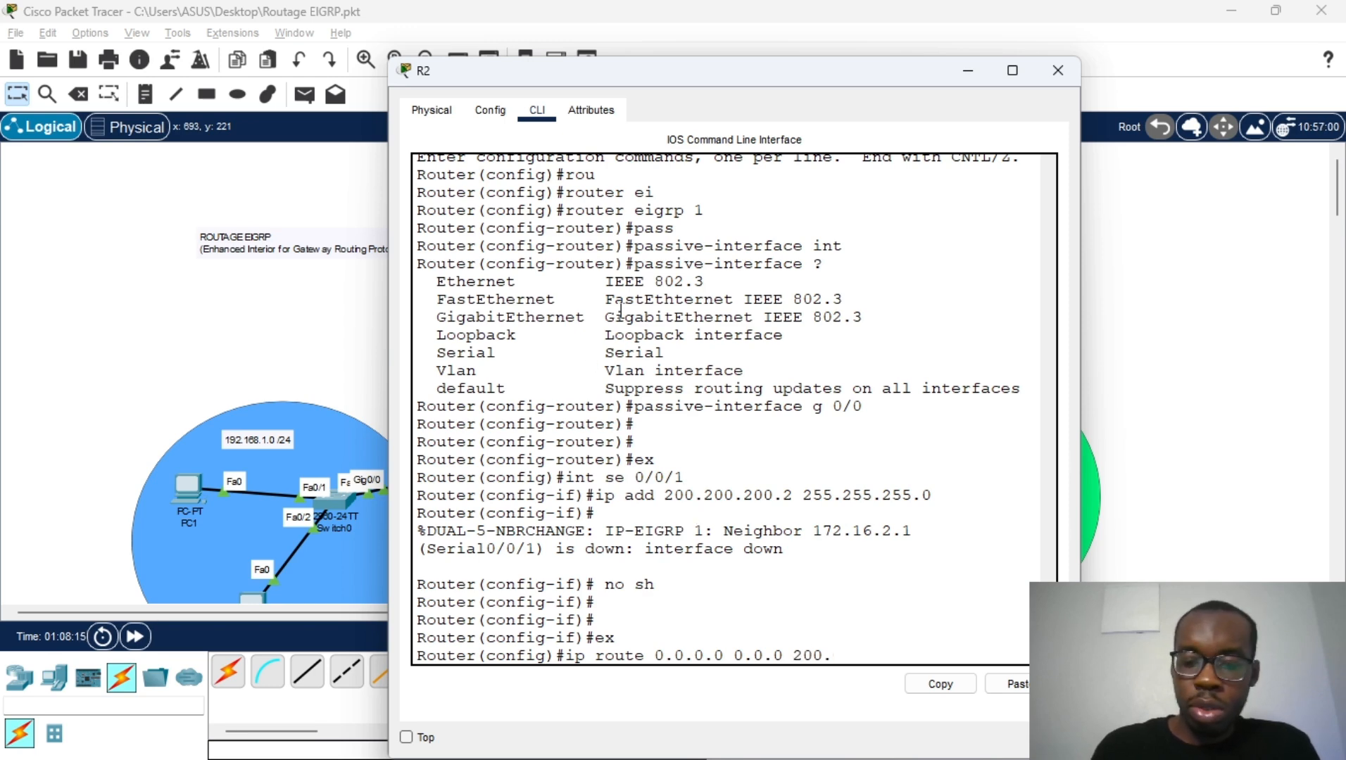
pyautogui.write('200.200')
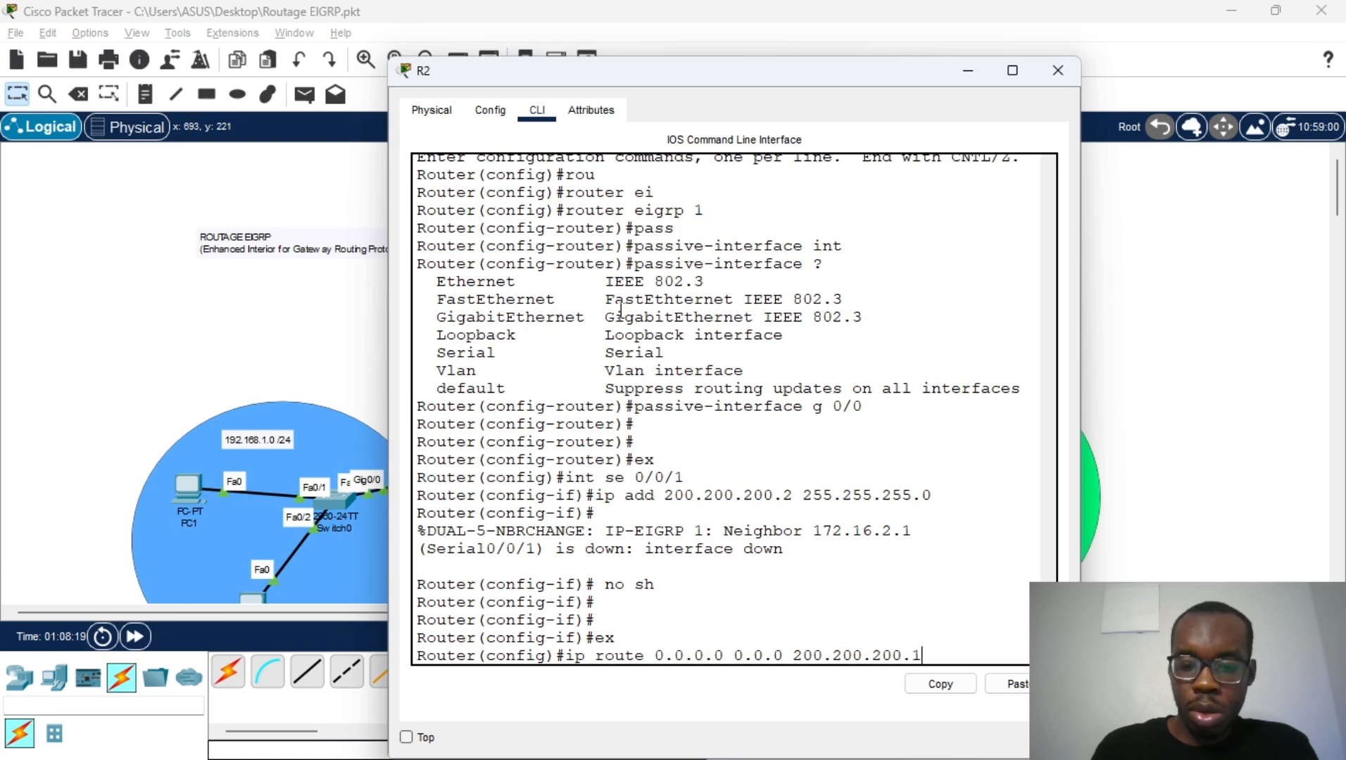
pyautogui.write('.1')
pyautogui.press('Return')
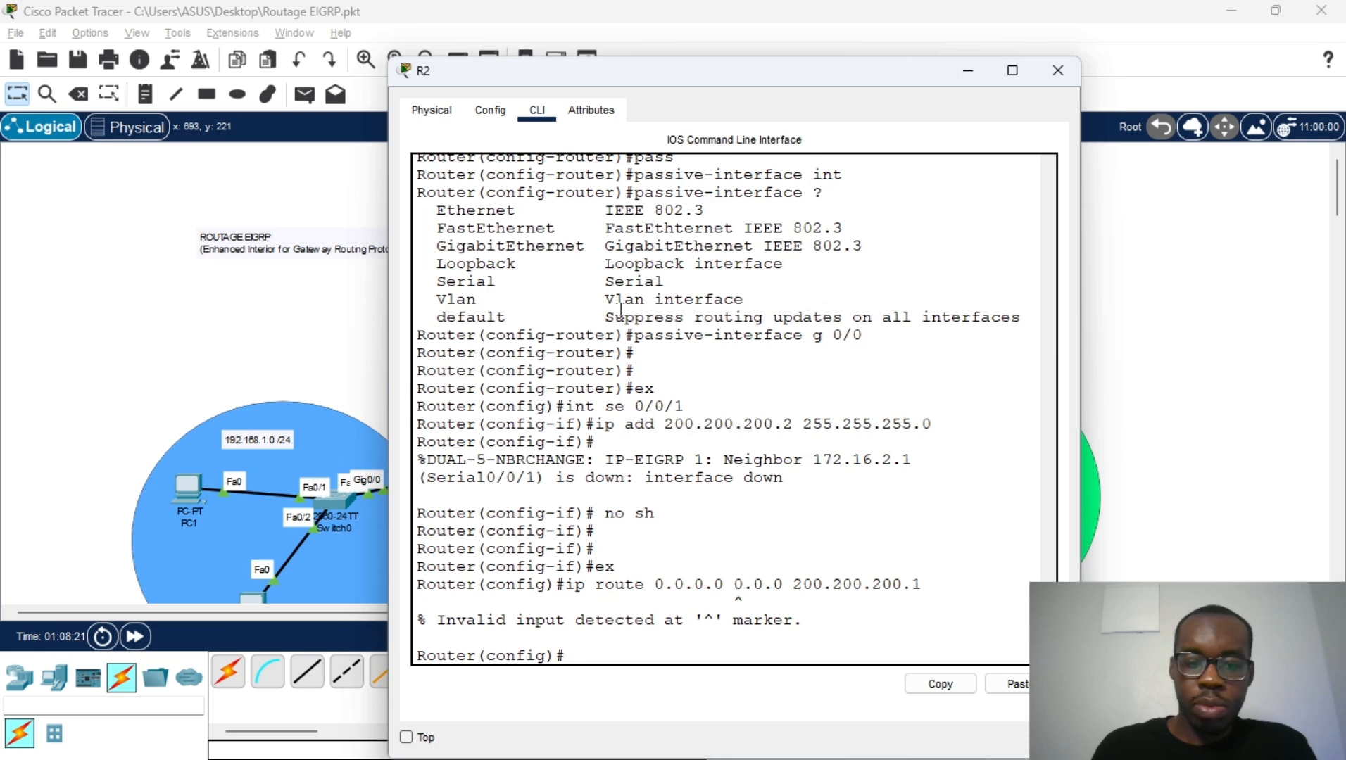
# Recall the default route command, correct its mask to 0.0.0.0, and submit "ip route 0.0.0.0 0.0.0.0 200.200.200.1"
pyautogui.press('Up')
pyautogui.press('Left')
pyautogui.press('Left')
pyautogui.press('Left')
pyautogui.press('Left')
pyautogui.press('Left')
pyautogui.press('Left')
pyautogui.press('Left')
pyautogui.press('Left')
pyautogui.press('Left')
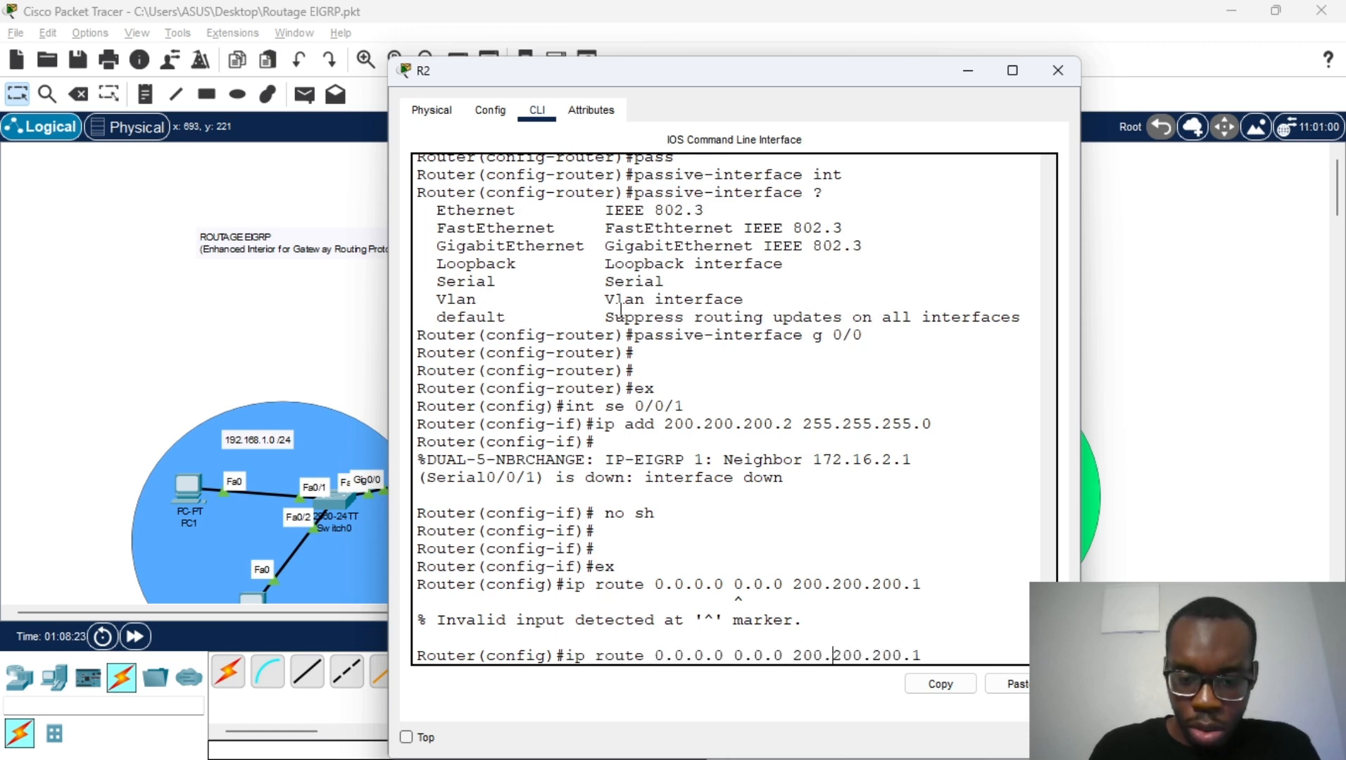
pyautogui.press('Left')
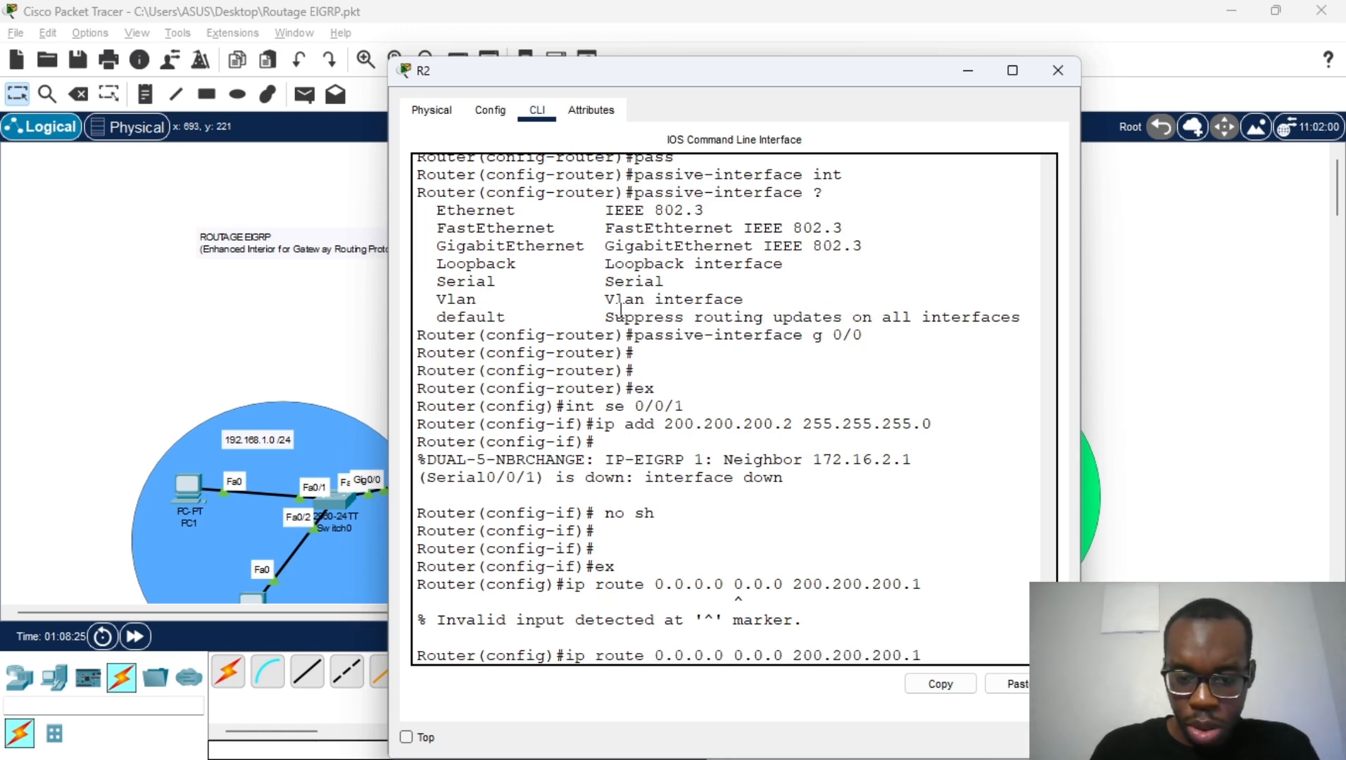
pyautogui.write('.0')
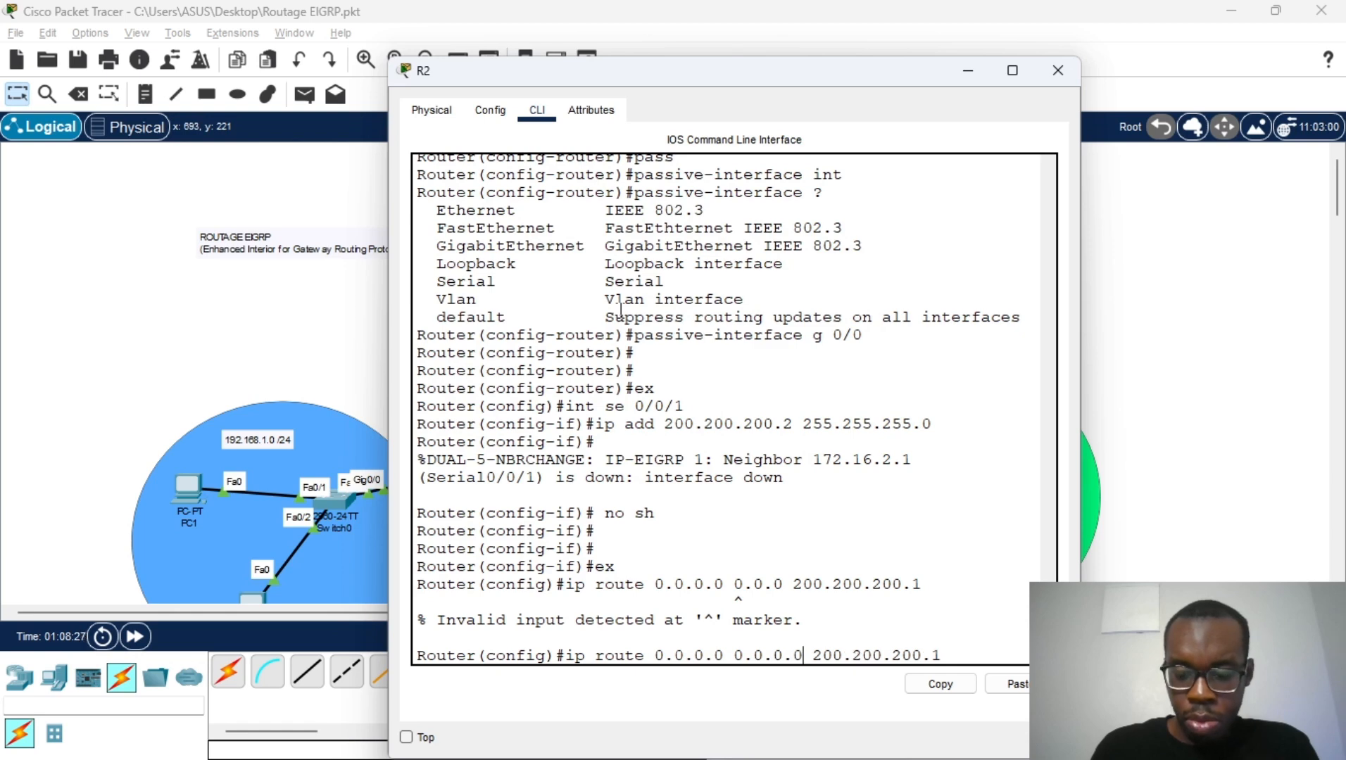
pyautogui.press('Return')
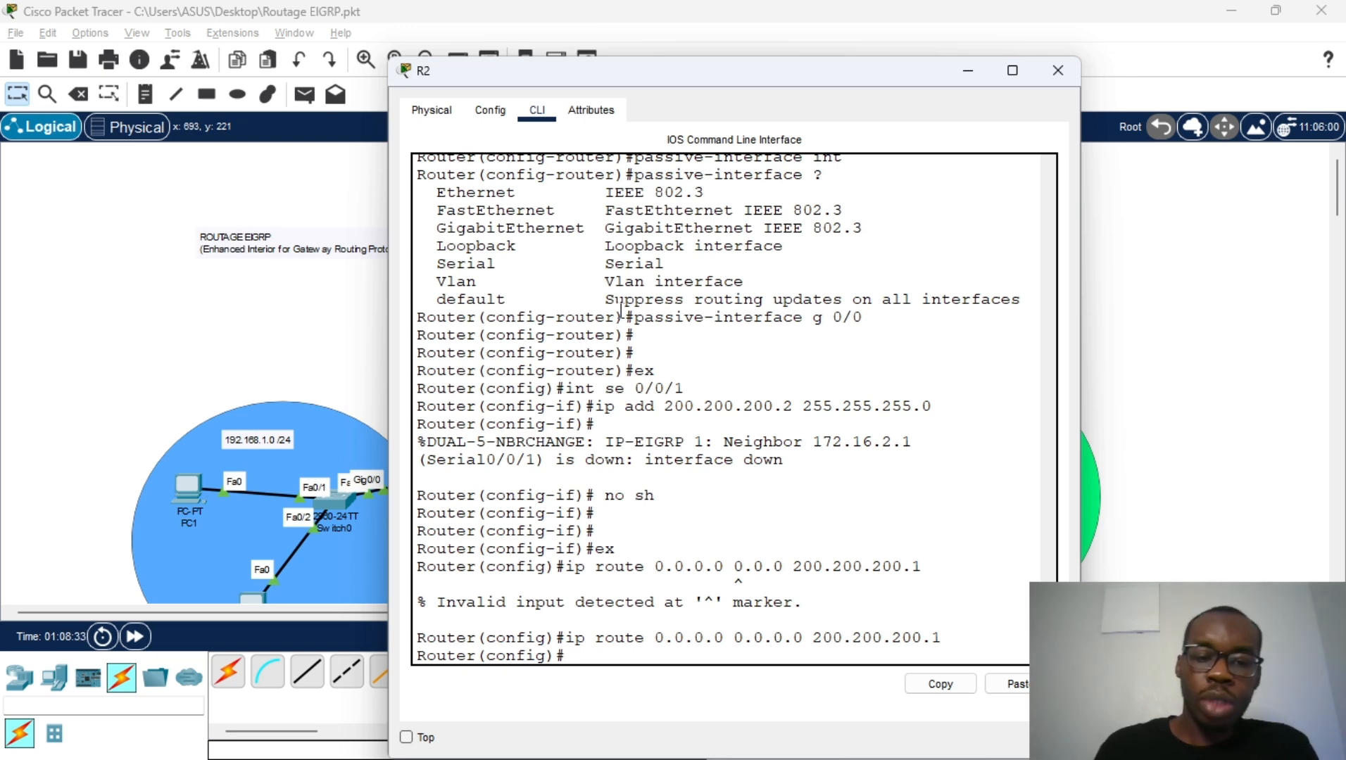
pyautogui.write('ip')
pyautogui.press('BackSpace')
pyautogui.press('BackSpace')
pyautogui.press('BackSpace')
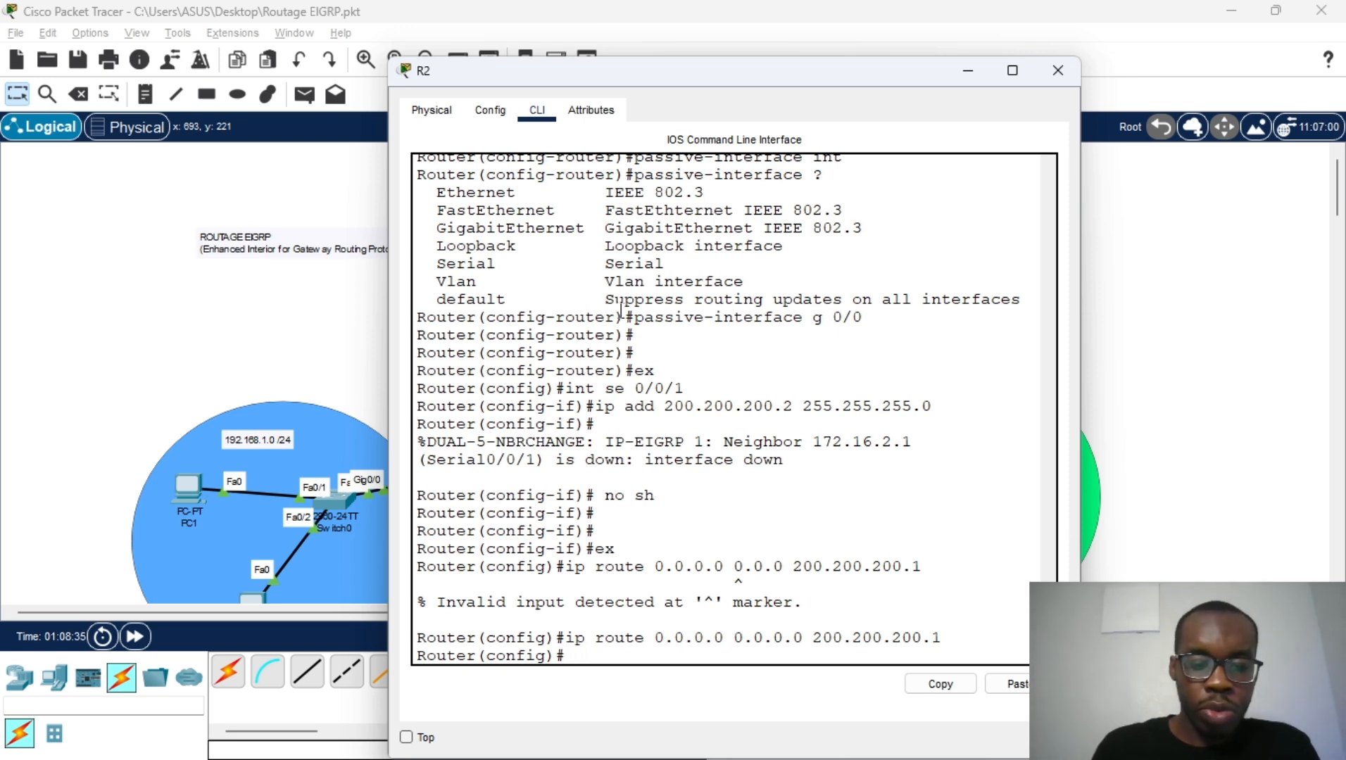
# Try to display R2's routing table from global configuration mode with "sh ip route"
pyautogui.write('sh ip')
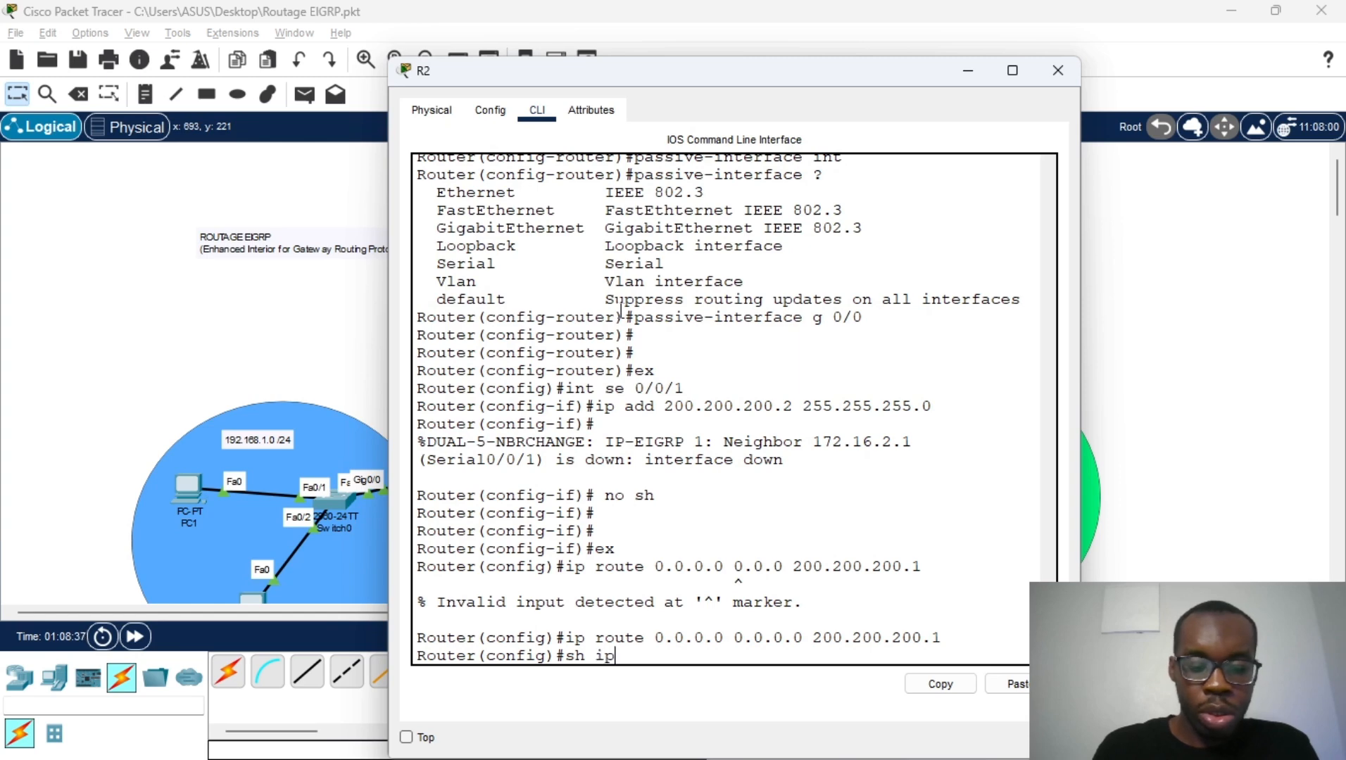
pyautogui.write(' roure')
pyautogui.press('BackSpace')
pyautogui.press('BackSpace')
pyautogui.press('BackSpace')
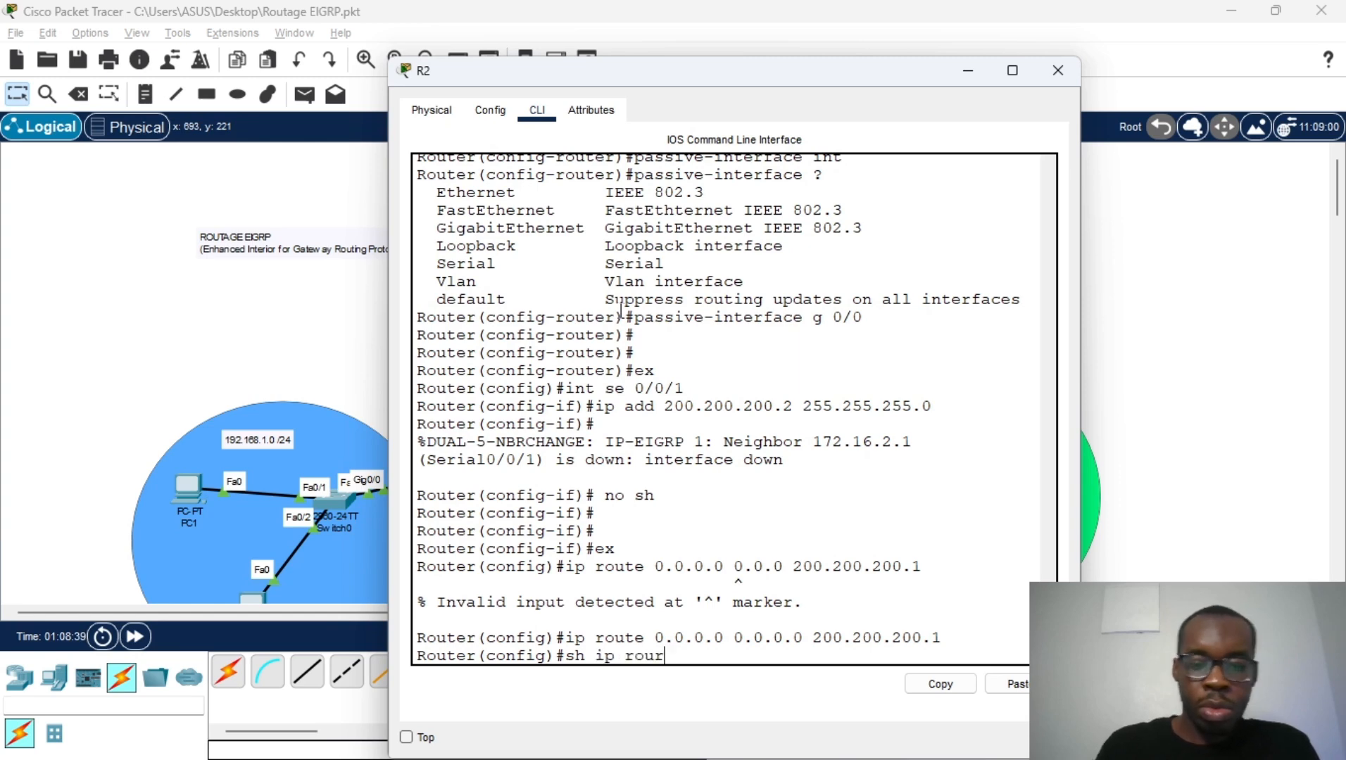
pyautogui.write('ute')
pyautogui.press('Return')
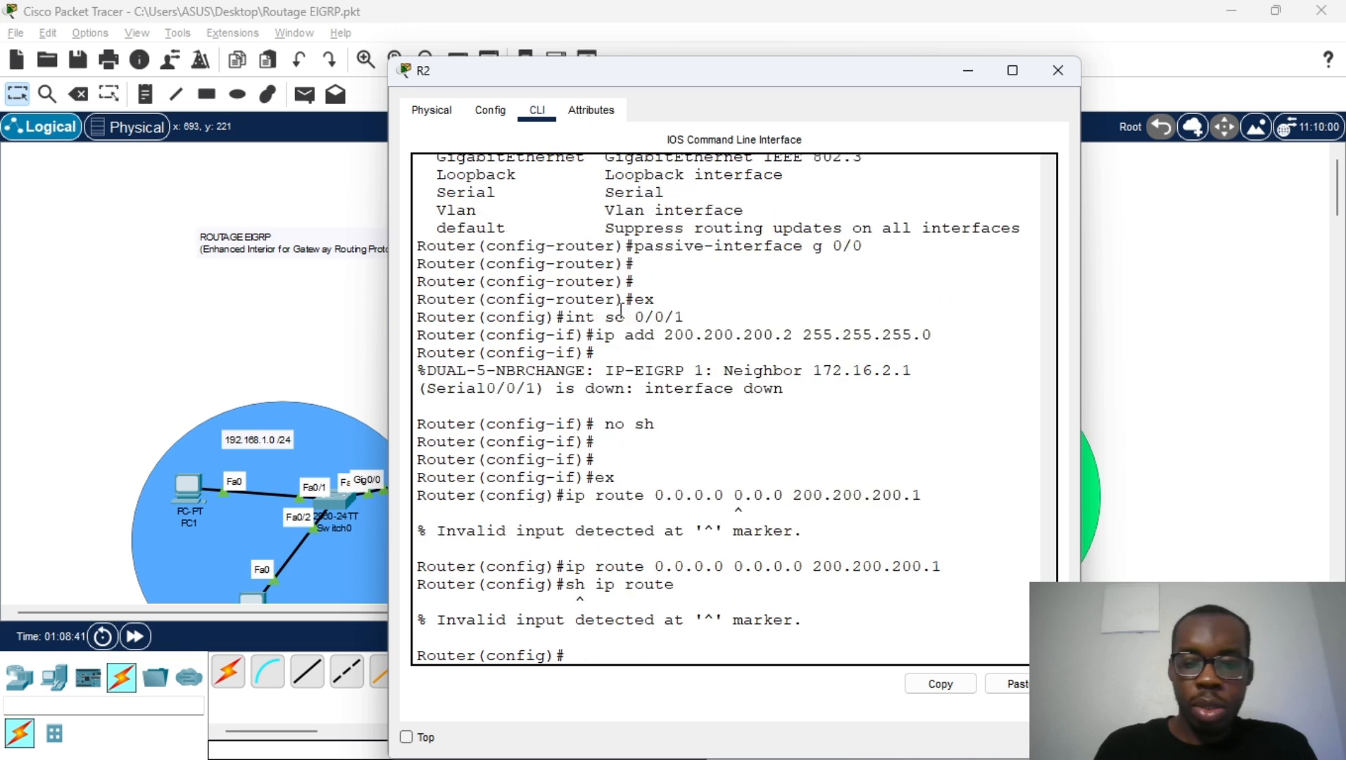
# Display R2's routing table from global configuration mode with "do sh ip route" and highlight its static default route entry
pyautogui.press('Up')
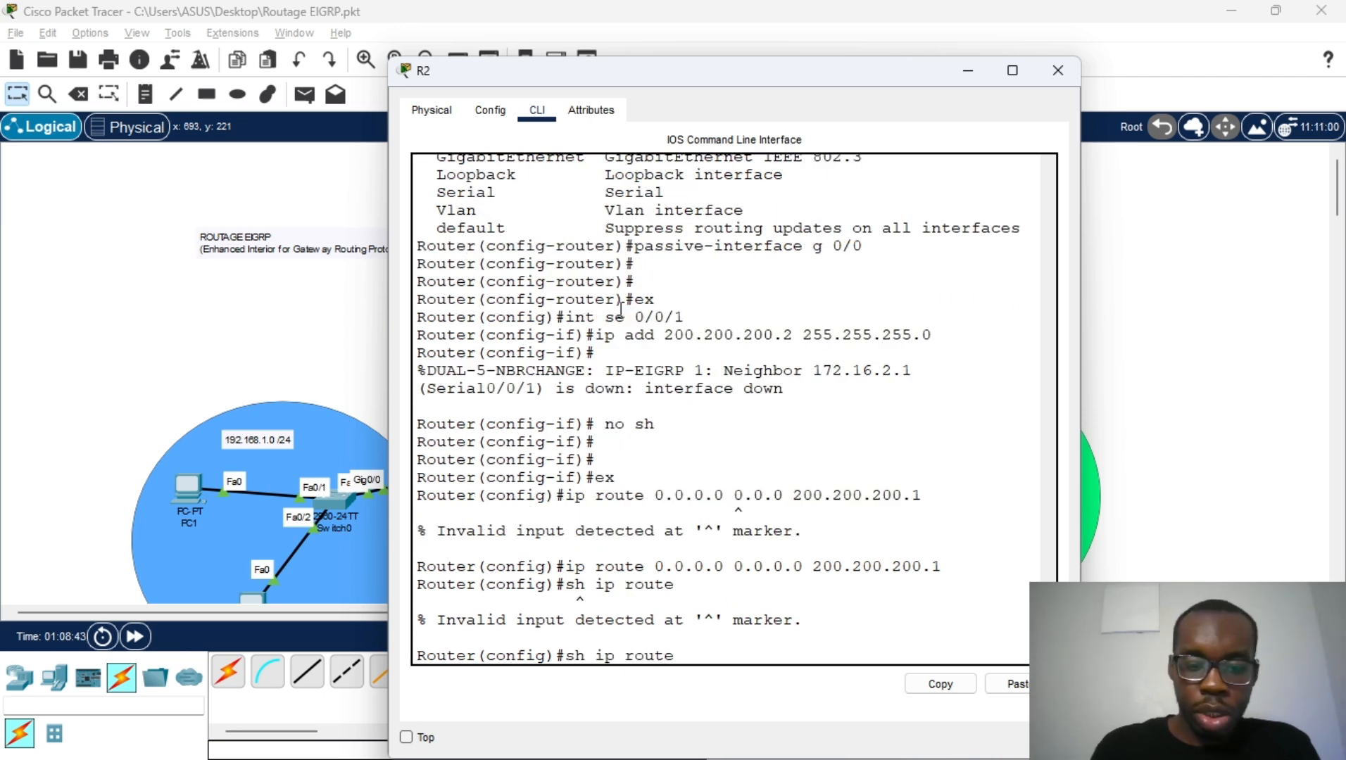
pyautogui.press('Home')
pyautogui.write('do')
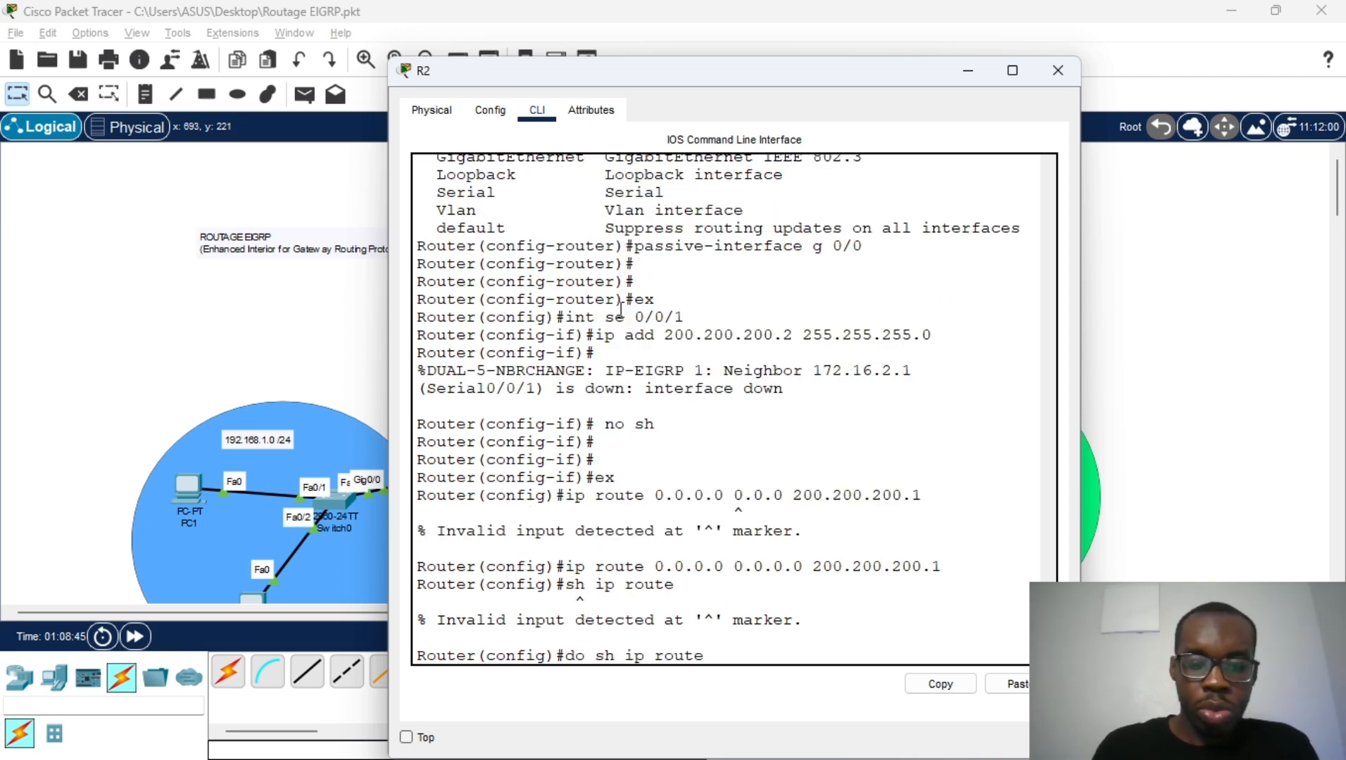
pyautogui.press('Return')
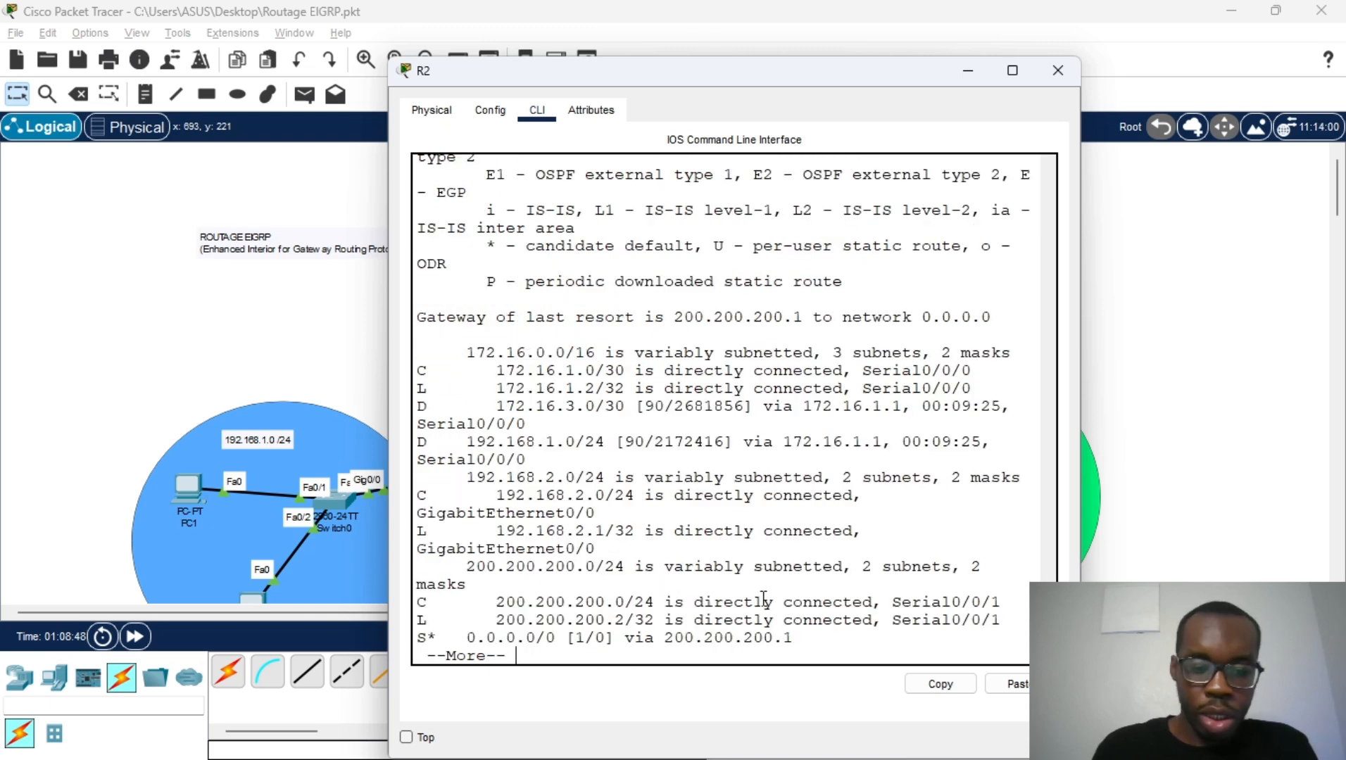
pyautogui.moveTo(418, 642); pyautogui.dragTo(794, 653)
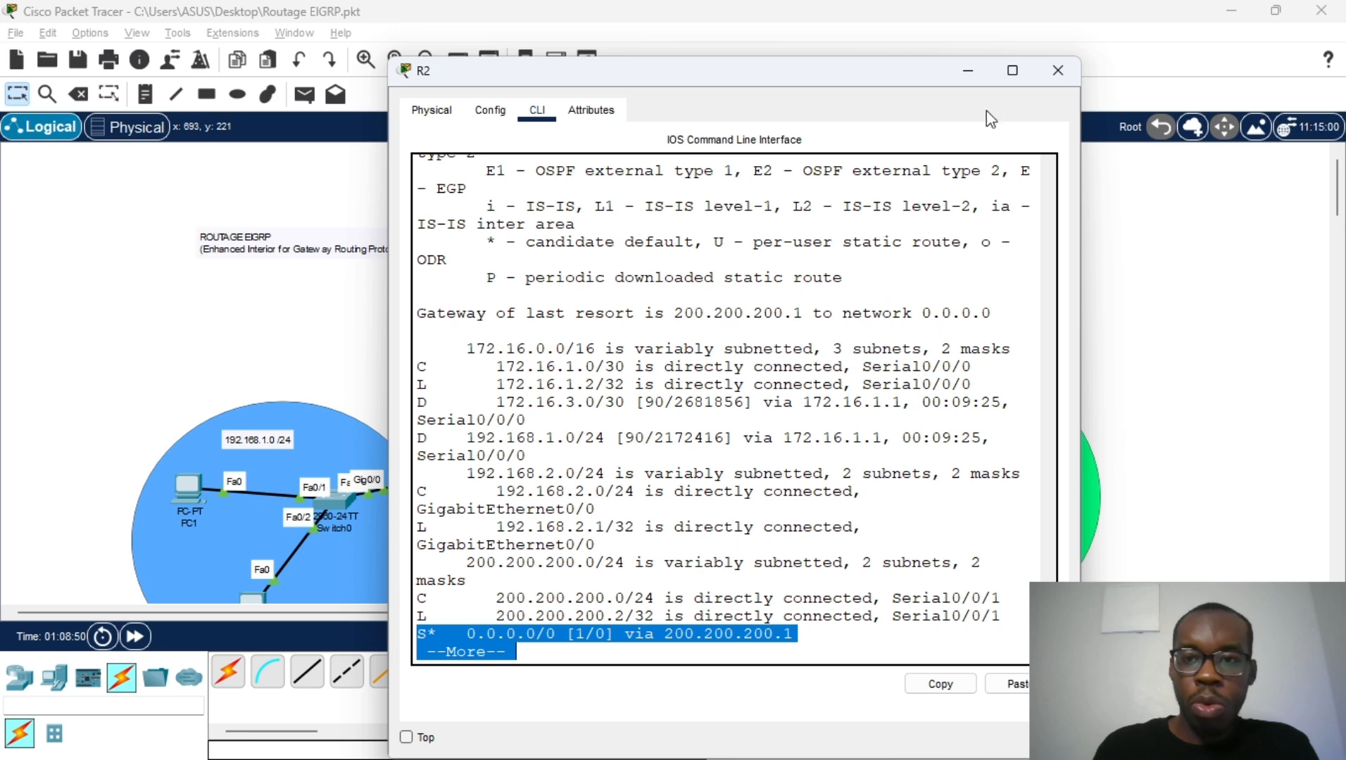
pyautogui.click(988, 74)
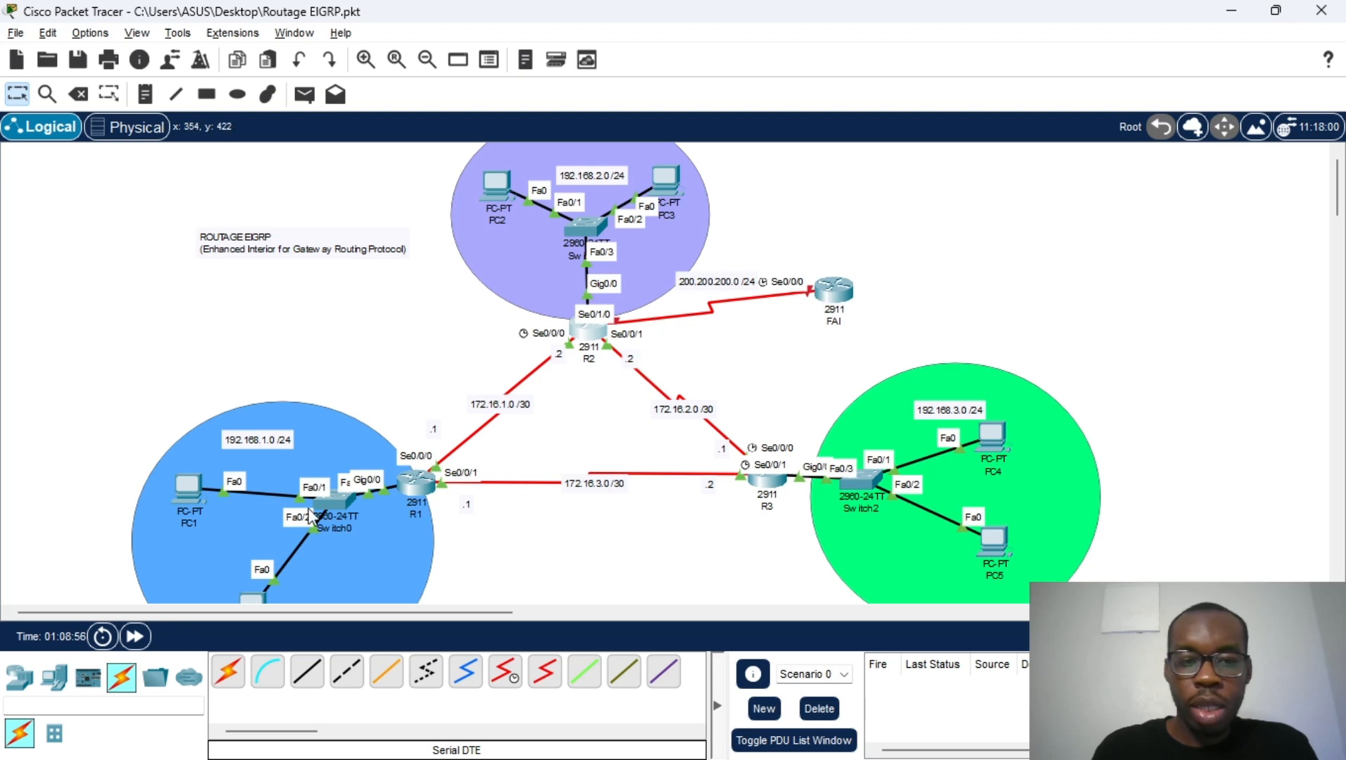
# Display R1's routing table from router configuration mode with "do sh ip route", and close R1's window after checking it
pyautogui.click(398, 493)
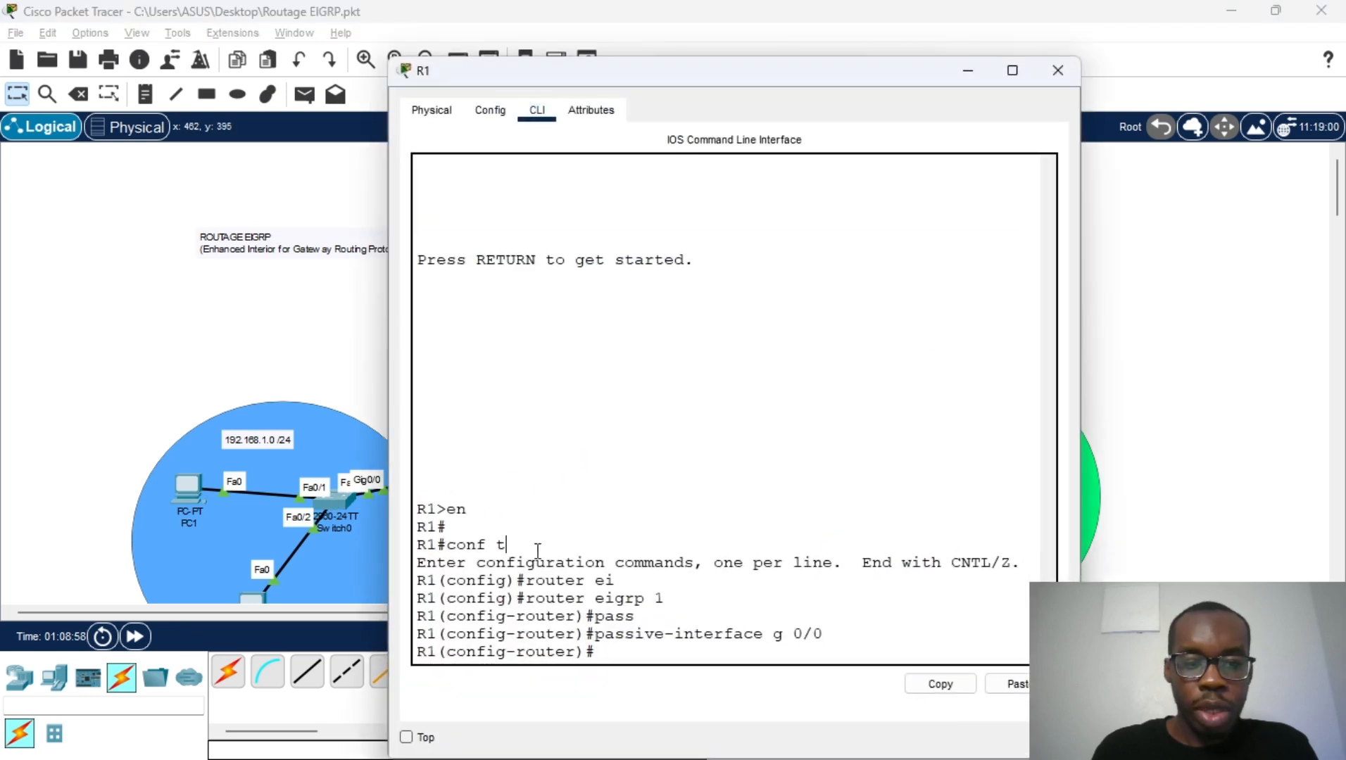
pyautogui.press('Return')
pyautogui.press('Return')
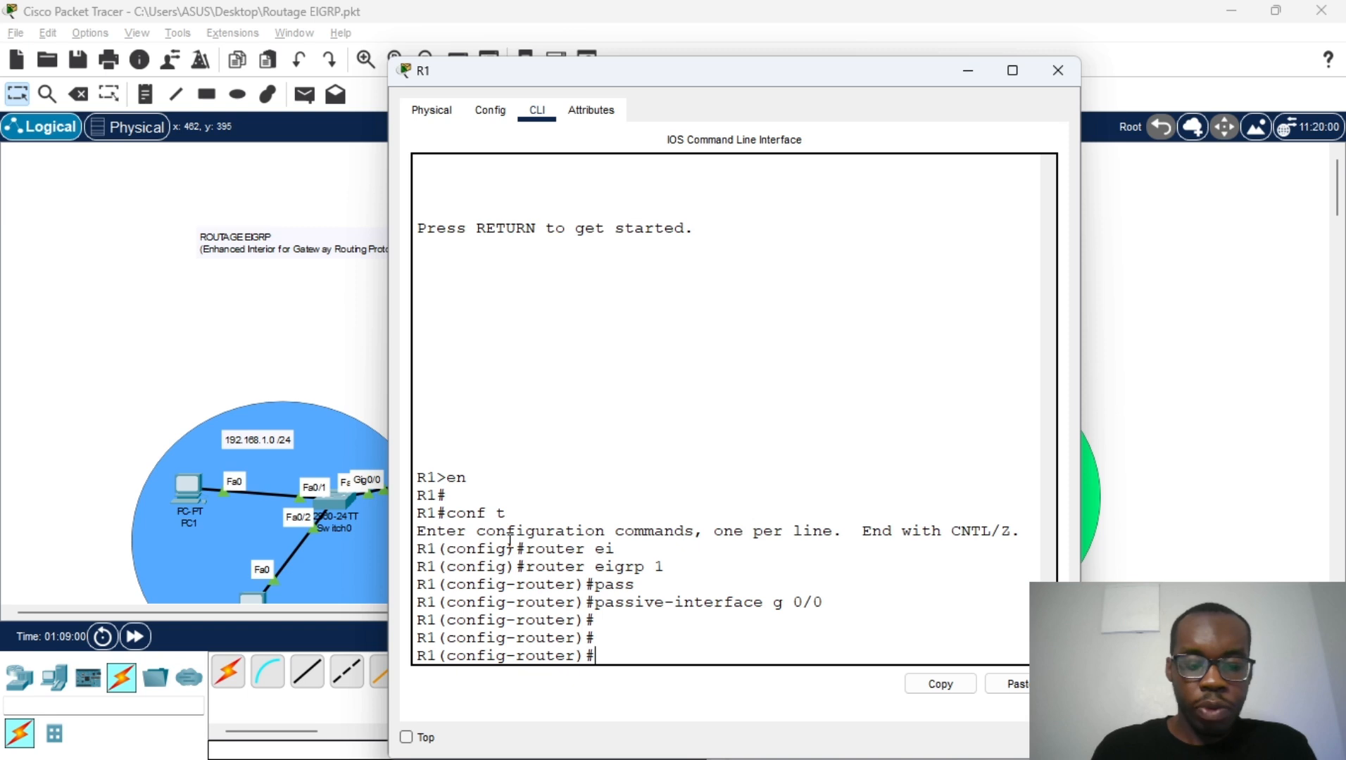
pyautogui.write('do sh ip ')
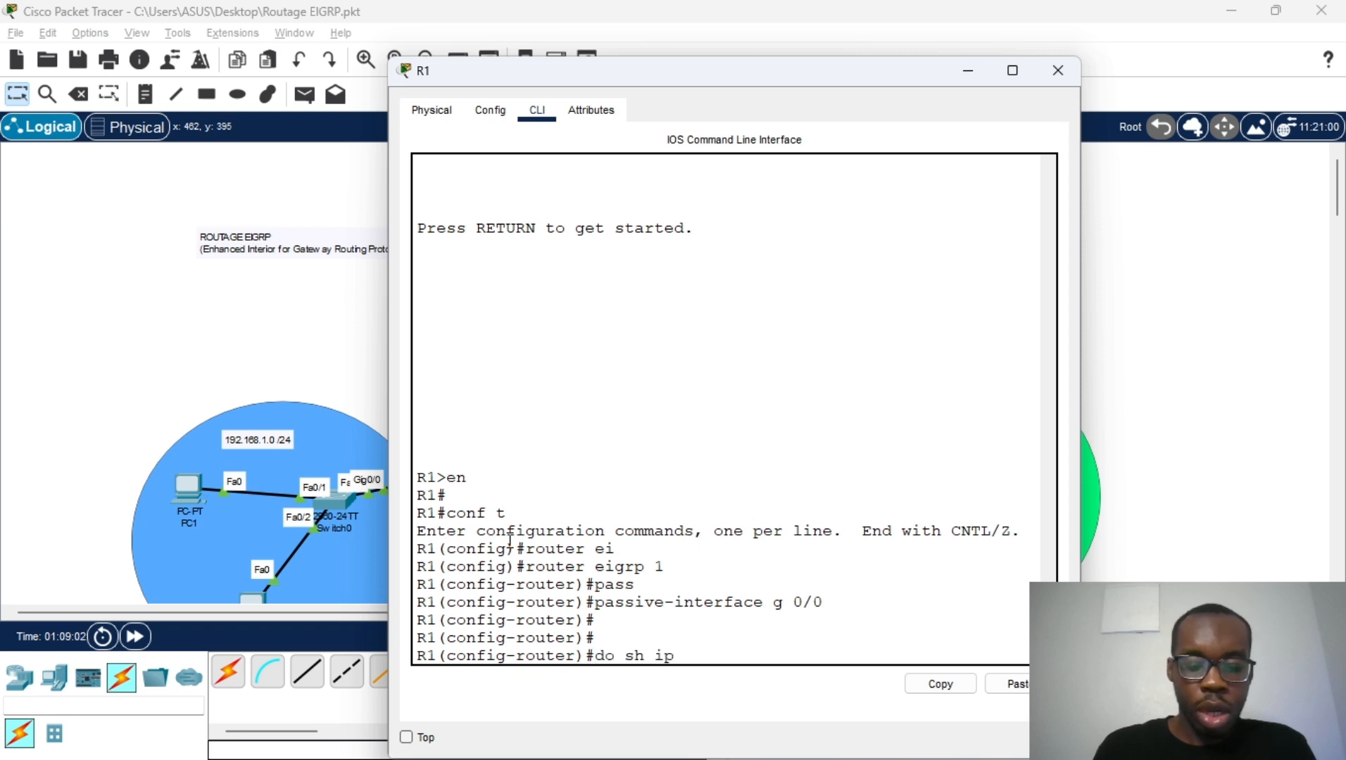
pyautogui.write('route')
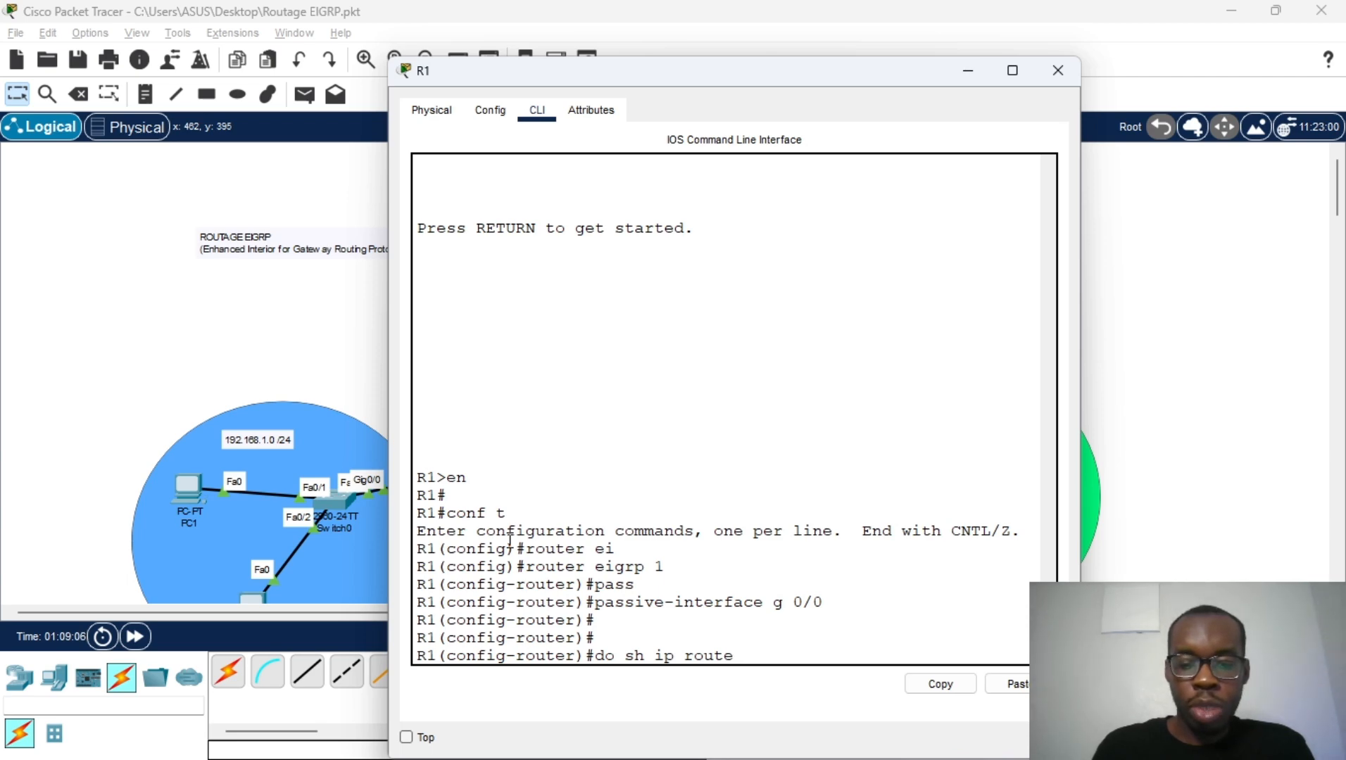
pyautogui.press('Return')
pyautogui.press('Return')
pyautogui.press('Return')
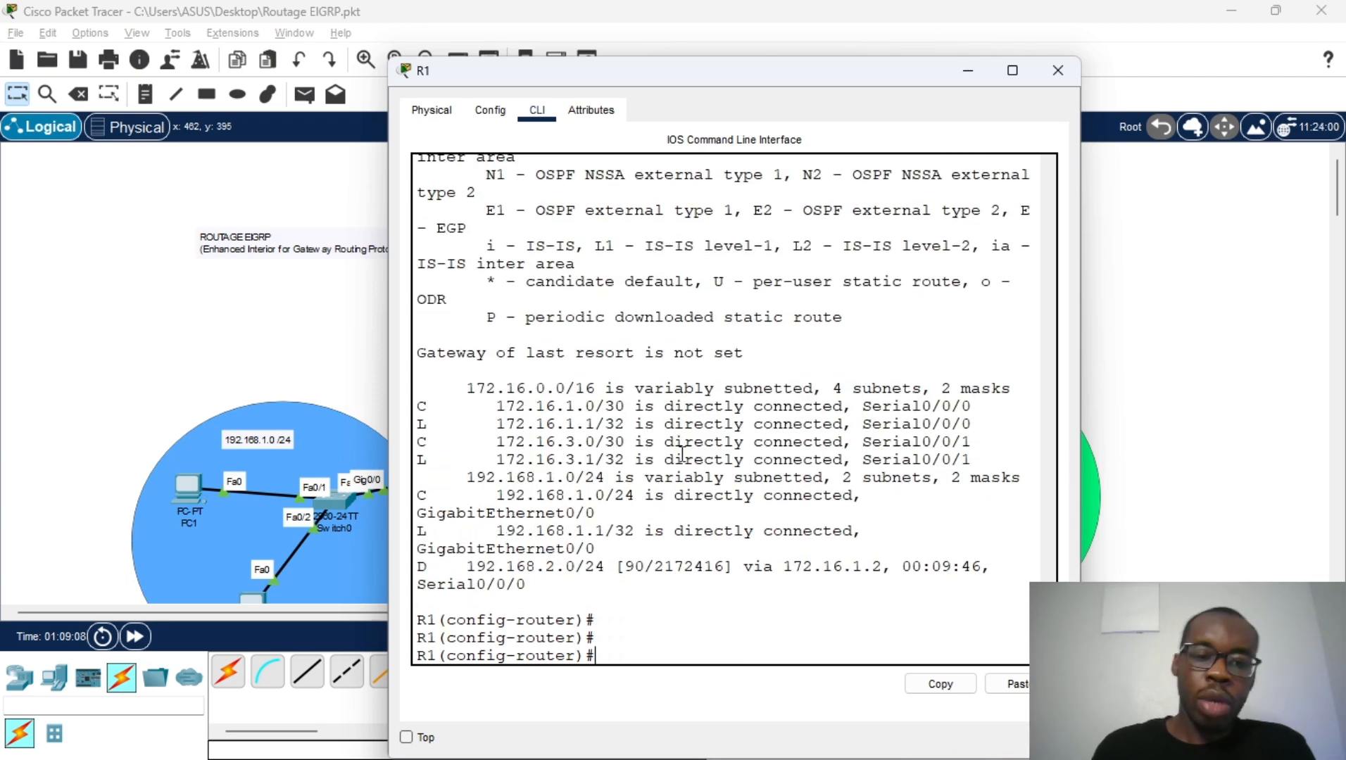
pyautogui.click(1056, 70)
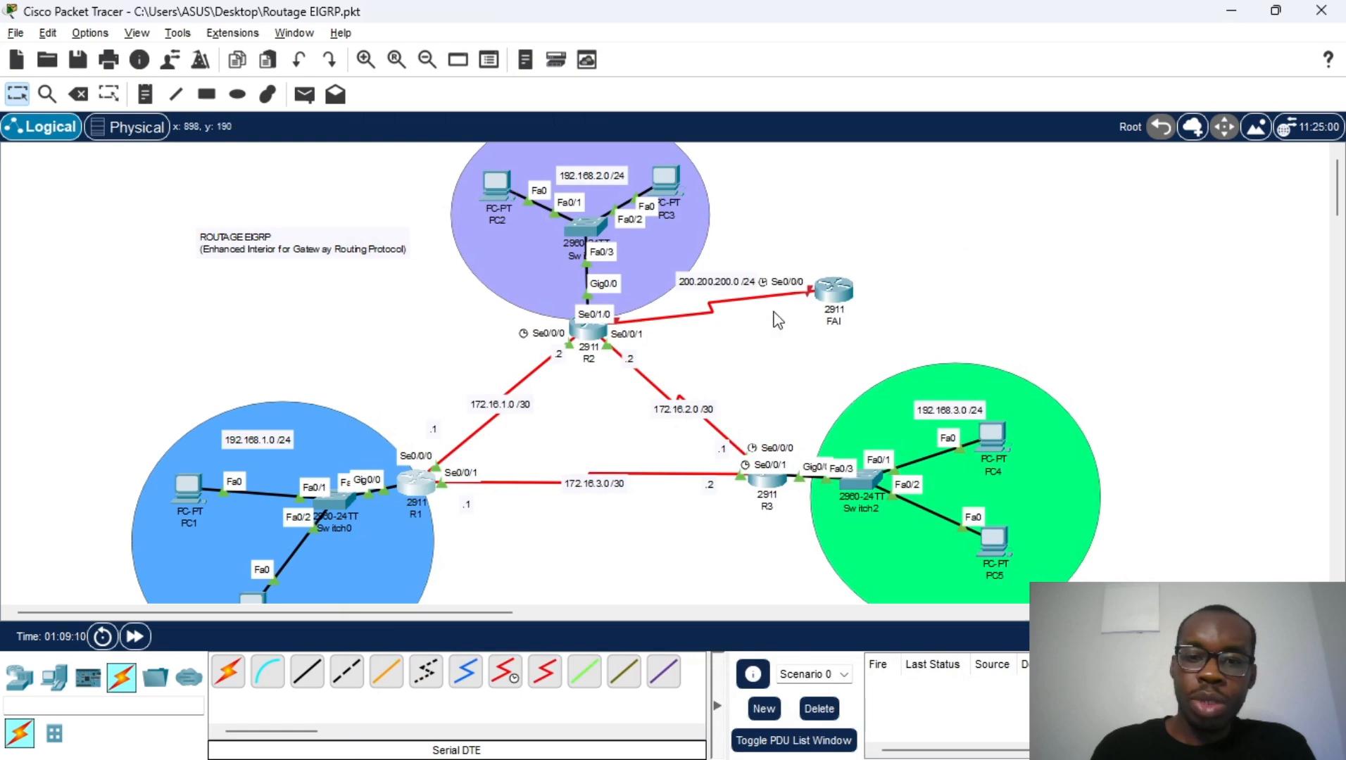
# Reopen R2's command line and exit the paged routing table output to return to the global configuration prompt
pyautogui.click(596, 334)
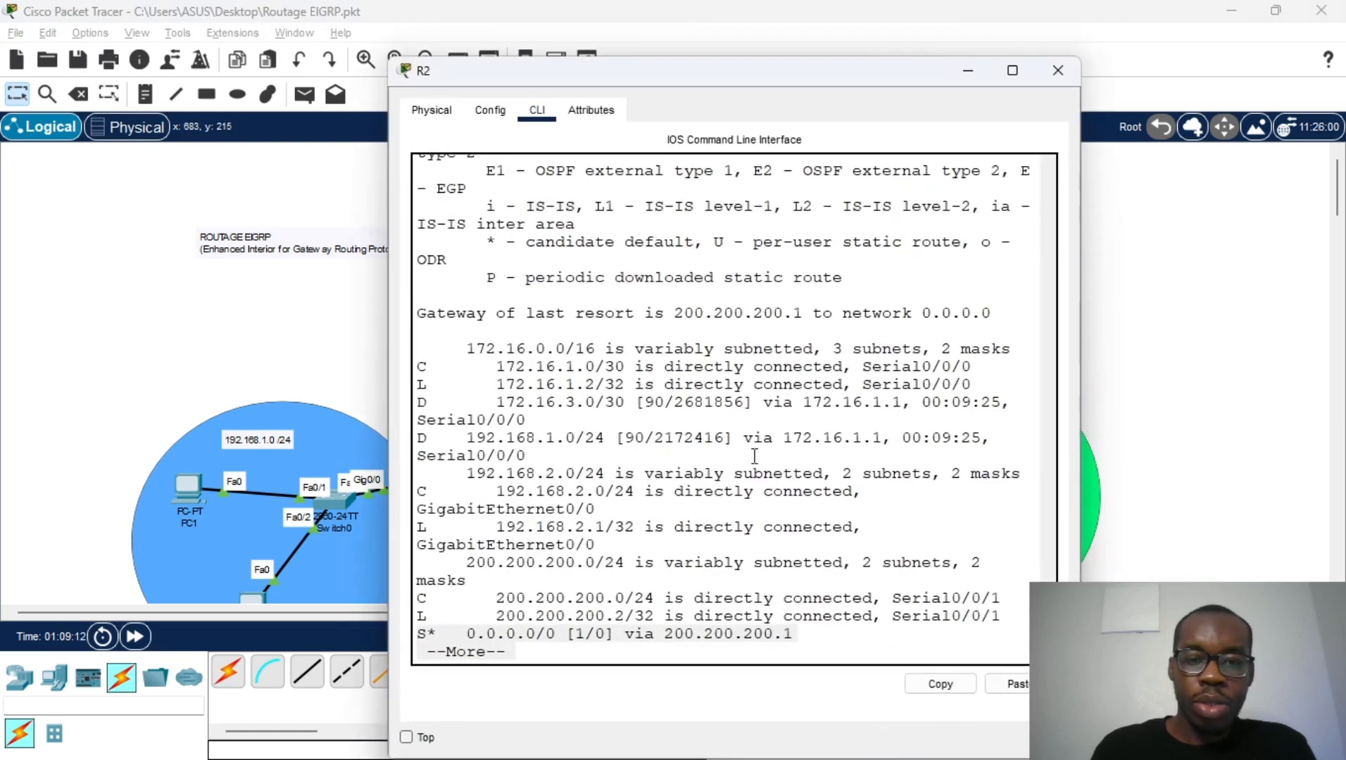
pyautogui.press('Return')
pyautogui.press('Return')
pyautogui.press('Return')
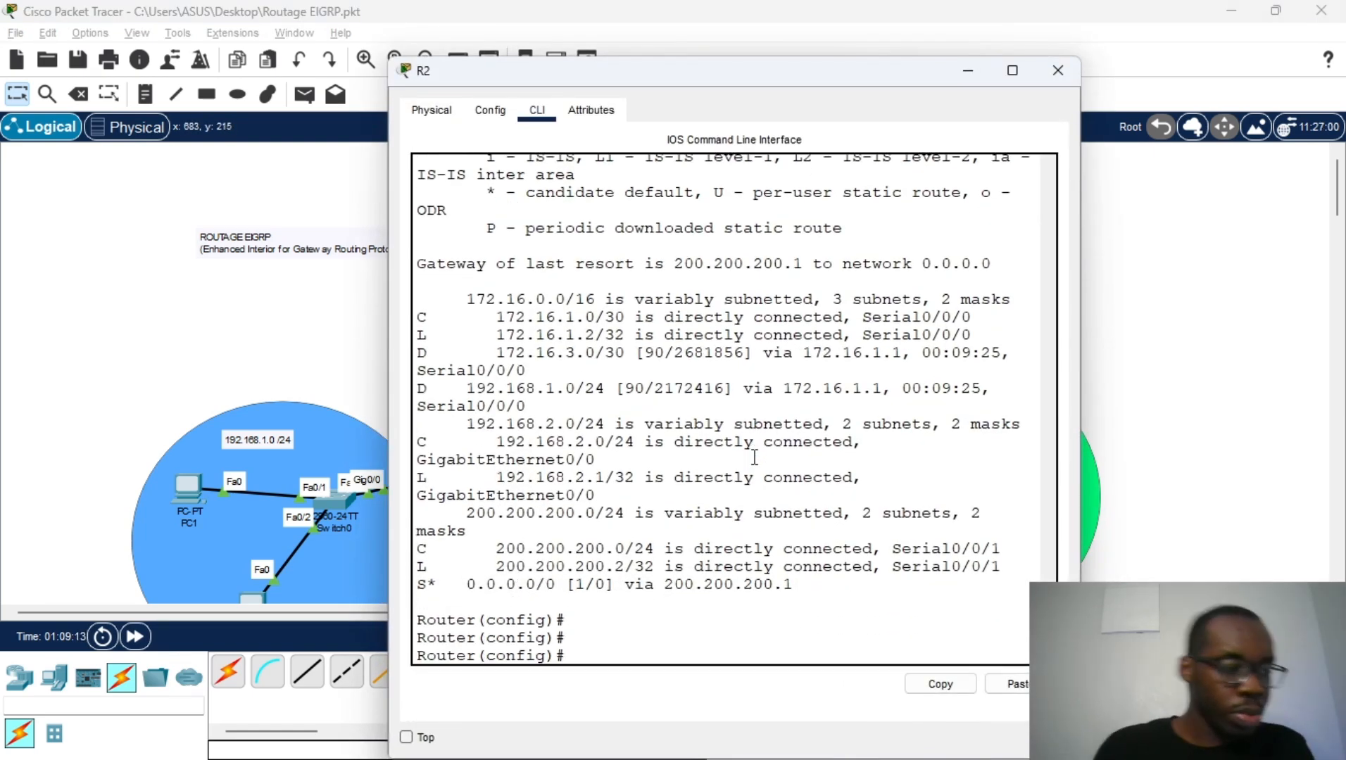
pyautogui.press('Return')
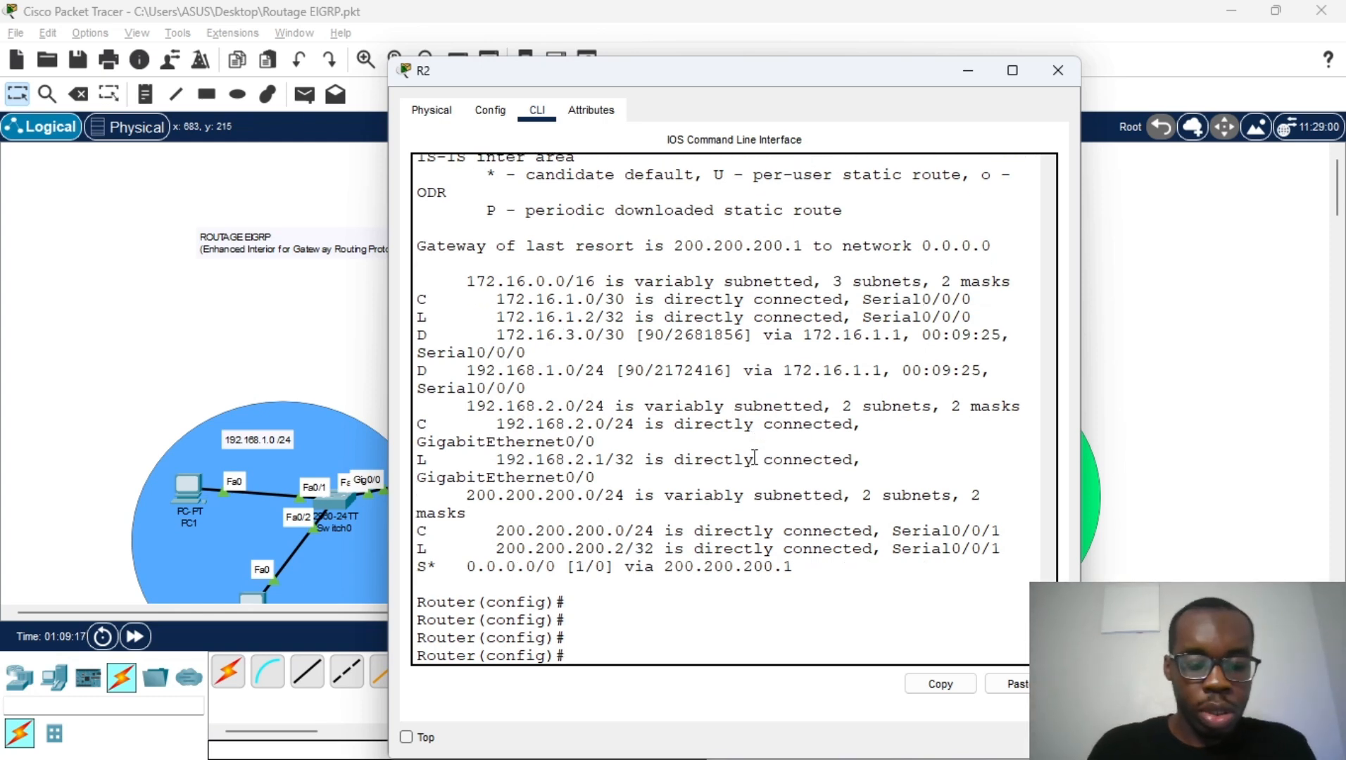
# Enter the configuration mode of EIGRP process 1 on R2 with "router eigrp 1"
pyautogui.write('ru')
pyautogui.press('Return')
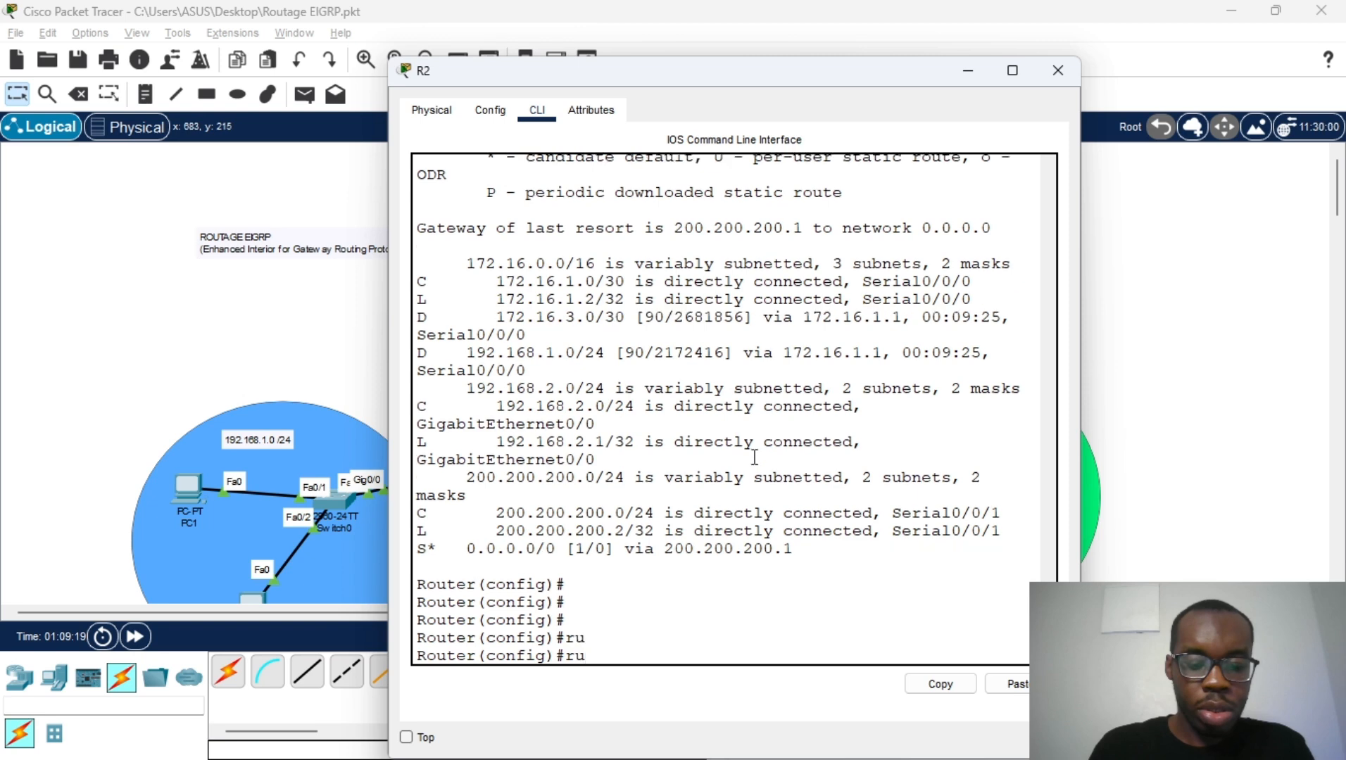
pyautogui.write('ro')
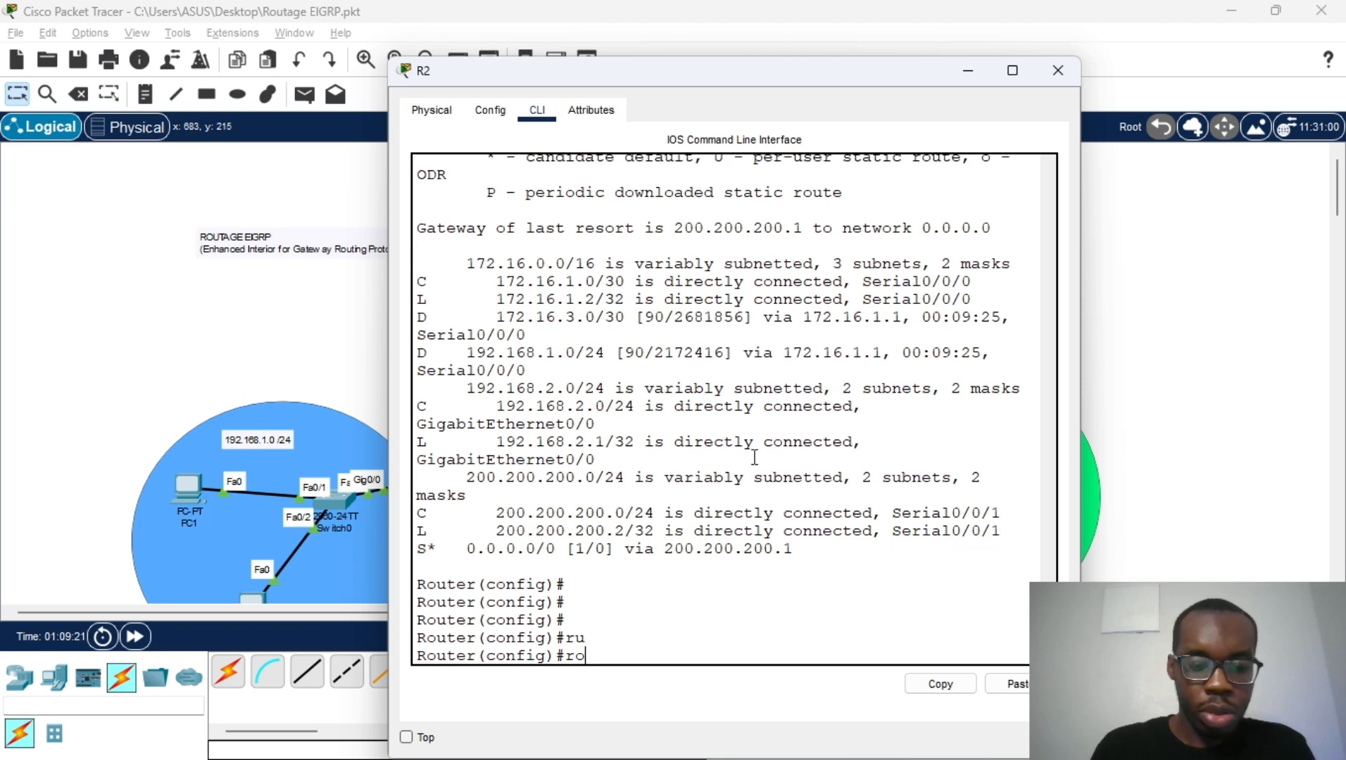
pyautogui.write('u')
pyautogui.press('Tab')
pyautogui.write('ei')
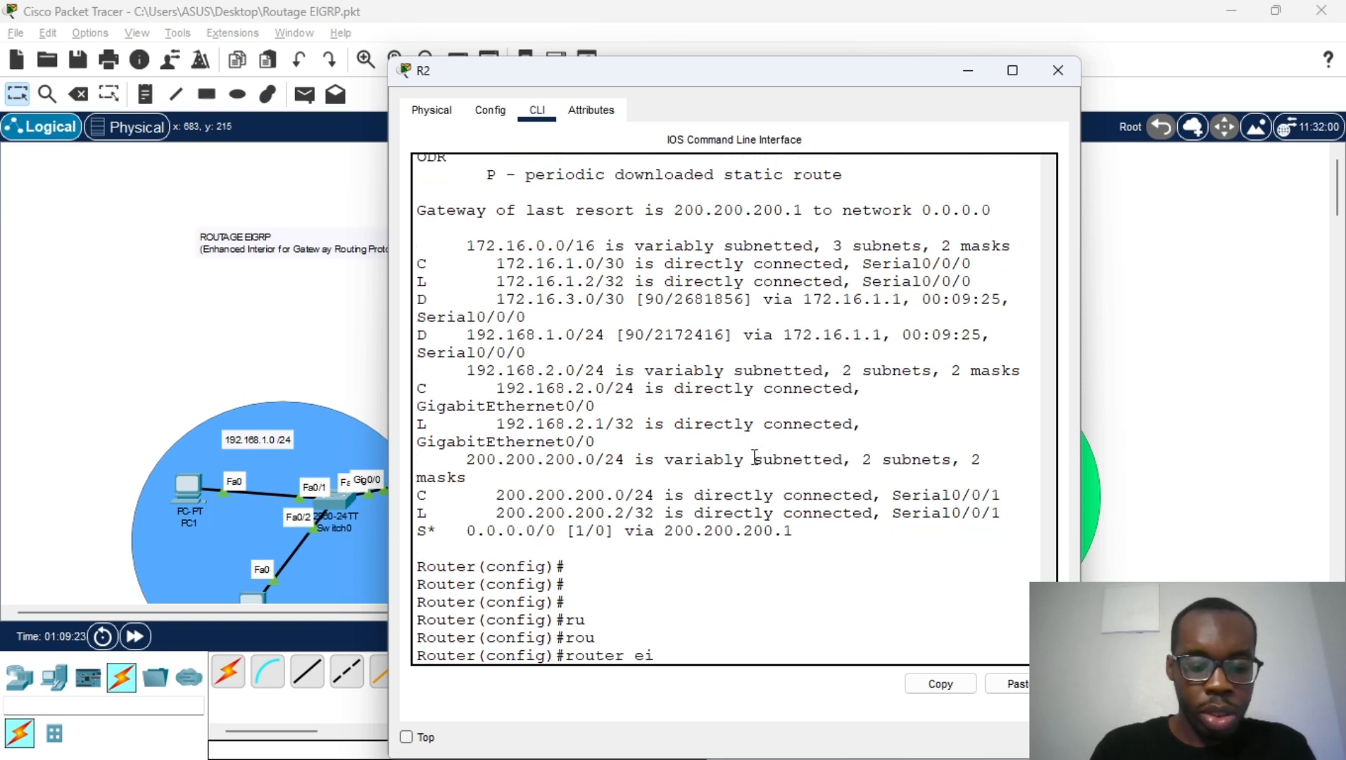
pyautogui.write('g')
pyautogui.press('Tab')
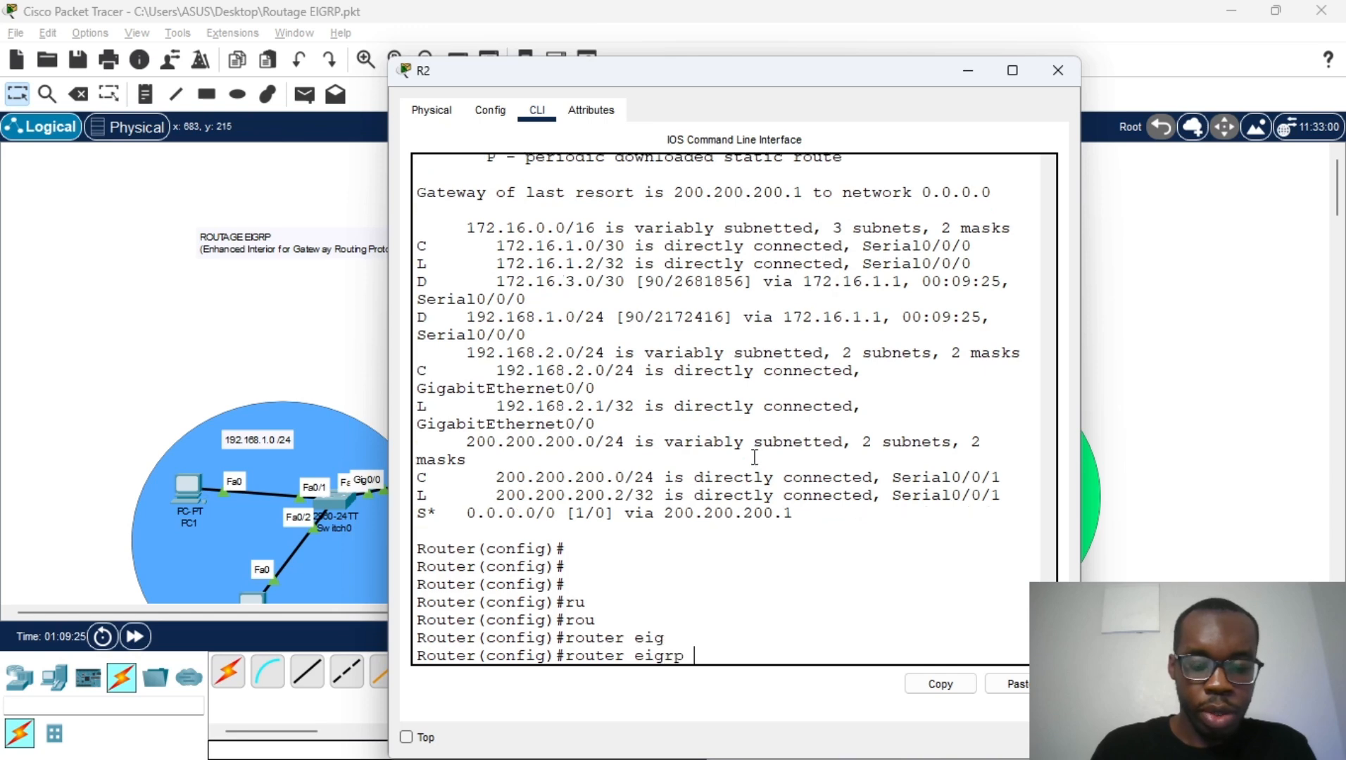
pyautogui.press('Return')
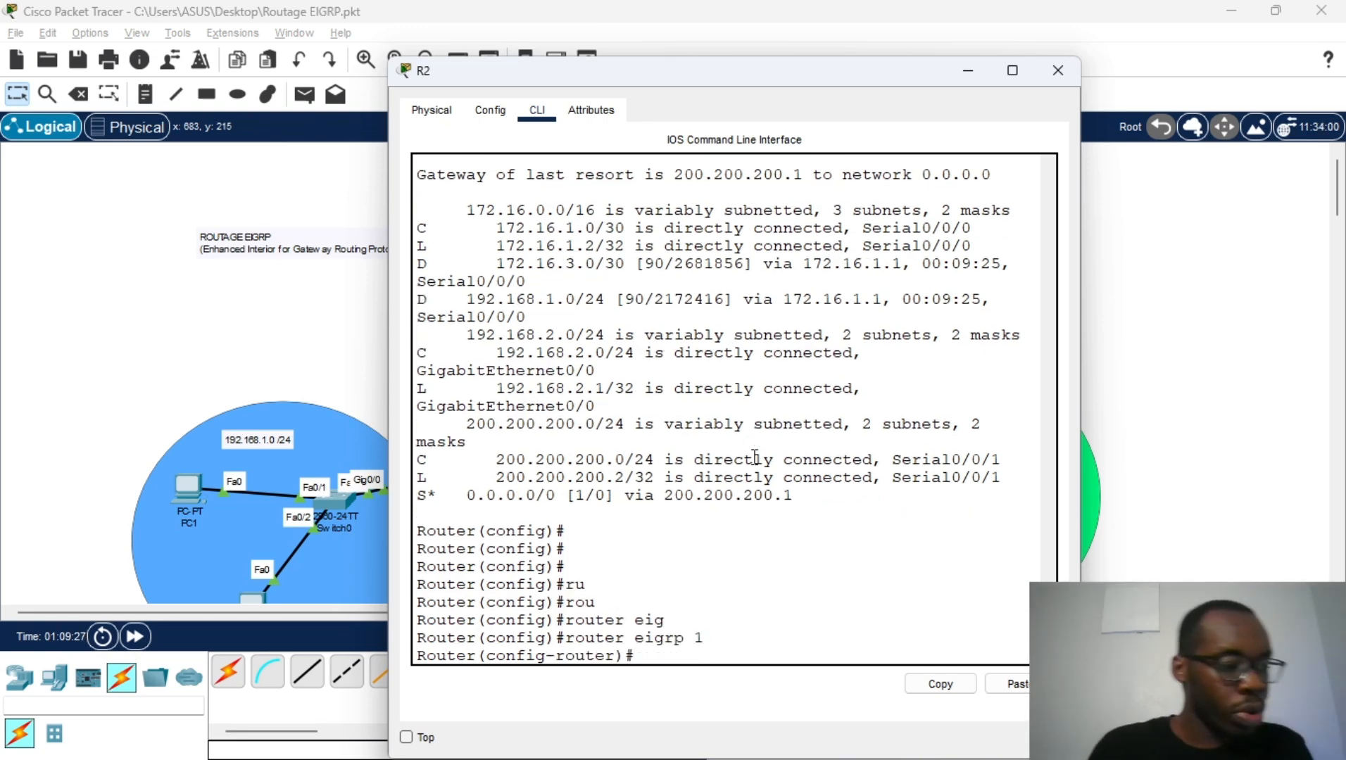
# Redistribute R2's static routes into EIGRP 1 with "redistribute static" and close R2's window
pyautogui.write('re')
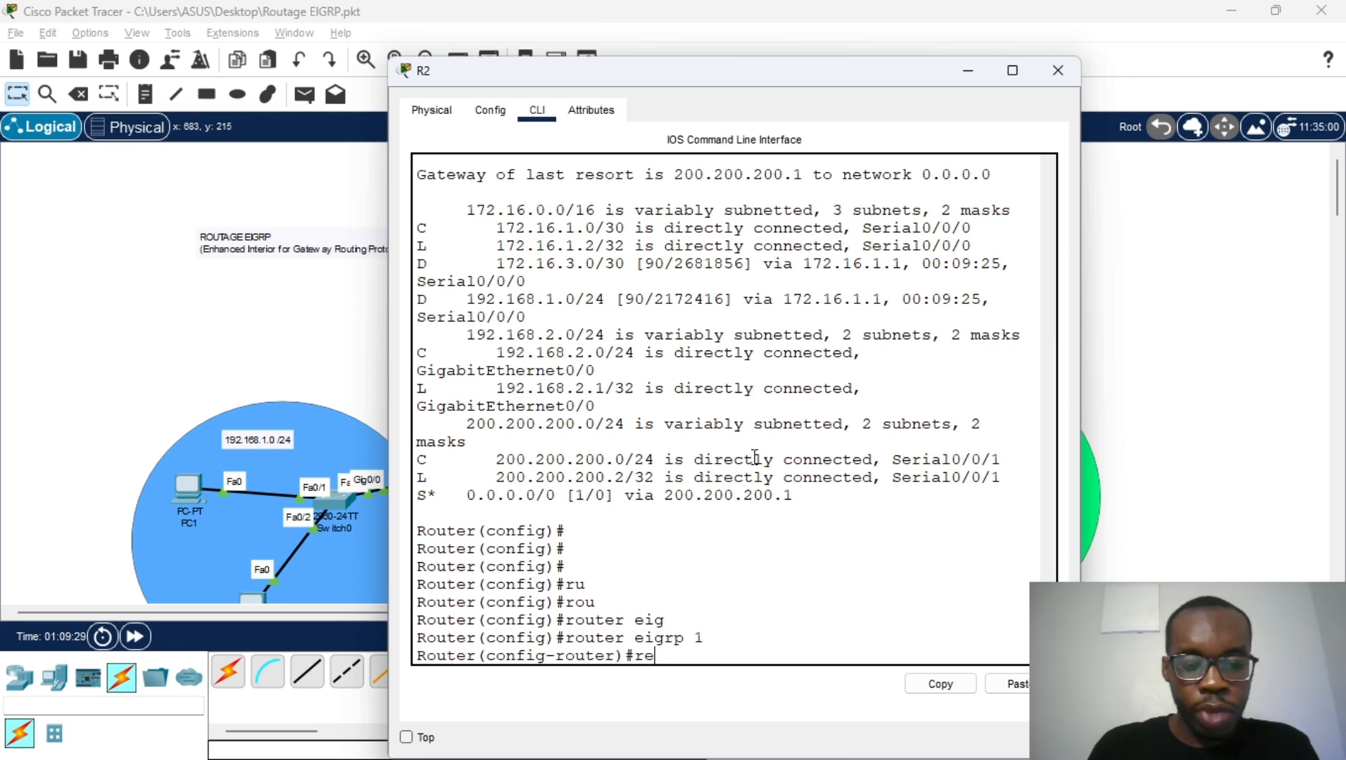
pyautogui.write('di')
pyautogui.press('Tab')
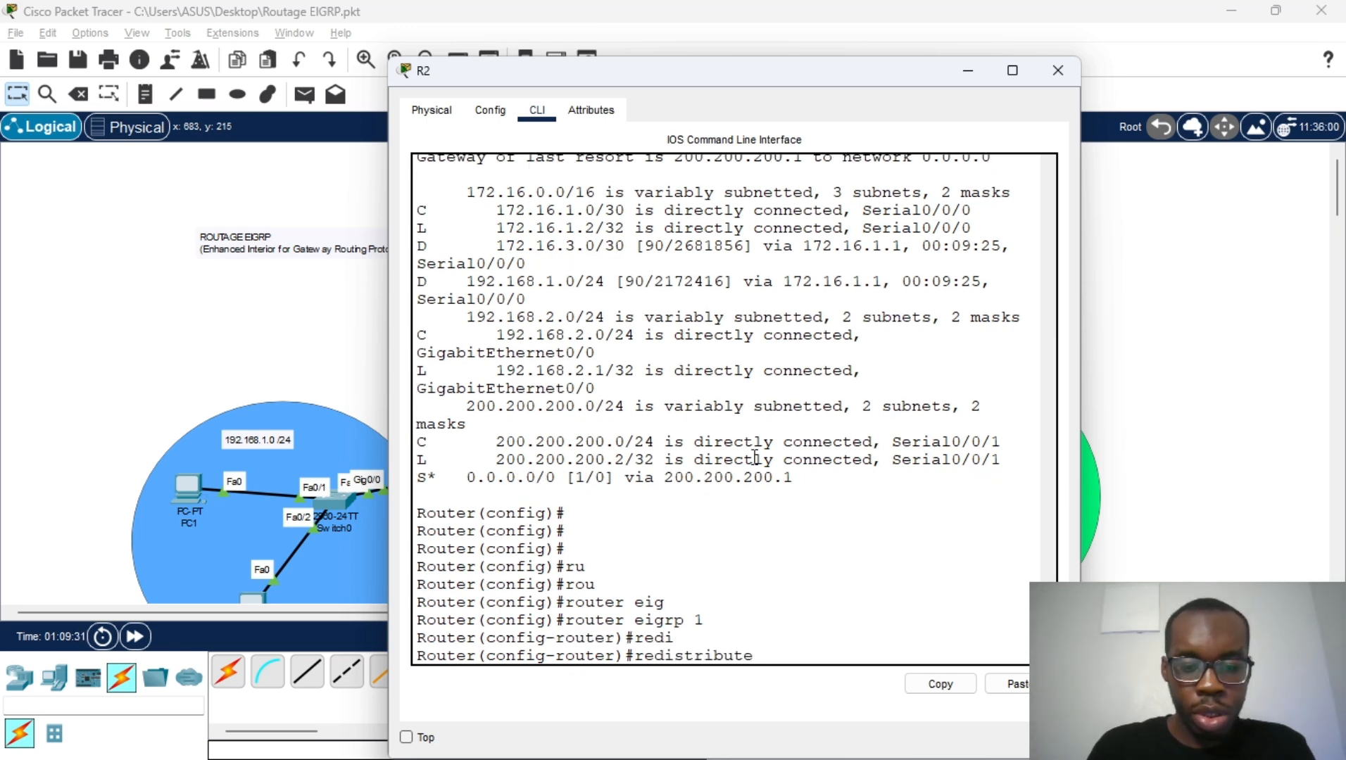
pyautogui.write('st')
pyautogui.press('Tab')
pyautogui.press('Return')
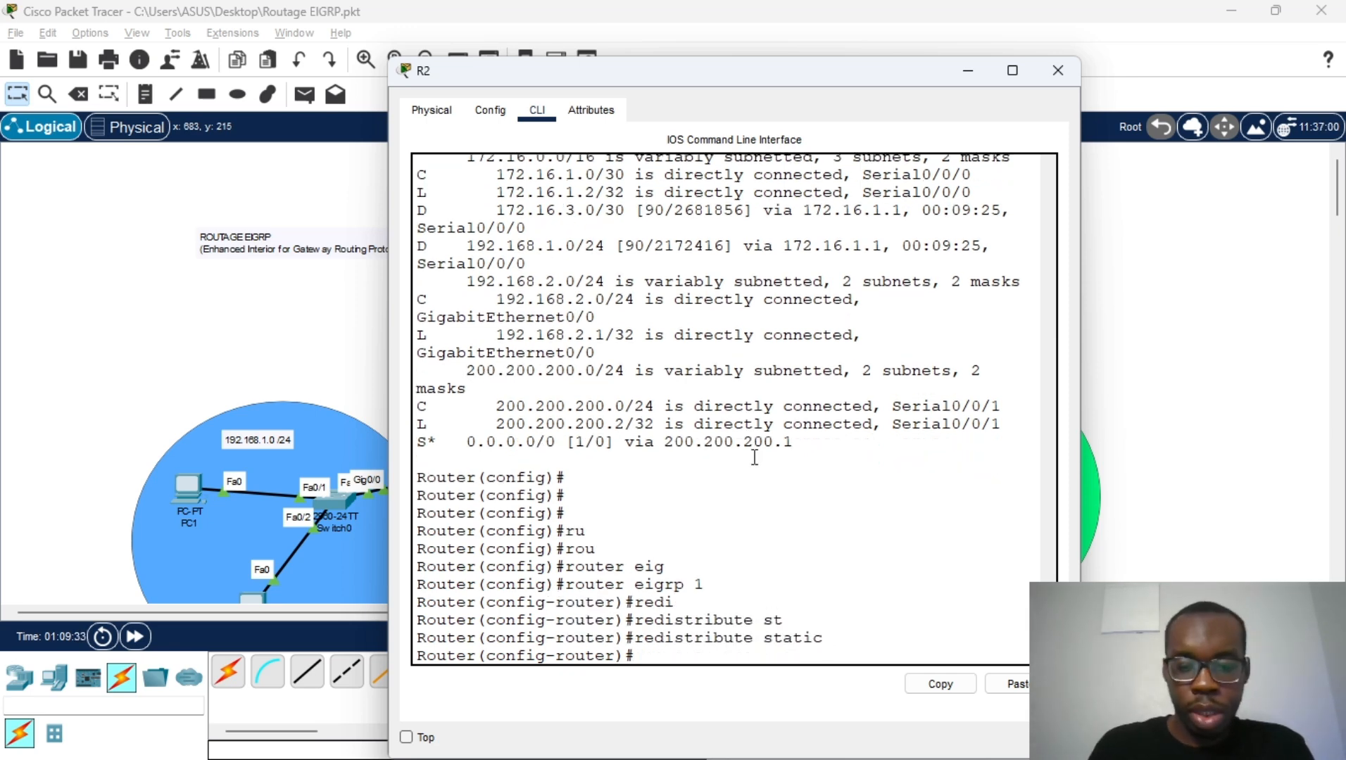
pyautogui.press('Return')
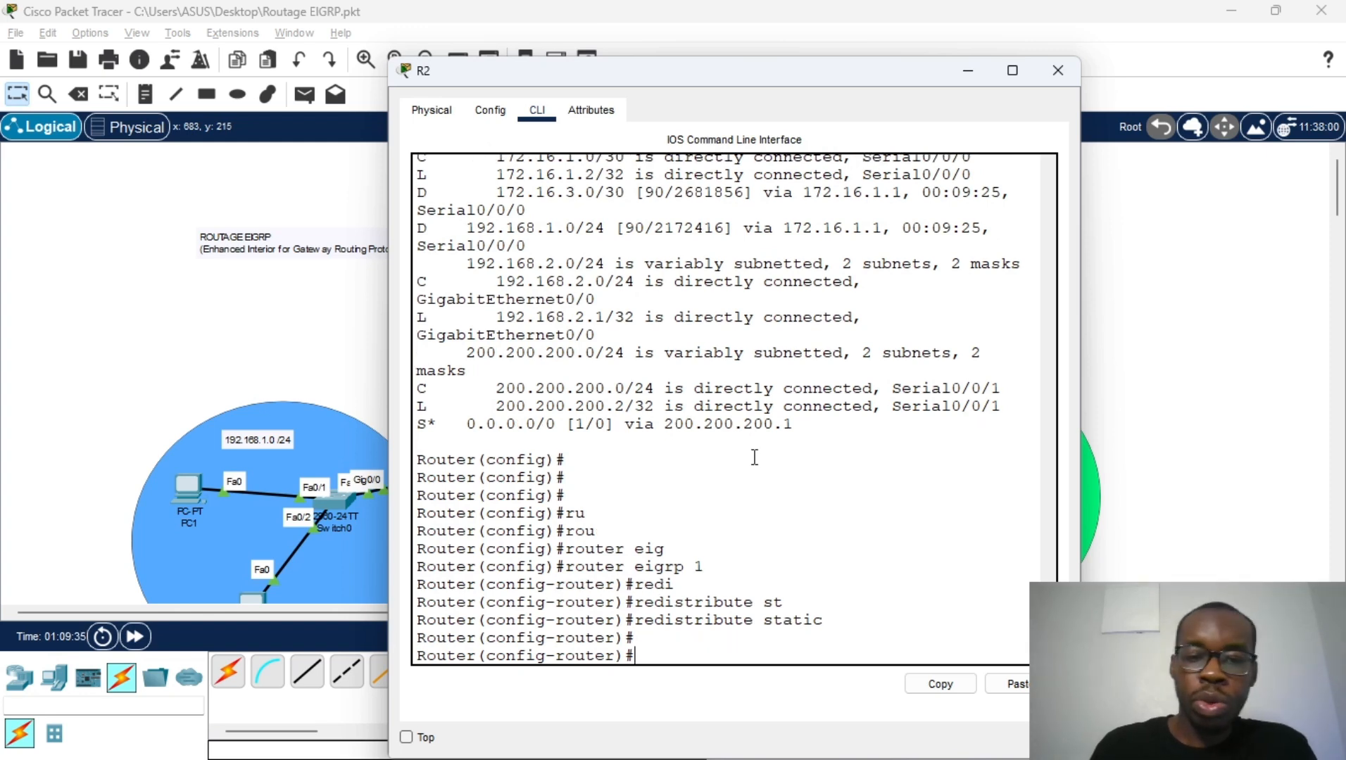
pyautogui.click(1057, 69)
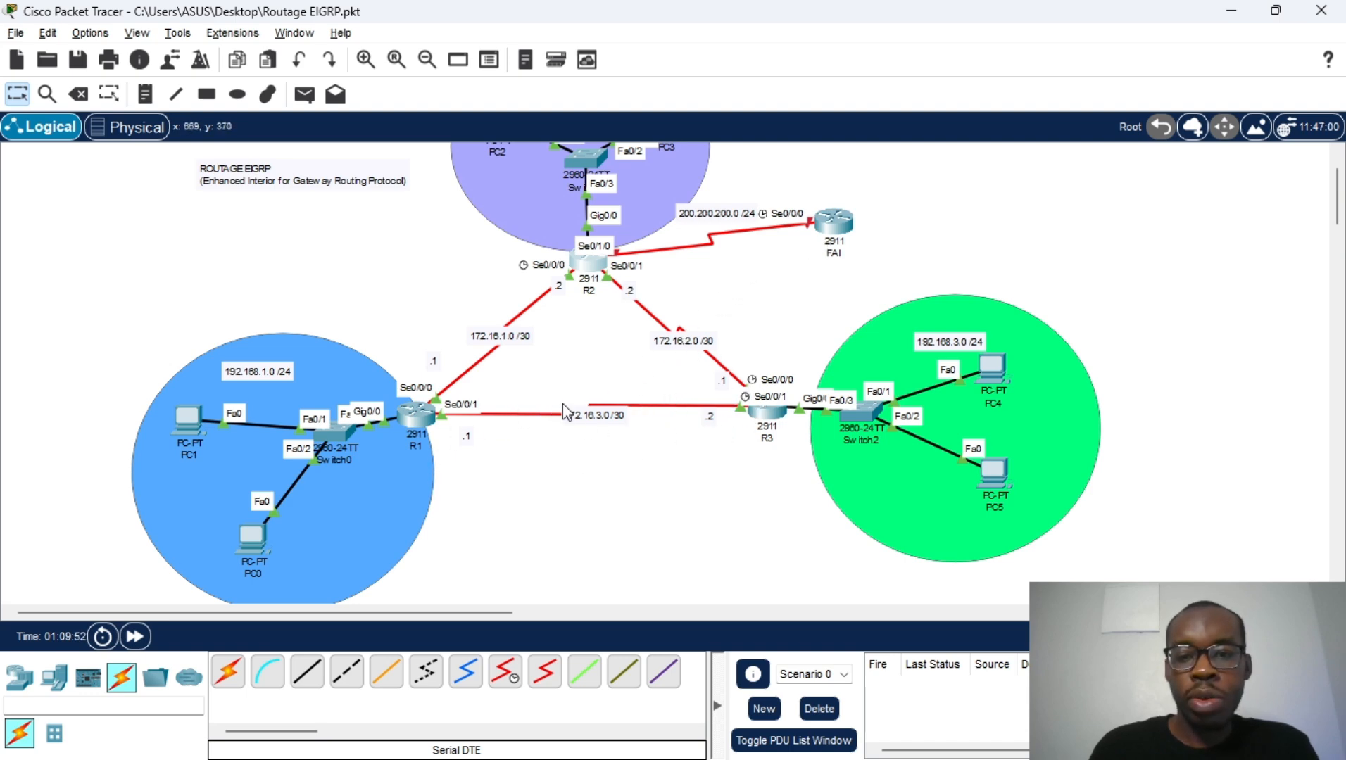
# Reopen R1's command line and examine the EIGRP, connected and local entries and the code legend in the earlier routing table
pyautogui.click(418, 414)
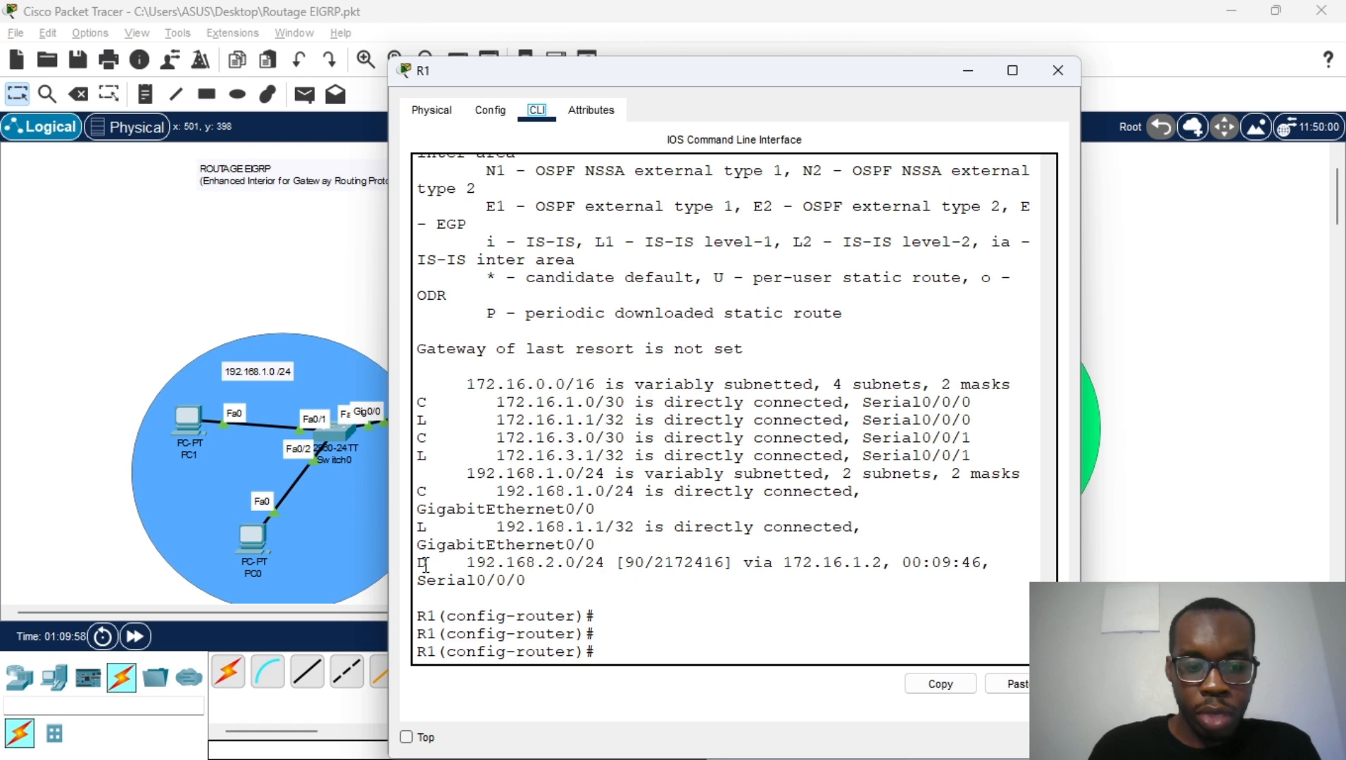
pyautogui.moveTo(418, 563); pyautogui.dragTo(540, 588)
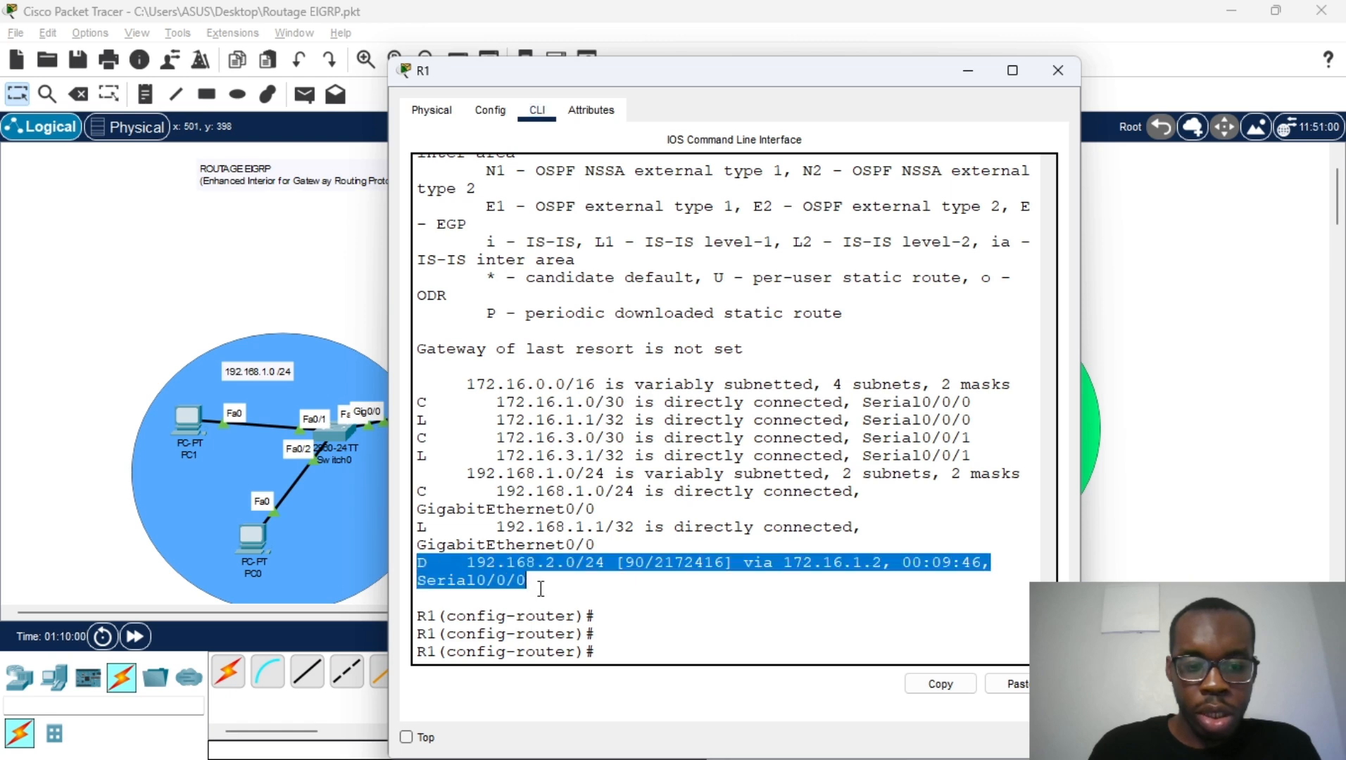
pyautogui.click(550, 583)
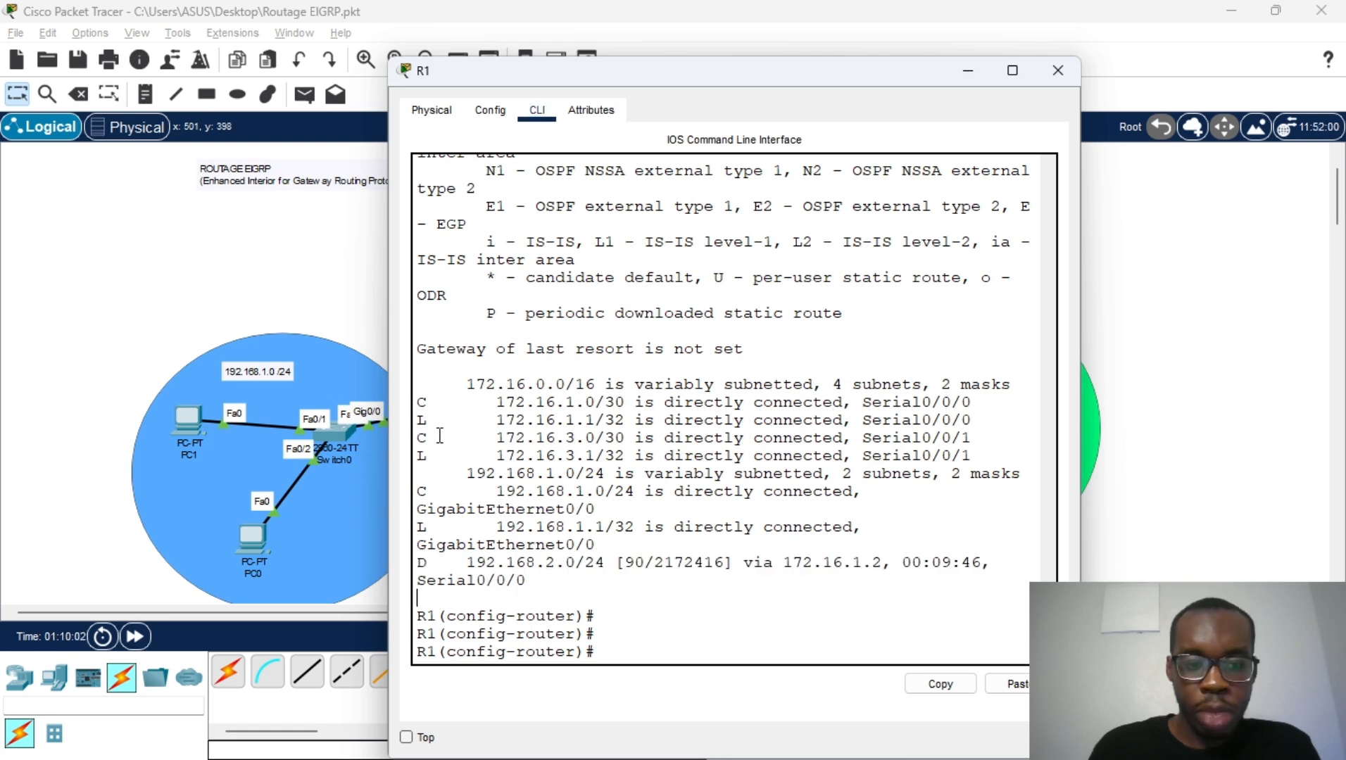
pyautogui.moveTo(419, 420); pyautogui.dragTo(496, 557)
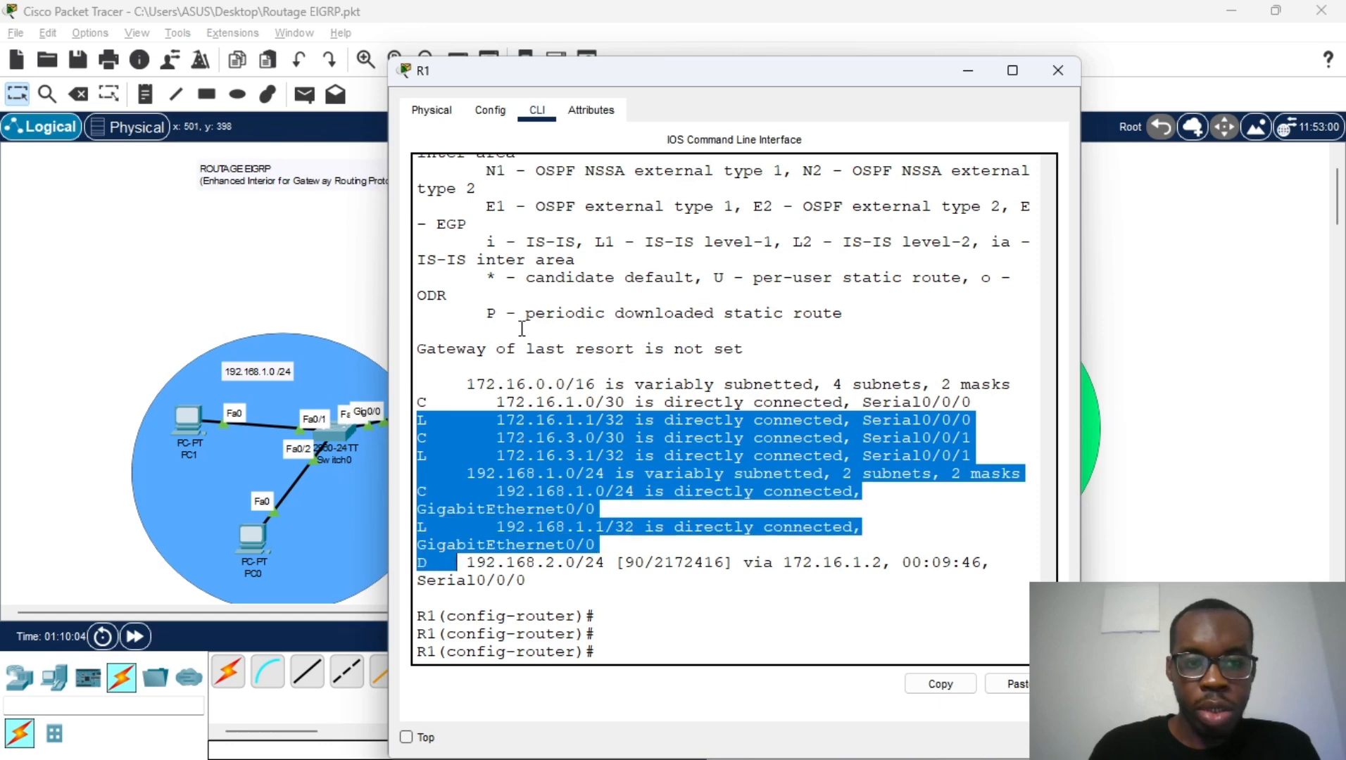
pyautogui.scroll(2, 522, 328)
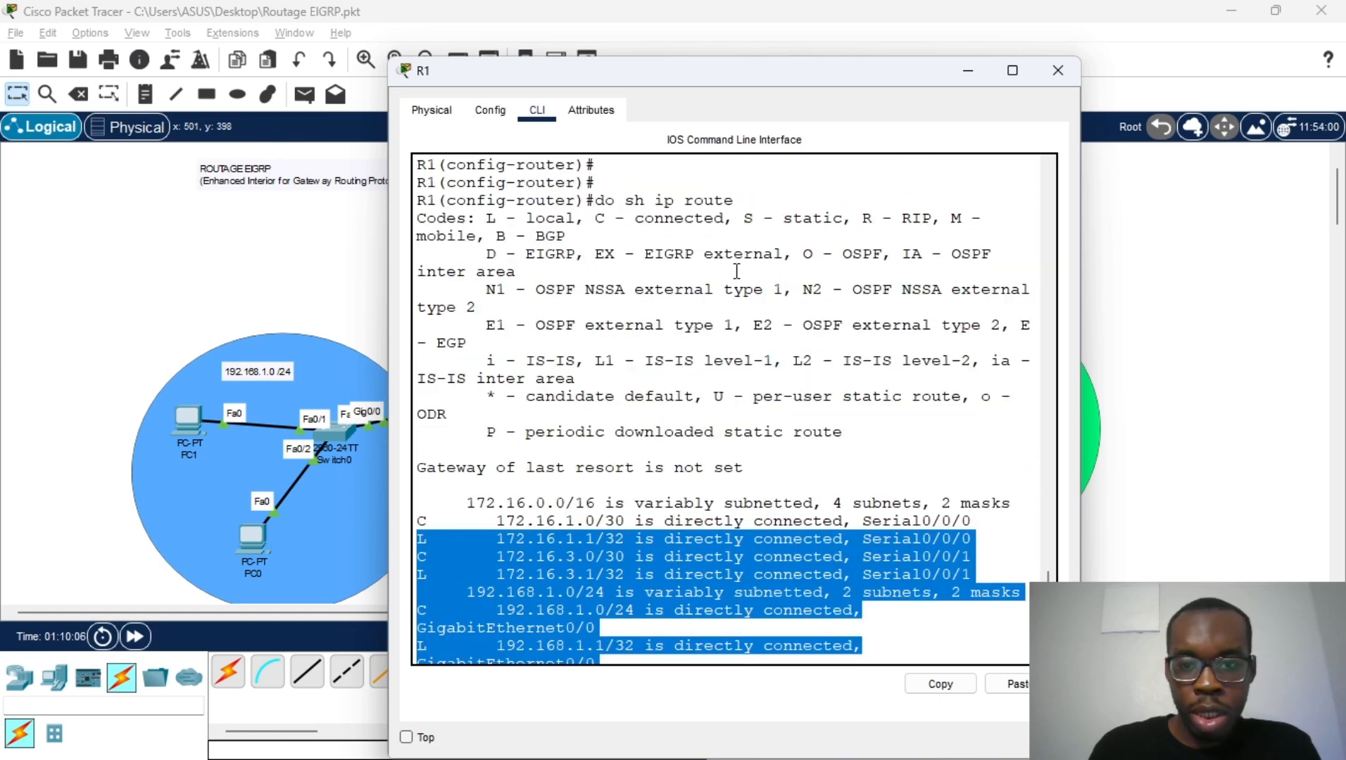
pyautogui.moveTo(727, 220); pyautogui.dragTo(845, 217)
pyautogui.scroll(-2, 755, 421)
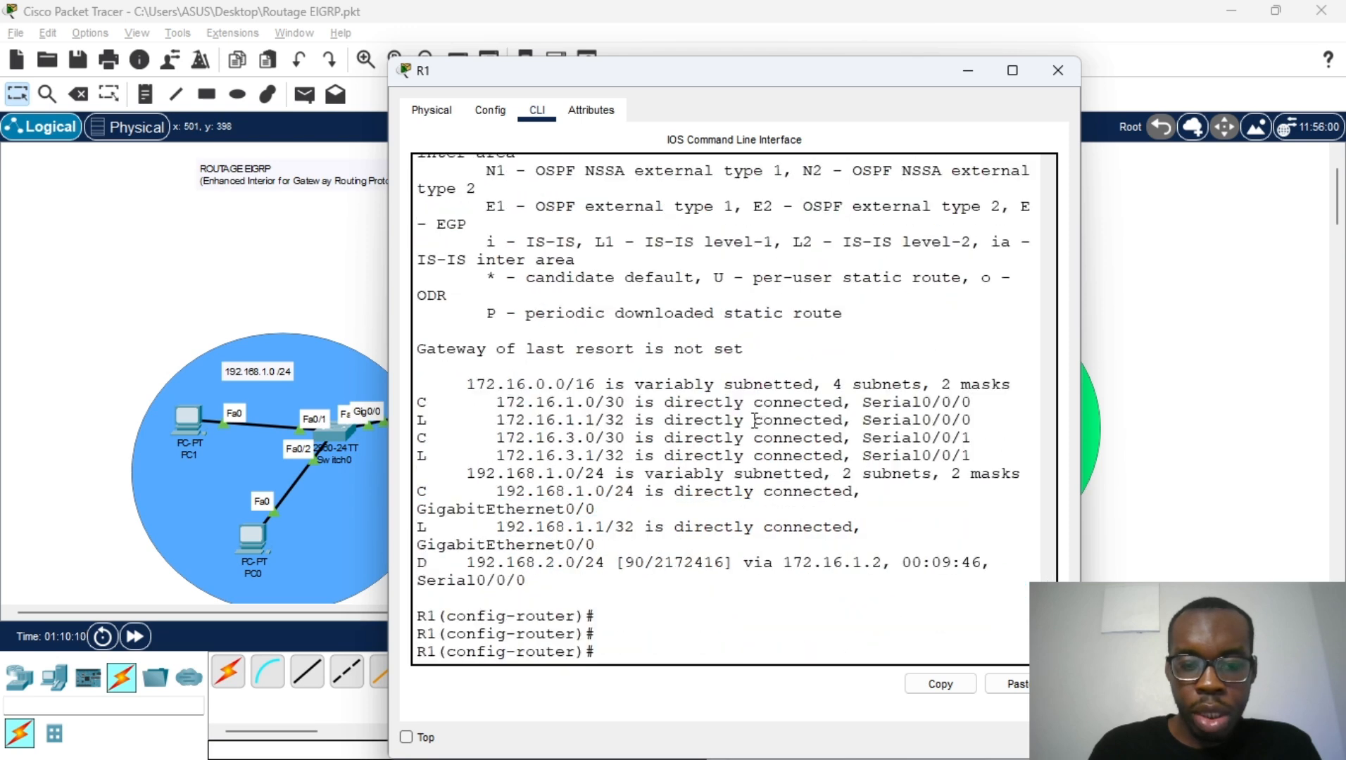
# Display R1's routing table again with "do sh ip route" and highlight the default route's code and the "EIGRP external" legend text
pyautogui.press('Up')
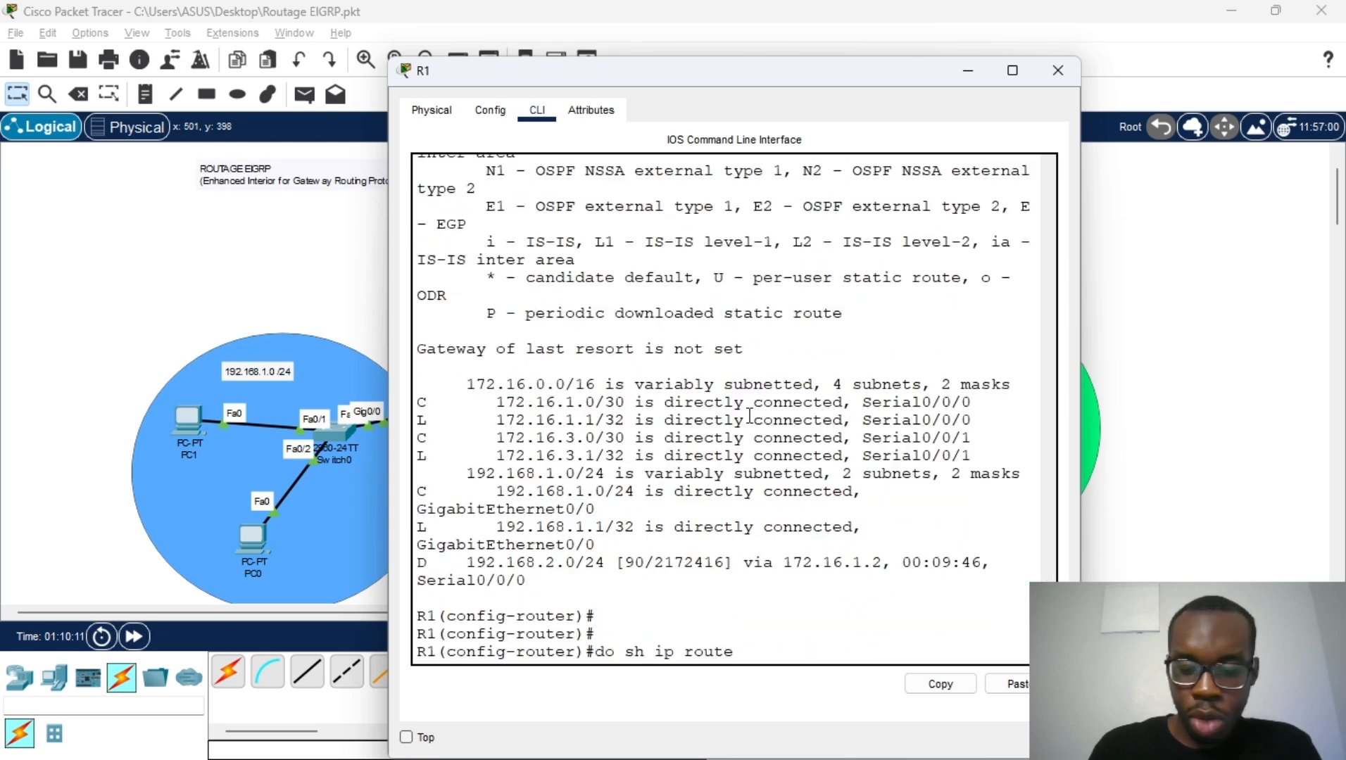
pyautogui.press('Return')
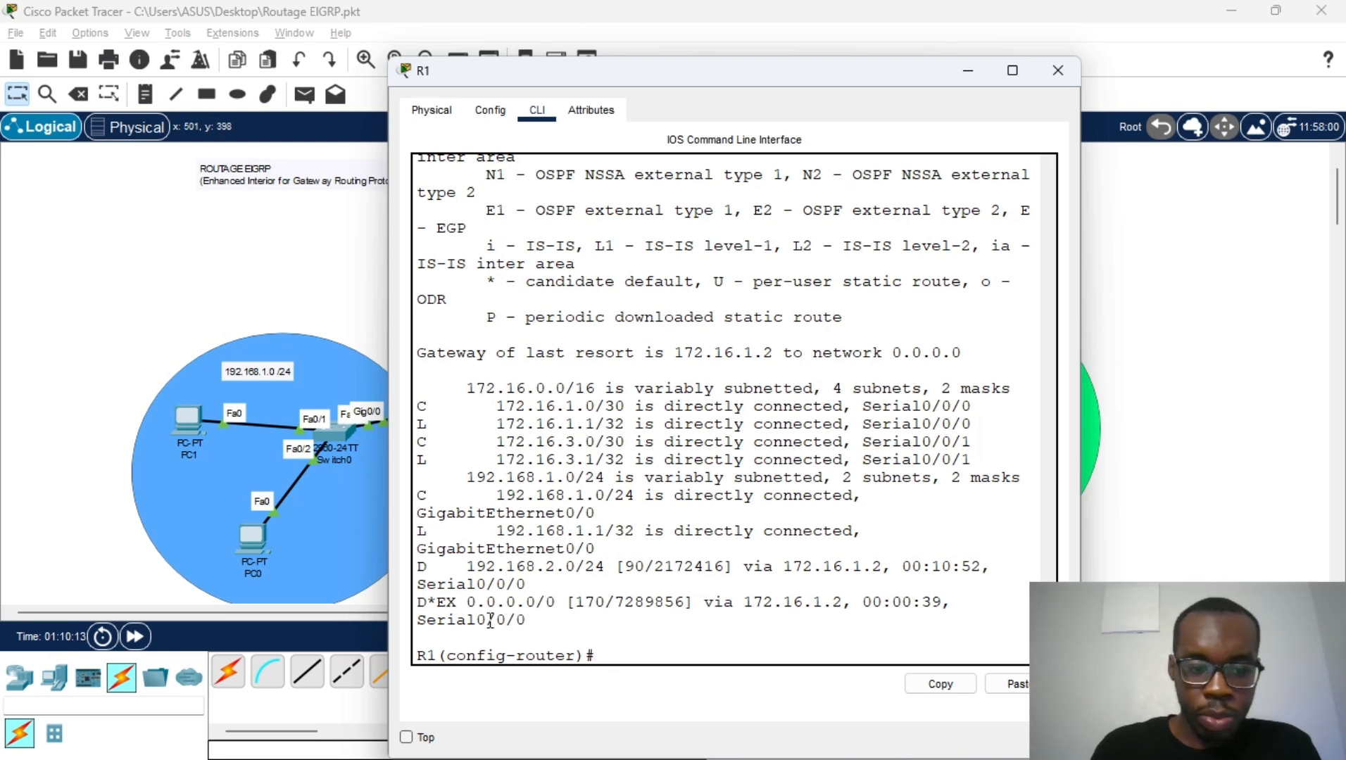
pyautogui.moveTo(459, 604); pyautogui.dragTo(423, 612)
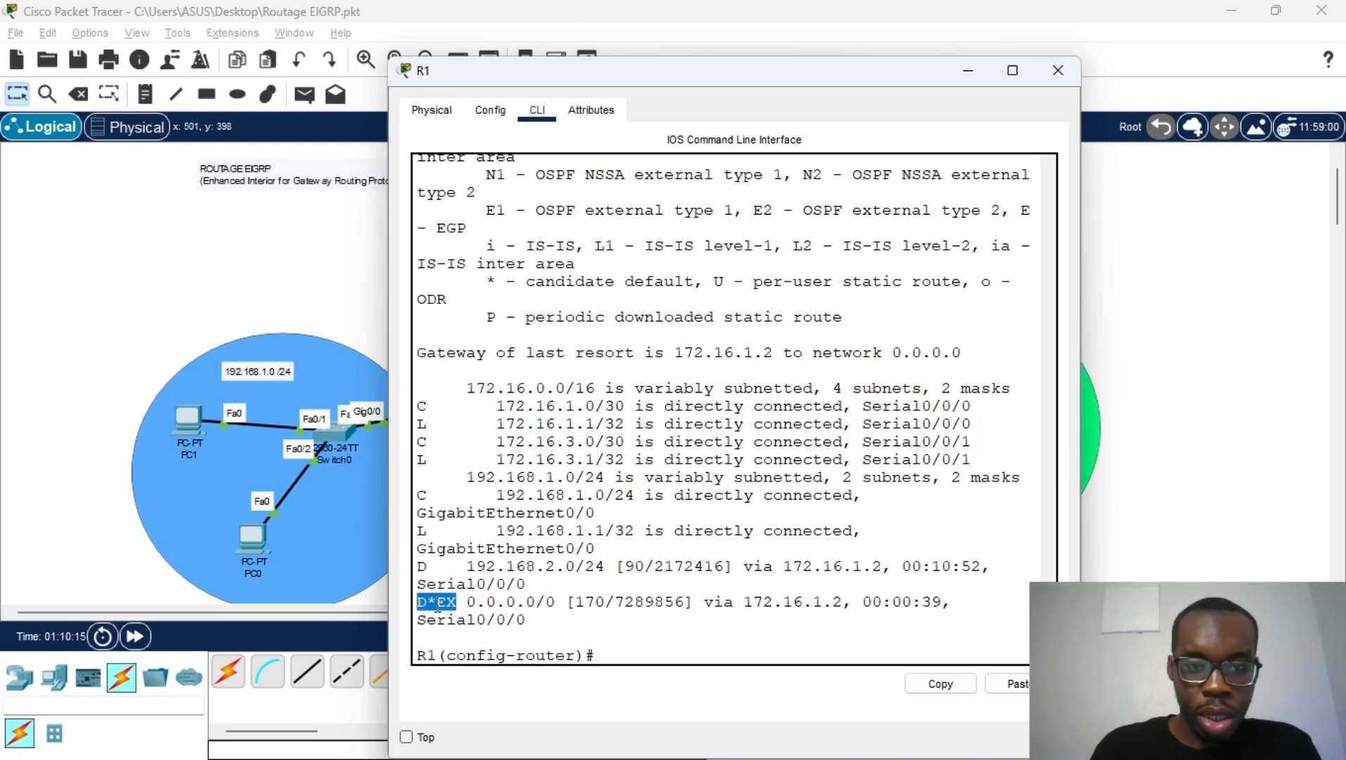
pyautogui.scroll(1, 577, 444)
pyautogui.scroll(2, 601, 361)
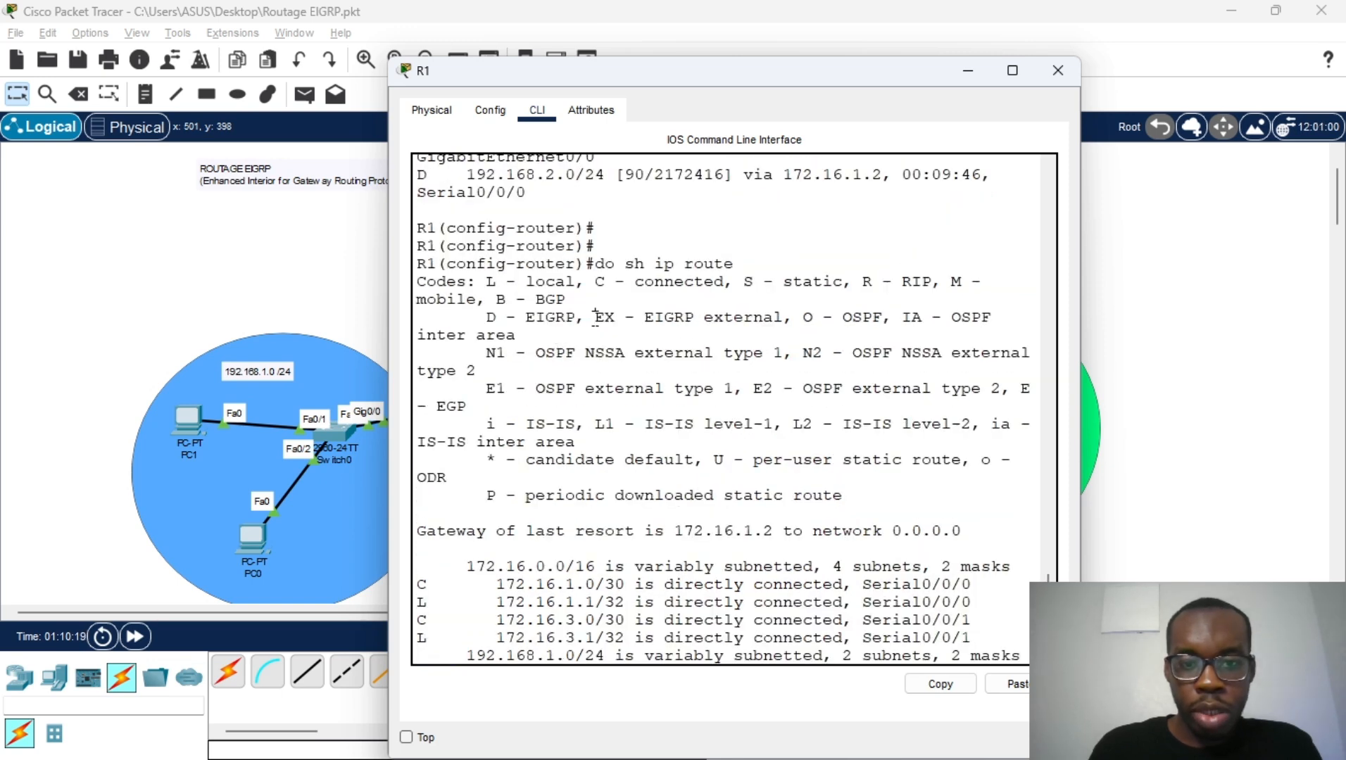
pyautogui.moveTo(520, 320); pyautogui.dragTo(781, 322)
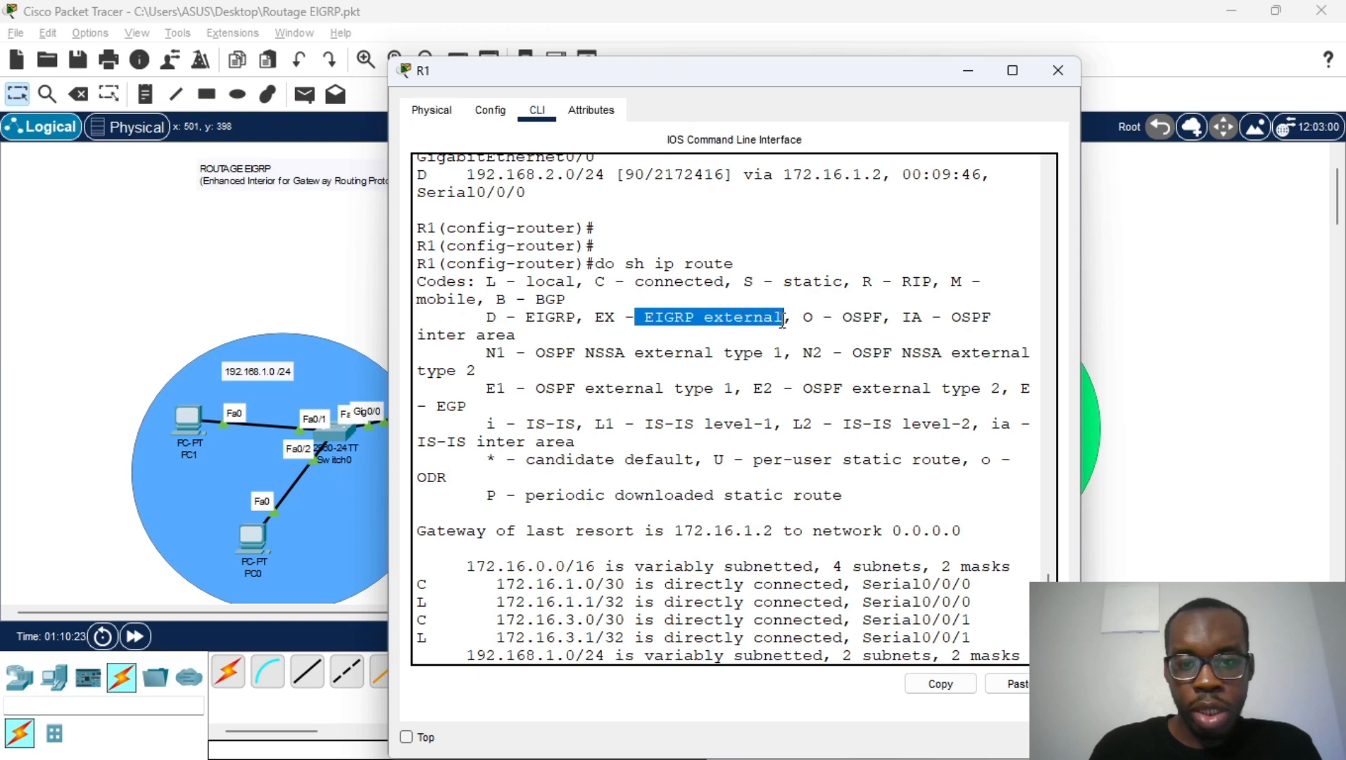
# Examine the remaining entries of R1's routing table down to the default route and close R1's window
pyautogui.scroll(-3, 717, 485)
pyautogui.click(626, 640)
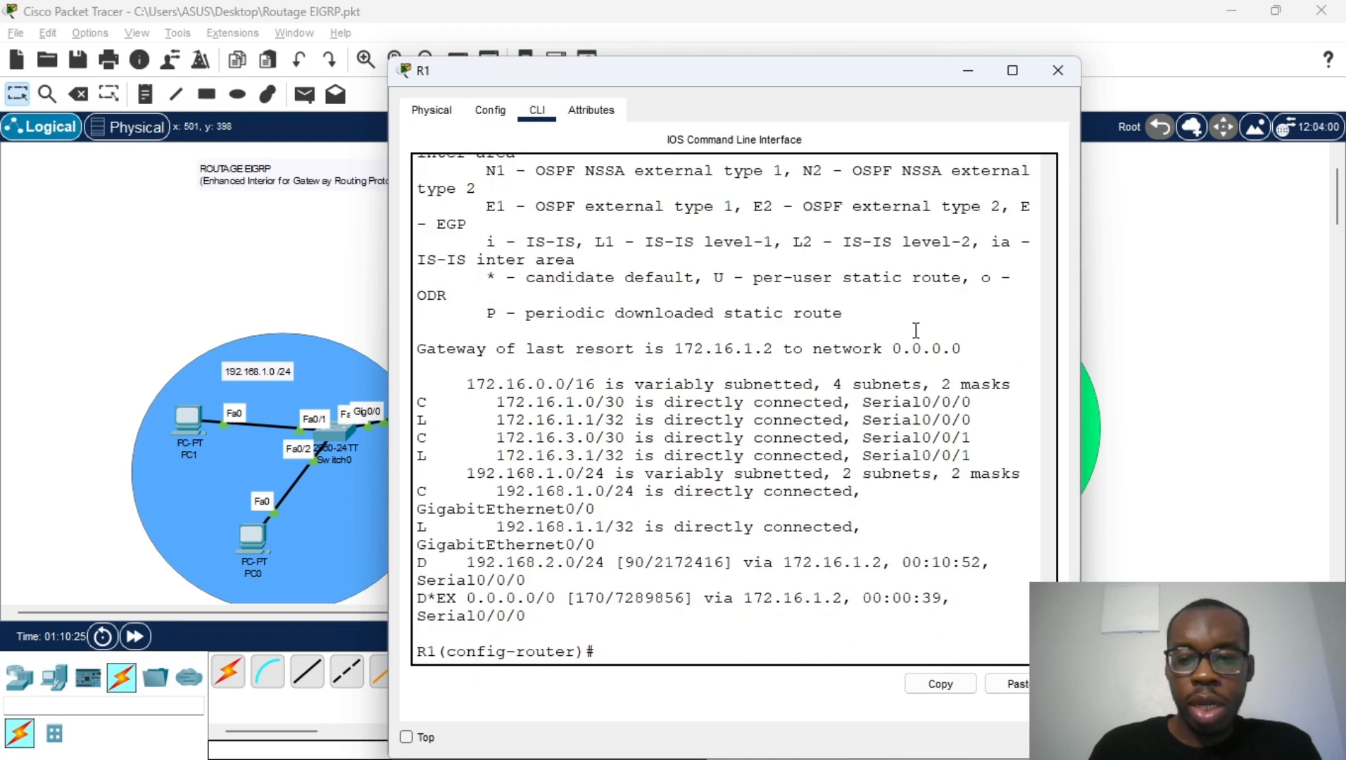
pyautogui.click(1057, 71)
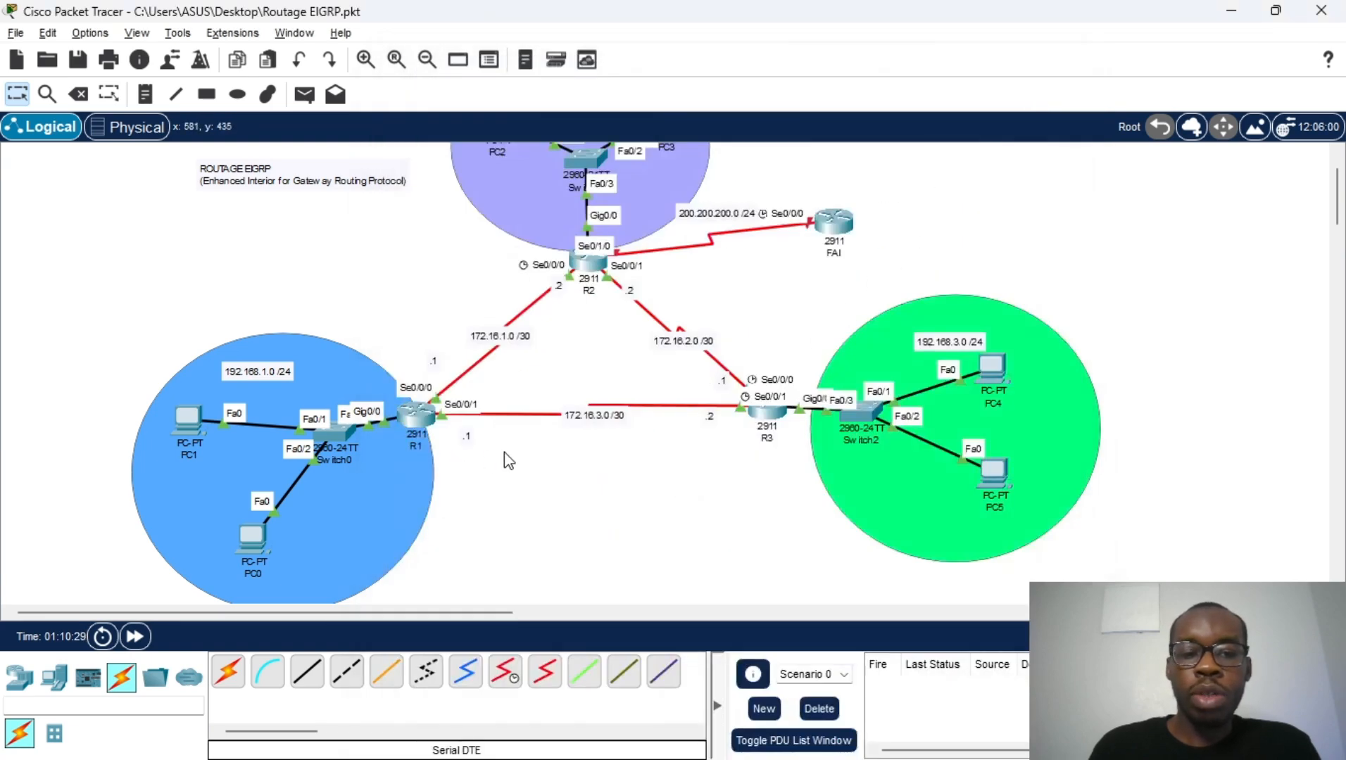
# Review the commands entered so far on the FAI router and close its window
pyautogui.scroll(2, 507, 459)
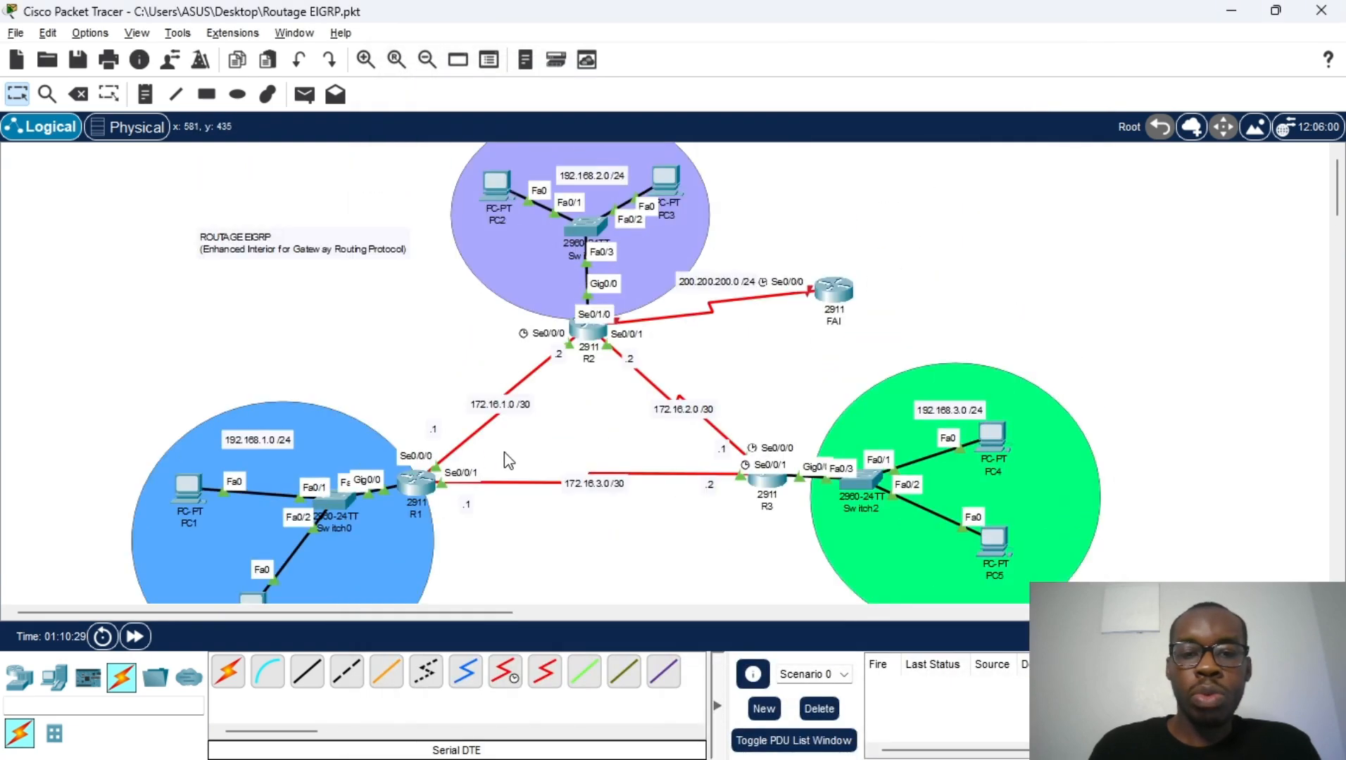
pyautogui.click(833, 299)
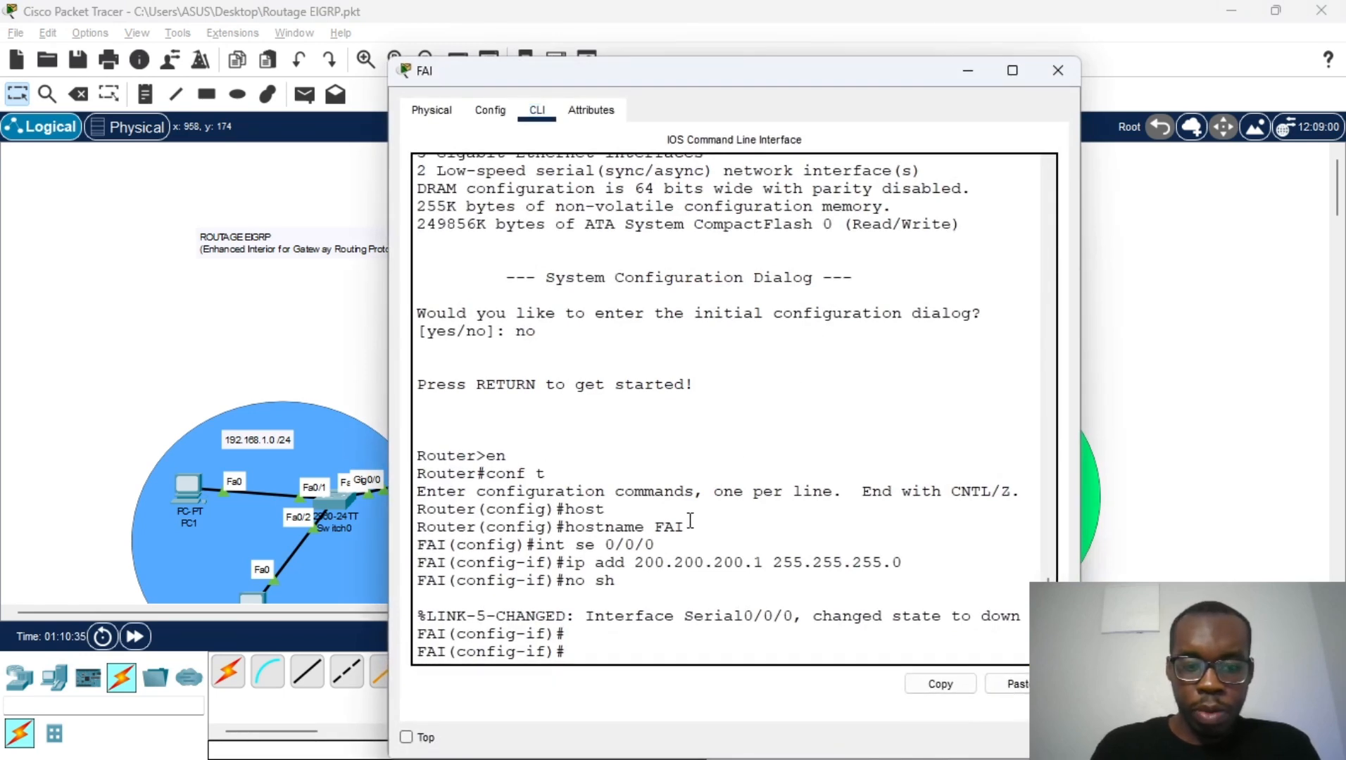
pyautogui.click(1057, 70)
# Leave EIGRP configuration mode on R2 and enter the configuration of its serial 0/0/1 interface with "int se 0/0/1"
pyautogui.click(601, 332)
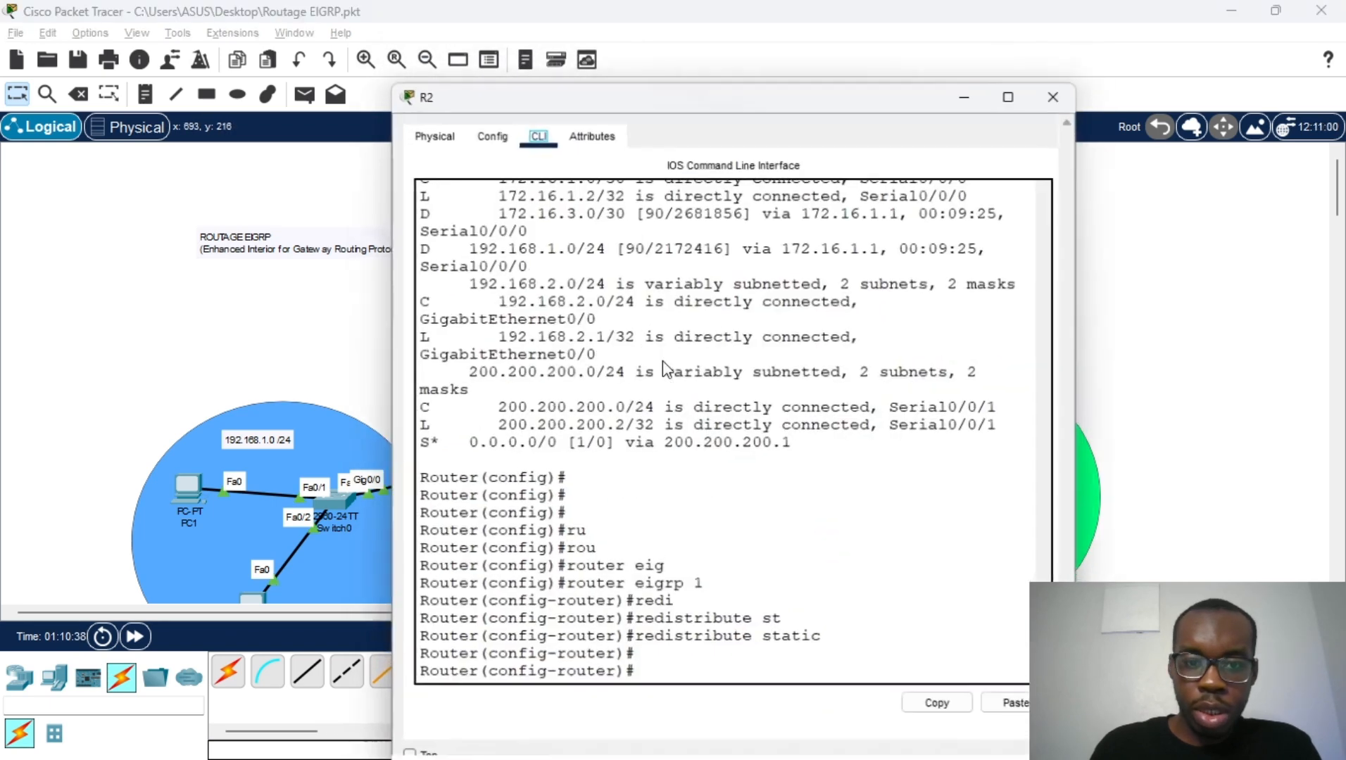
pyautogui.write('ex')
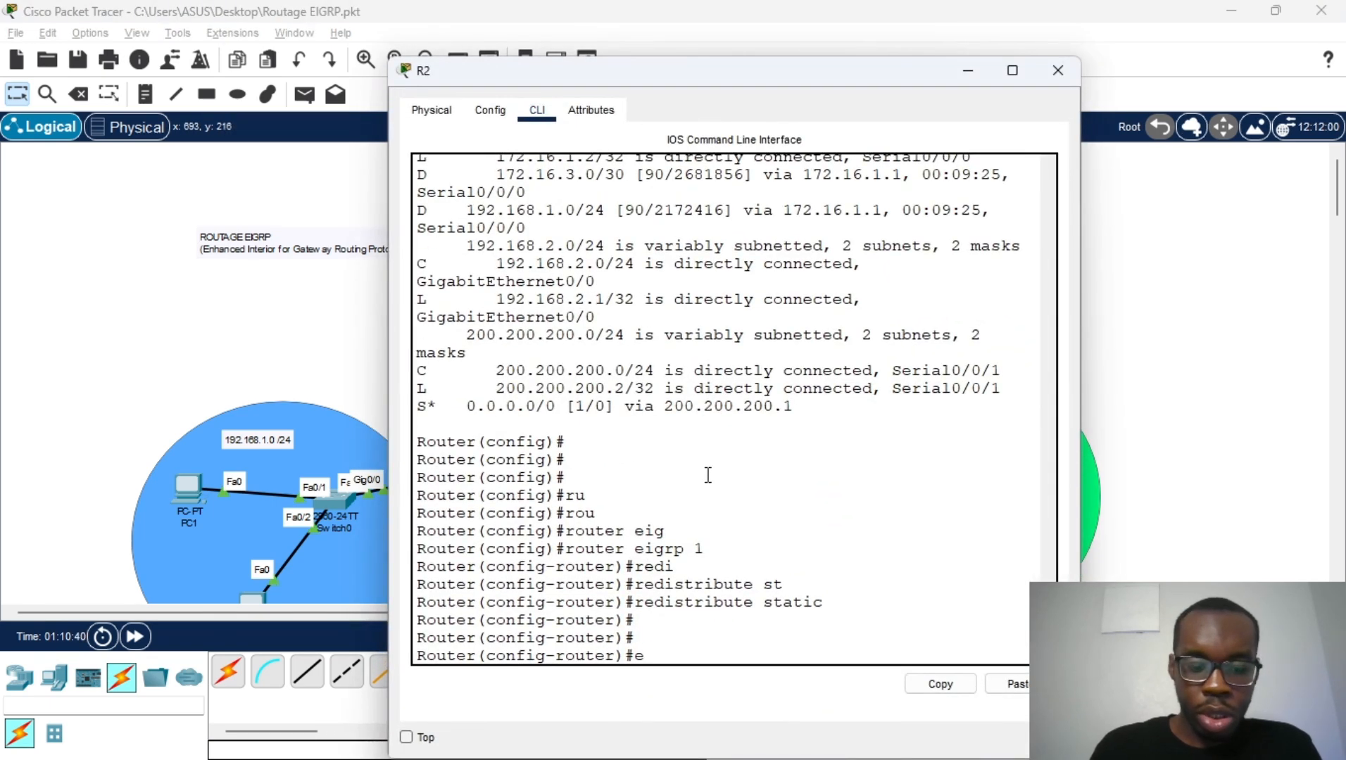
pyautogui.press('Return')
pyautogui.write('in')
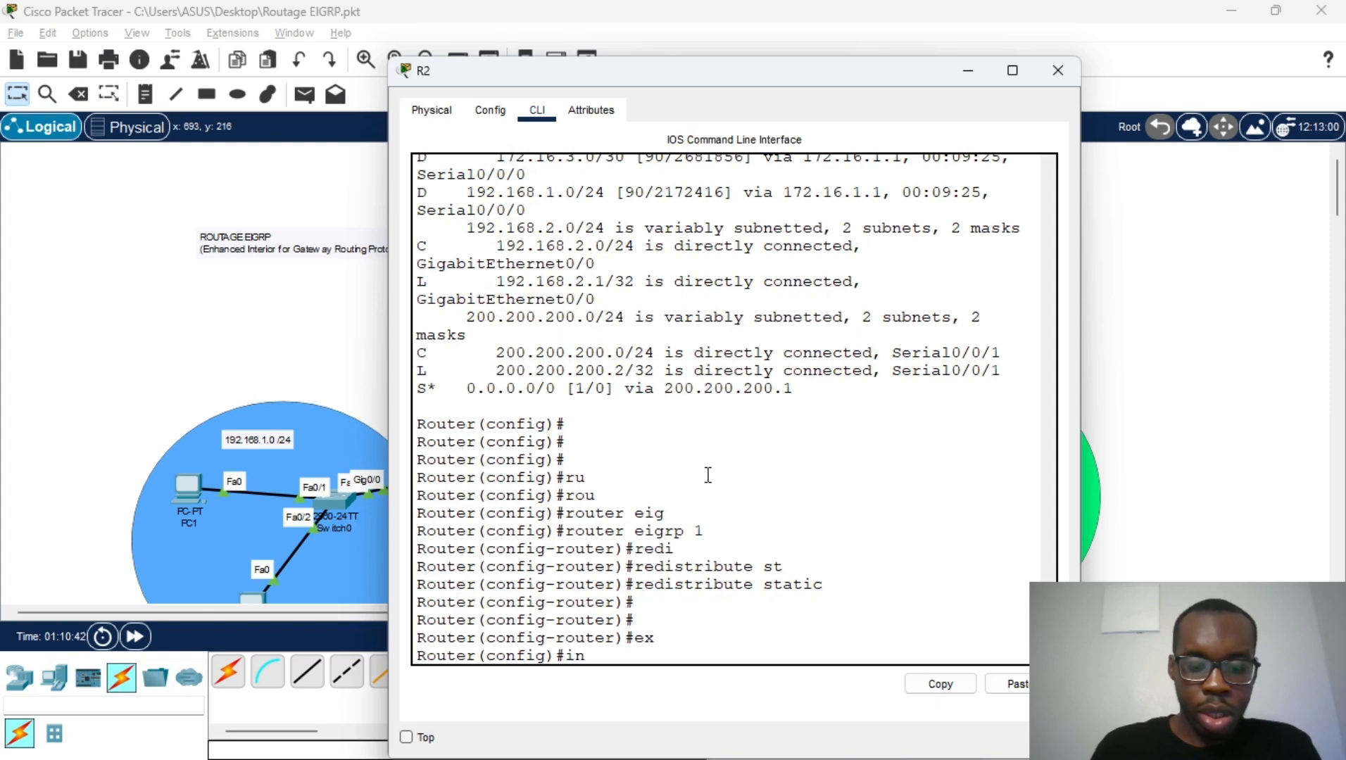
pyautogui.write('t se 0/0/1')
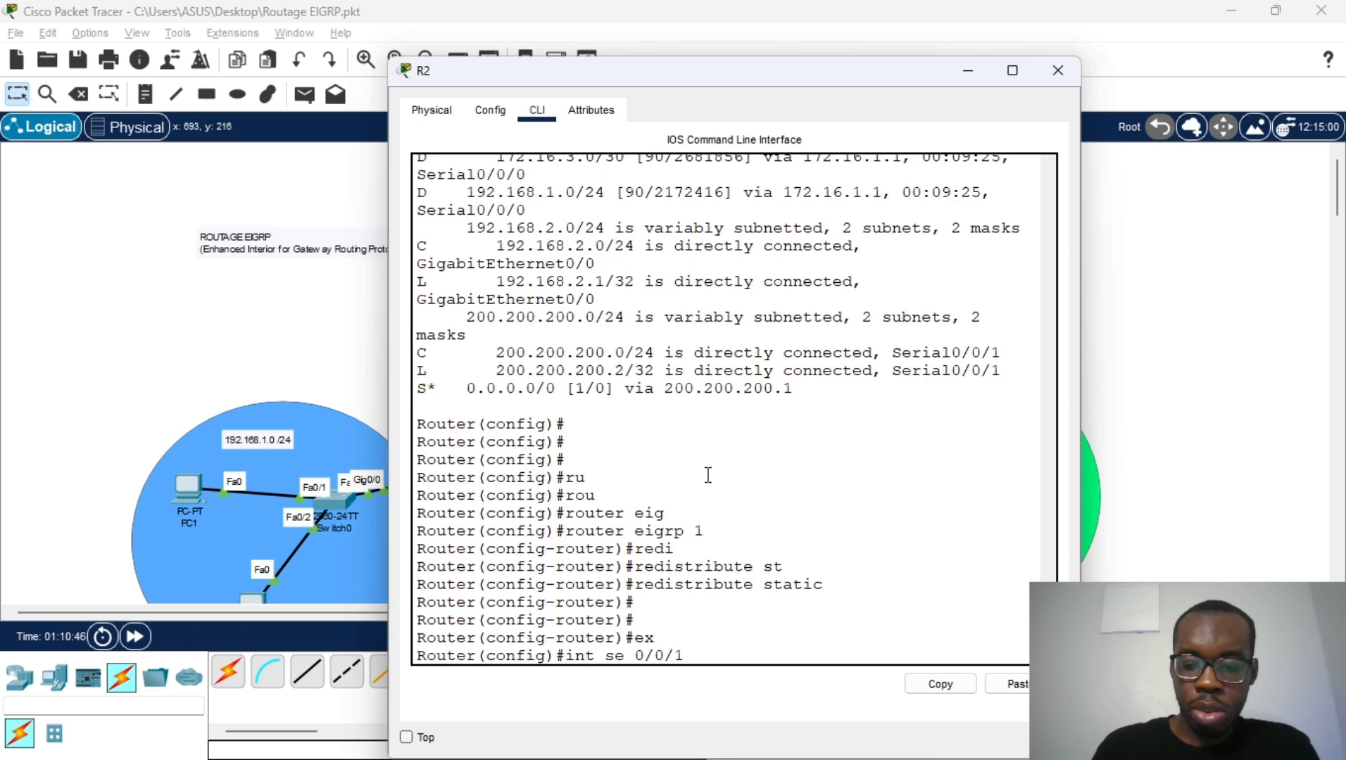
pyautogui.press('Return')
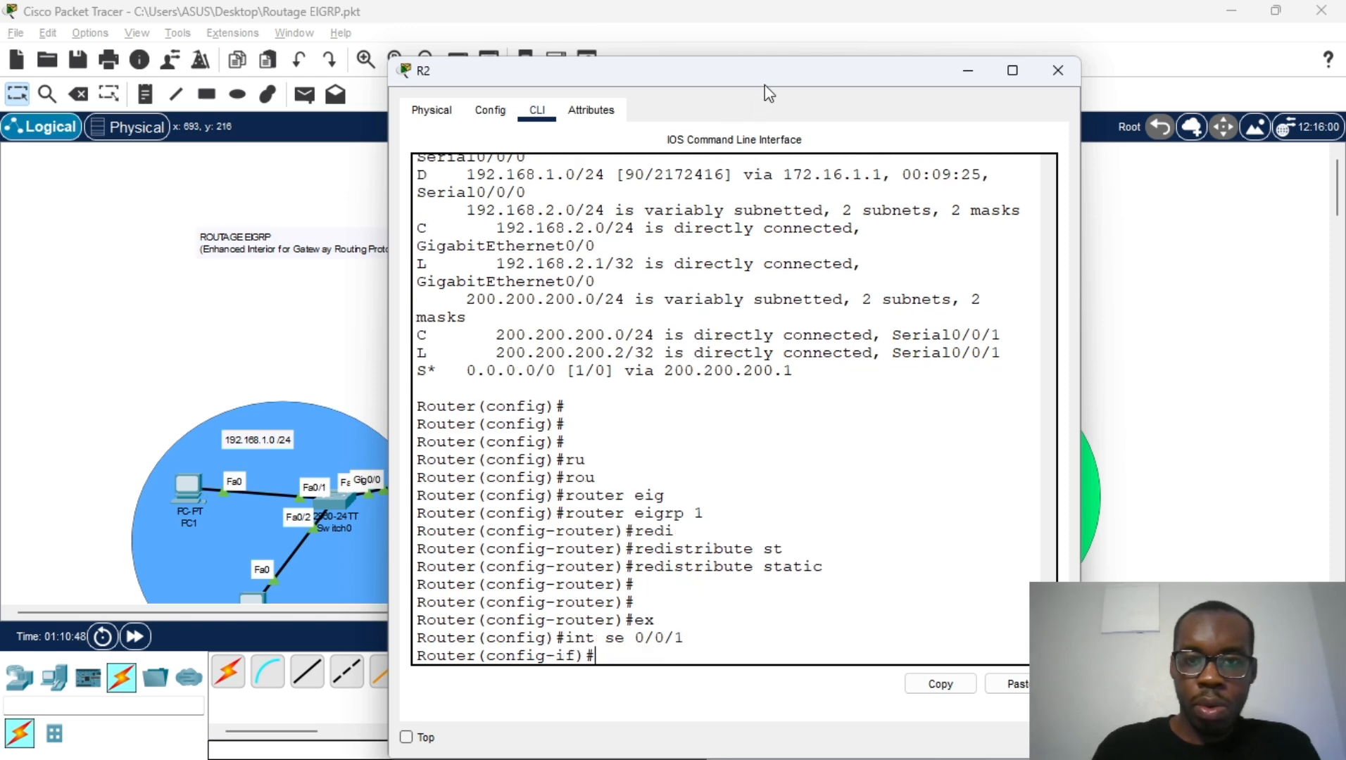
# Enable R2's serial 0/0/1 interface with "no sh" and close R2's window
pyautogui.moveTo(765, 81); pyautogui.dragTo(717, 155)
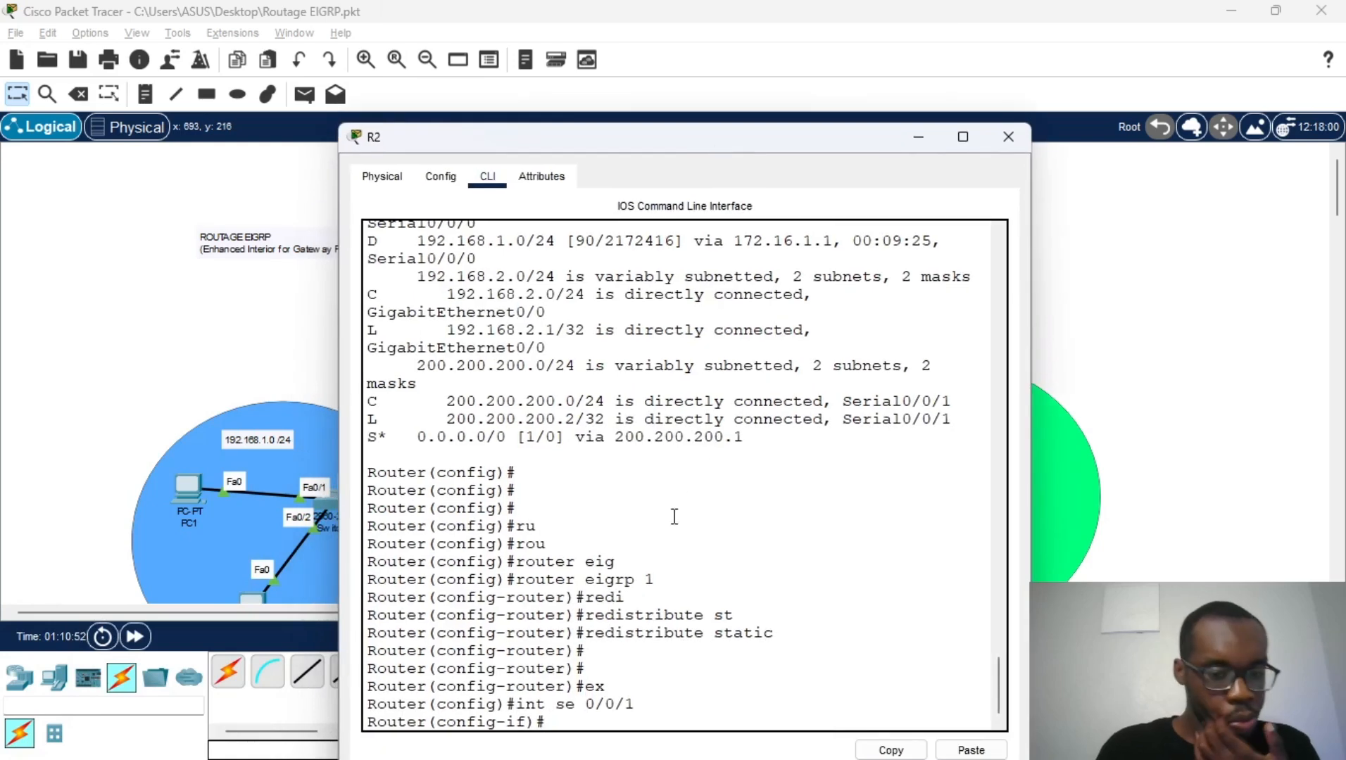
pyautogui.write('no sh')
pyautogui.press('Return')
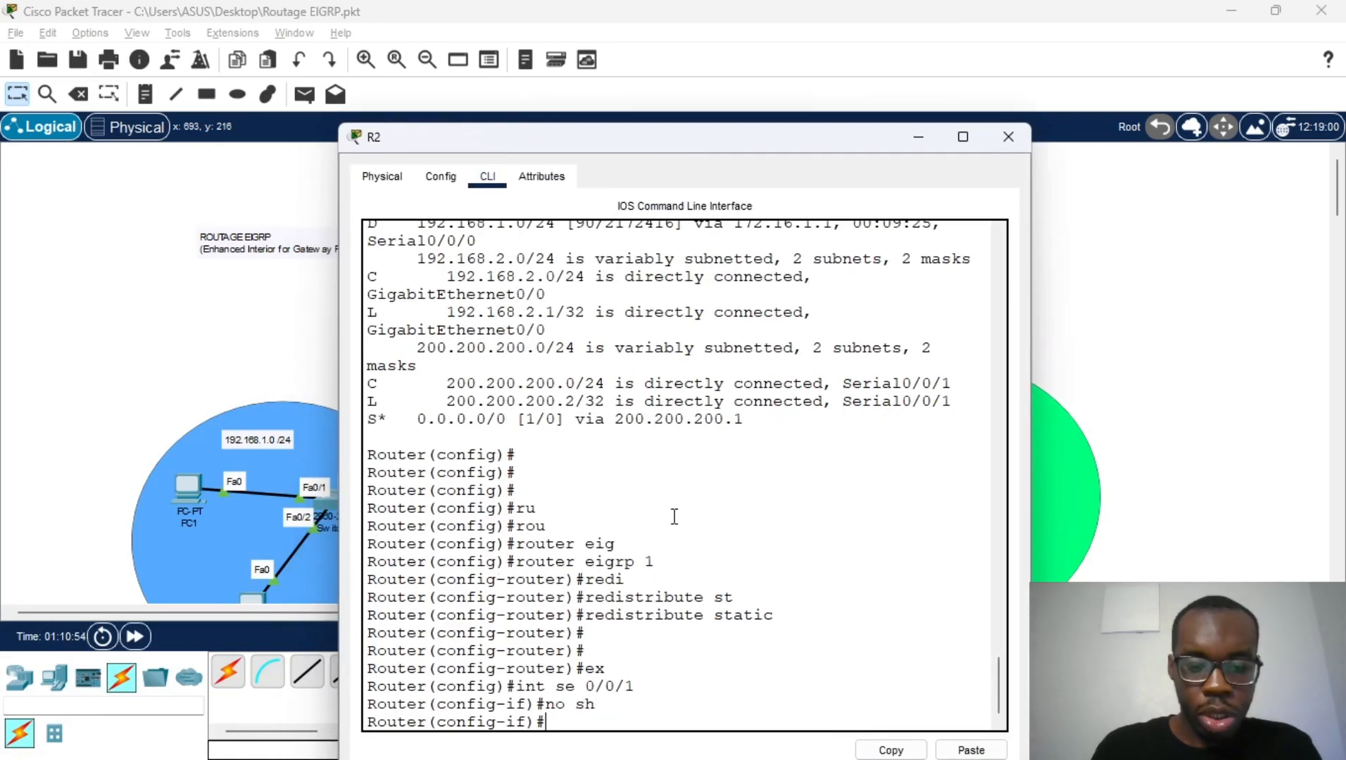
pyautogui.press('Return')
pyautogui.click(1008, 137)
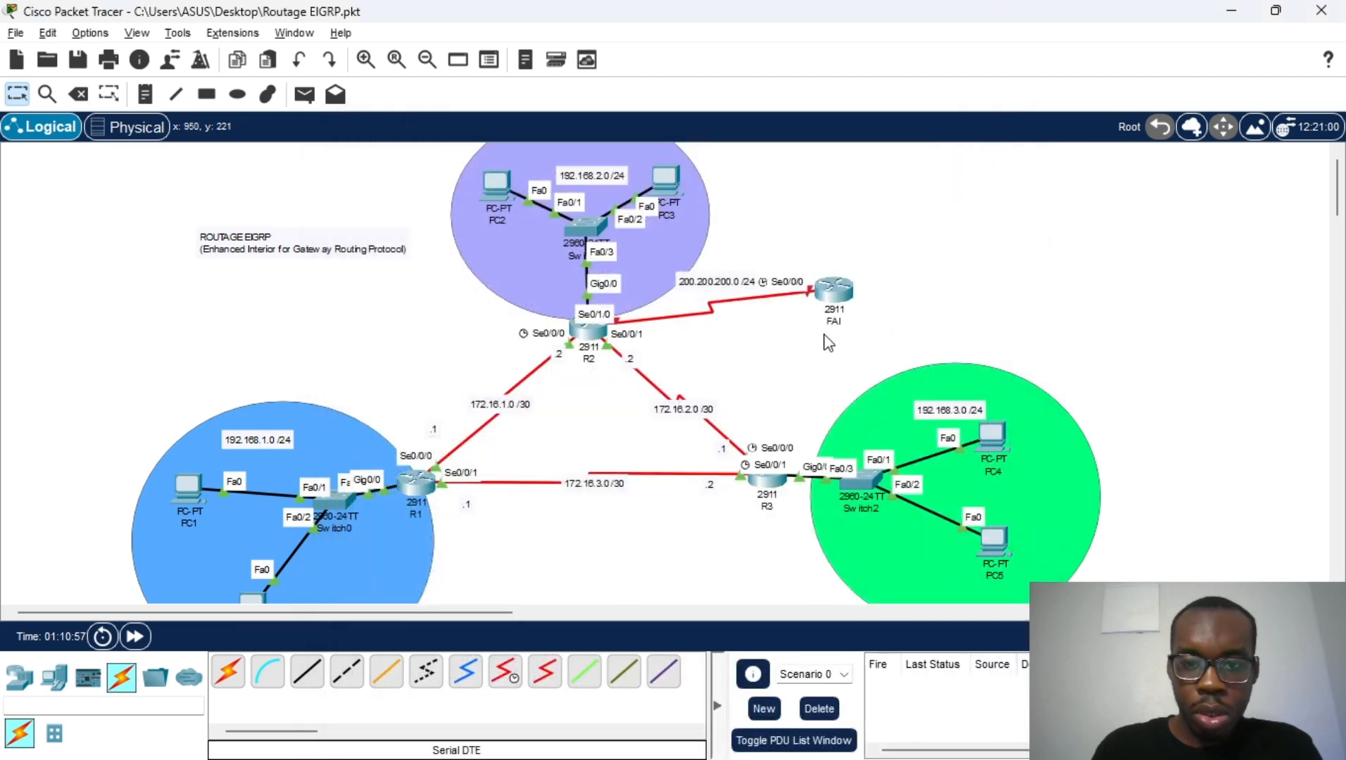
# Issue "no sh" again on FAI's Serial0/0/0 interface and reattach the FAI end of the serial cable to Serial0/0/0
pyautogui.moveTo(830, 304)
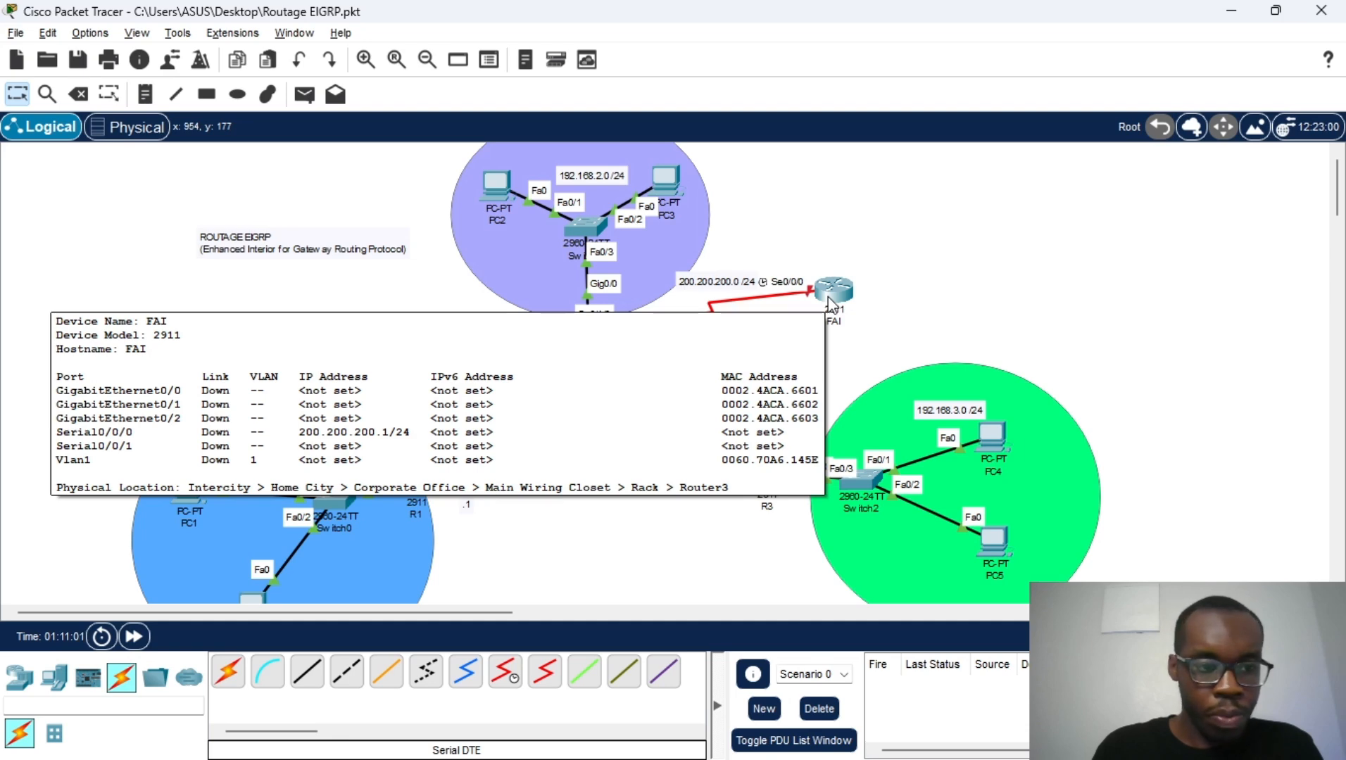
pyautogui.click(832, 295)
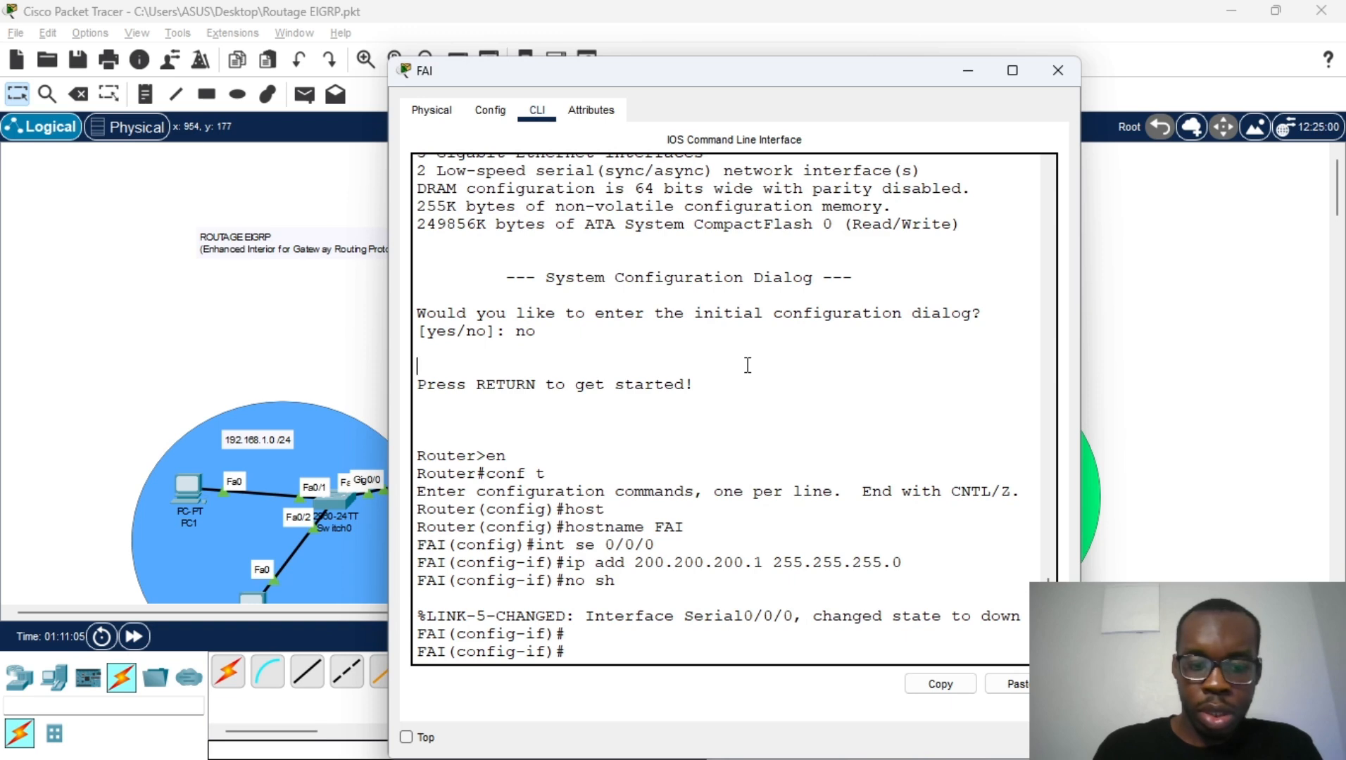
pyautogui.press('Up')
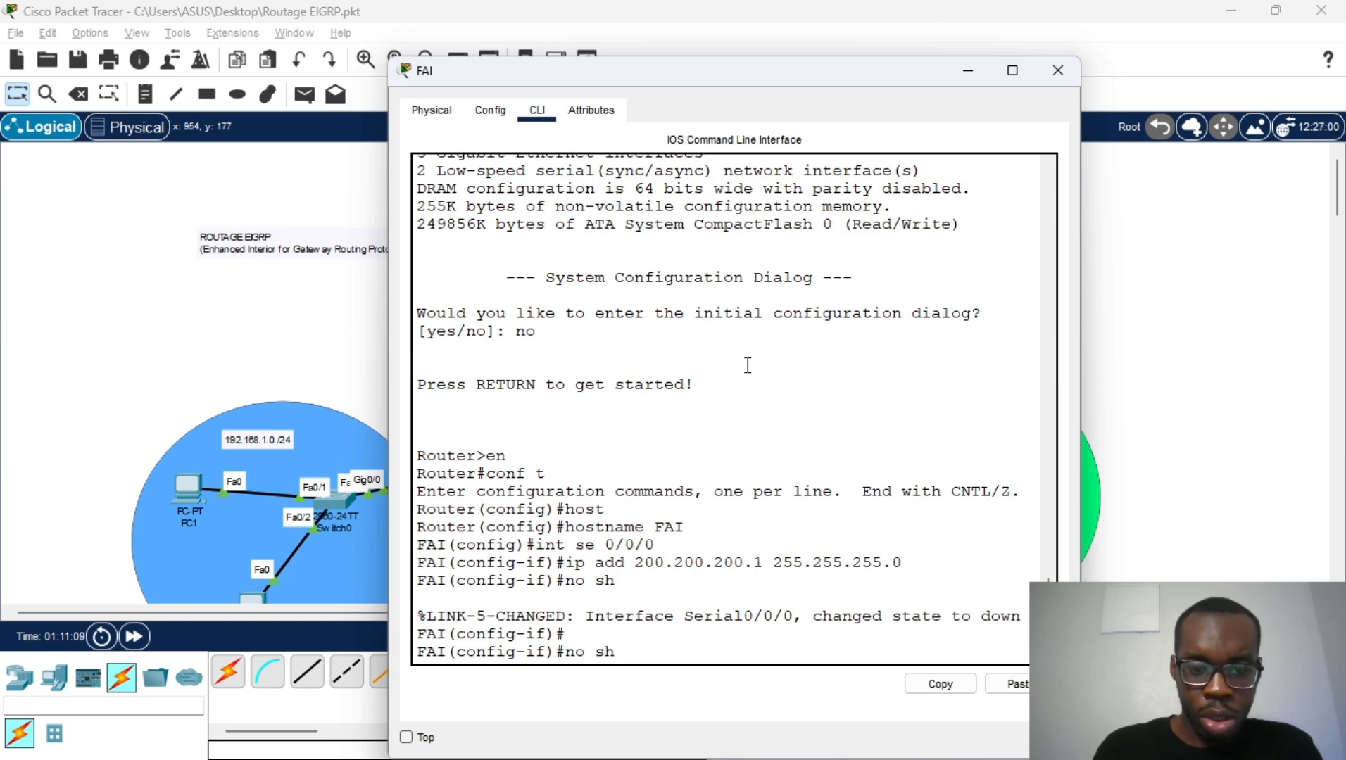
pyautogui.press('Return')
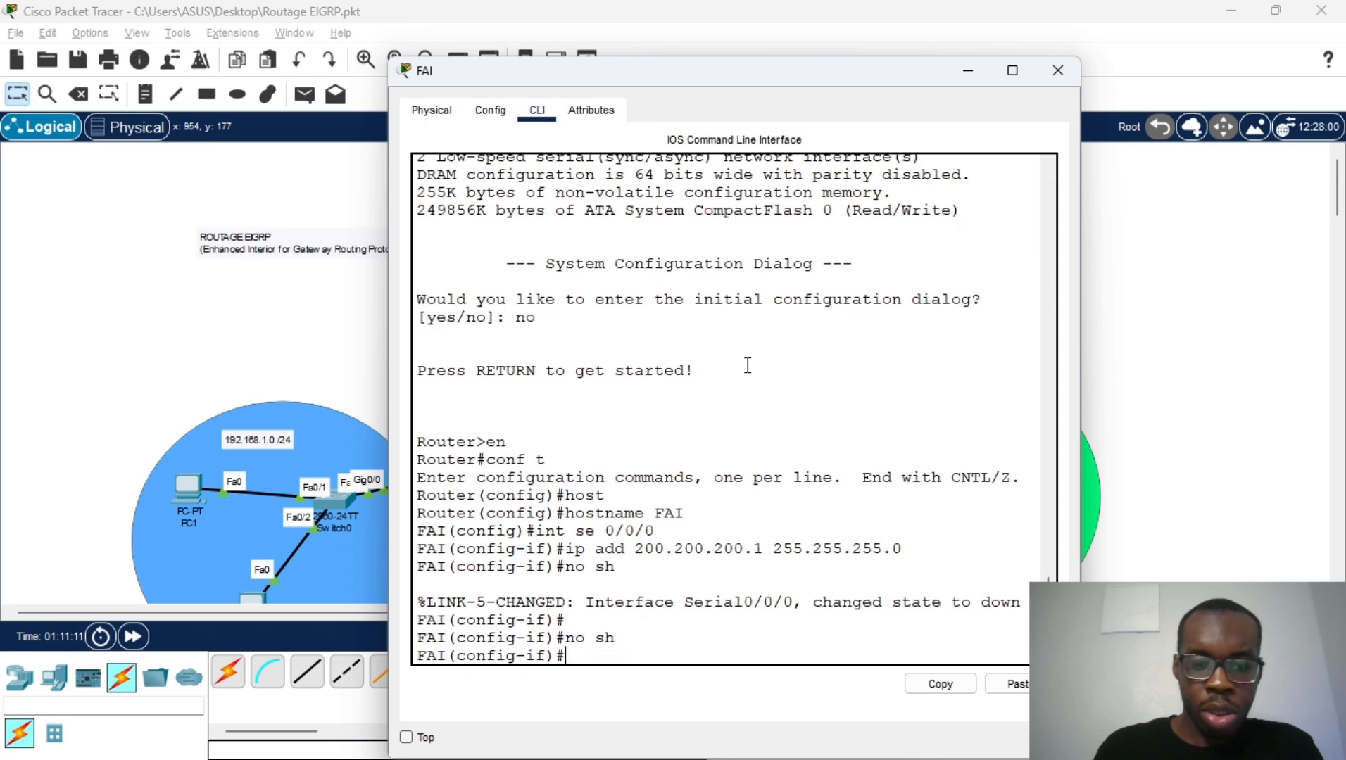
pyautogui.click(1057, 71)
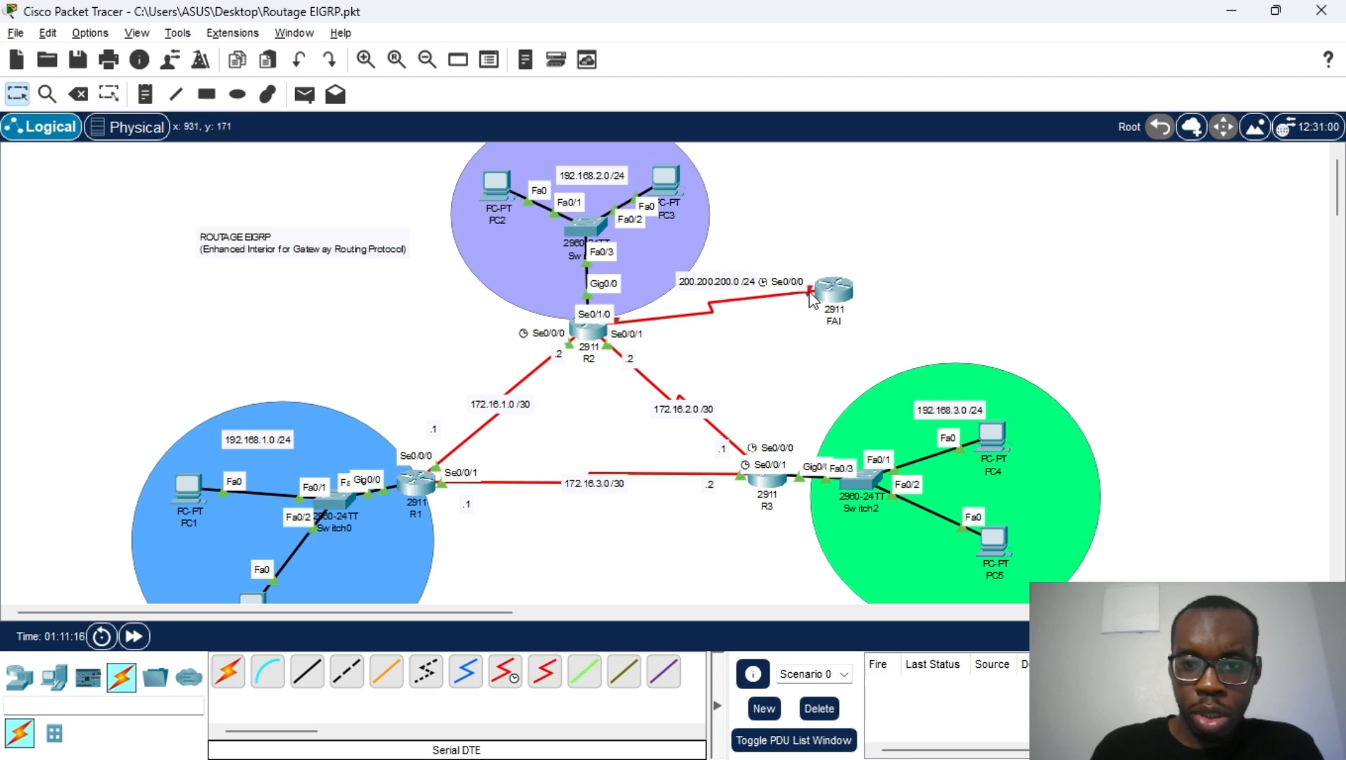
pyautogui.click(832, 290)
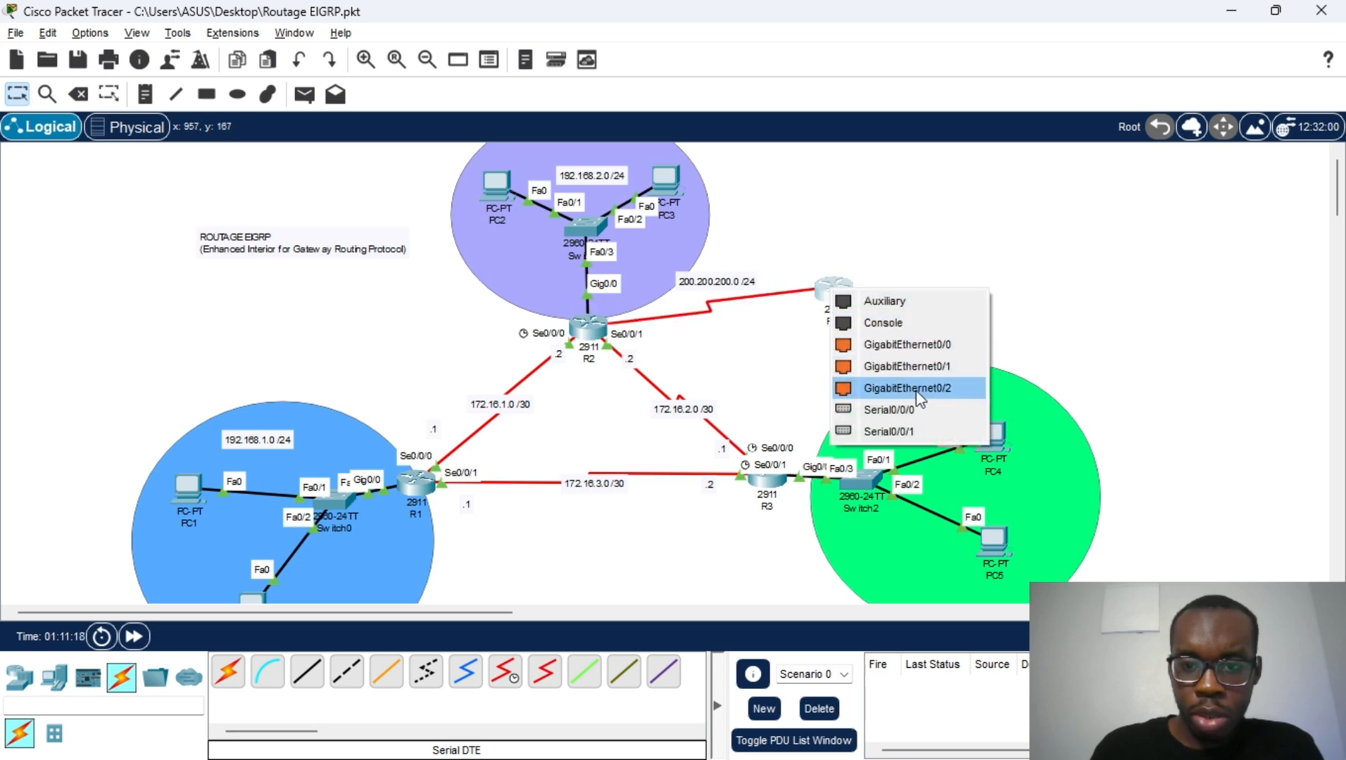
pyautogui.click(888, 409)
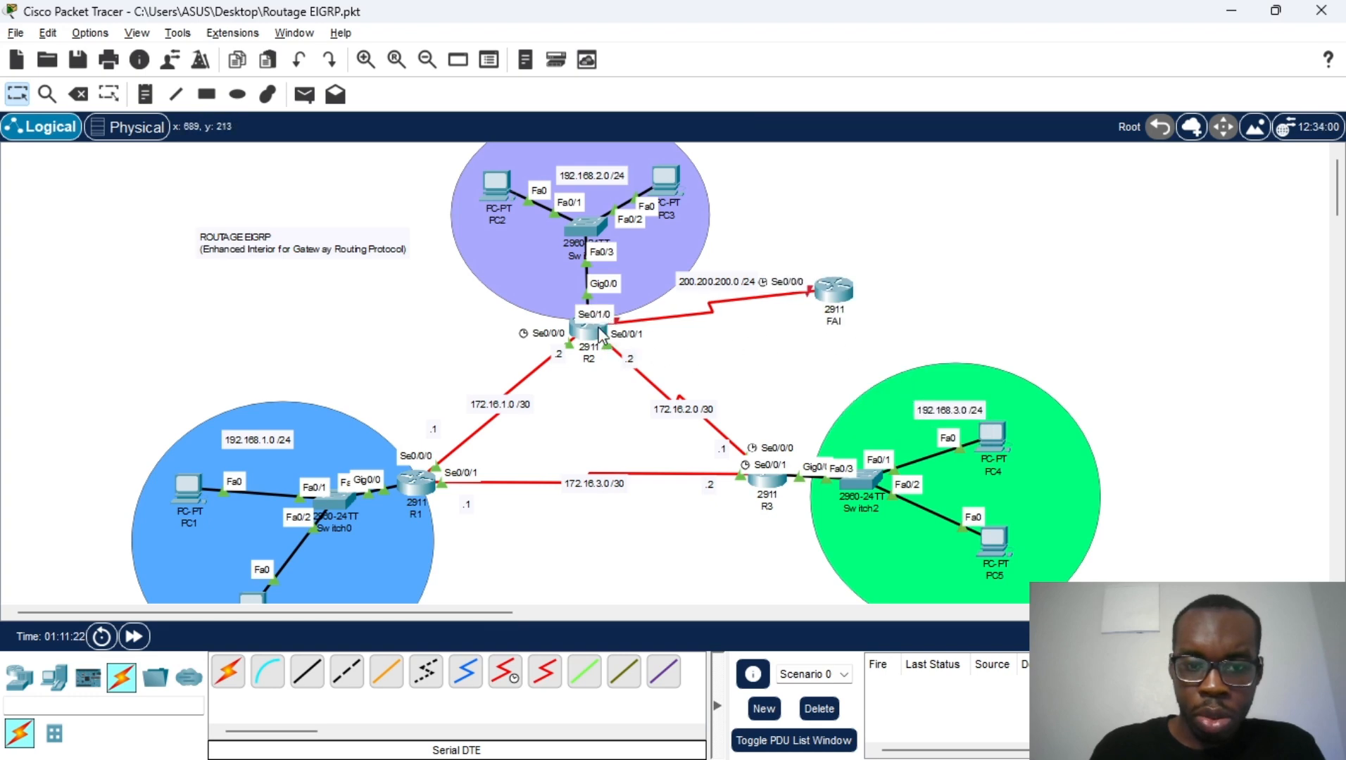
# Inspect R2's port summary, command line and global settings, then close its window
pyautogui.moveTo(602, 335)
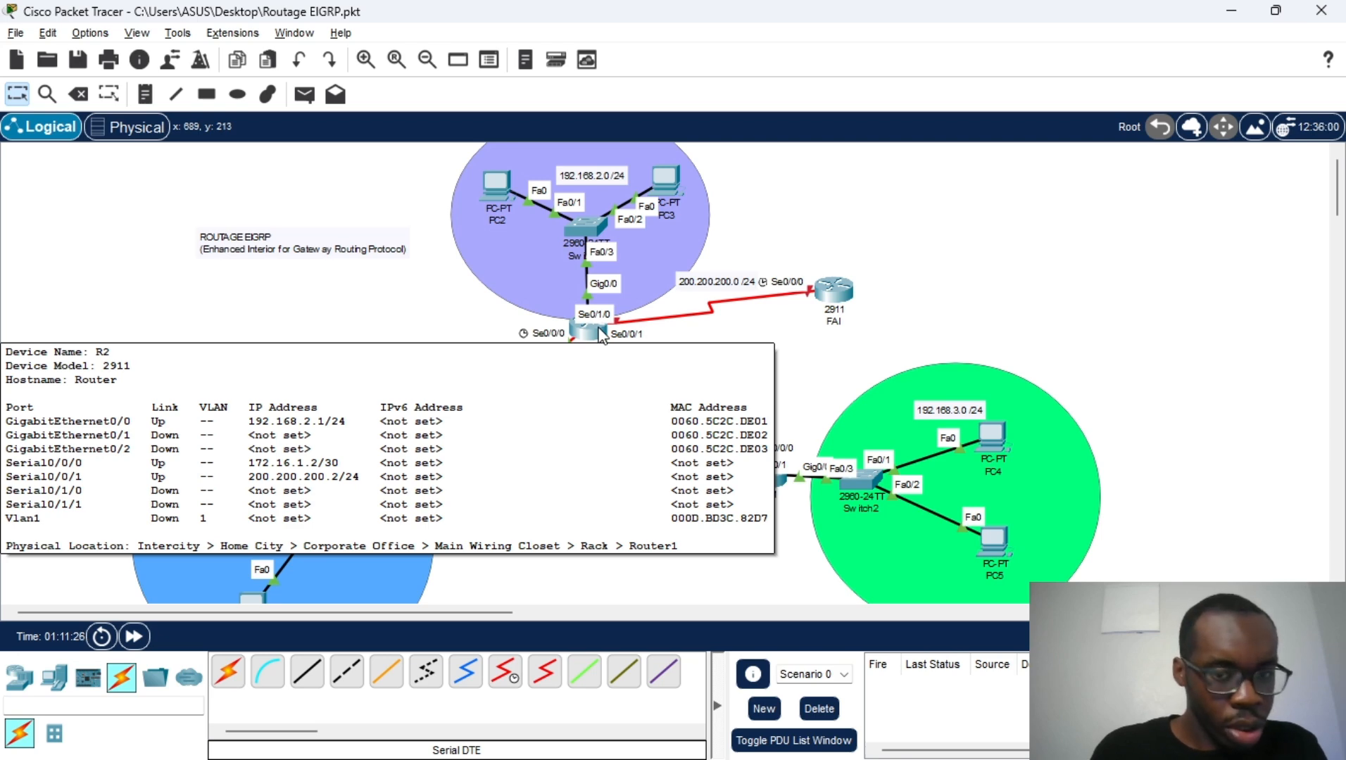
pyautogui.click(602, 334)
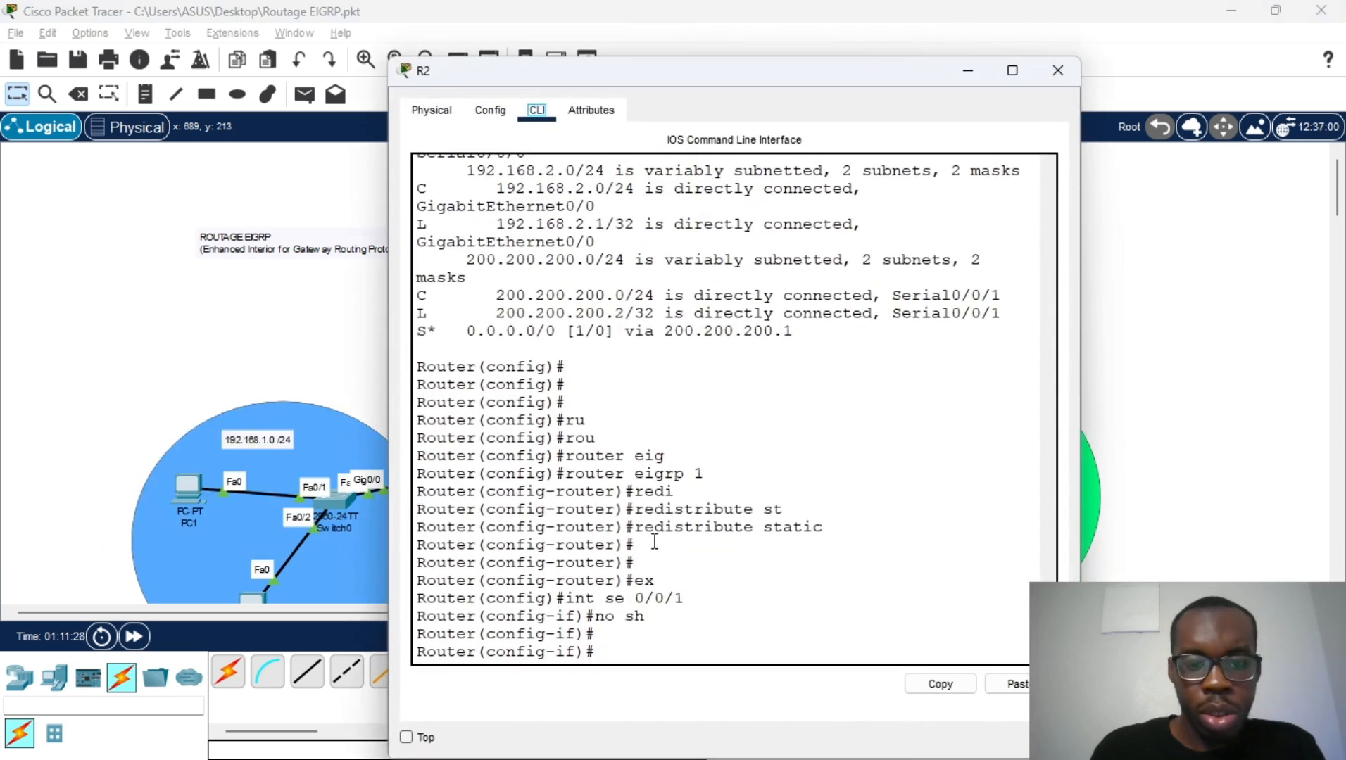
pyautogui.press('Return')
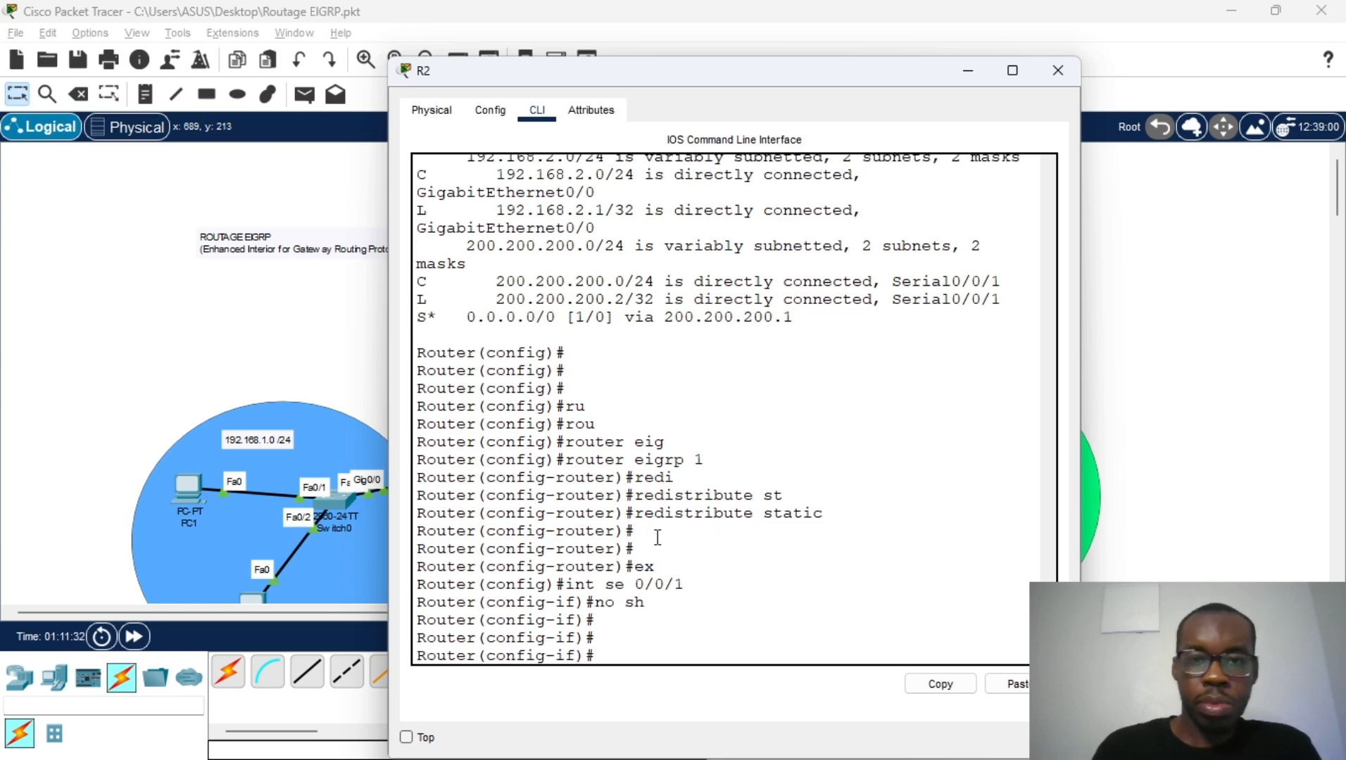
pyautogui.click(490, 111)
pyautogui.click(432, 111)
pyautogui.click(485, 114)
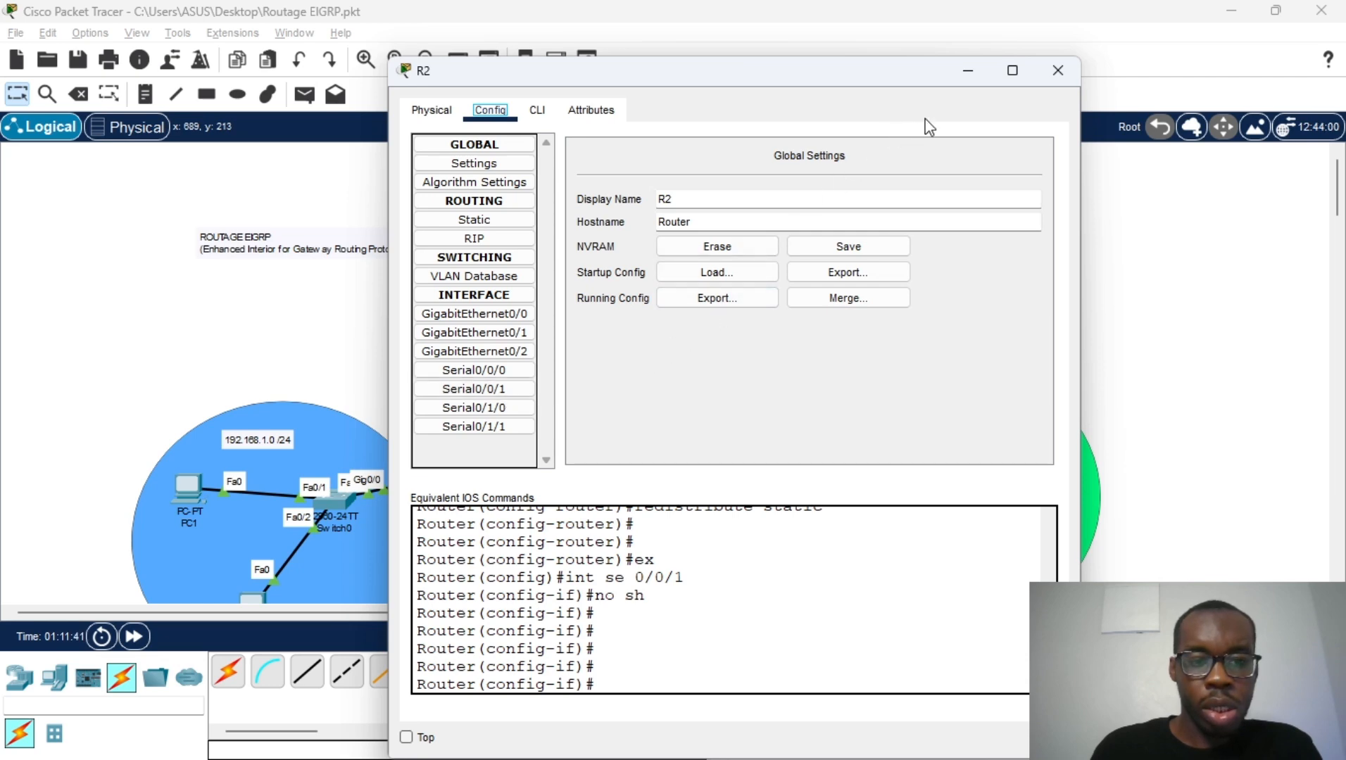
pyautogui.click(1057, 71)
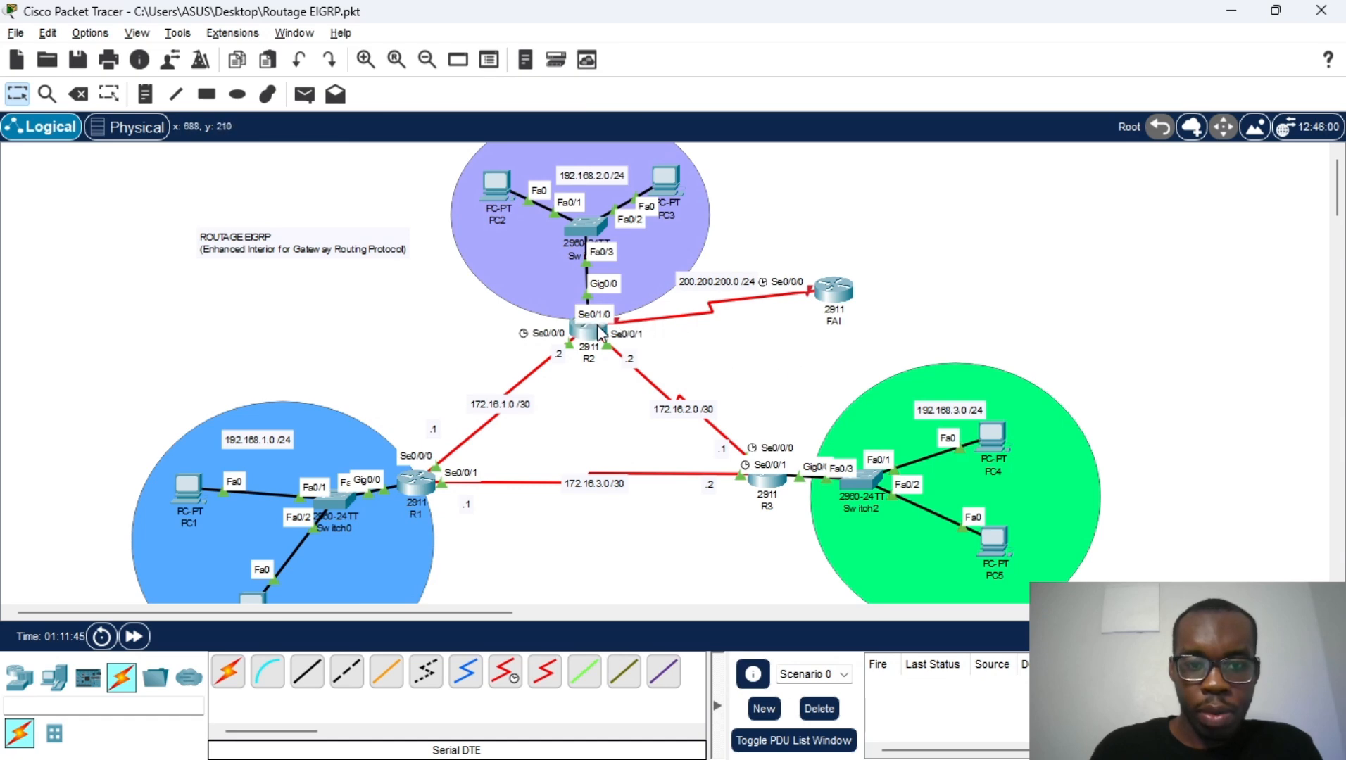
pyautogui.moveTo(599, 333)
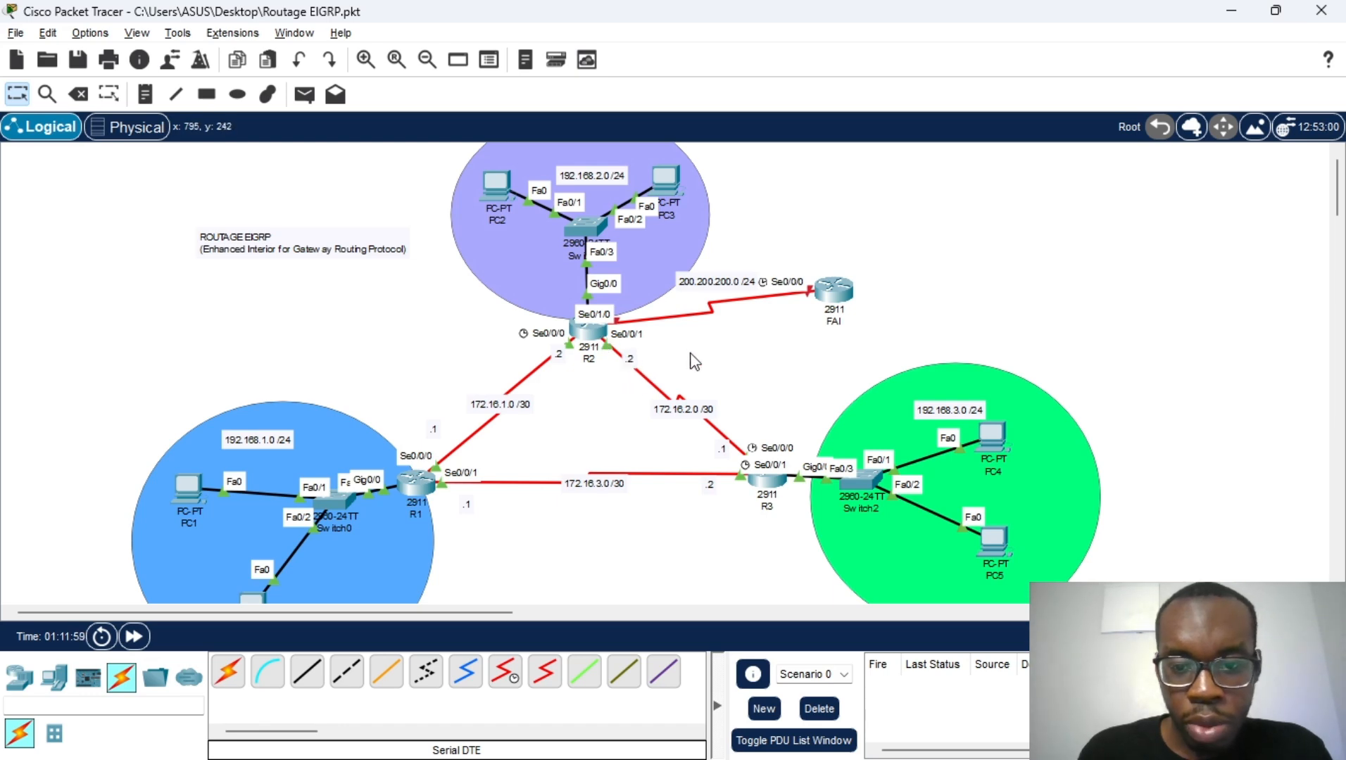
pyautogui.click(597, 343)
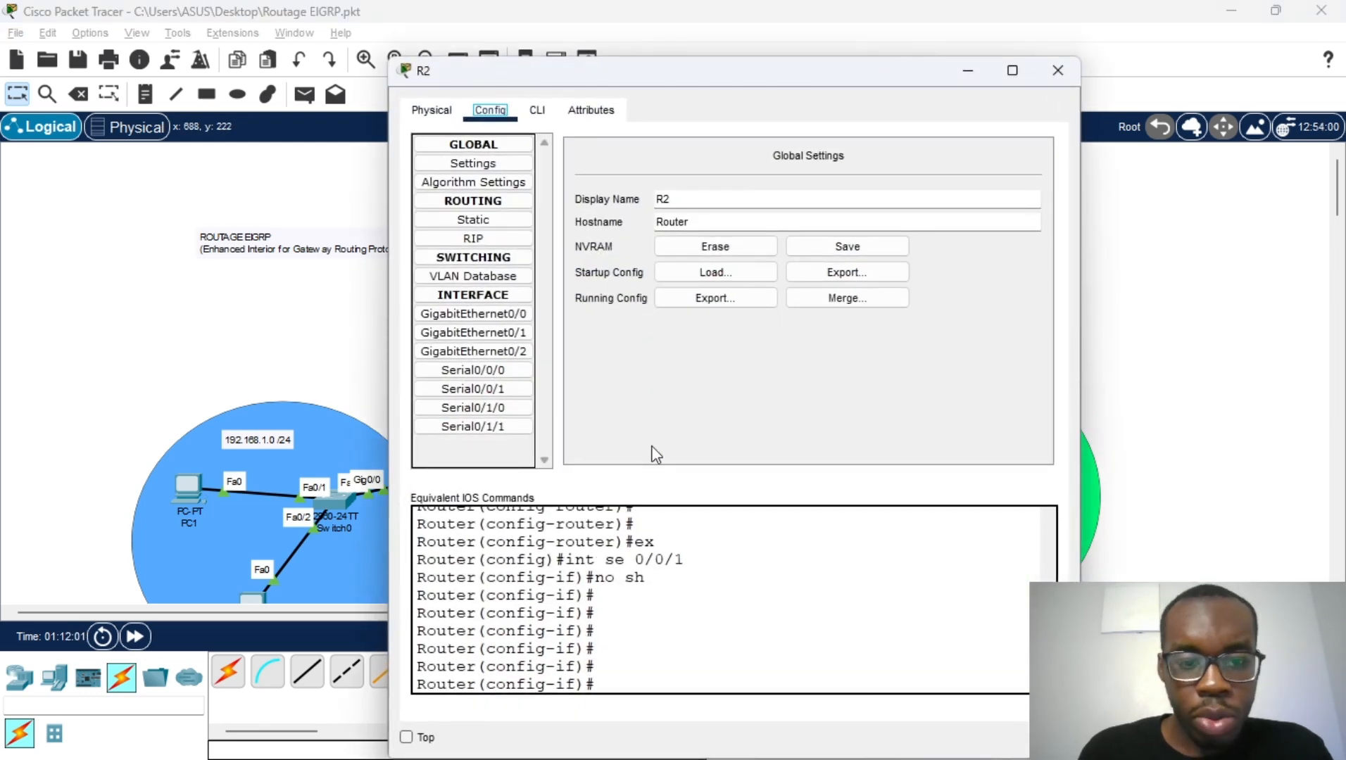
pyautogui.click(1057, 70)
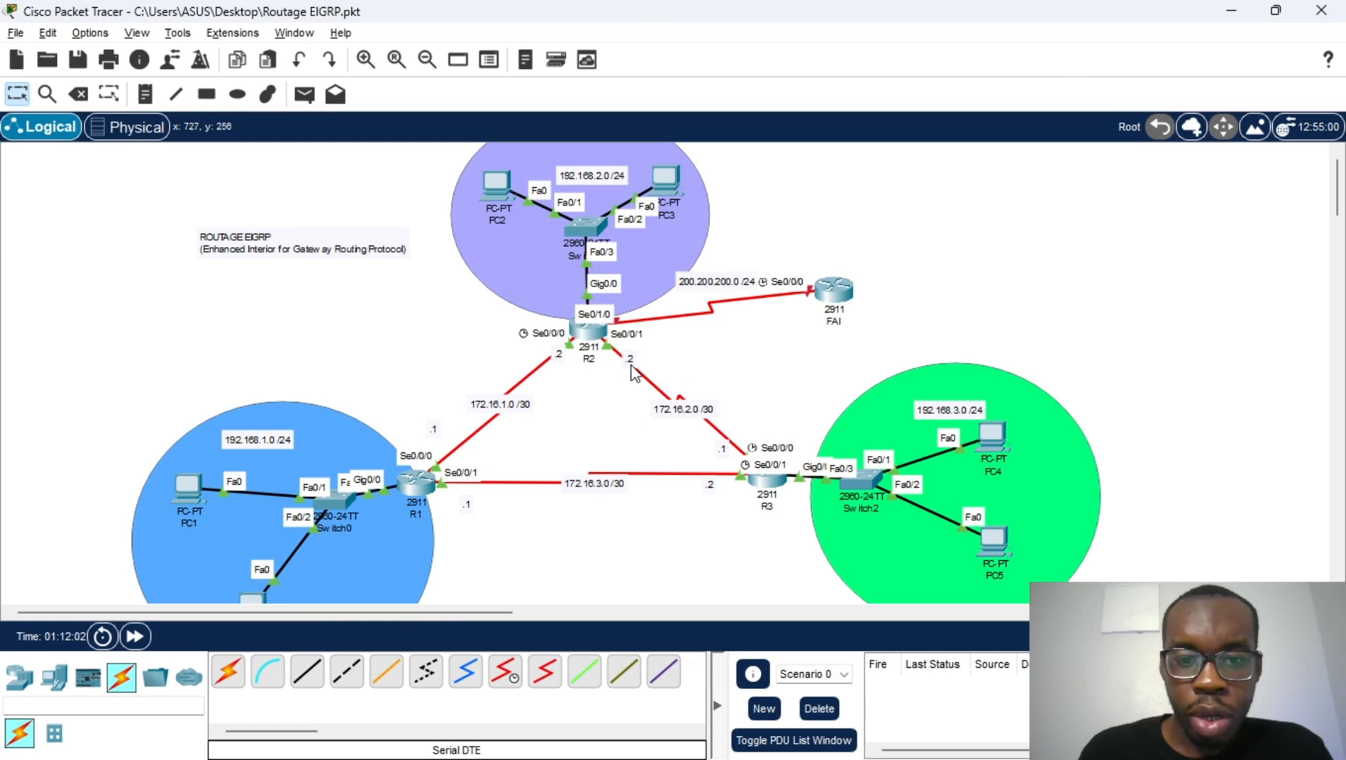
pyautogui.click(587, 341)
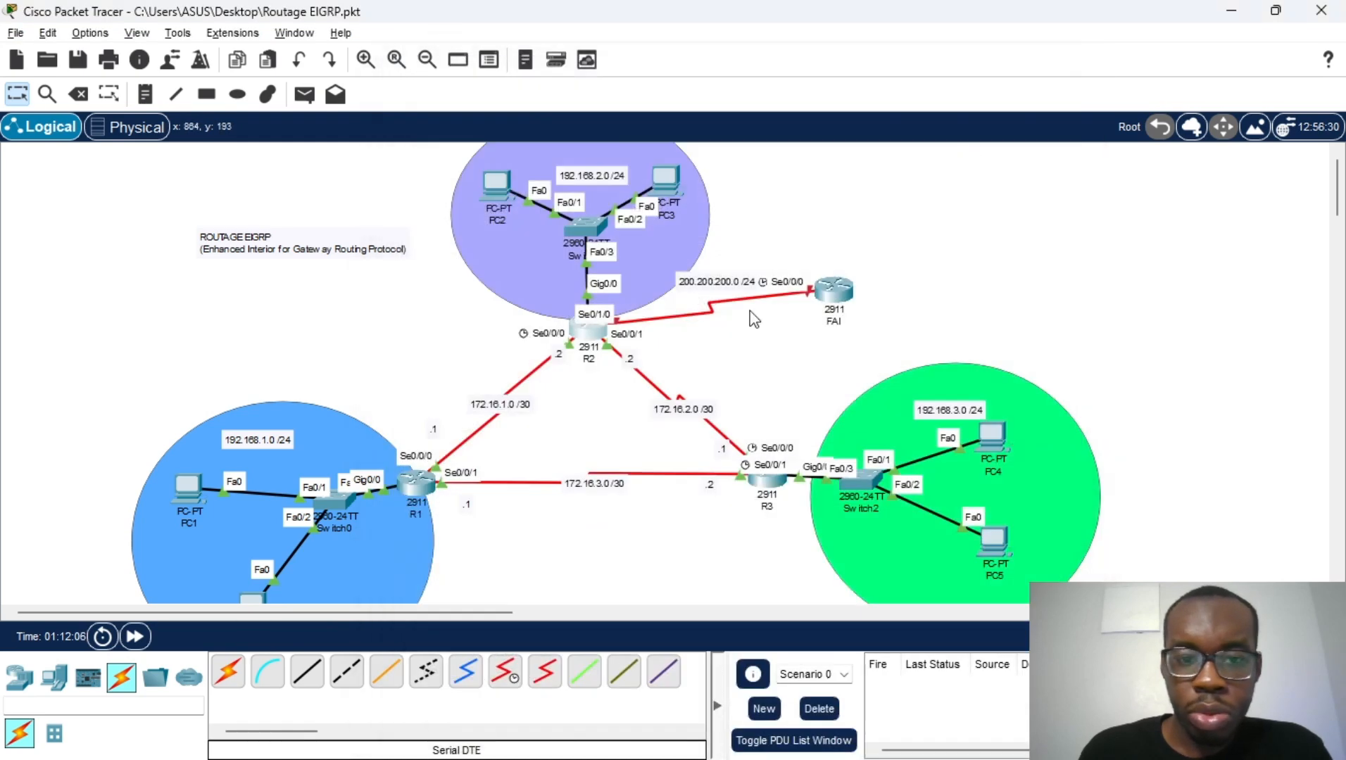
pyautogui.click(1057, 70)
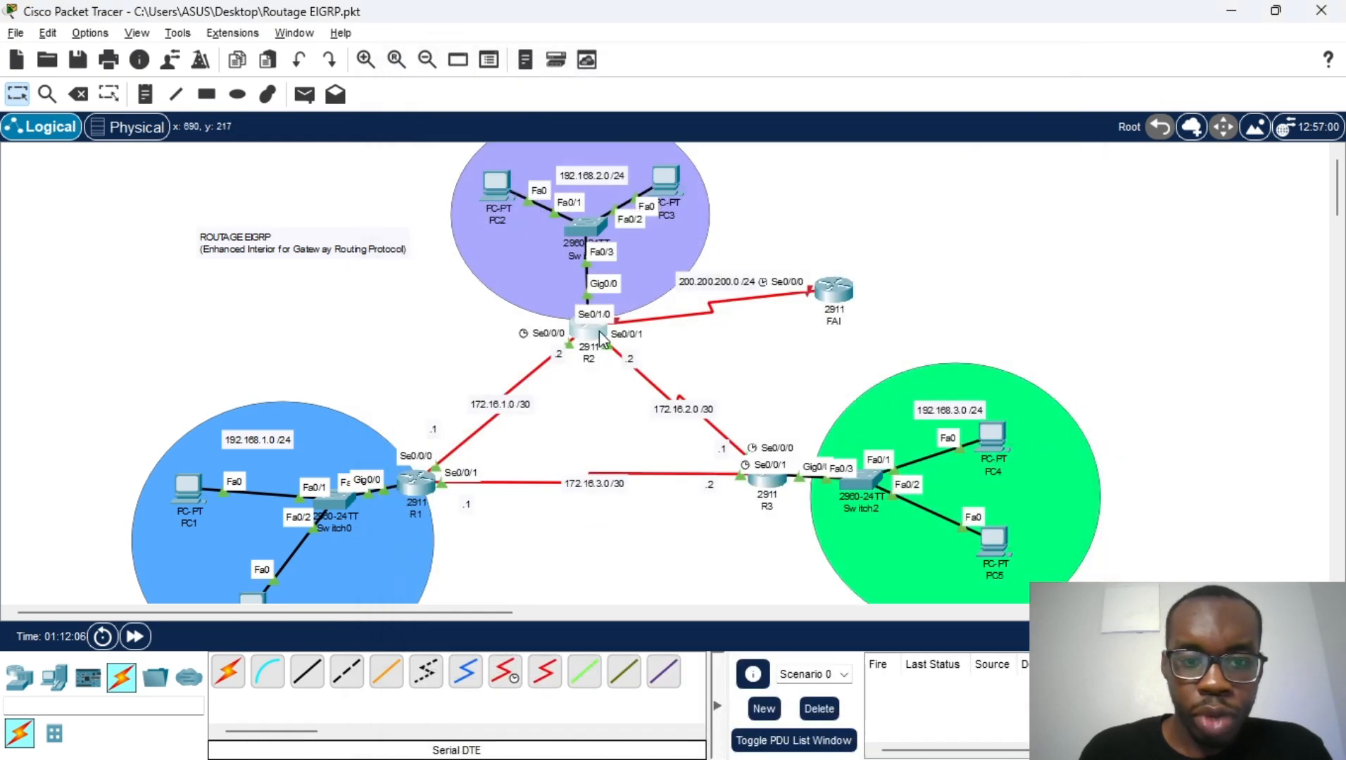
# Set the IPv4 address of R2's Serial0/0/1 interface to 172.16.2.2
pyautogui.click(606, 338)
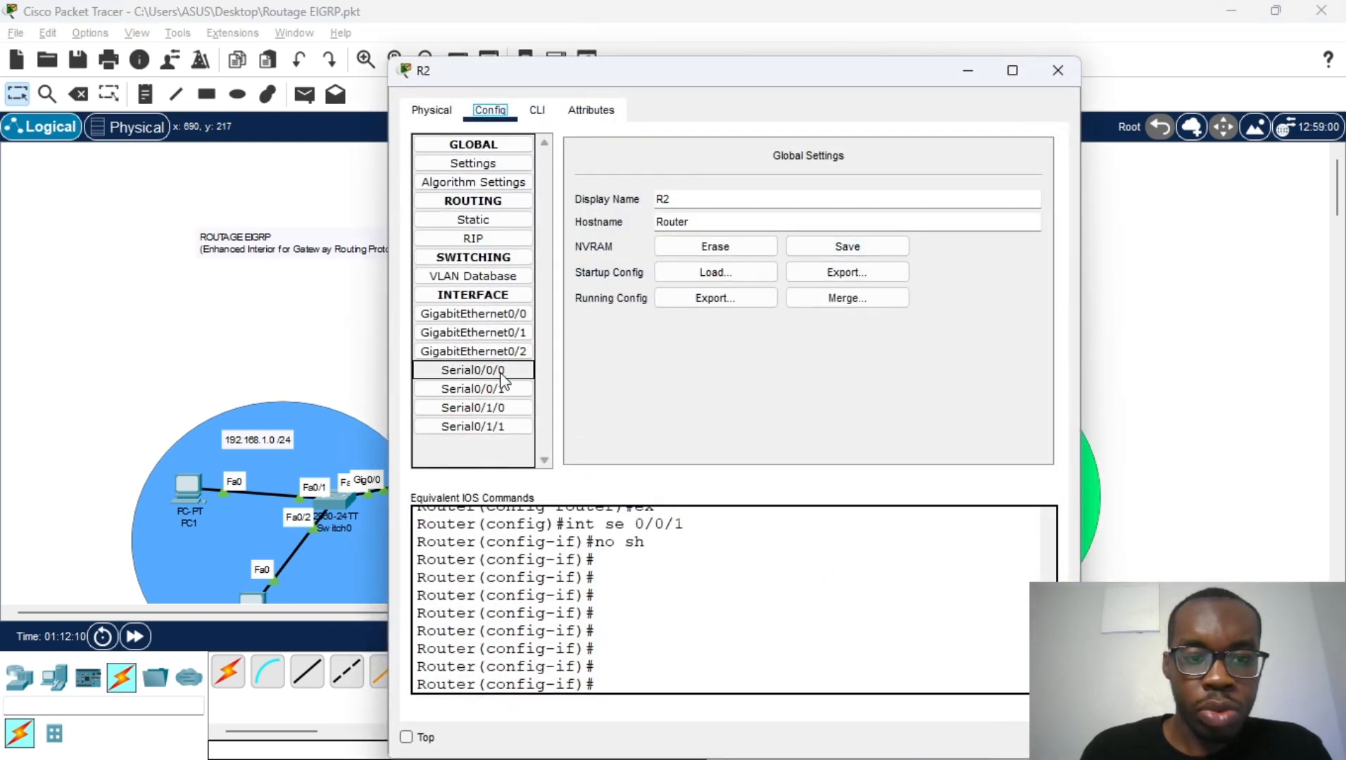
pyautogui.click(505, 390)
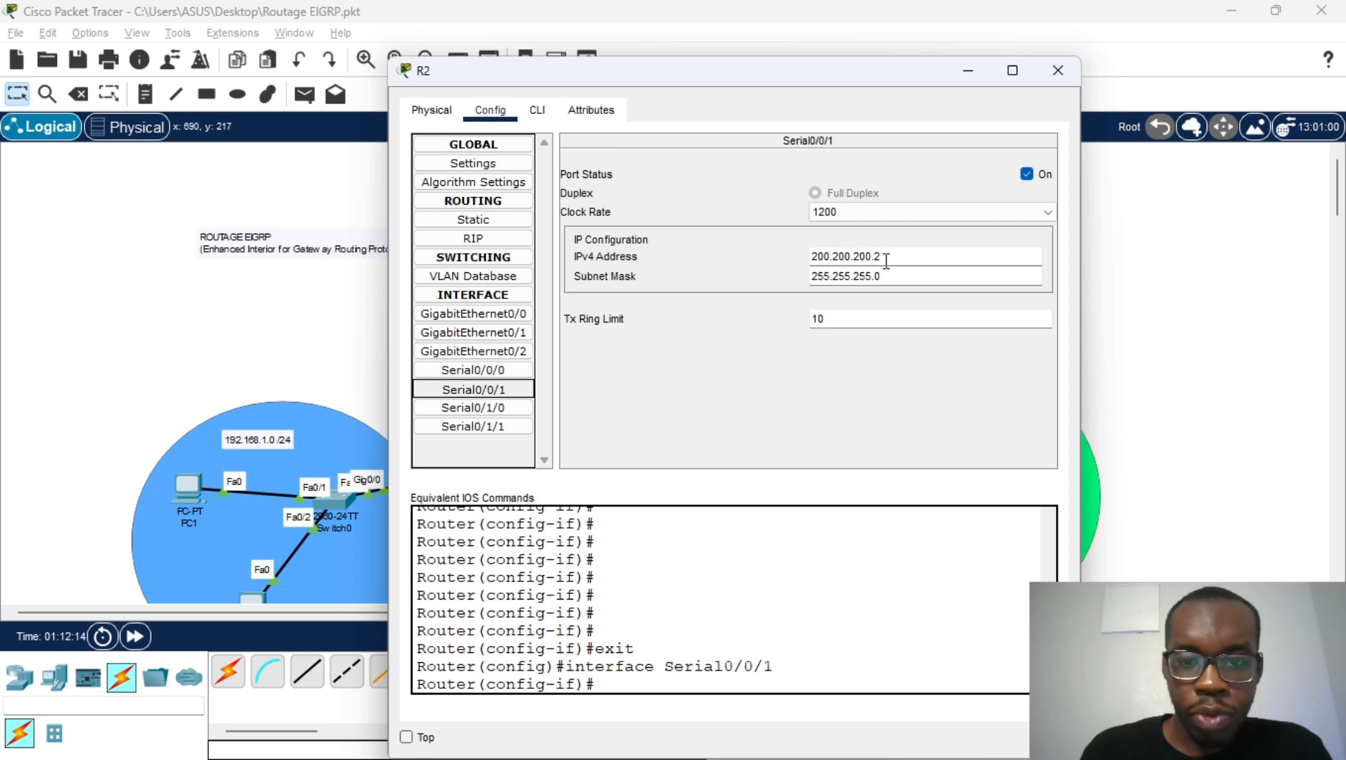
pyautogui.moveTo(887, 259); pyautogui.dragTo(816, 262)
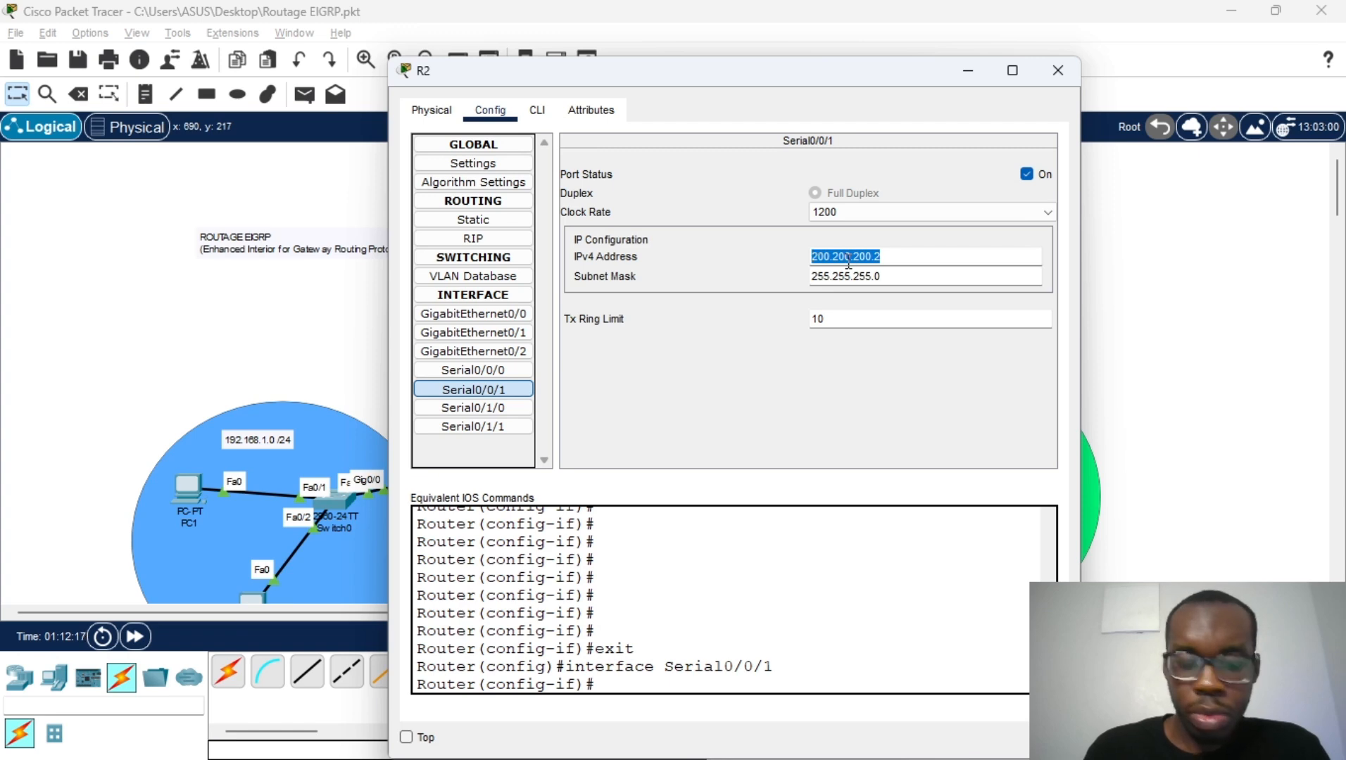
pyautogui.press('BackSpace')
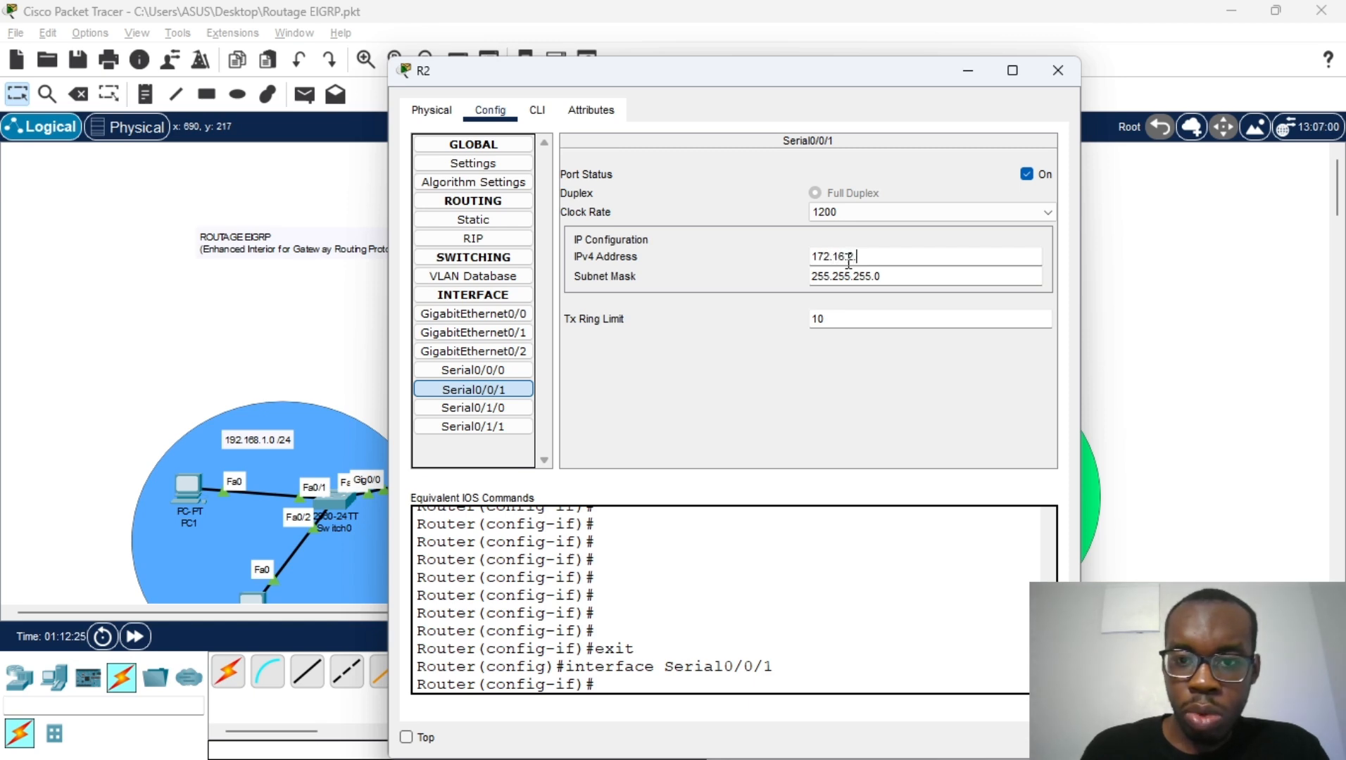
pyautogui.moveTo(836, 76); pyautogui.dragTo(985, 79)
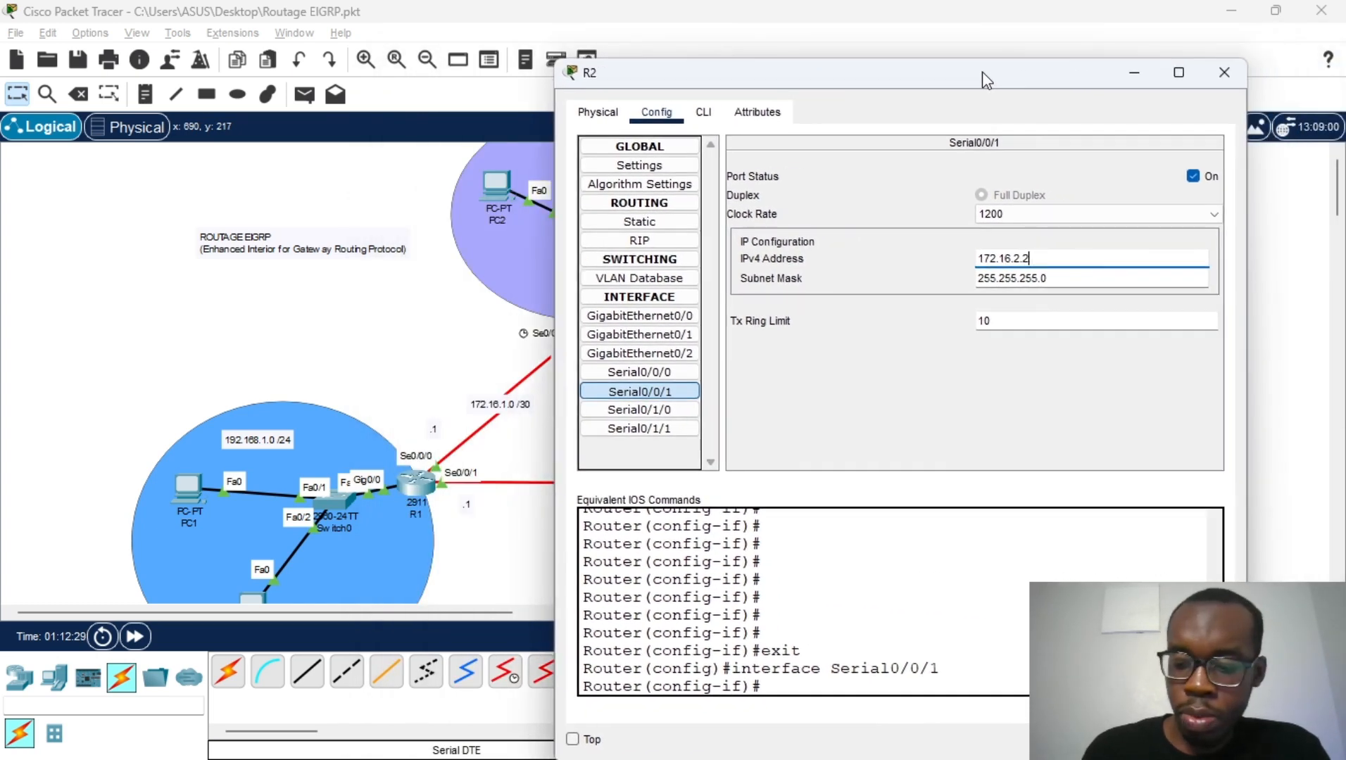
pyautogui.press('Tab')
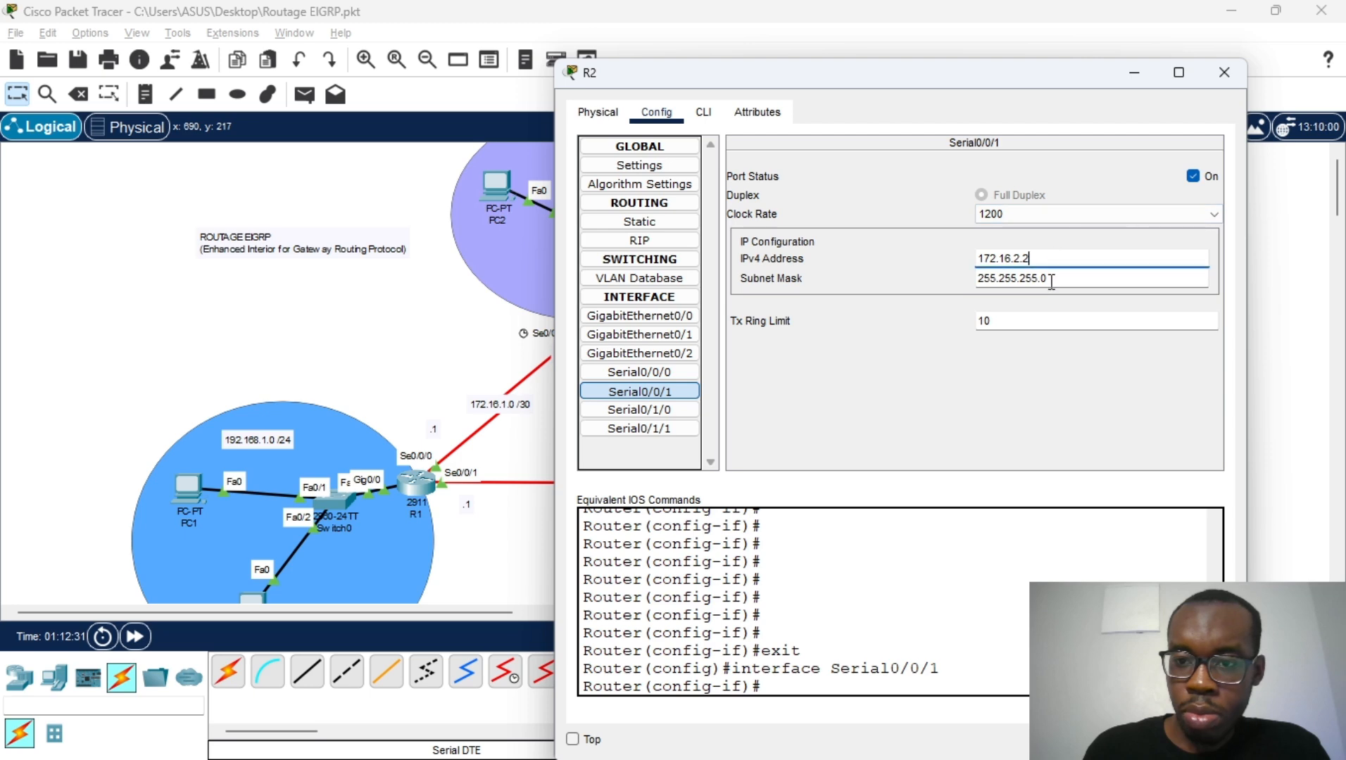
# Set the subnet mask of R2's Serial0/0/1 interface to 255.255.255.252
pyautogui.press('BackSpace')
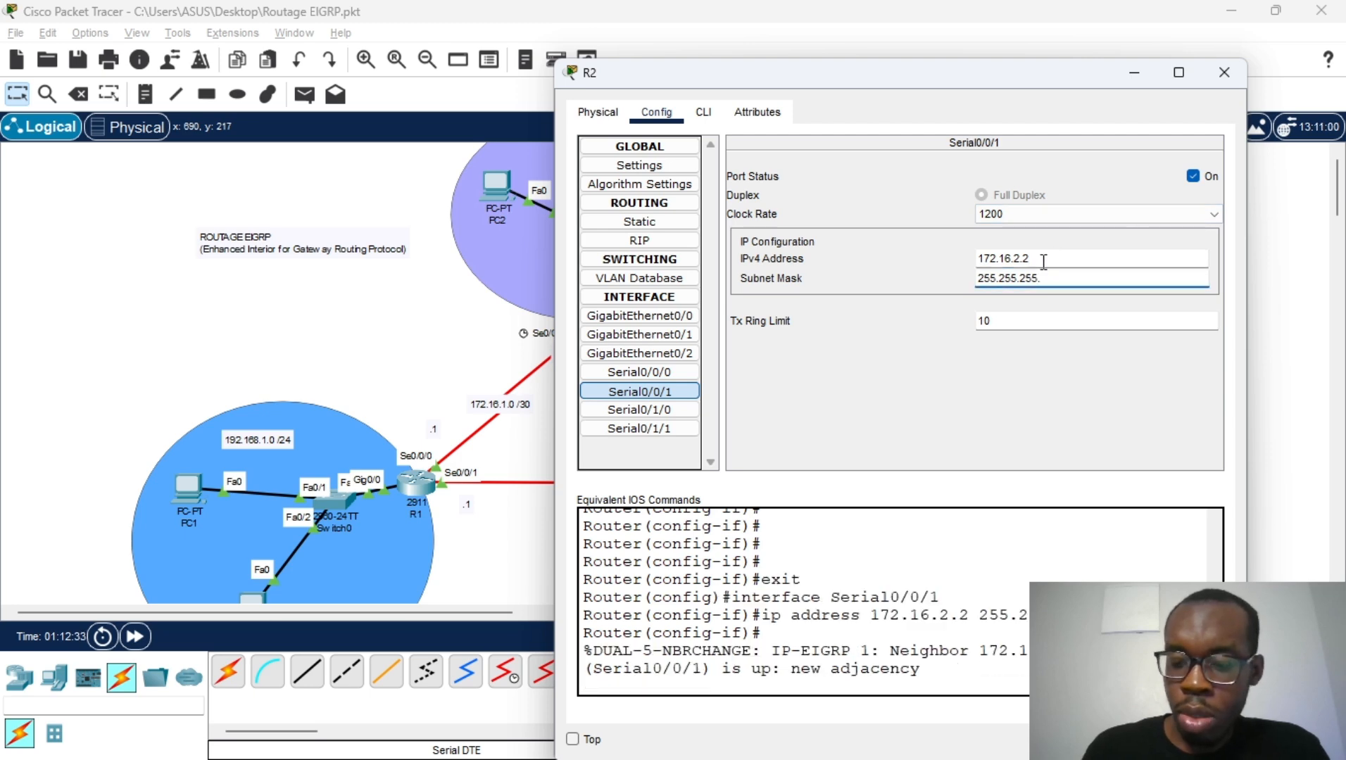
pyautogui.press('Return')
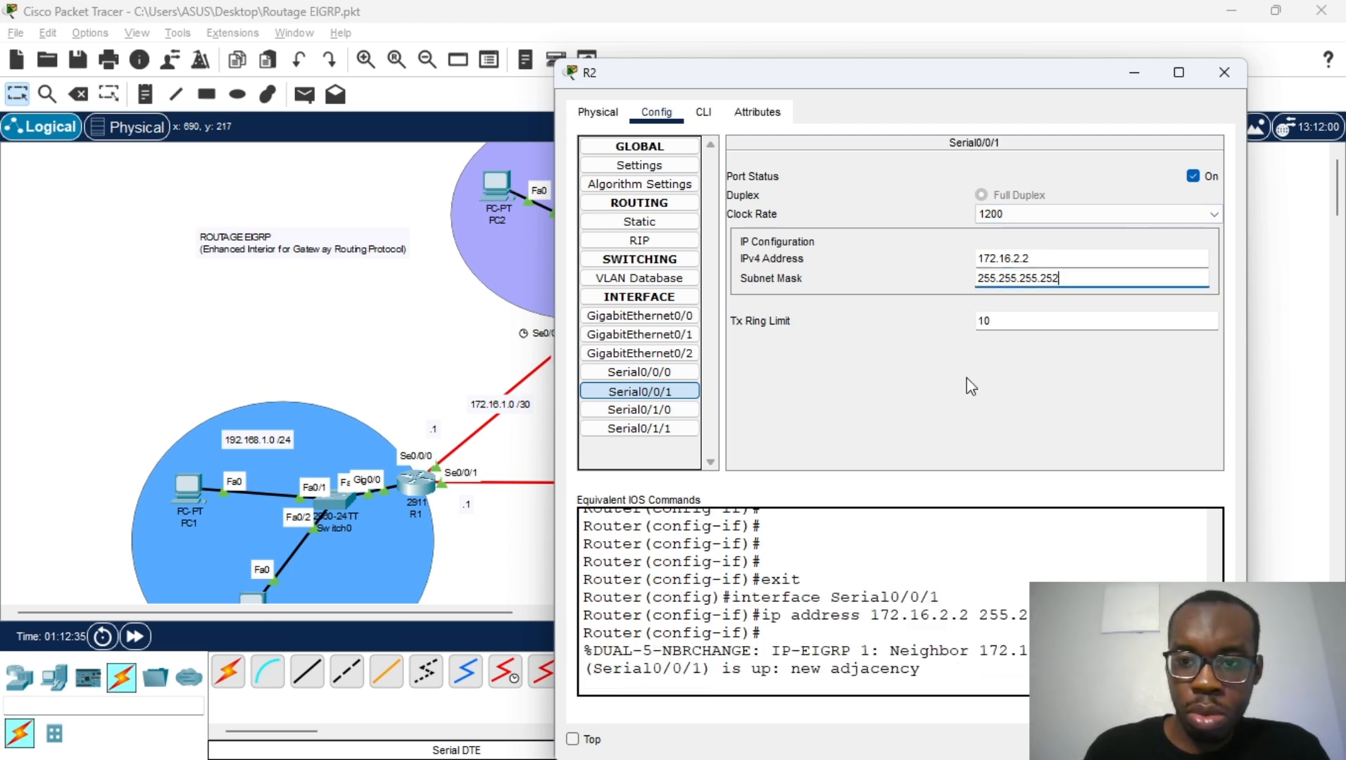
# Give R2's Serial0/1/0 interface the address 200.200.200.2 with mask 255.255.255.0, enable the port and close R2's window
pyautogui.click(686, 417)
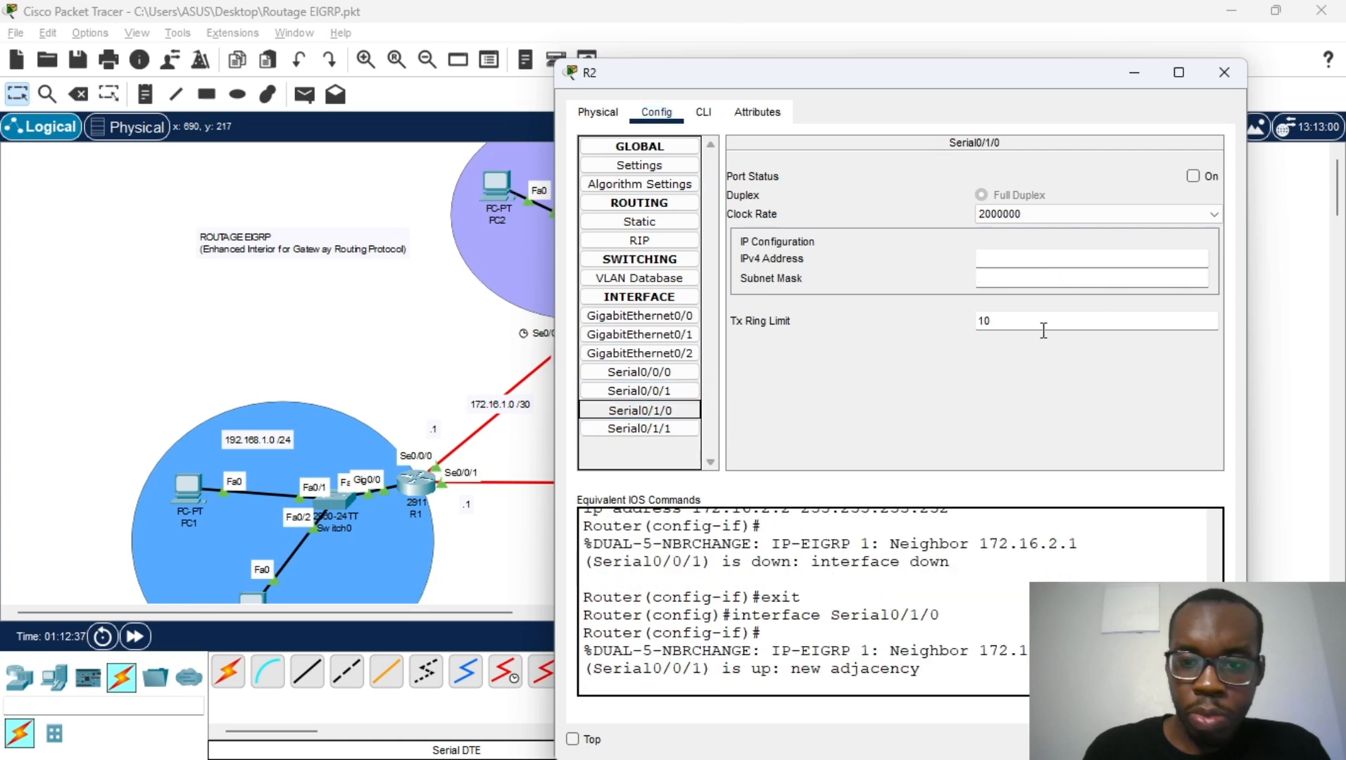
pyautogui.click(1062, 266)
pyautogui.write('200.200.200.2')
pyautogui.click(1036, 278)
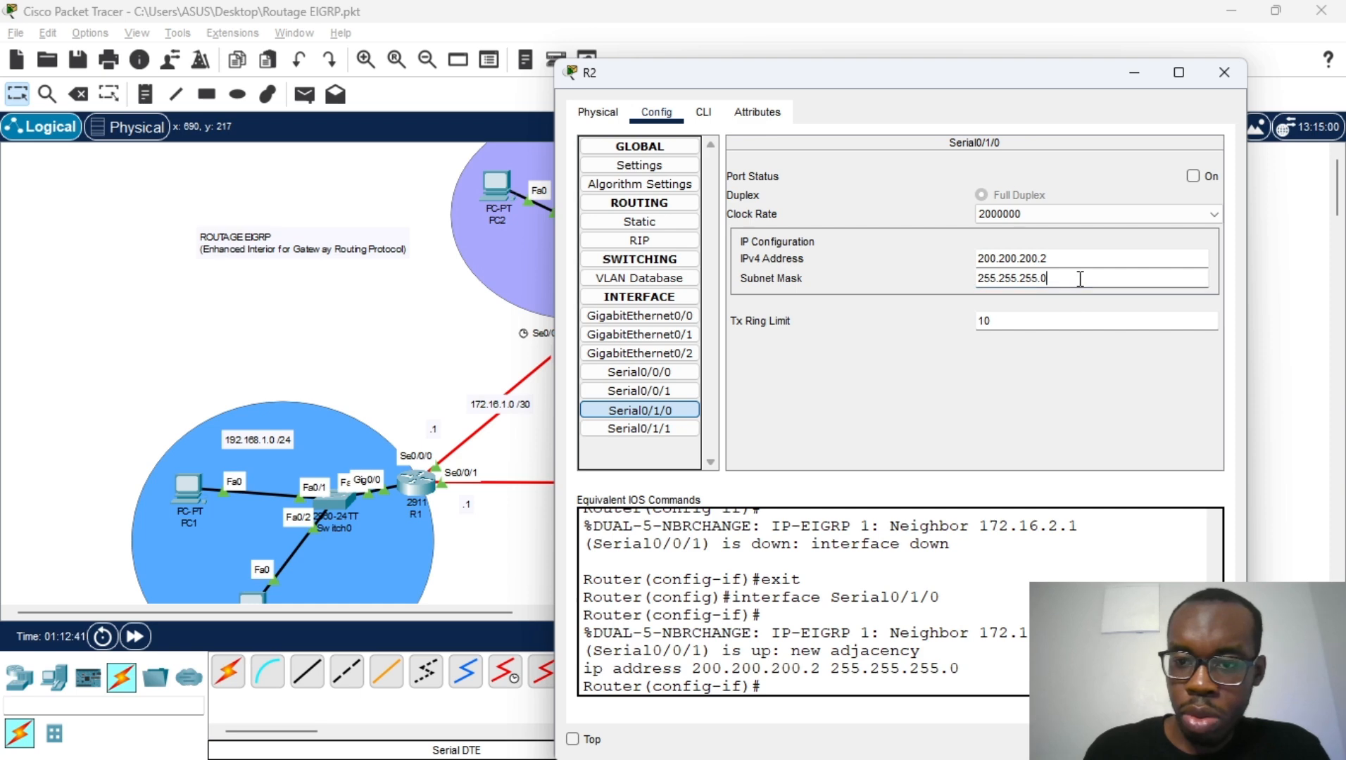
pyautogui.click(1193, 176)
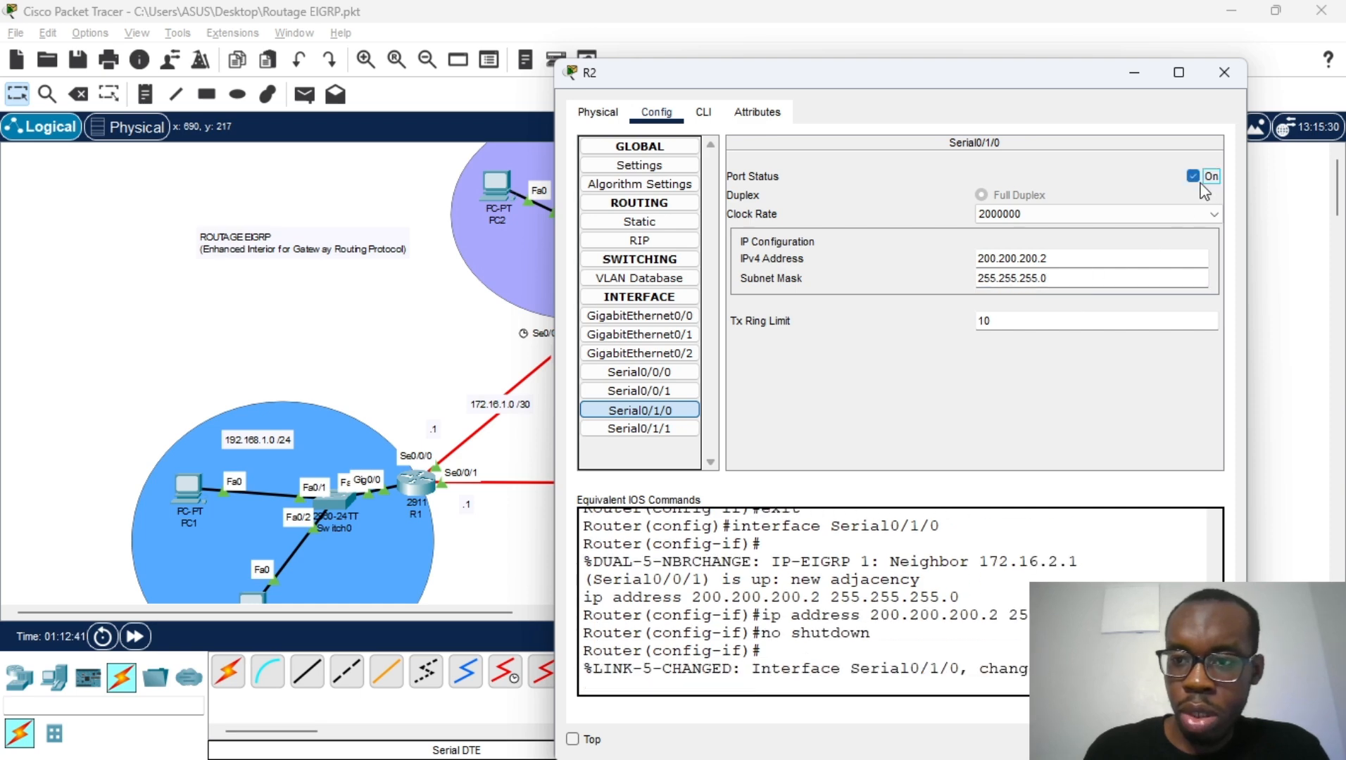
pyautogui.click(1224, 72)
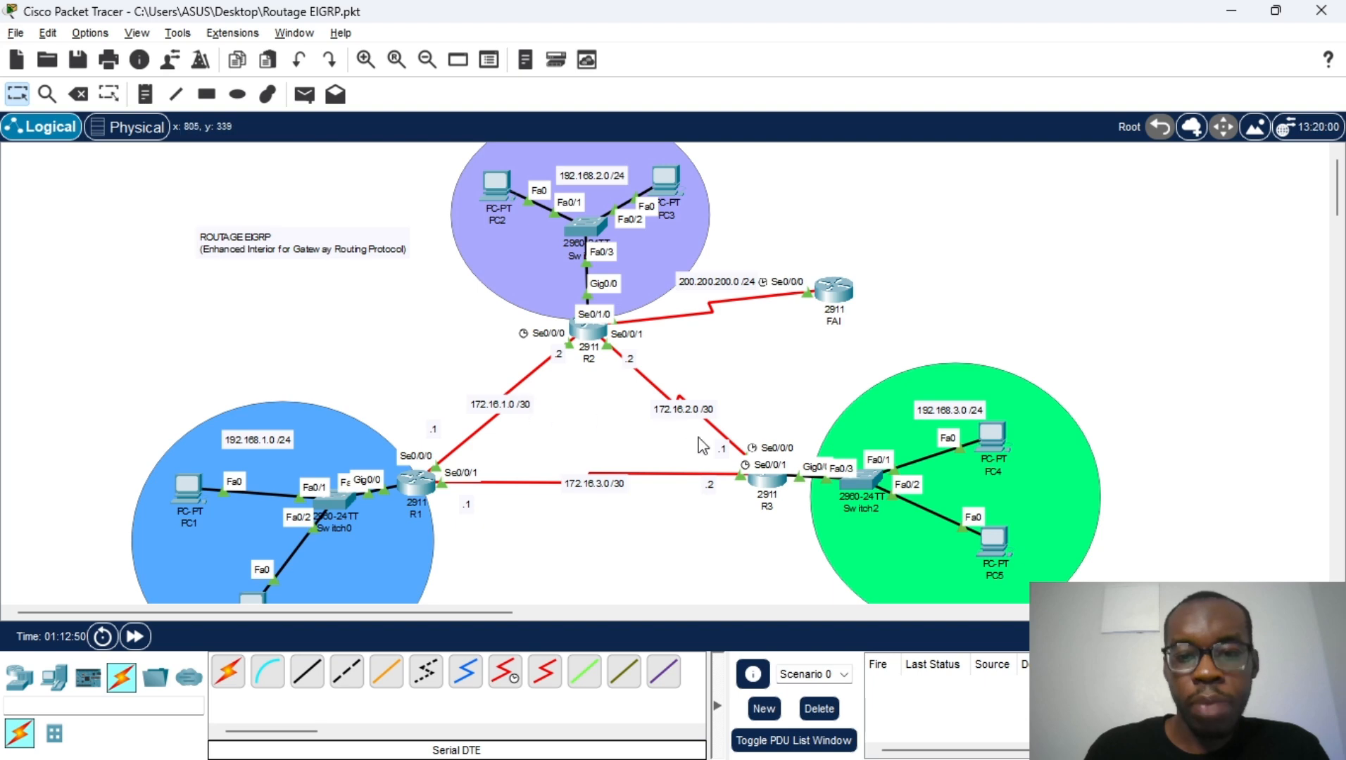
# Open R3's command line, display its running configuration with "do sh run" and quit the listing
pyautogui.click(766, 480)
pyautogui.click(738, 492)
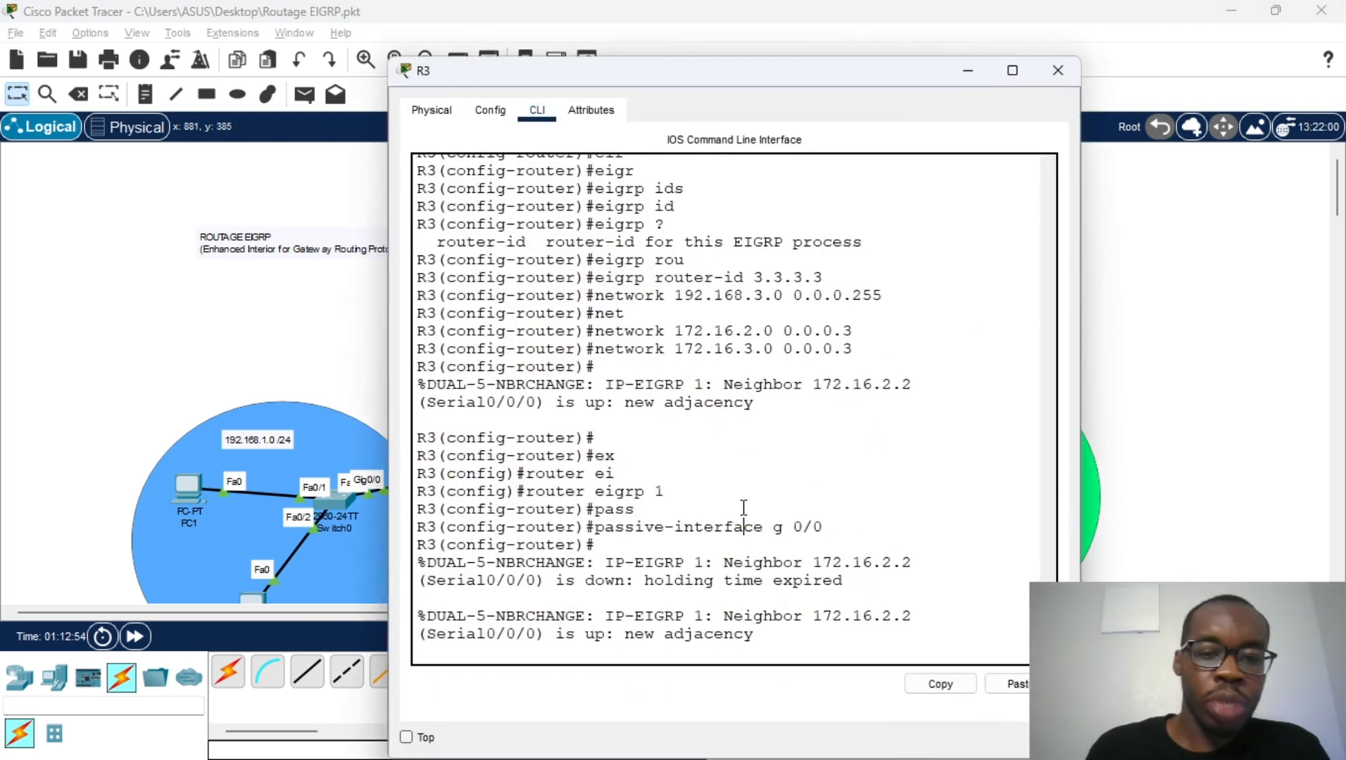
pyautogui.press('Return')
pyautogui.press('Return')
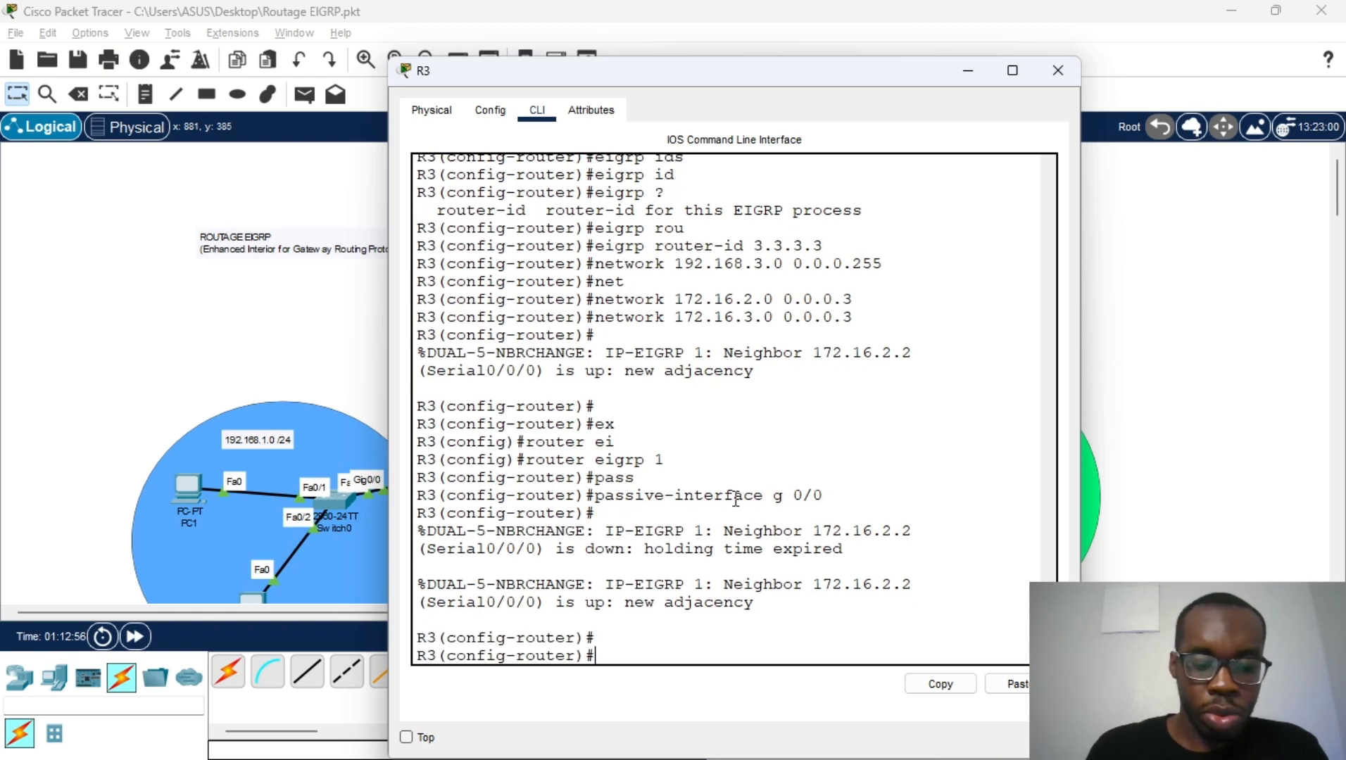
pyautogui.write('do sh run')
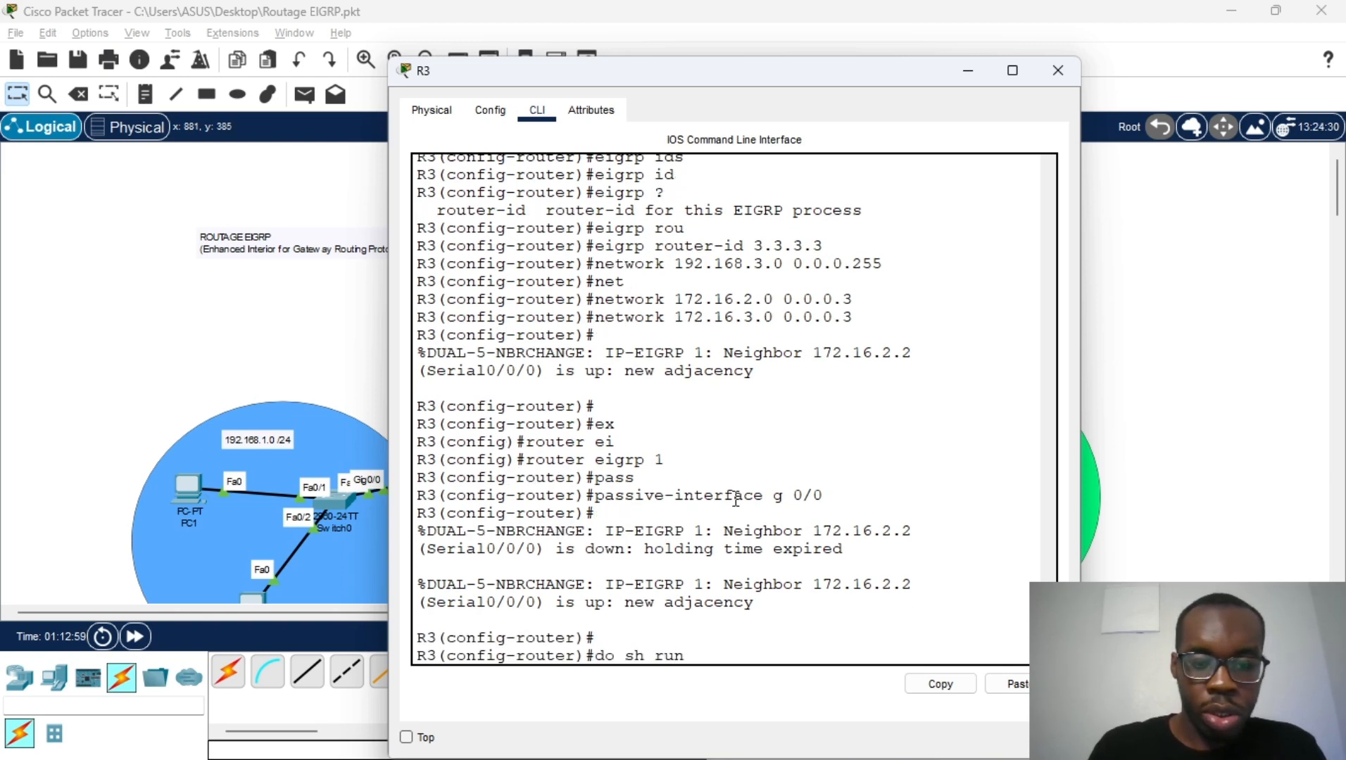
pyautogui.press('Return')
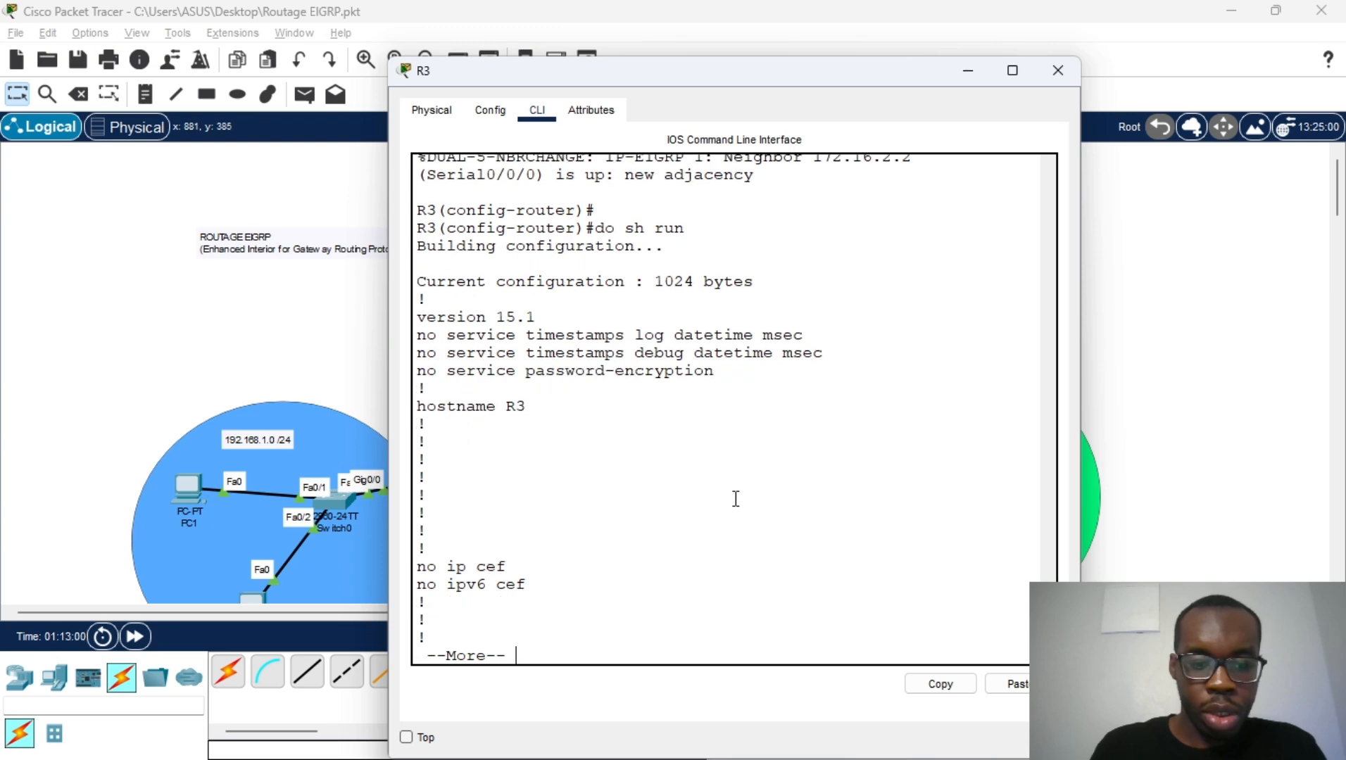
pyautogui.write('q')
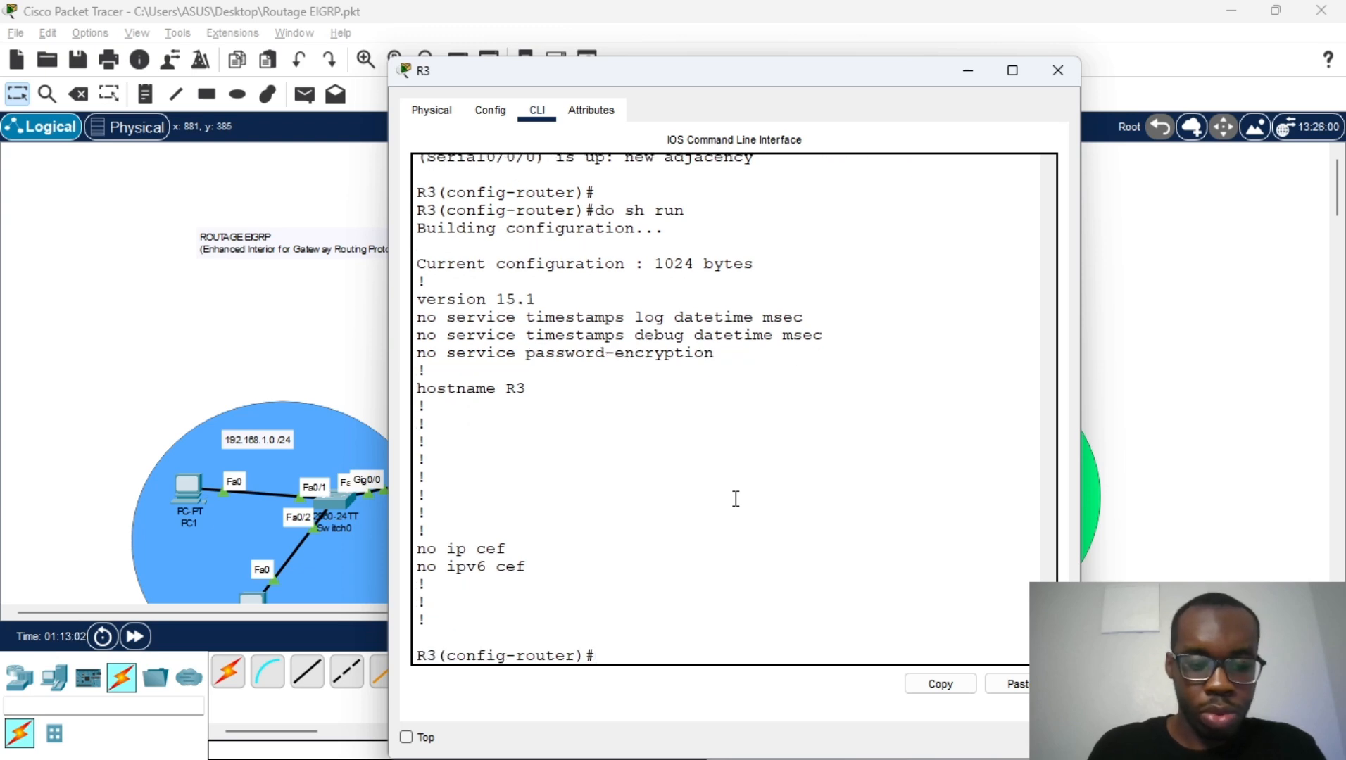
# Exit R3's router configuration mode, check the EIGRP external default route with "do sh ip route" and close R3's window
pyautogui.write('ex')
pyautogui.press('Return')
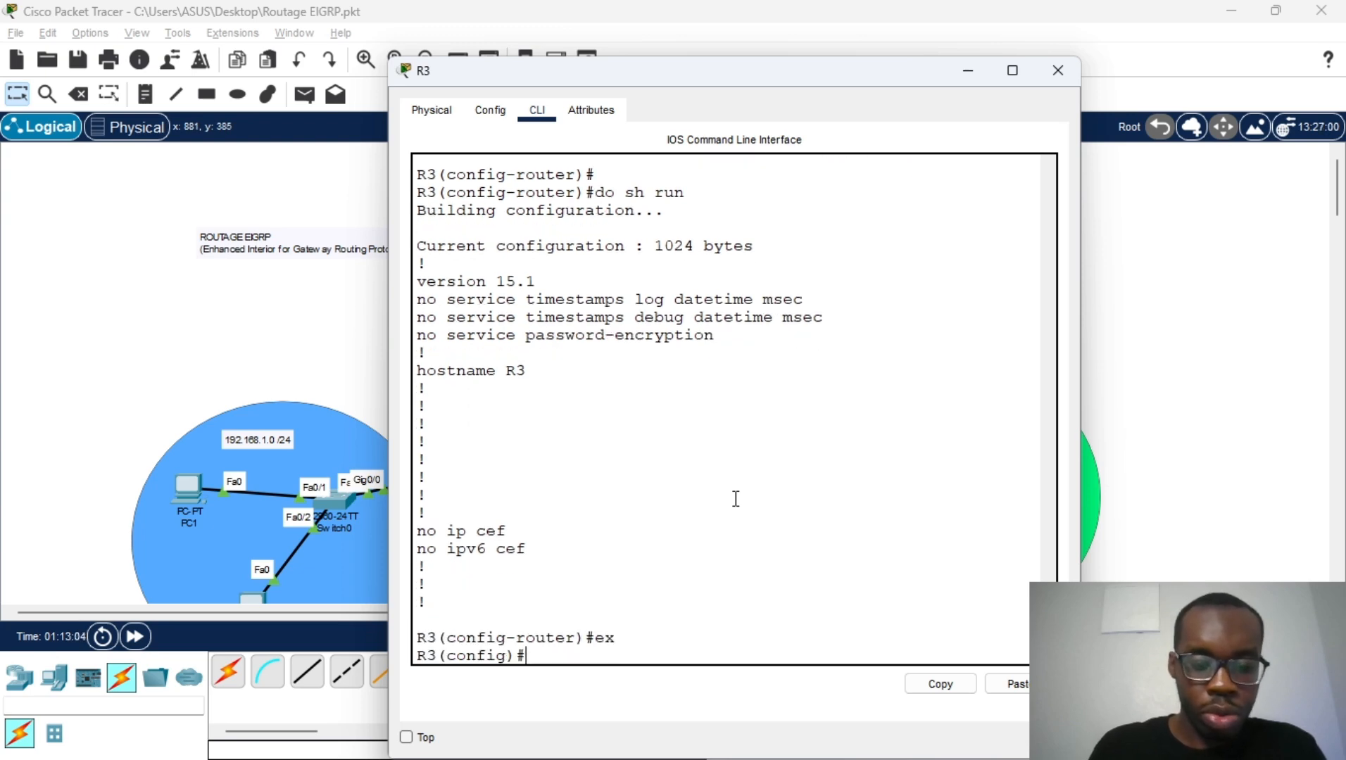
pyautogui.write('do sh ip')
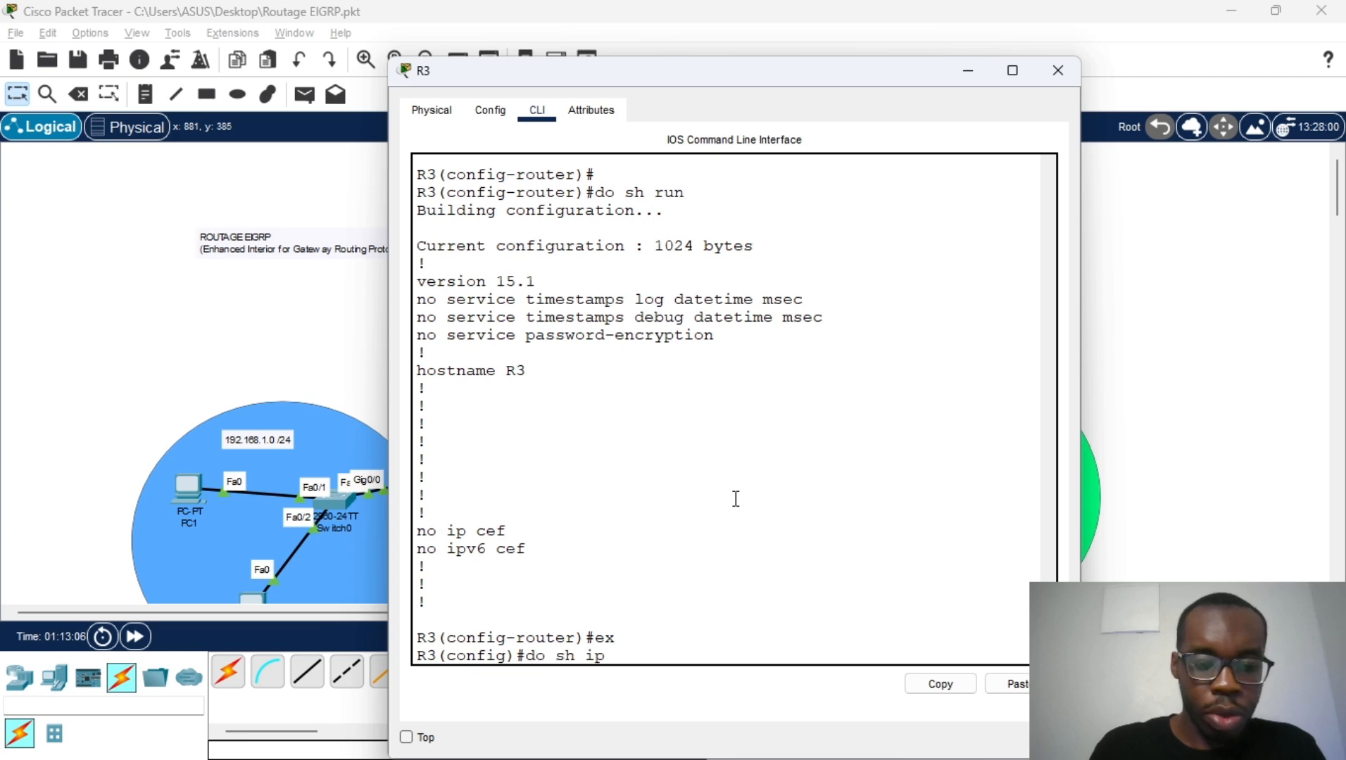
pyautogui.write(' route')
pyautogui.press('Return')
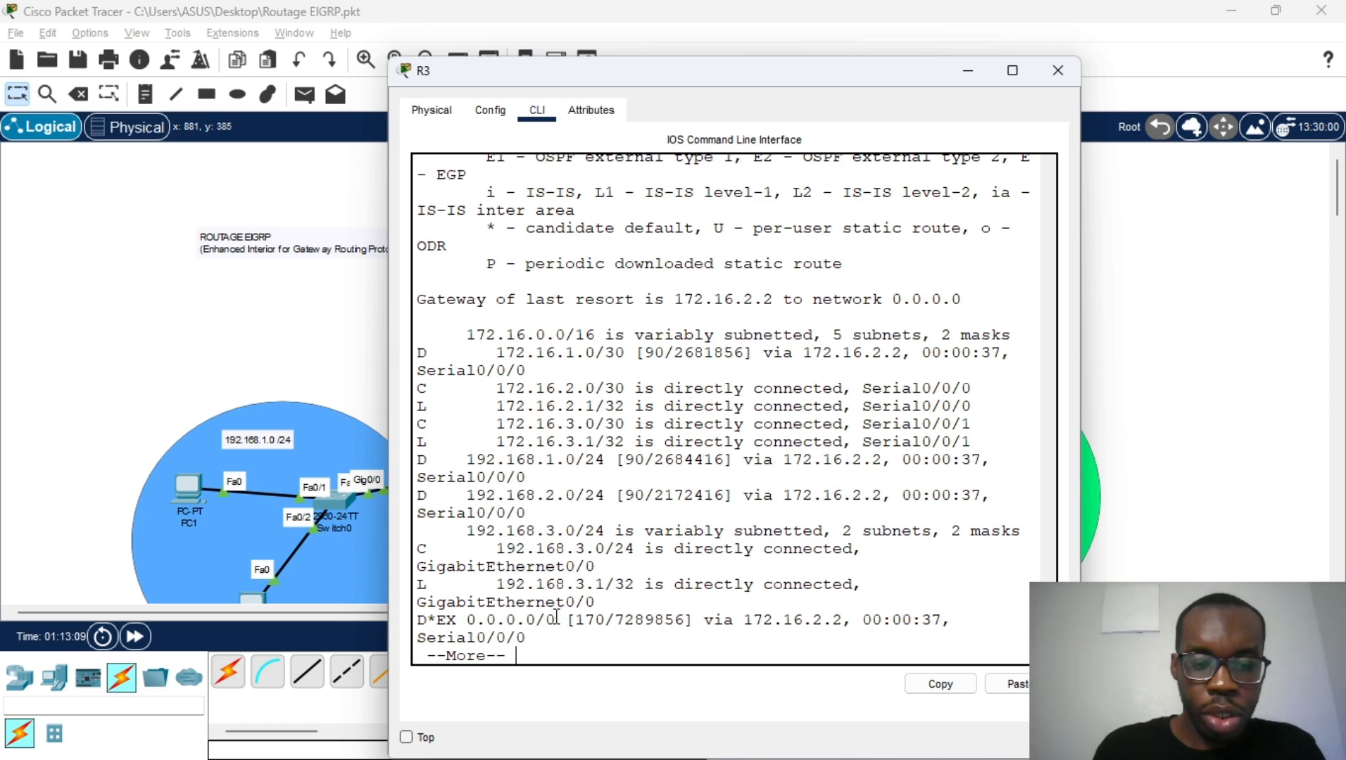
pyautogui.moveTo(547, 620); pyautogui.dragTo(429, 620)
pyautogui.click(1057, 70)
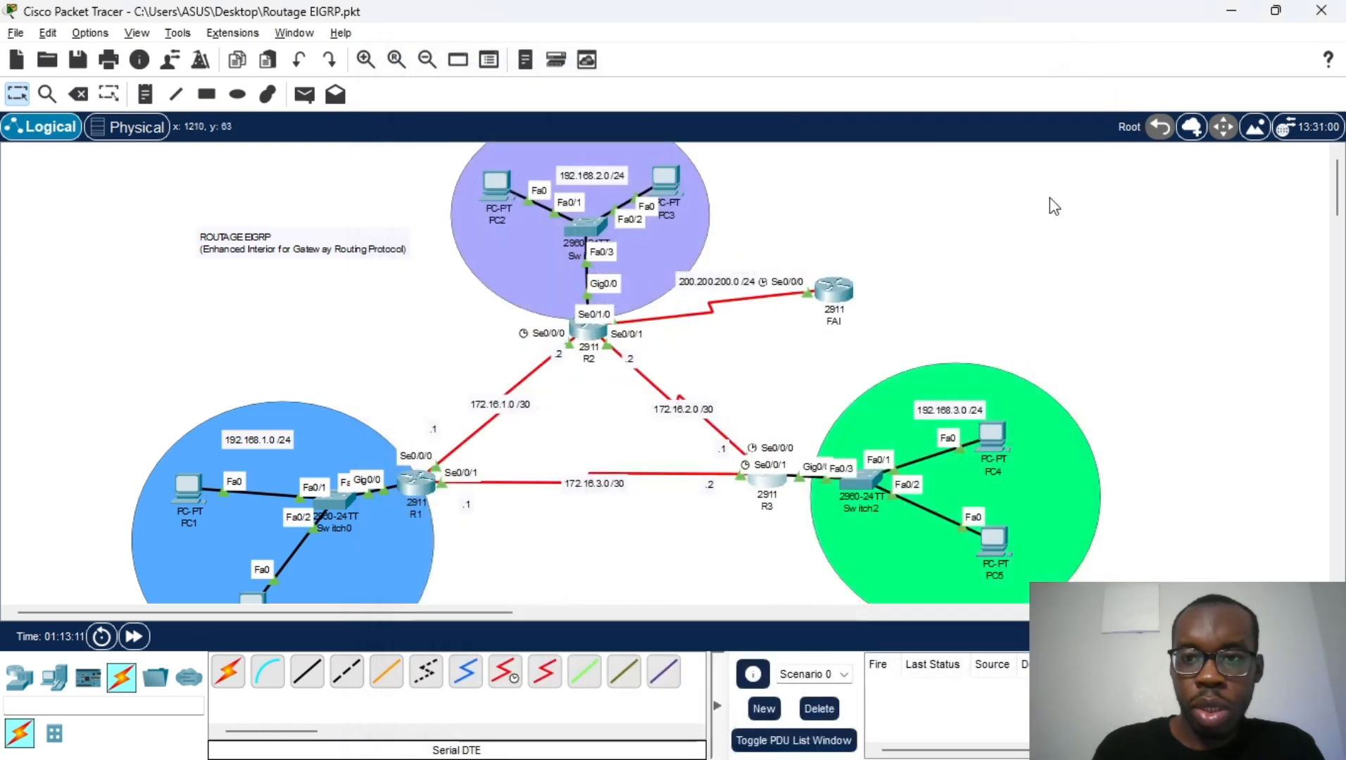